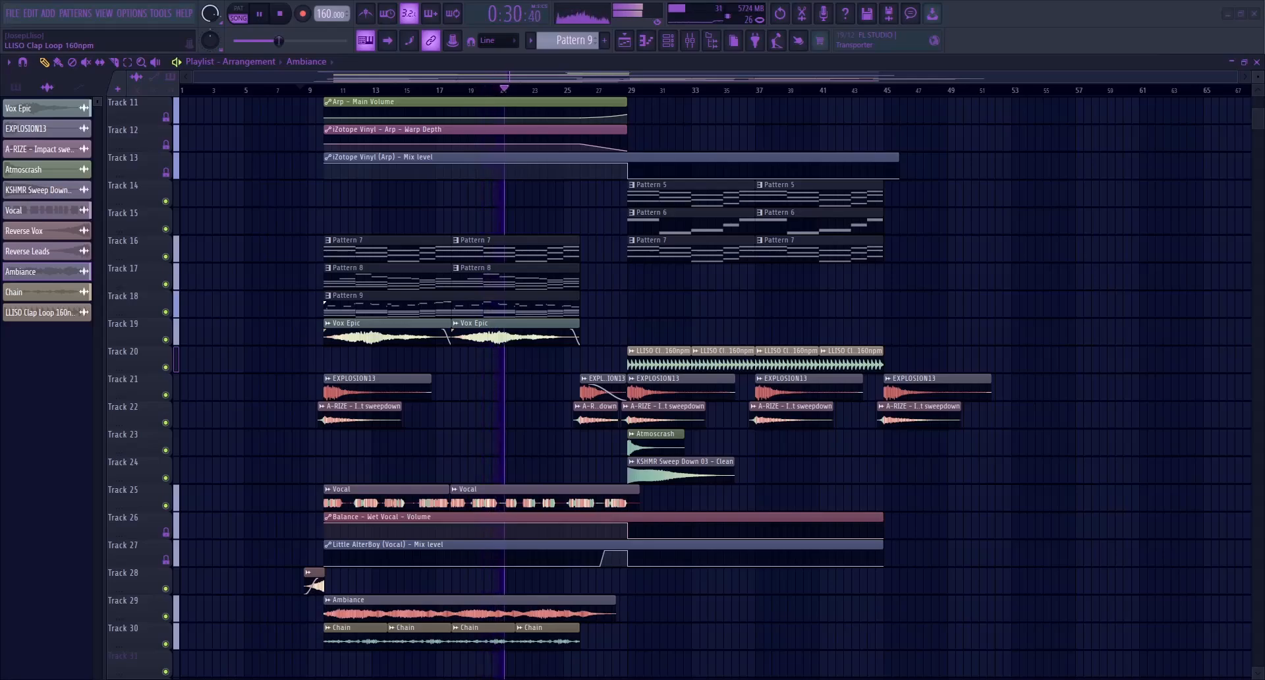
Review the finished project's arrangement and its mixer tracks and effects while the song plays
scroll(659, 389, up, 5)
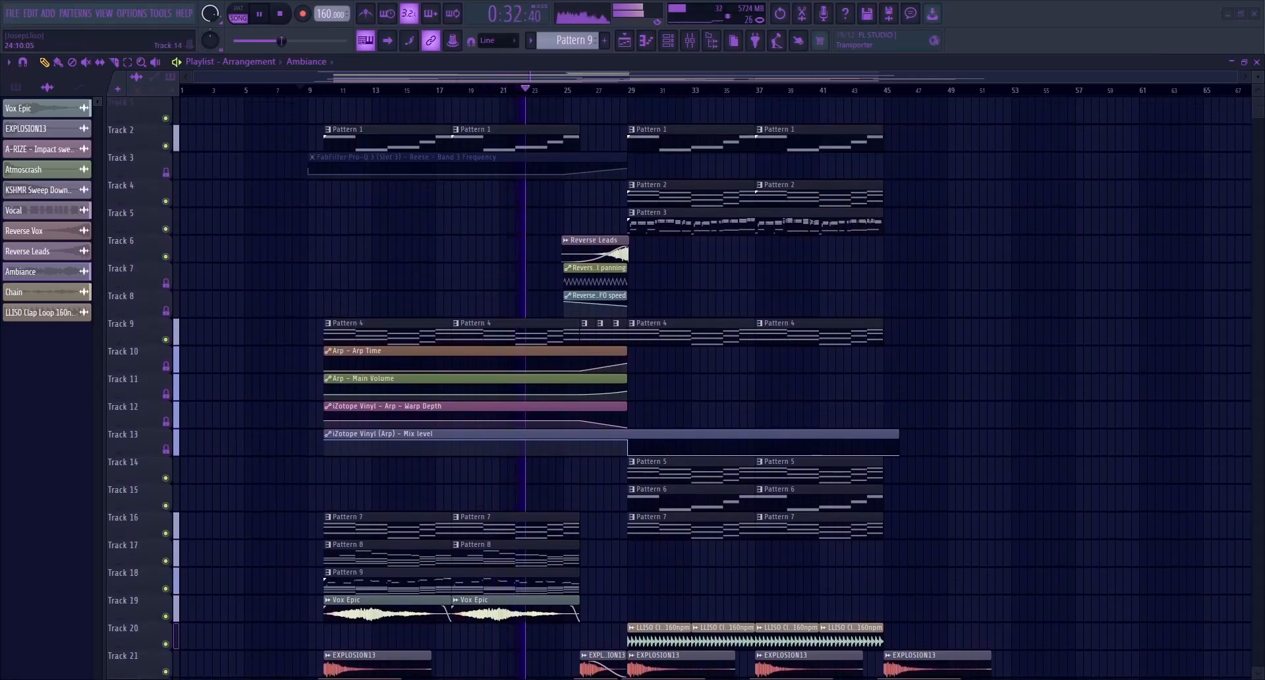
click(690, 41)
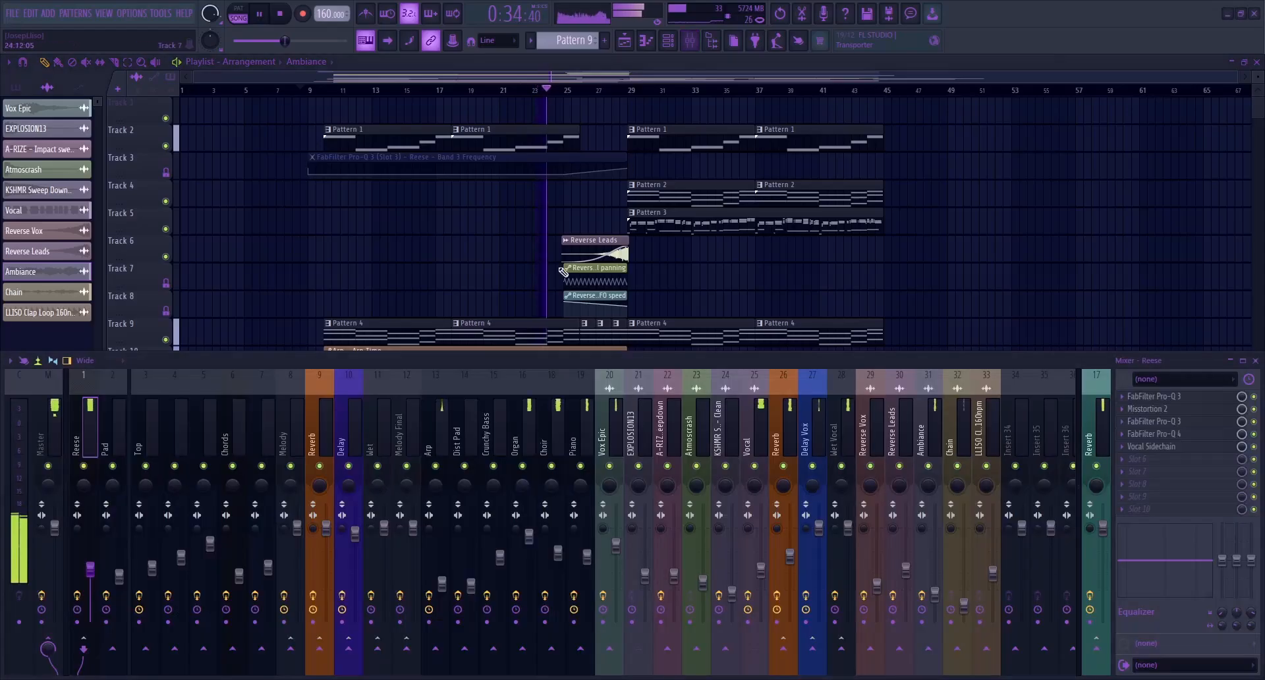
drag(464, 429, 145, 436)
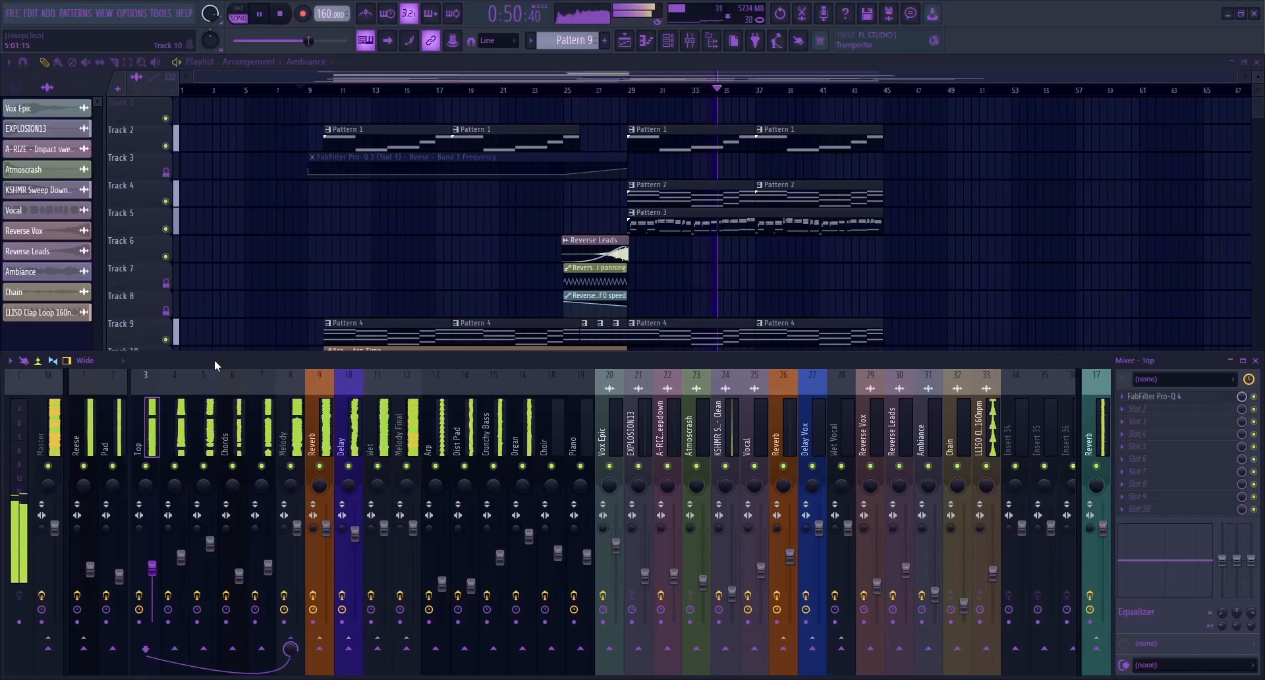
click(269, 567)
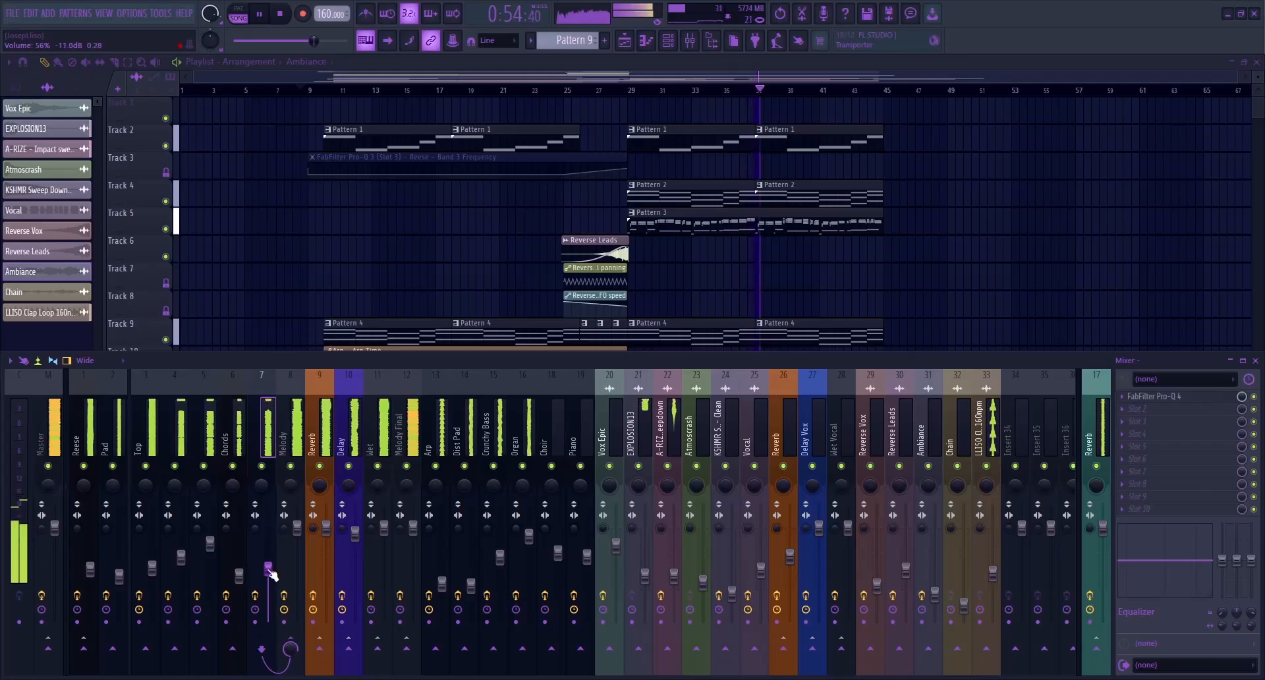
key(F9)
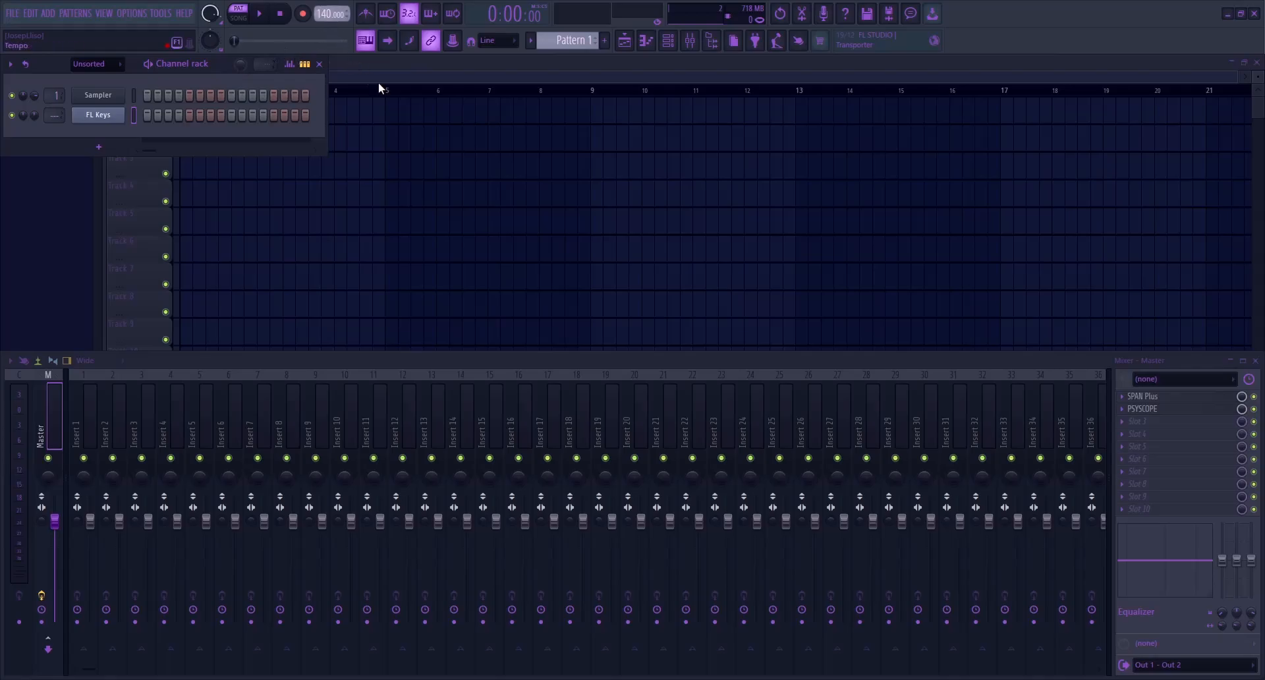
Set the project tempo to 160 BPM and copy the FL Keys chord progression from Pattern 2 into Pattern 1
scroll(546, 40, down, 1)
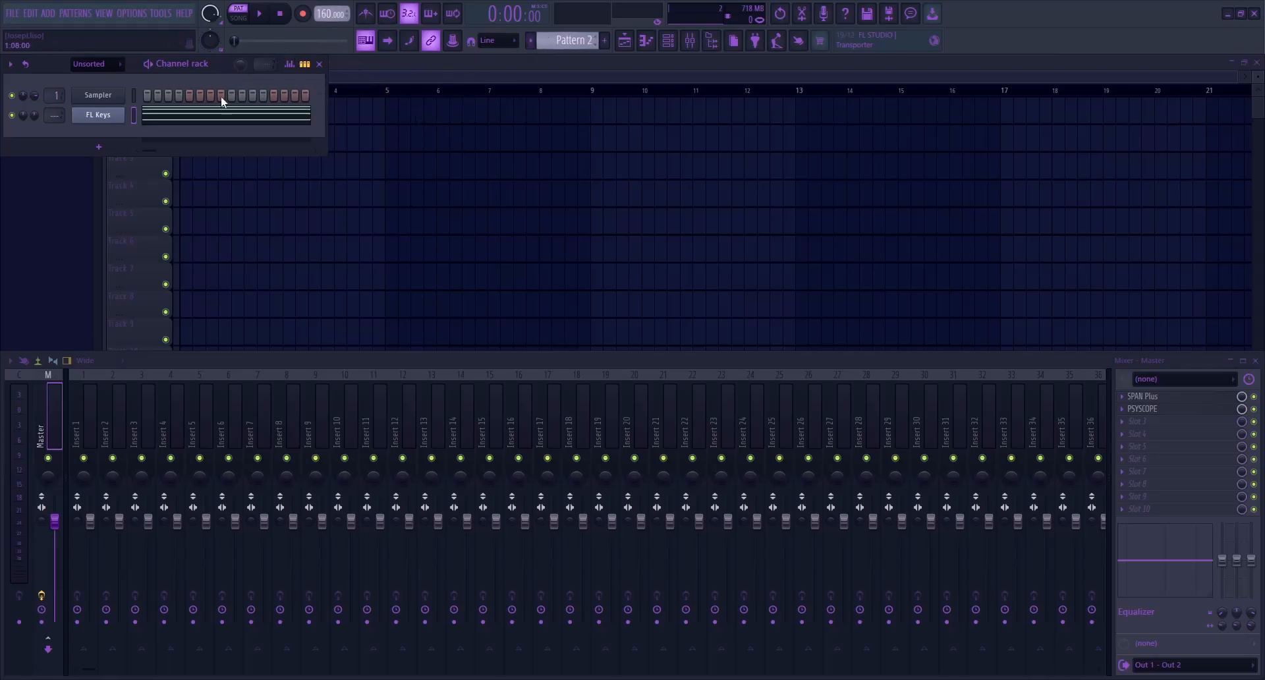
click(192, 117)
key(space)
scroll(564, 43, up, 1)
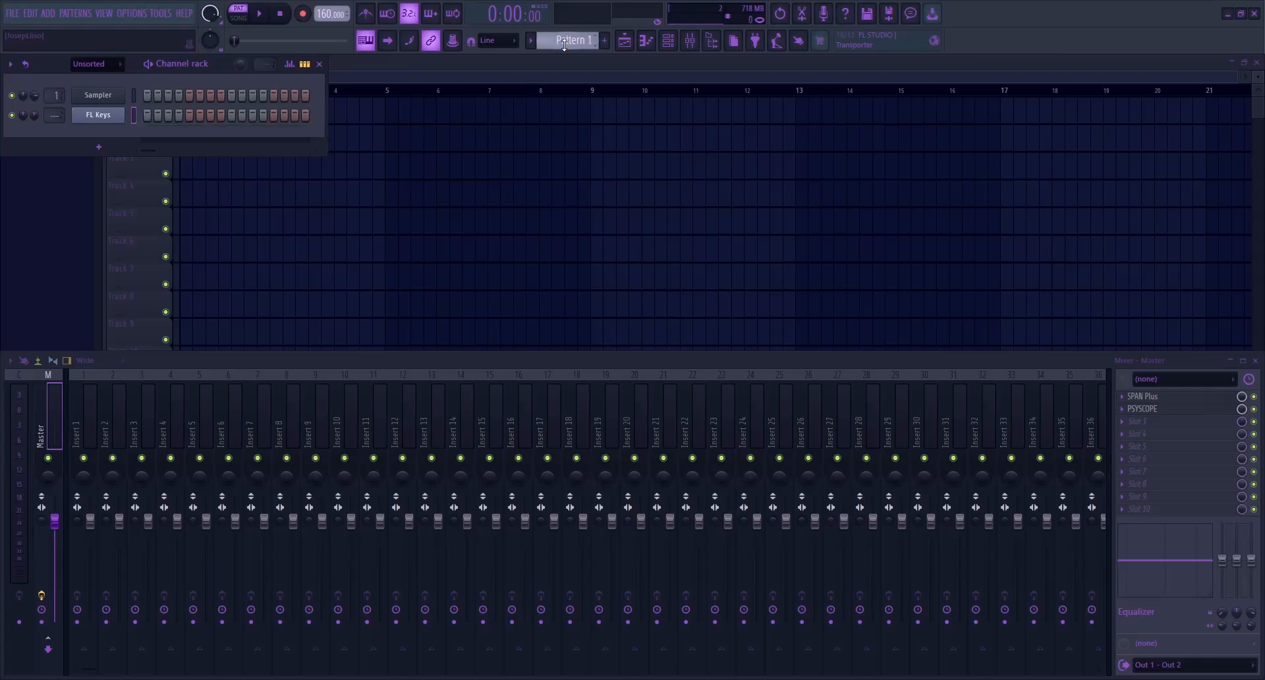
key(ctrl+v)
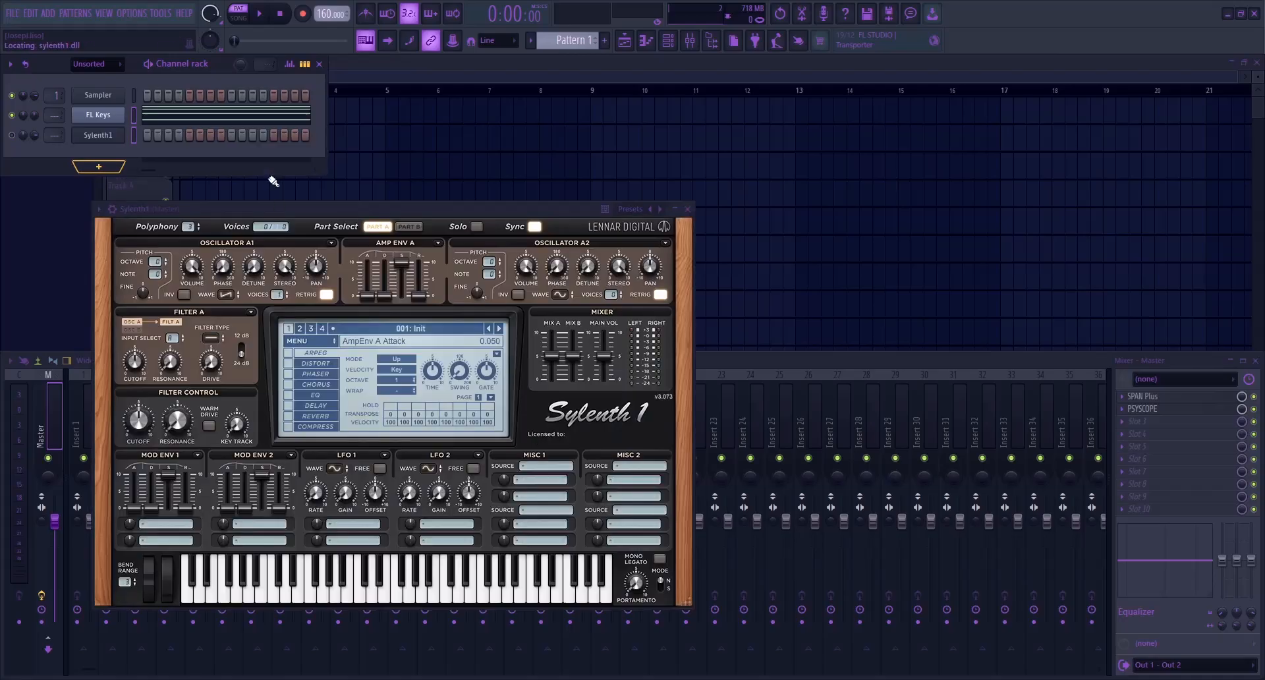
Enable the OverDrive distortion effect in the new Sylenth1 instrument
drag(269, 211, 440, 169)
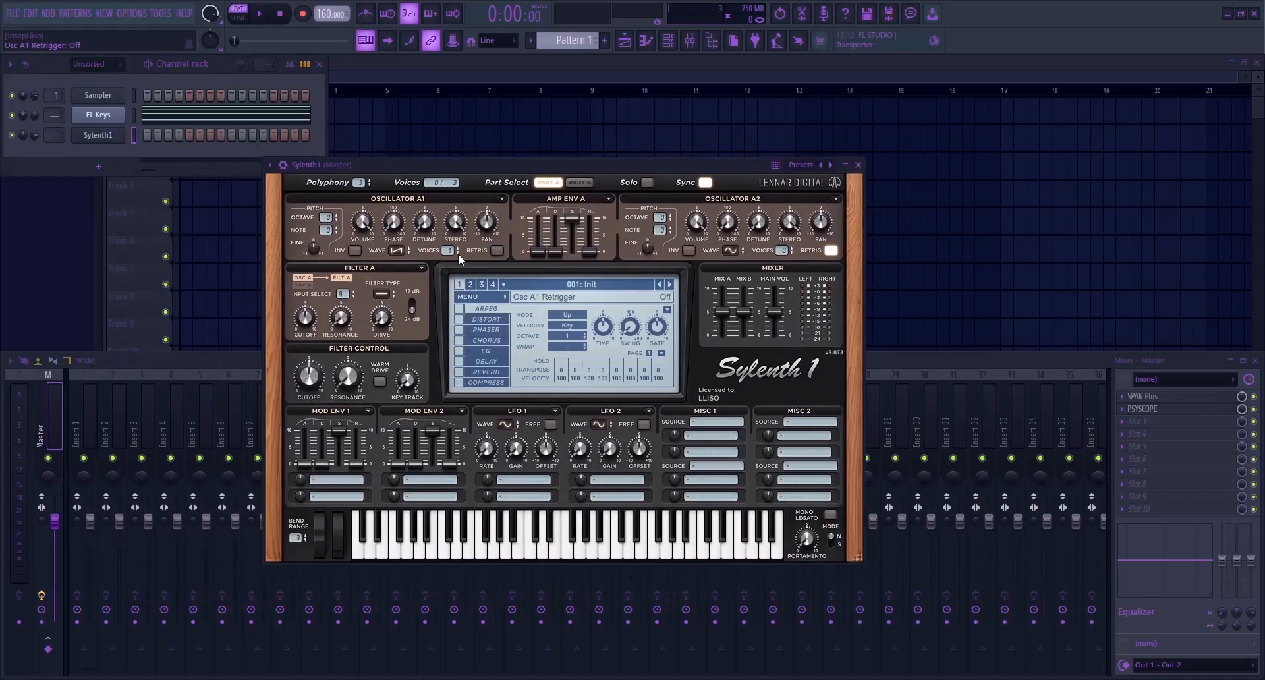
click(459, 320)
click(492, 321)
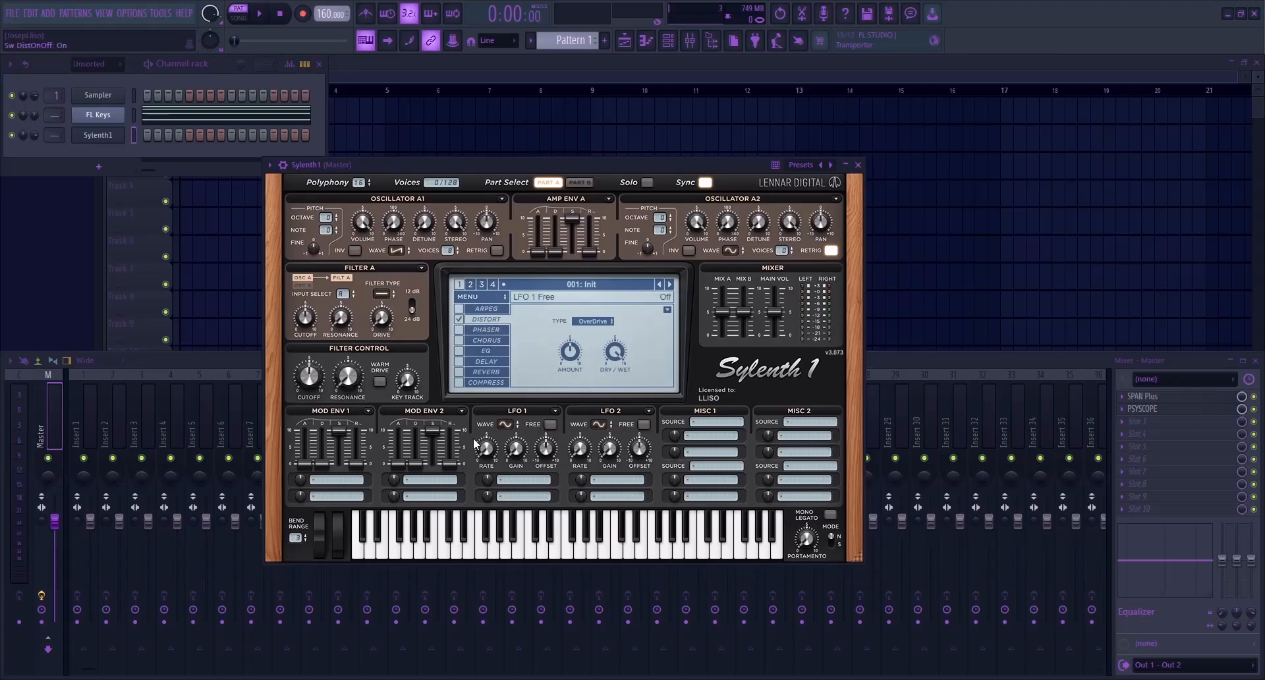
Route Sylenth1's LFO 1 to PITCH AB and adjust the LFO's rate
click(523, 482)
click(549, 569)
drag(487, 449, 488, 290)
click(553, 557)
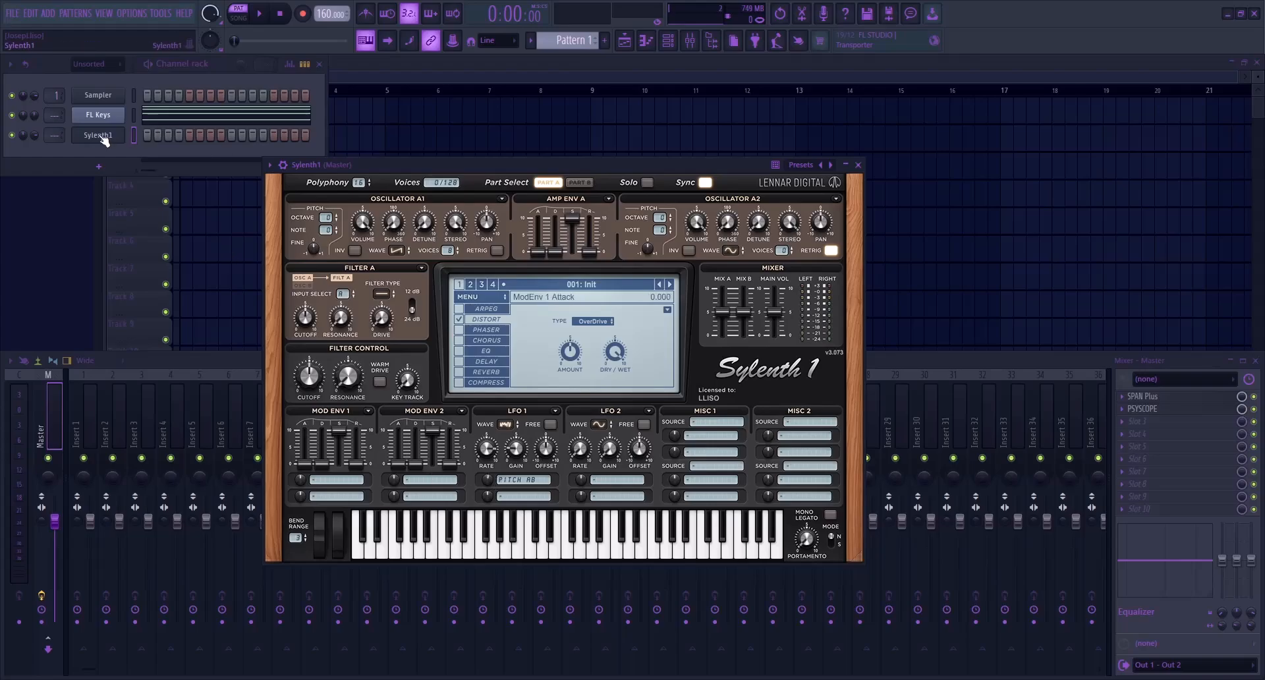
Move the upper chord notes from the FL Keys channel to the Sylenth1 channel, keeping only the low notes in FL Keys
click(178, 116)
drag(160, 140, 1160, 364)
key(ctrl+x)
key(Escape)
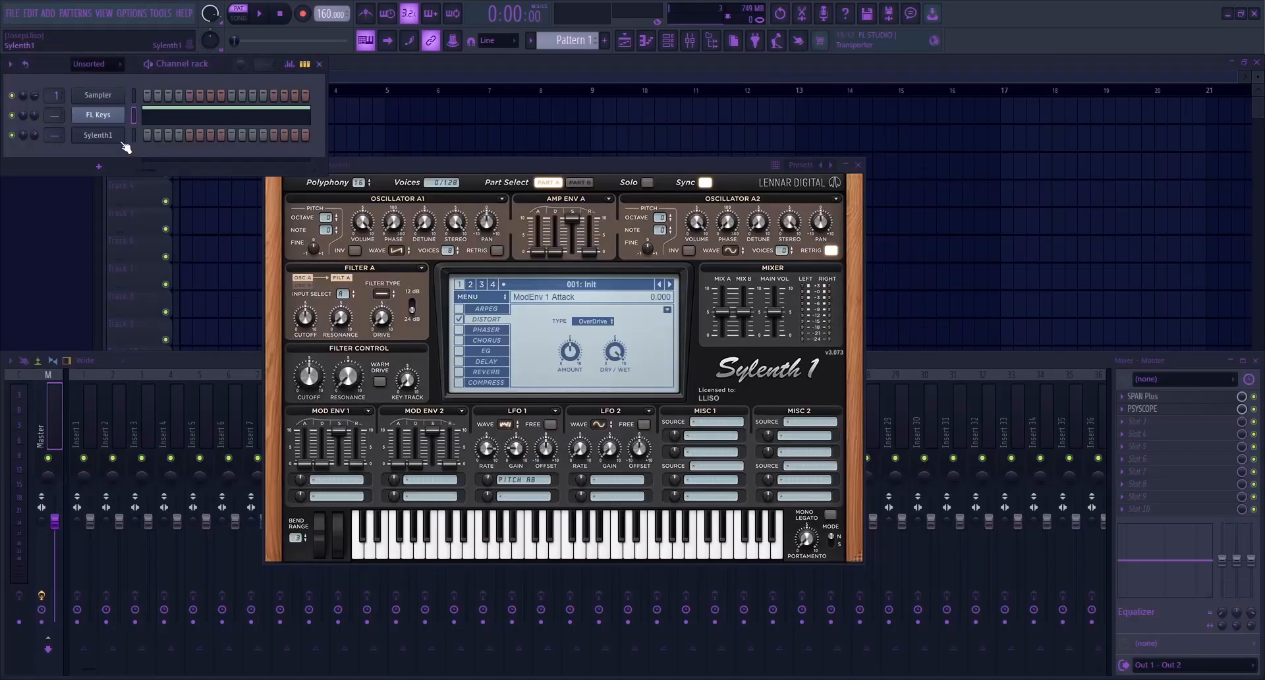
click(152, 138)
key(ctrl+v)
key(Escape)
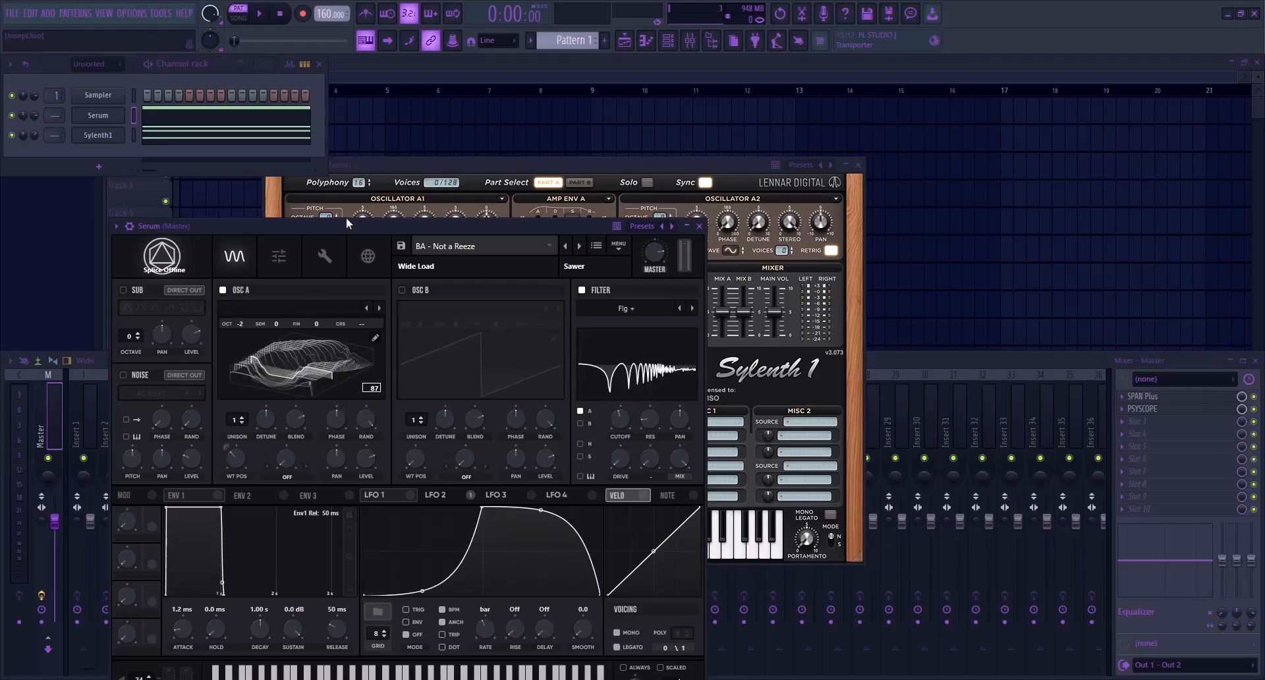
Name the Serum channel Bass and play the pattern
drag(346, 230, 446, 136)
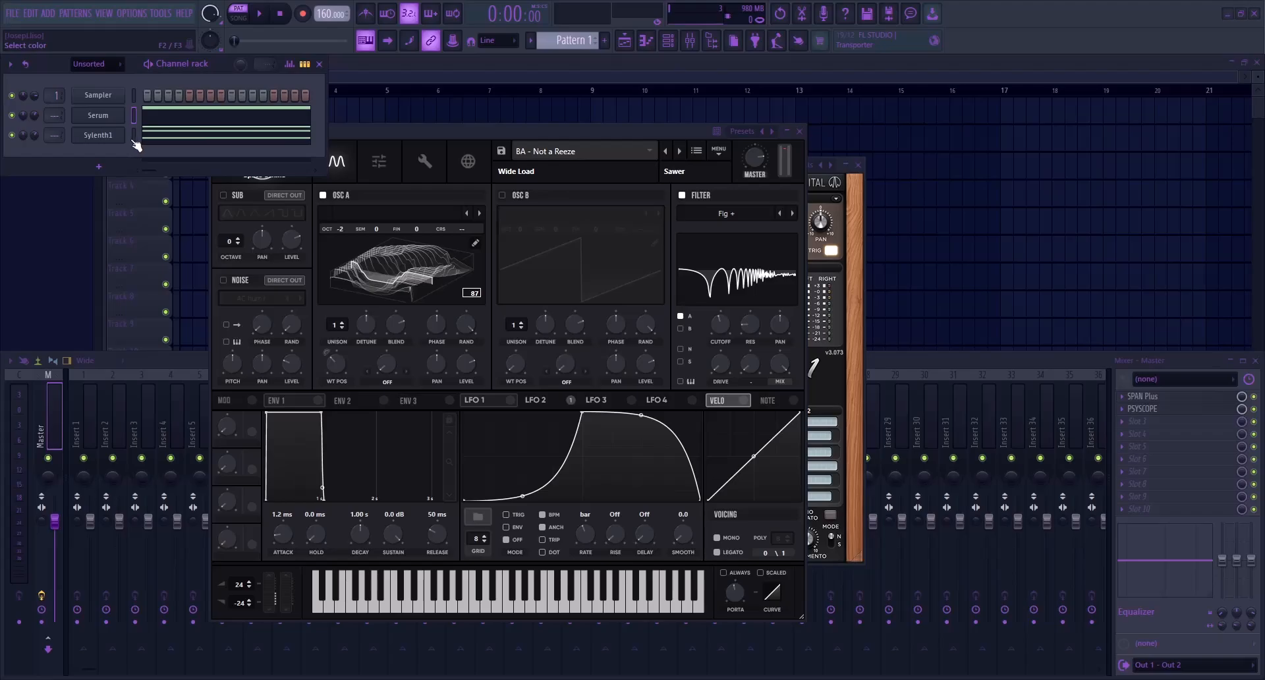
key(space)
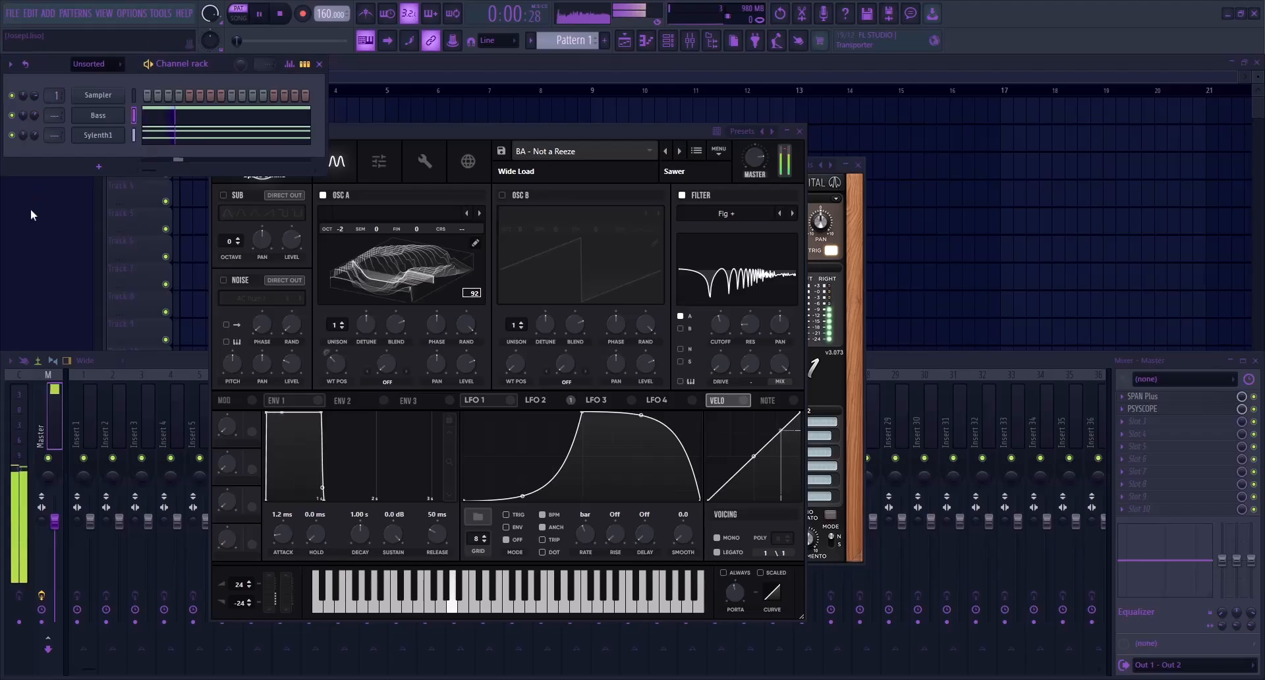
click(800, 135)
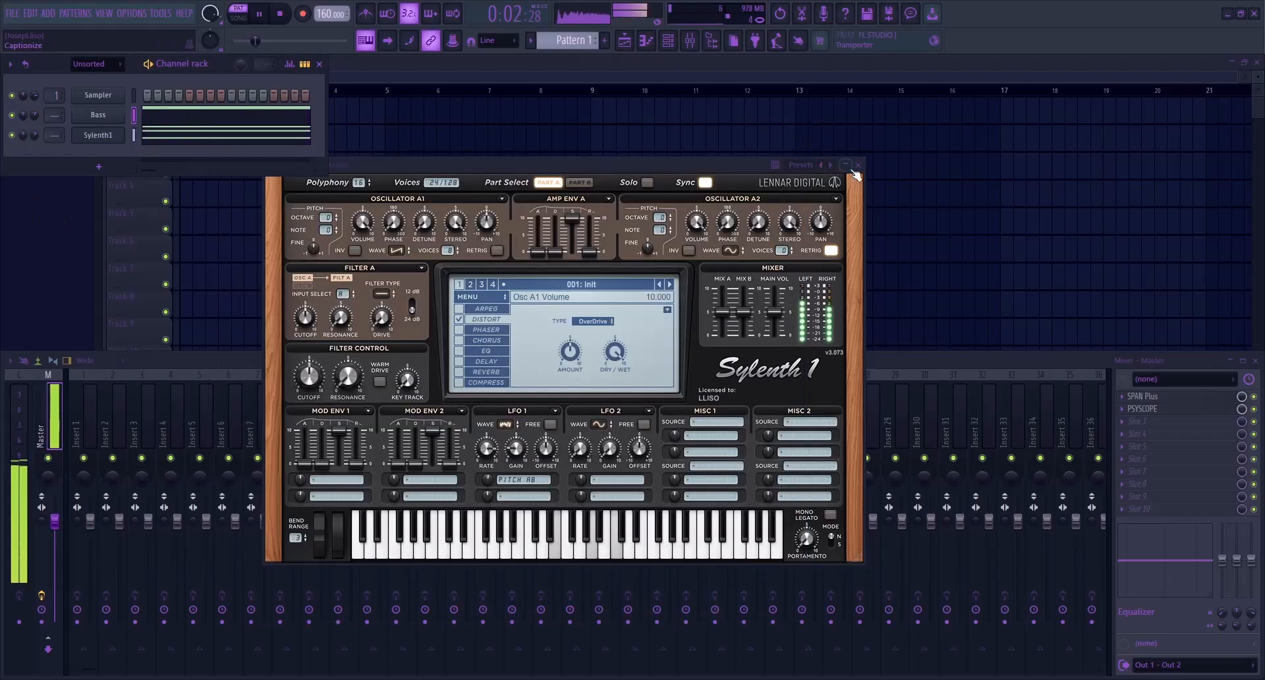
Rename the Sylenth1 channel as Pad
click(858, 164)
right_click(93, 138)
click(181, 169)
text(Pad)
key(Return)
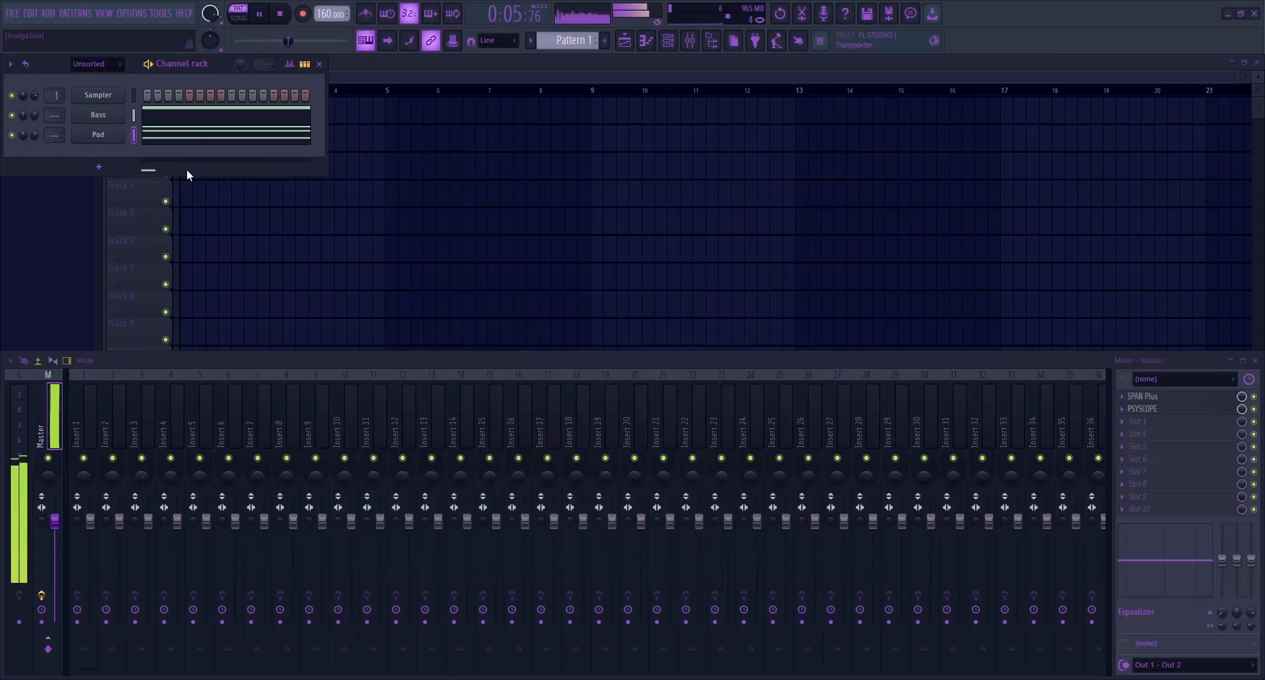
click(99, 135)
drag(424, 222, 410, 130)
key(Escape)
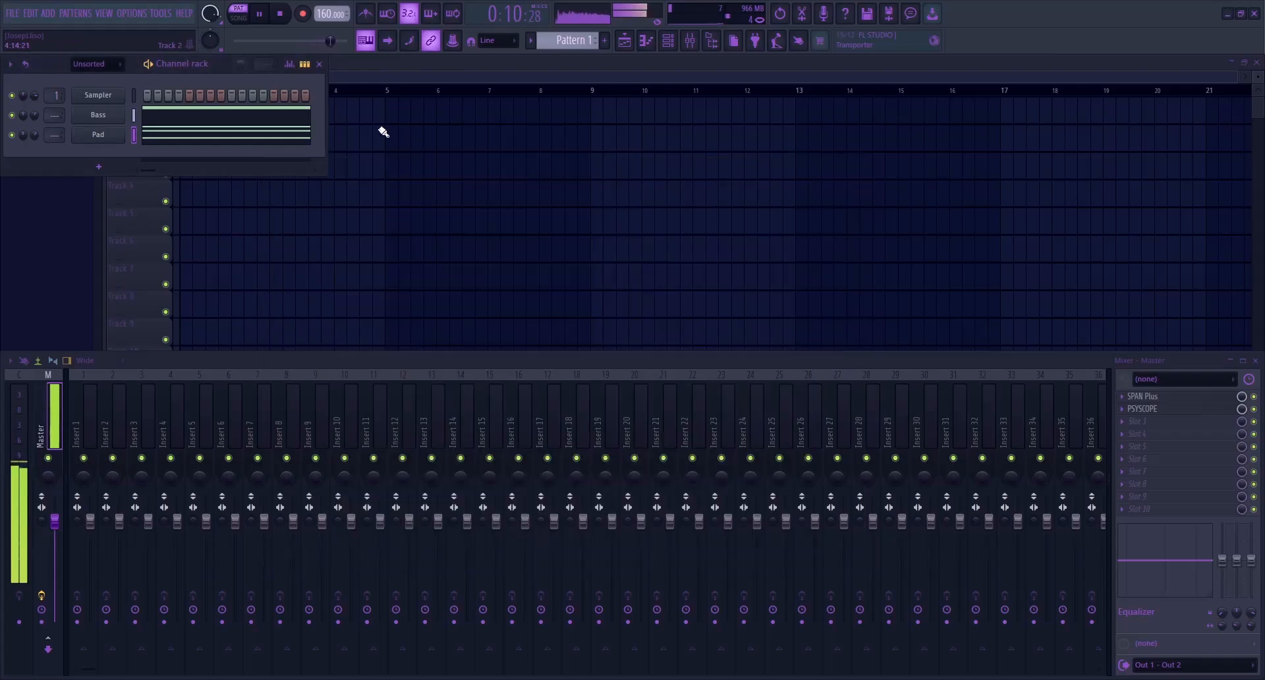
Route the Bass and Pad channels to mixer tracks 1 and 2 and lower both track volumes
drag(88, 414, 143, 419)
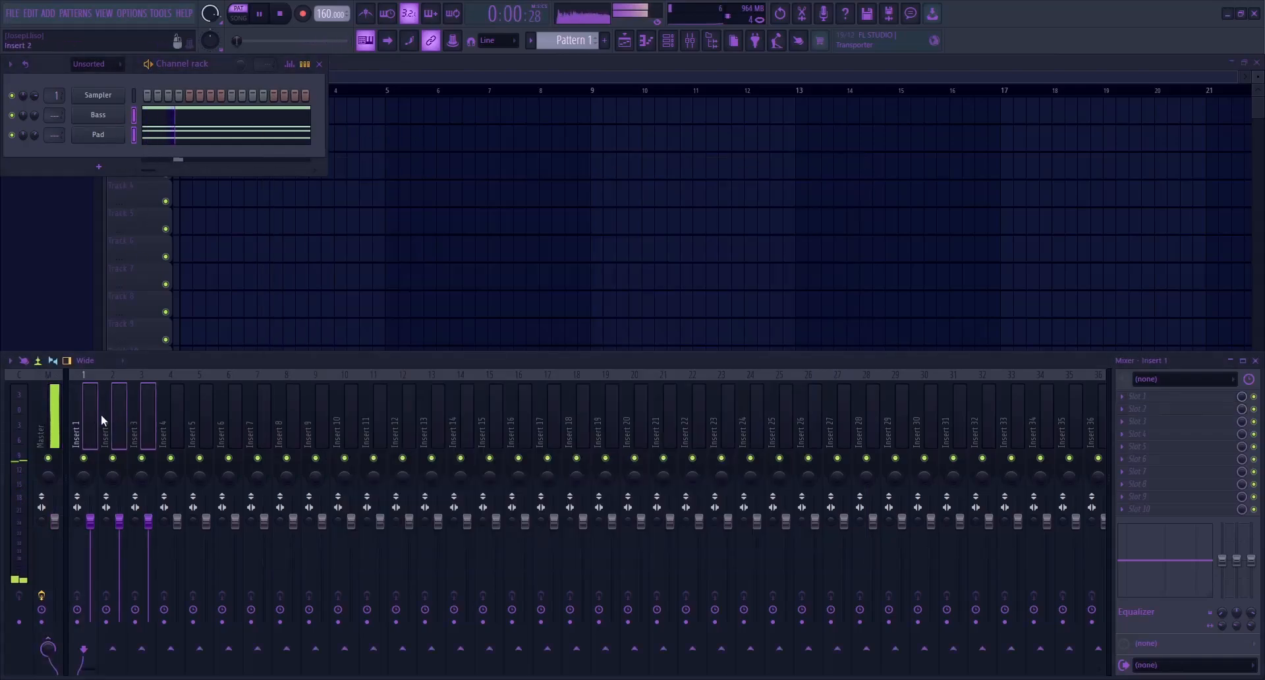
key(ctrl+l)
click(89, 422)
click(121, 420)
click(90, 427)
drag(92, 522, 92, 542)
click(102, 416)
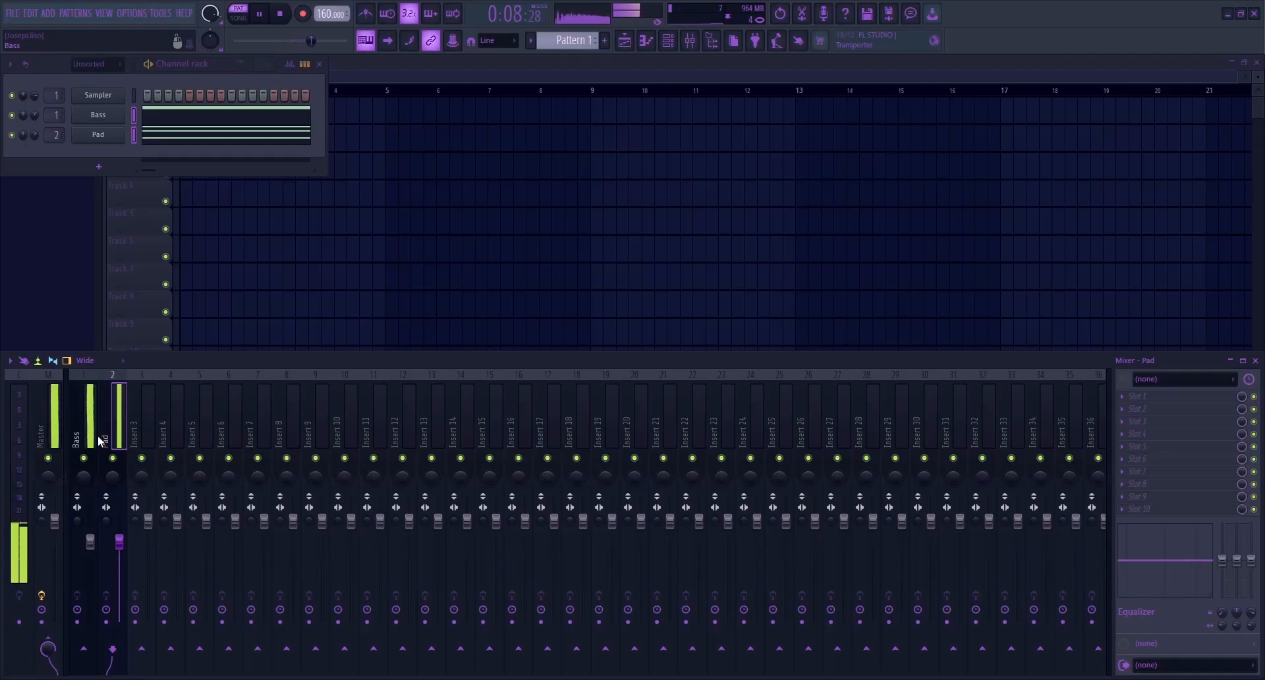
Stop playback and examine the Pad channel's chord notes in the piano roll
click(239, 136)
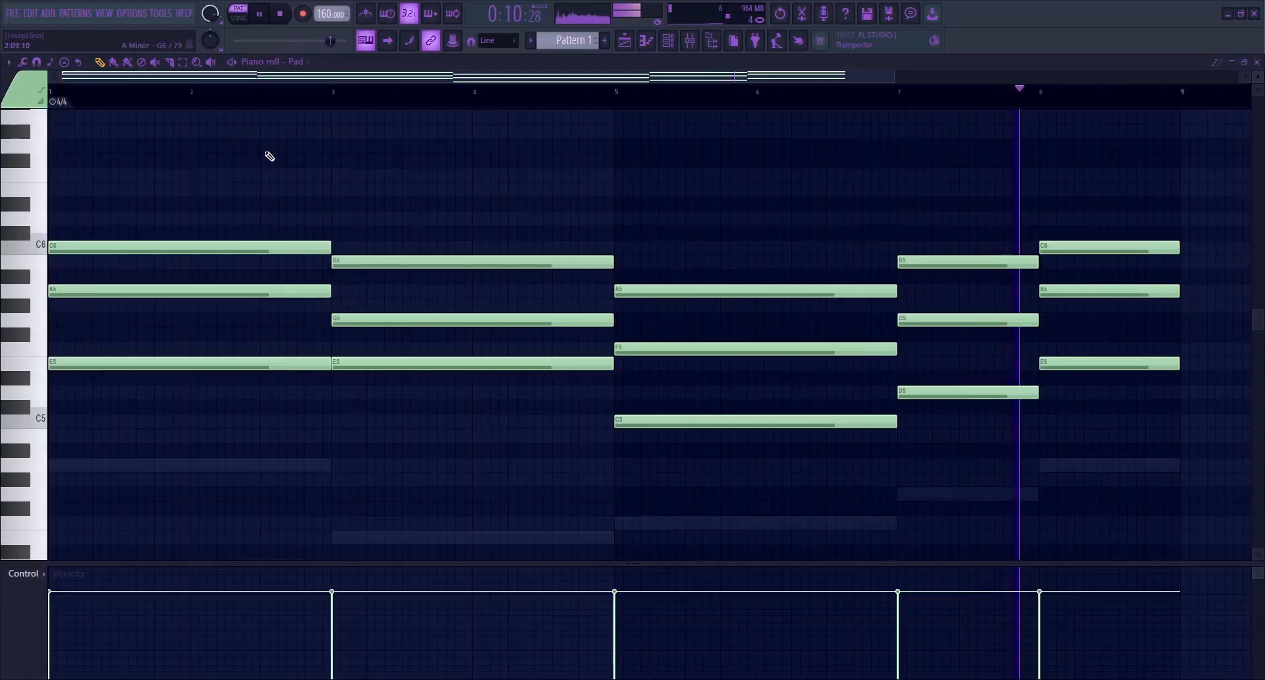
key(space)
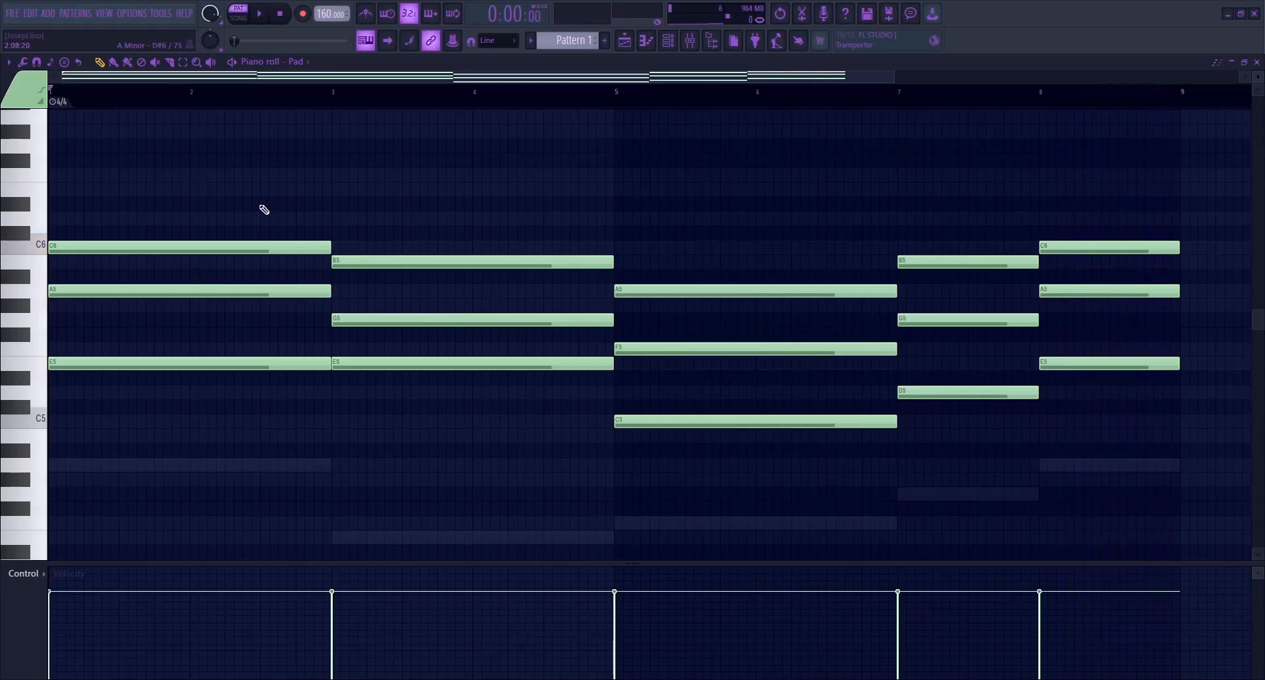
key(F7)
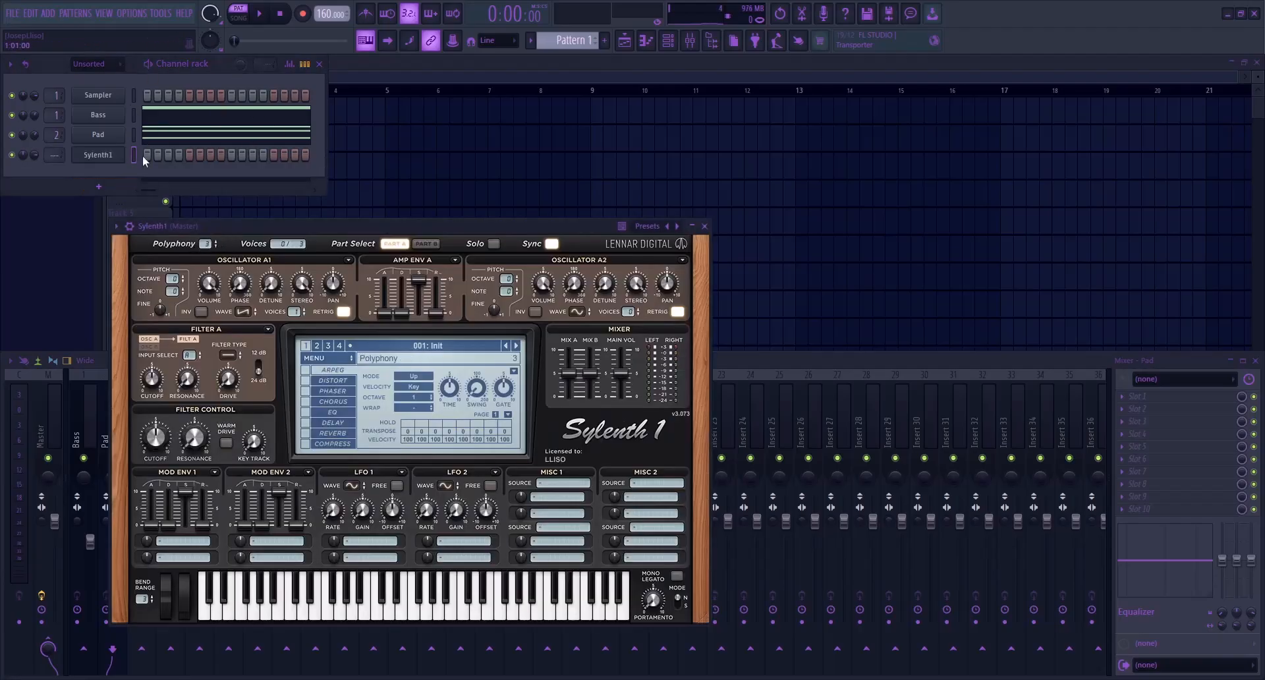
Paste the melody notes into the new Sylenth1 channel's piano roll and play the melody back
key(F7)
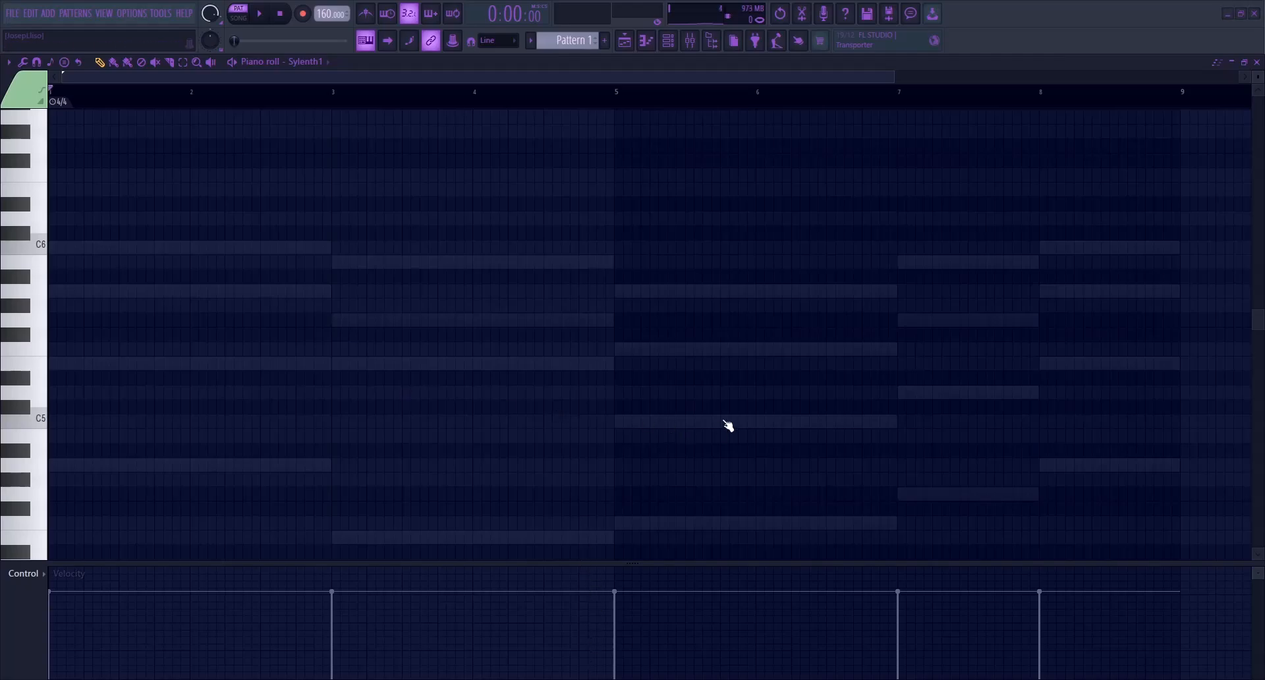
key(ctrl+v)
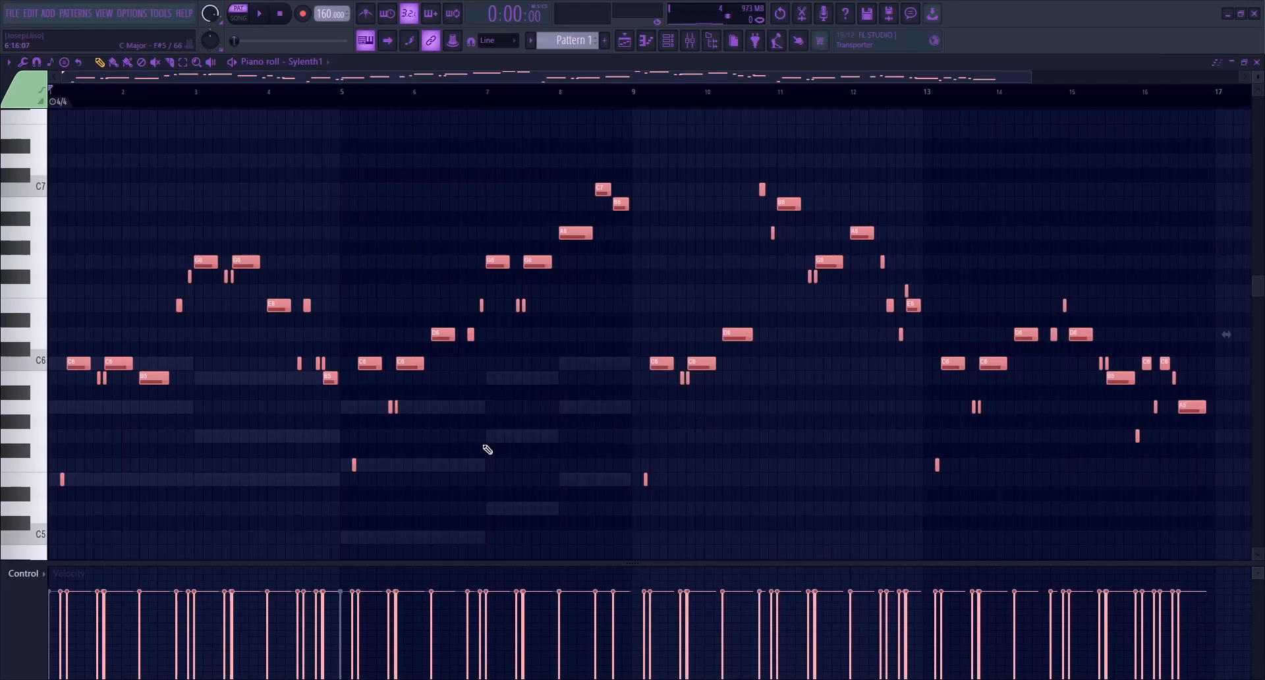
key(space)
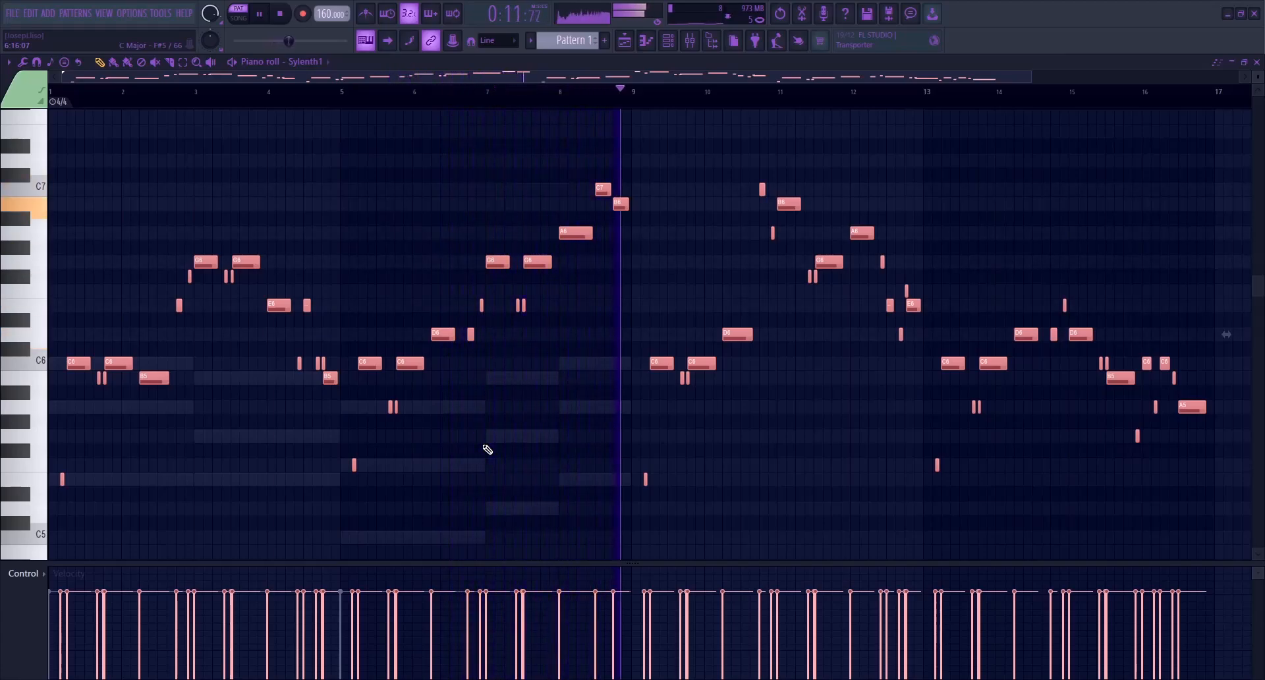
key(space)
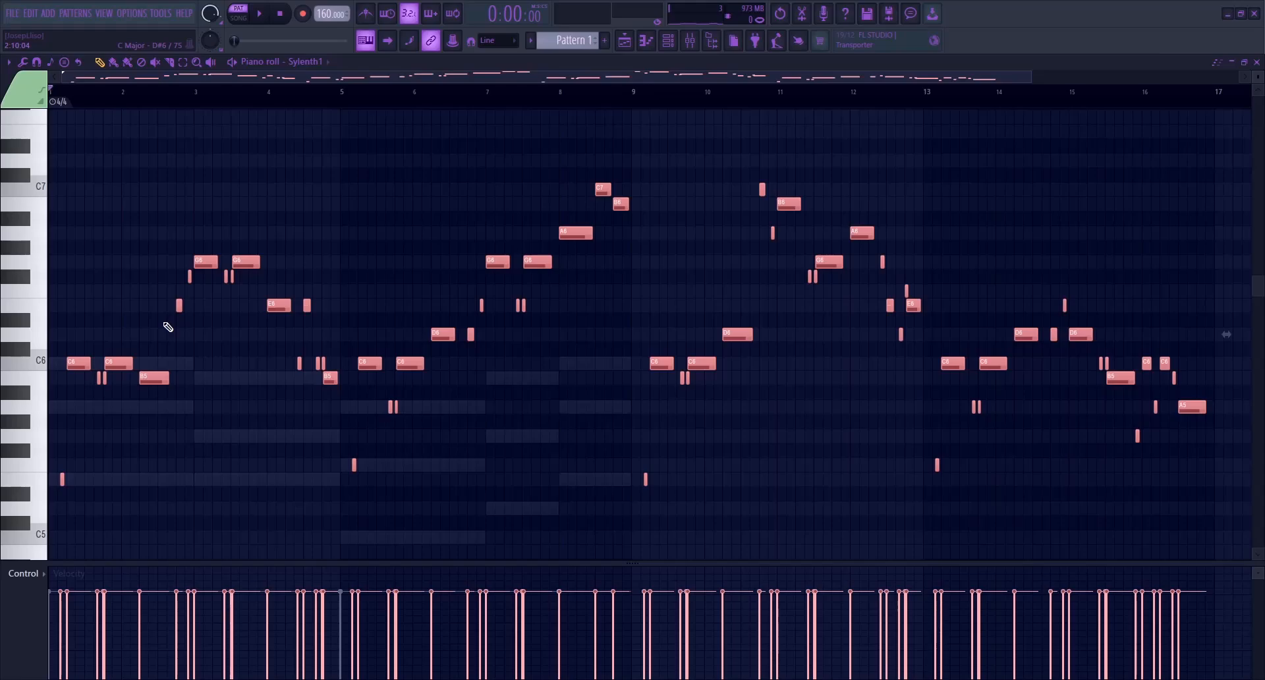
scroll(169, 333, up, 6)
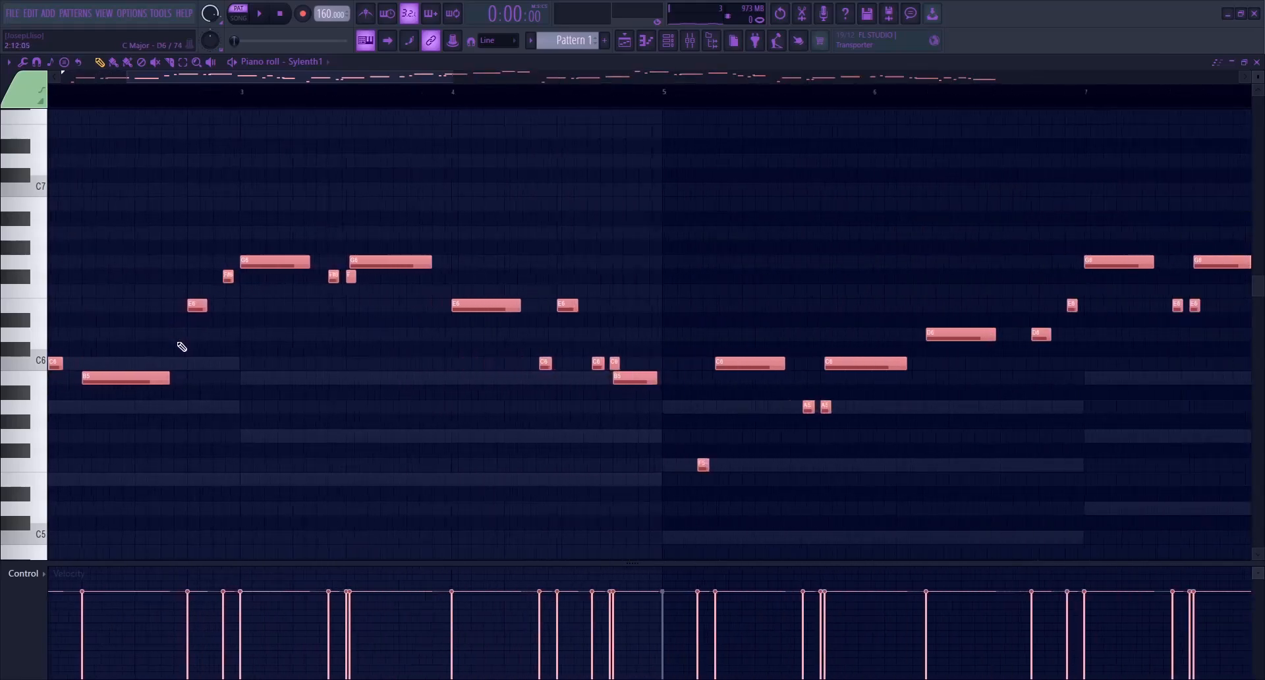
scroll(185, 352, down, 4)
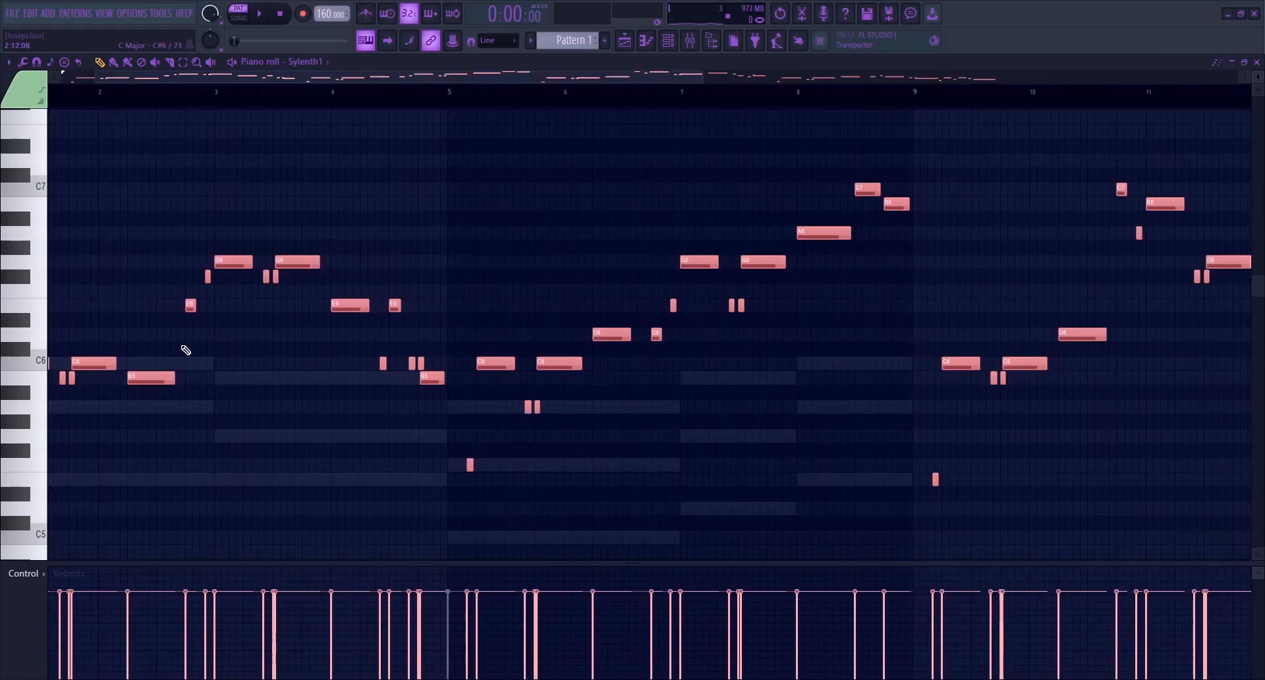
key(F7)
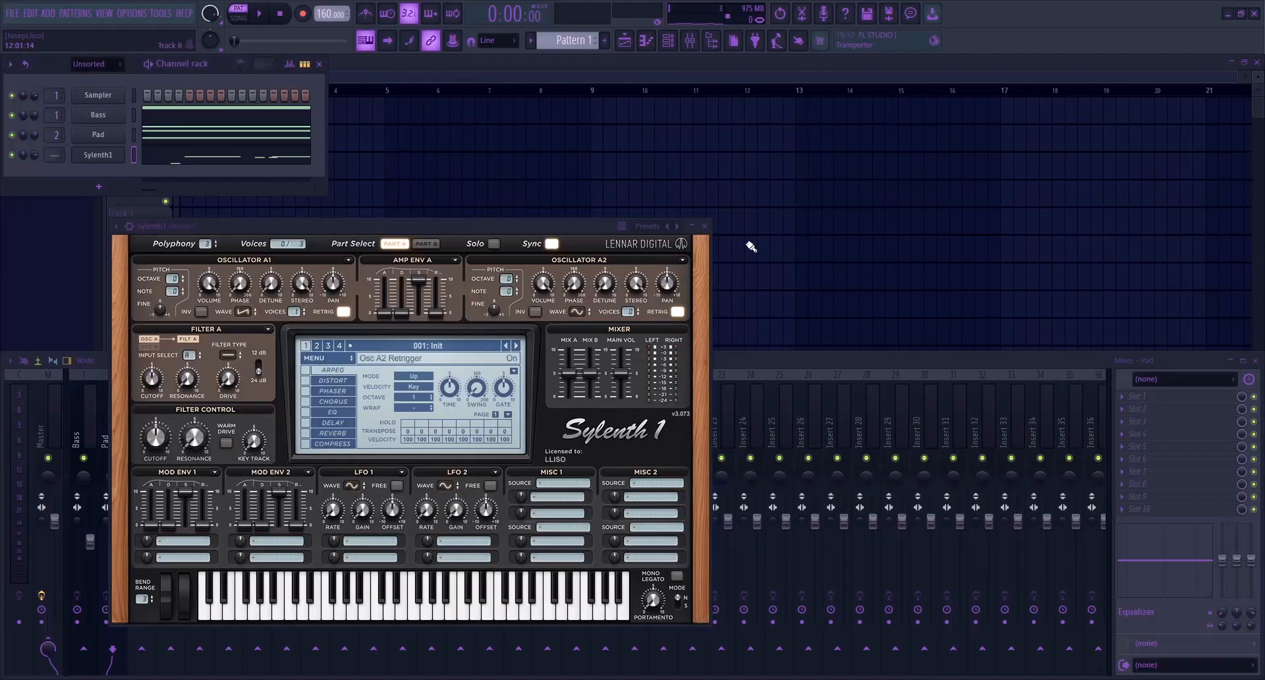
click(704, 227)
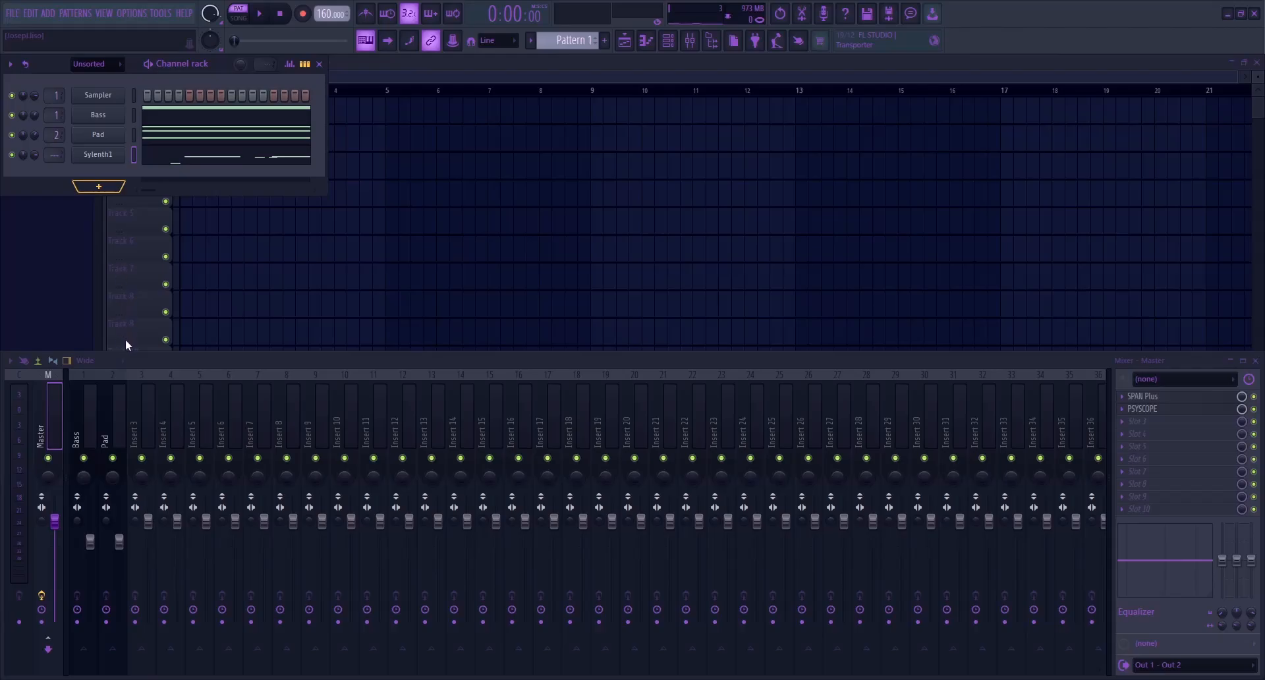
Add an OsTIrus instrument channel with the LLISO Top patch
click(253, 494)
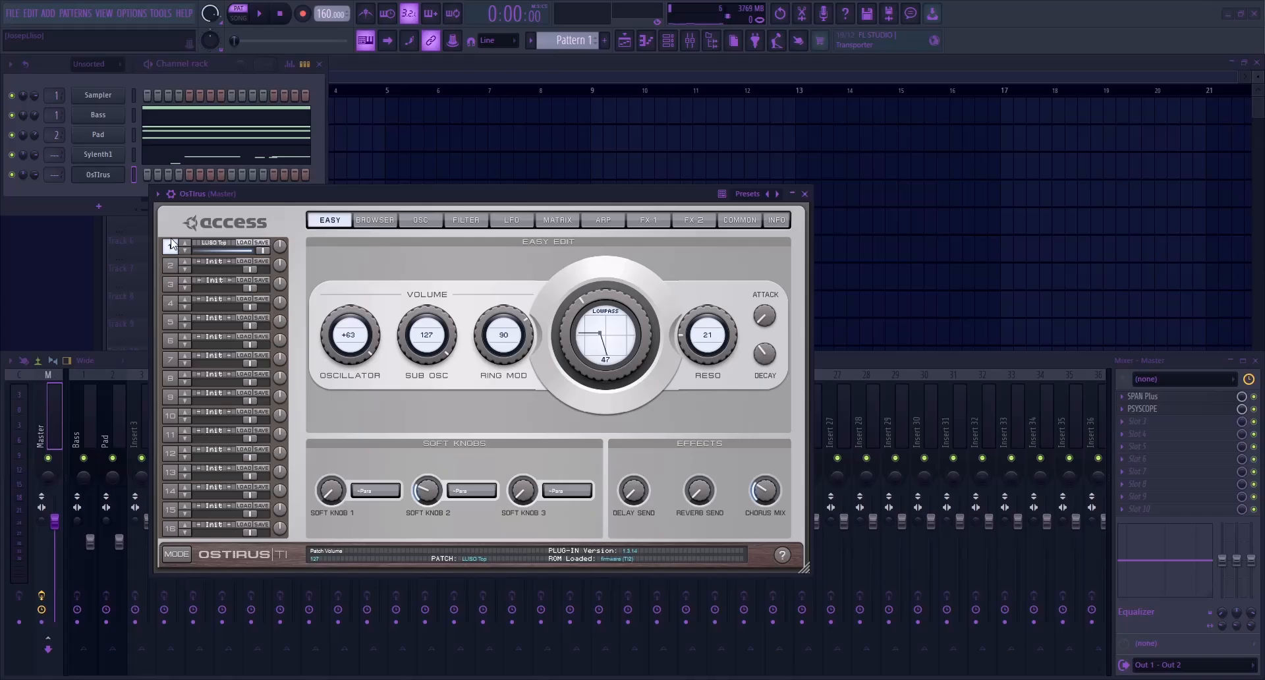
click(107, 176)
Move the melody notes from the Sylenth1 channel to the OsTIrus channel and play it soloed
click(135, 157)
key(ctrl+x)
click(134, 175)
key(ctrl+v)
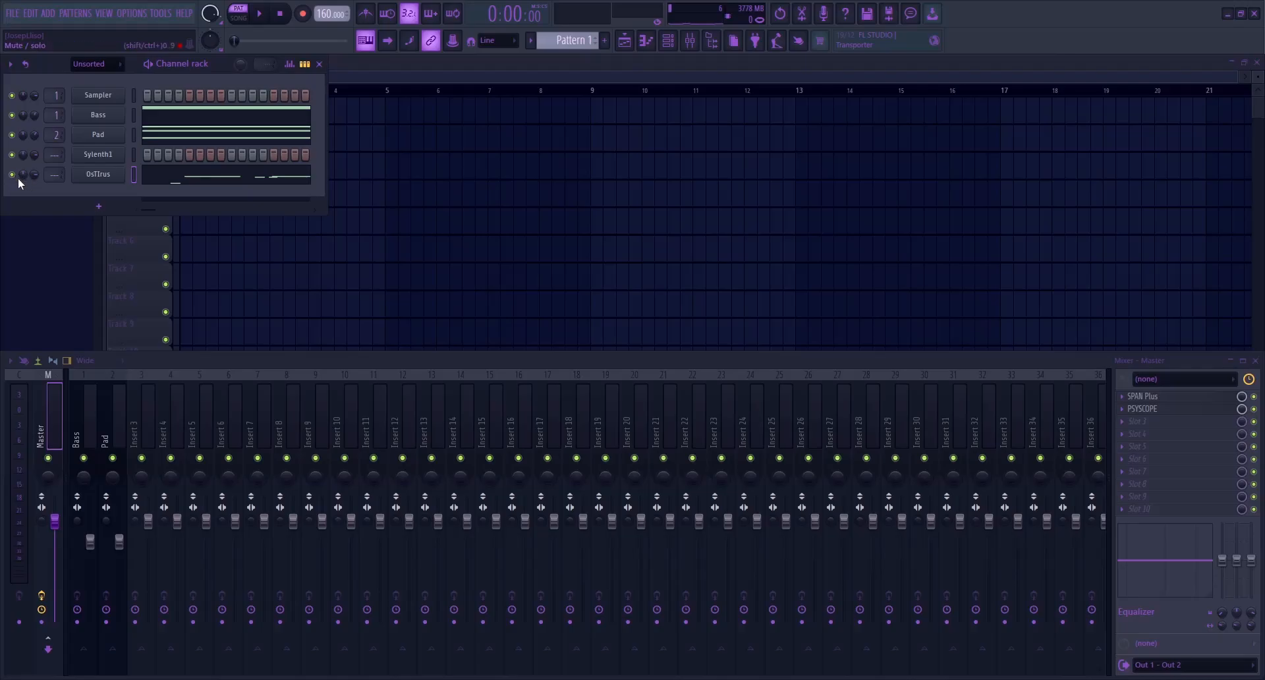
key(space)
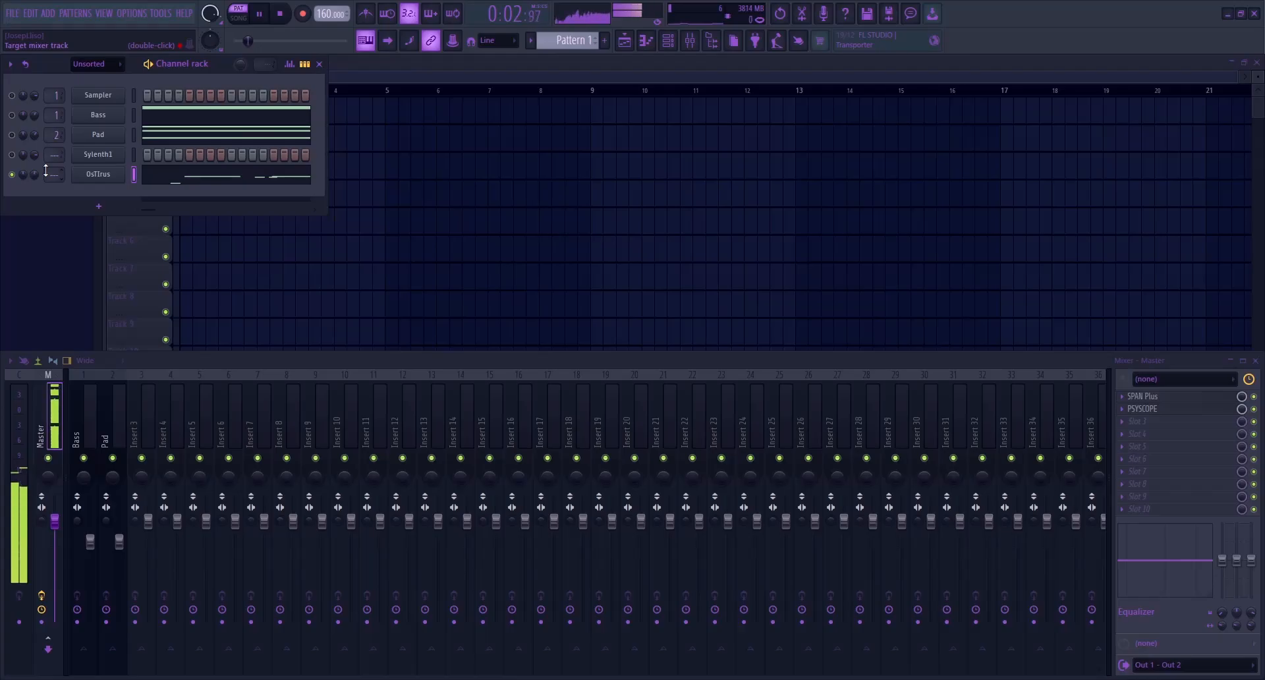
key(space)
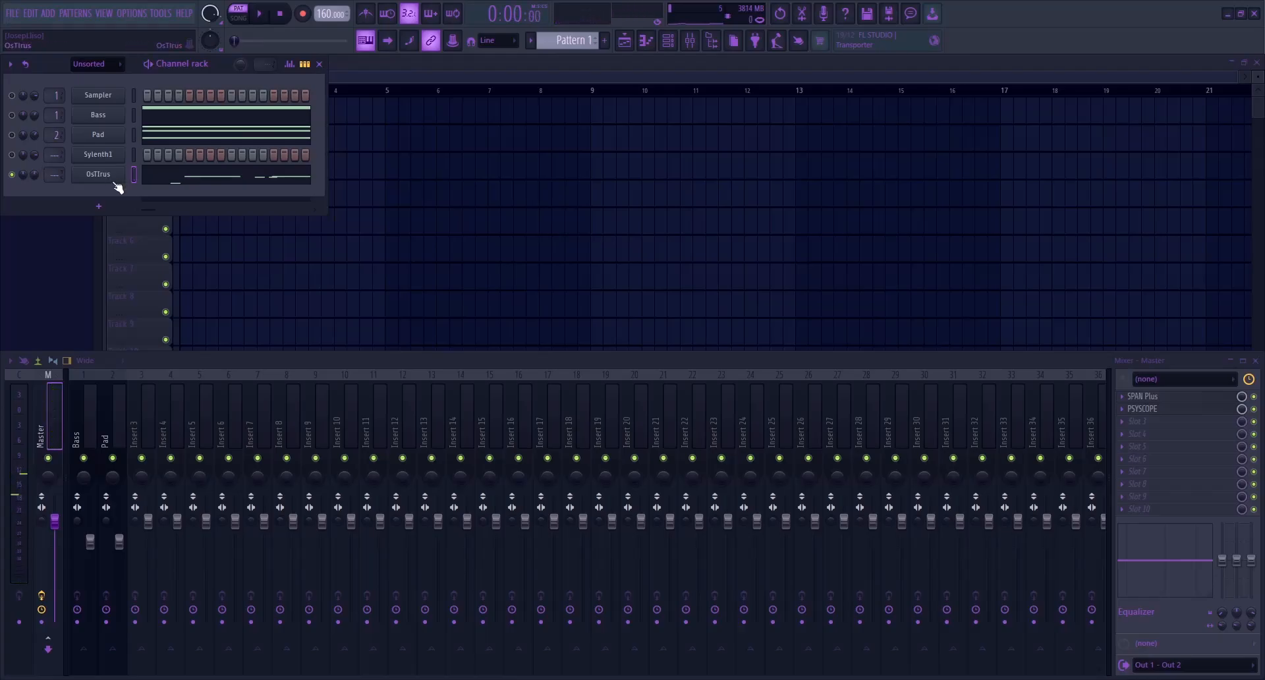
Examine the opening melody notes of the OsTIrus channel in the piano roll
click(237, 181)
scroll(159, 385, up, 5)
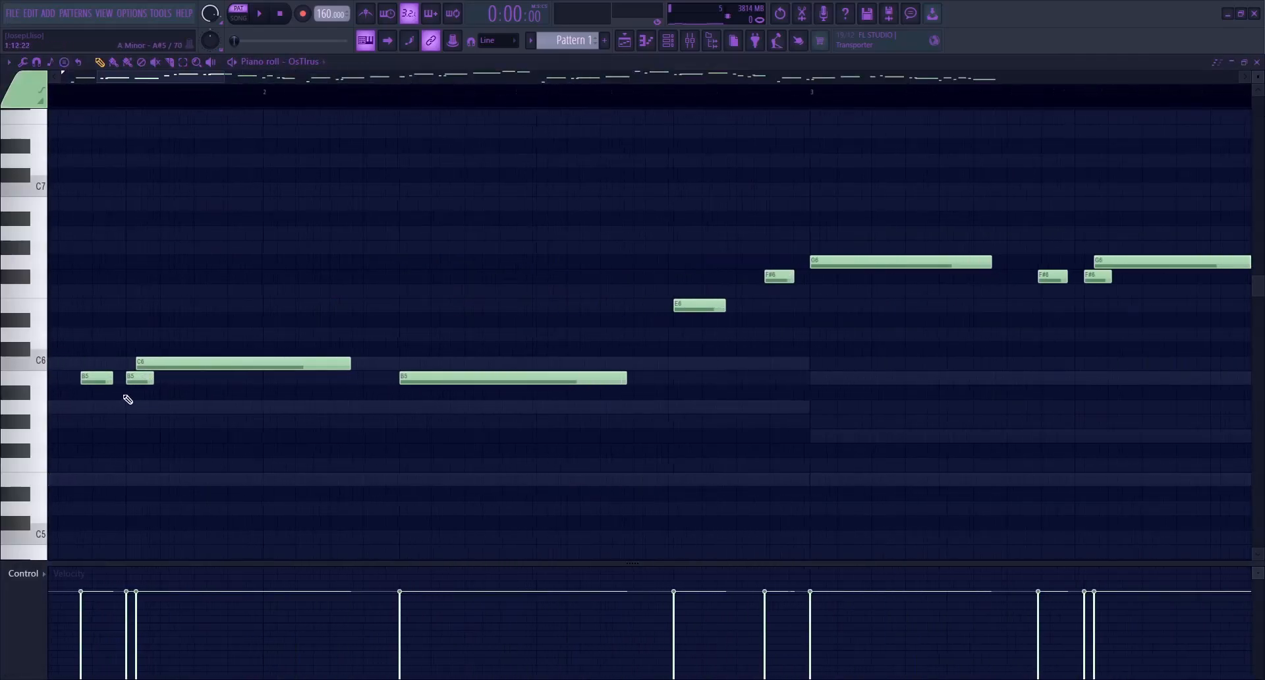
click(129, 378)
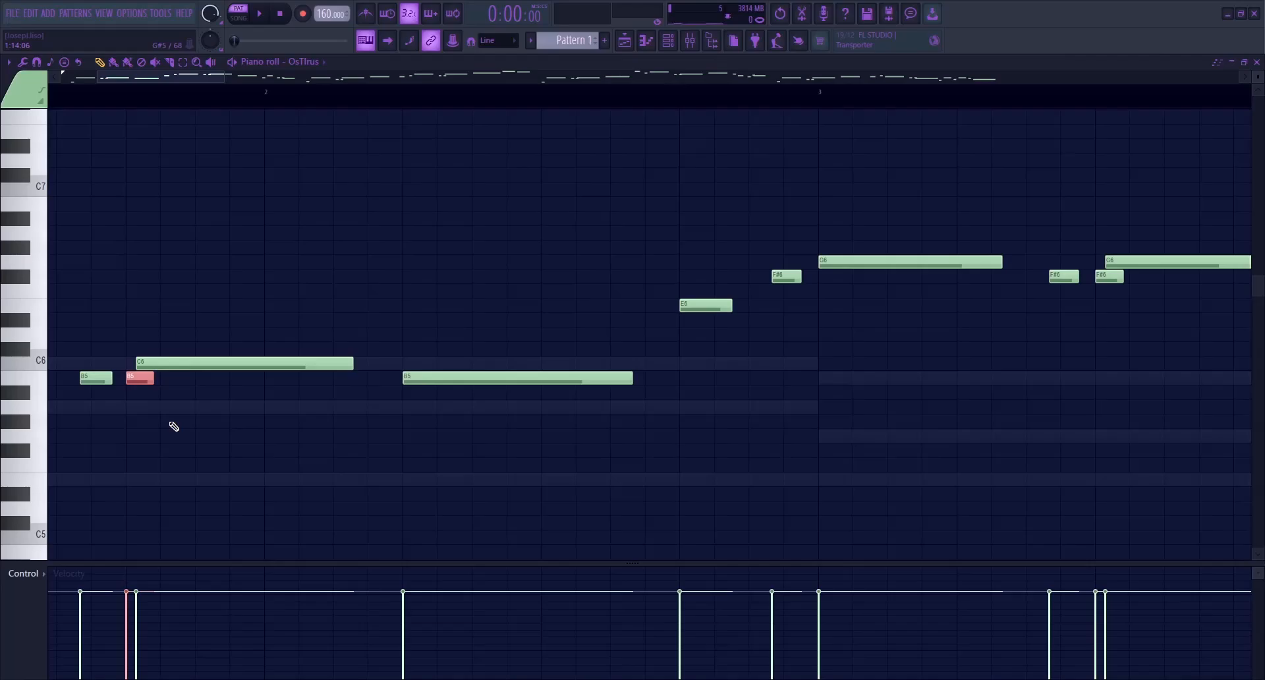
key(F7)
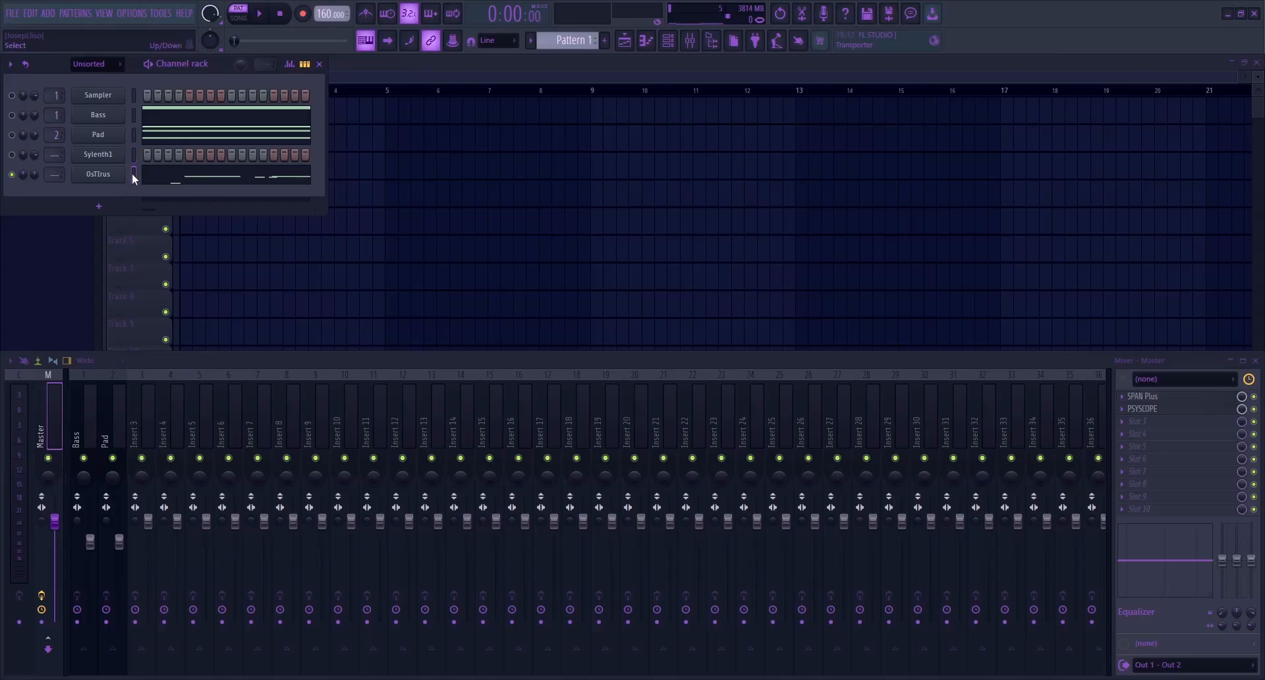
Place the OsTIrus channel above Sylenth1, and paste the melody notes into the unmuted Sylenth1 channel to play both layers together
key(alt+Up)
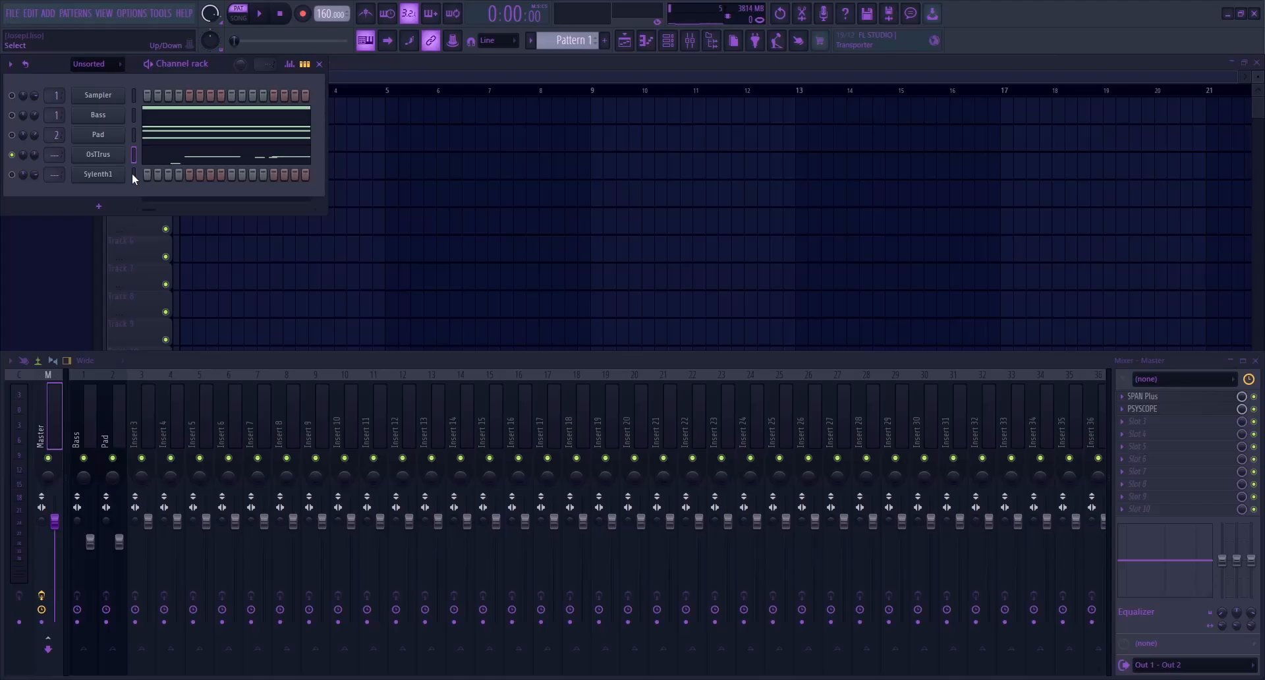
click(13, 174)
click(134, 171)
key(ctrl+v)
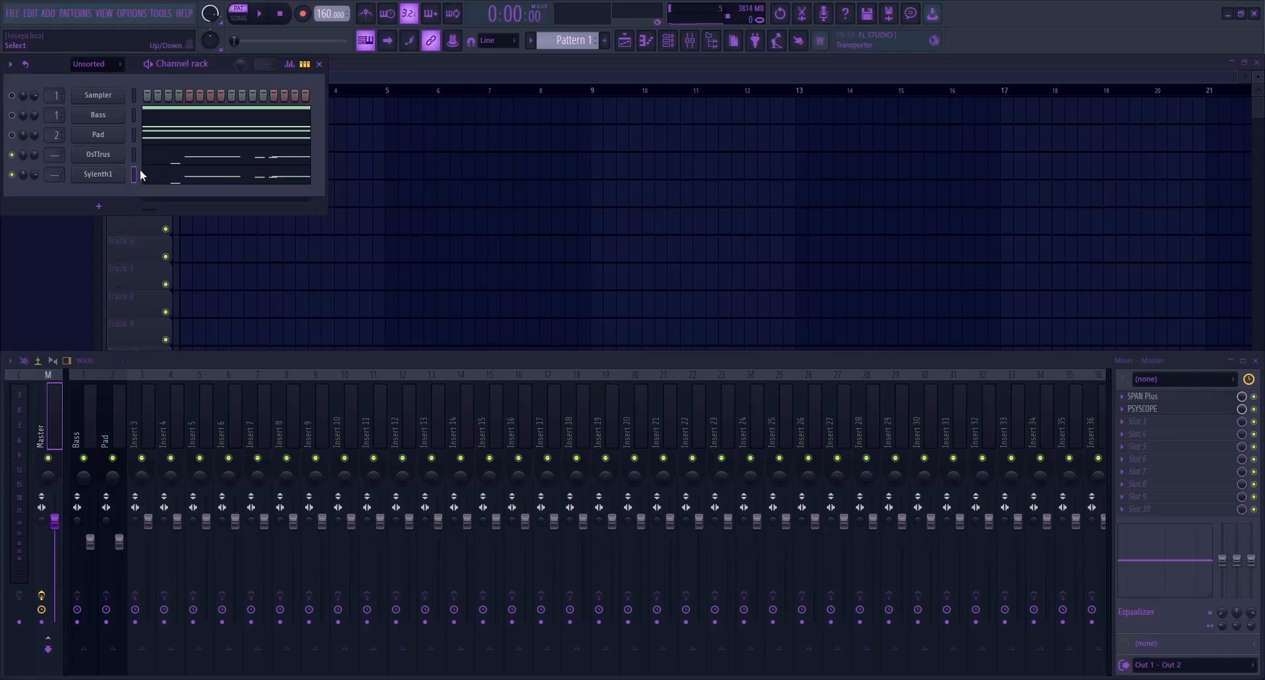
key(space)
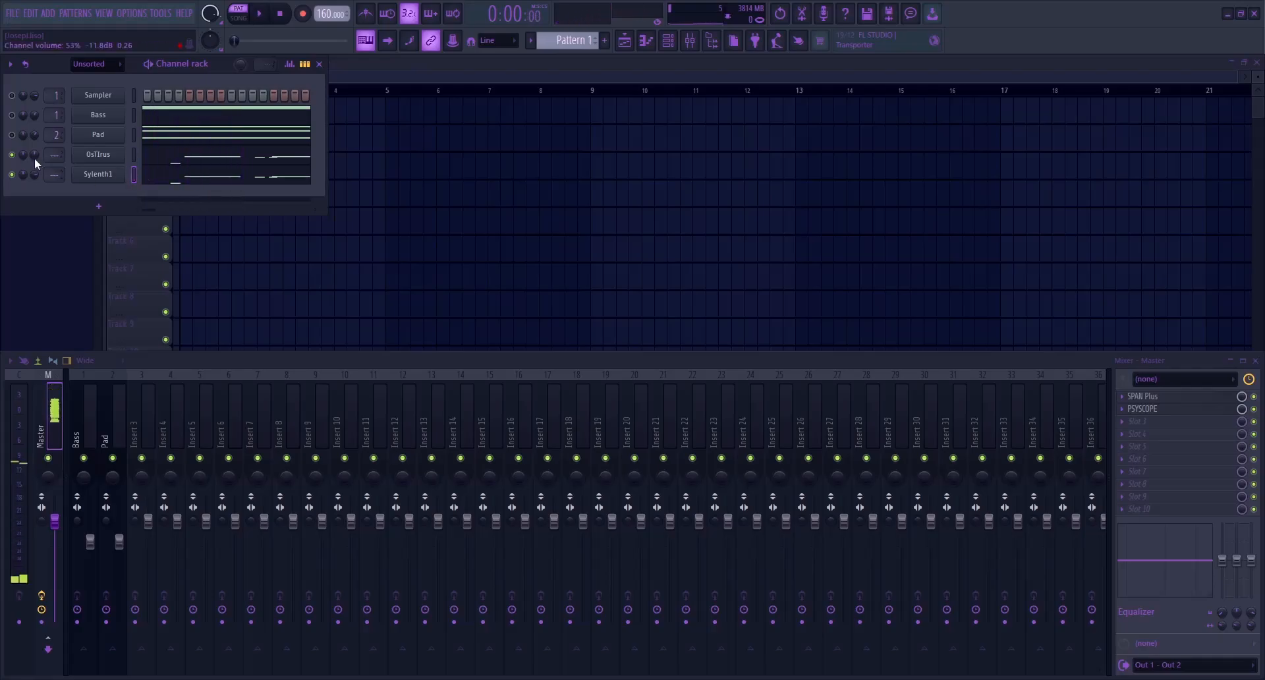
scroll(36, 159, up, 3)
Load the Top Lead preset in Sylenth1 and play the melody with it
click(97, 174)
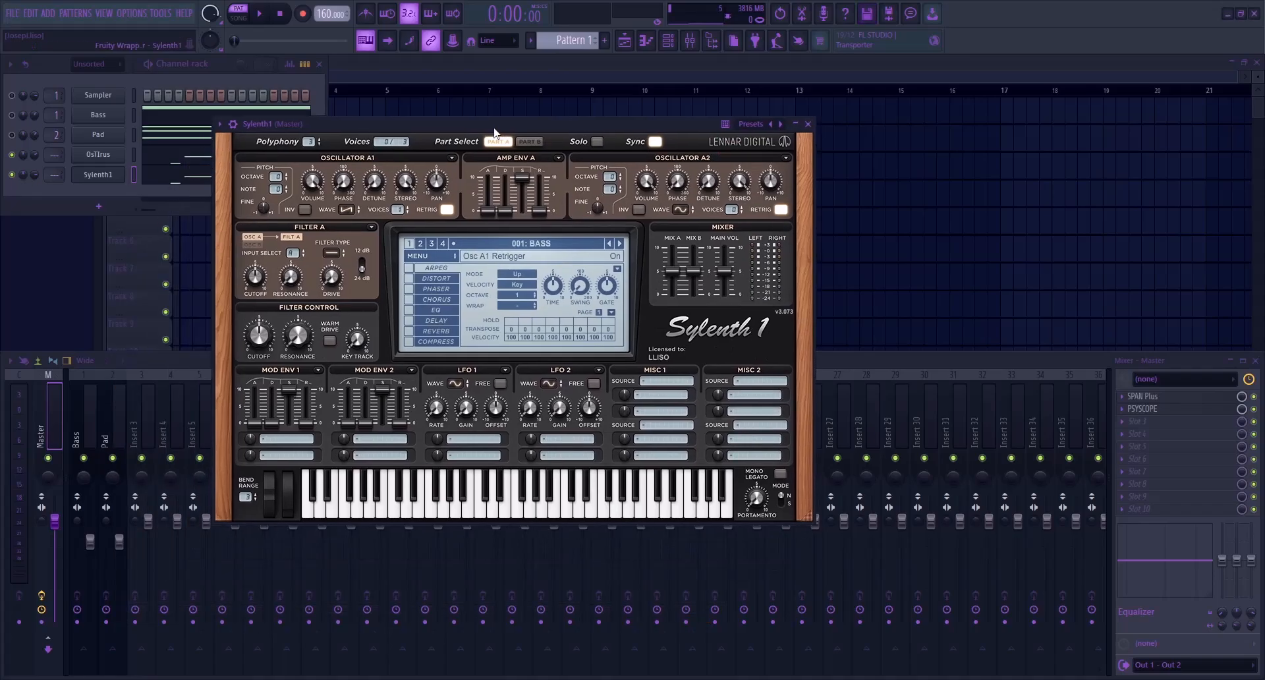
drag(496, 130, 497, 124)
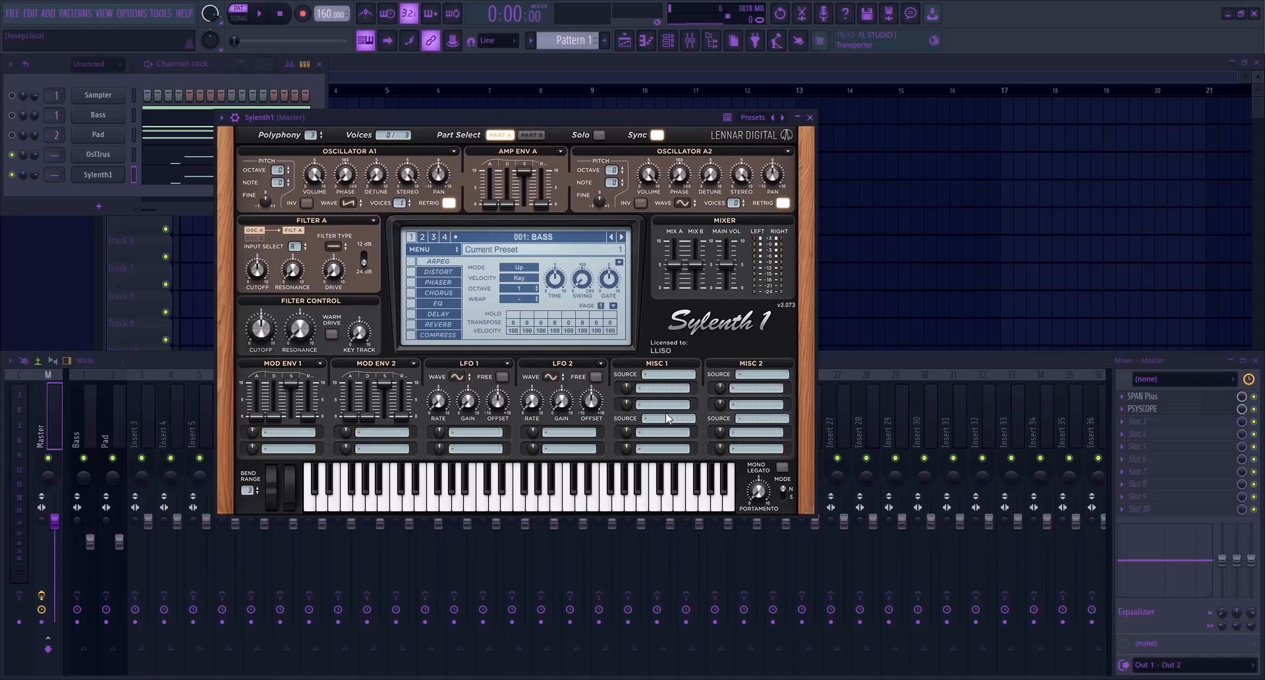
key(space)
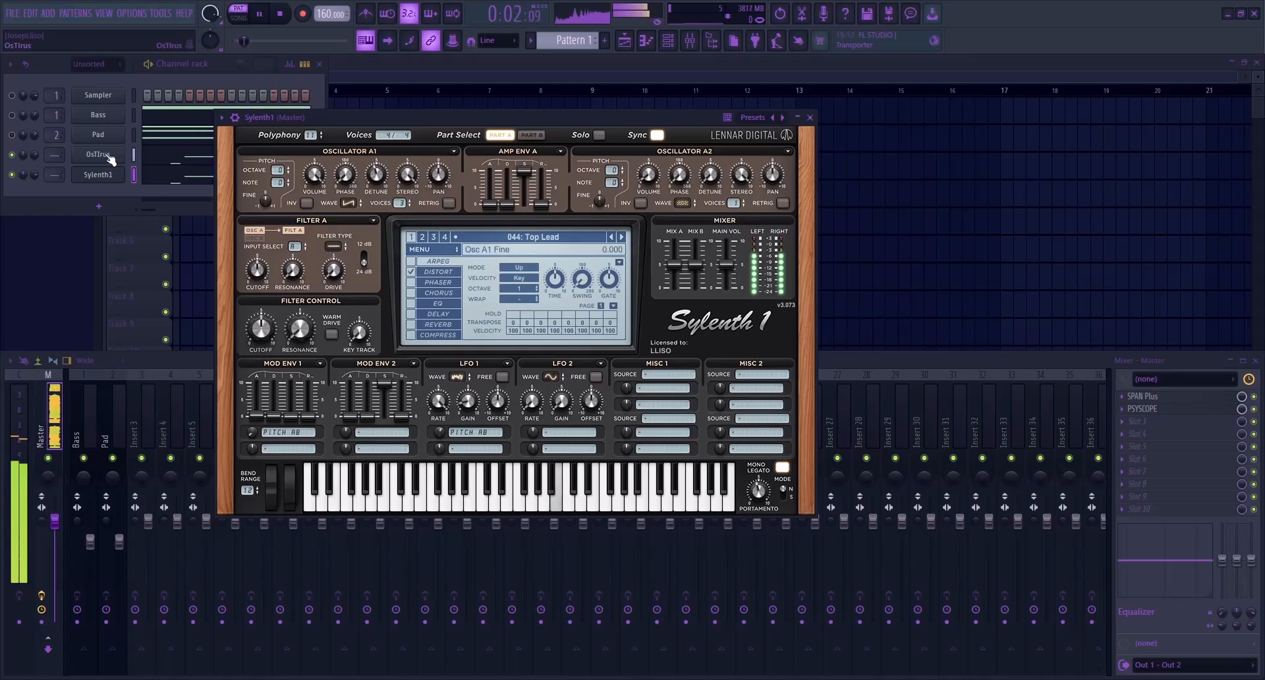
drag(292, 118, 425, 68)
key(space)
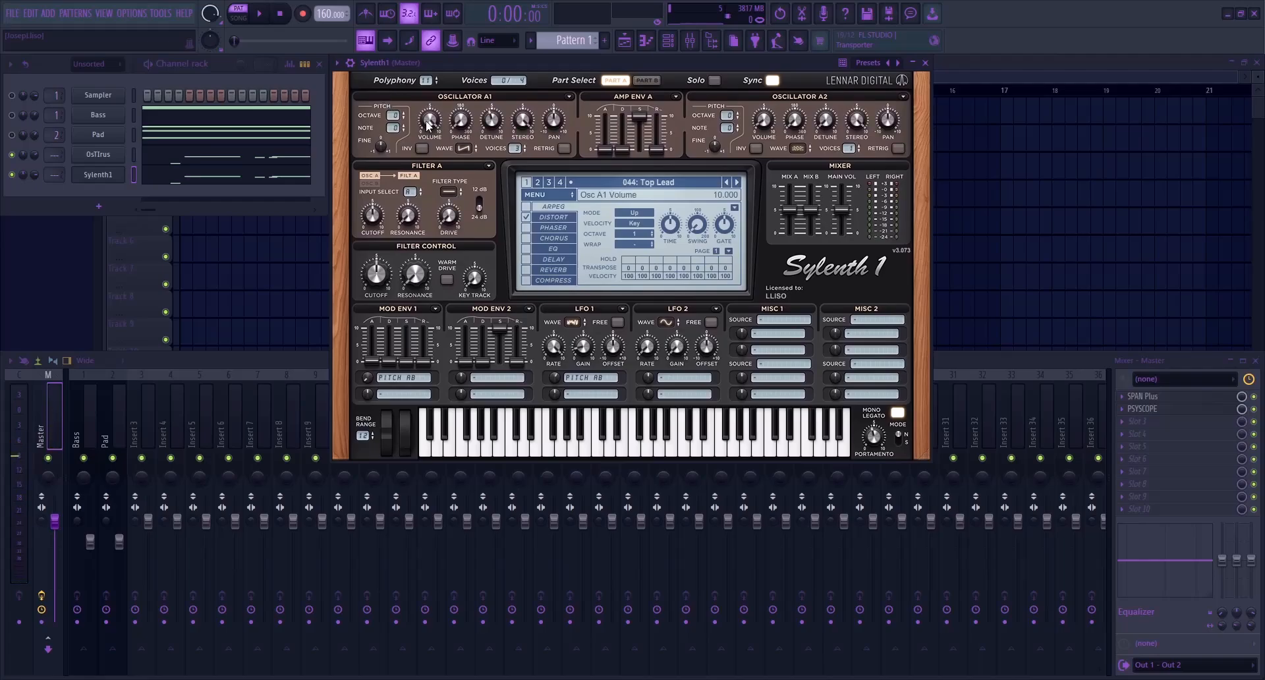
Step through the following Sylenth1 presets, Top Lead 2 and Top Atmoz, while playing the melody
click(738, 186)
key(space)
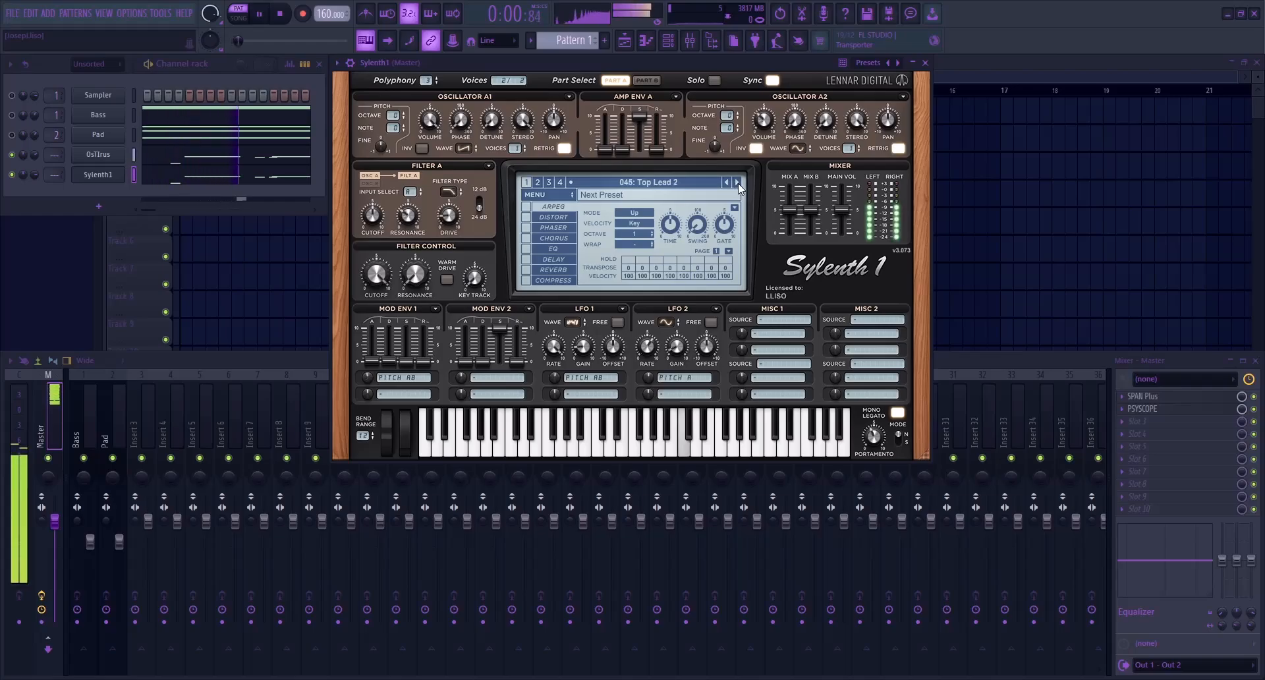
click(739, 187)
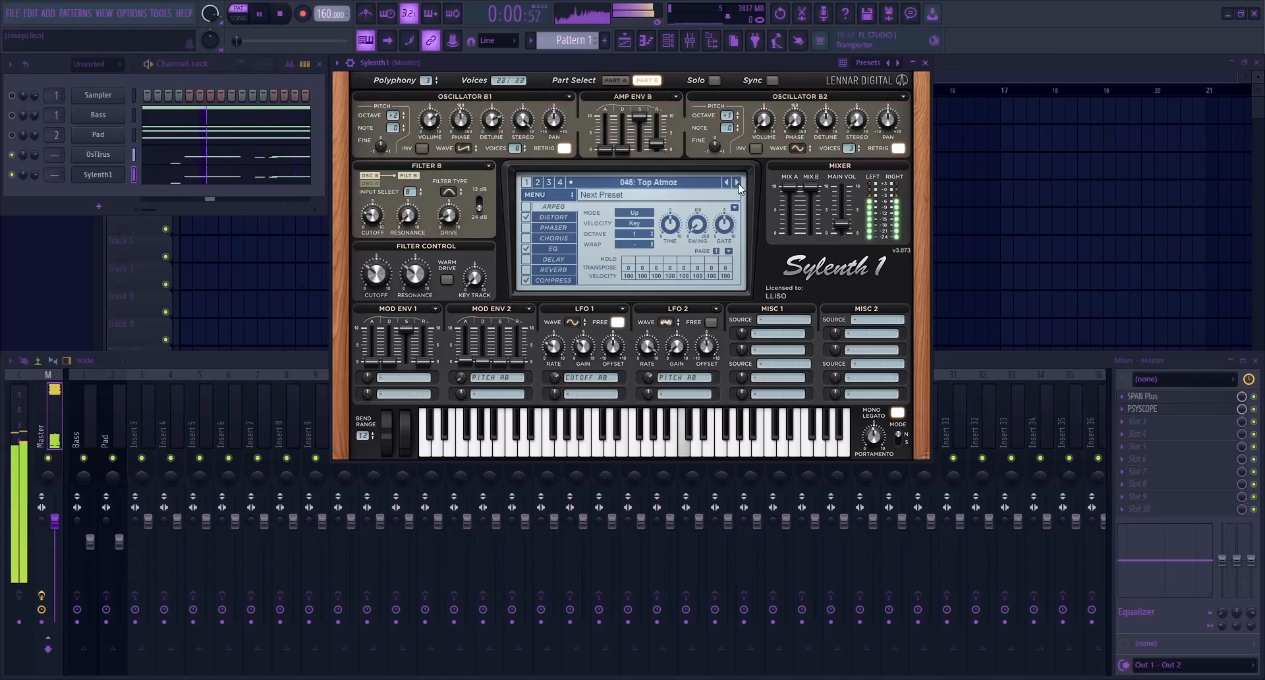
key(space)
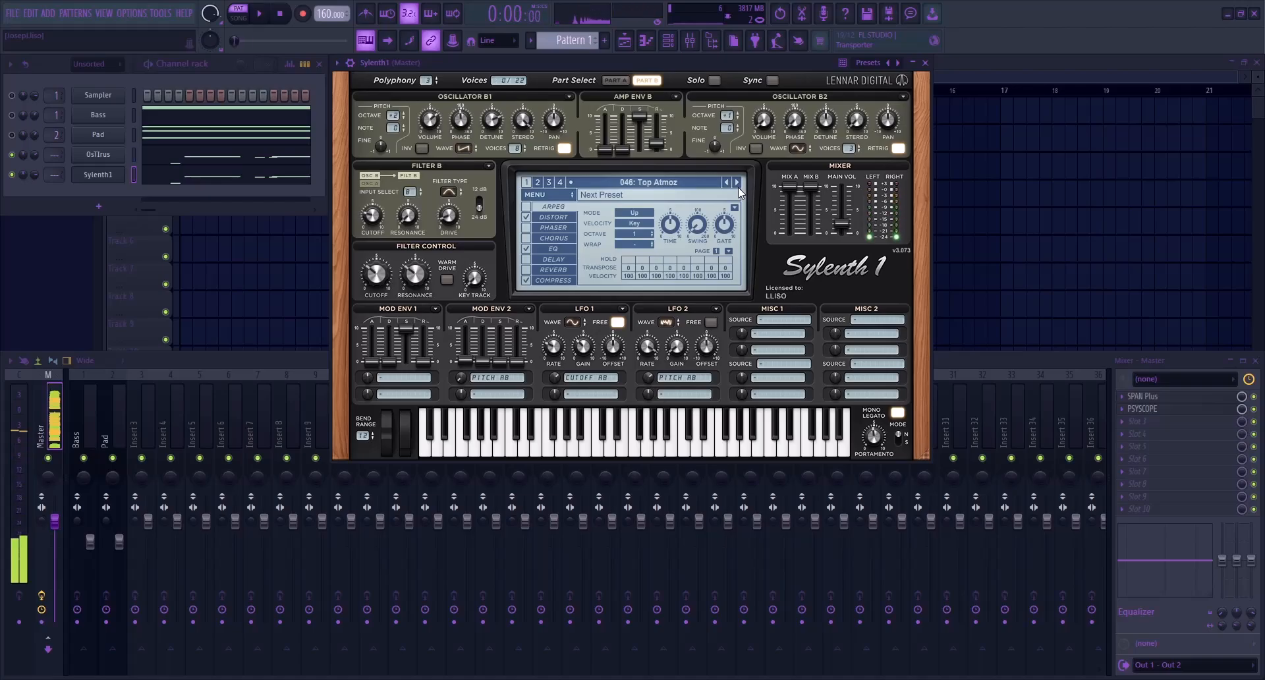
key(Escape)
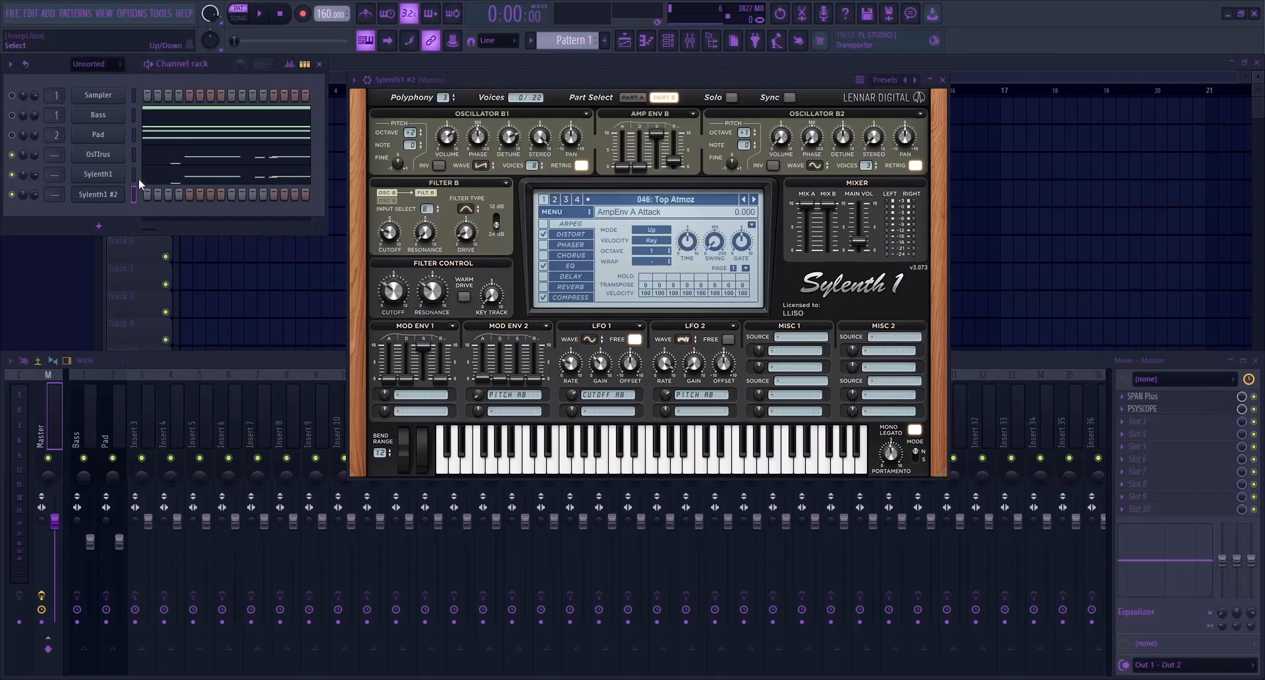
Add a second Sylenth1 channel with the Top Atmoz preset and paste the melody notes into it
click(133, 196)
key(ctrl+v)
click(122, 196)
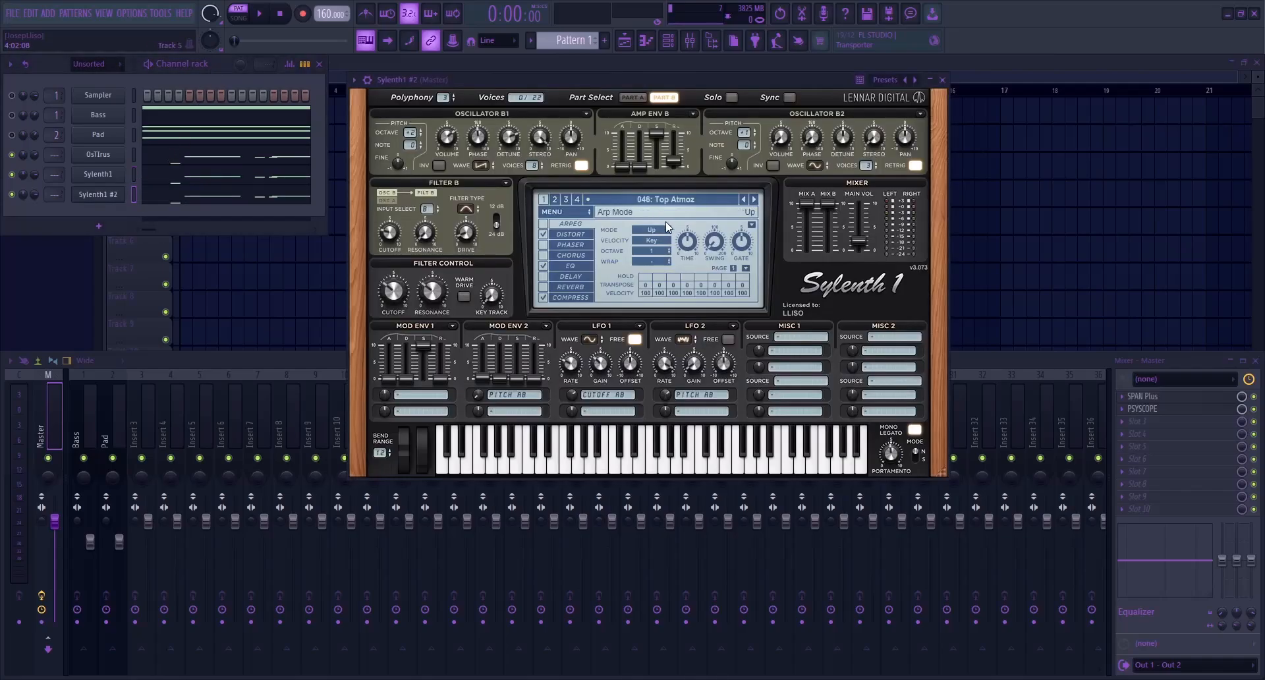
click(690, 200)
click(946, 260)
Play the three lead layers together, audition Sylenth1 #2 alone, and unmute the OsTIrus and Sylenth1 channels again
key(space)
click(943, 79)
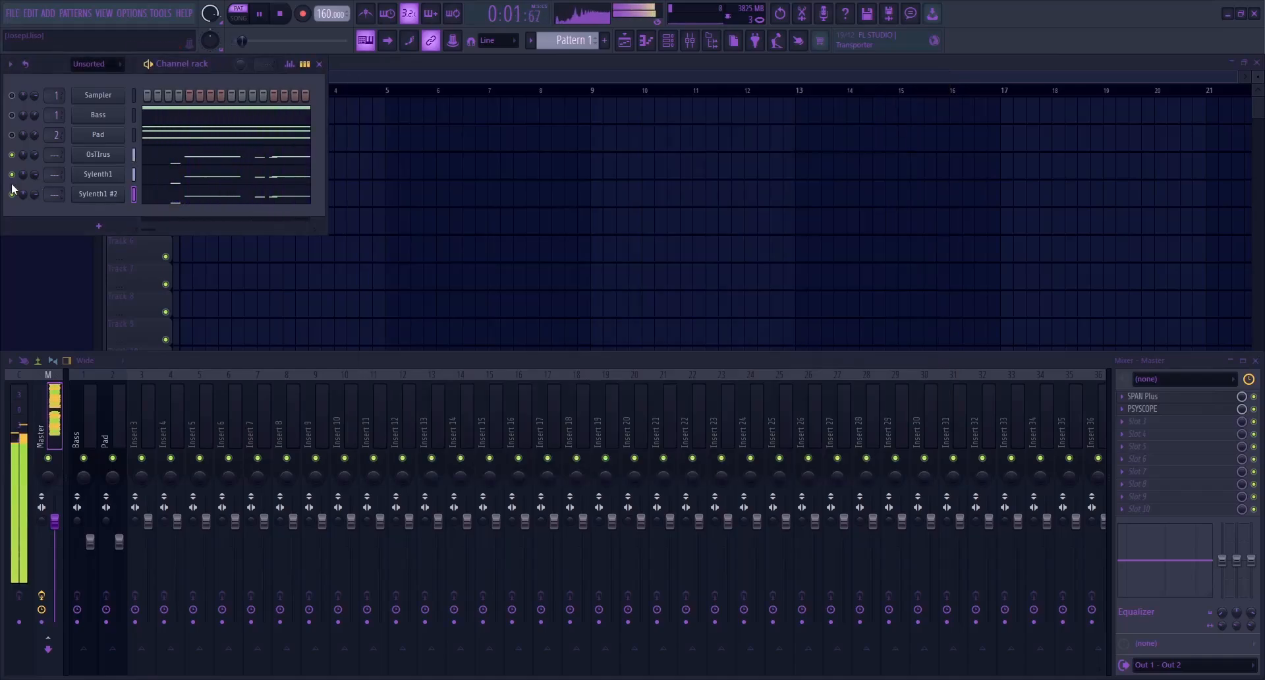
click(11, 155)
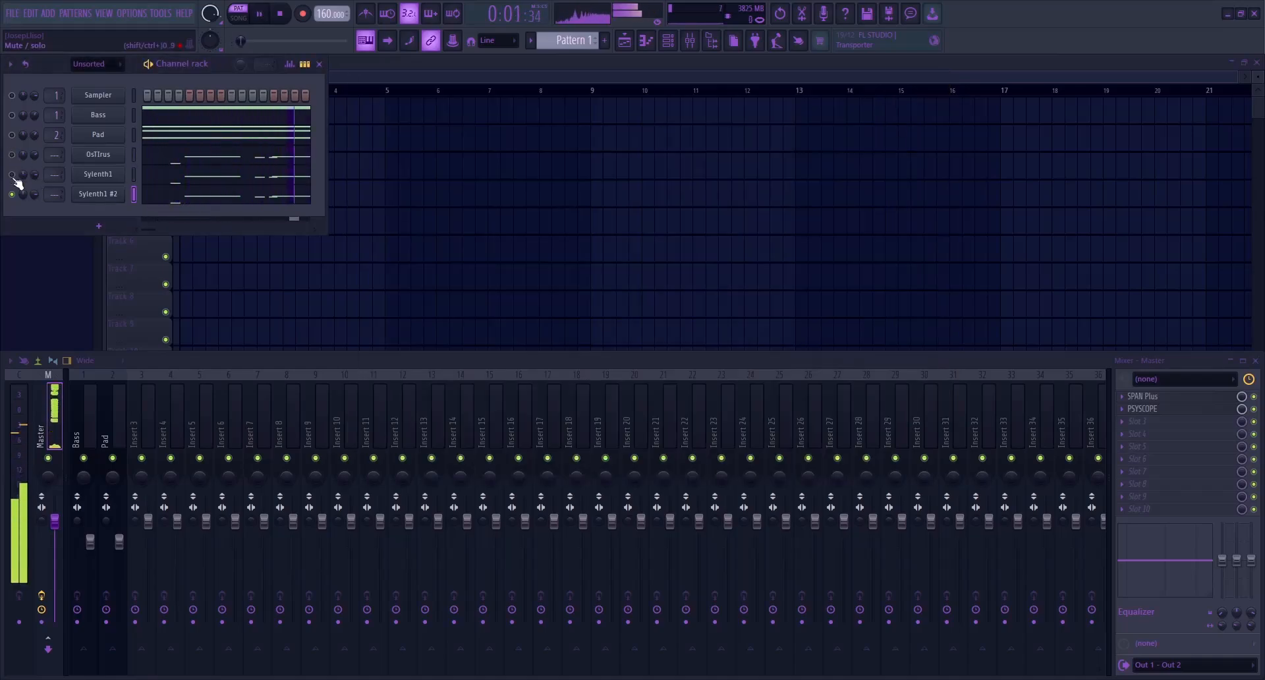
key(space)
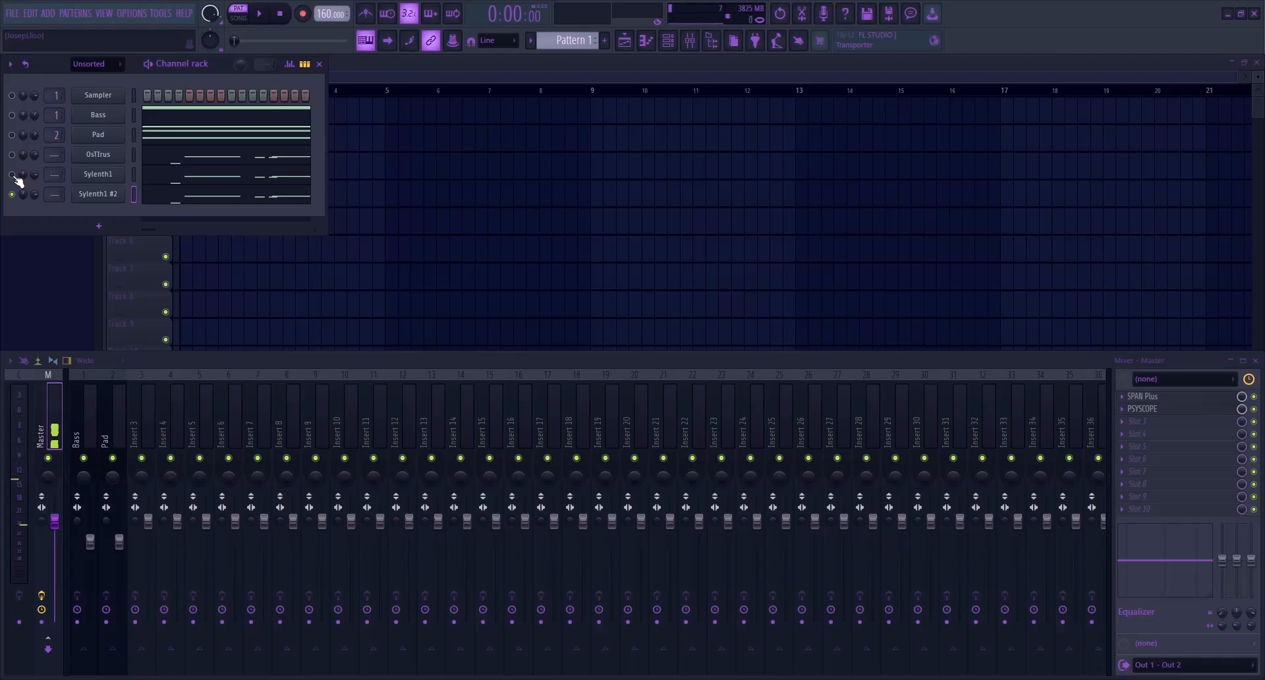
click(12, 156)
Rename the OsTIrus channel as Top and clear the names of both Sylenth1 channels
click(99, 154)
text(Top)
key(Return)
key(Return)
click(123, 195)
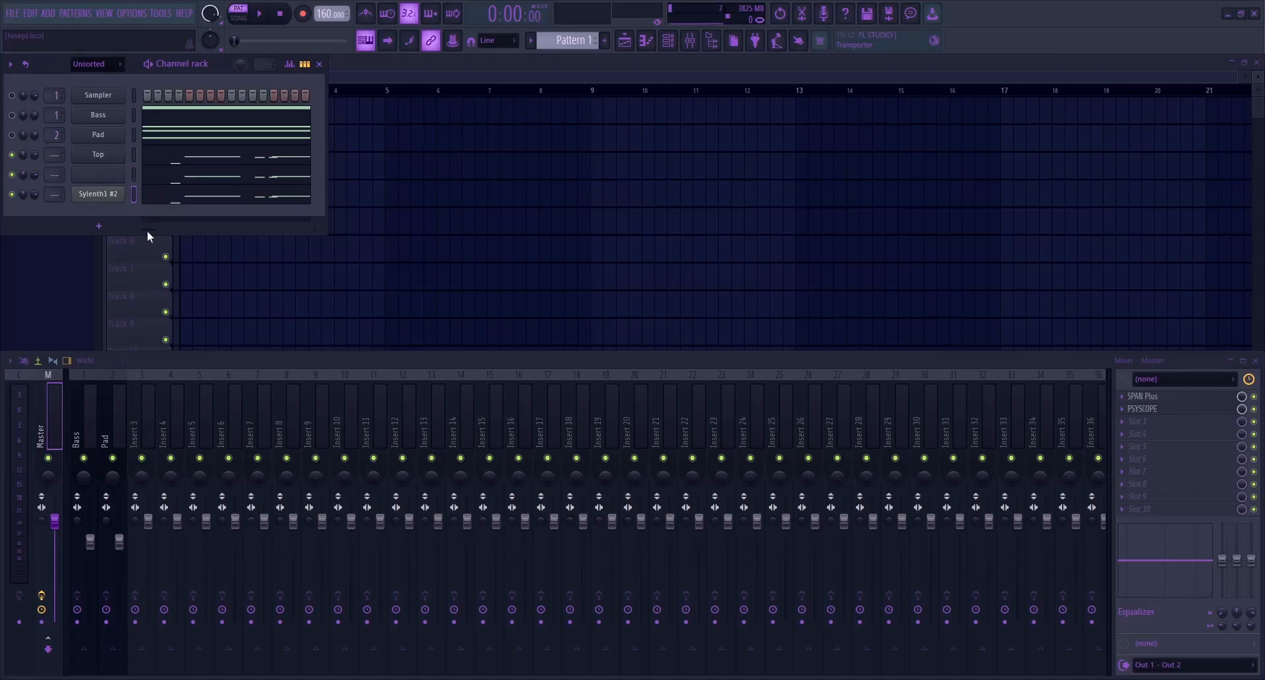
key(ctrl+z)
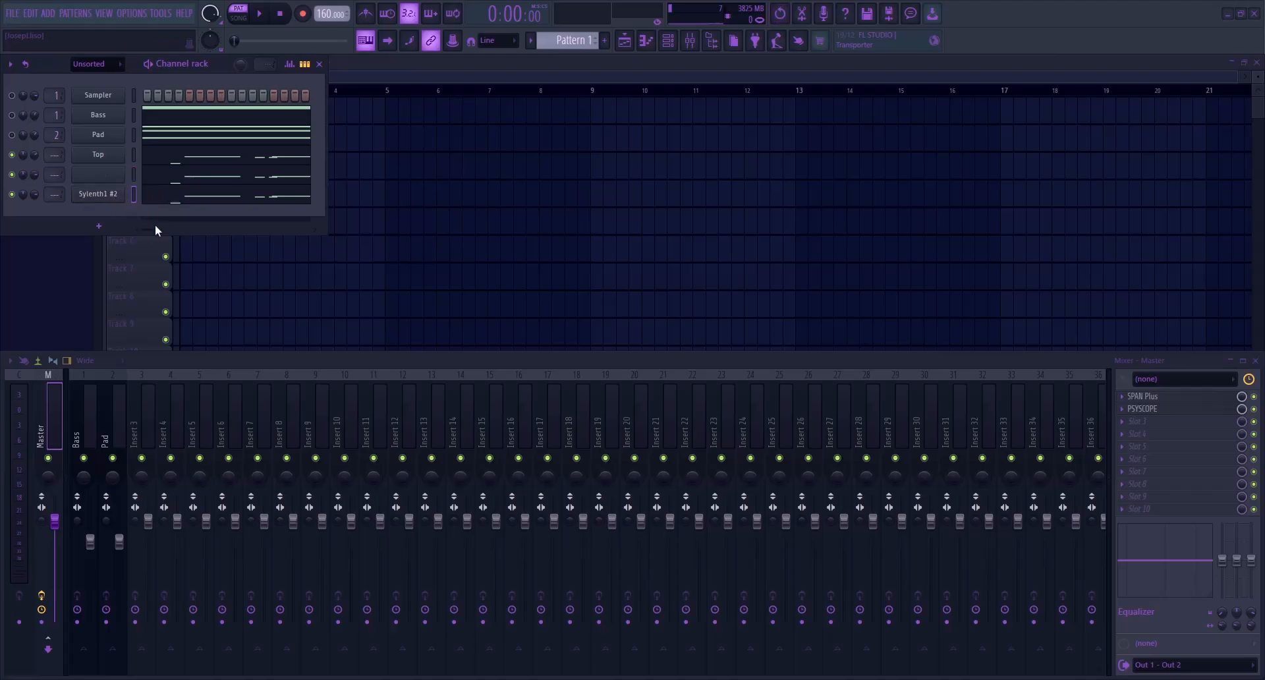
key(Return)
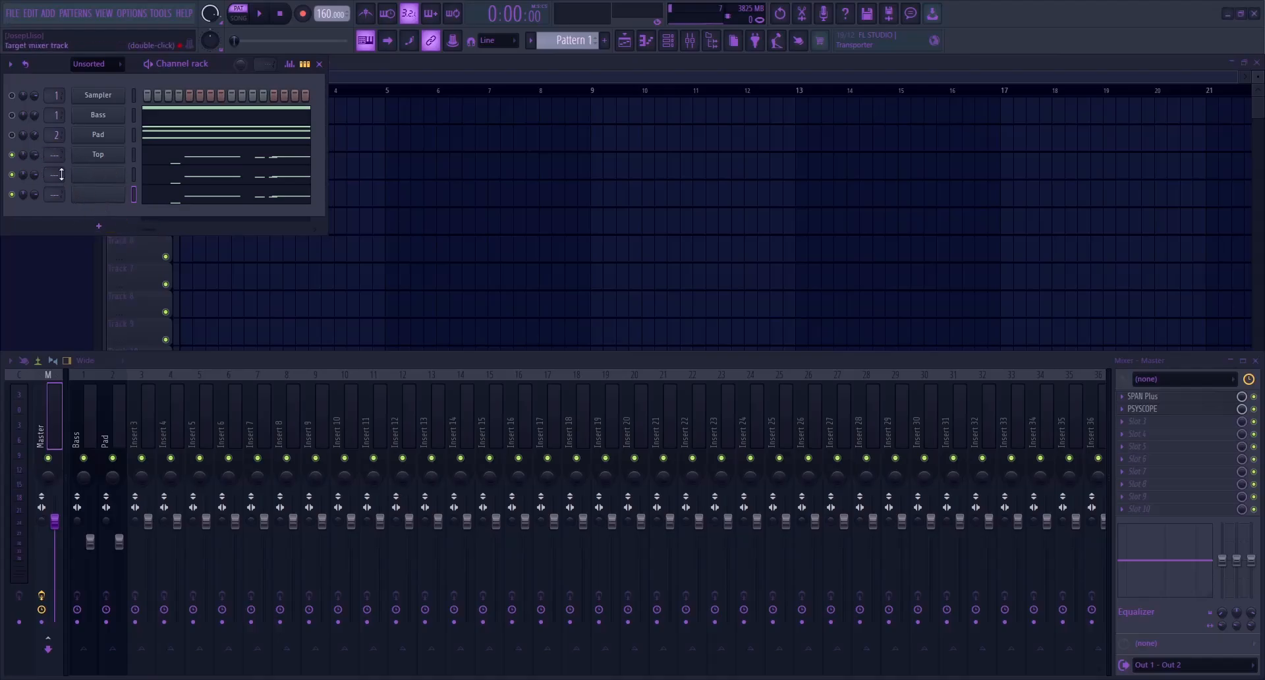
Route the Top channel and the two unnamed lead channels to mixer tracks 3, 4 and 5
click(147, 430)
drag(148, 425, 213, 436)
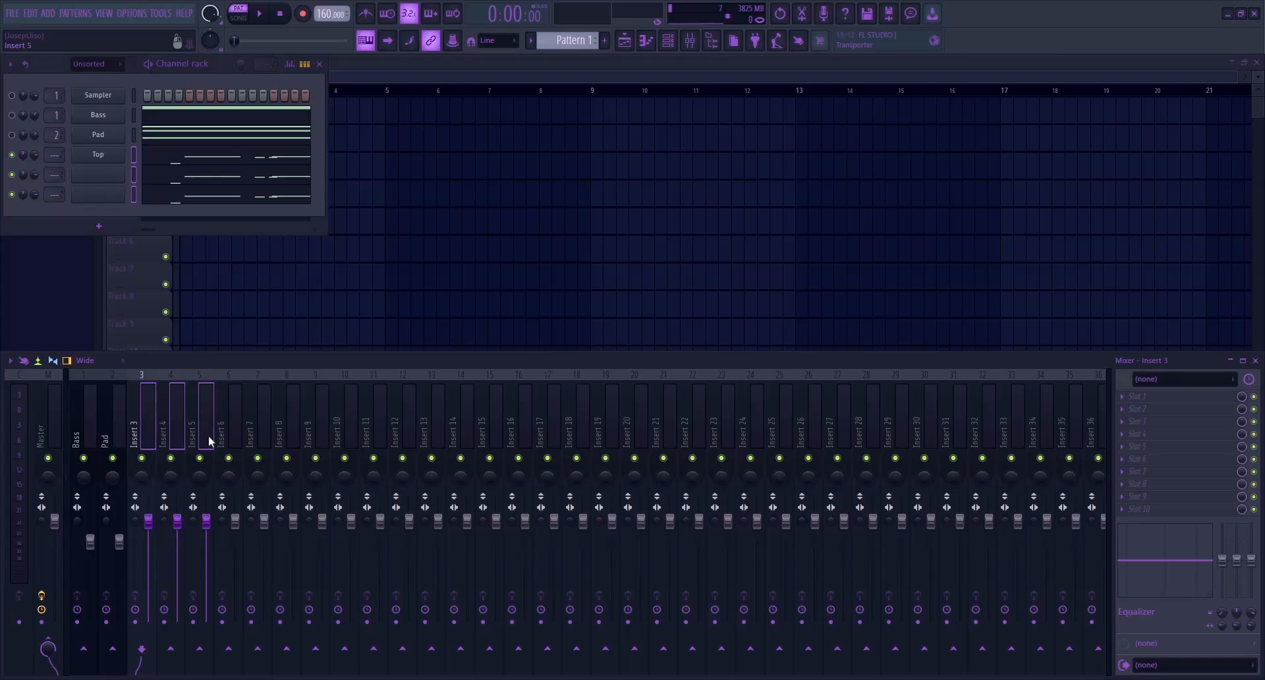
key(ctrl+l)
key(space)
click(182, 429)
key(space)
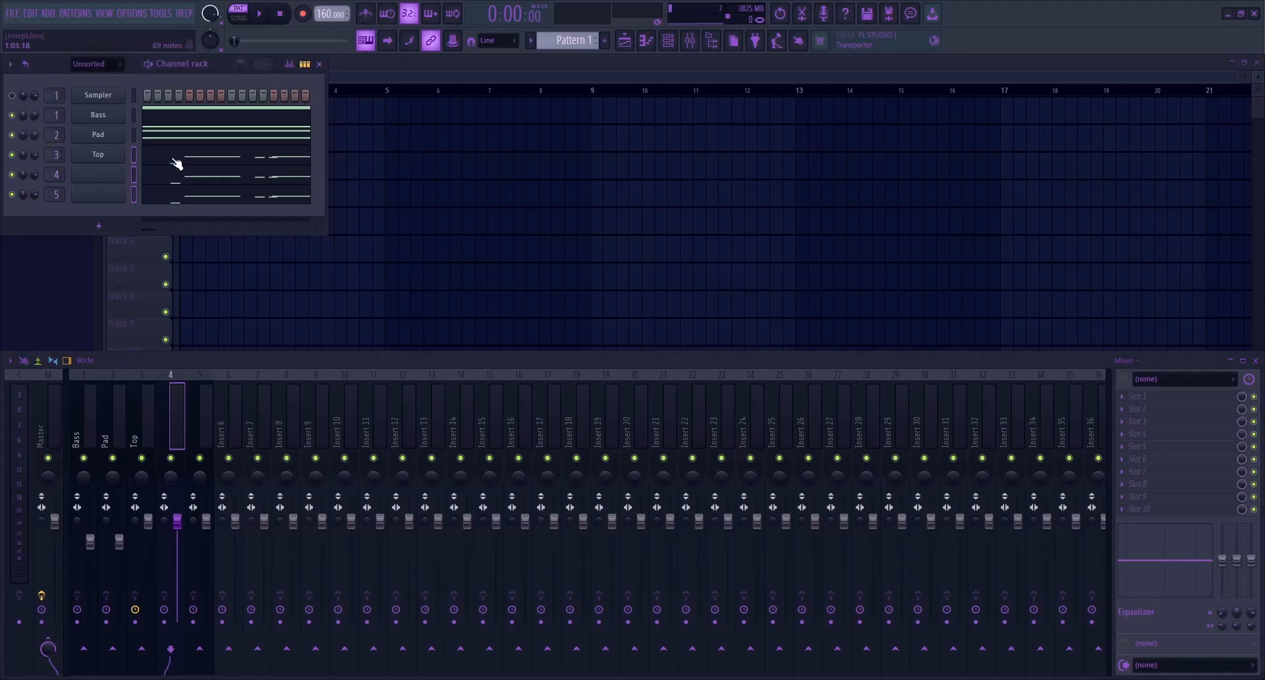
Review the Top channel's melody in the piano roll and play it back together with the Bass and Pad channels
click(176, 161)
ctrl+right_click(192, 259)
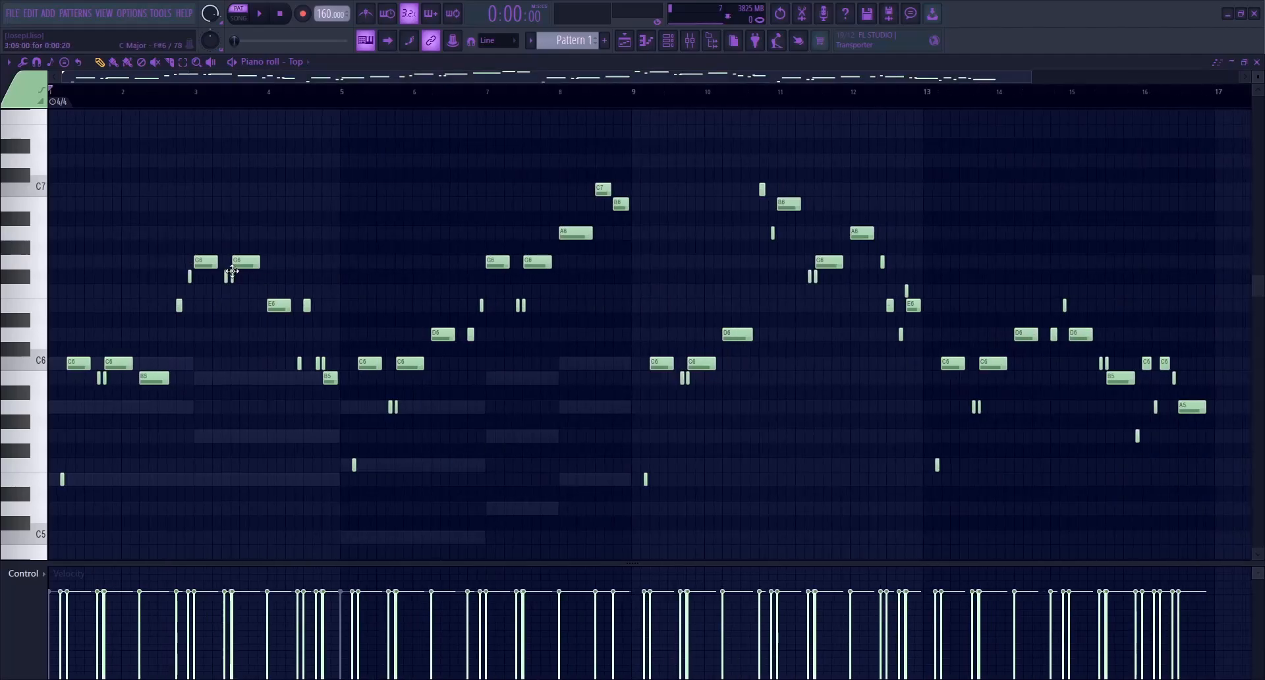
key(F7)
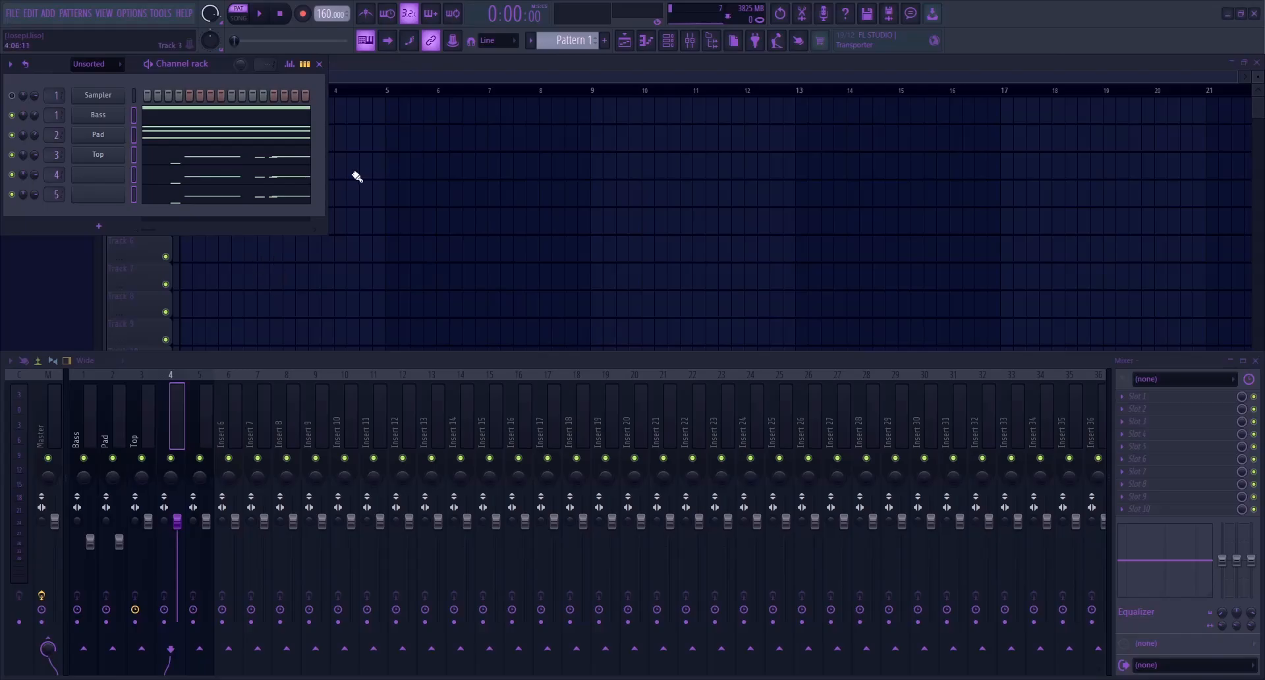
key(space)
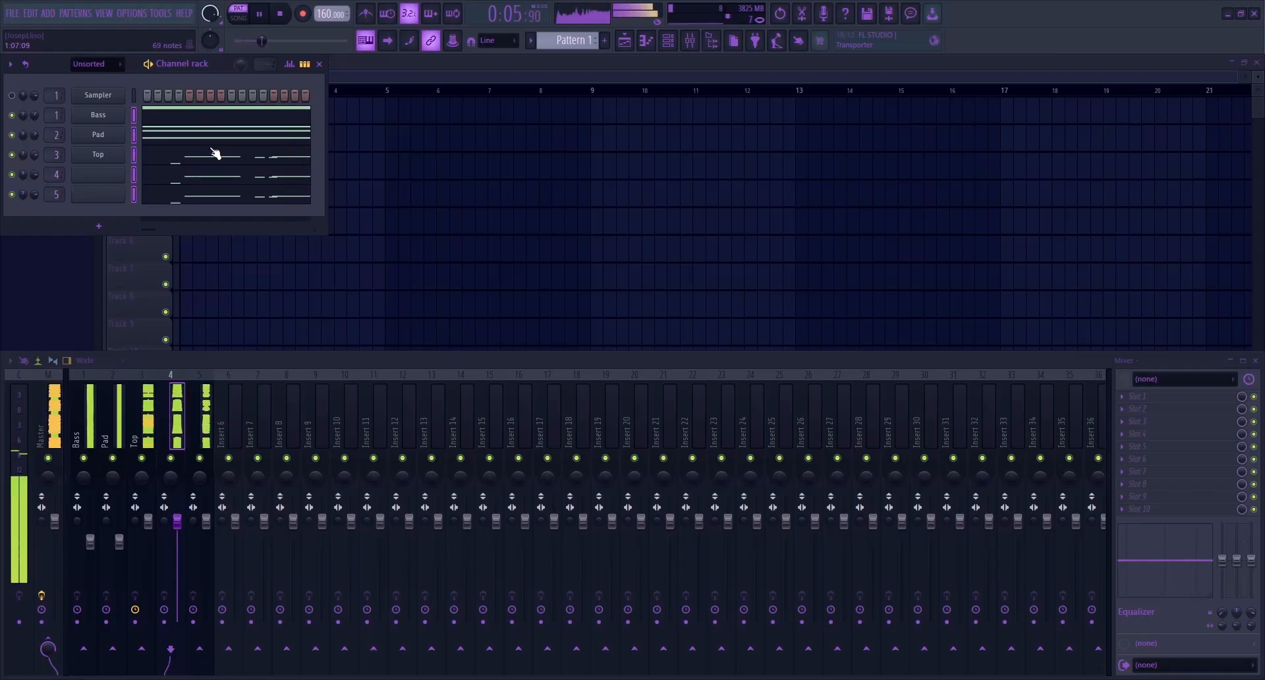
key(space)
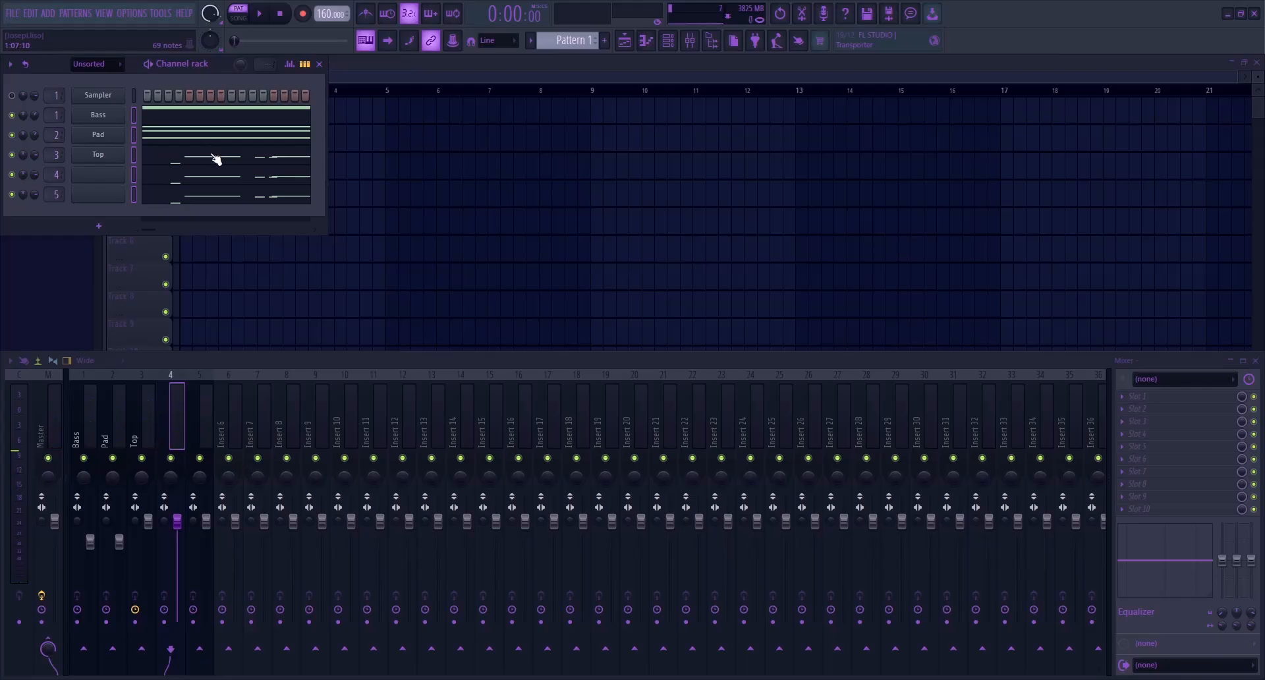
click(134, 194)
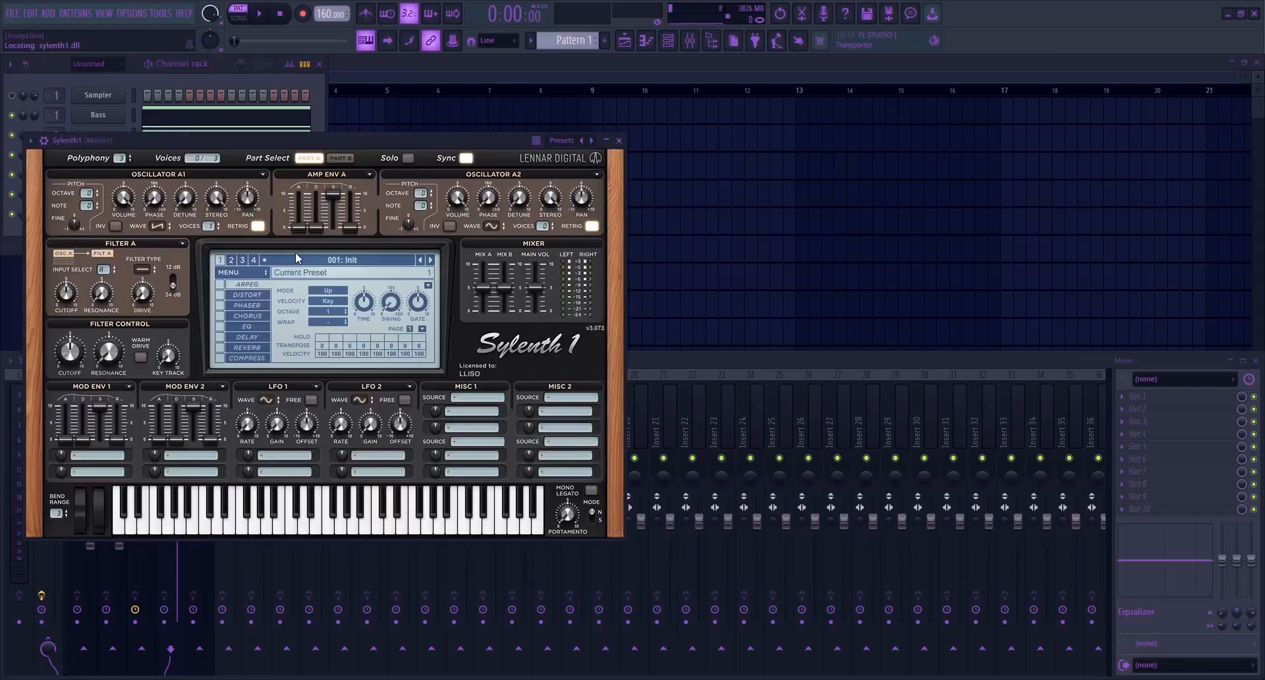
drag(232, 140, 582, 135)
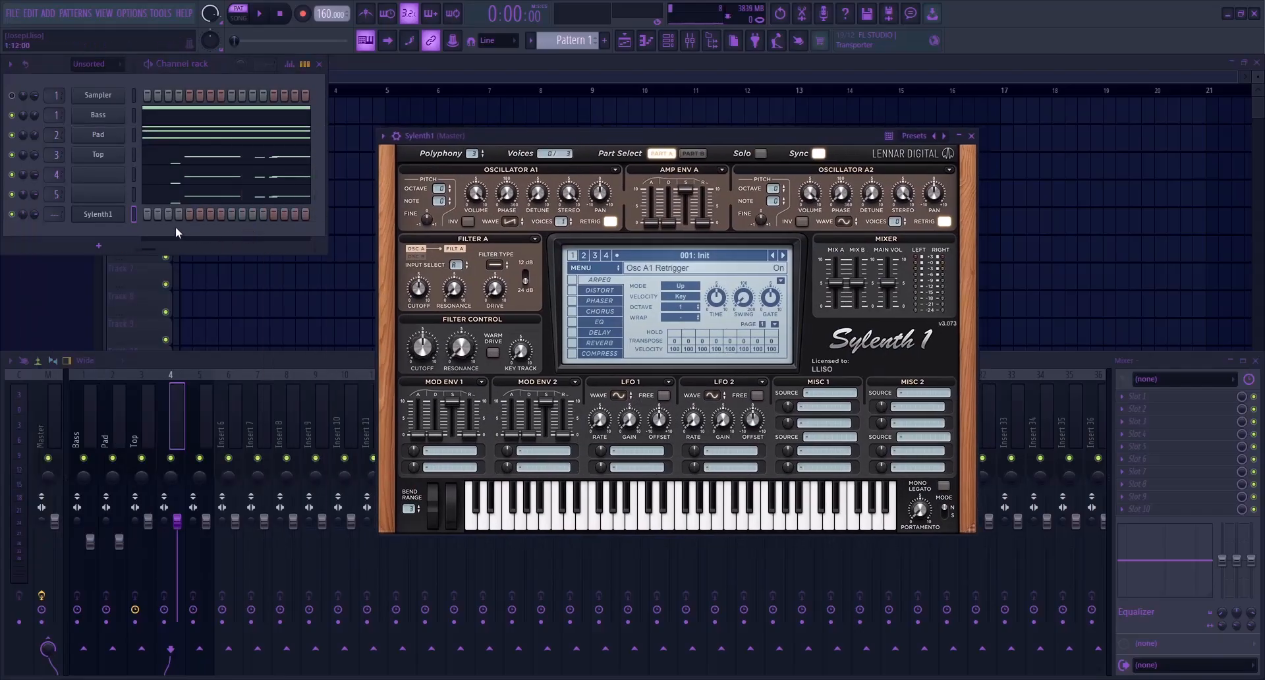
click(114, 220)
key(ctrl+z)
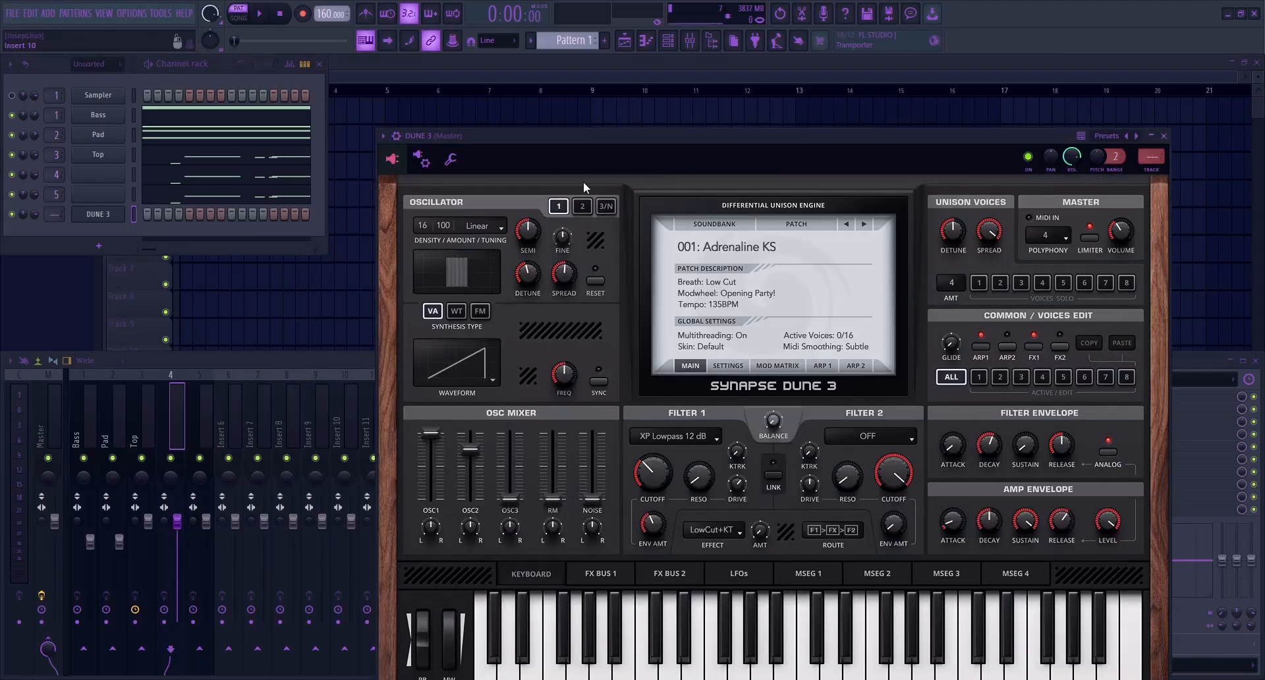
Add a DUNE 3 instrument channel and load the Chords preset into it
click(398, 136)
drag(436, 132, 320, 114)
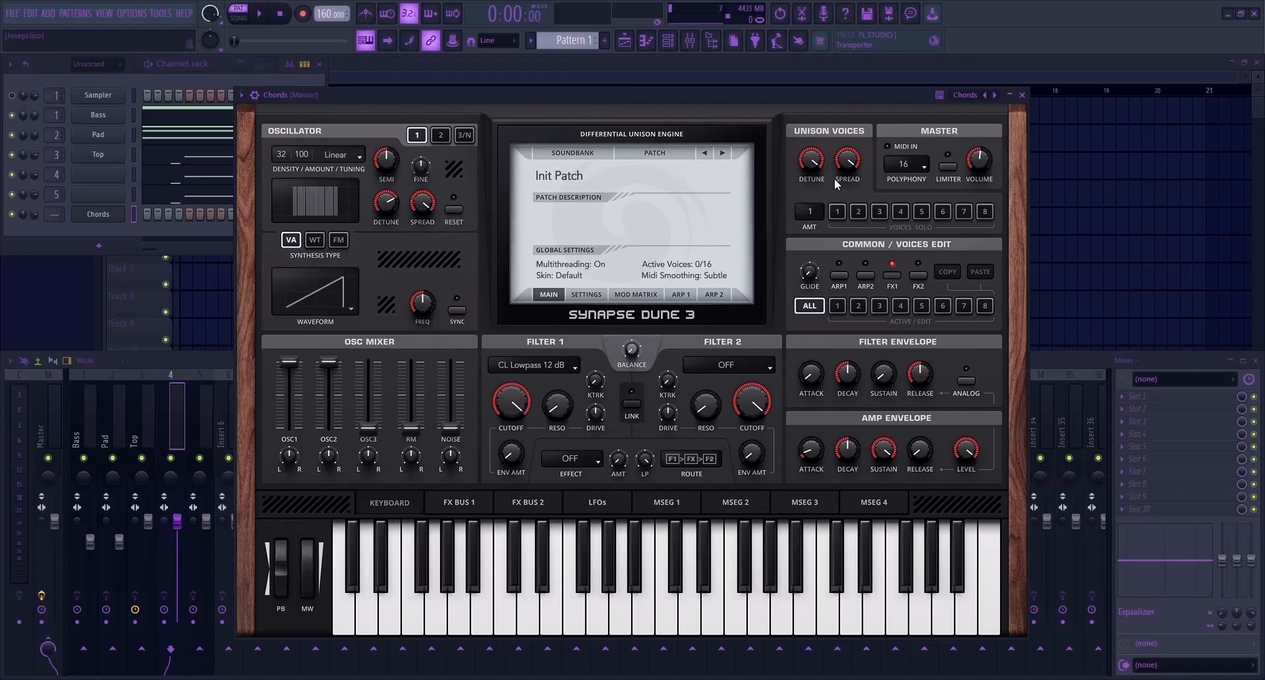
key(Escape)
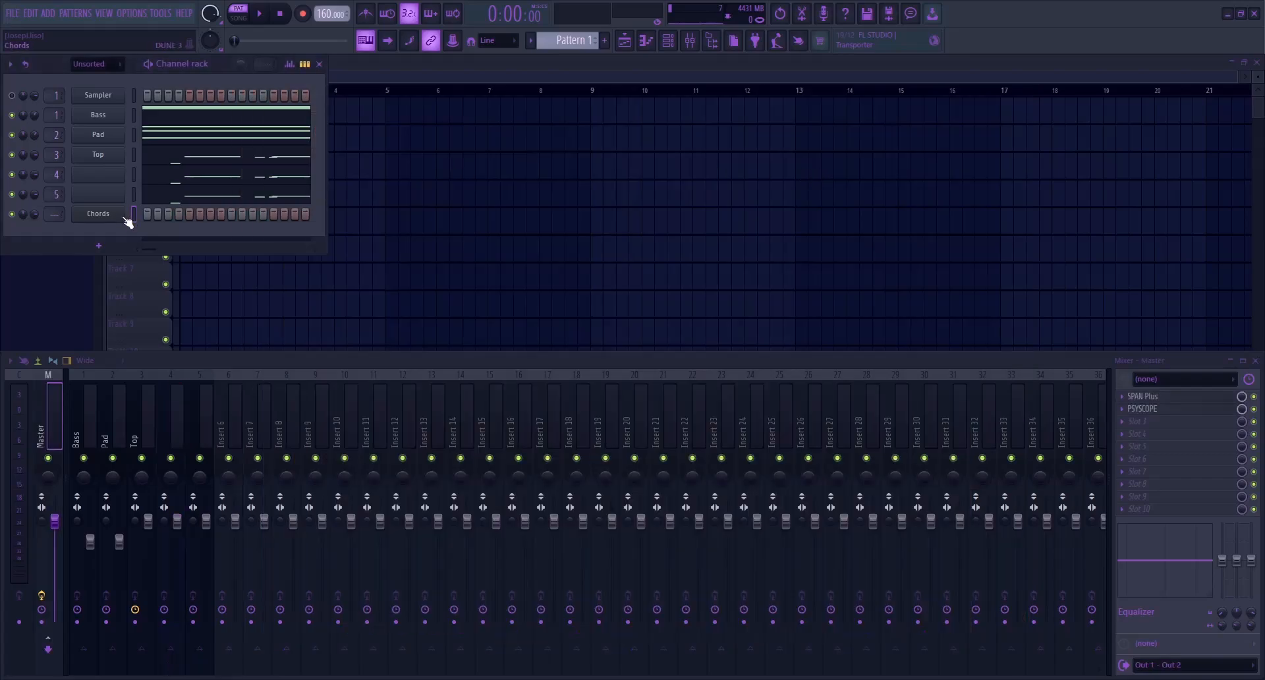
Fill the Chords channel's piano roll with chords in the melody's rhythm, play the pattern, and set the channel volume to 35%
key(F7)
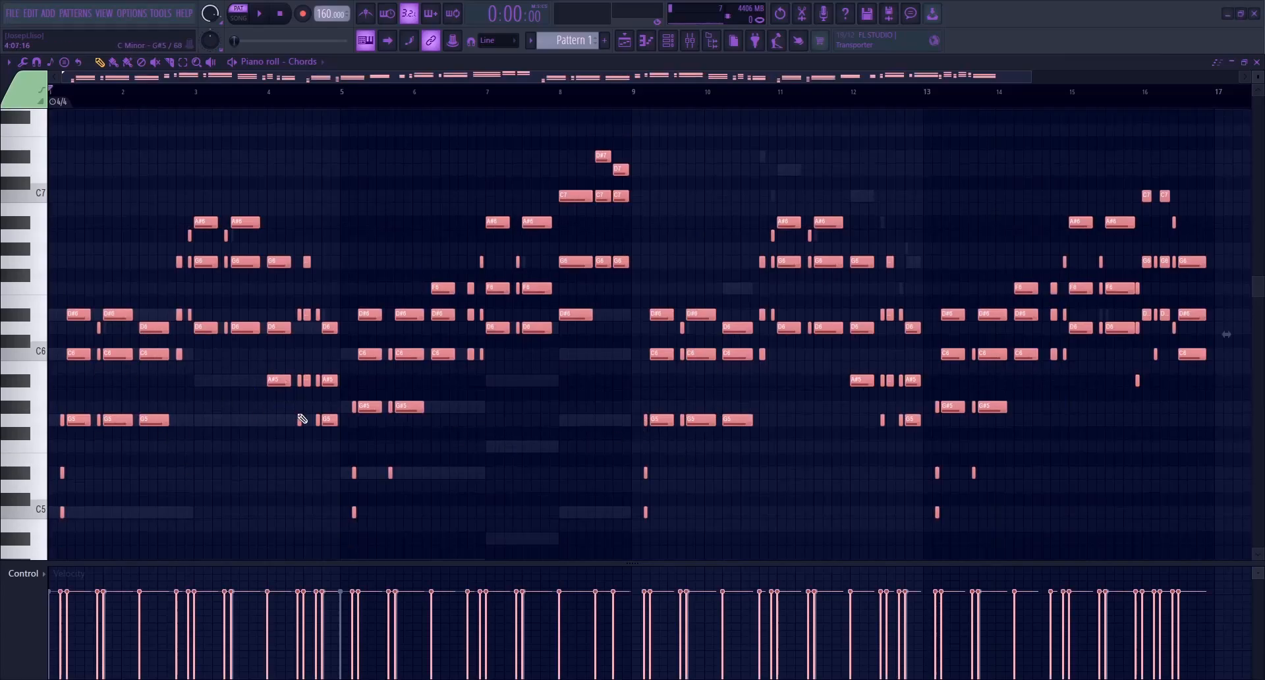
key(F7)
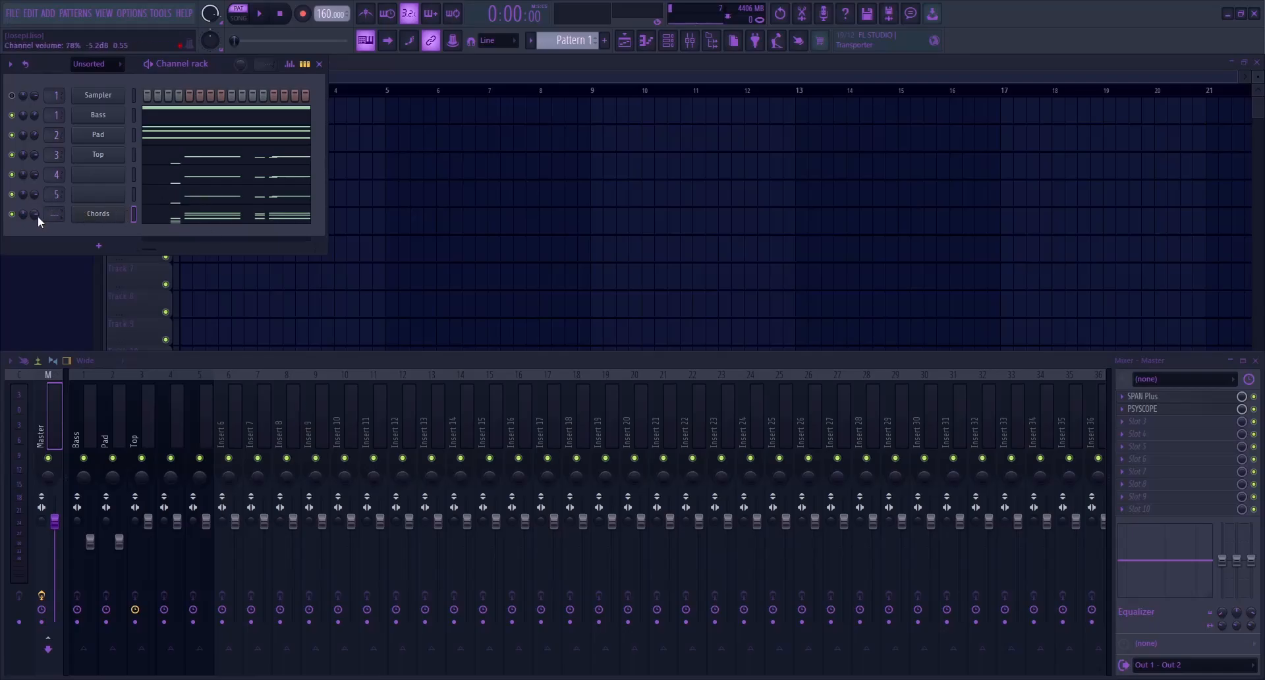
key(space)
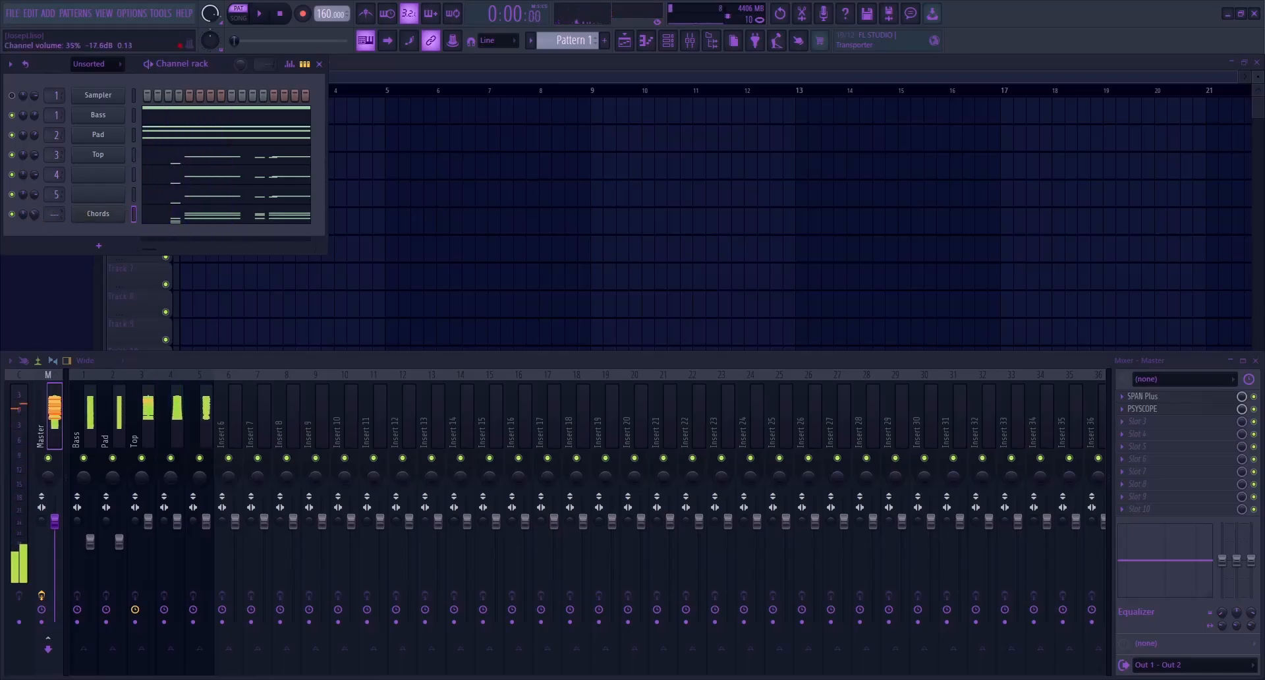
Route the Chords channel to mixer track 6, play the pattern, and lower that track's fader to 89%
click(237, 412)
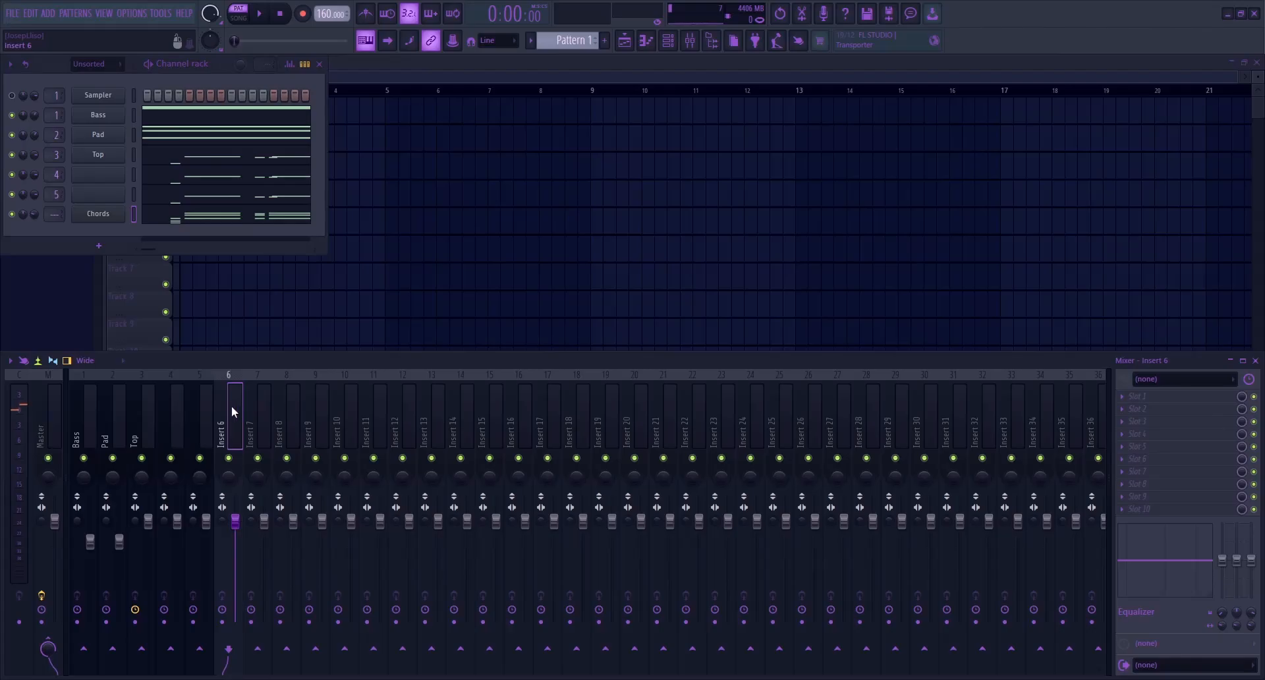
key(ctrl+l)
key(space)
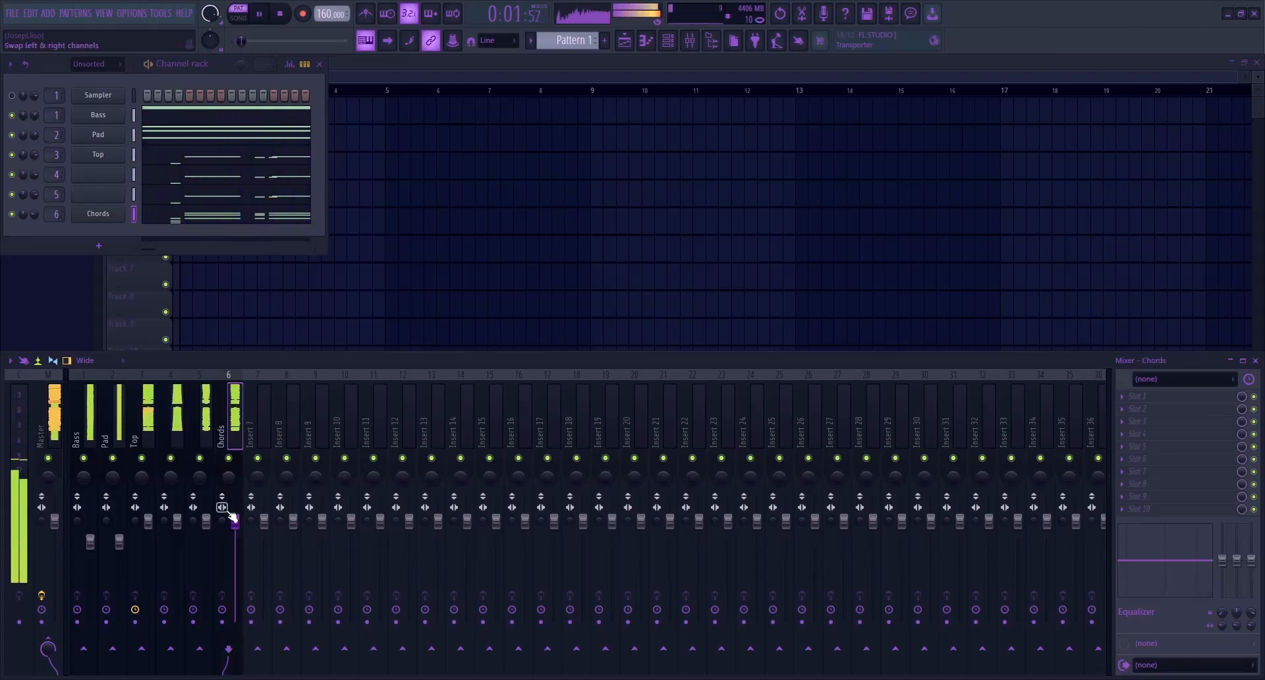
drag(235, 520, 235, 532)
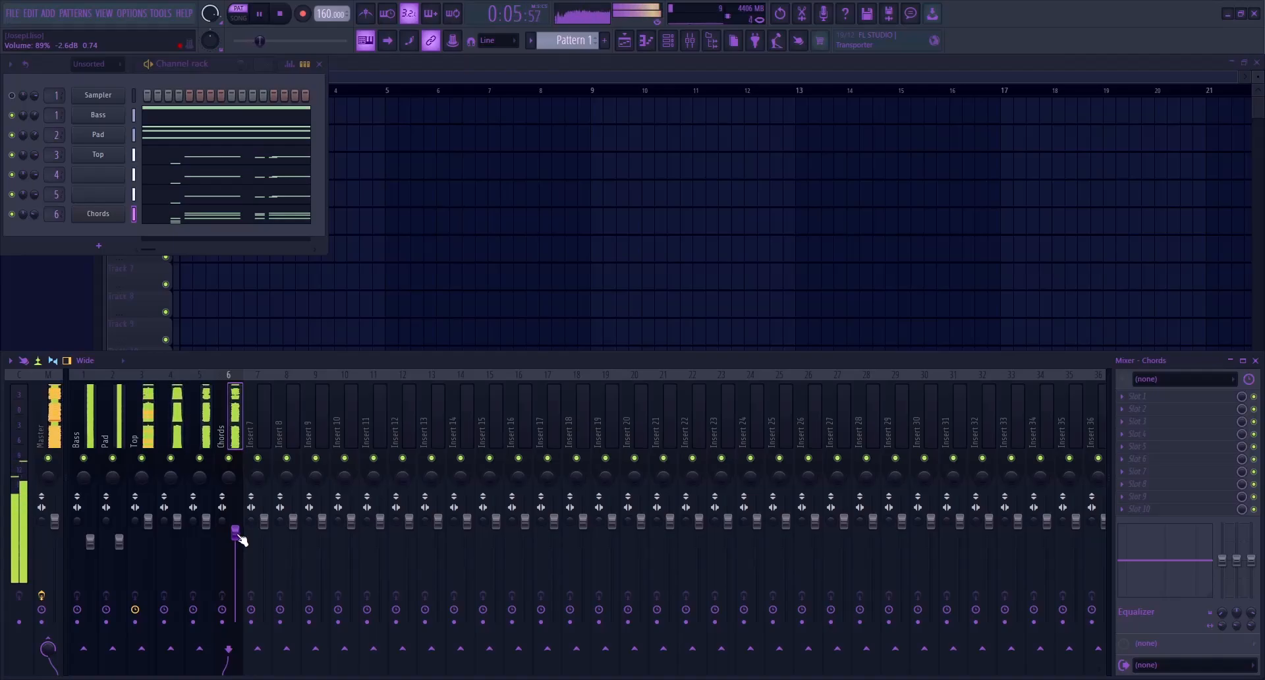
key(space)
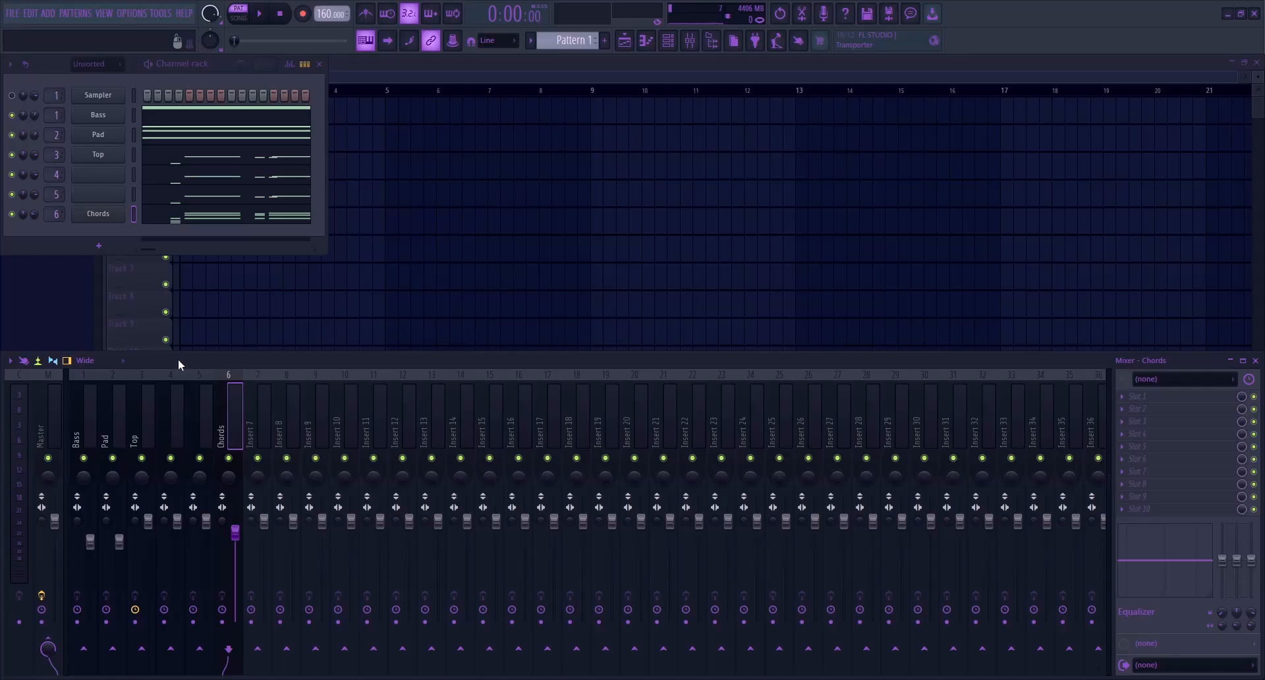
Load the Reese effects chain onto the Bass mixer track, solo it, and open its second FabFilter Pro-Q 3
click(87, 414)
right_click(96, 455)
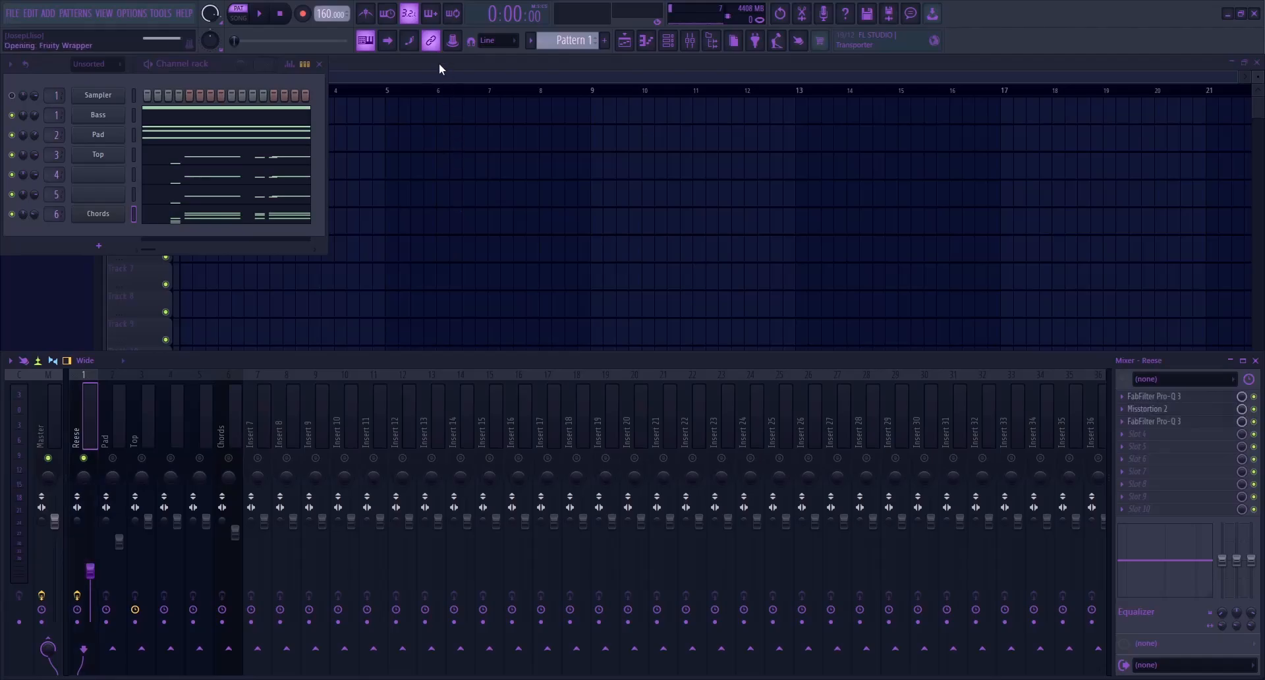
click(1154, 423)
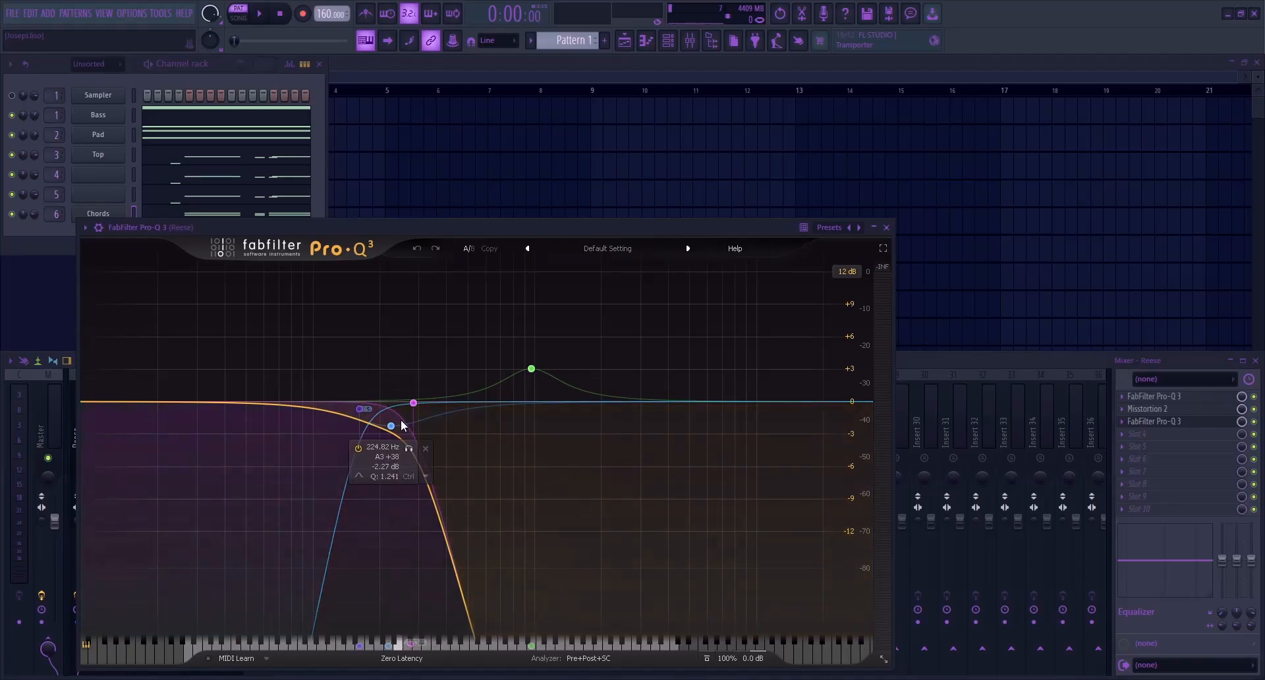
click(392, 427)
drag(346, 601, 351, 580)
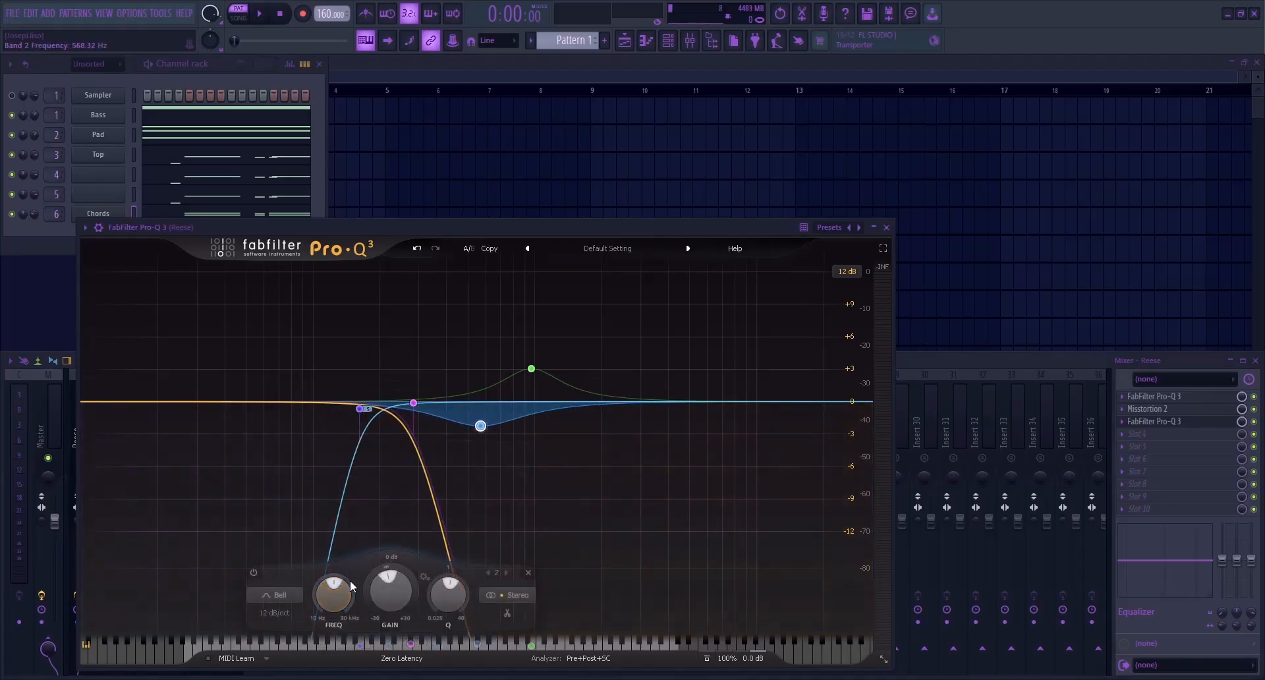
key(ctrl+z)
Raise the high-cut band in the Reese track's second Pro-Q 3 to about 2180 Hz and close the EQ
click(410, 645)
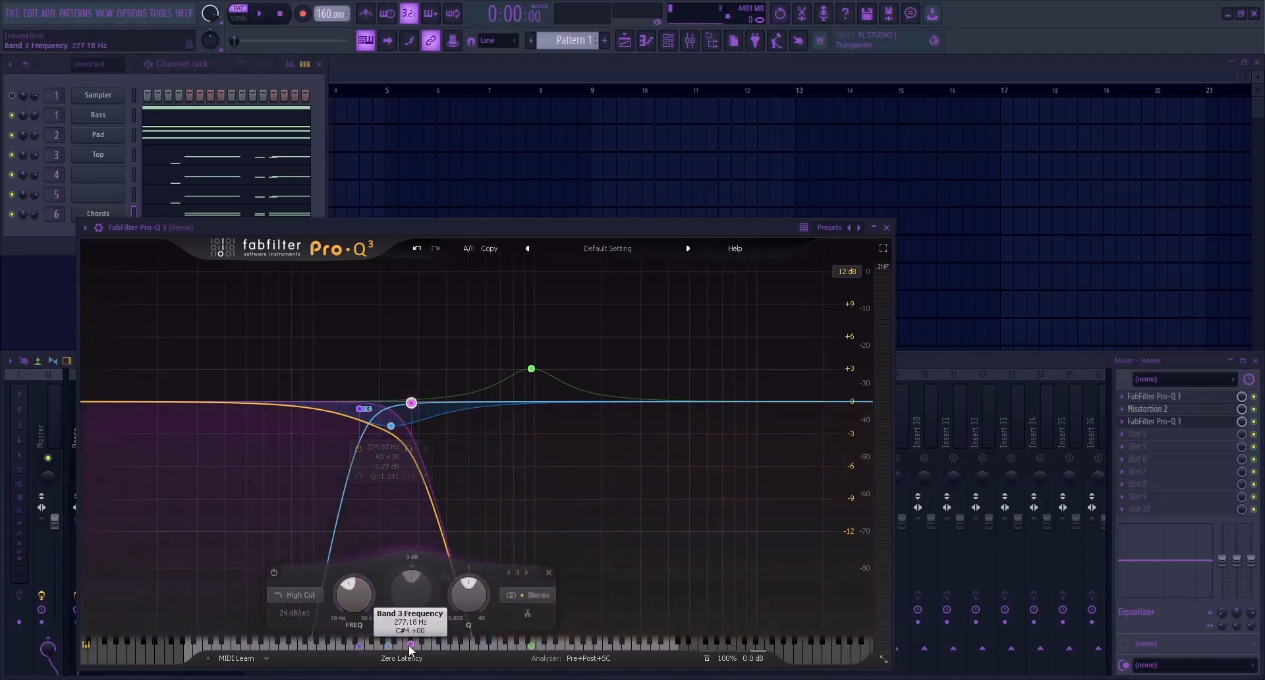
drag(358, 595, 369, 531)
key(Escape)
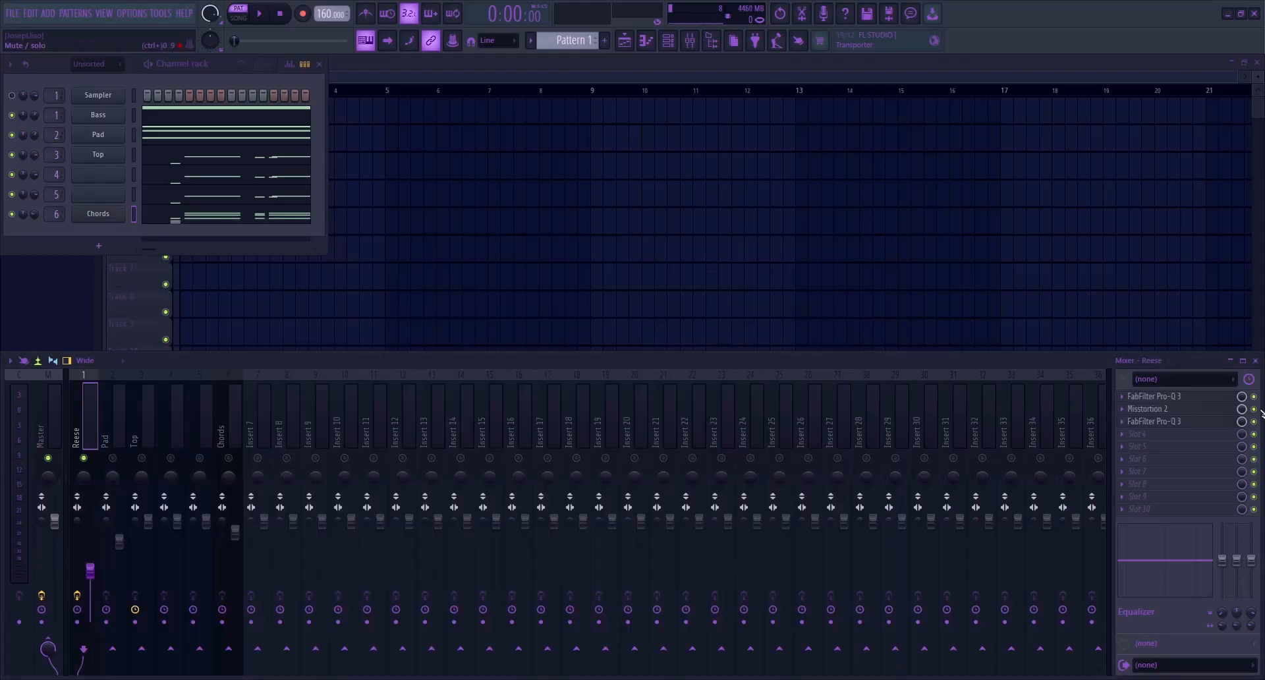
Examine the settings of both Pro-Q 3 equalizers and Misstortion 2 on the Reese track, and play it soloed
click(1197, 396)
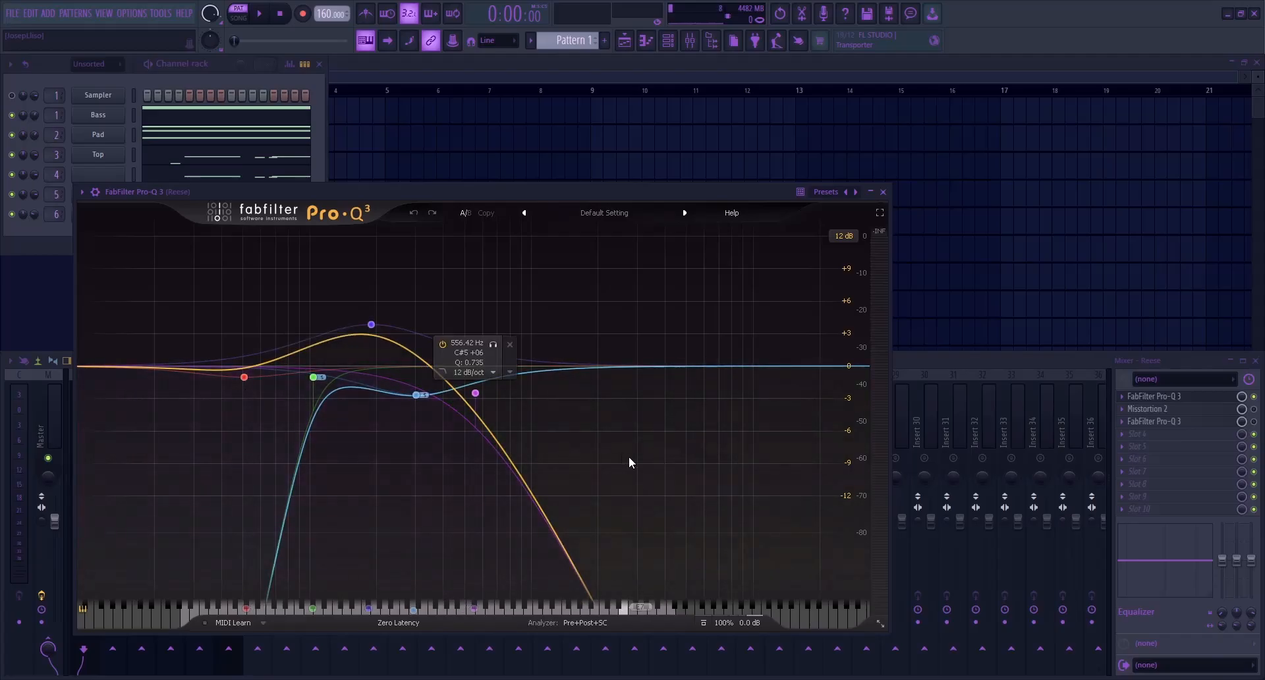
click(1154, 397)
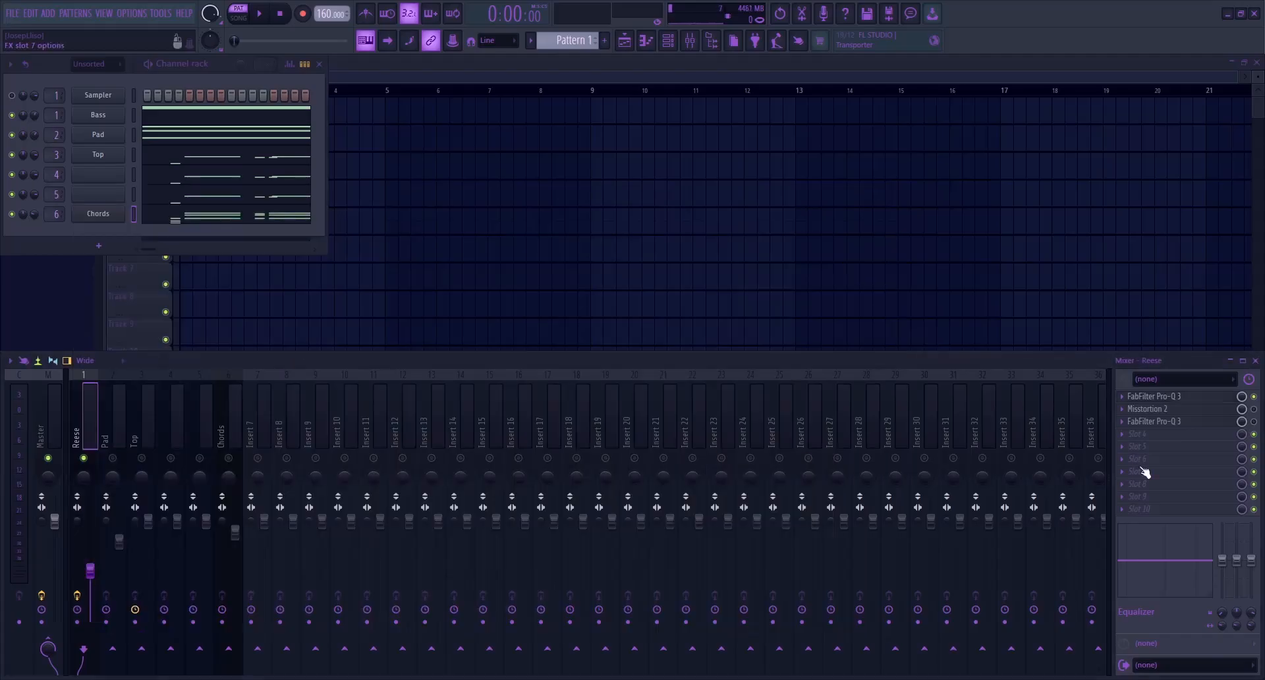
click(1201, 410)
click(1201, 411)
click(1217, 426)
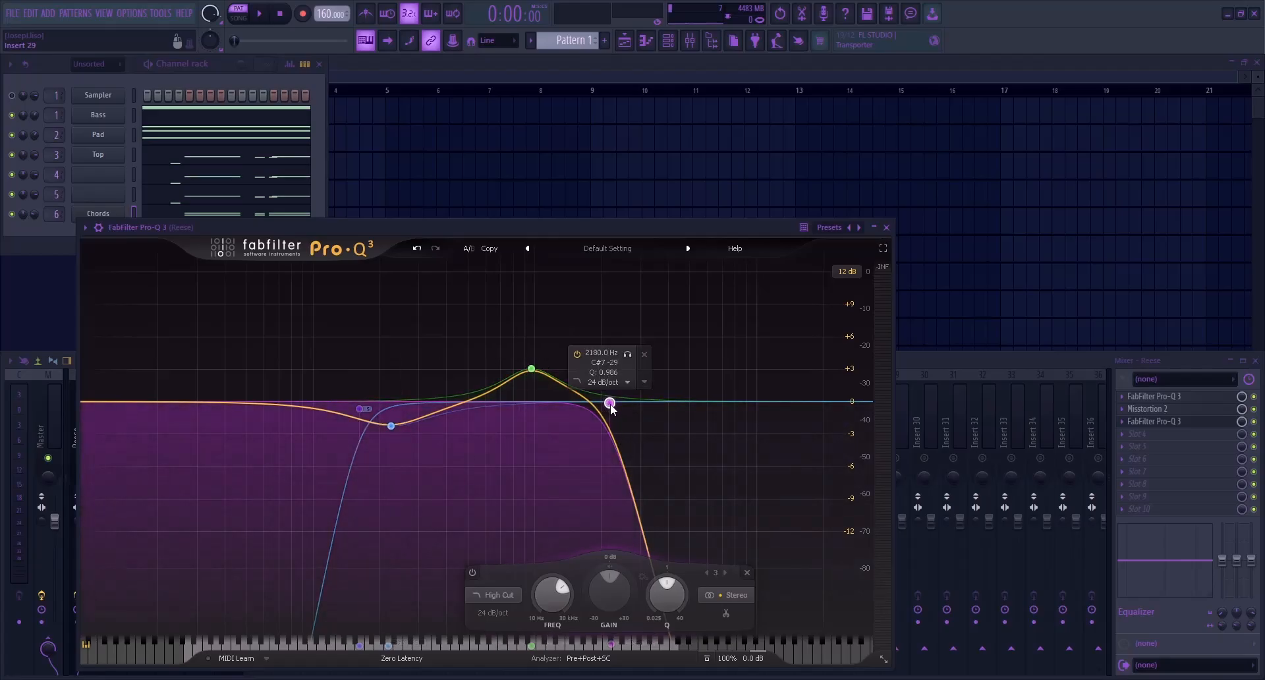
key(Escape)
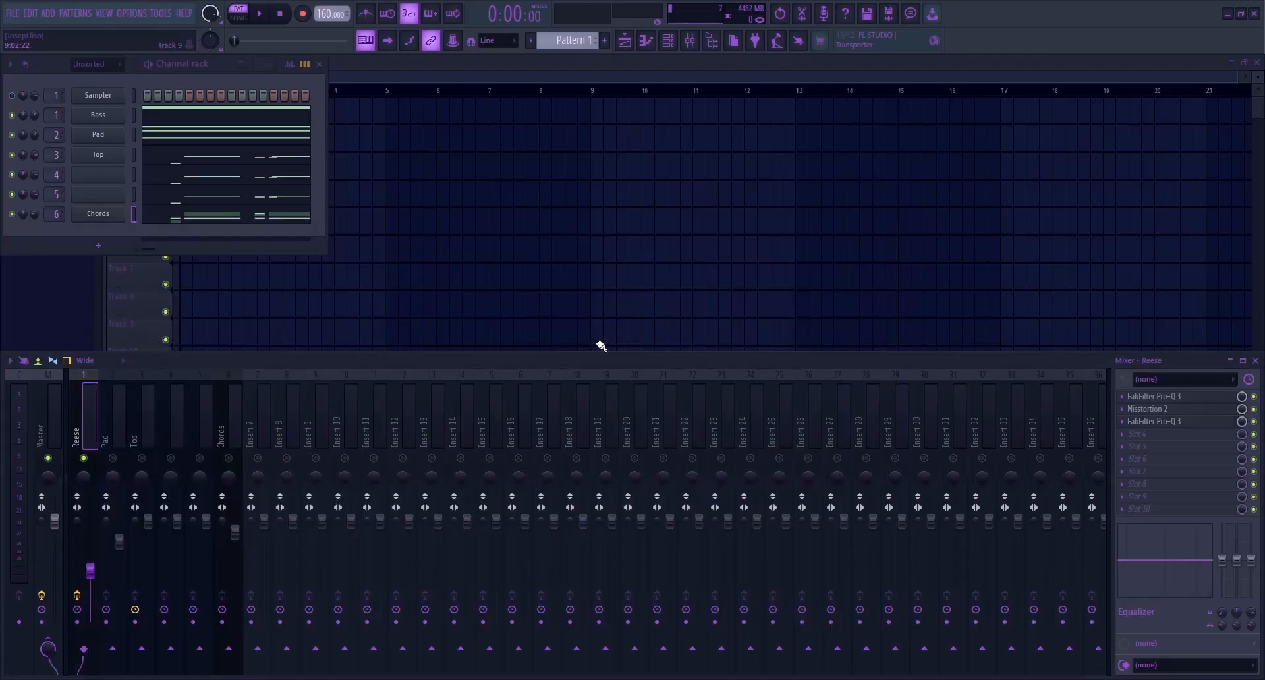
key(space)
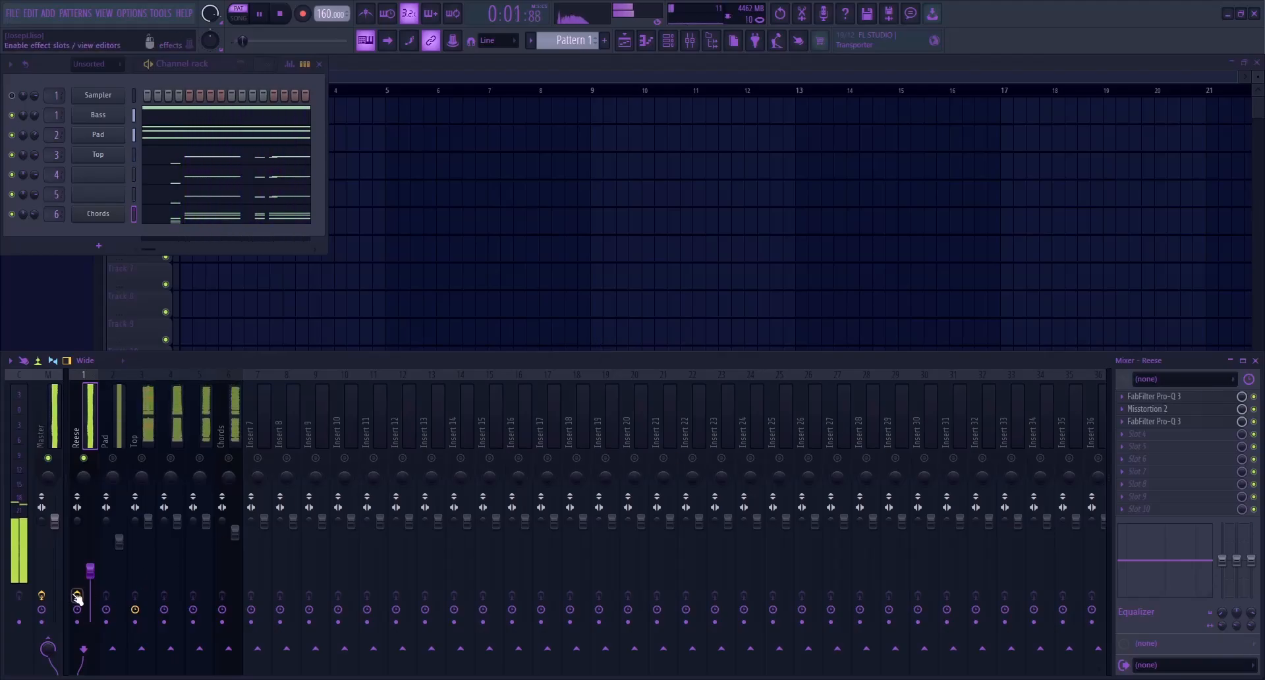
key(space)
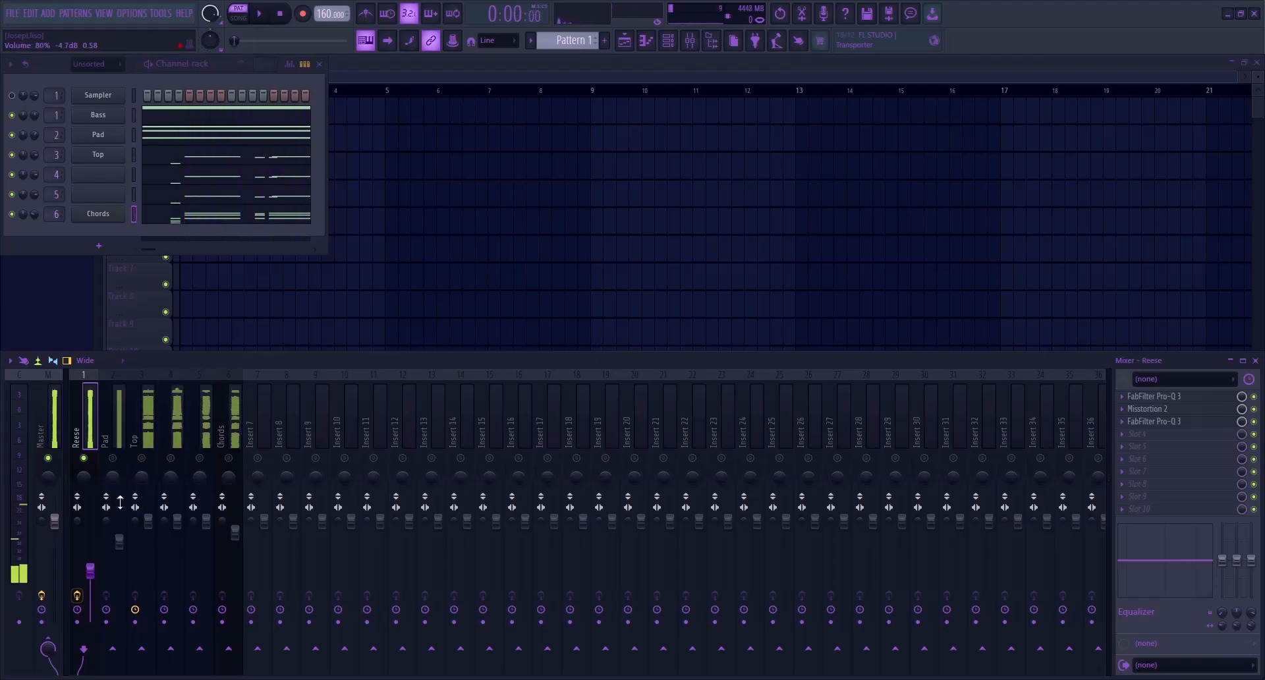
Solo the Pad track and add a FabFilter Pro-Q 4 with an 18 dB/oct low cut at about 160 Hz during playback
click(110, 453)
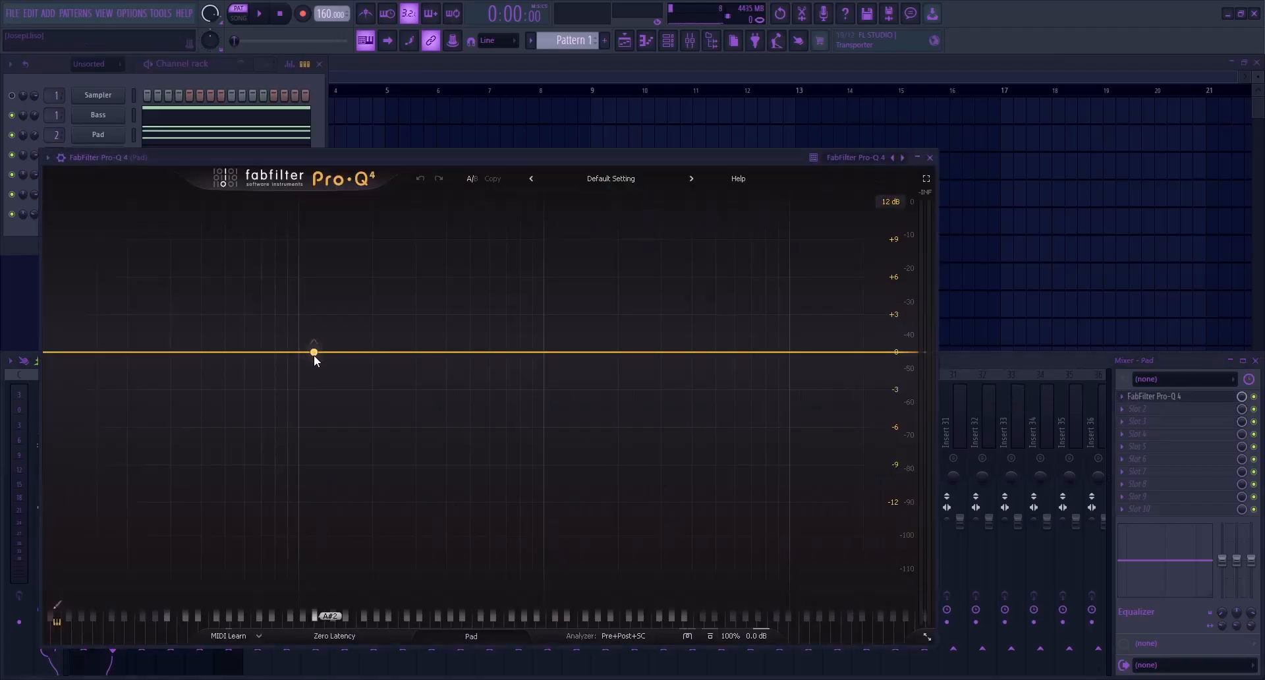
click(308, 352)
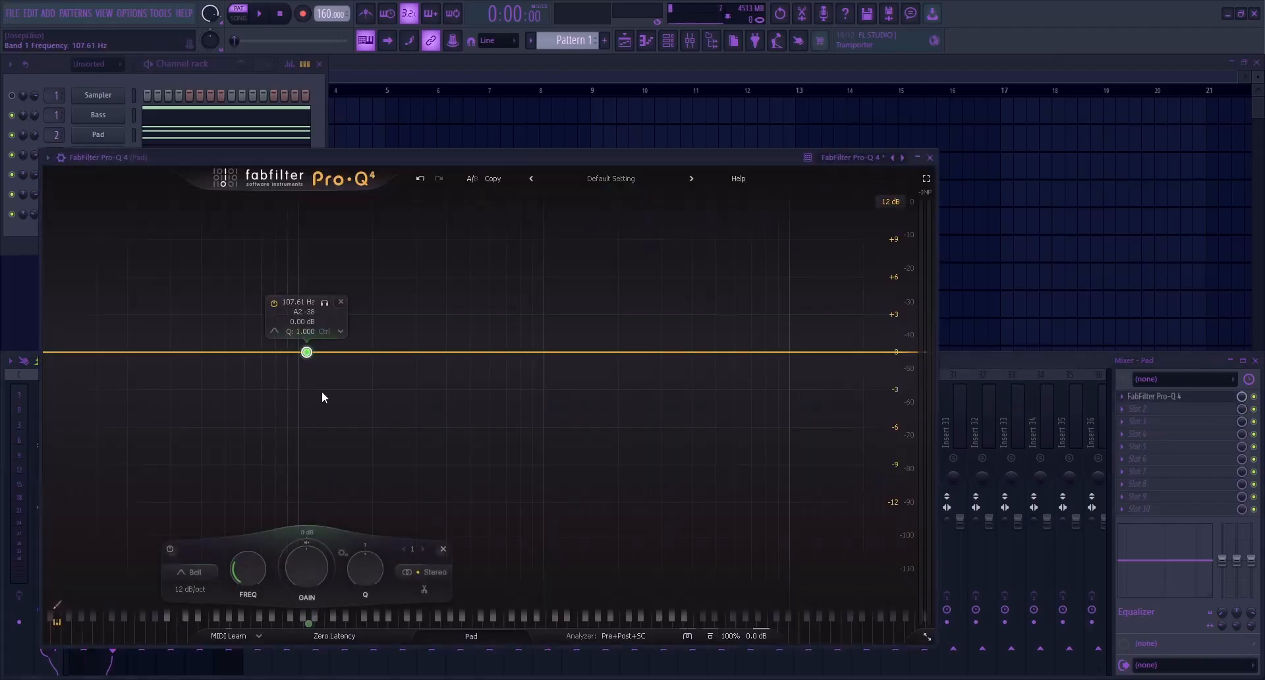
key(space)
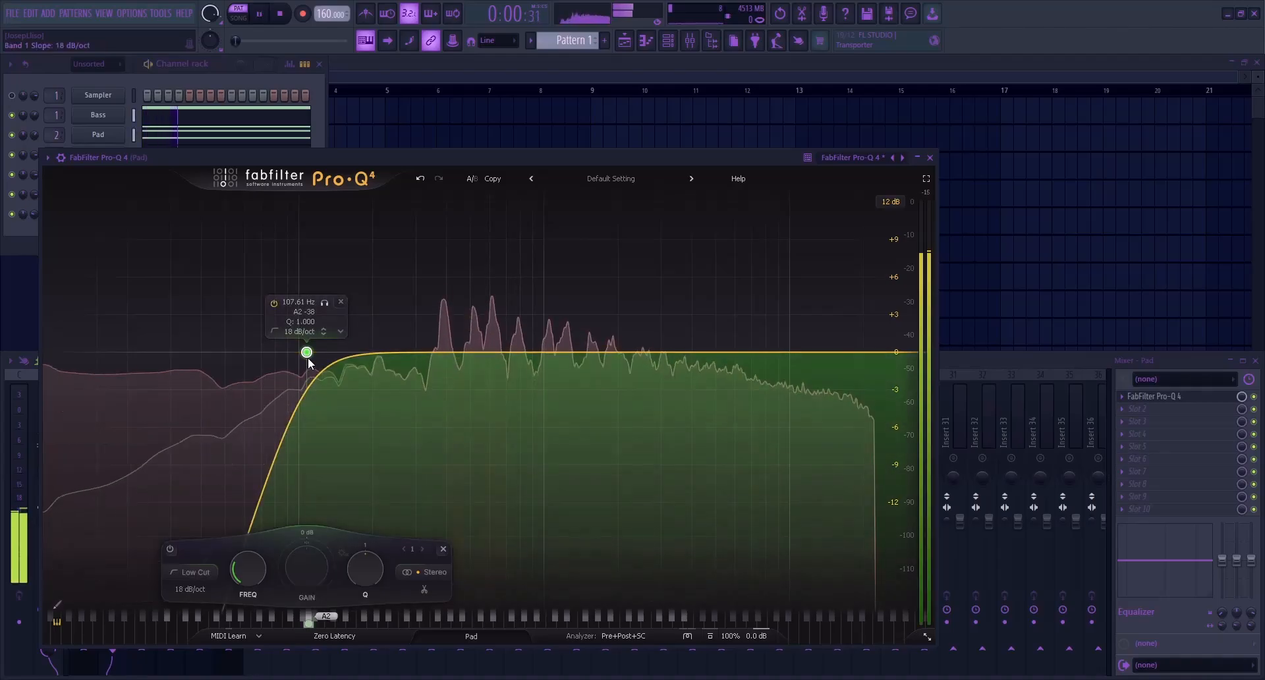
drag(308, 354, 349, 362)
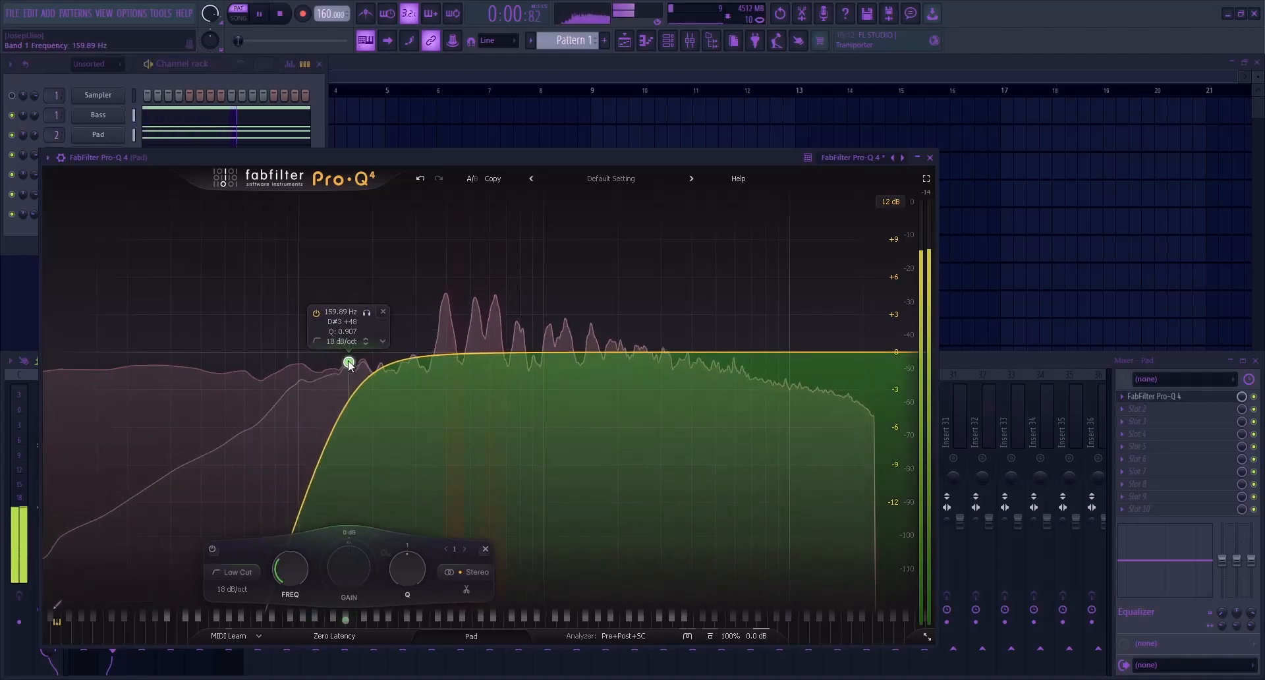
key(space)
key(Escape)
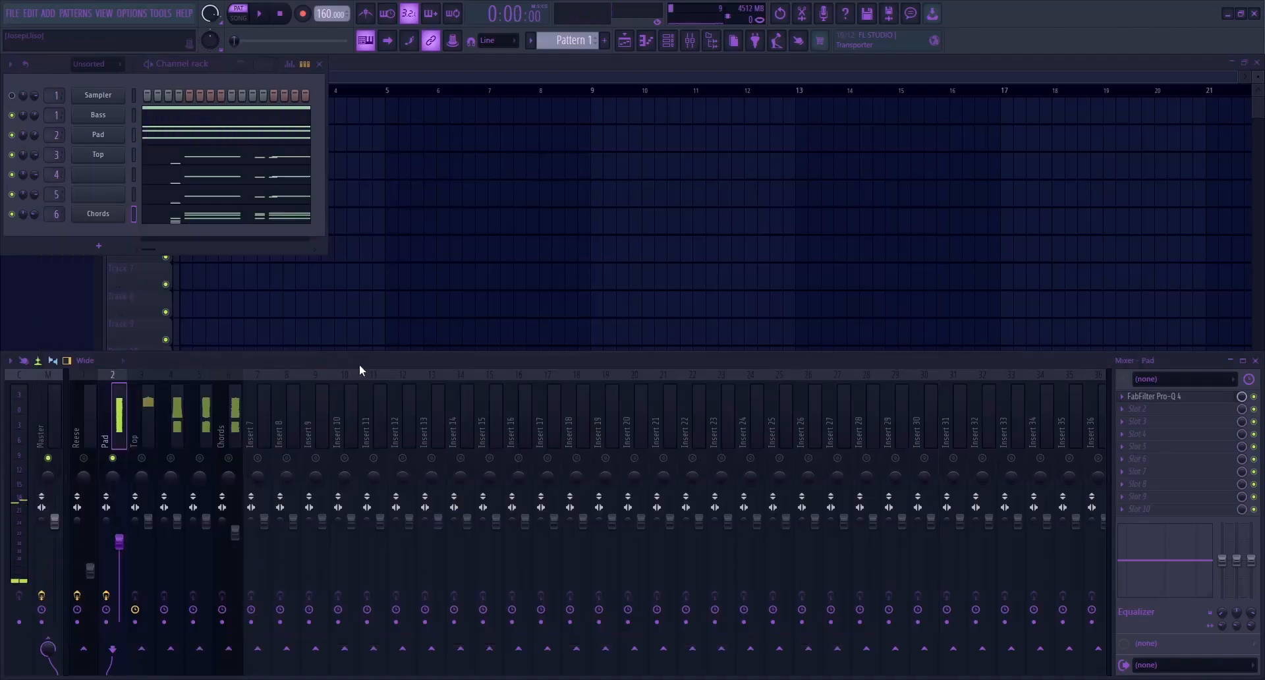
Solo the Top track, add a FabFilter Pro-Q 4 with a 24 dB/oct low cut at about 150 Hz, and play it
click(132, 459)
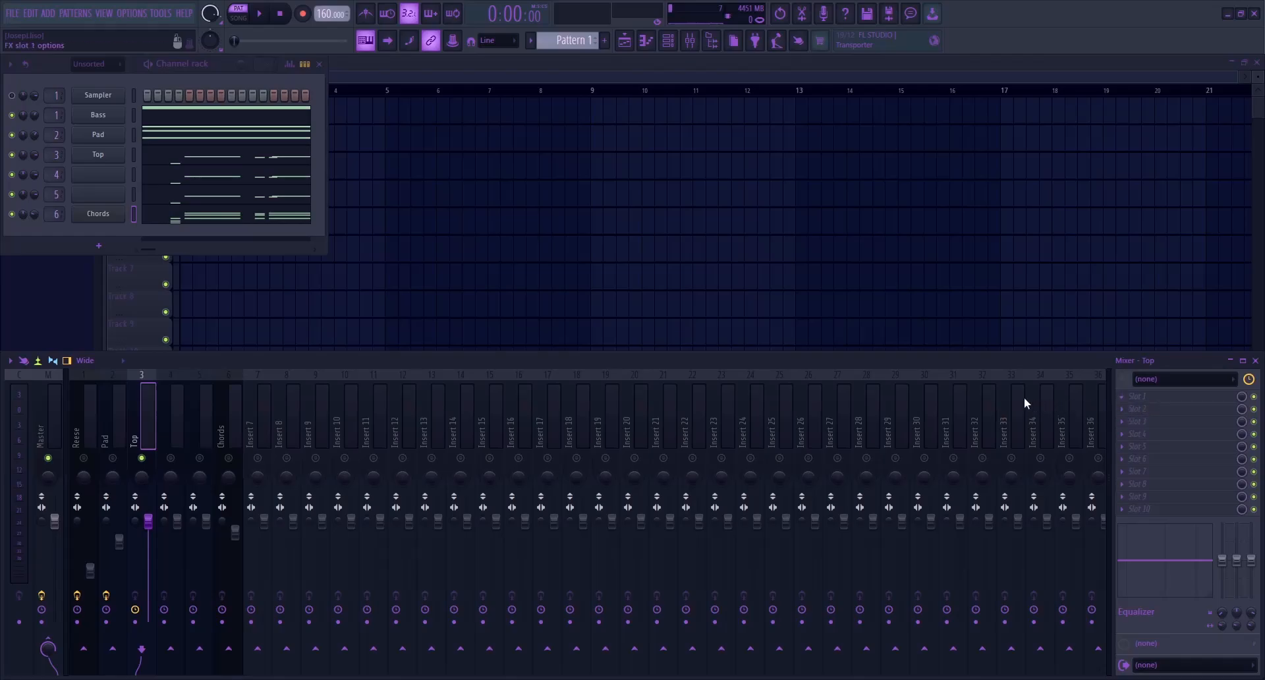
click(311, 395)
click(409, 465)
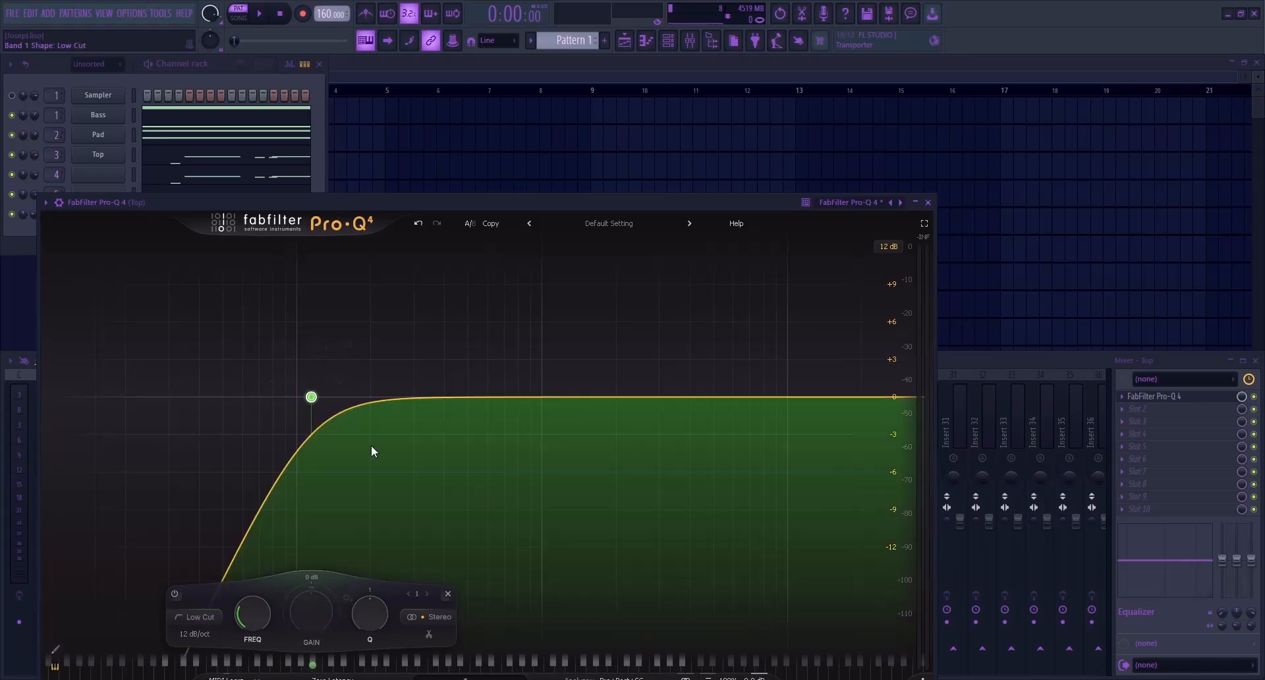
drag(317, 400, 342, 401)
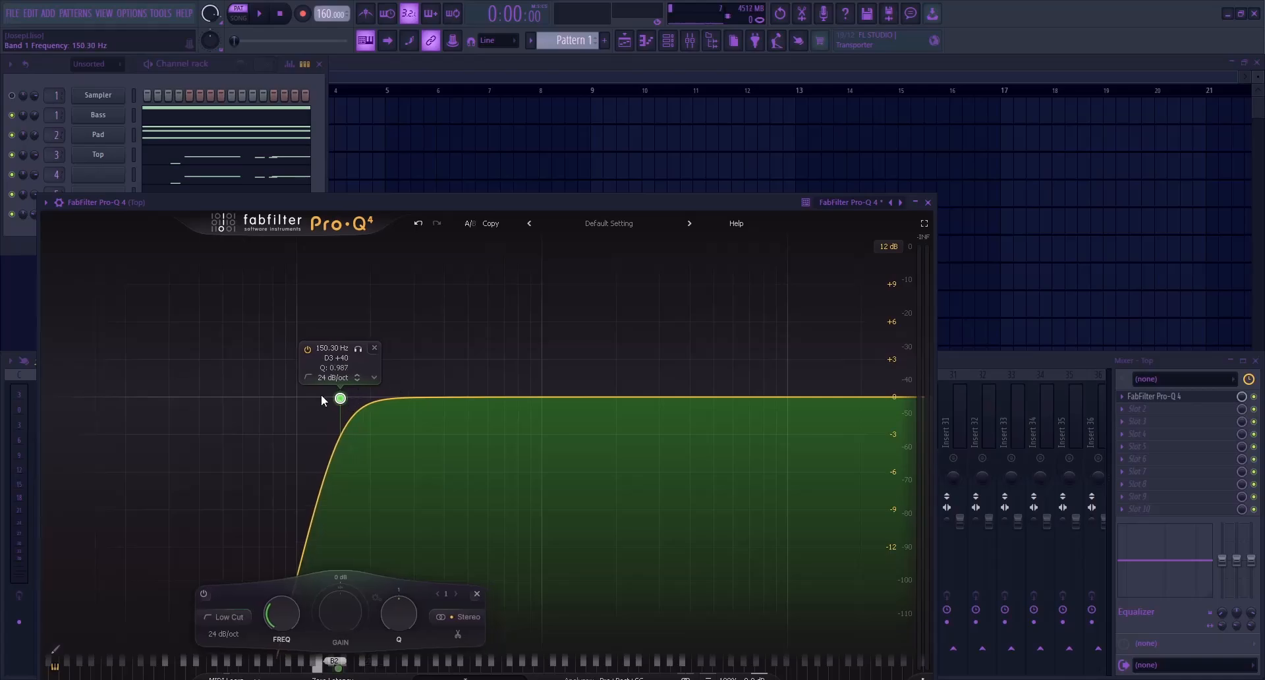
key(space)
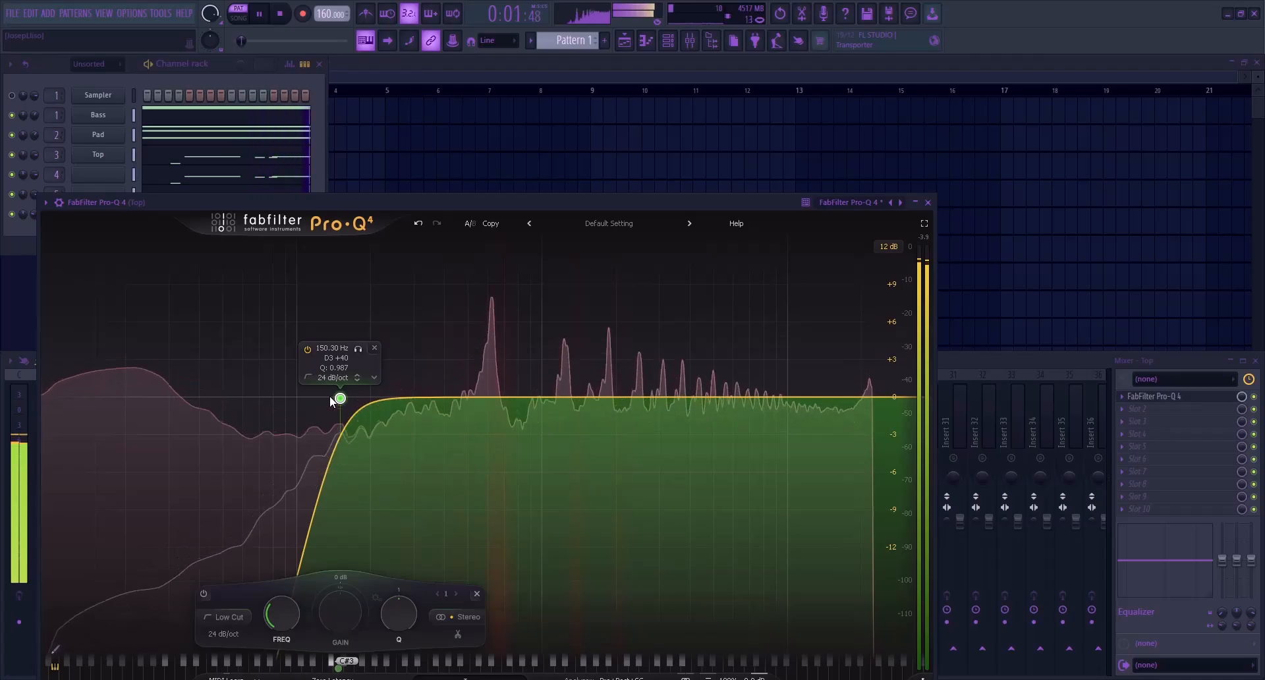
key(space)
Audition a soloed bell boost of about 6 dB near 267 Hz in the Top track's EQ, and delete the band
drag(441, 396, 402, 323)
scroll(432, 298, up, 5)
click(419, 271)
key(space)
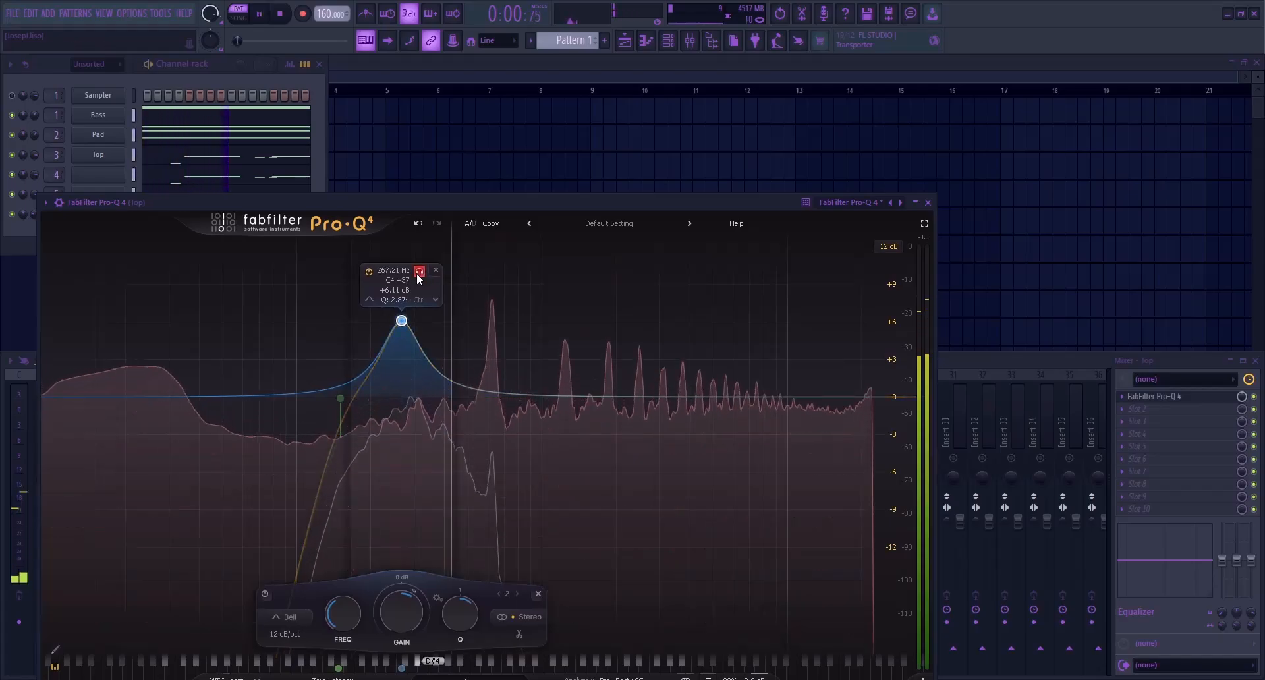
key(space)
click(435, 270)
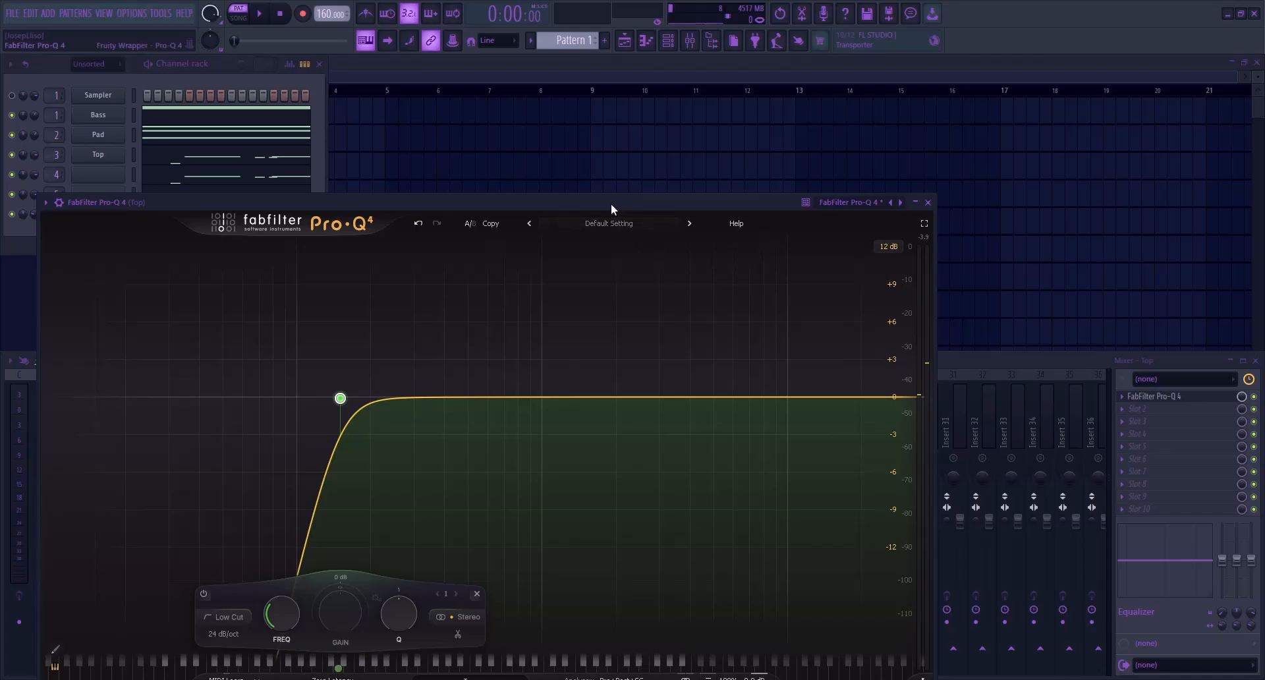
Add a narrow bell cut of about -10 dB near 21.3 kHz to the Top track's EQ and play it back
drag(611, 203, 618, 145)
drag(530, 338, 875, 465)
key(space)
key(space)
key(space)
Add a gentle high-frequency boost to the Top track's EQ, listen to it, and close the EQ
key(space)
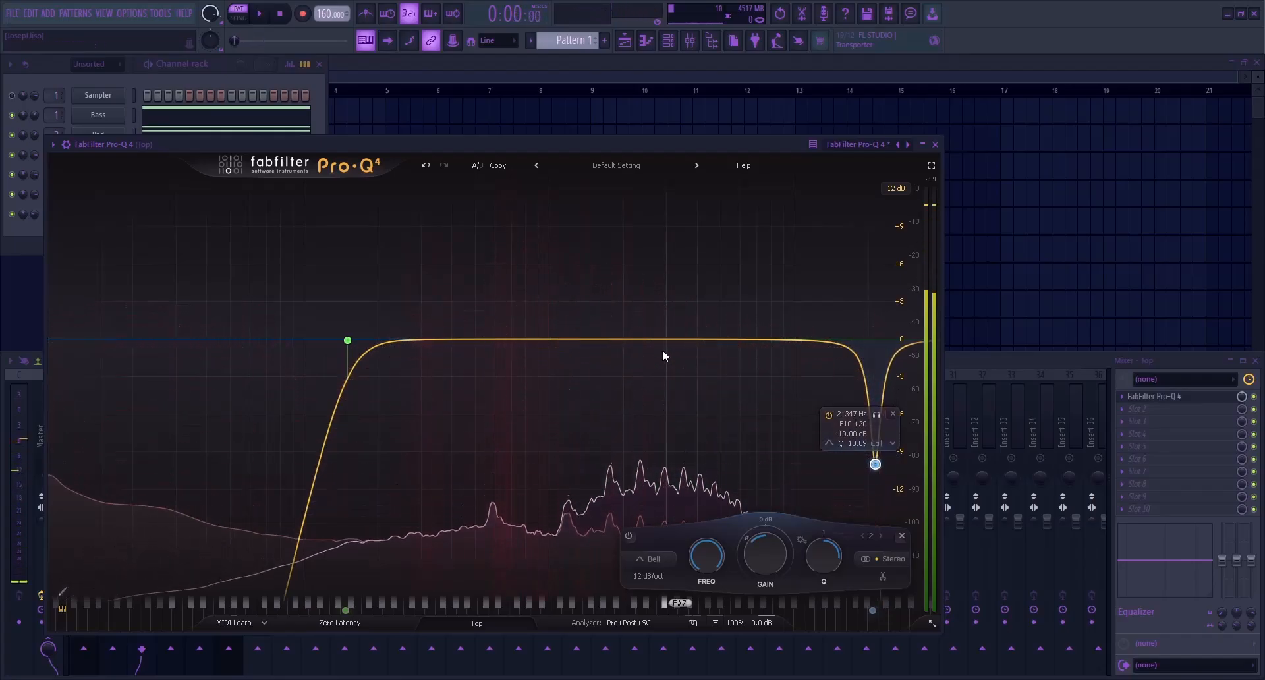
drag(763, 343, 811, 321)
key(space)
key(space)
key(Escape)
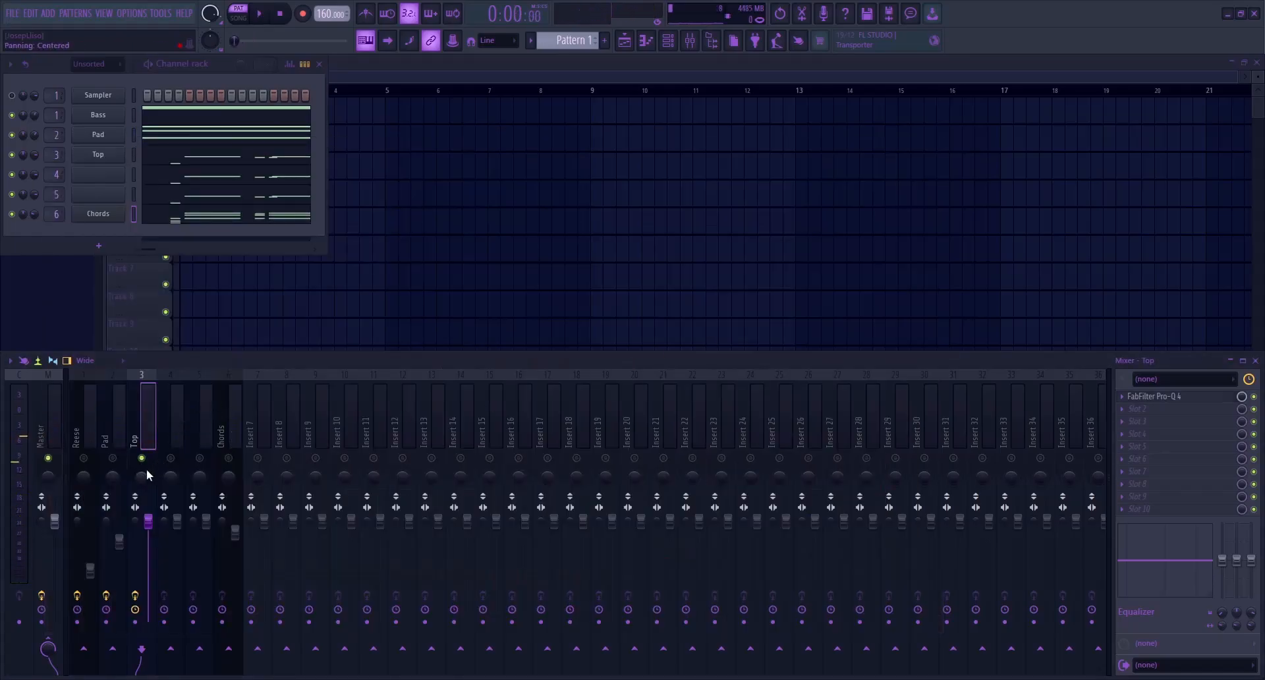
Solo mixer track 4 and add a FabFilter Pro-Q 4 with a 30 dB/oct low cut at about 157 Hz, checking by playback
click(173, 461)
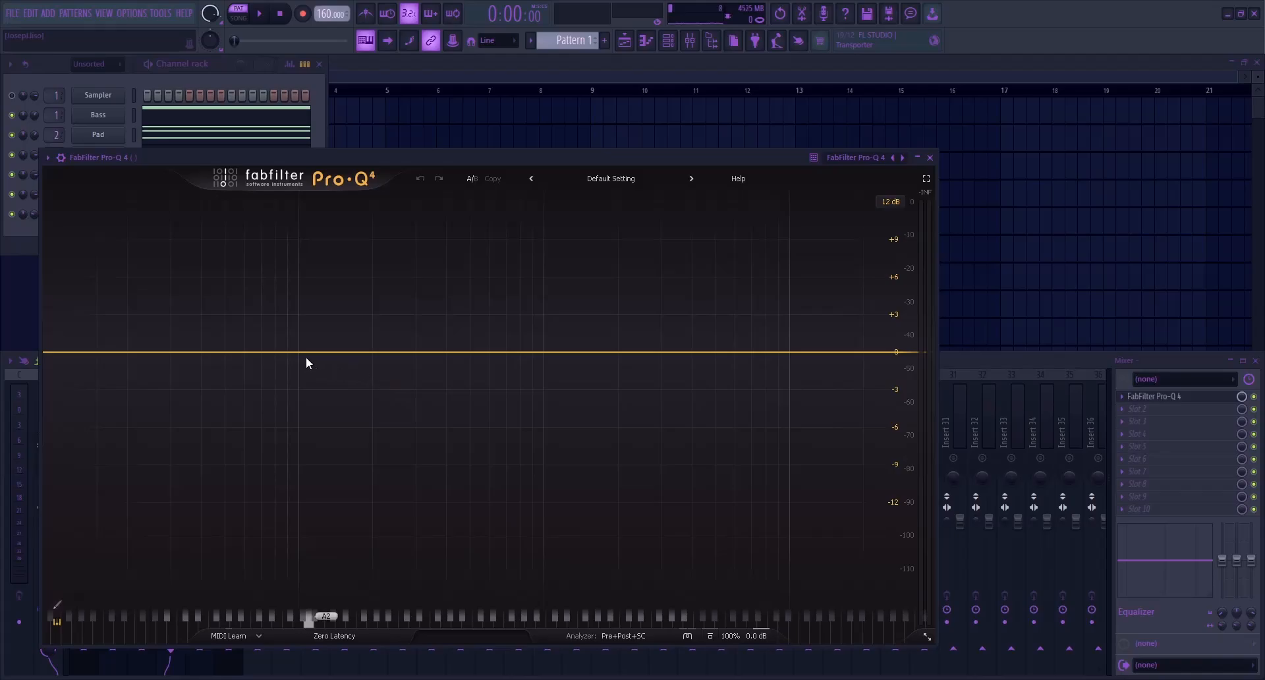
click(306, 354)
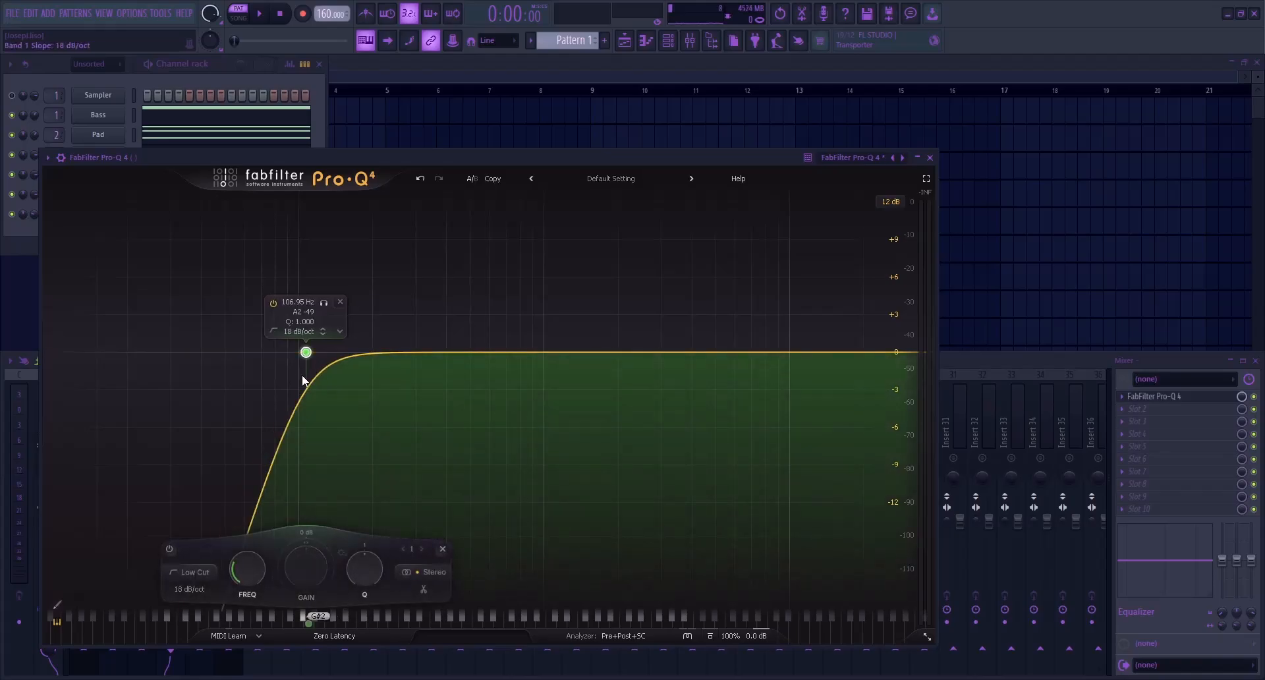
key(space)
drag(304, 354, 349, 353)
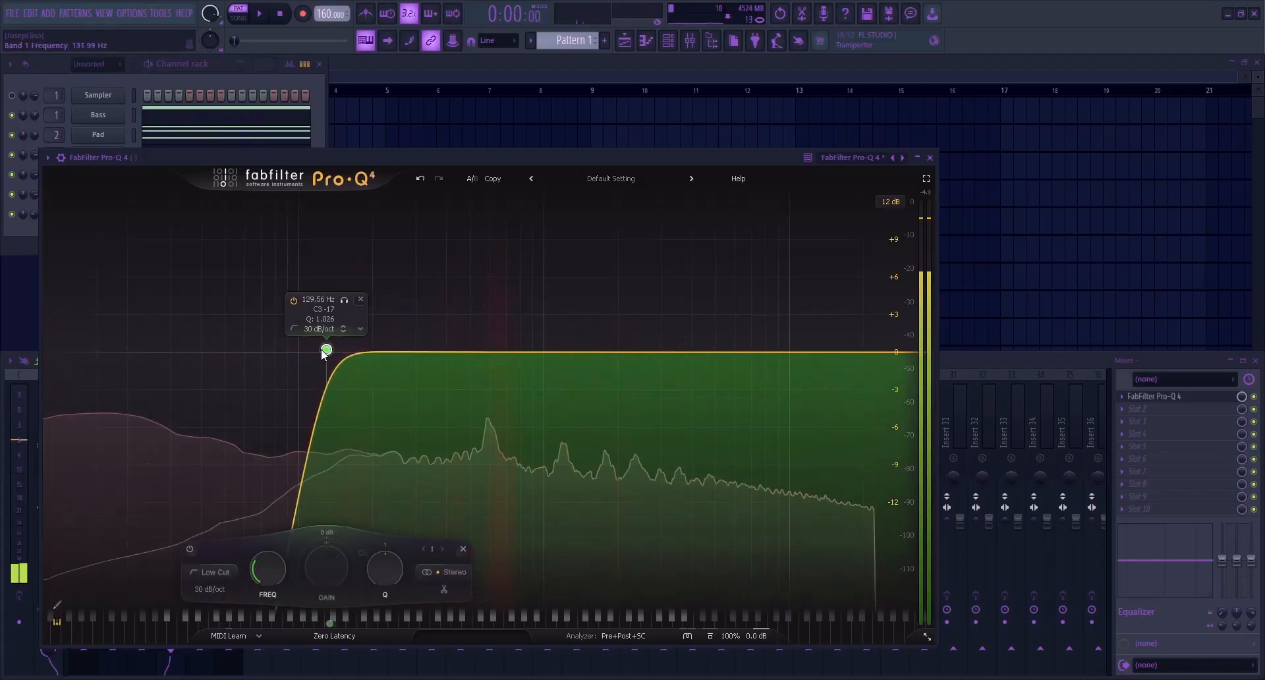
drag(323, 354, 352, 364)
key(space)
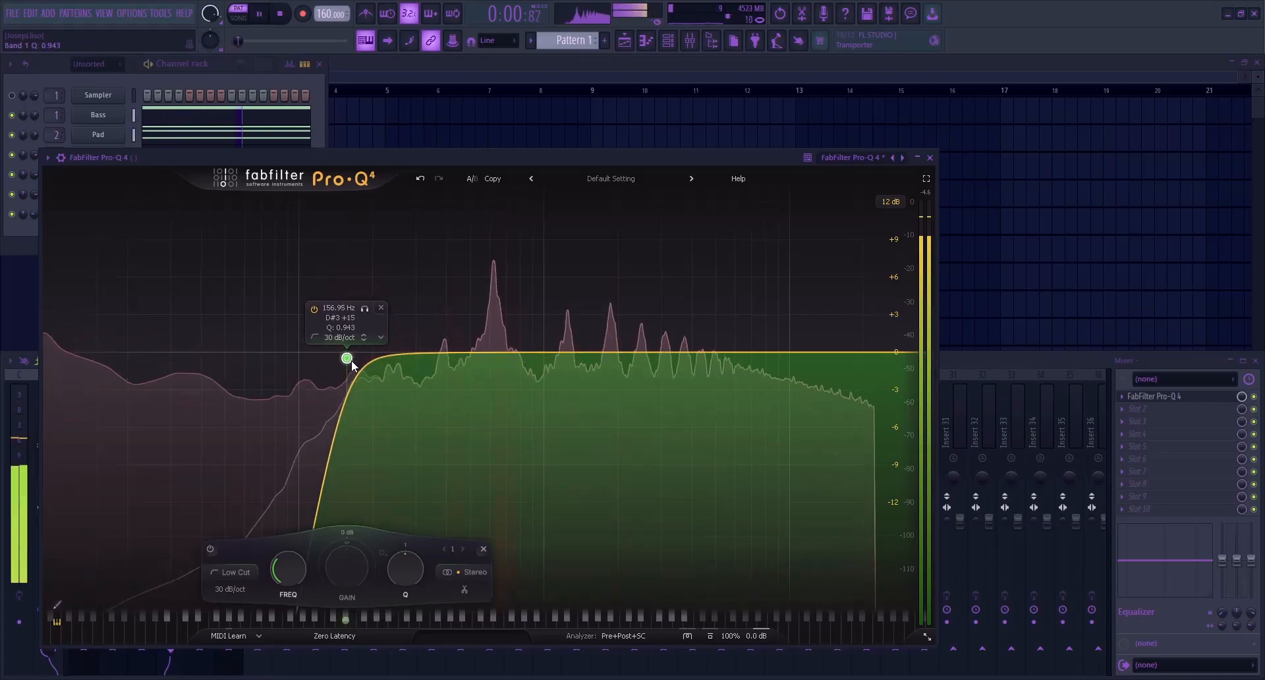
key(space)
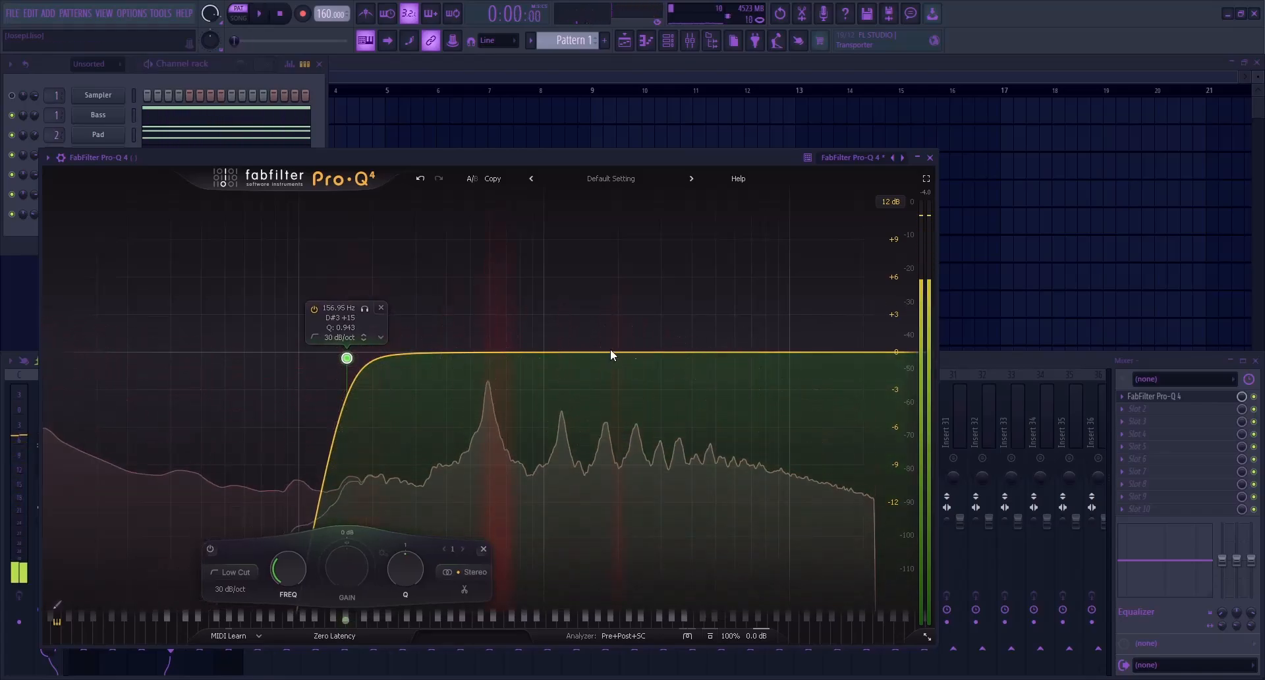
key(Escape)
Solo mixer track 5, play it, and add a FabFilter Pro-Q 4 with a high-shelf boost of about 3 dB
click(172, 457)
click(200, 459)
key(space)
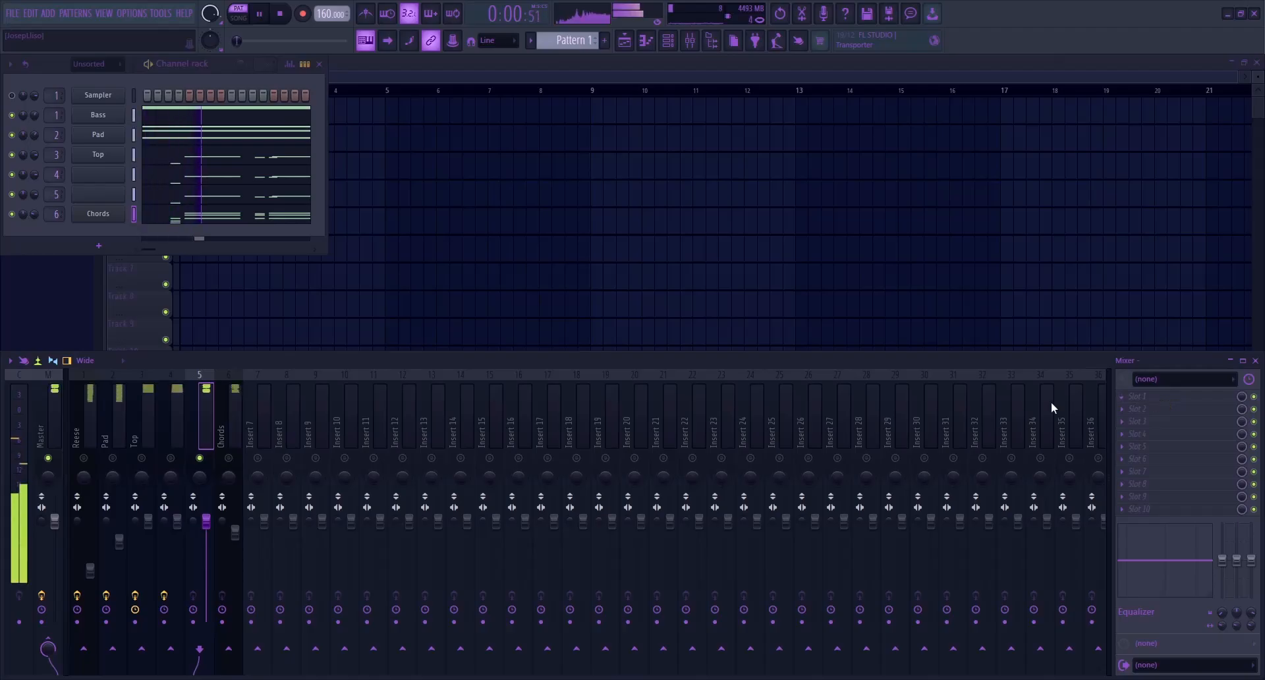
click(924, 426)
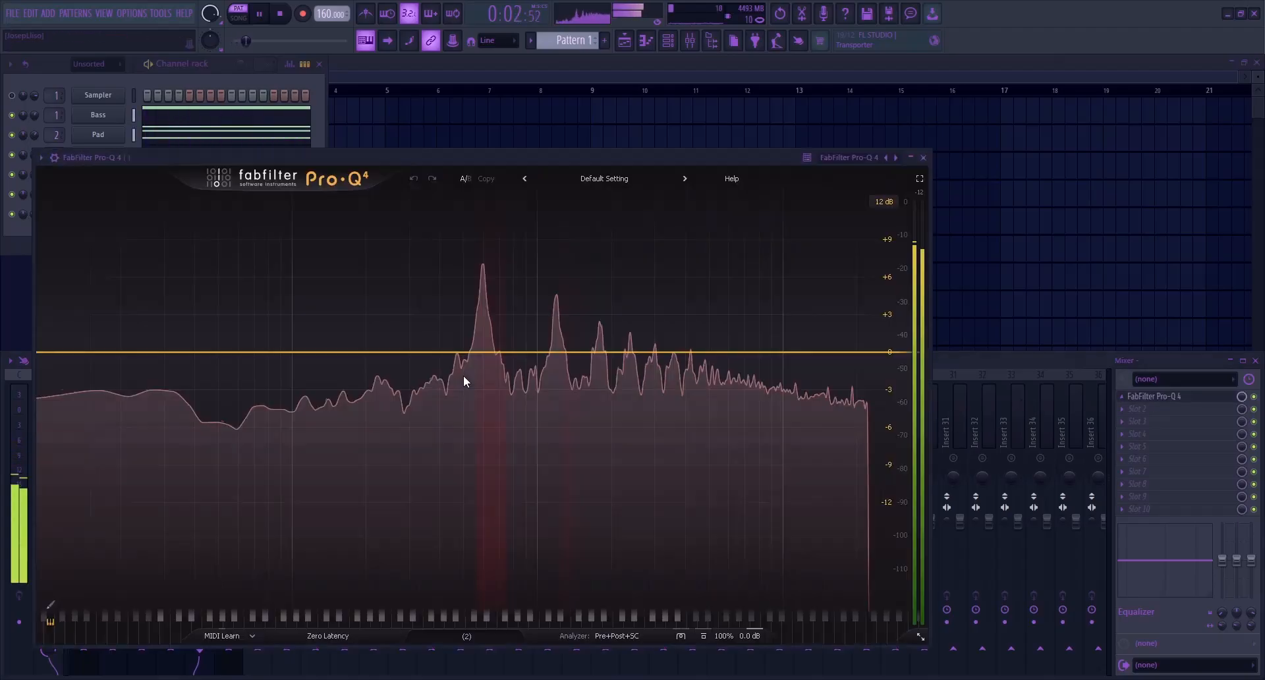
key(space)
click(843, 352)
drag(842, 354, 715, 333)
Add a 24 dB/oct low cut at about 155 Hz to mixer track 5's EQ
click(367, 353)
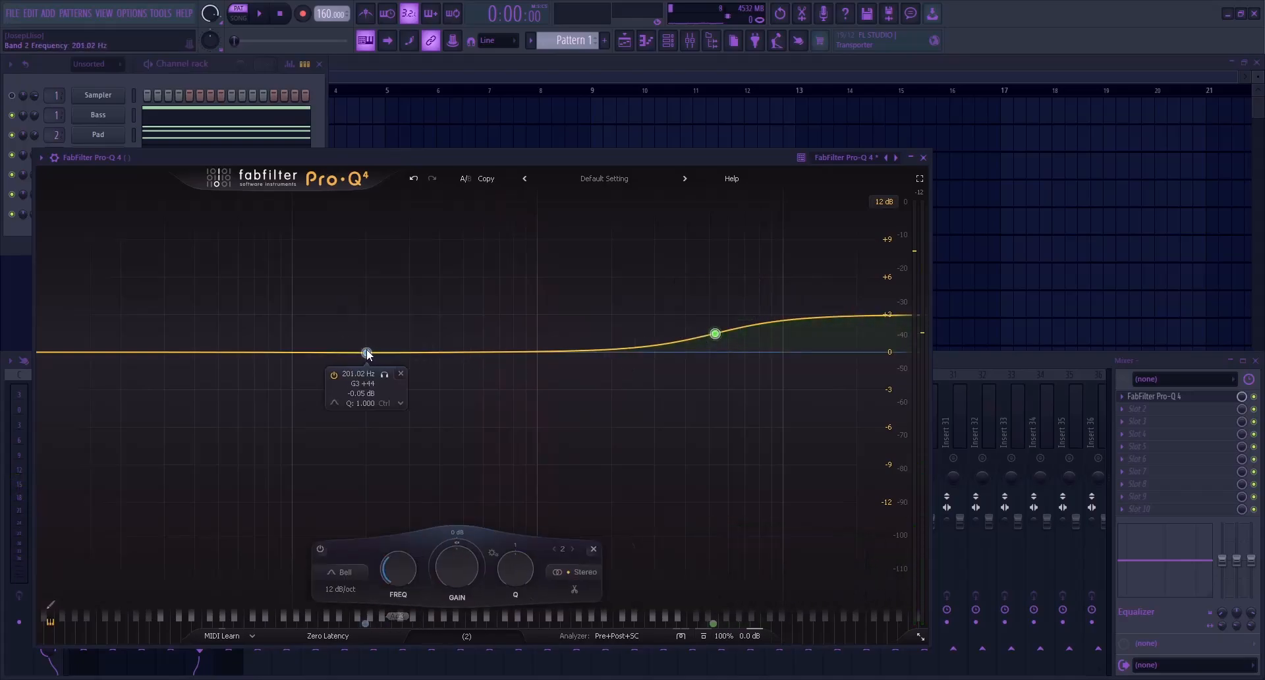
click(512, 440)
drag(363, 354, 335, 354)
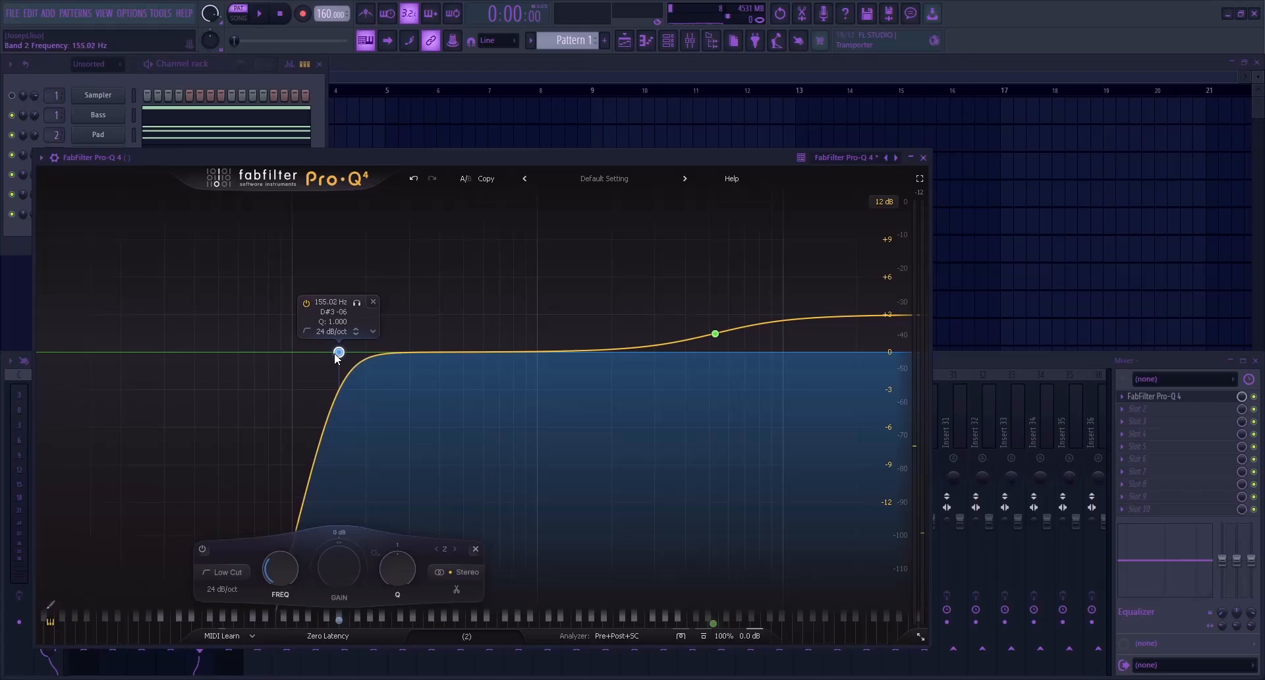
Steepen the low cut on mixer track 5's EQ to 30 dB/oct and close the EQ
scroll(336, 357, up, 1)
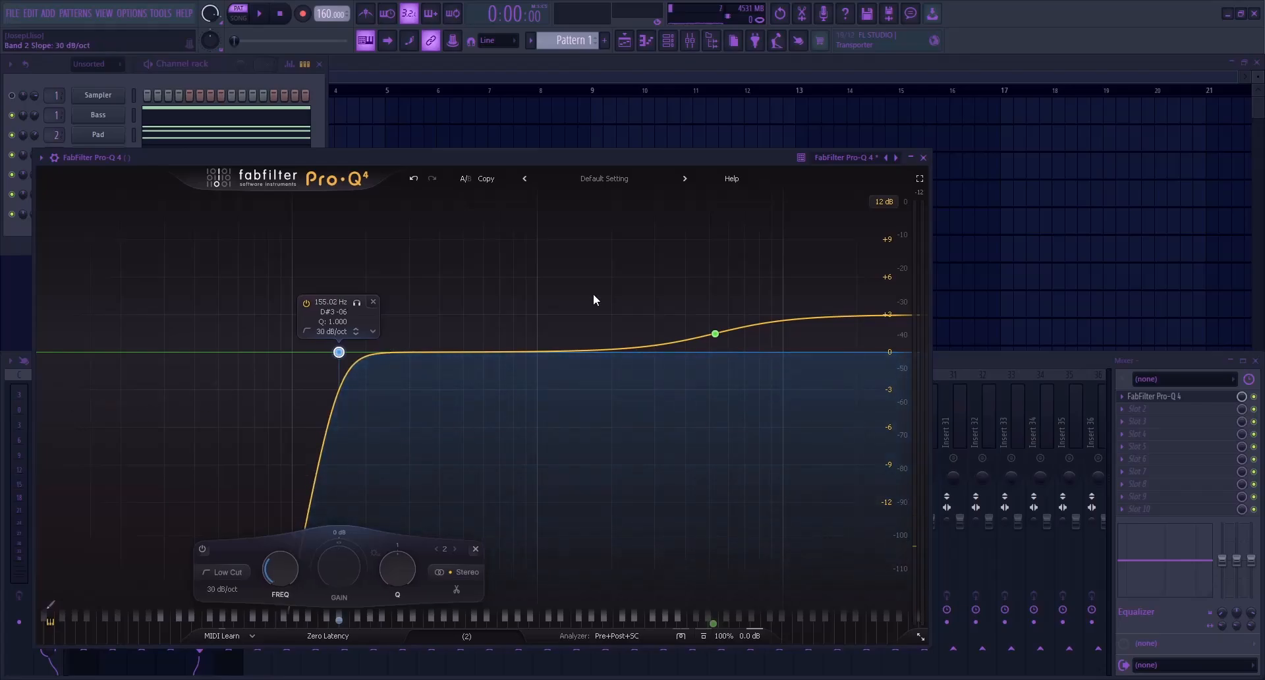
click(923, 158)
Add a FabFilter Pro-Q 4 with a low cut to the Chords track, check it by playback, and close it
click(227, 432)
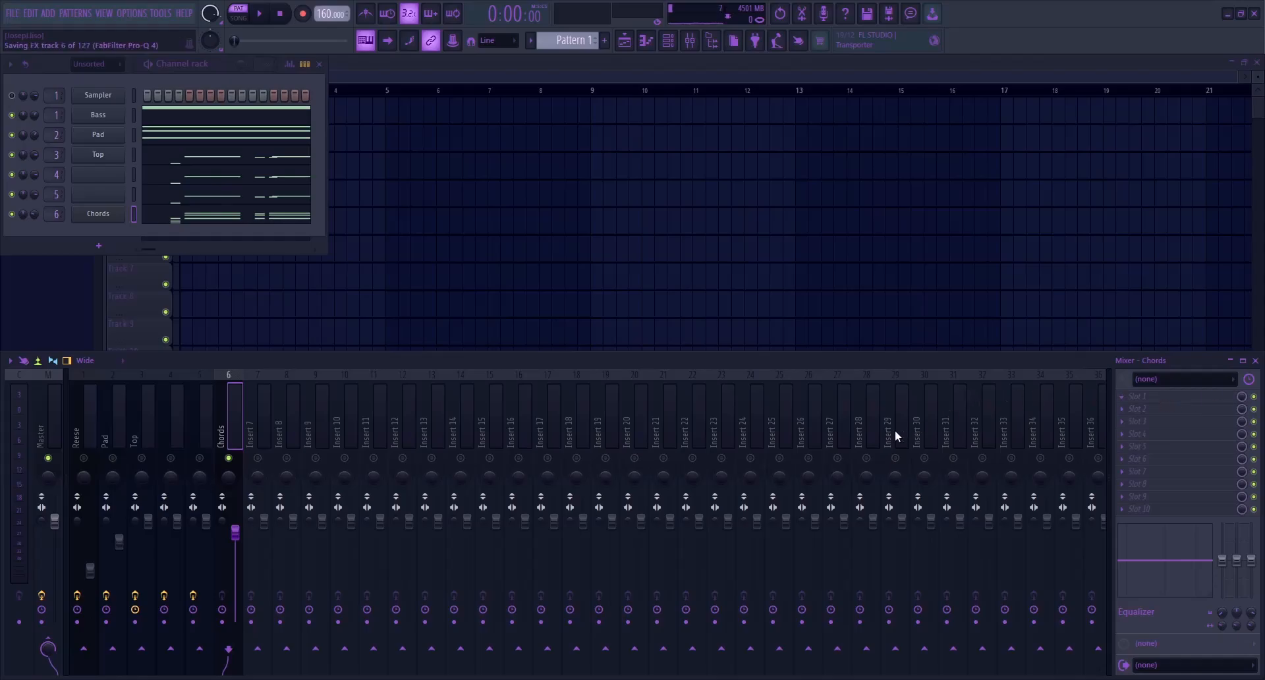
drag(444, 390, 423, 369)
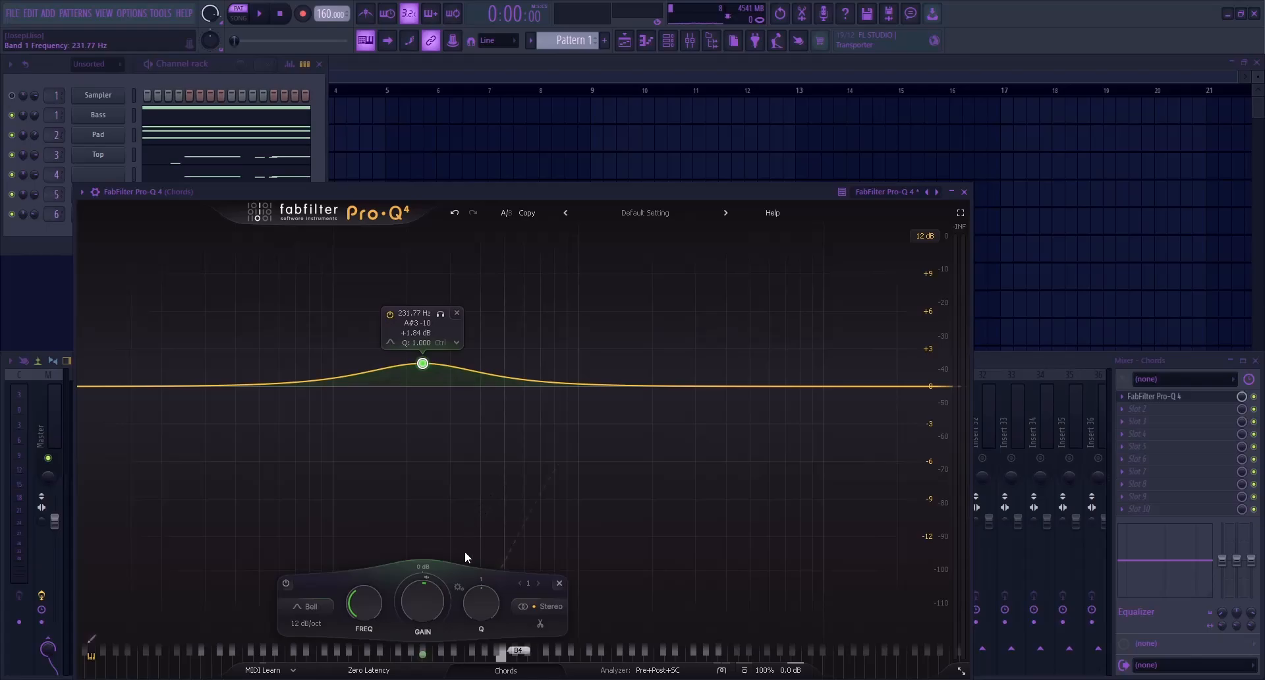
key(Delete)
click(302, 387)
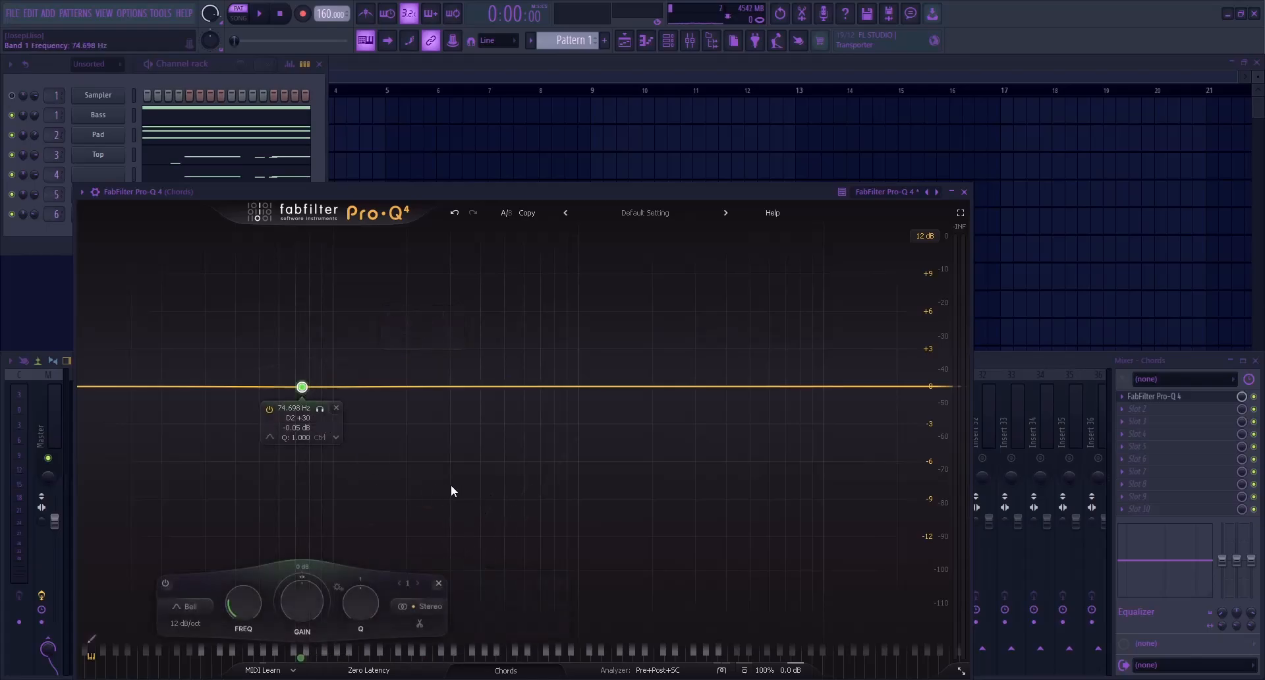
click(451, 487)
click(309, 367)
click(304, 386)
drag(303, 387, 400, 391)
key(space)
scroll(384, 390, up, 1)
key(Escape)
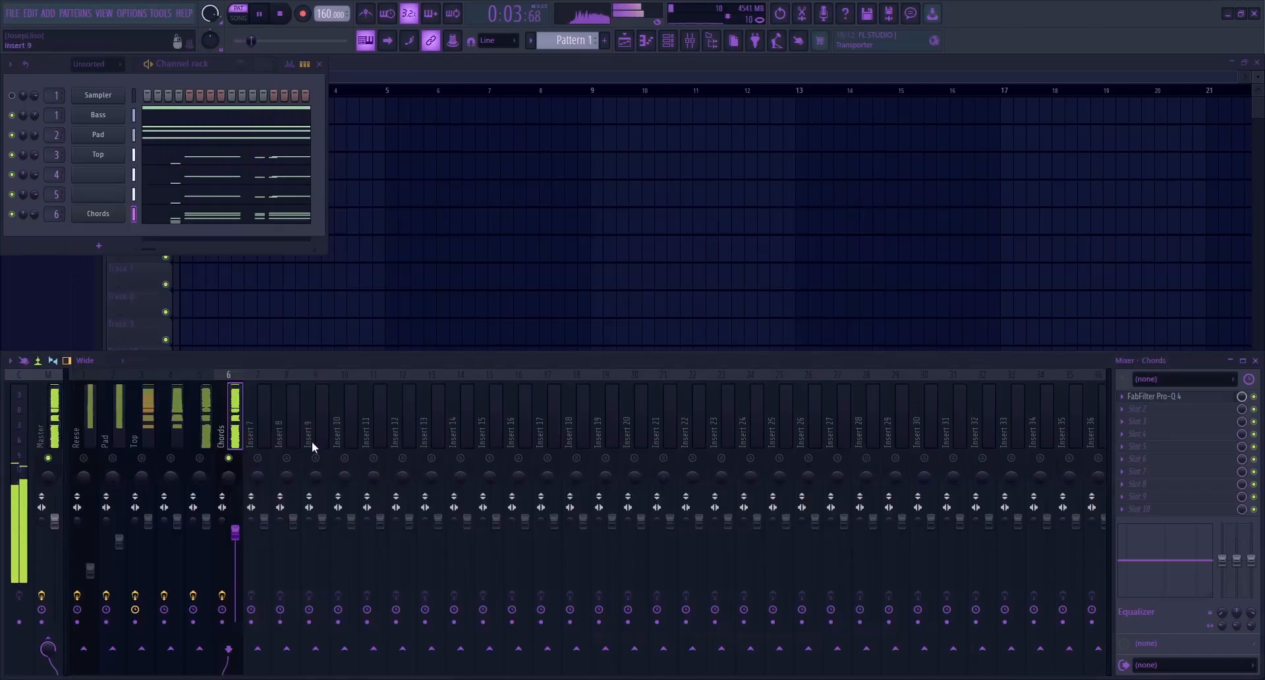
Unmute the Top track alongside the Chords track and play the two together
key(space)
click(180, 460)
click(180, 461)
click(201, 463)
click(180, 463)
click(139, 441)
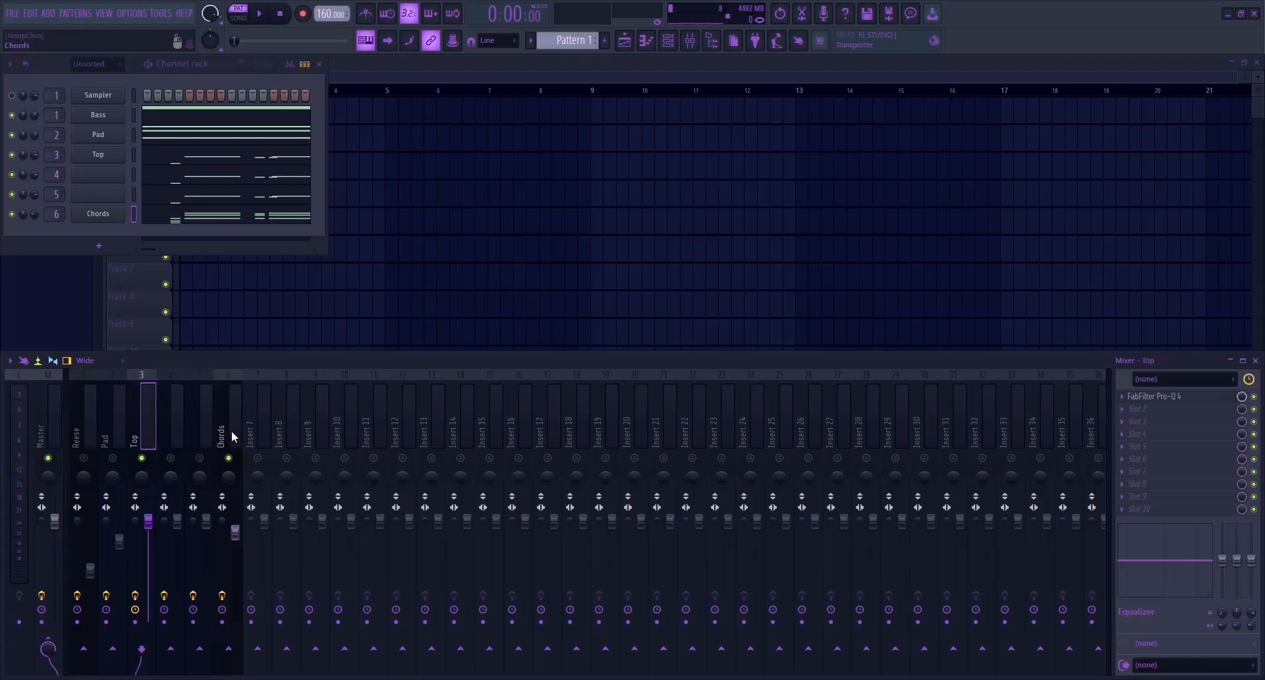
click(232, 432)
key(space)
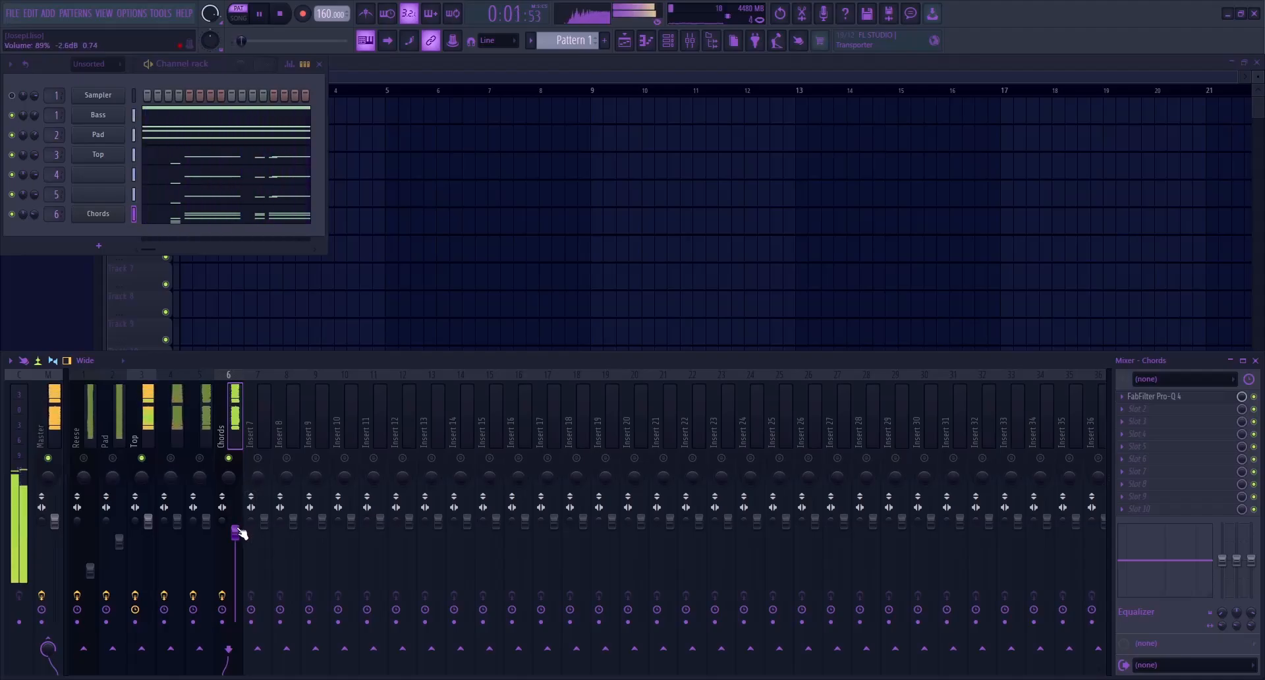
Add a gentle midrange cut to the Chords track's Pro-Q 4 during playback and close the EQ
click(1215, 396)
drag(536, 385, 520, 411)
key(Escape)
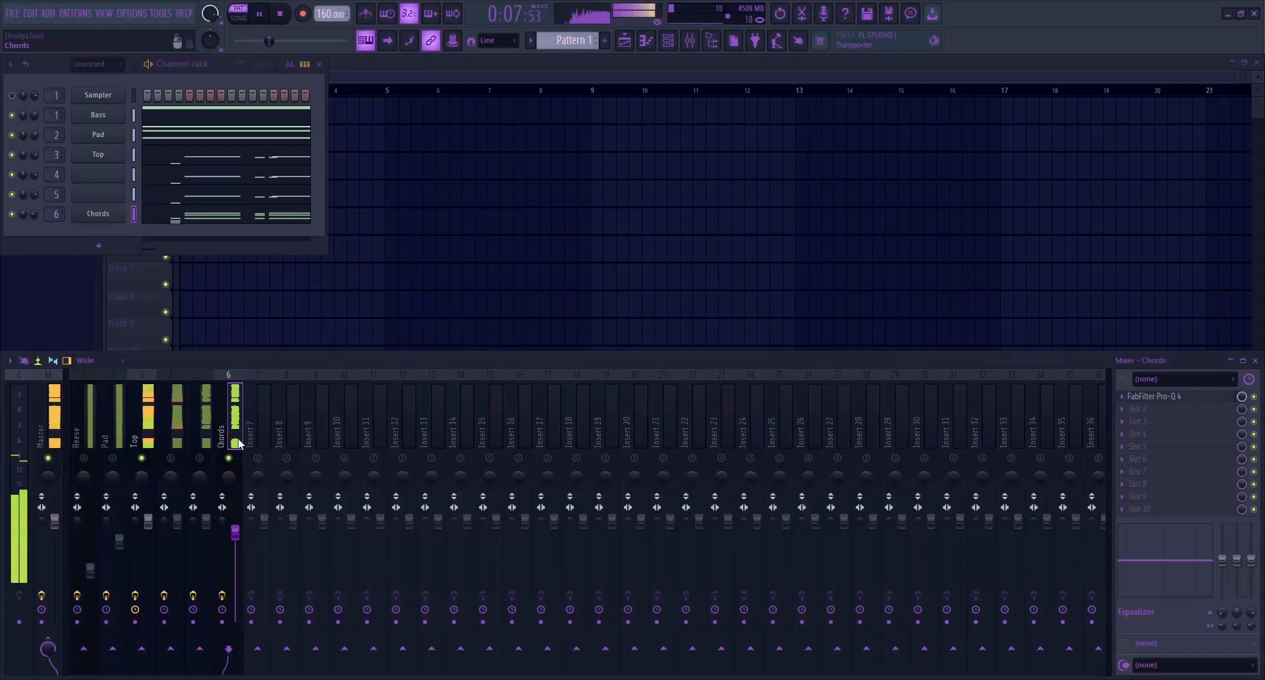
Unmute mixer tracks 4 and 5 and raise track 5's volume slightly during playback
click(171, 458)
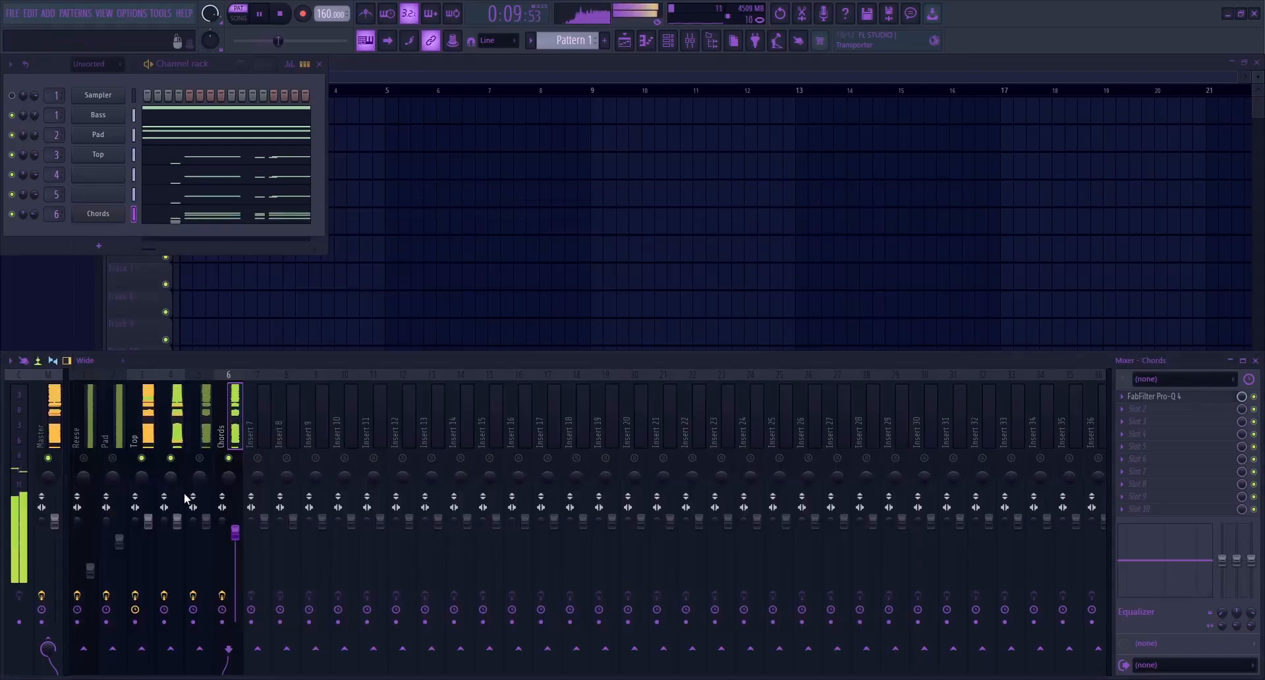
click(176, 415)
click(200, 458)
drag(206, 522, 206, 512)
Lower the volumes of mixer tracks 3 to 6, Top through Chords, together and stop playback
drag(149, 425, 230, 425)
drag(148, 522, 148, 540)
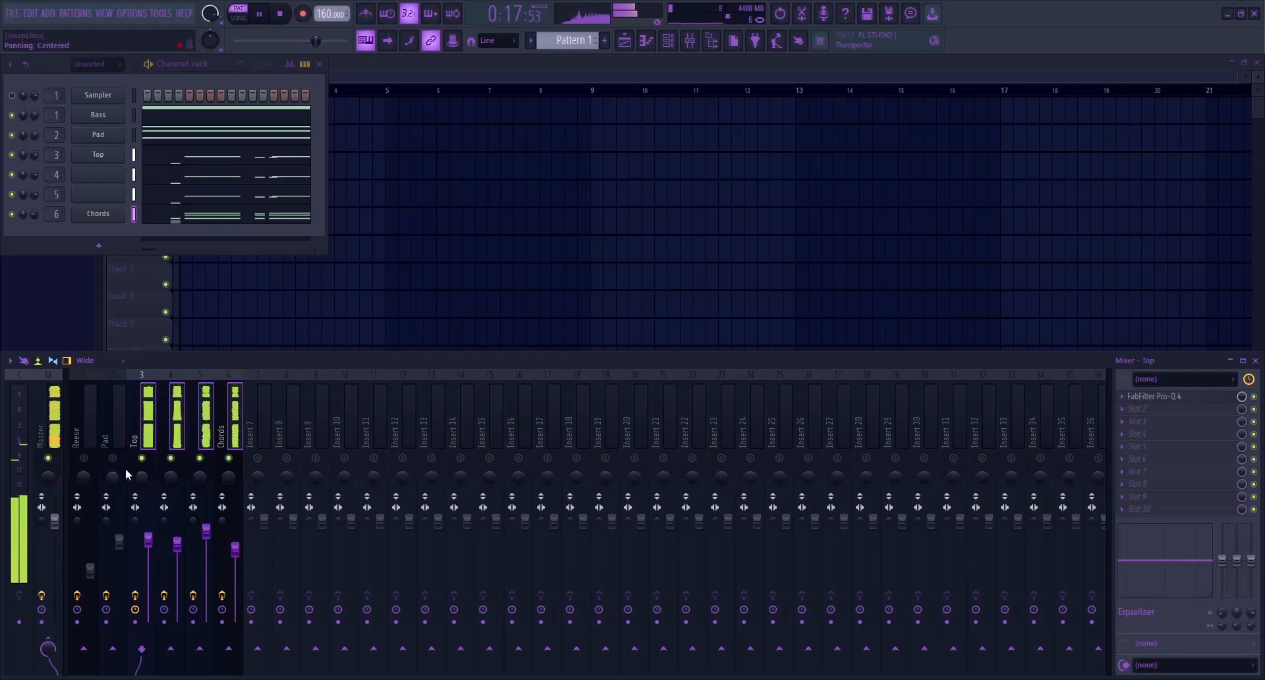
key(space)
Unmute the Reese track and raise its volume slightly while playing it with the melody layers
click(85, 448)
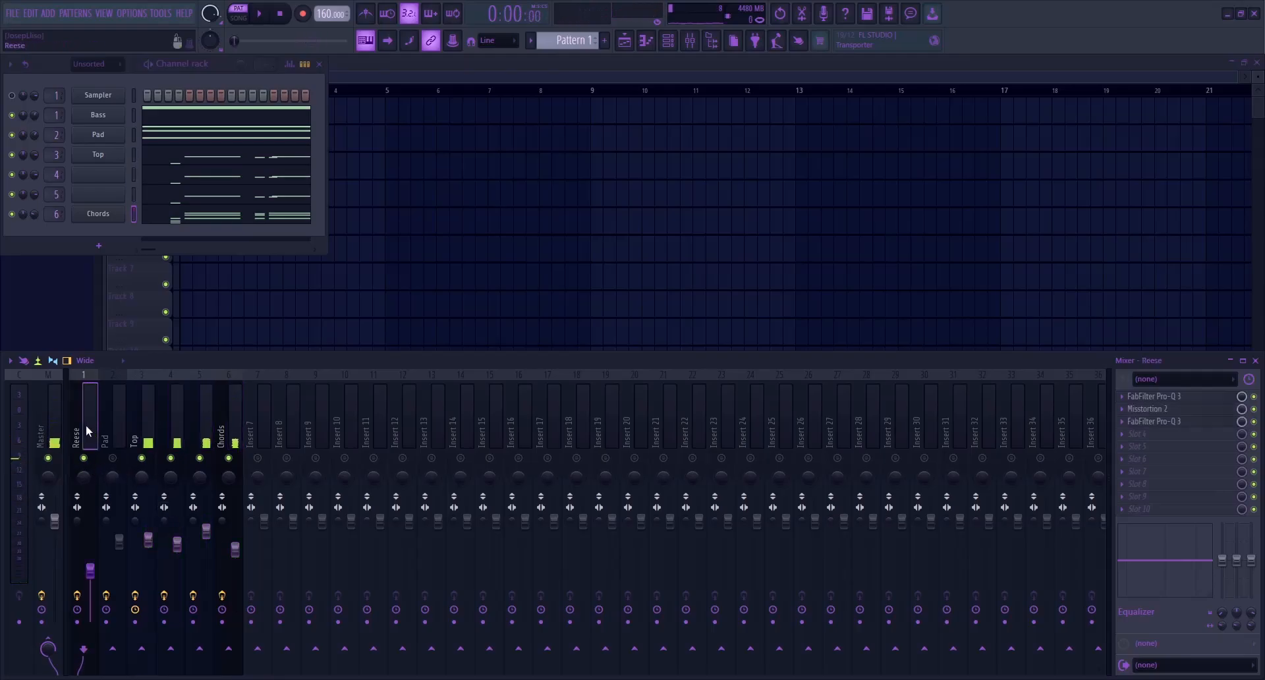
key(space)
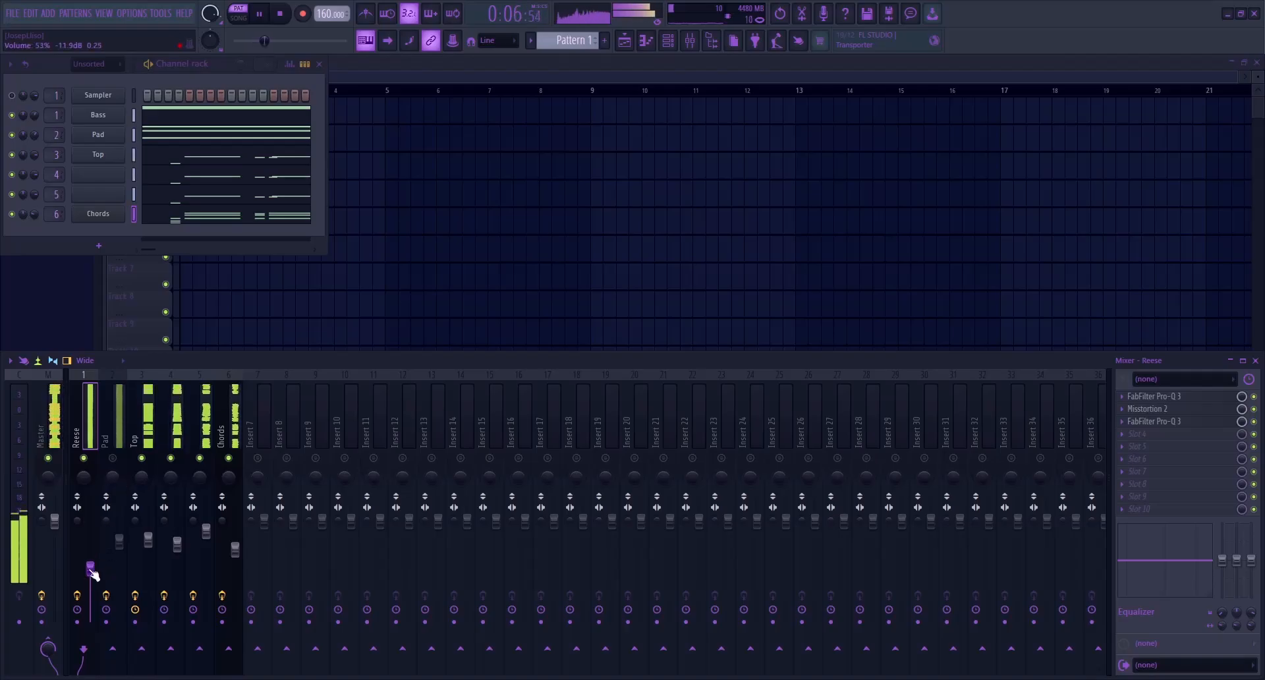
drag(91, 570, 91, 568)
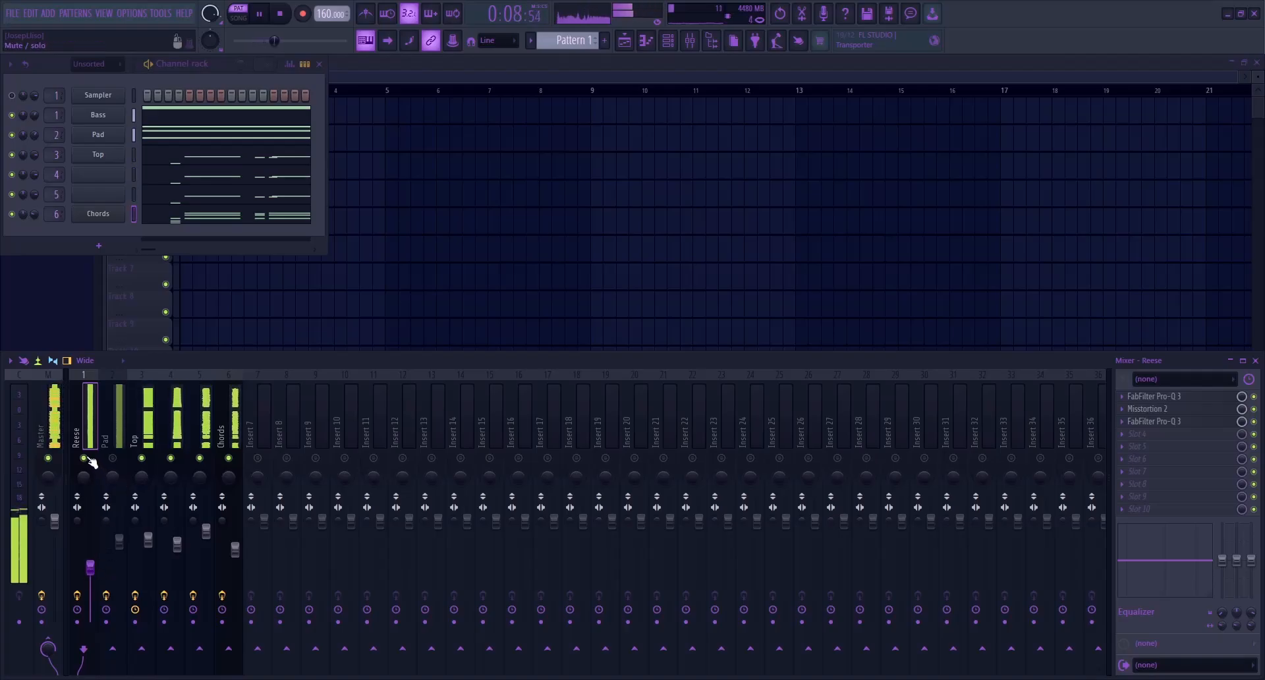
Bring the Pad track back into the mix at a lower volume, check it by playback, and save the project
key(space)
mouse_move(120, 542)
mouse_down()
mouse_move(122, 626)
mouse_move(119, 559)
mouse_up()
key(space)
key(ctrl+s)
key(space)
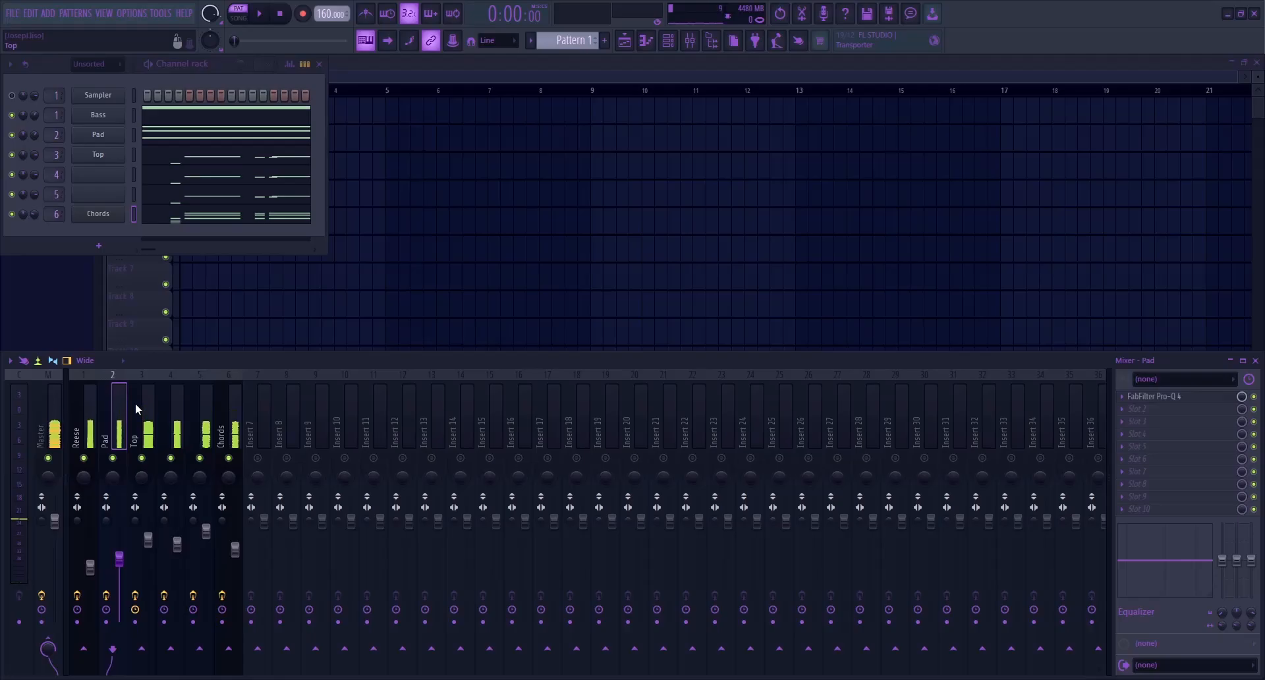
Route mixer tracks 3 to 6, Top through Chords, into mixer track 7 and name it Melody
drag(231, 438, 160, 438)
click(266, 415)
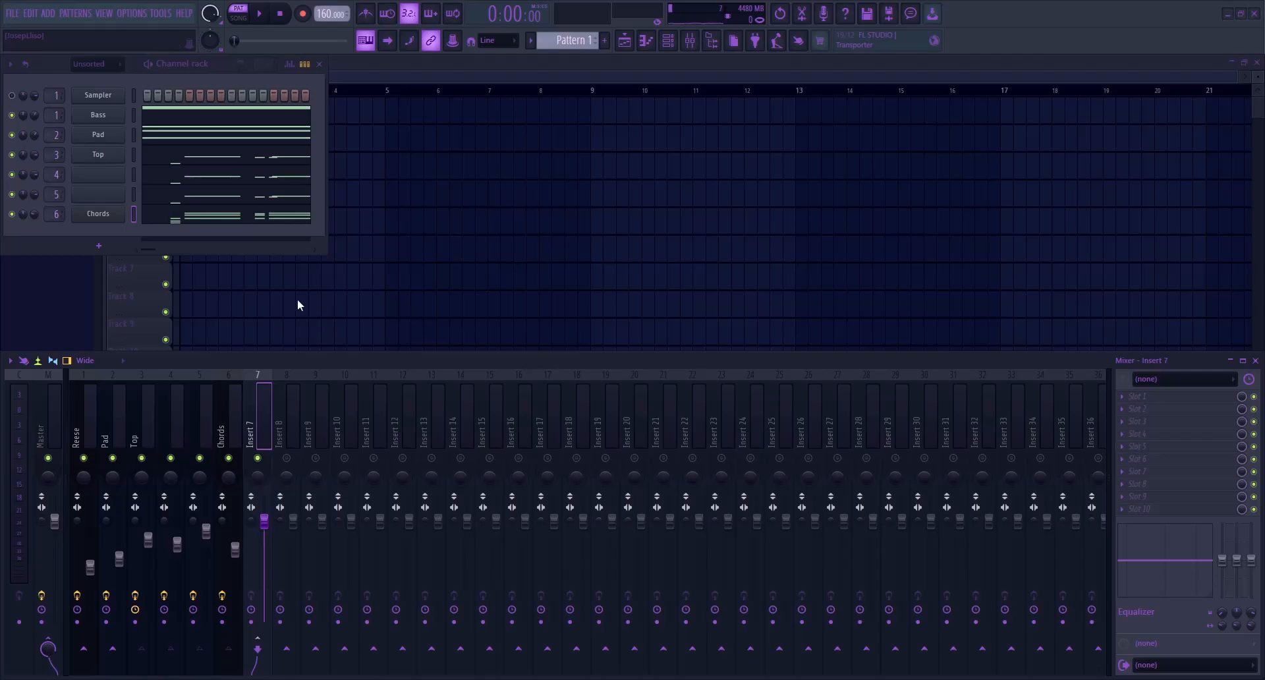
text(Melody)
key(Return)
Add a 24 dB/oct low cut with a FabFilter Pro-Q 4 on the Melody track, setting its frequency during playback
key(space)
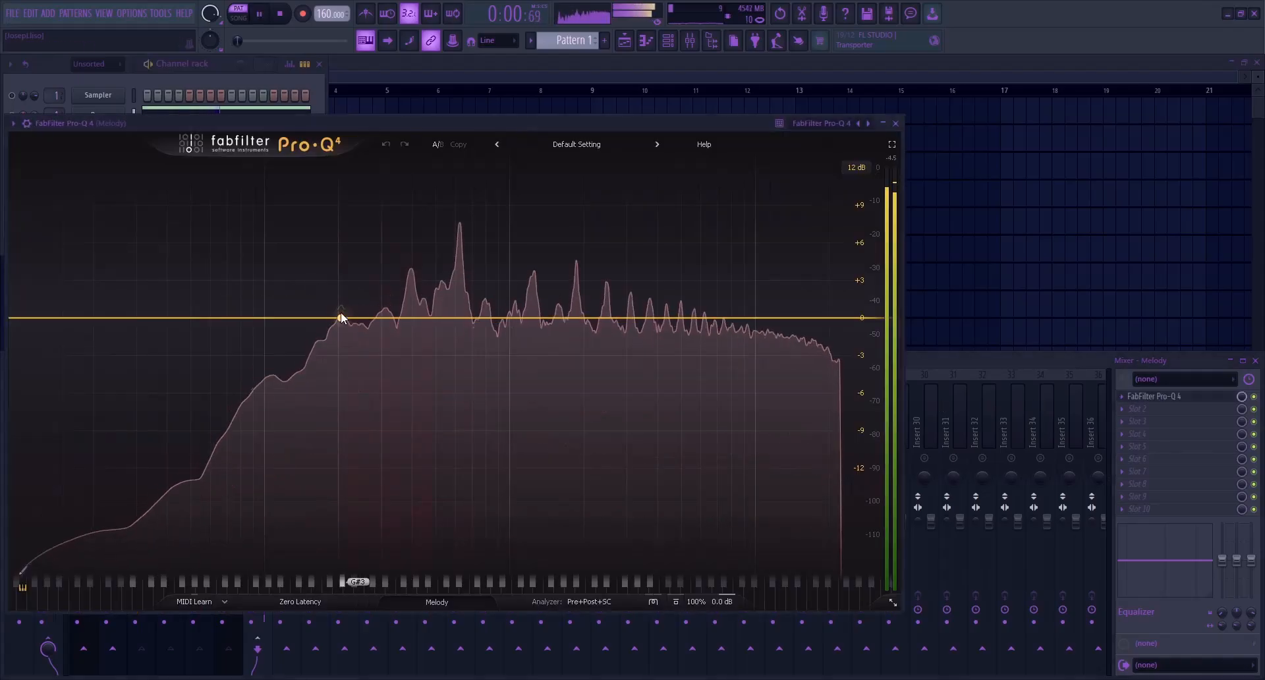
click(299, 319)
key(space)
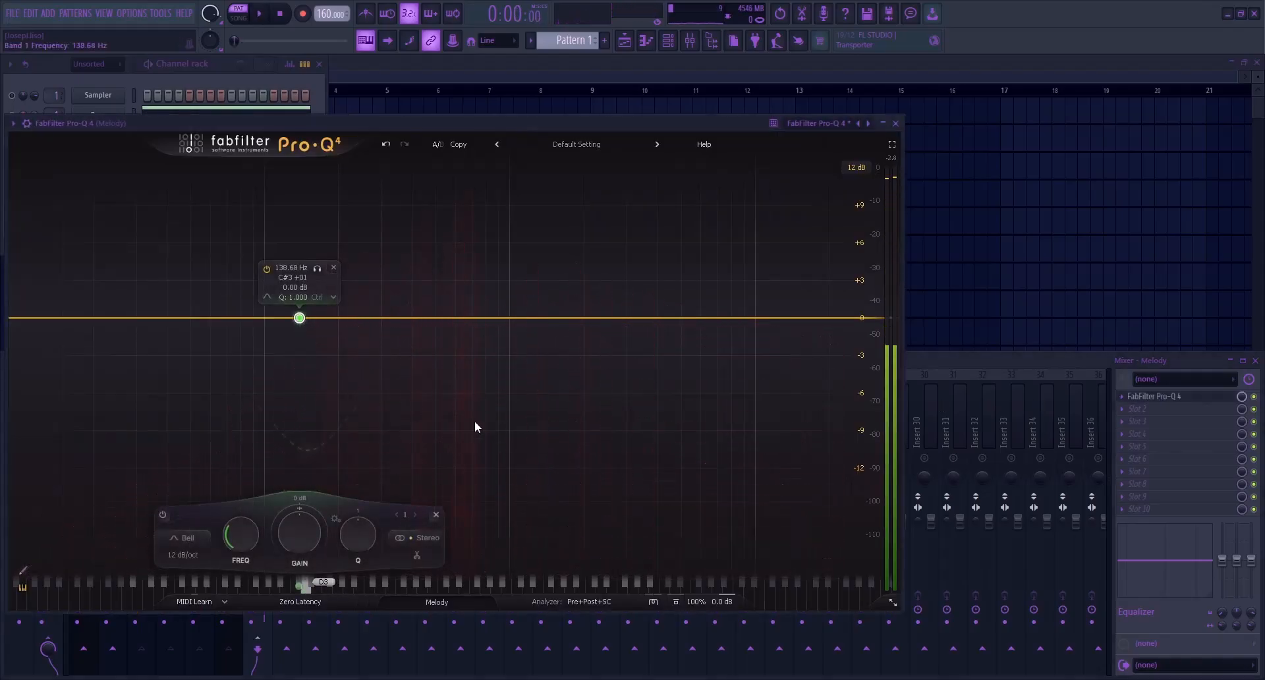
click(267, 297)
click(267, 334)
key(space)
drag(300, 319, 310, 323)
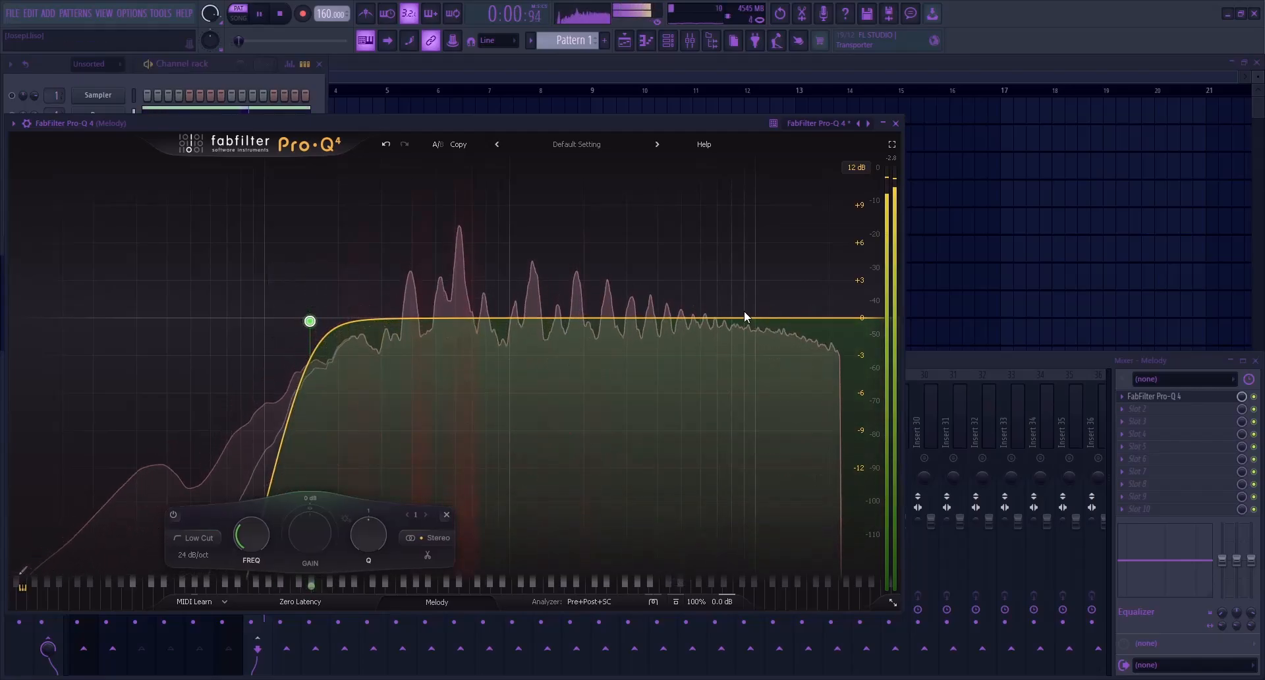
Add a bell boost of about 2.4 dB near 11.7 kHz and a narrow 7.5 dB cut at the top end of the Melody EQ
key(space)
drag(740, 318, 772, 288)
drag(582, 318, 843, 416)
scroll(594, 286, up, 7)
key(space)
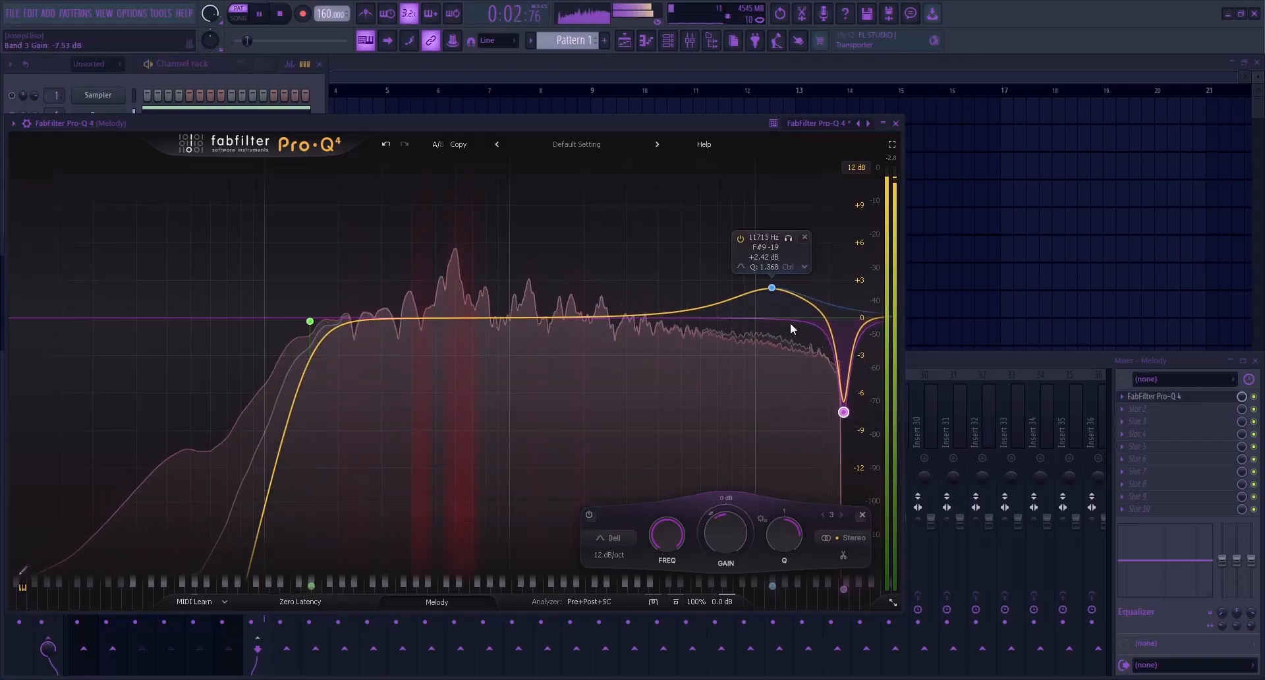
key(Escape)
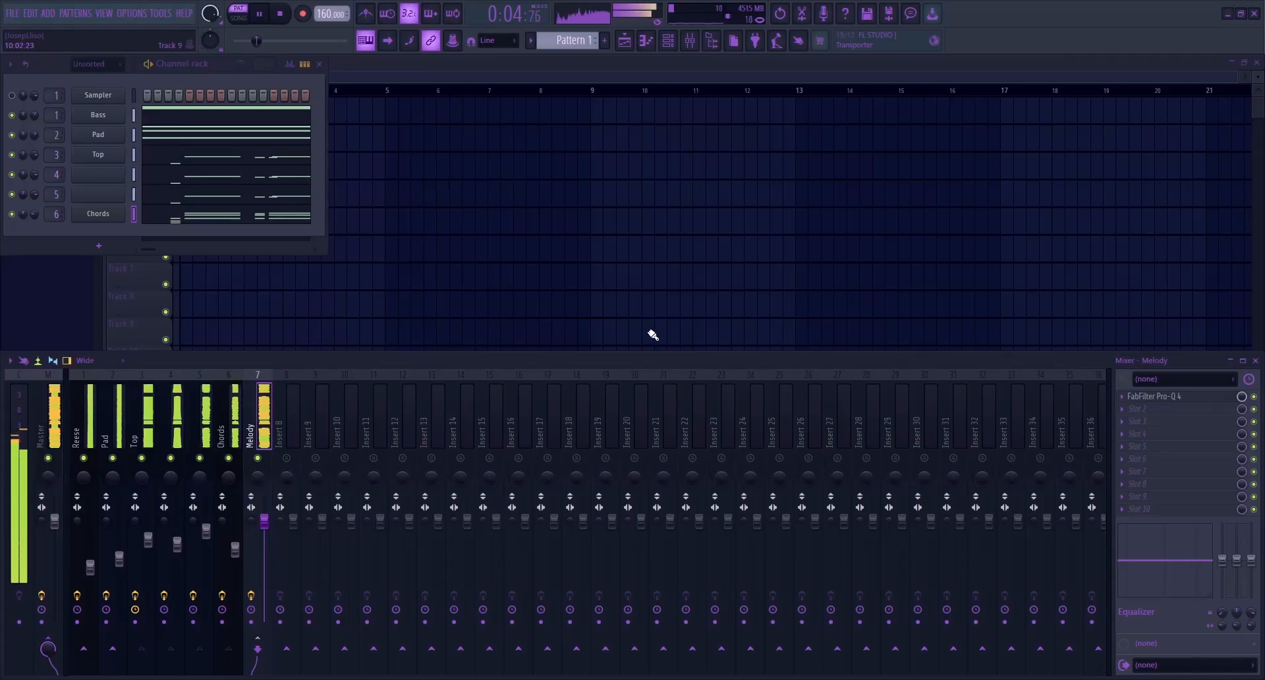
key(space)
Insert OTT ahead of the EQ on the Melody track, reduce its depth to 17 %, and start playback
drag(1169, 396, 1149, 404)
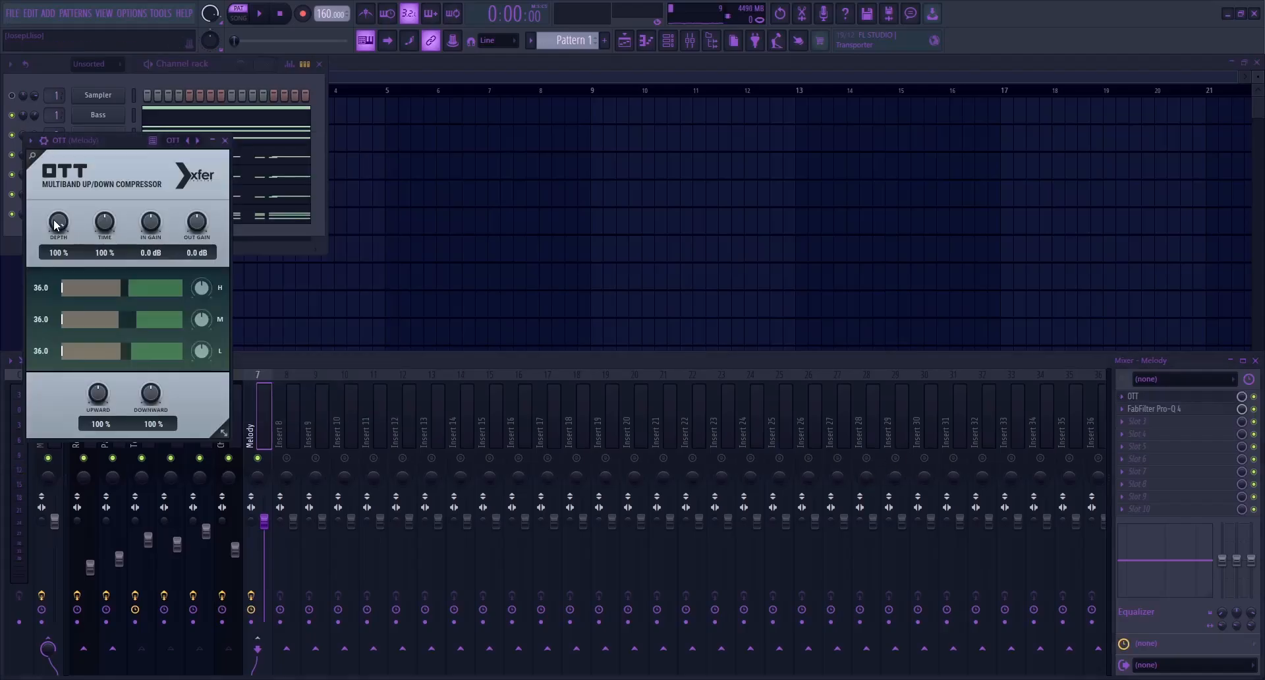
drag(56, 225, 56, 342)
key(space)
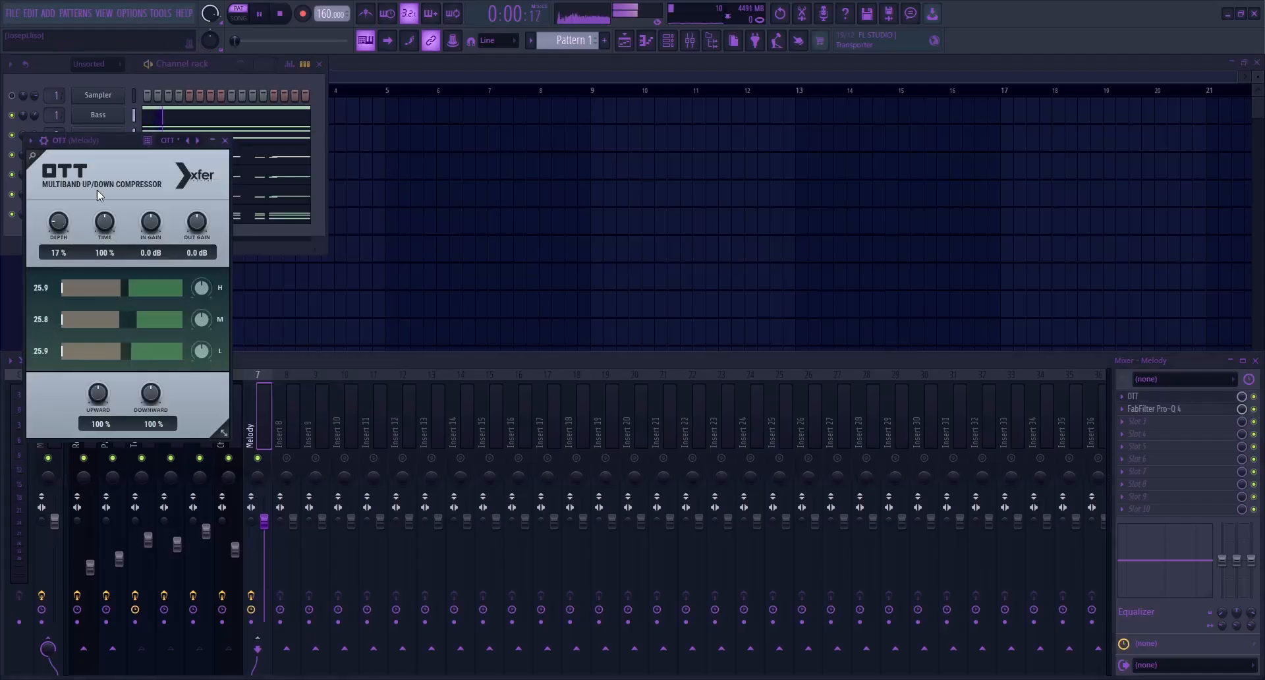
Raise the Melody track's OTT depth slightly, close the plugin, and play back the full mix
drag(54, 226, 54, 221)
click(225, 140)
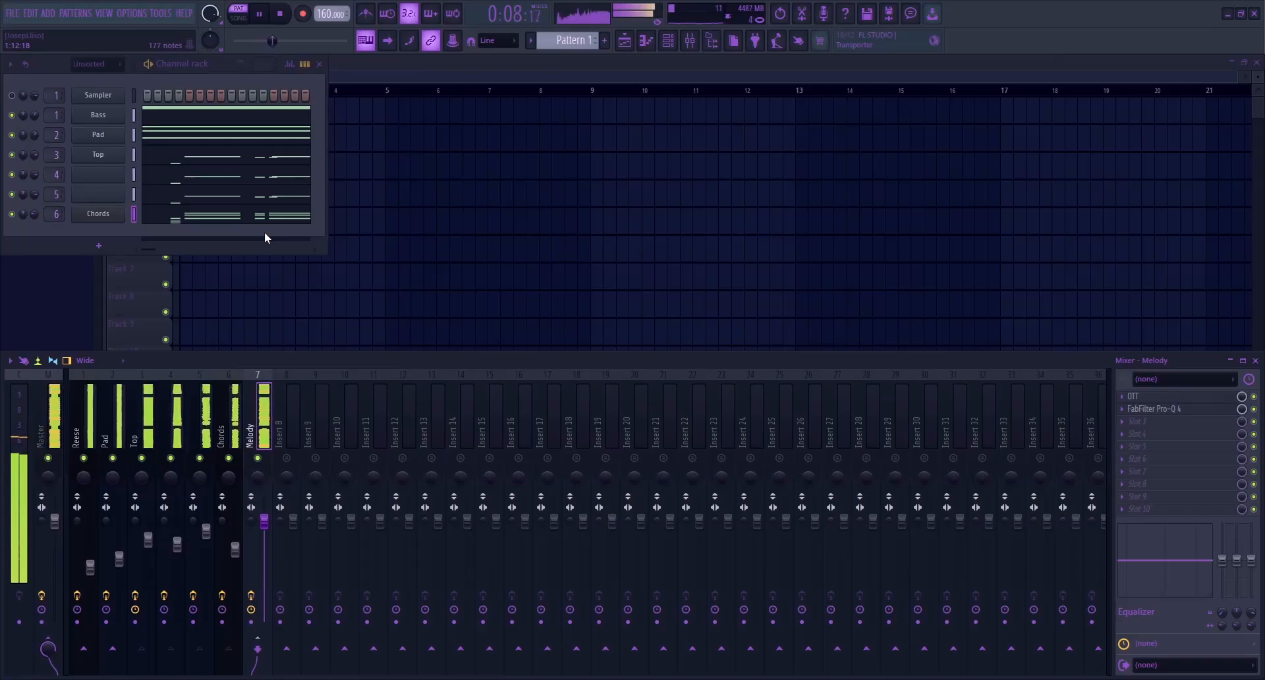
key(space)
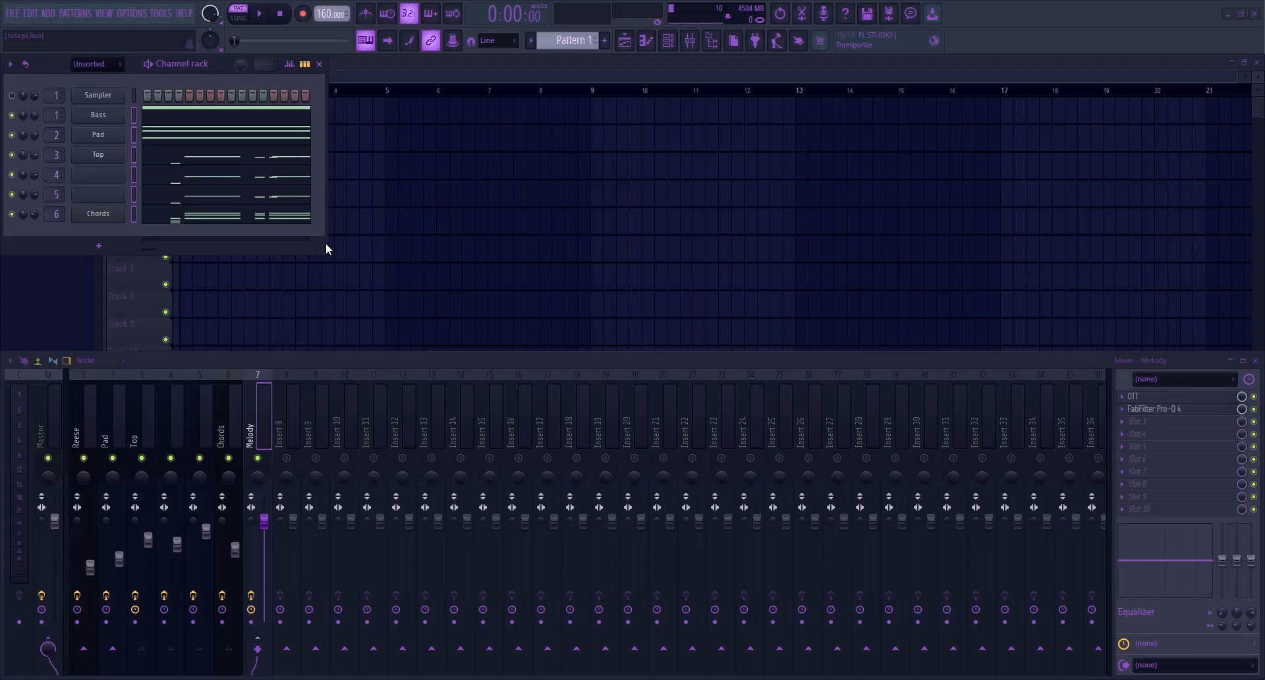
key(space)
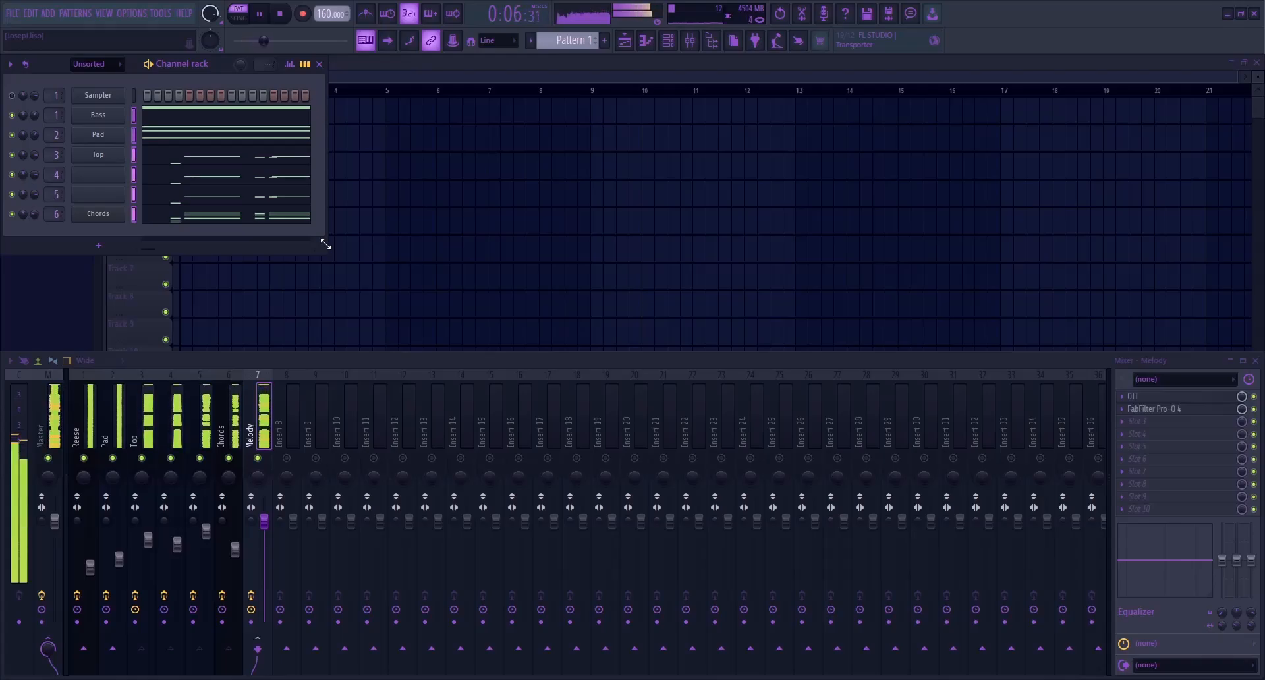
key(space)
Send the Melody track to unmuted mixer tracks 8 and 9 and load the Reverb and Delay effect chains on them
drag(288, 458, 335, 466)
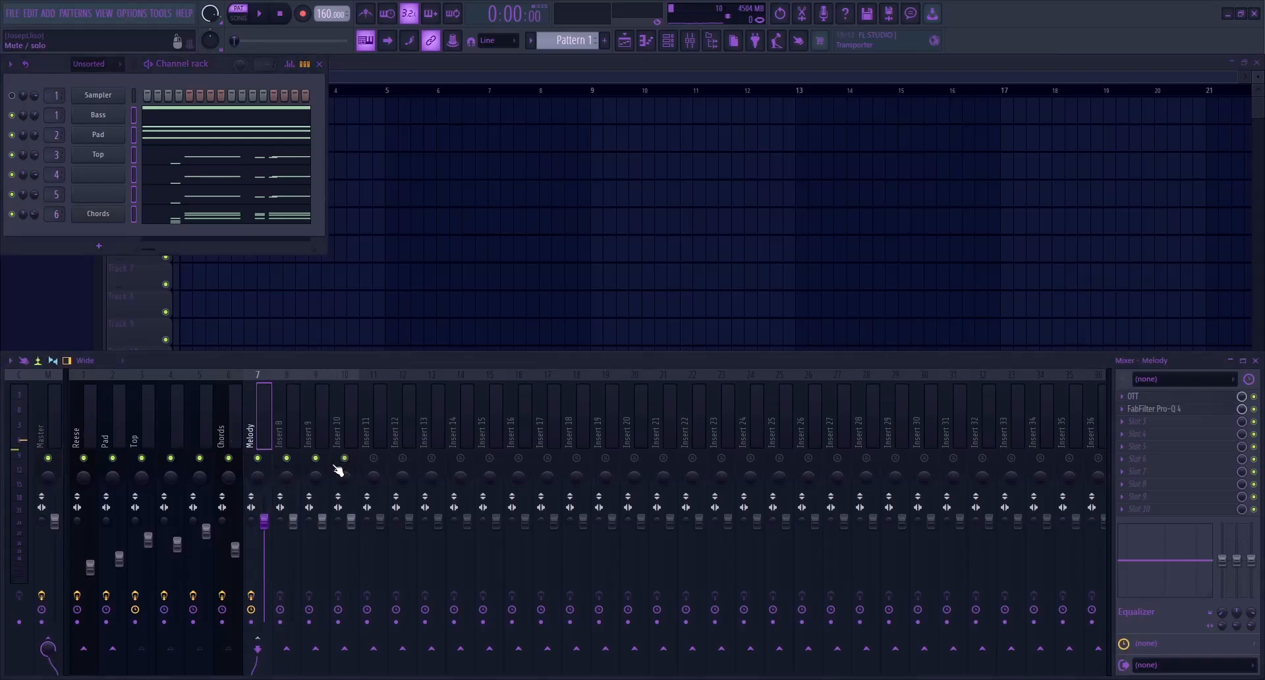
click(293, 654)
click(316, 649)
click(291, 428)
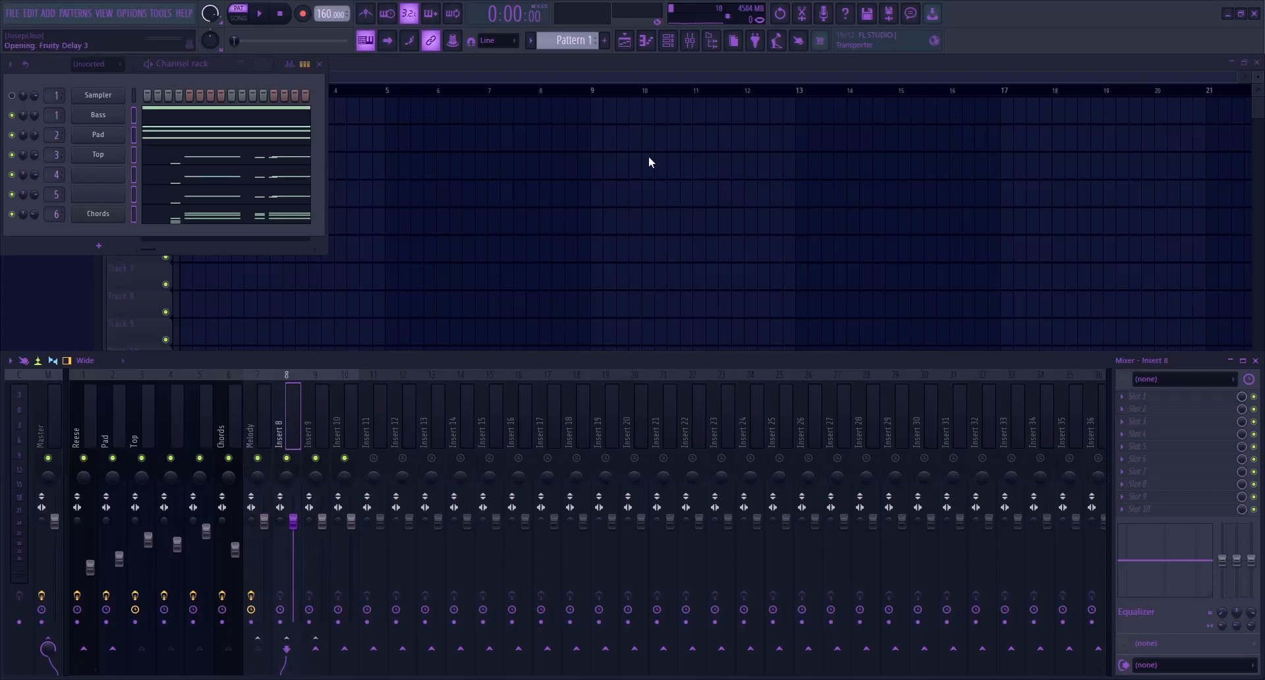
click(307, 429)
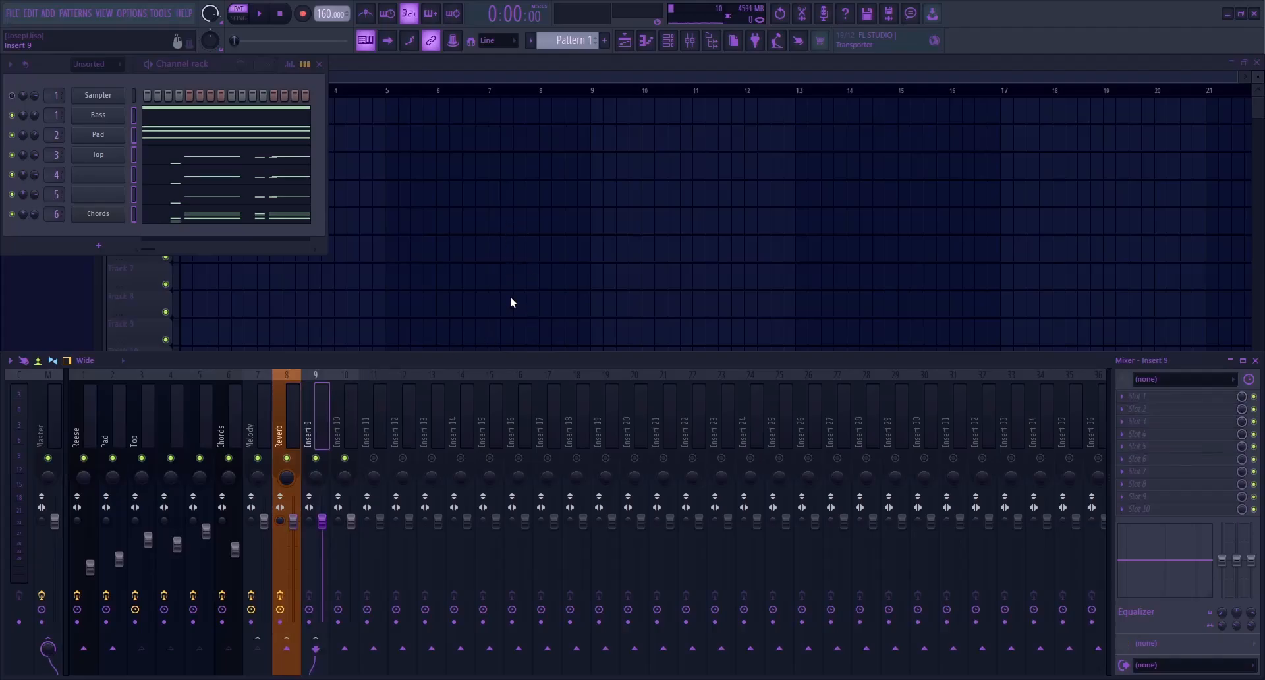
Open Fruity Delay 3 on the Reverb track, set its delay time to 5:16, and close it
click(290, 417)
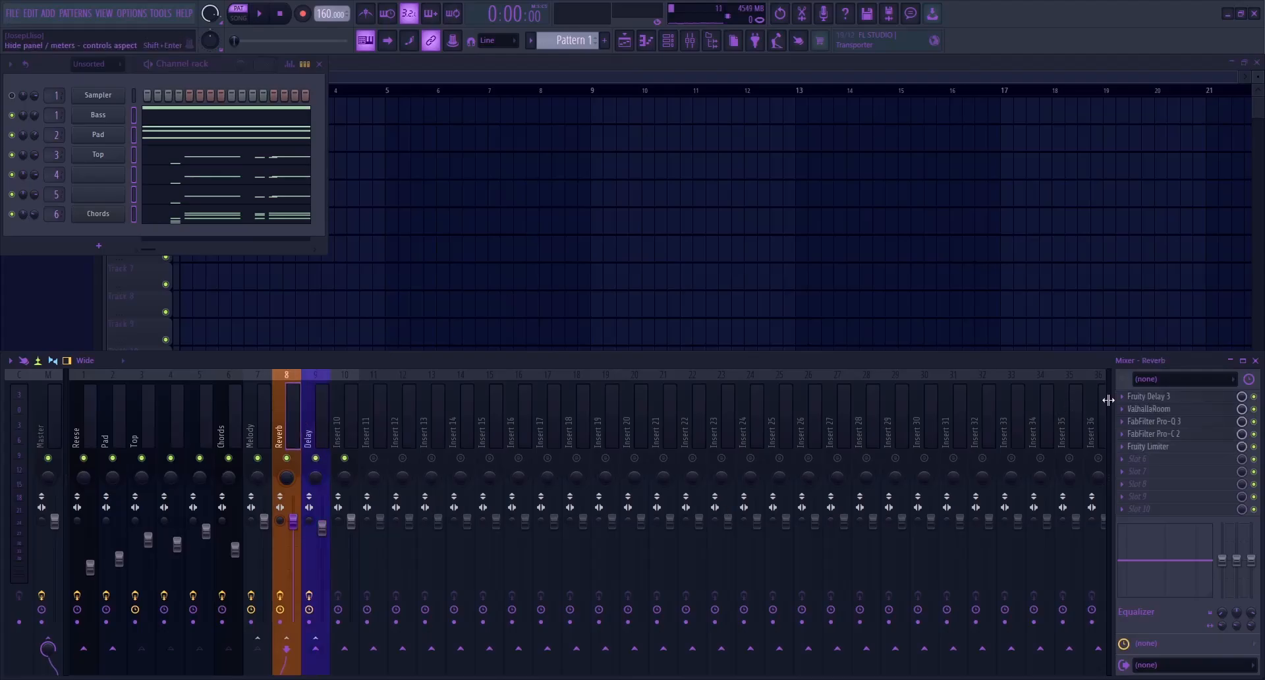
click(1142, 398)
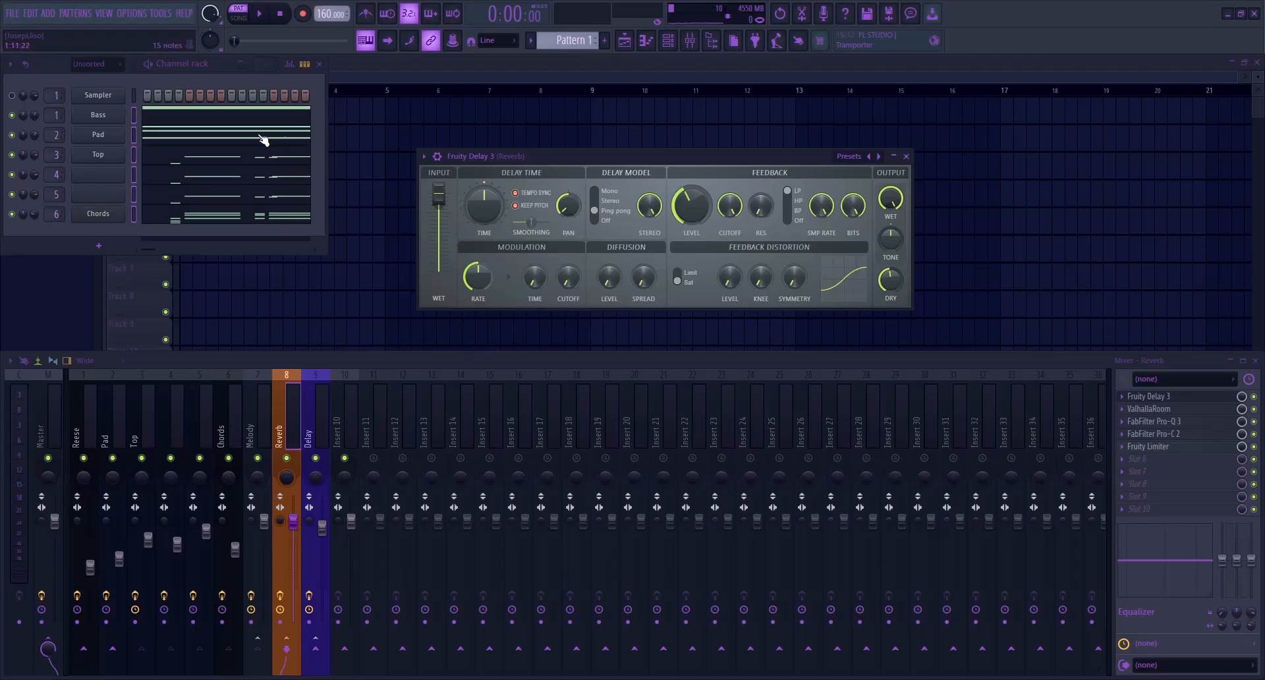
drag(546, 161, 481, 121)
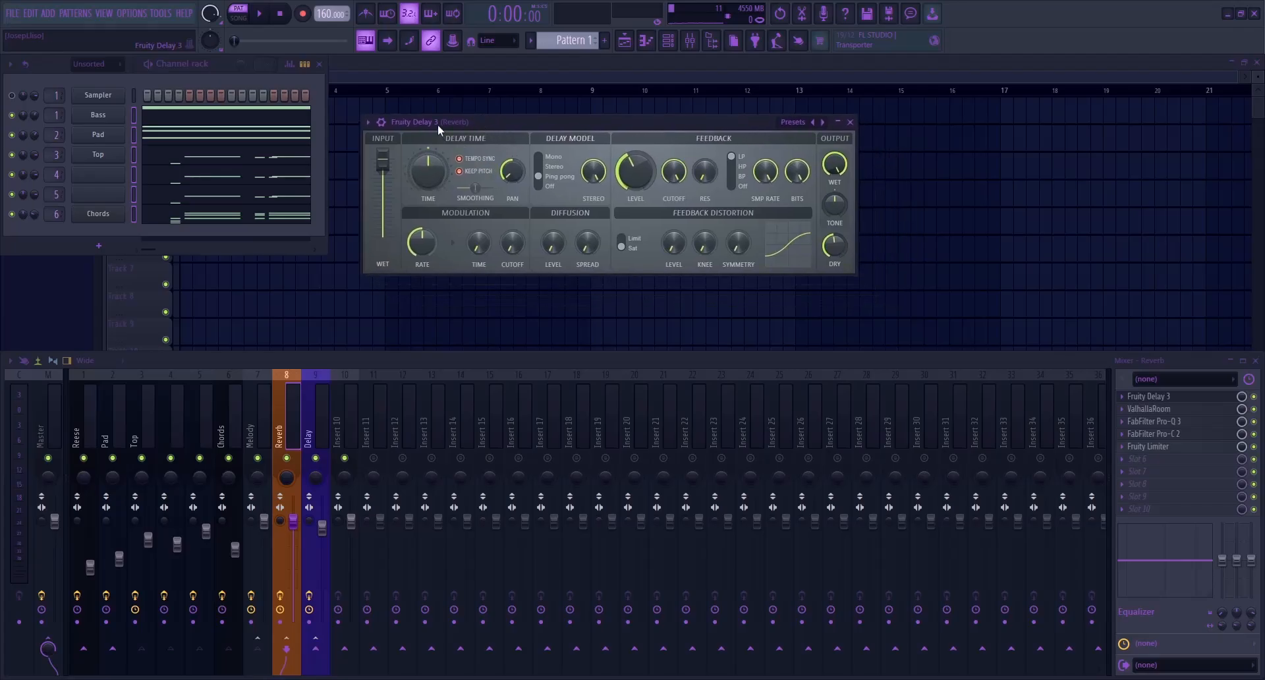
drag(438, 123, 448, 128)
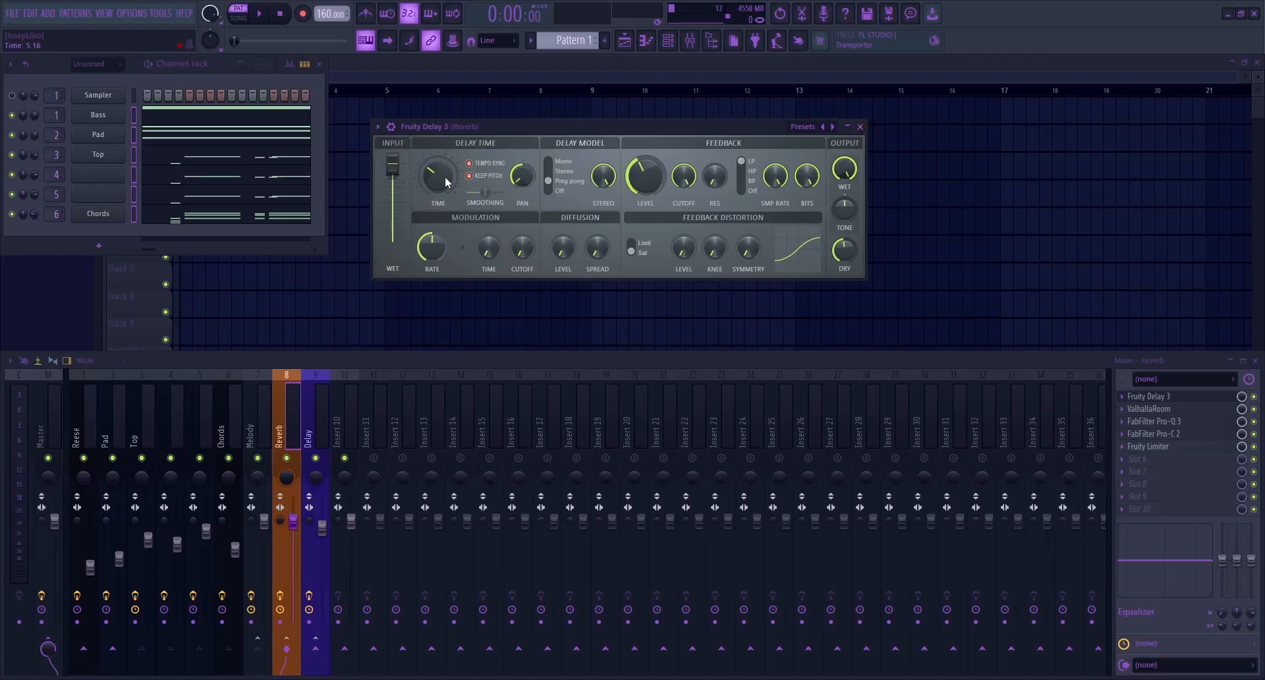
key(Escape)
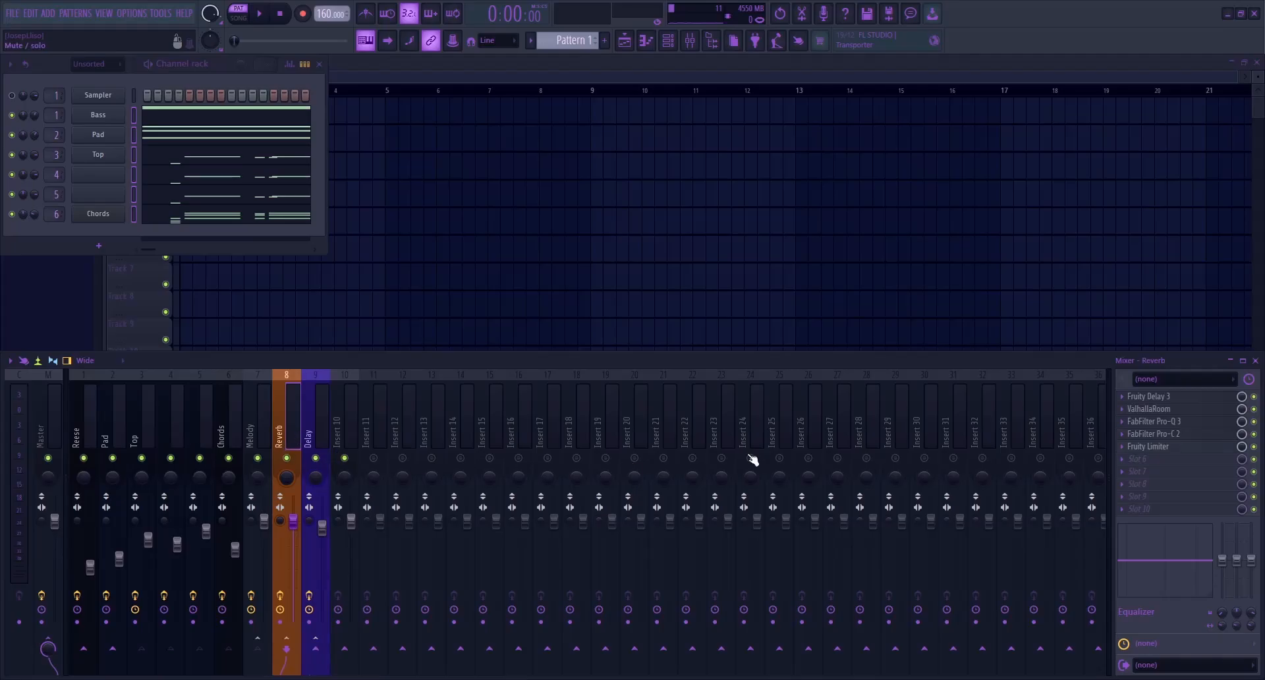
Examine the FabFilter Pro-Q 3 curve and the Fruity Delay 3 settings on the Delay track
click(312, 415)
click(1207, 411)
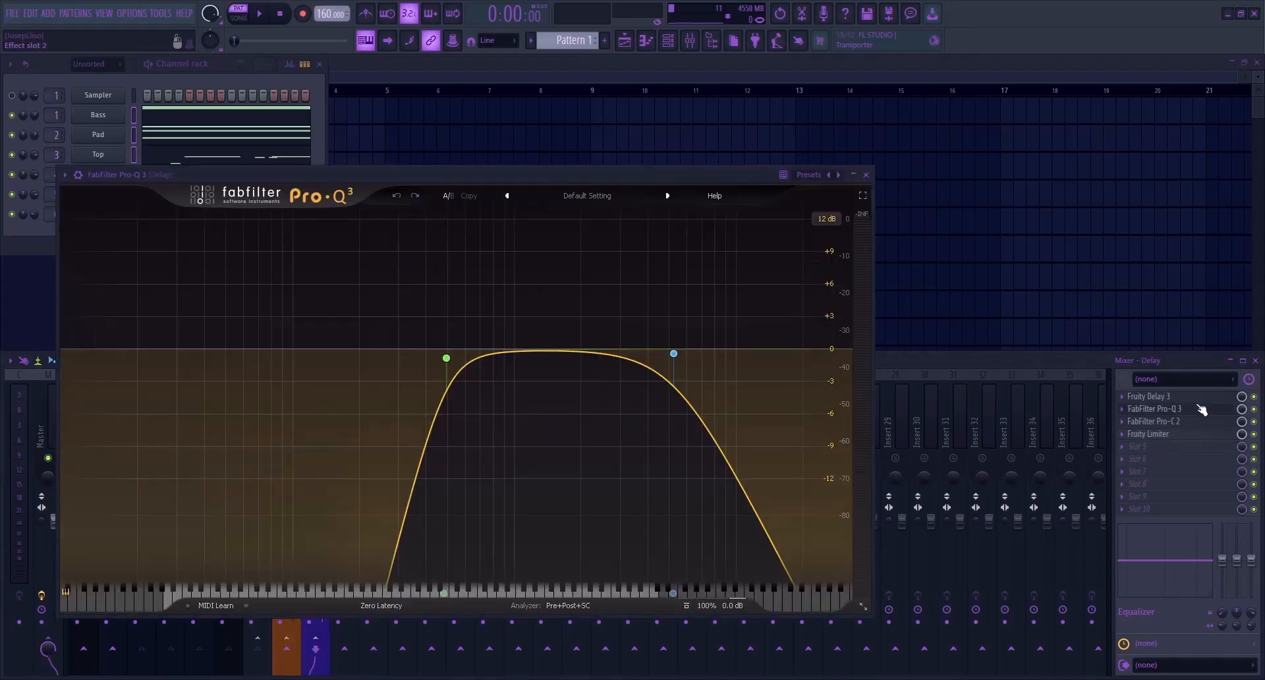
click(1190, 398)
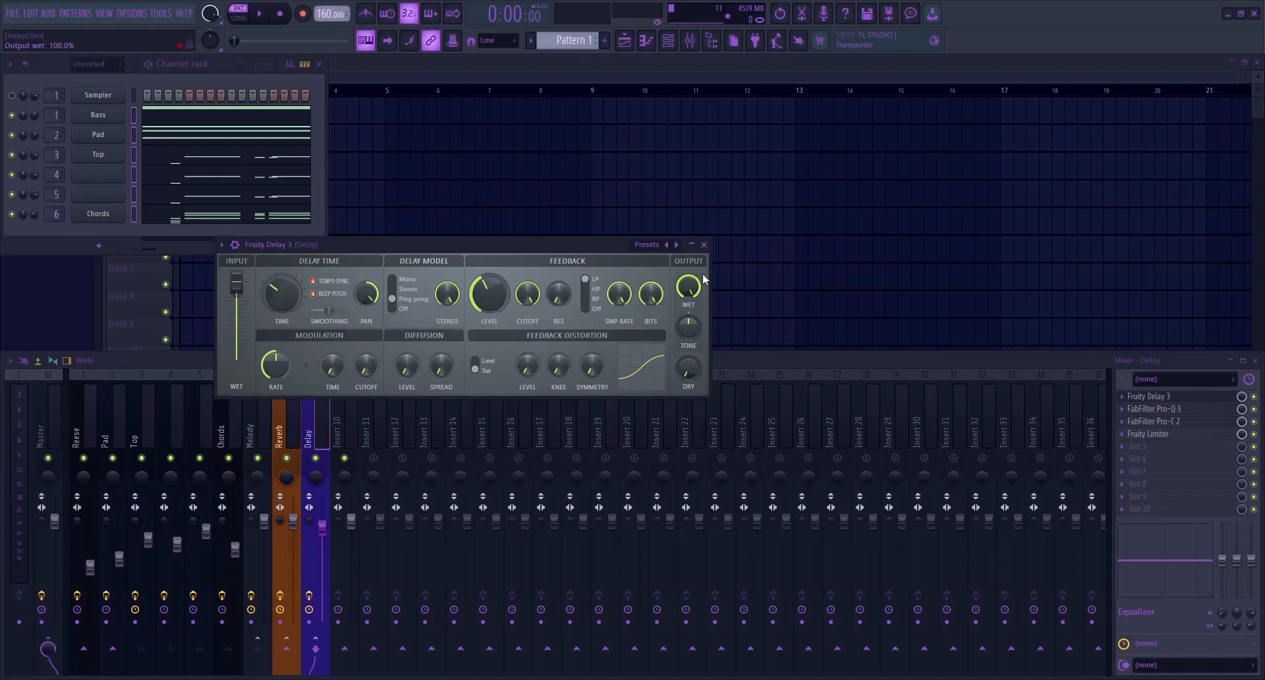
Close Fruity Delay 3, route the Reverb and Delay tracks into mixer track 10, and rename that track Wet
click(705, 245)
click(259, 435)
click(284, 430)
click(323, 425)
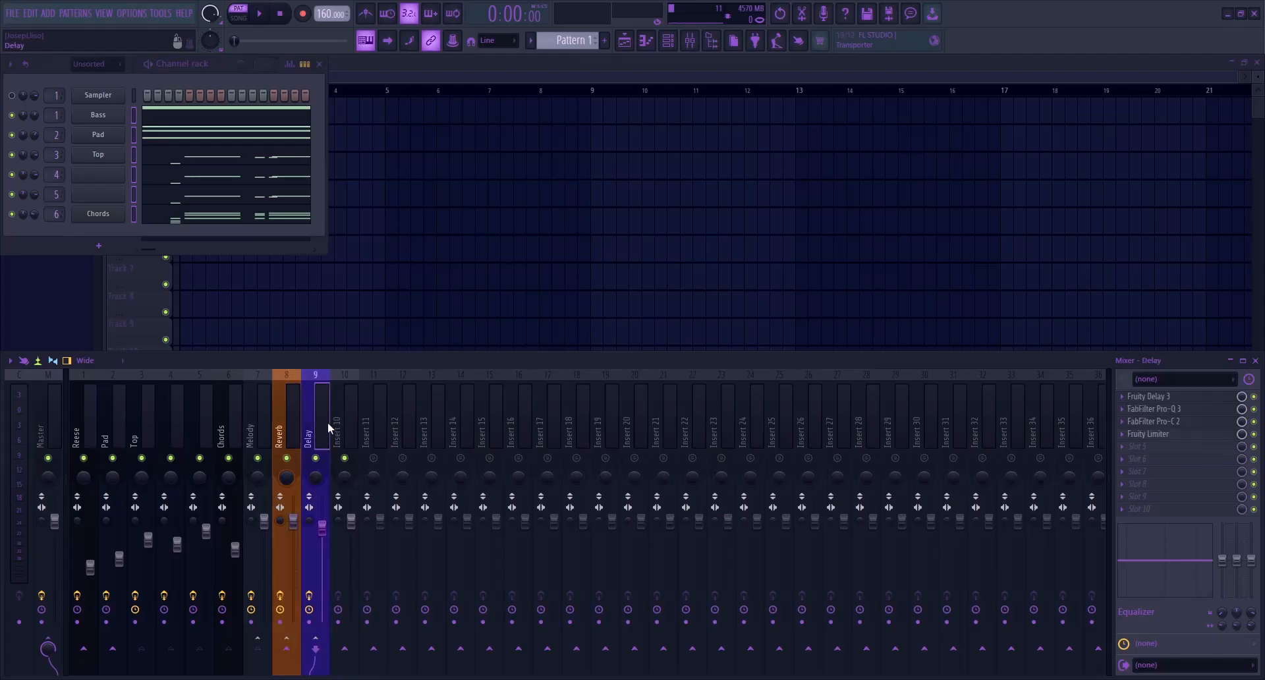
ctrl+click(298, 425)
click(348, 422)
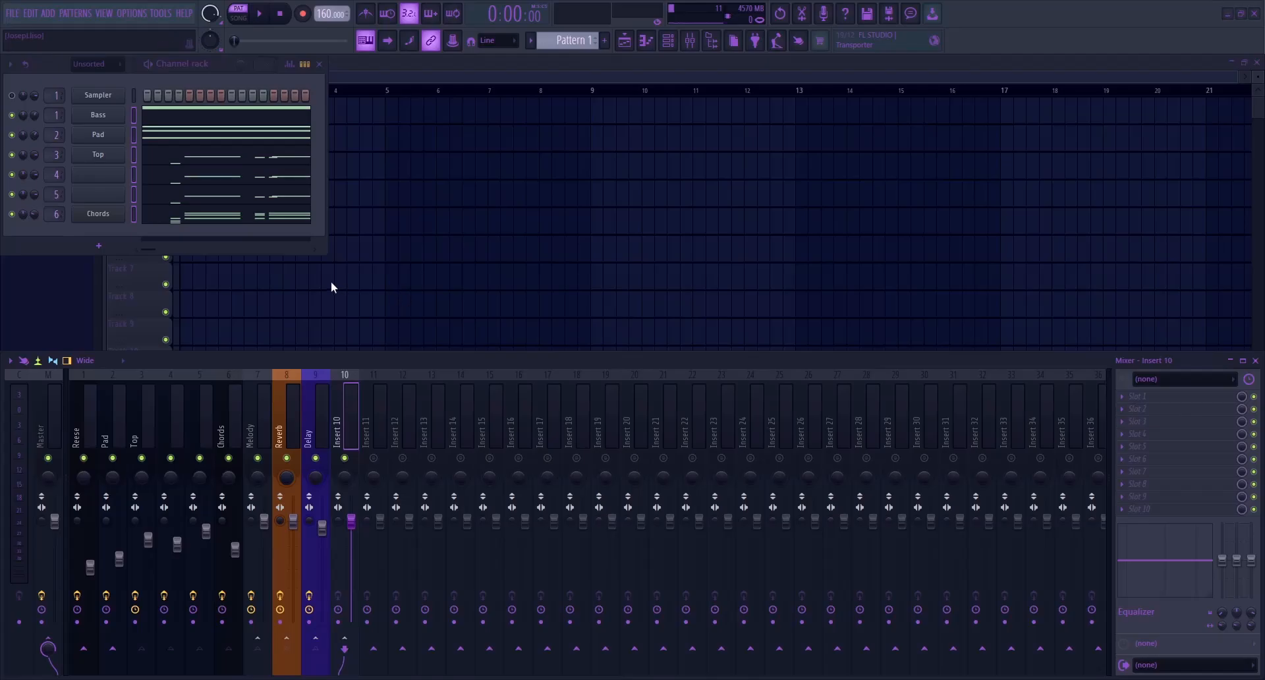
text(Wet)
key(Return)
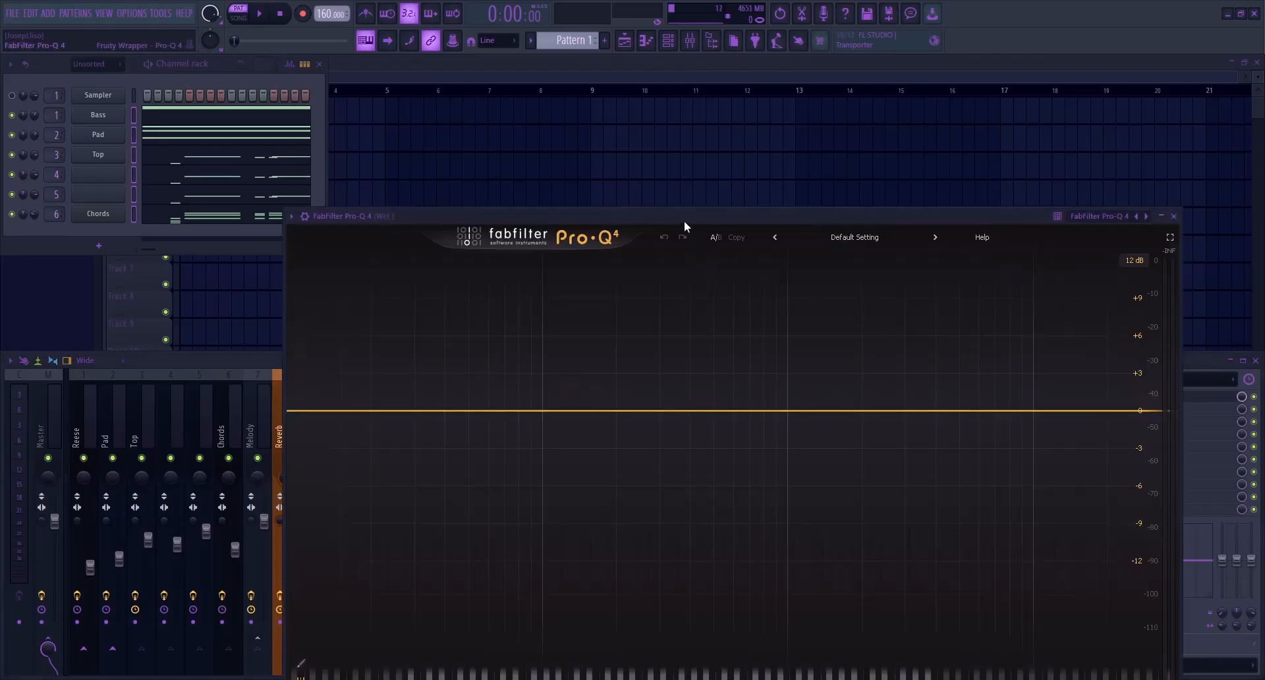
Load FabFilter Pro-Q 4 on the Wet track, add a 24 dB/oct low cut, and close the plugin
click(454, 337)
click(610, 438)
drag(454, 339, 493, 338)
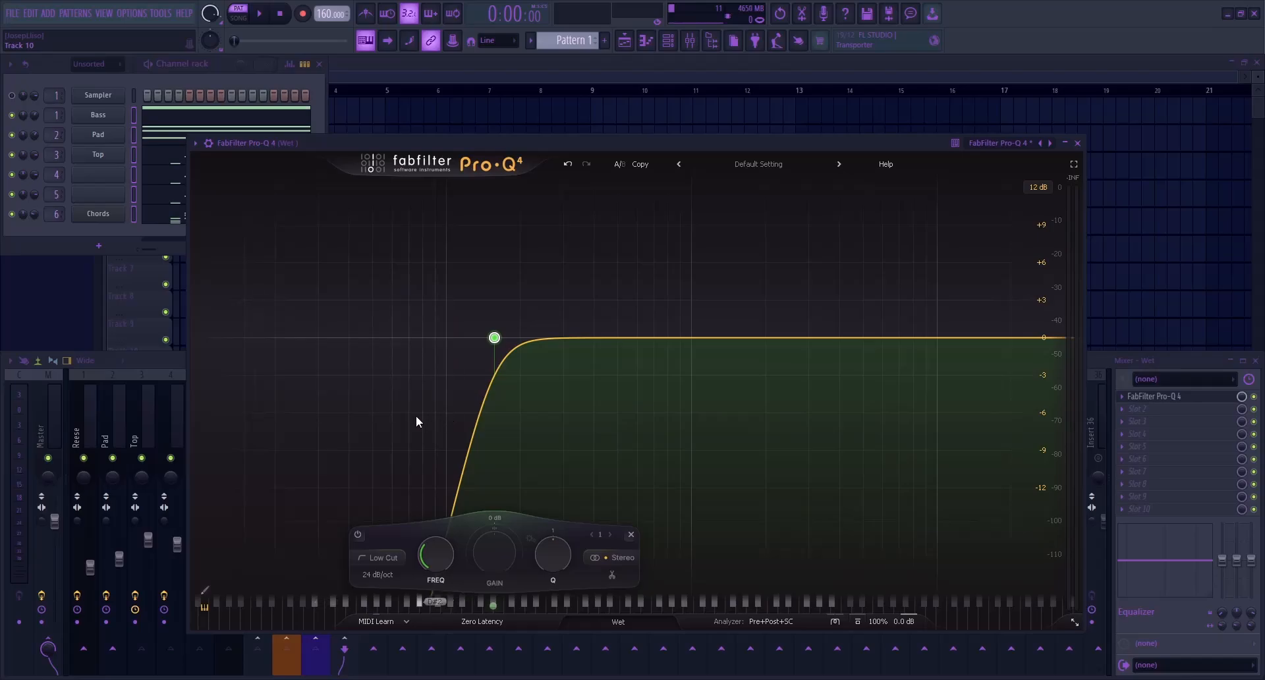
key(Escape)
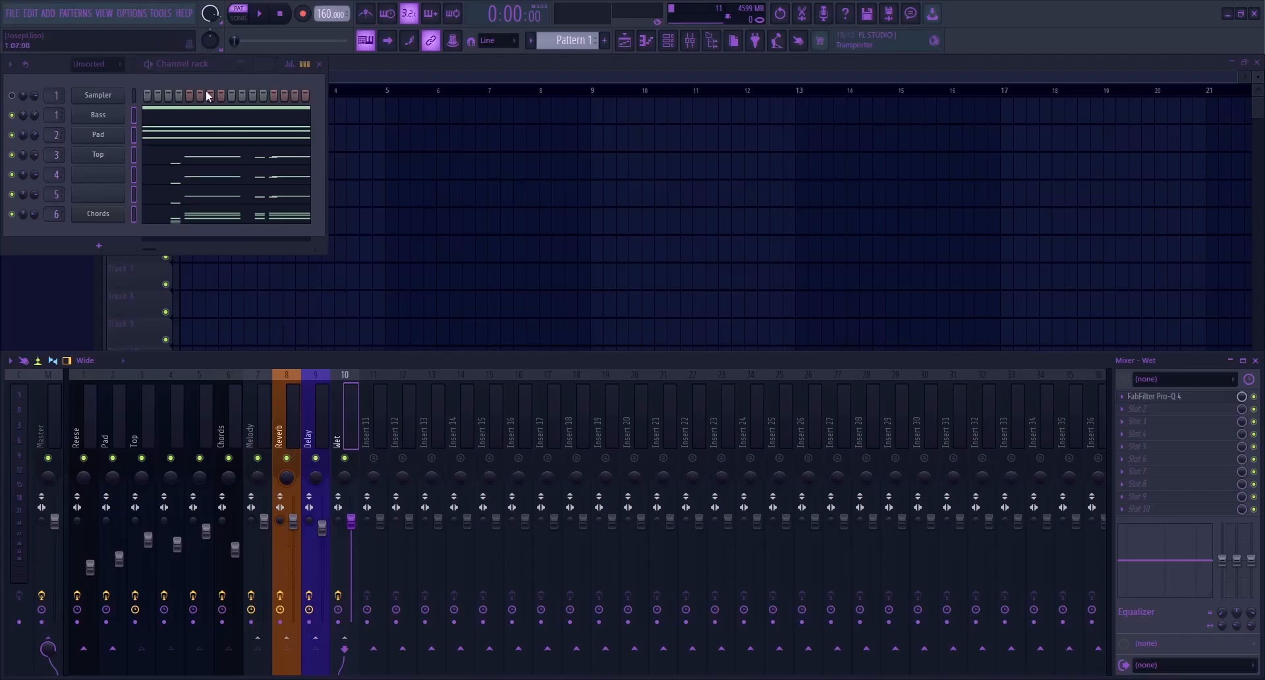
During playback, add a bell cut of about -3.4 dB near 684 Hz in the Wet track's Pro-Q 4
key(space)
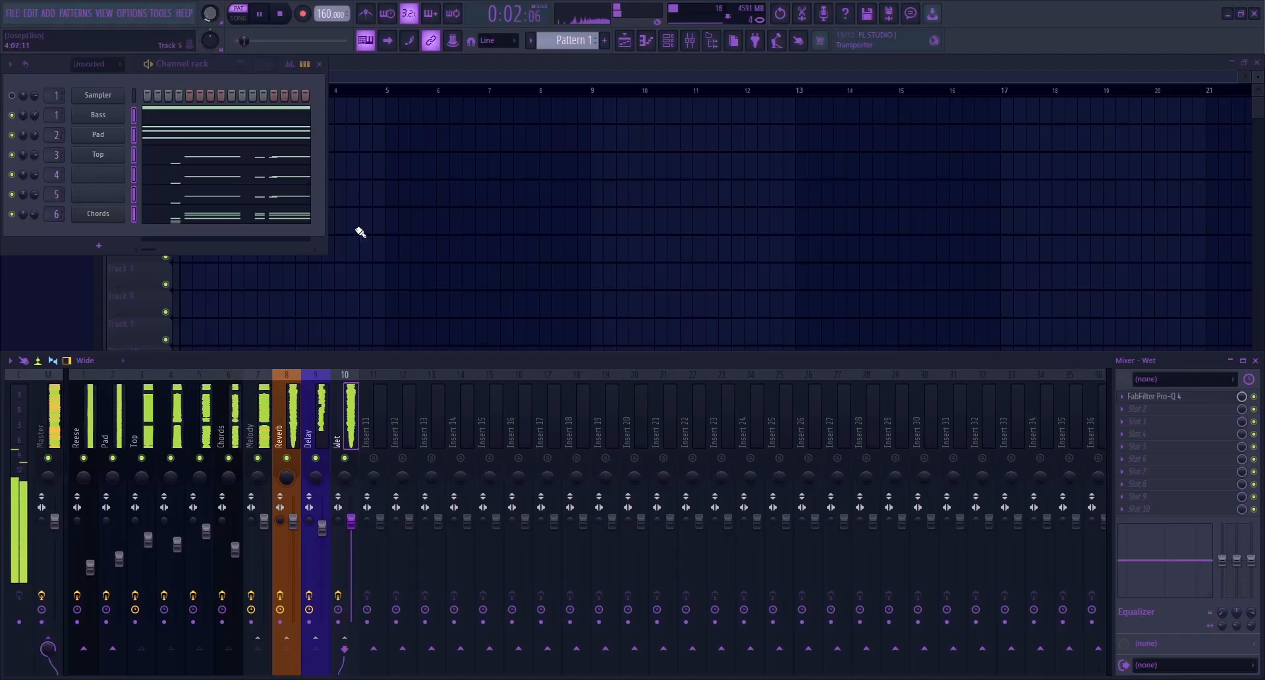
click(1178, 396)
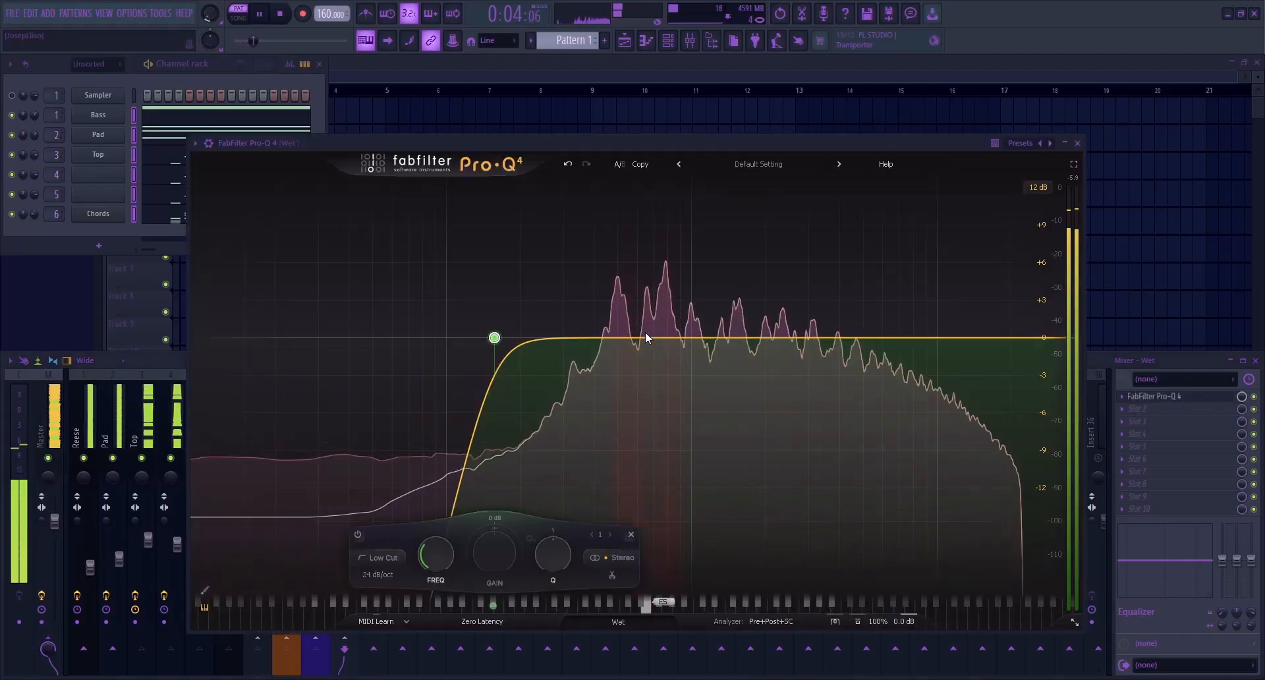
drag(645, 345, 651, 382)
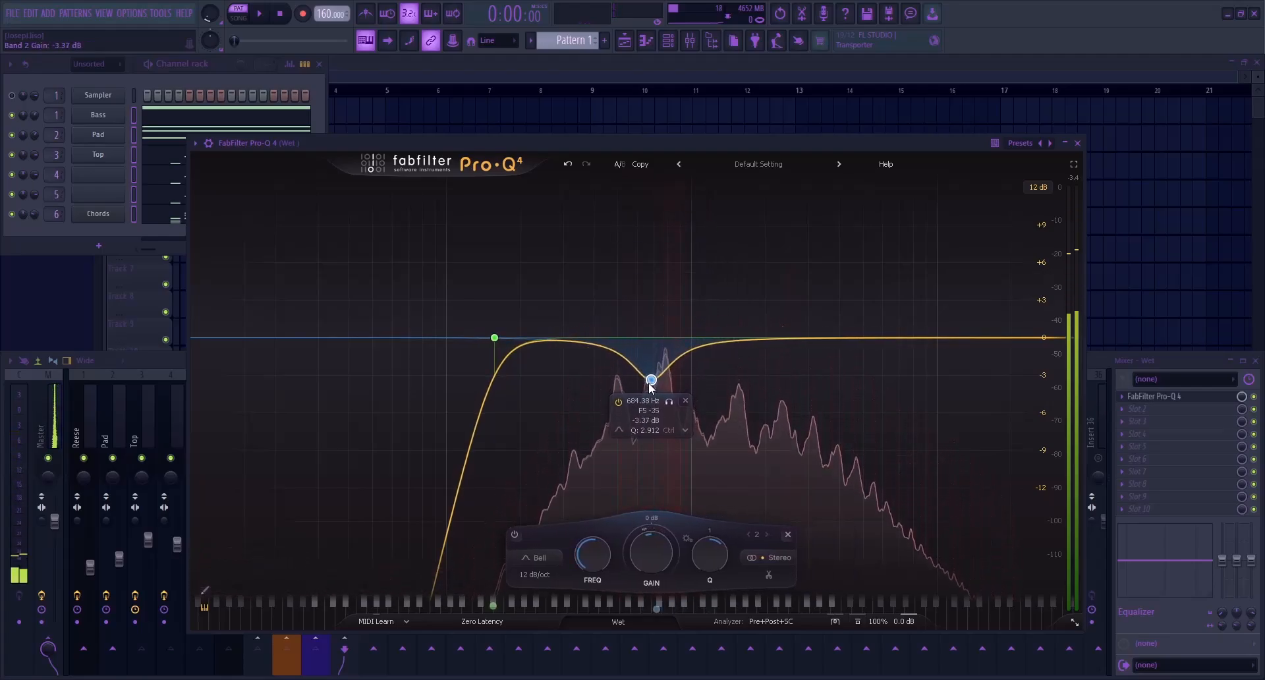
click(1078, 143)
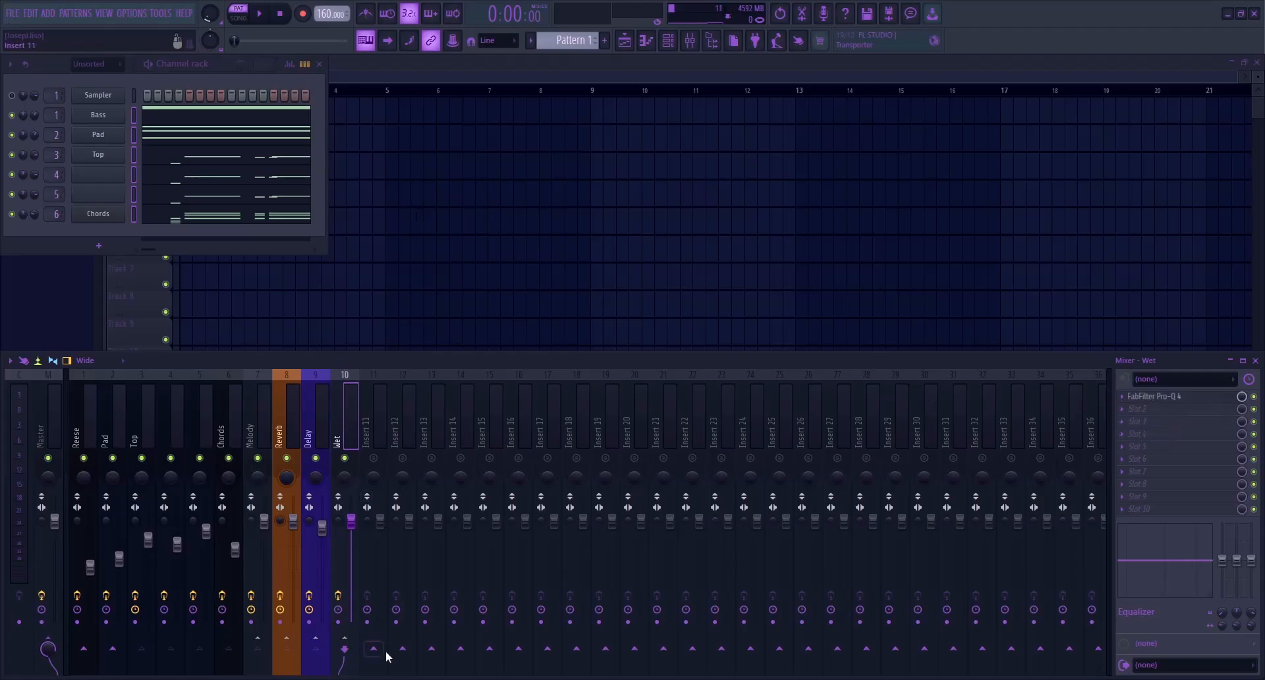
Rename mixer track 11 Melody Final and route the Wet and Melody tracks to it instead of the Master
click(374, 457)
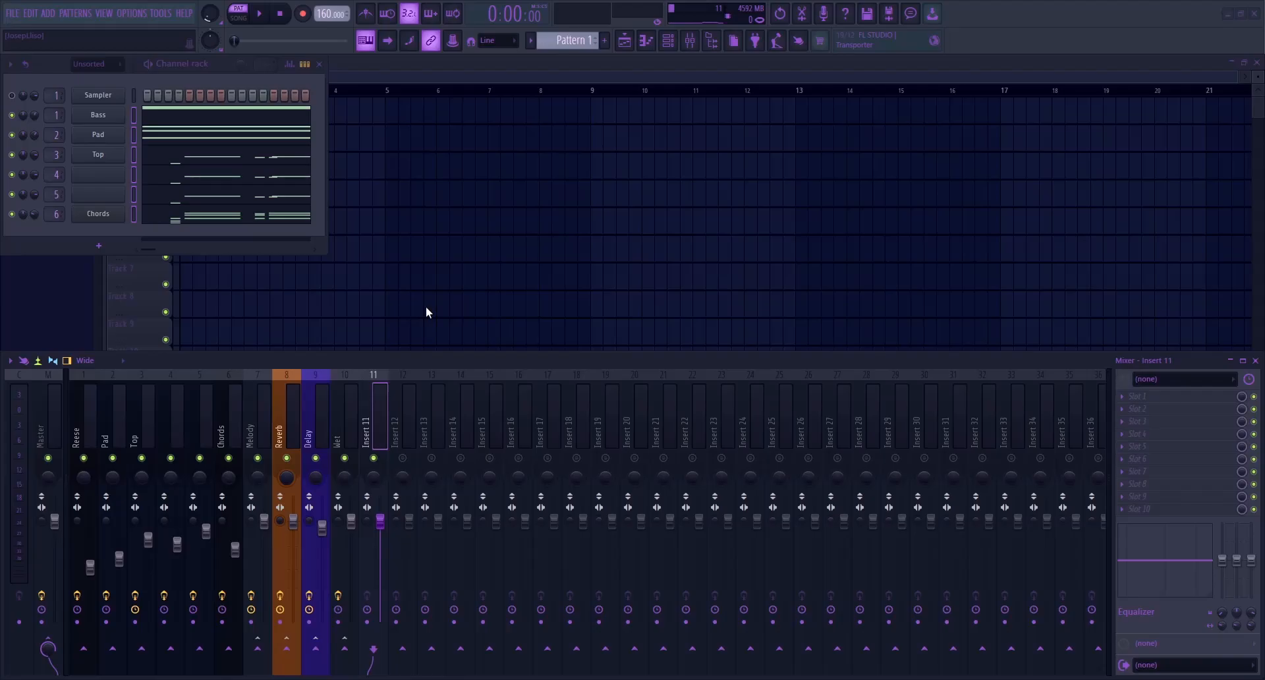
text(Melody Final)
key(Return)
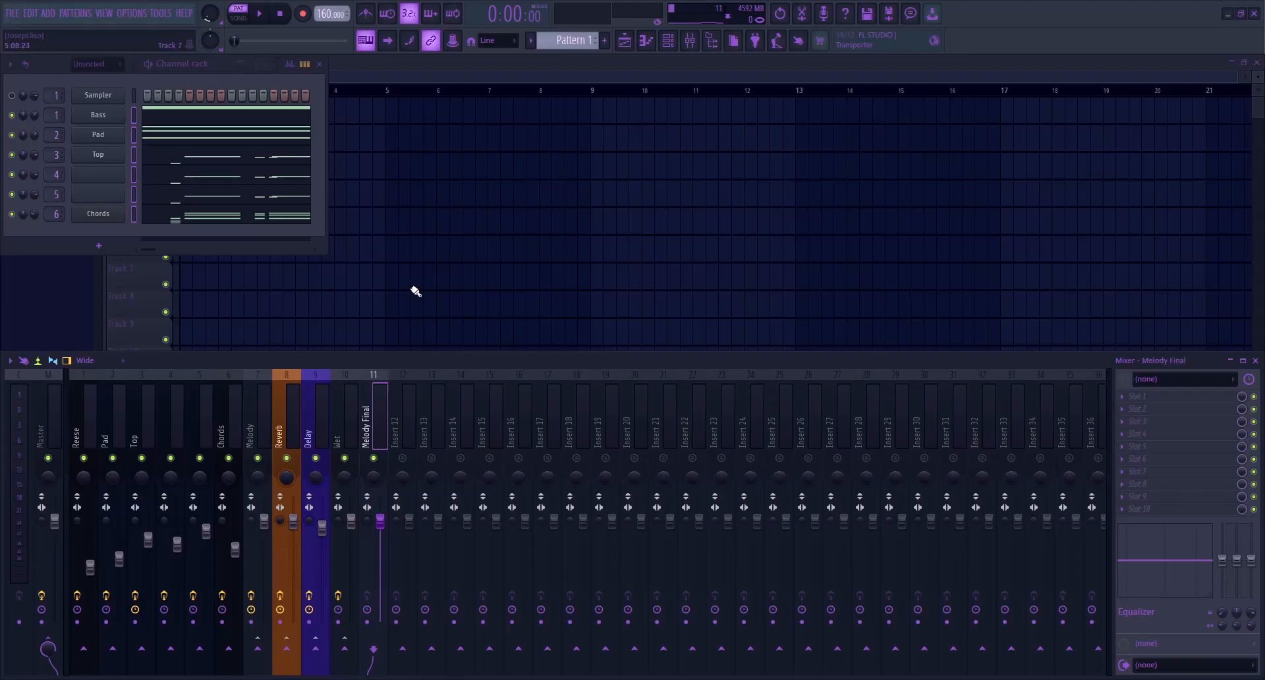
click(340, 540)
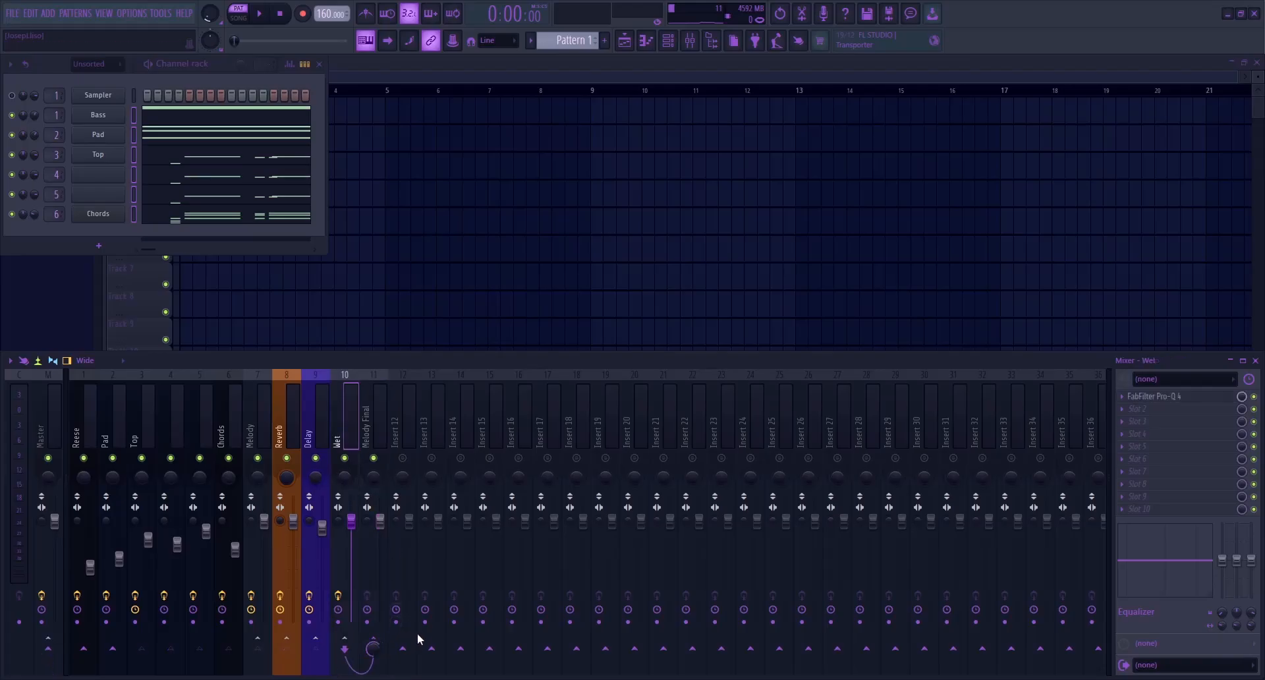
click(245, 433)
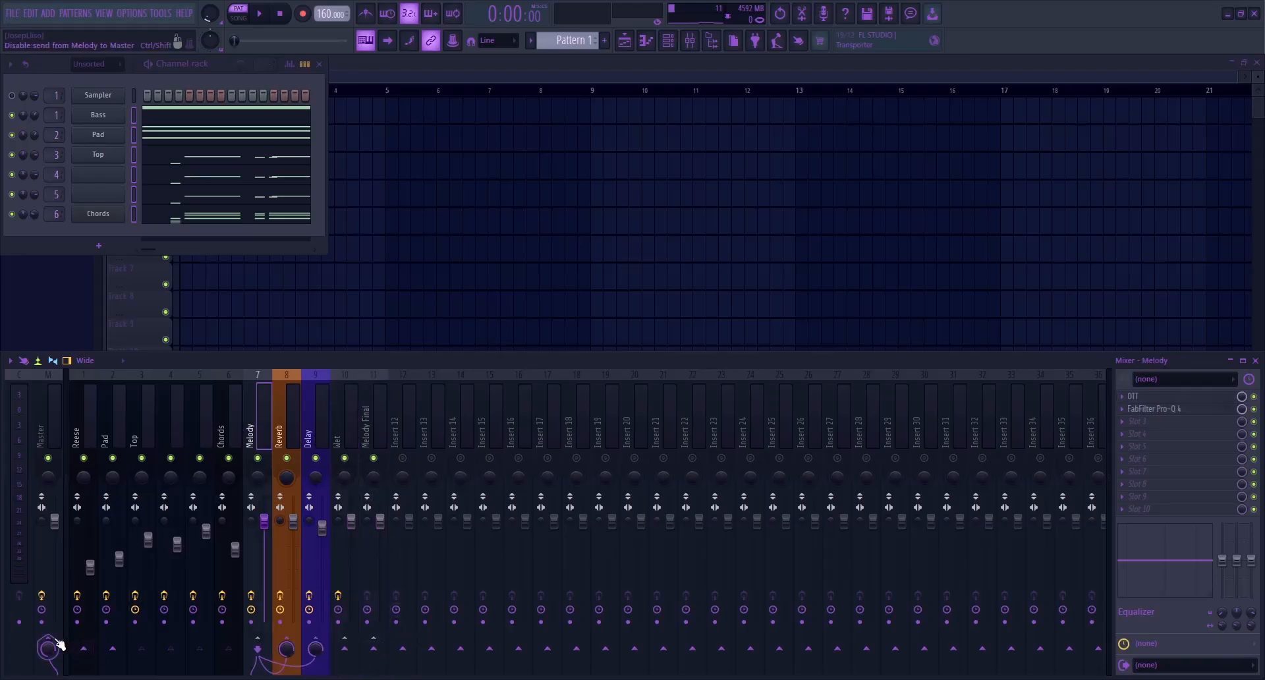
Load FabFilter Pro-Q 4 on the Melody Final track with a 24 dB/oct low cut at about 132 Hz
click(380, 413)
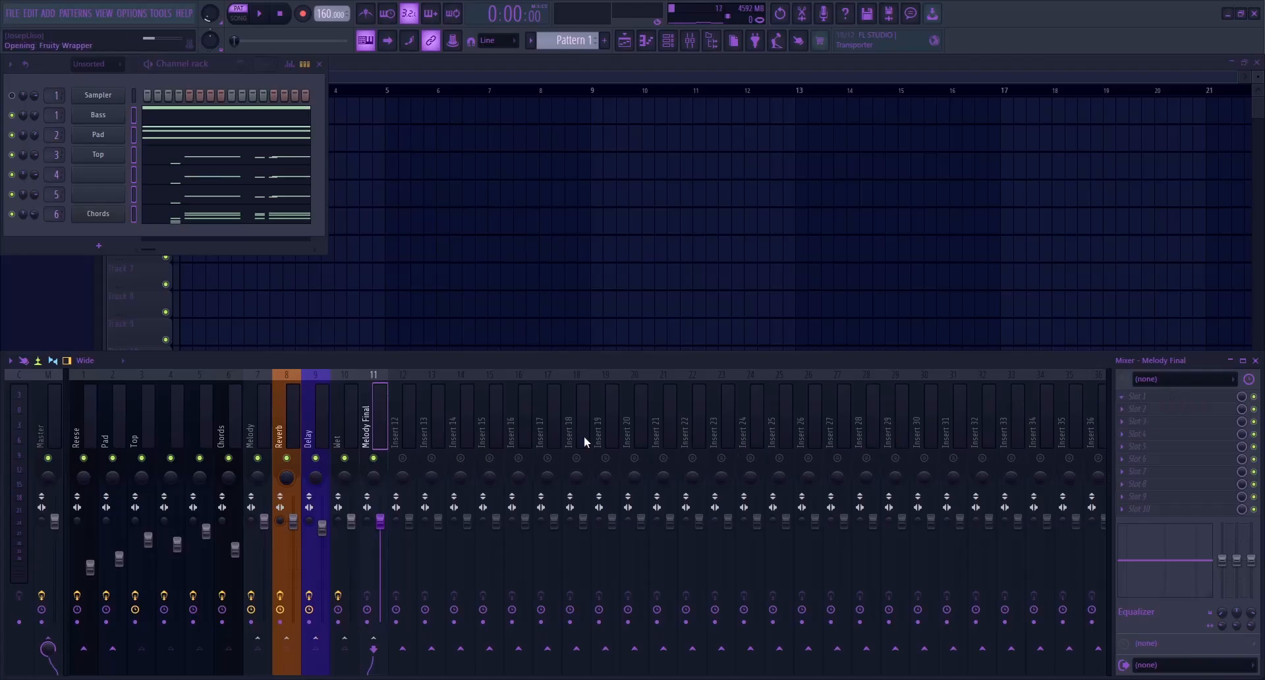
click(305, 336)
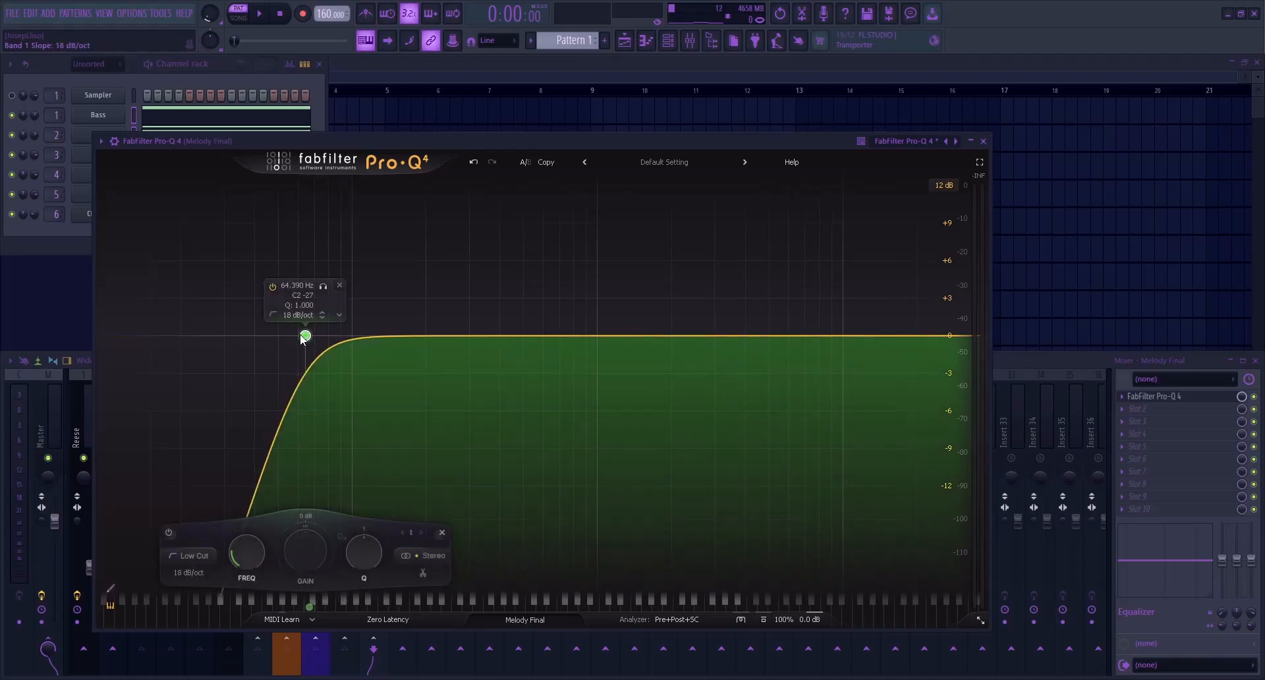
drag(300, 334, 362, 333)
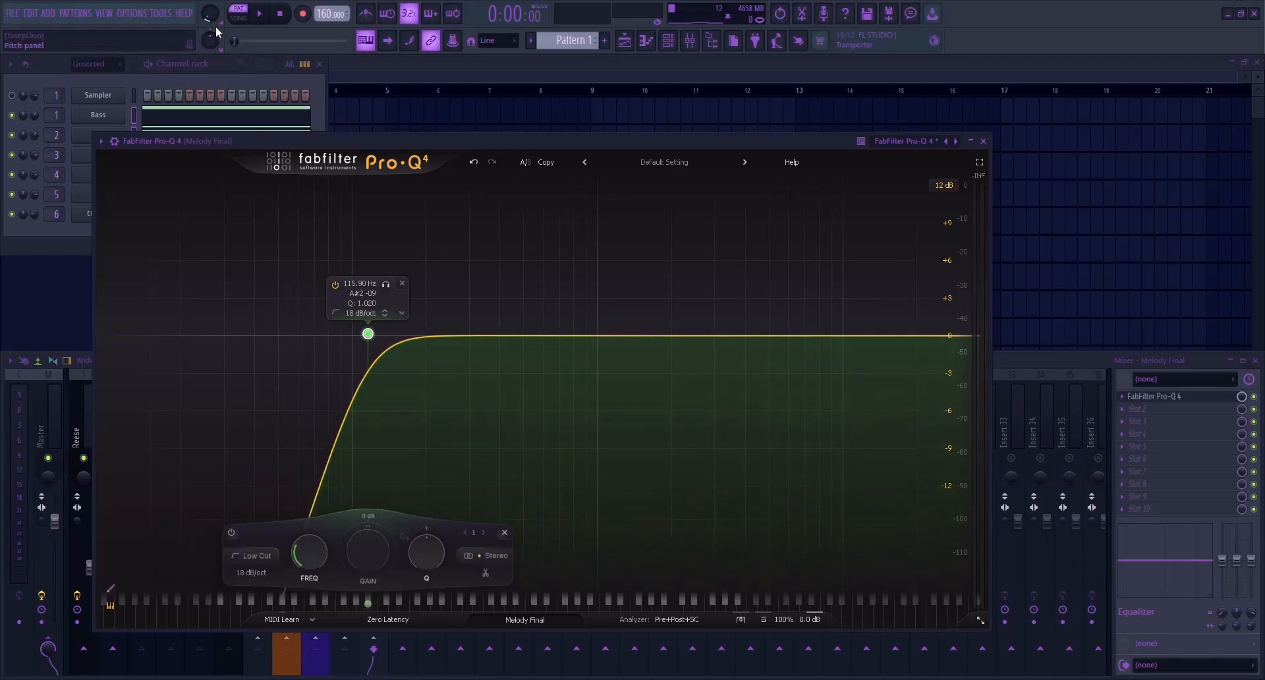
drag(368, 334, 383, 336)
key(Escape)
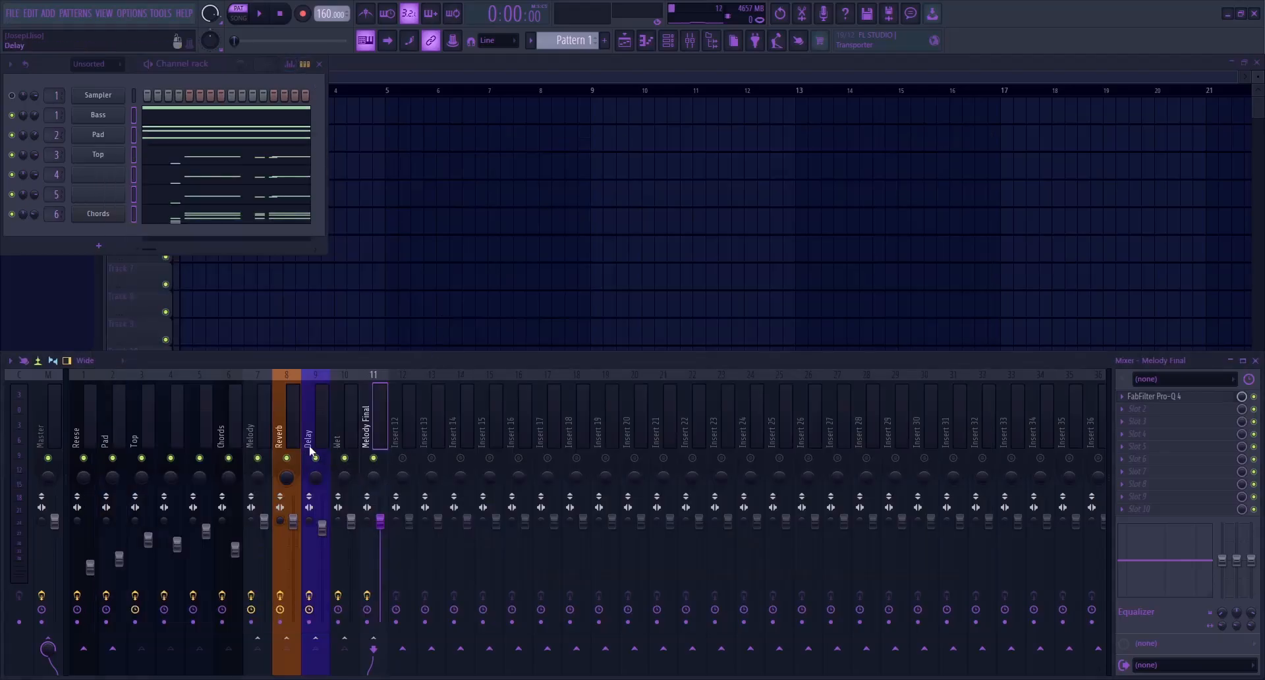
During playback, move the Melody Final low cut to about 147 Hz with a 30 dB/oct slope
key(space)
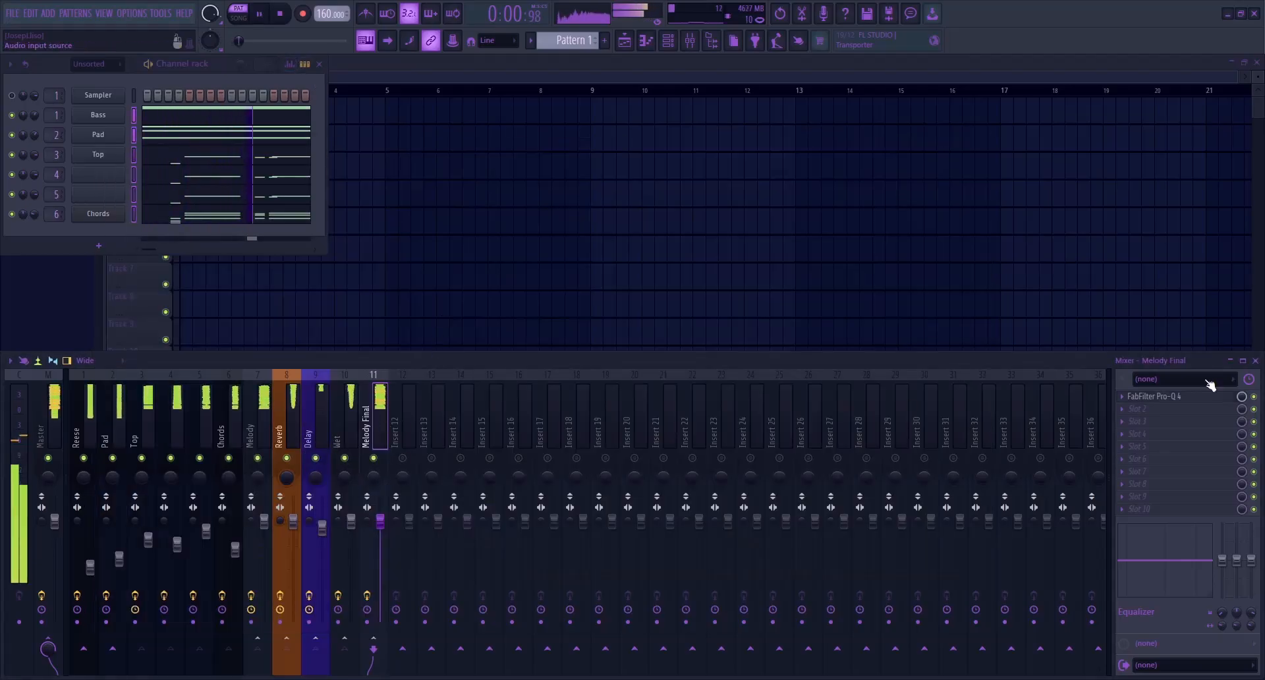
click(1186, 399)
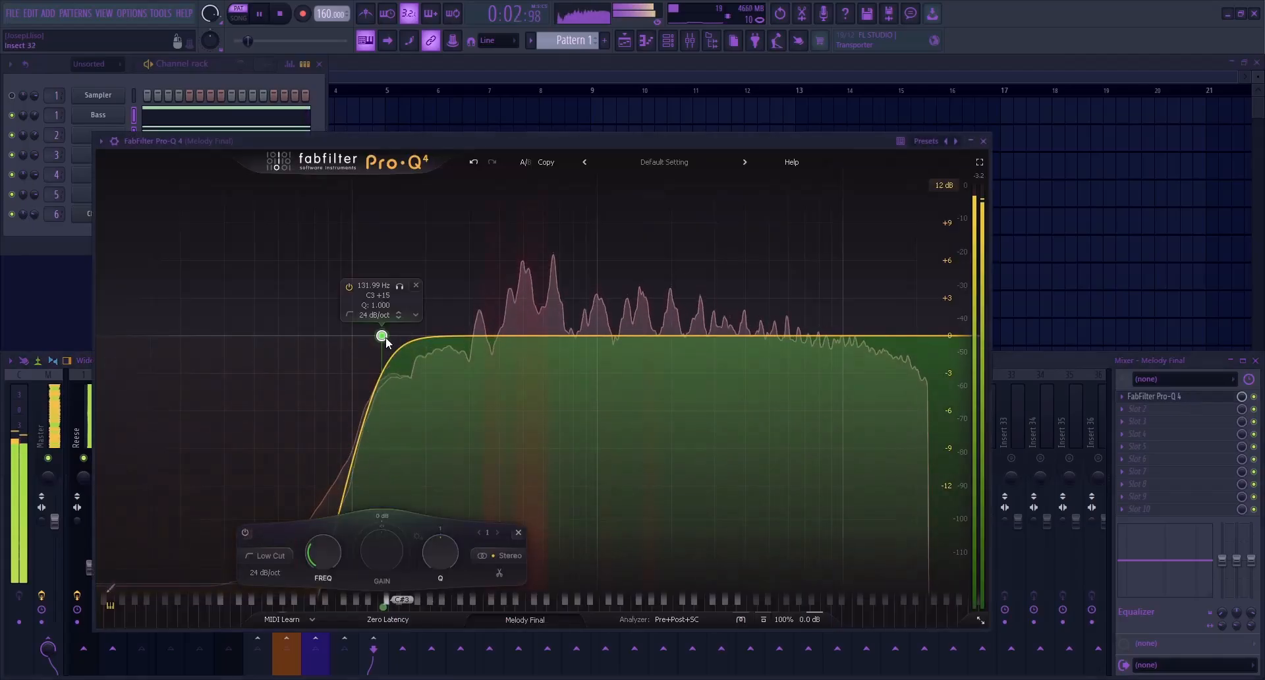
alt+shift+click(385, 340)
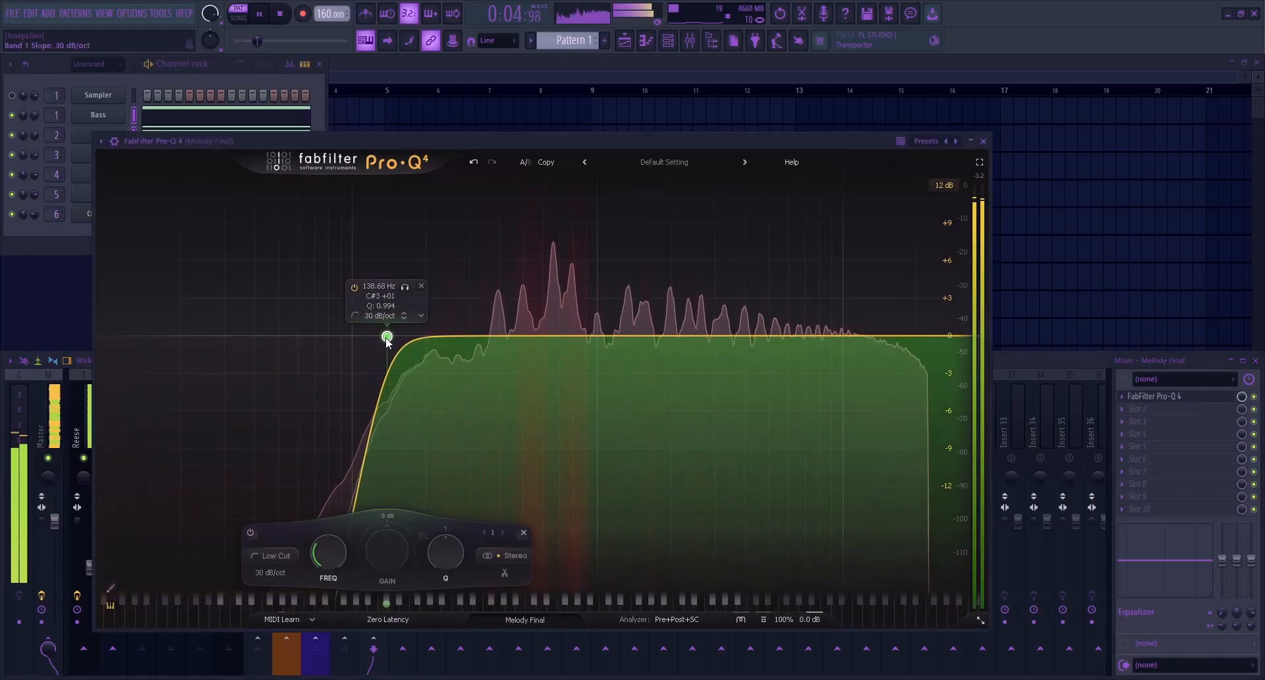
drag(384, 340, 393, 340)
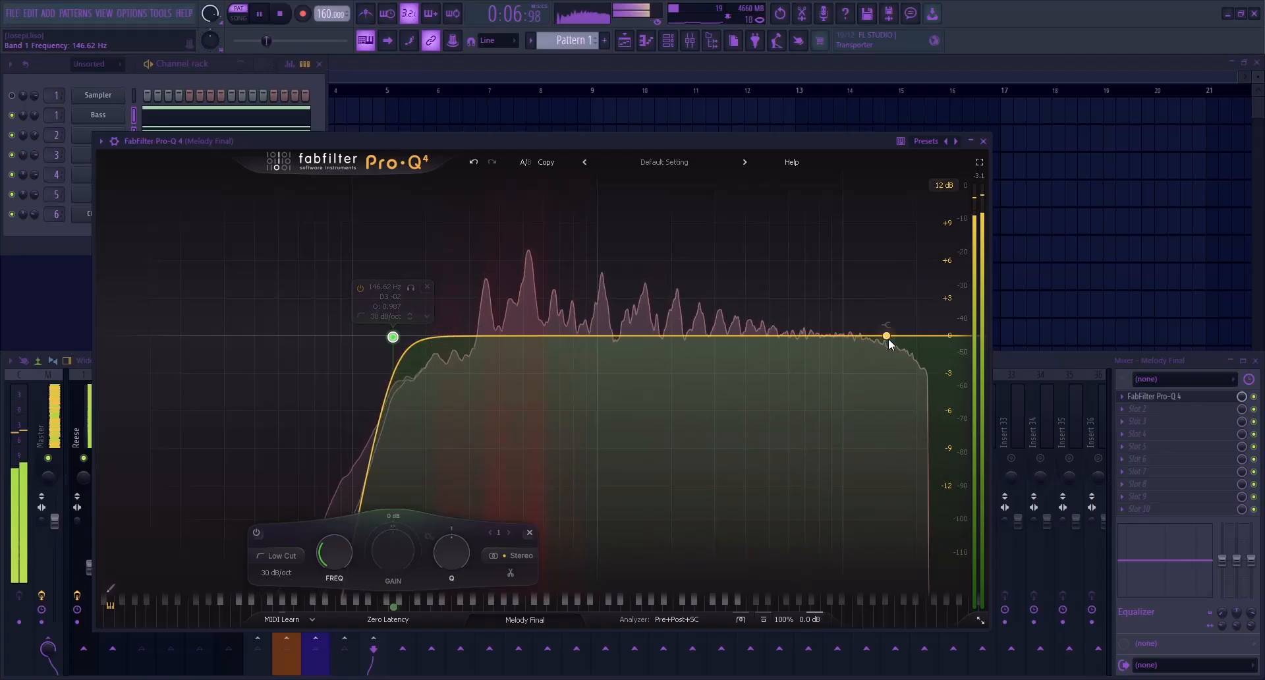
Add a high shelf of about +1.6 dB near 8.1 kHz with Q 0.489 on Melody Final, close the equalizer, and stop playback
click(827, 324)
scroll(827, 326, down, 4)
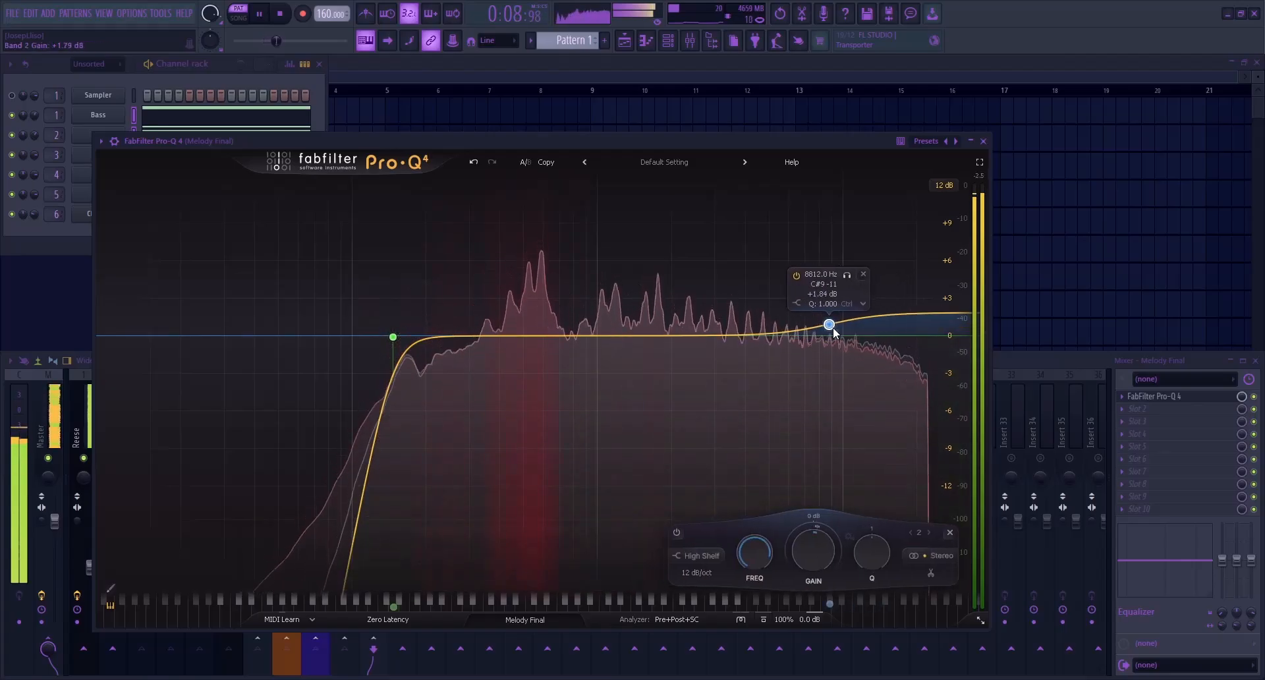
scroll(824, 328, down, 2)
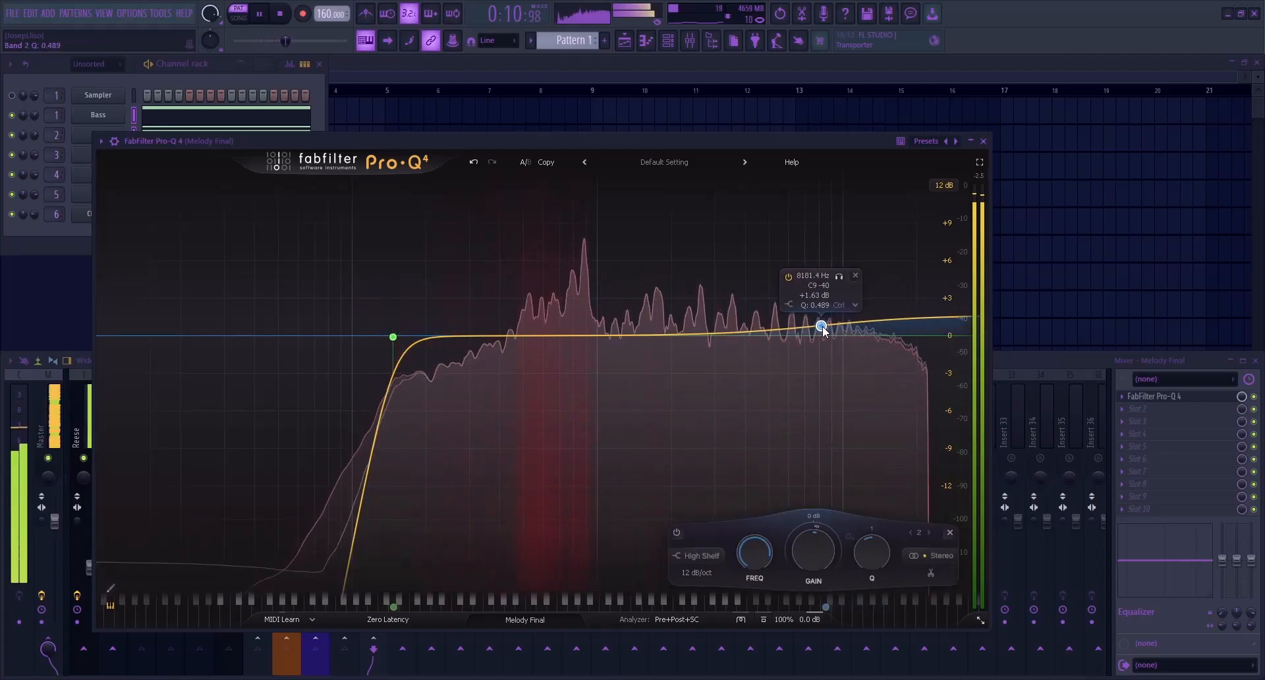
key(F9)
key(Escape)
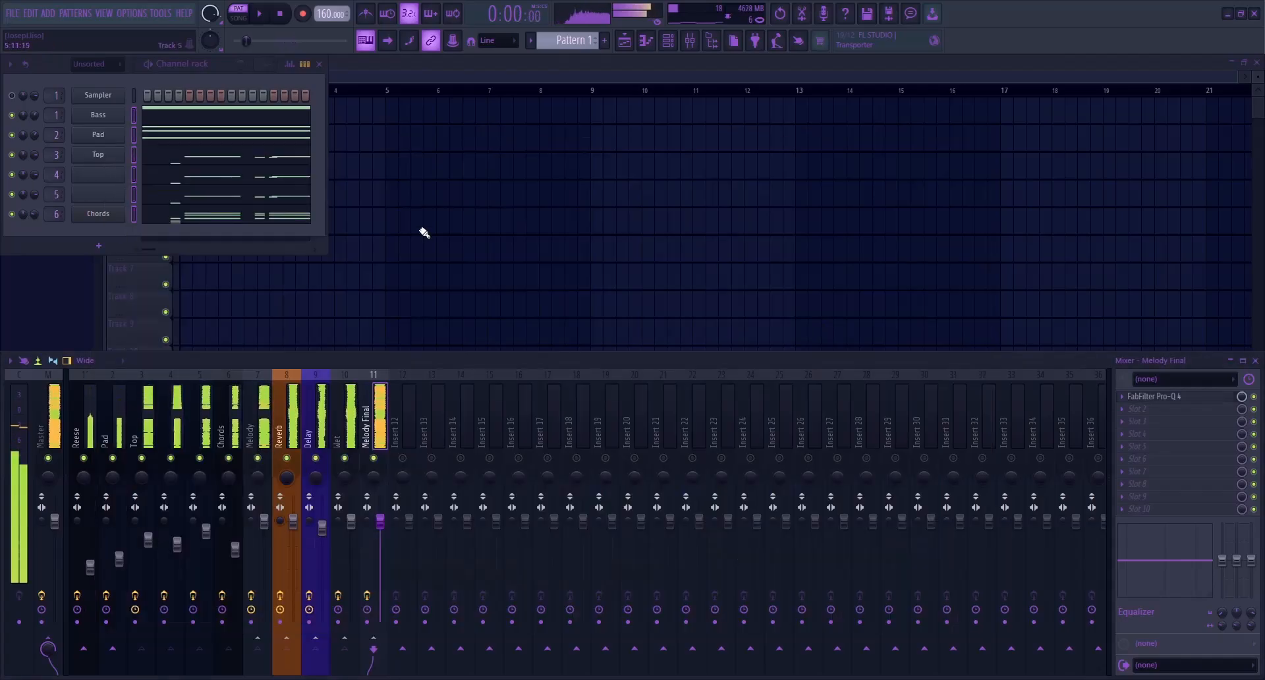
click(280, 15)
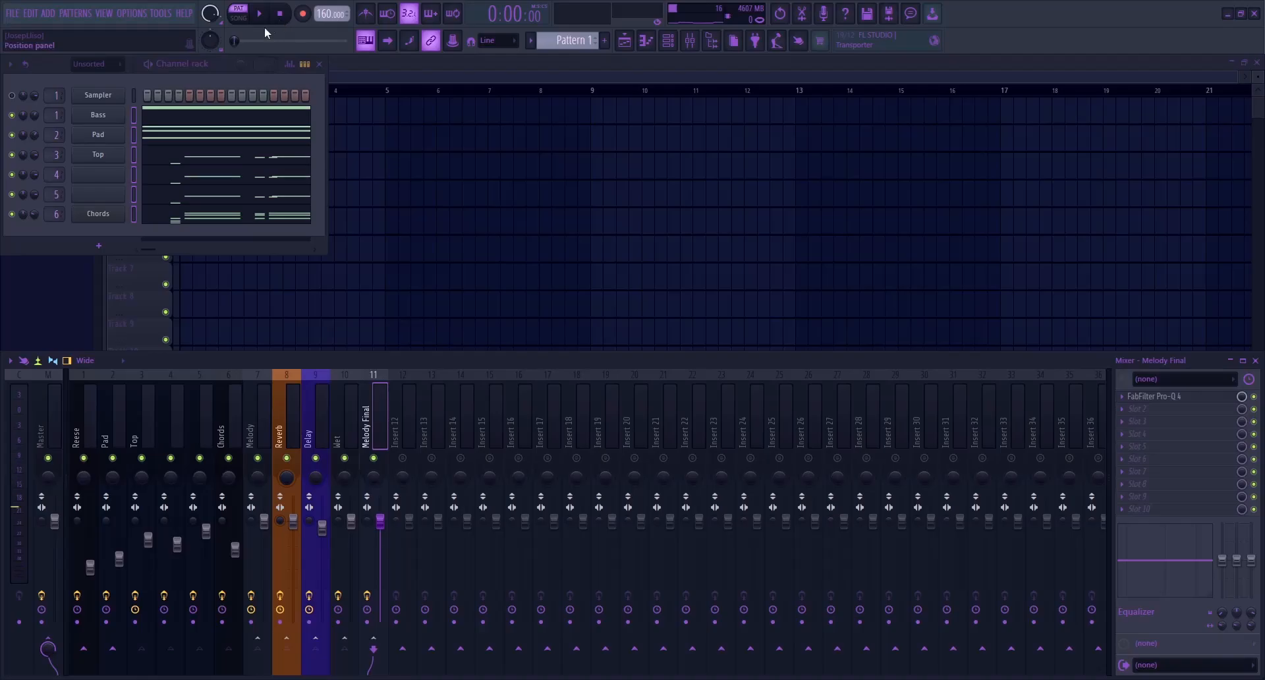
Place Pattern 1 on playlist Track 2 starting at bar 1
drag(450, 136, 197, 142)
scroll(375, 182, down, 3)
click(418, 222)
right_click(420, 225)
Move the Top through Chords notes into Pattern 3 and the Pad notes into Pattern 2, keeping only the Bass in Pattern 1
key(F6)
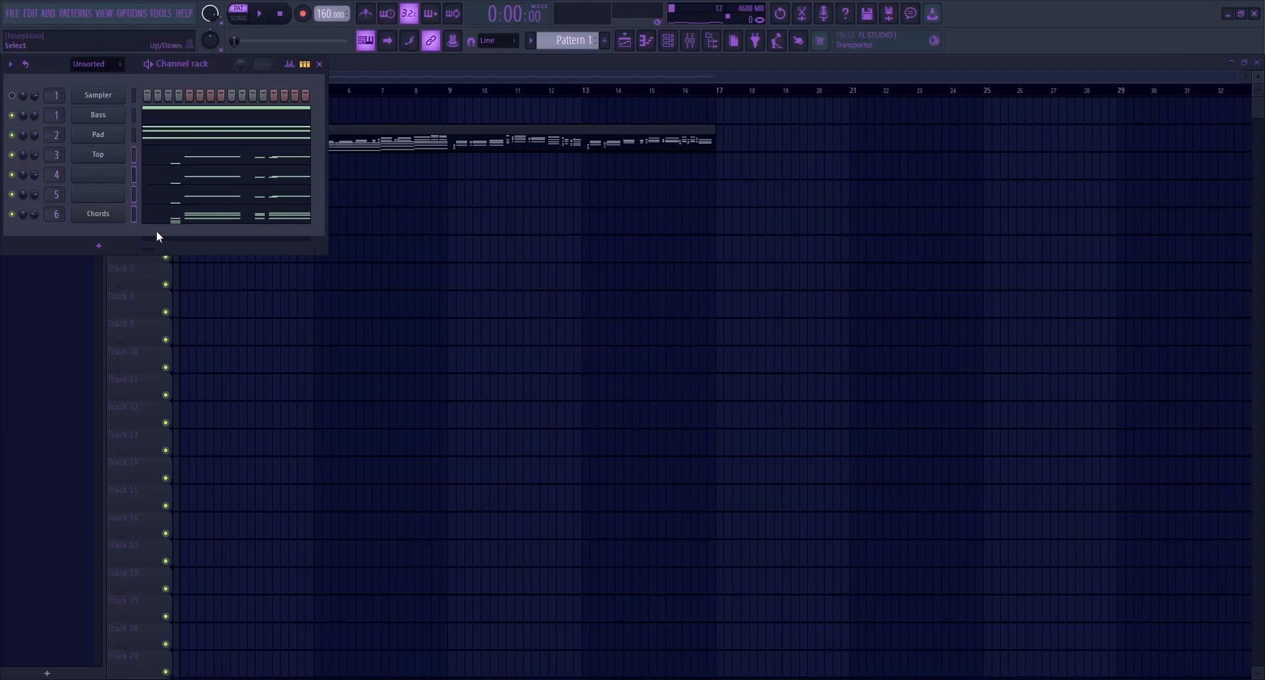
key(ctrl+x)
scroll(567, 45, up, 1)
scroll(570, 43, down, 1)
scroll(586, 46, down, 1)
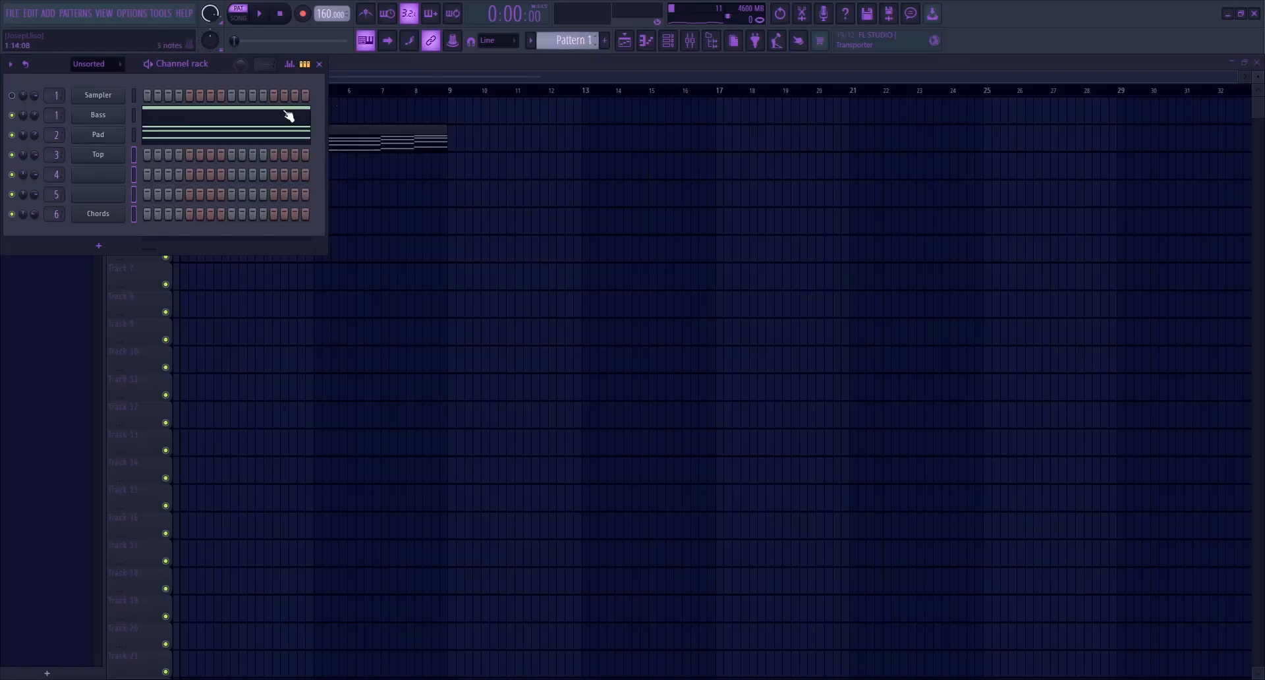
scroll(568, 38, up, 1)
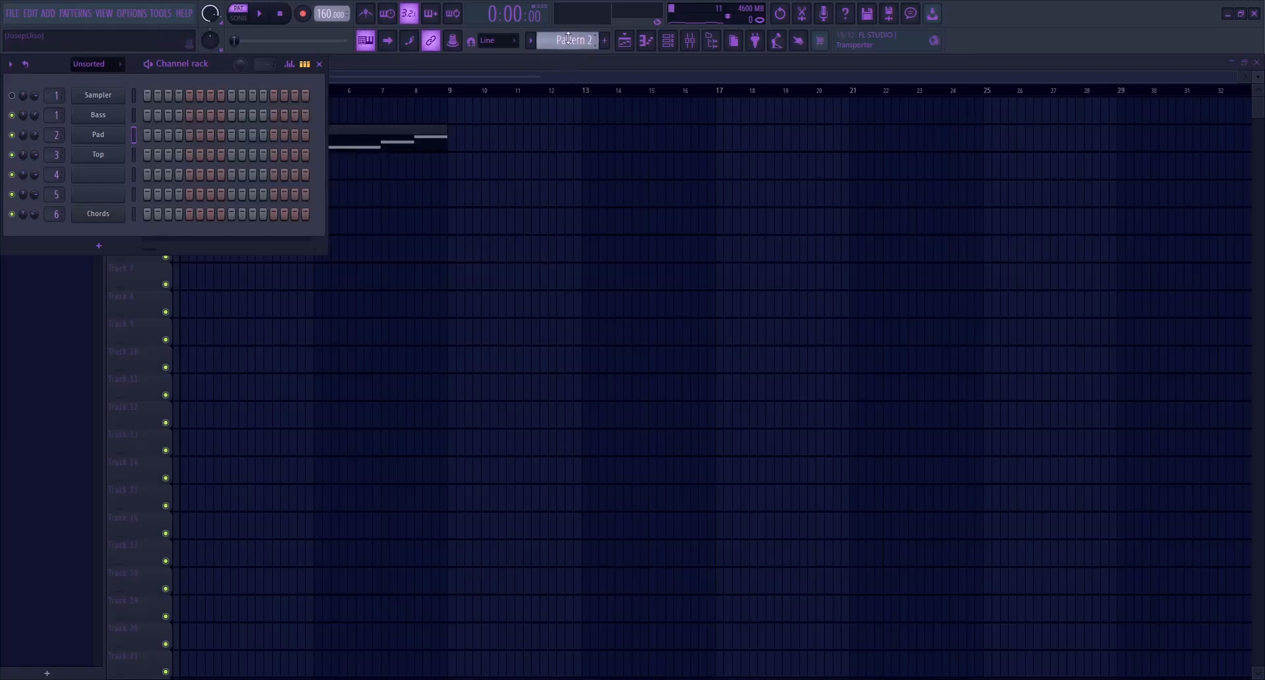
key(F6)
Place Pattern 2 on Track 3 and Pattern 3 on Track 4 of the playlist, both starting at bar 1
click(232, 141)
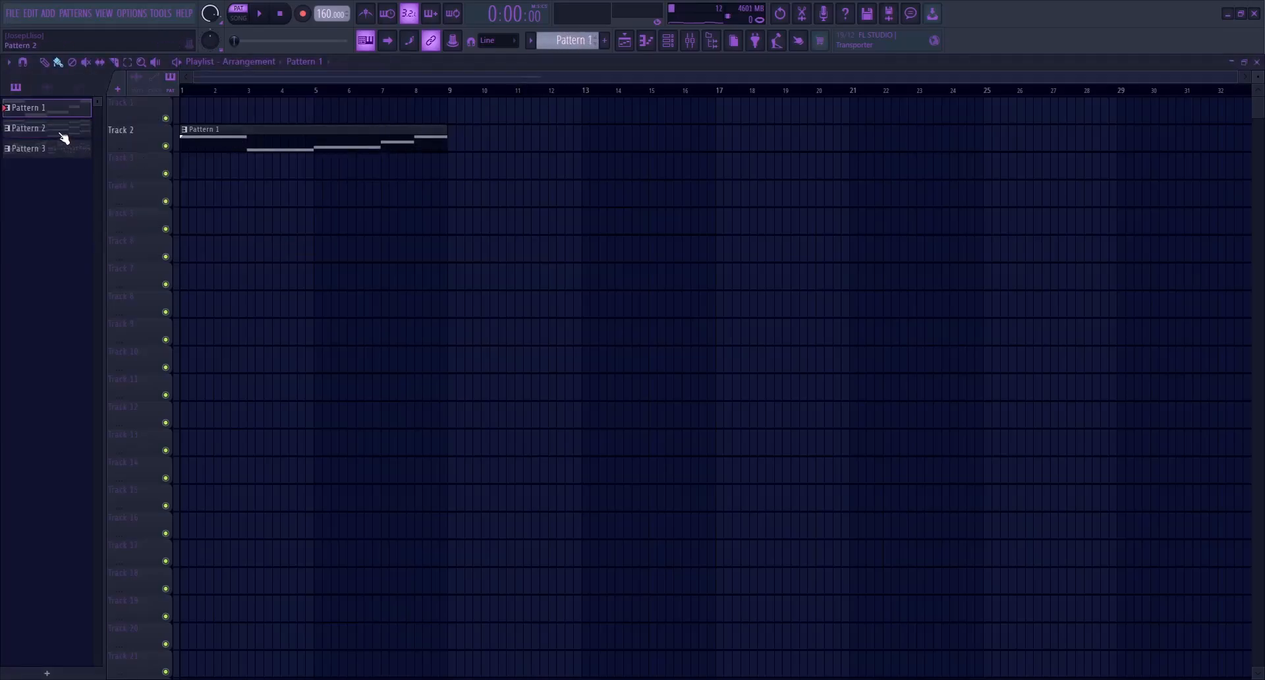
click(51, 149)
drag(182, 166, 182, 167)
Duplicate the Pattern 1 and Pattern 2 clips at bar 9 to match the length of Pattern 3
drag(251, 110, 319, 225)
mouse_move(287, 139)
mouse_down()
mouse_move(949, 139)
mouse_move(824, 136)
mouse_move(924, 163)
mouse_move(303, 139)
mouse_up()
key(ctrl+b)
click(721, 91)
key(ctrl+a)
click(183, 91)
click(601, 335)
right_click(602, 336)
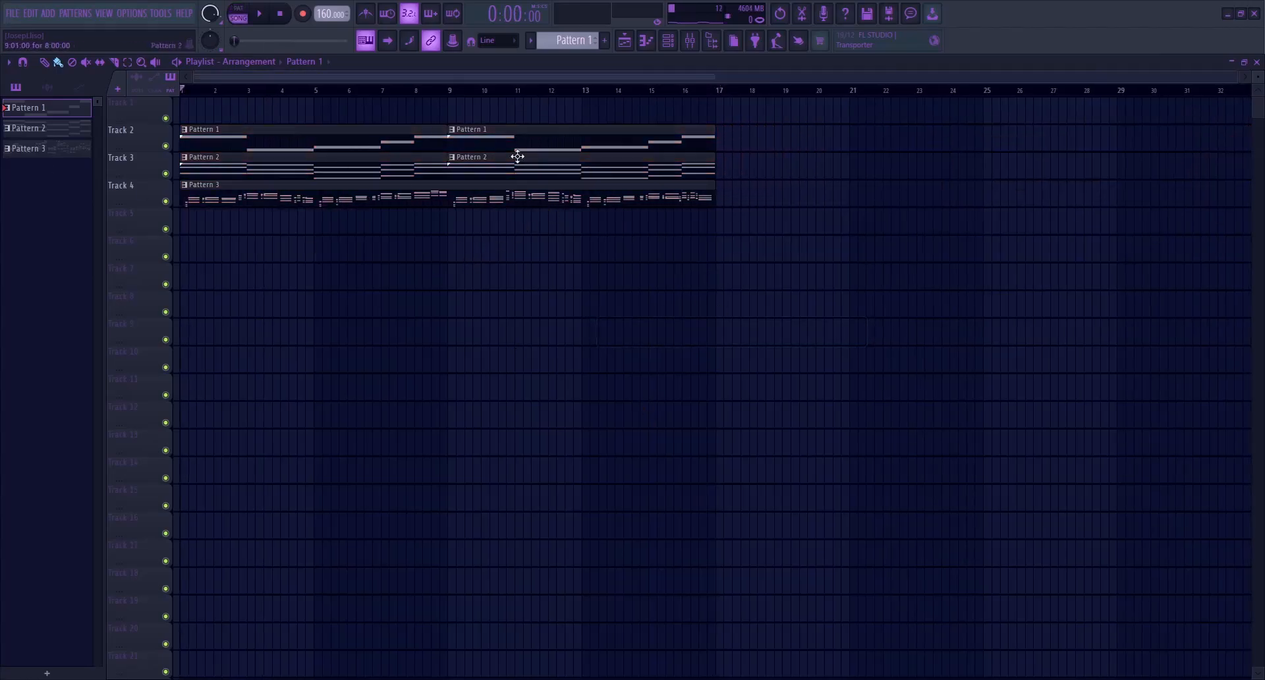
Play back the playlist arrangement in song mode and stop it
drag(269, 146, 683, 176)
click(623, 346)
key(space)
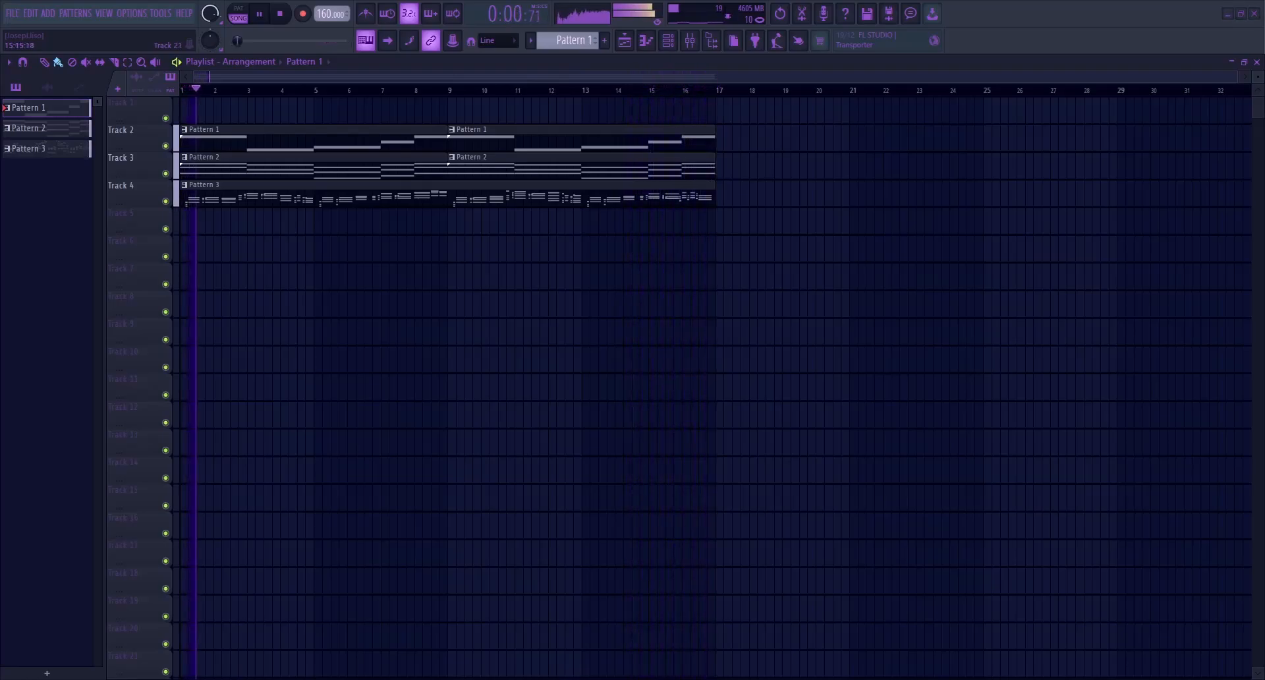
key(space)
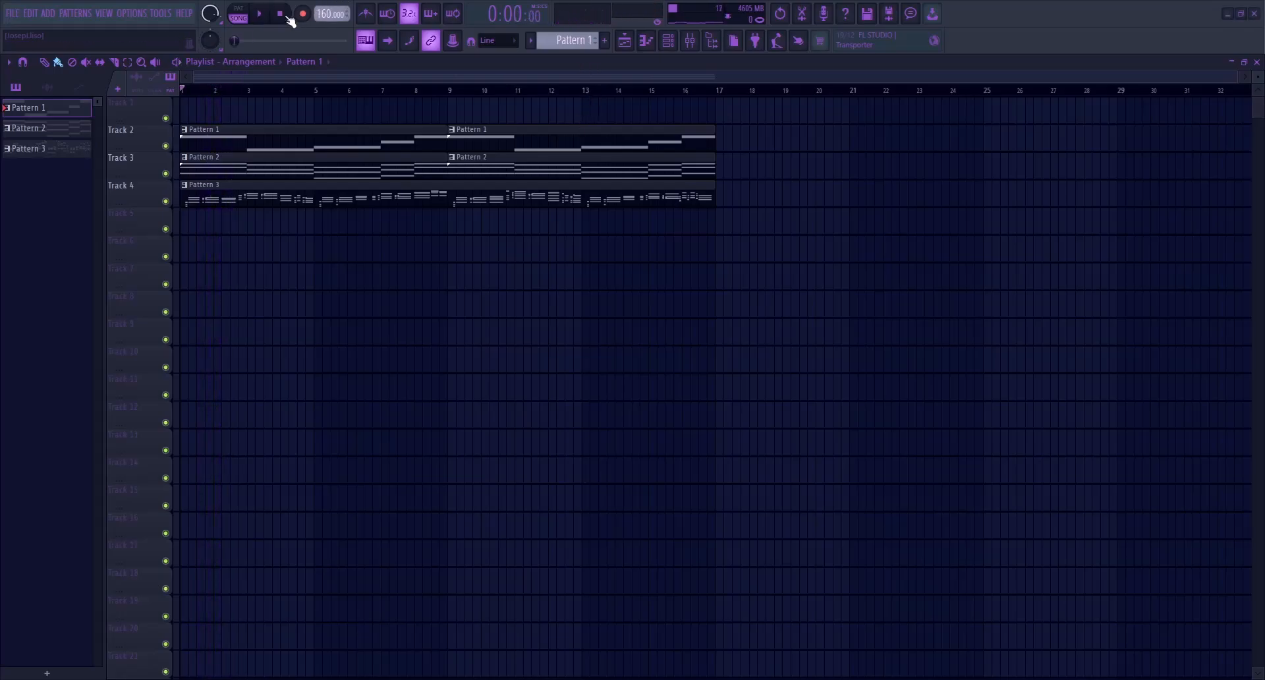
Add a Sylenth1 channel with the Chords notes to Pattern 3 and load the CH - Heady Chords preset
click(311, 192)
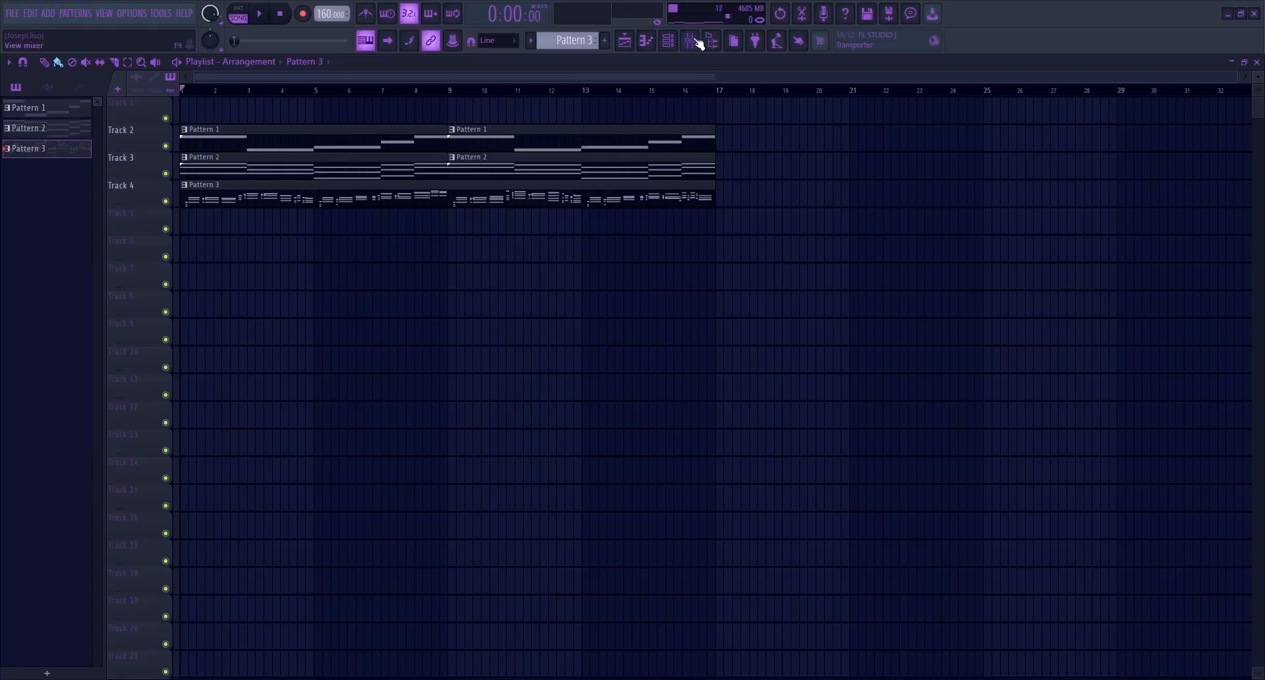
click(667, 40)
click(135, 216)
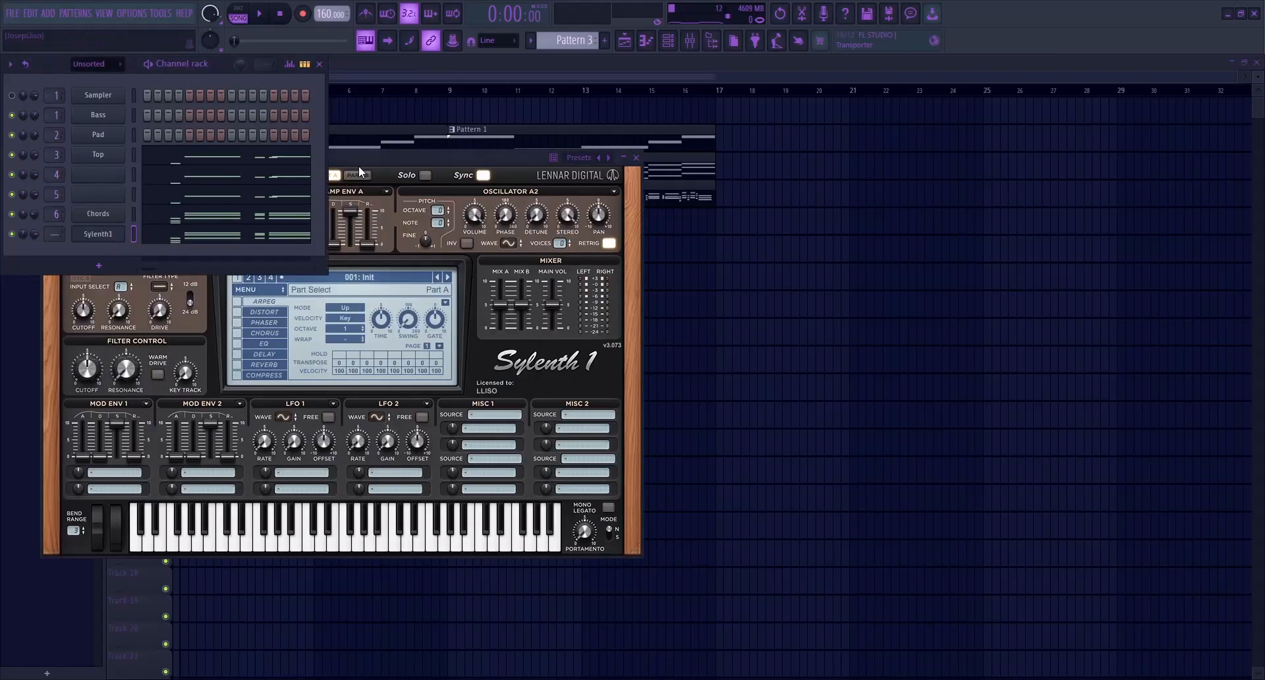
click(501, 216)
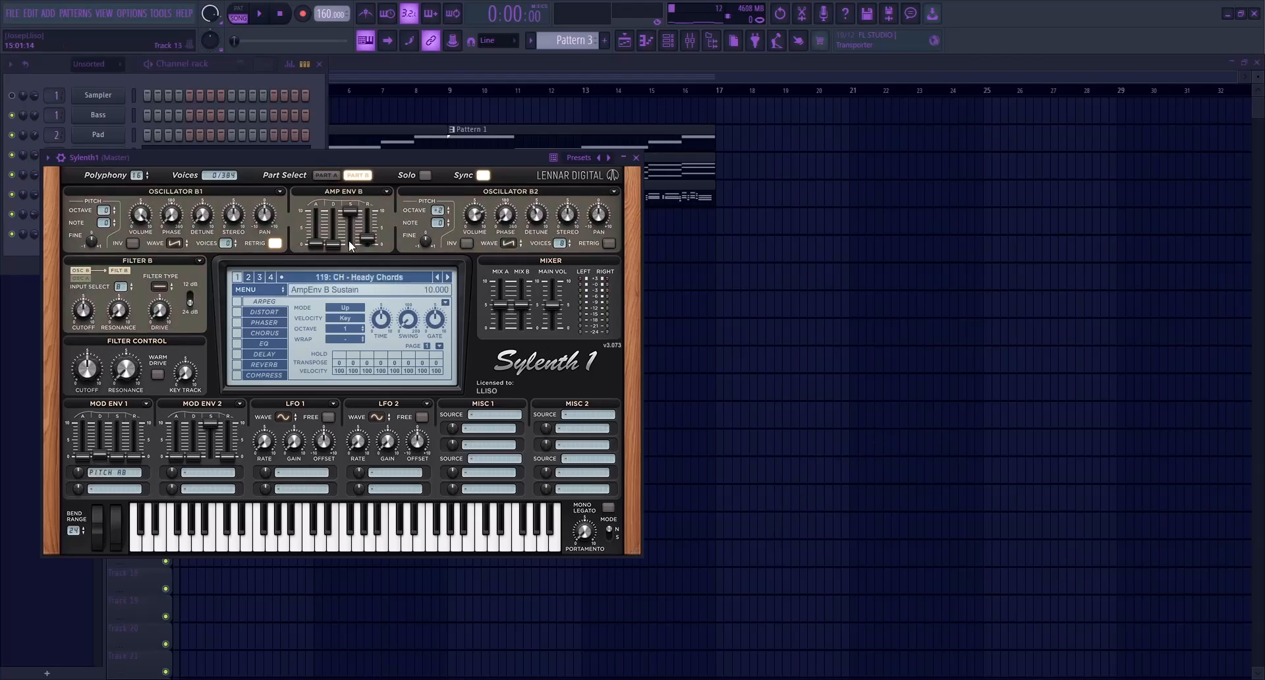
Route the new Sylenth1 channel to its own mixer track and move that track to insert 7, beside Chords
key(Escape)
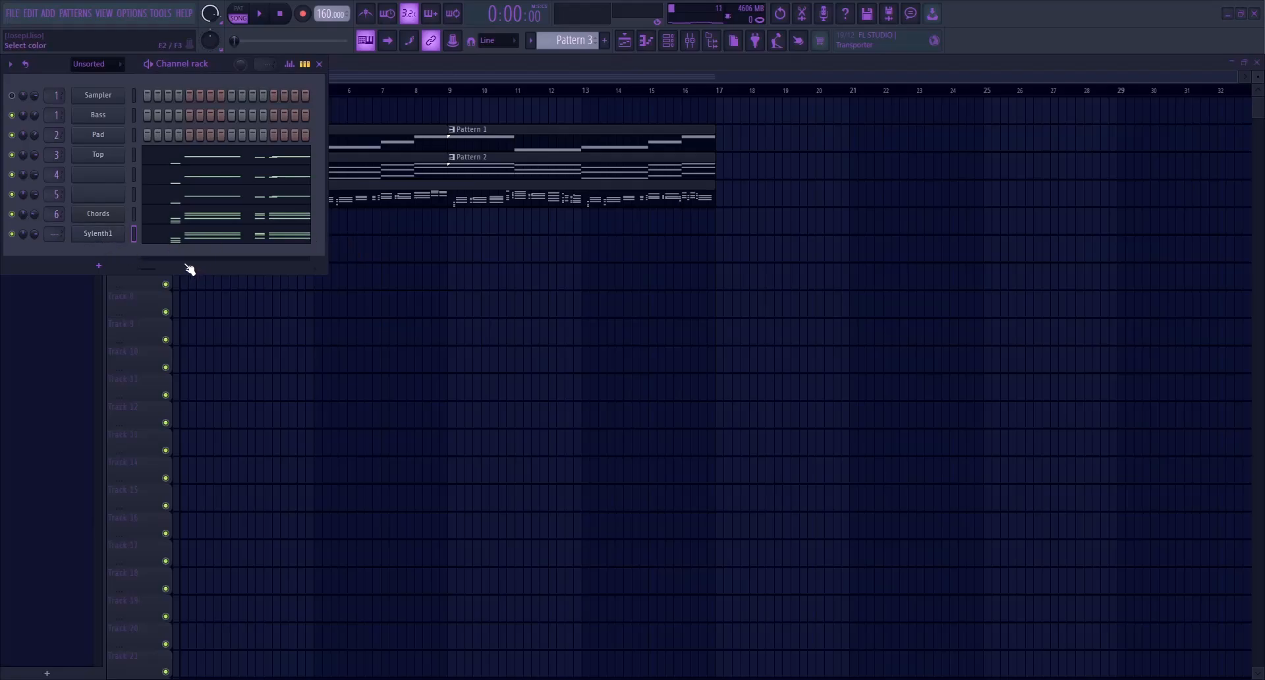
key(F6)
click(690, 40)
click(402, 421)
key(ctrl+l)
key(alt+Left)
key(alt+Left)
key(alt+Left)
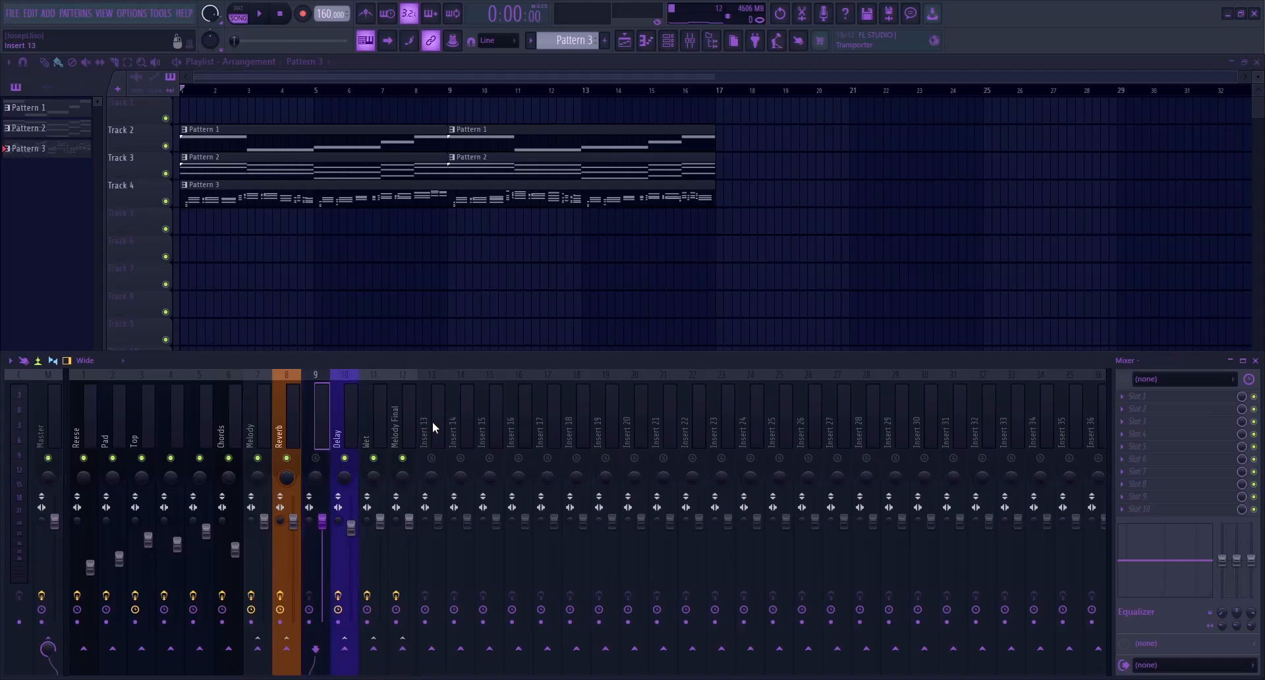
key(alt+Left)
key(alt+Left)
Lower the fader of insert 7, route it only to the Melody track, and start song playback
click(258, 458)
drag(264, 522, 265, 568)
right_click(286, 649)
click(324, 629)
key(space)
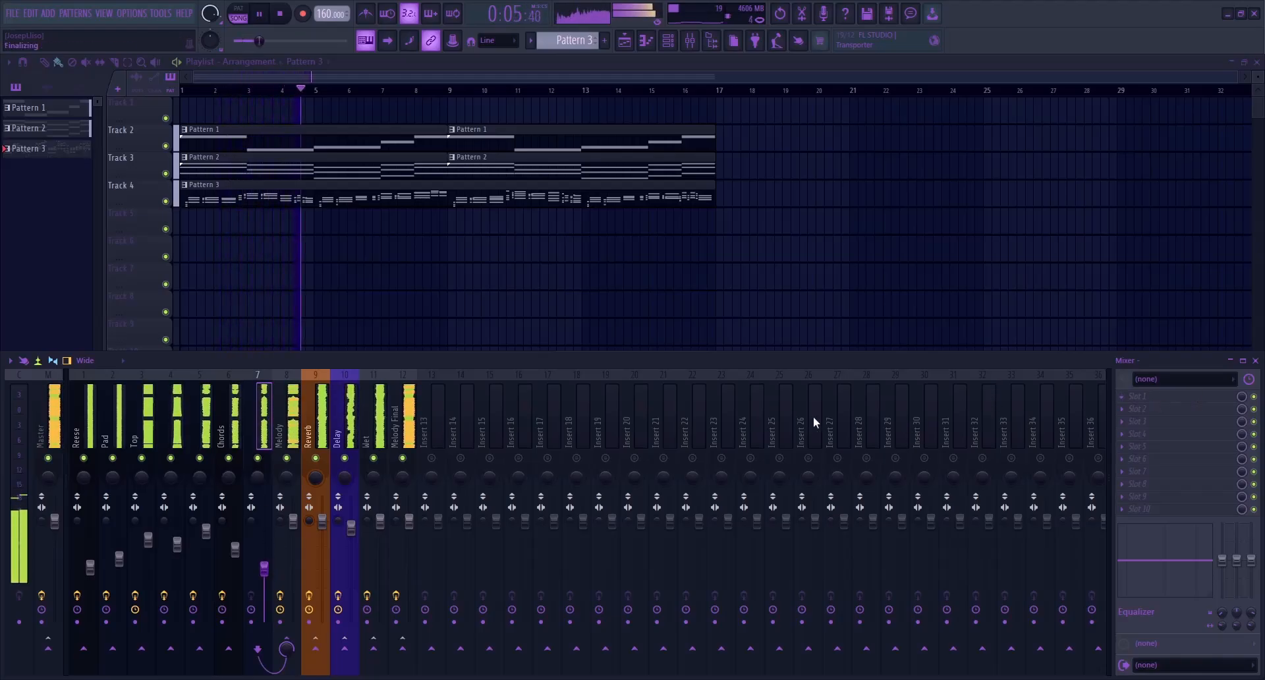
Add FabFilter Pro-Q 4 to insert 7 with a 24 dB/oct low cut at about 208 Hz
click(859, 430)
drag(303, 316, 346, 323)
ctrl+alt+click(286, 319)
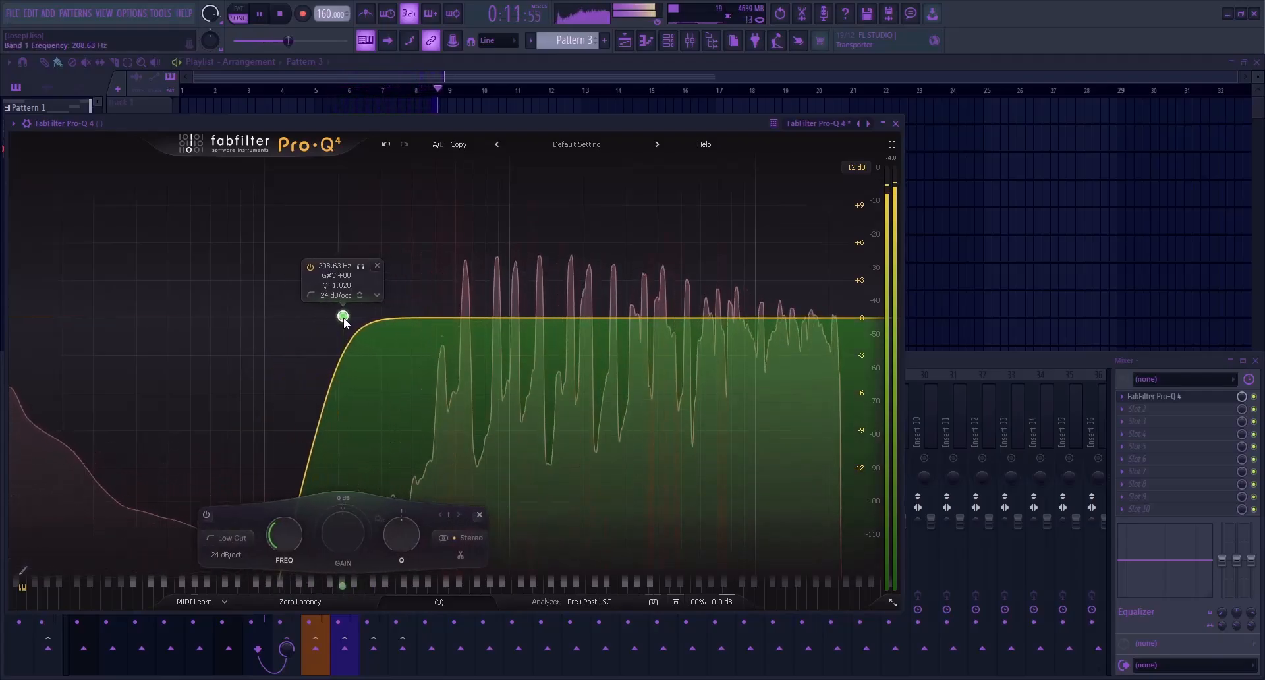
key(space)
key(Escape)
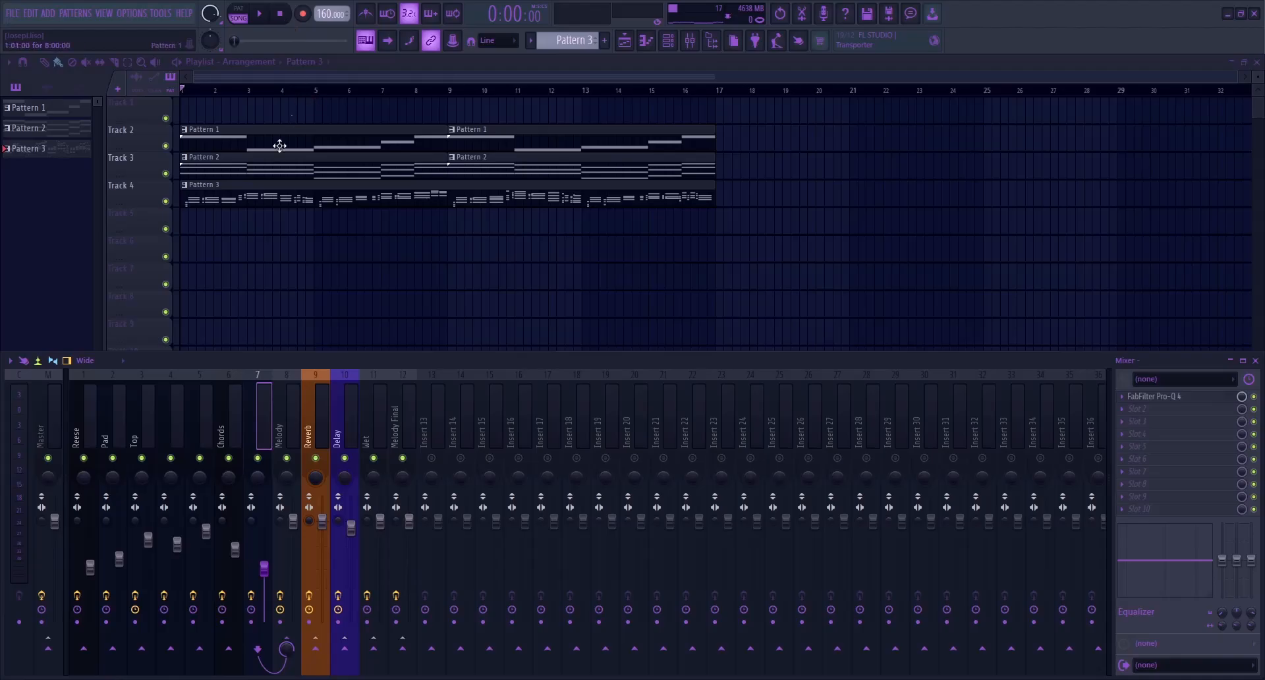
Check the mixer tracks around Chords and play back the playlist arrangement in song mode
click(238, 421)
click(210, 425)
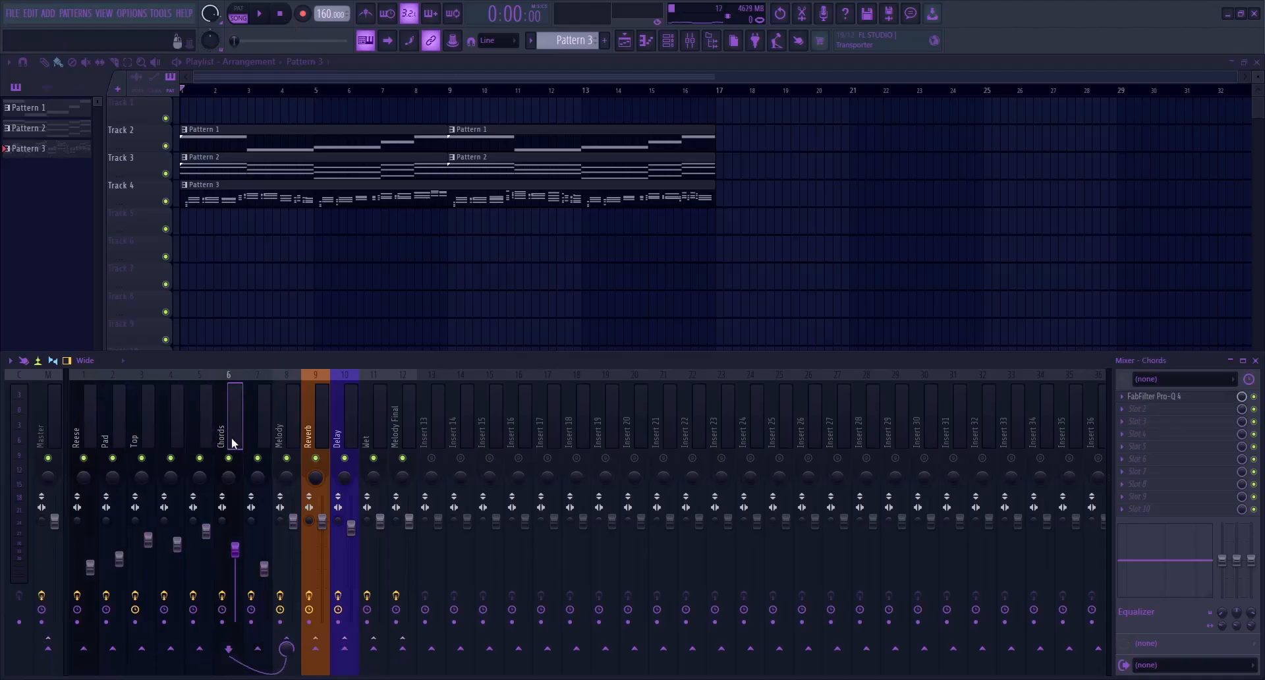
click(254, 436)
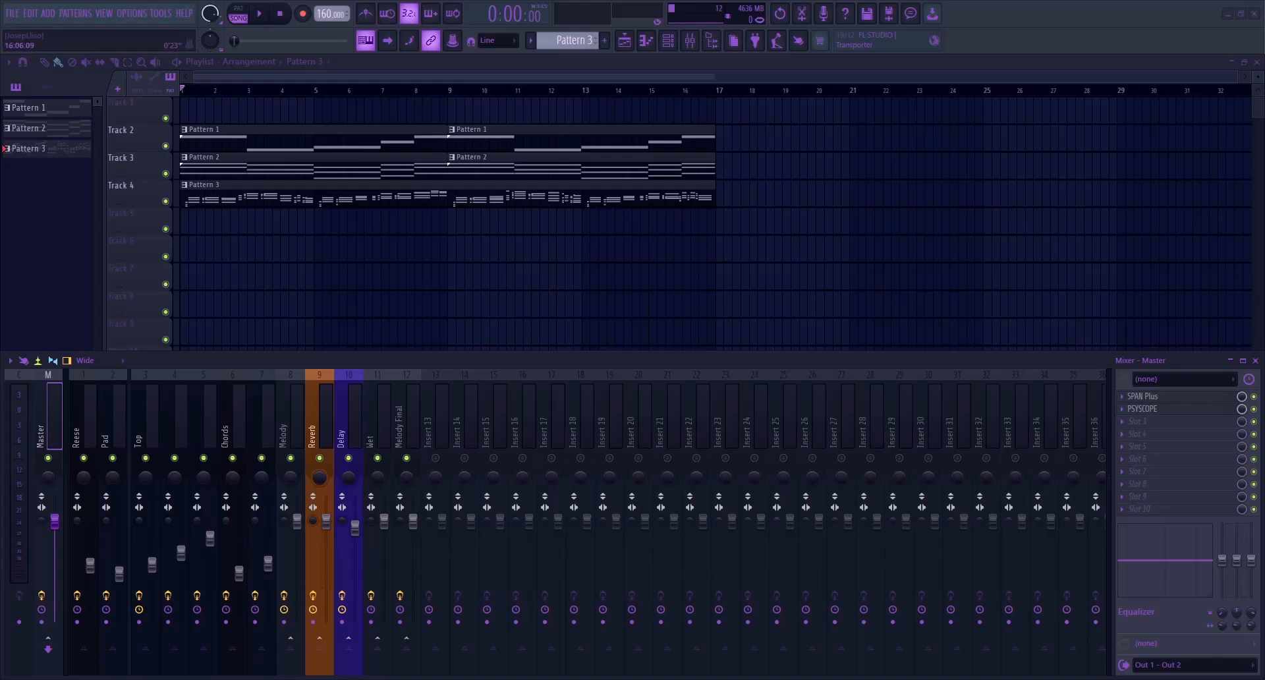
key(F9)
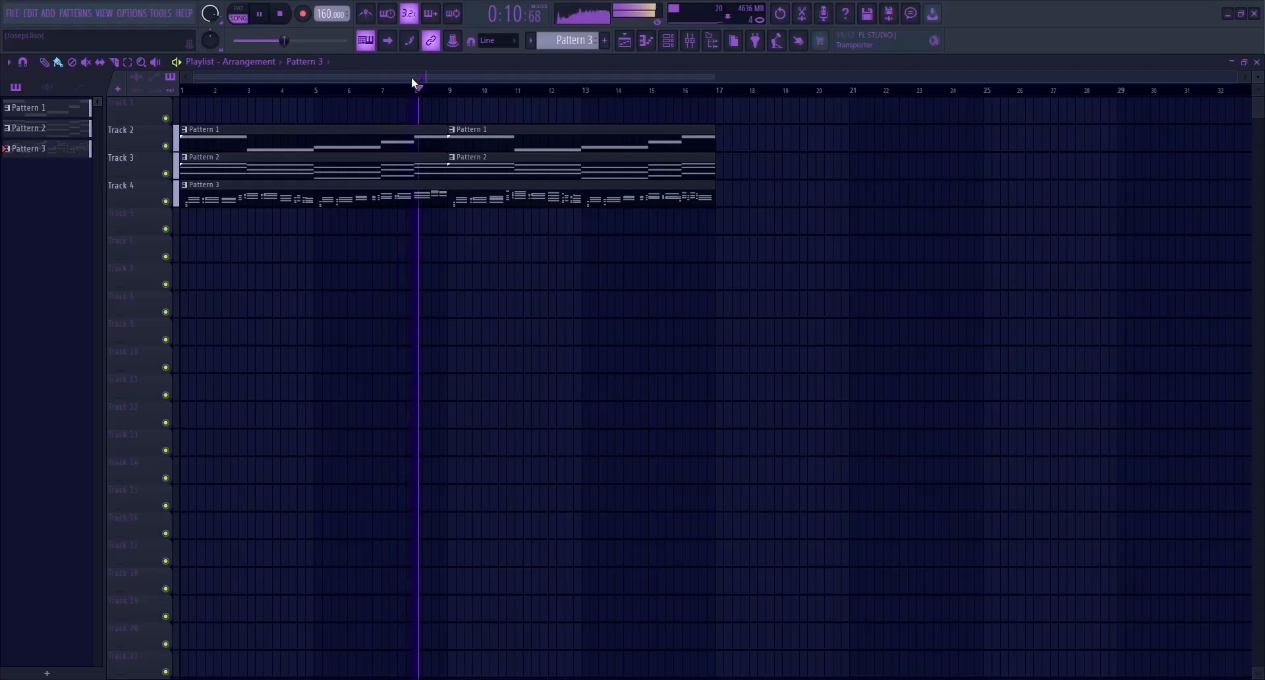
key(space)
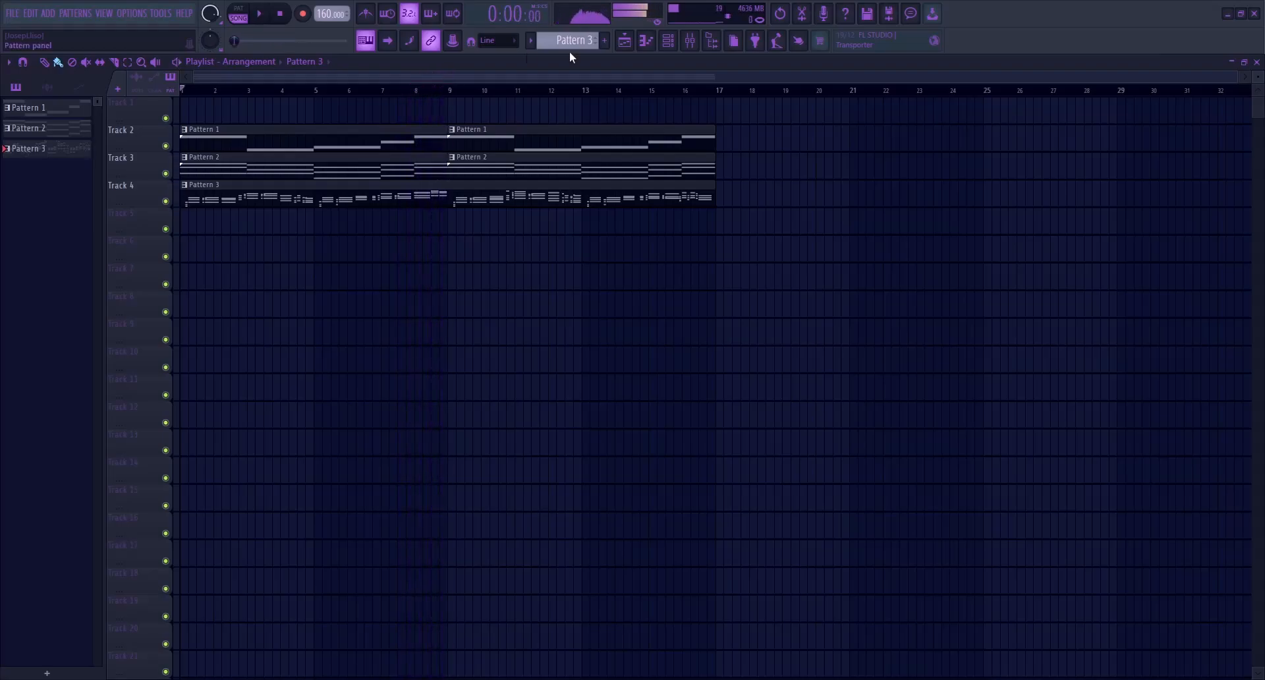
click(285, 14)
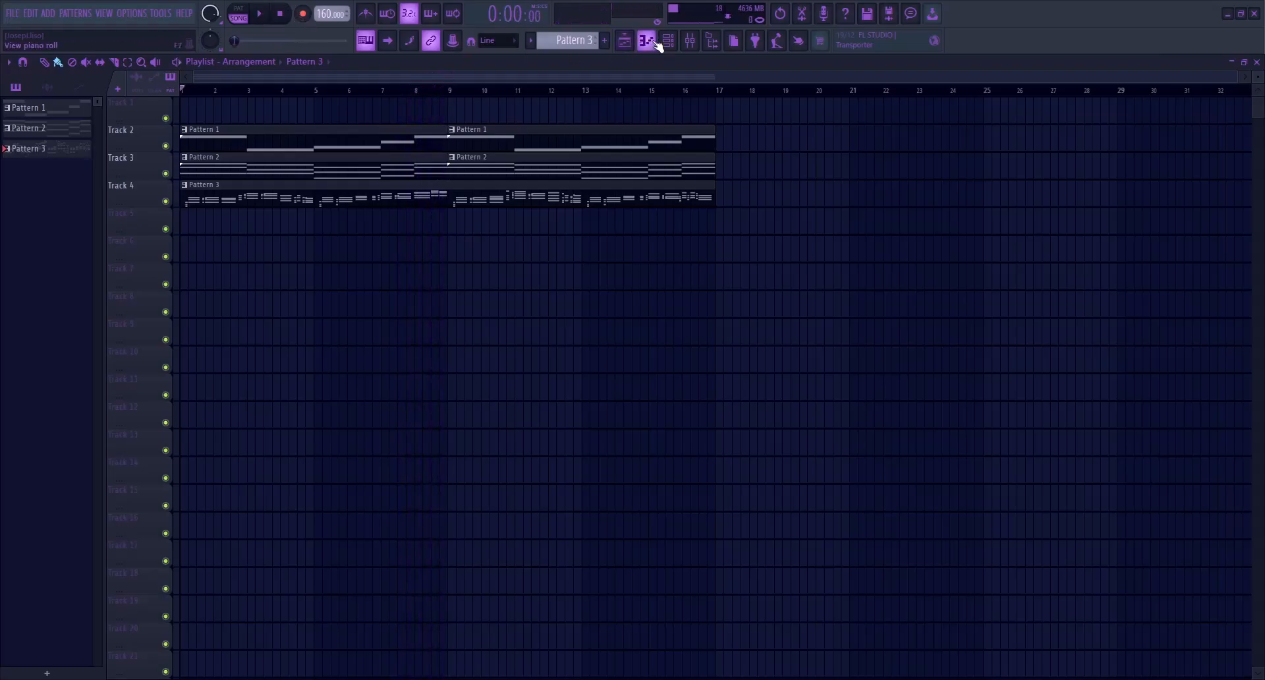
Inspect the FabFilter Pro-Q 4 curves on the Top mixer track and on insert 4
click(667, 42)
click(690, 41)
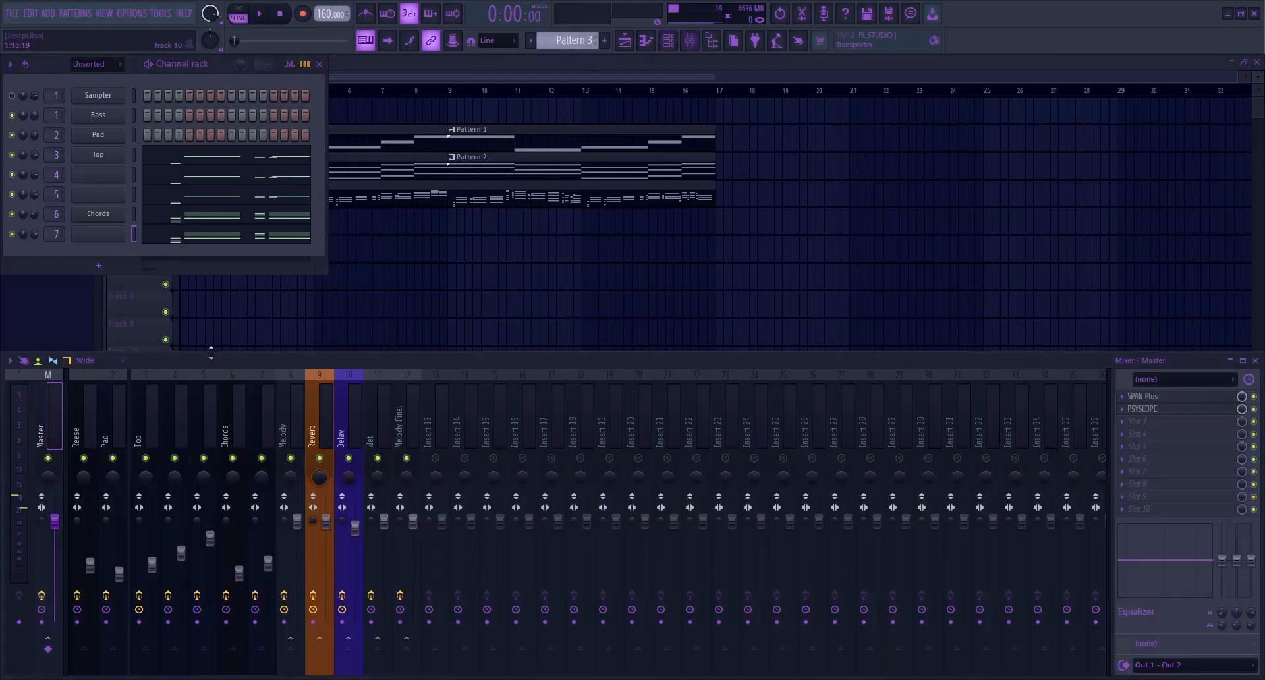
click(116, 414)
click(150, 398)
click(1183, 397)
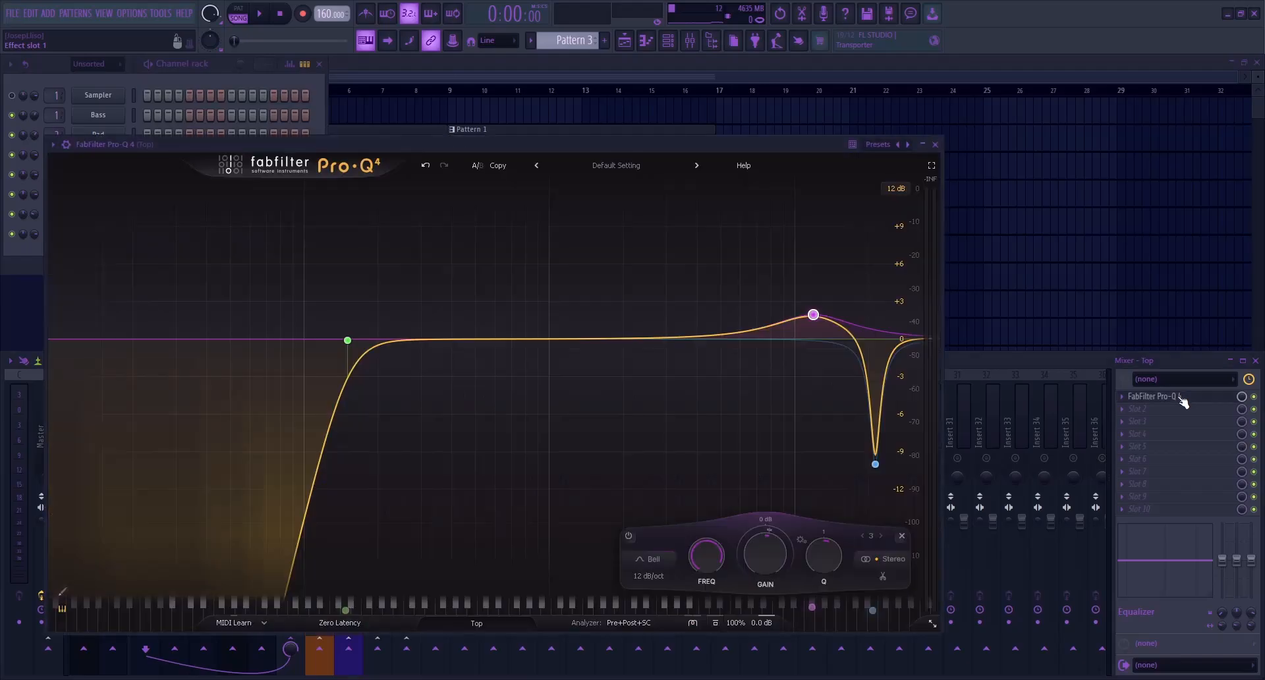
key(Escape)
click(188, 417)
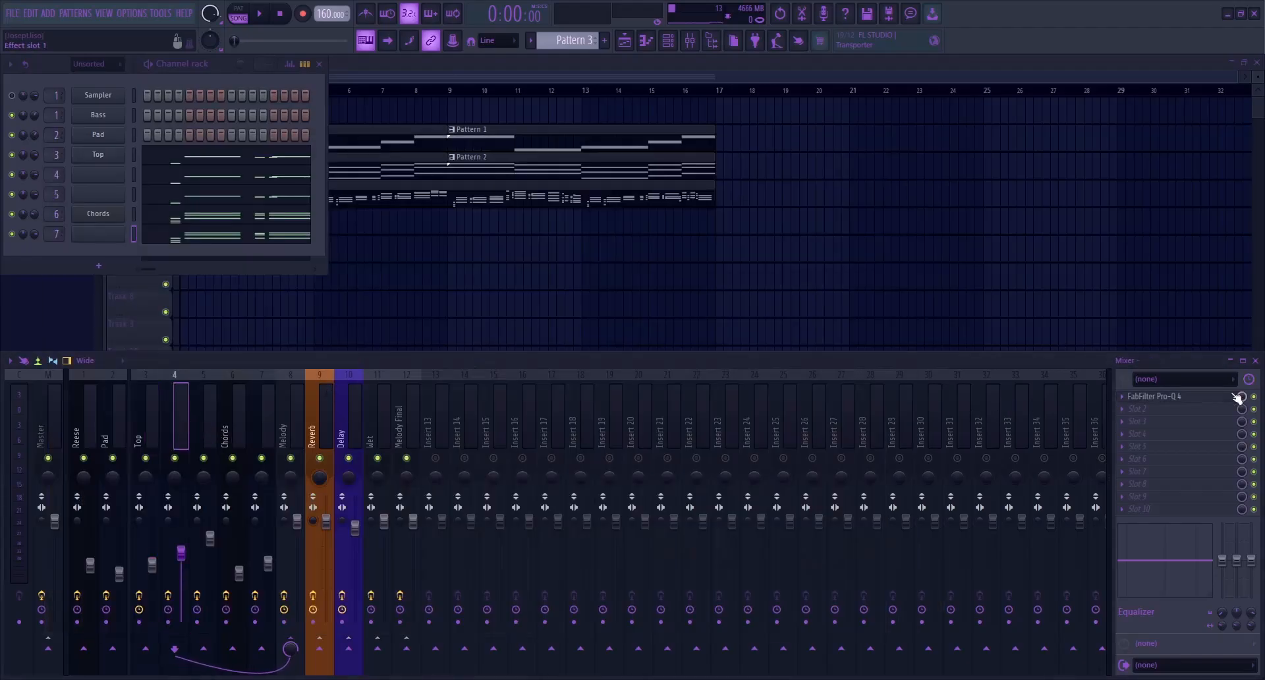
click(1165, 403)
key(Escape)
Look through inserts 4 to 6 and examine the FabFilter Pro-Q 4 curve on the Melody track
click(201, 425)
click(182, 425)
click(236, 426)
click(210, 425)
click(240, 426)
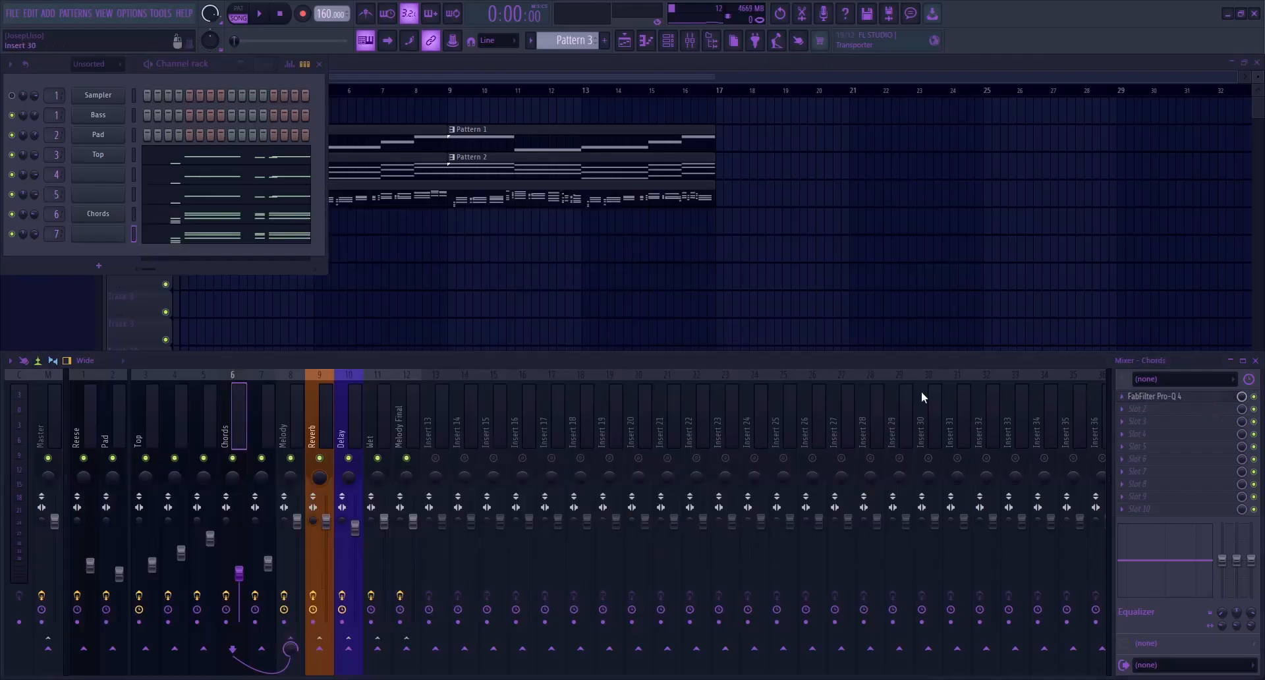
click(290, 421)
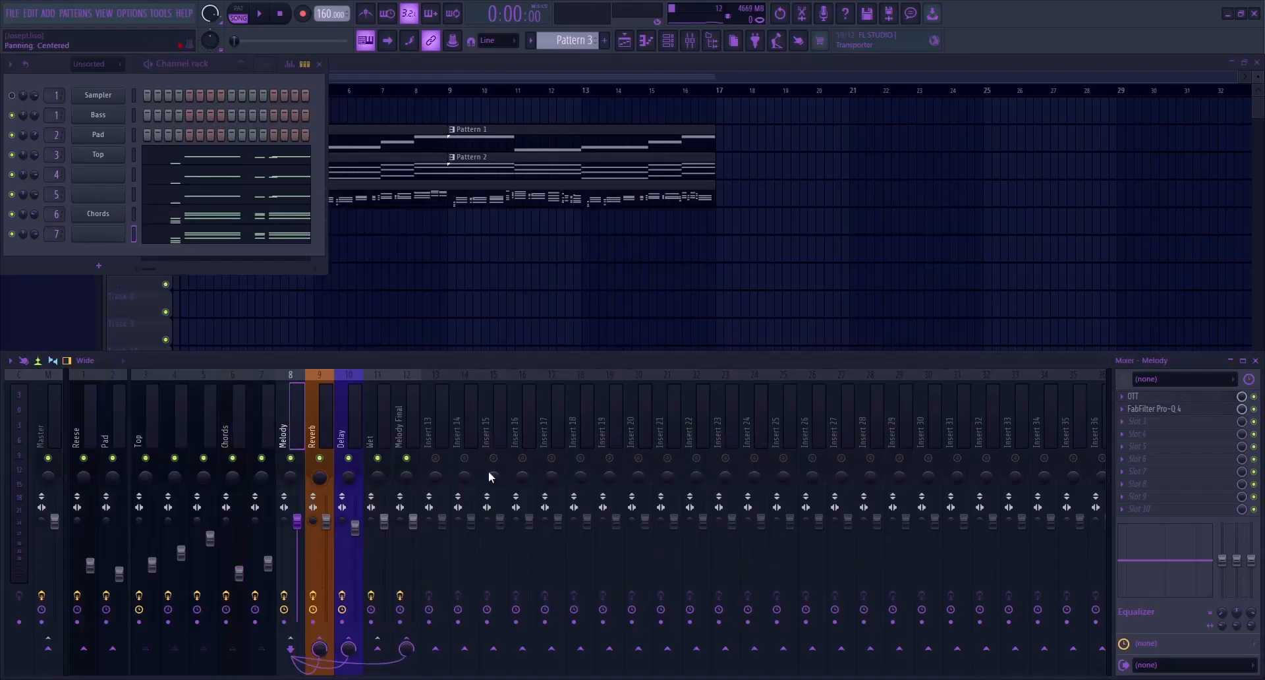
click(1153, 409)
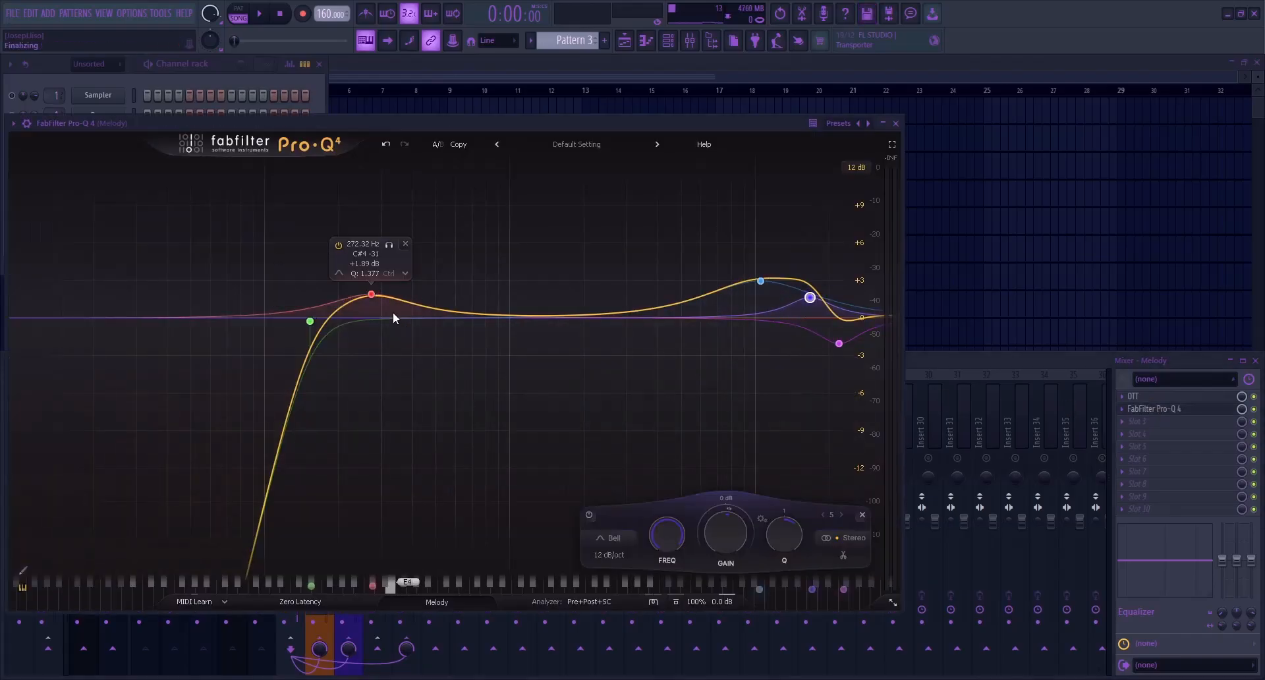
key(Escape)
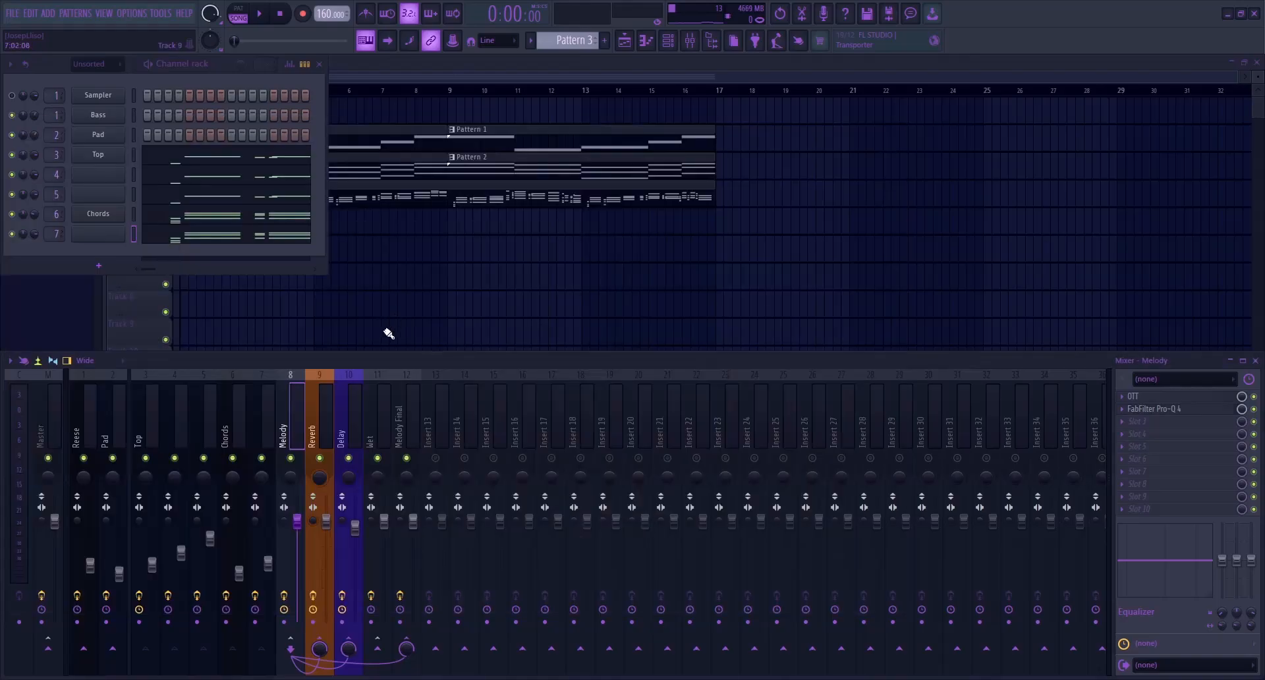
Examine the FabFilter Pro-Q 4 curves on the Wet track and both equalizers on Melody Final
click(370, 423)
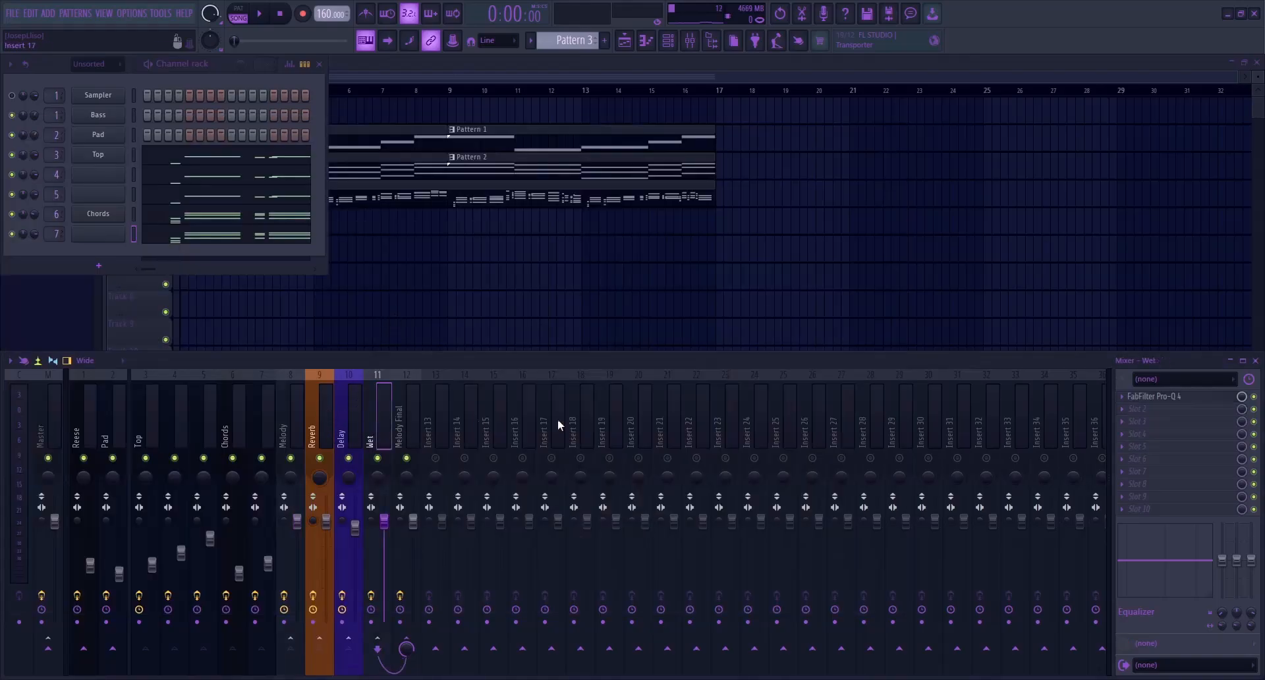
click(1147, 397)
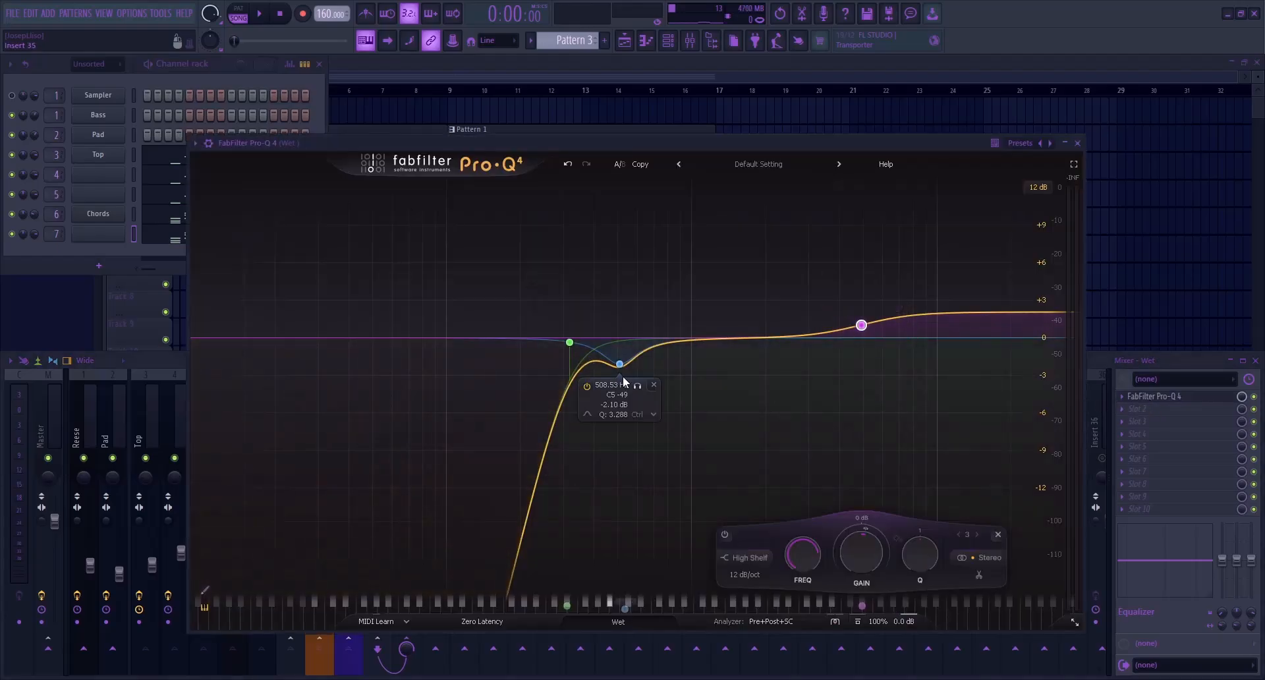
key(Escape)
click(410, 418)
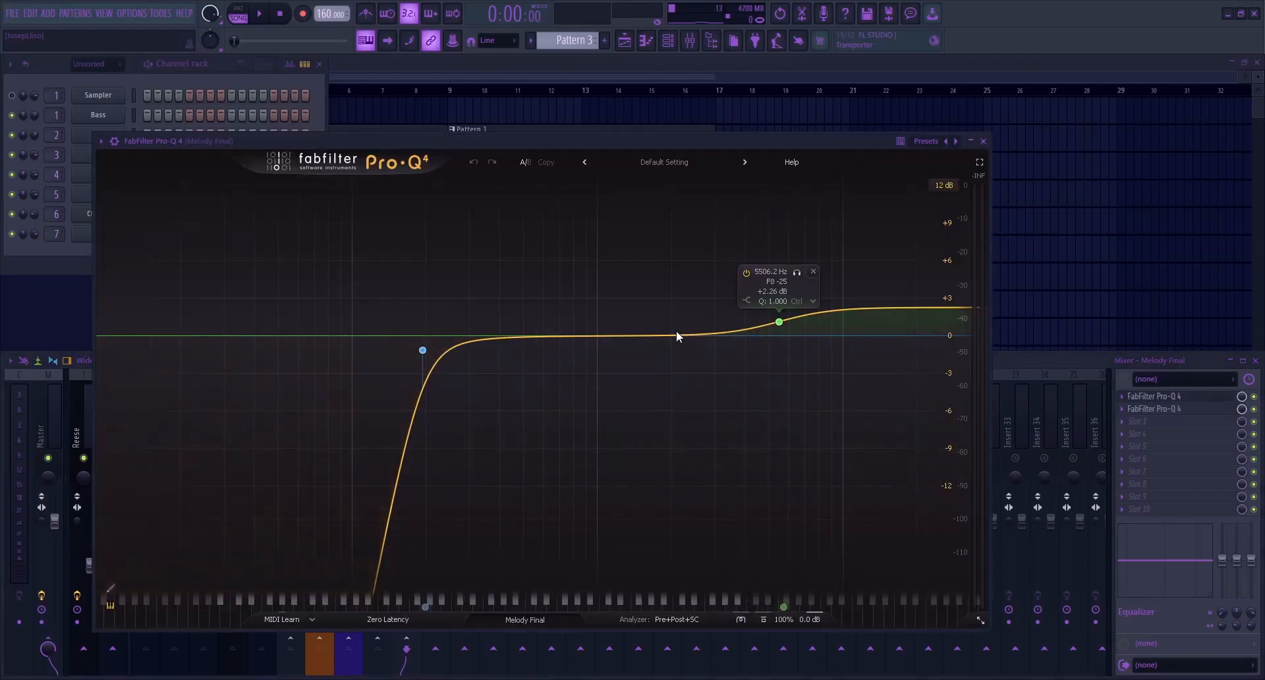
key(Escape)
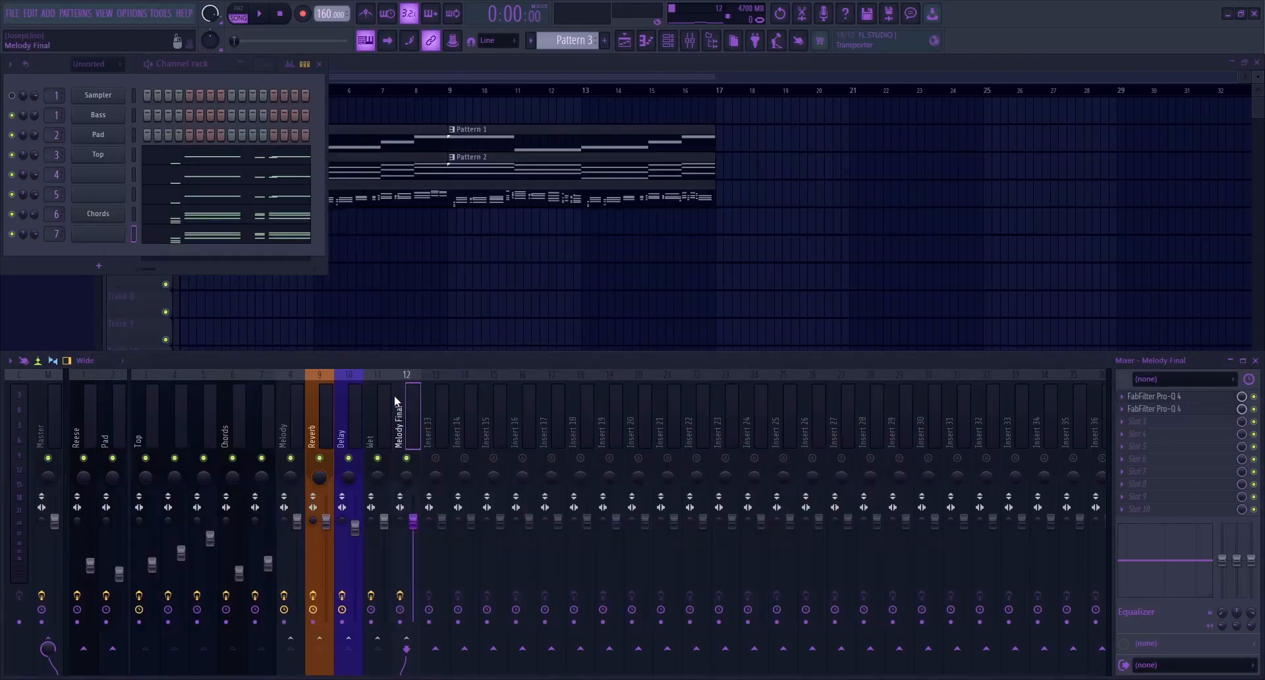
click(1192, 409)
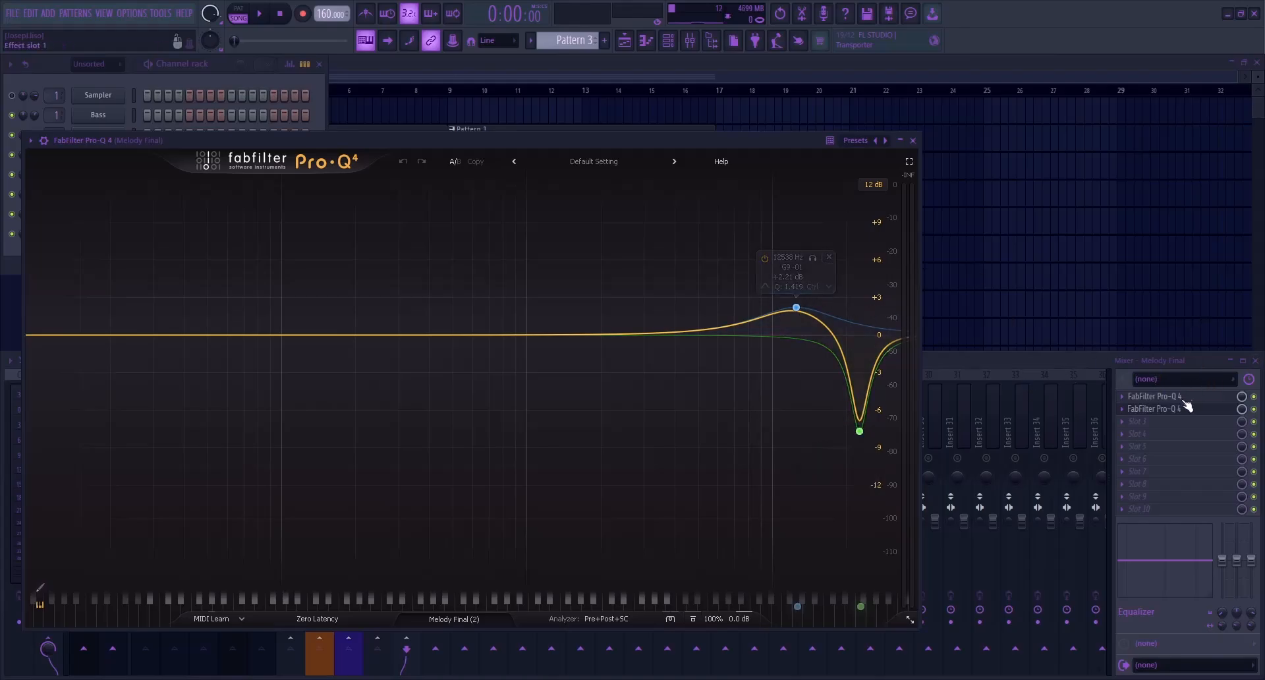
key(Escape)
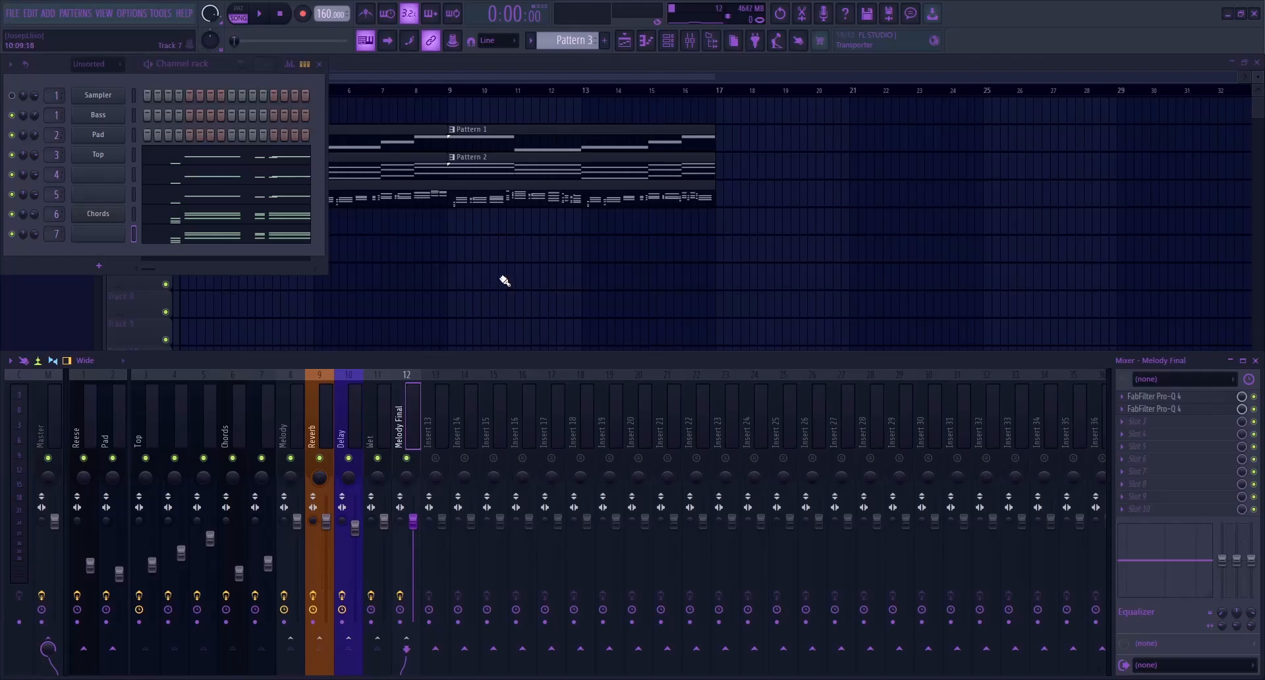
Copy the Pad notes from Pattern 2 into a new Sylenth1 channel named Arp in Pattern 4
click(472, 164)
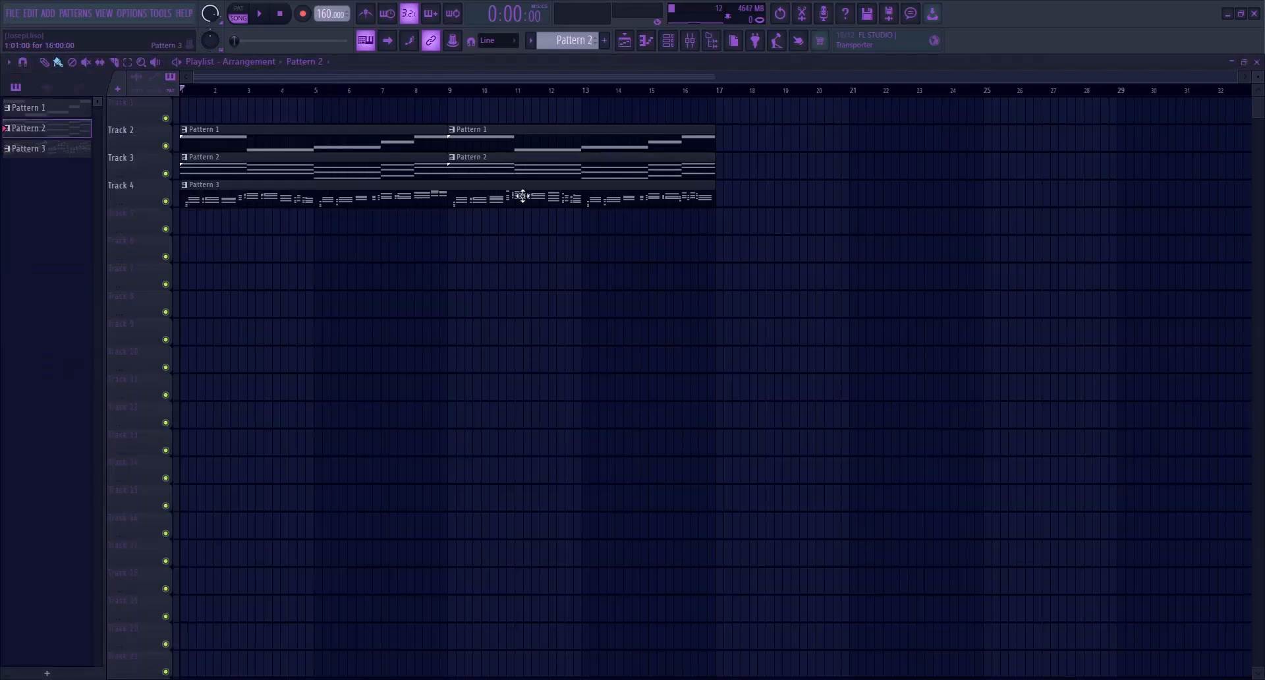
click(667, 40)
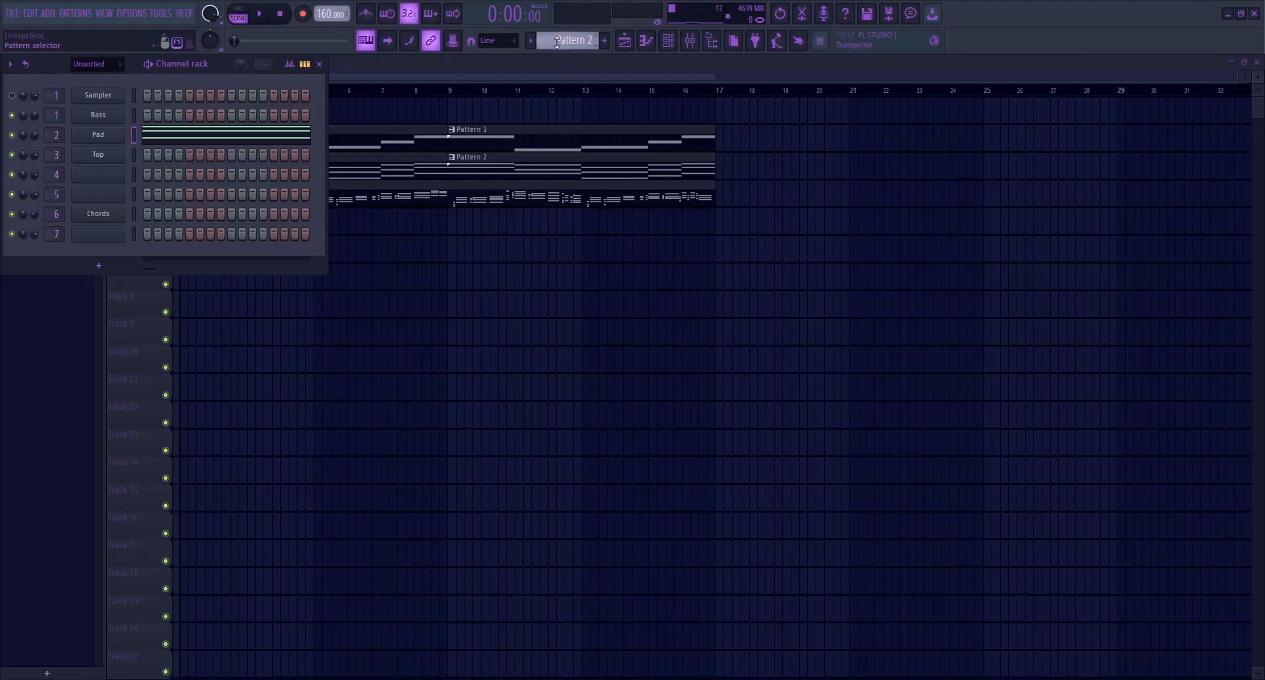
scroll(557, 41, down, 2)
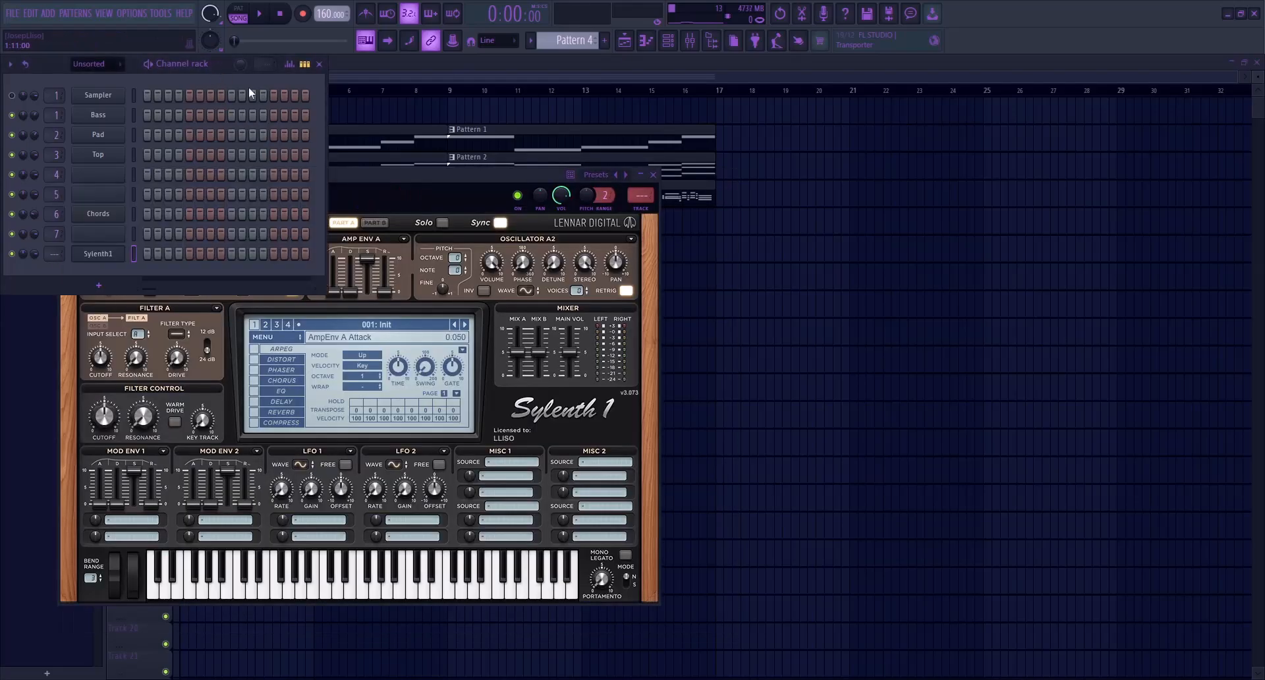
key(ctrl+v)
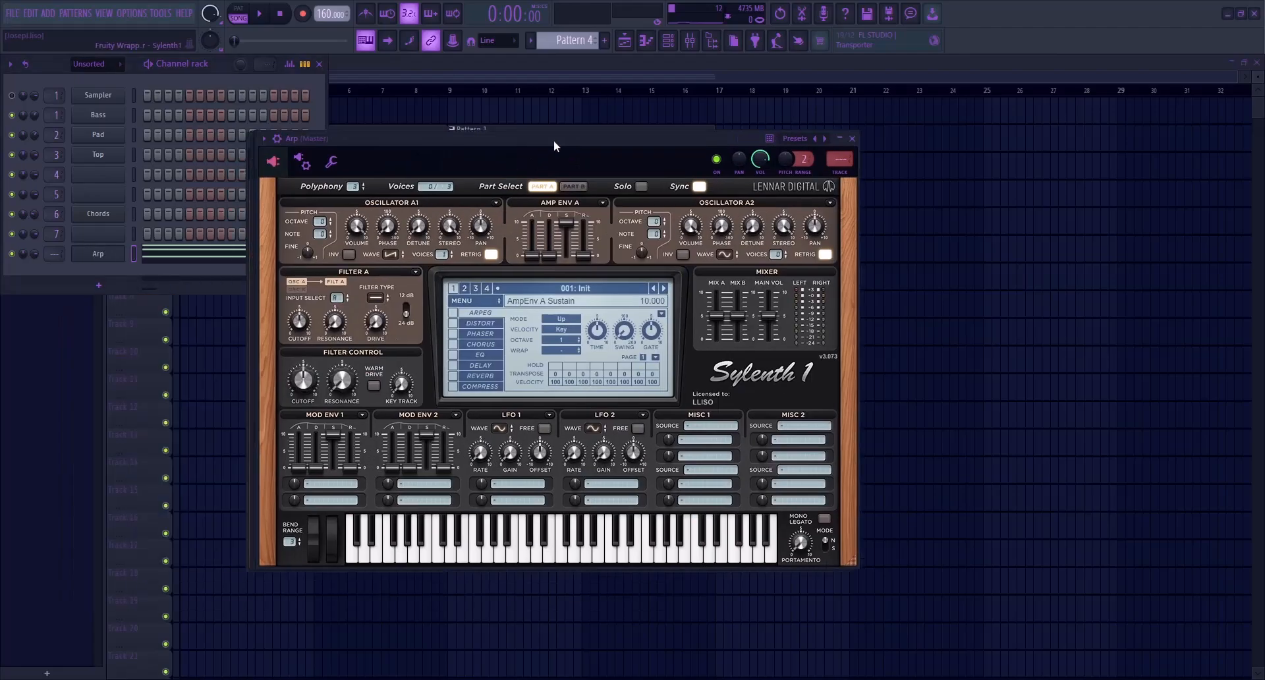
Load Fruitymasterz Bank 2024 into the Arp channel's Sylenth1 and select the ARP - Genius preset
drag(404, 145, 422, 141)
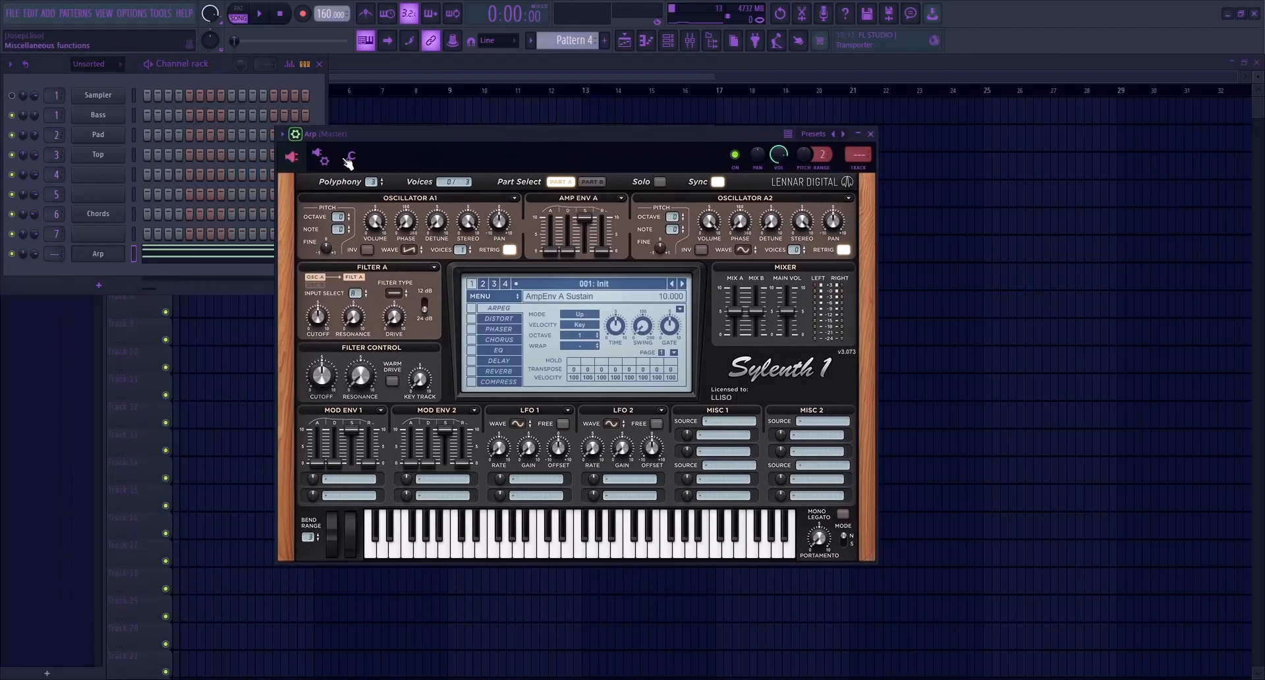
click(282, 134)
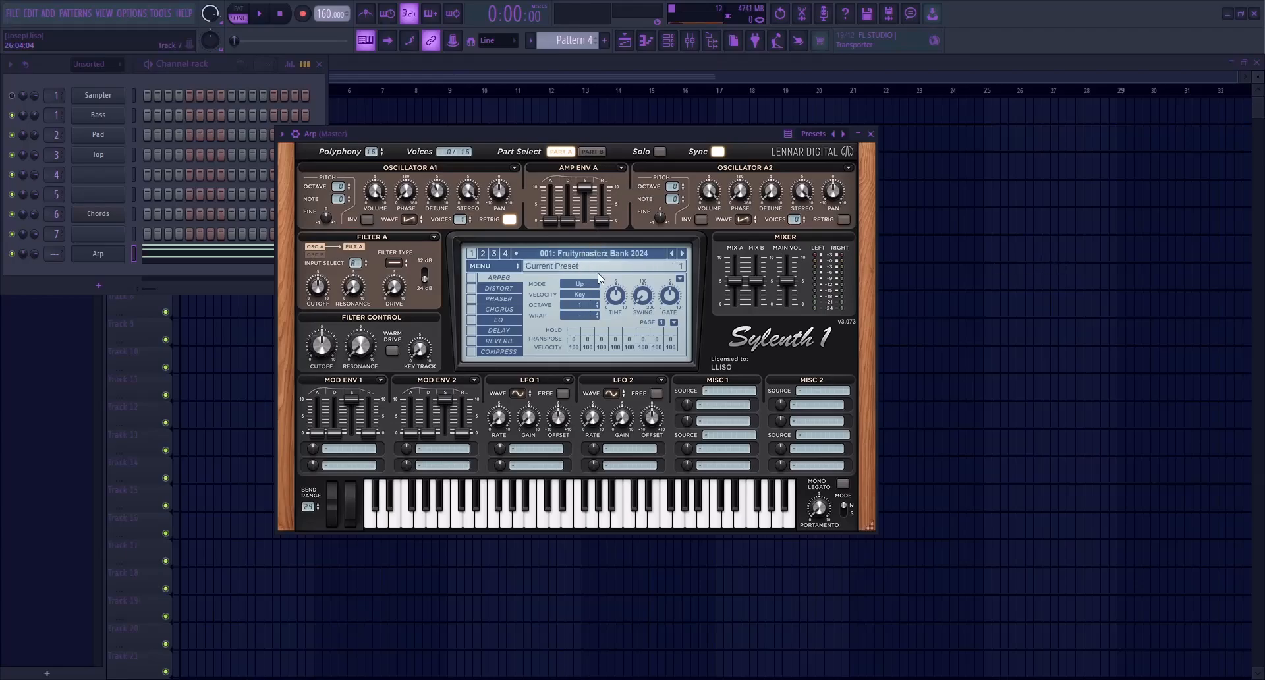
click(599, 314)
Audition Pattern 4 in pattern mode and switch the Arp to the ARP - Downtown preset
click(242, 14)
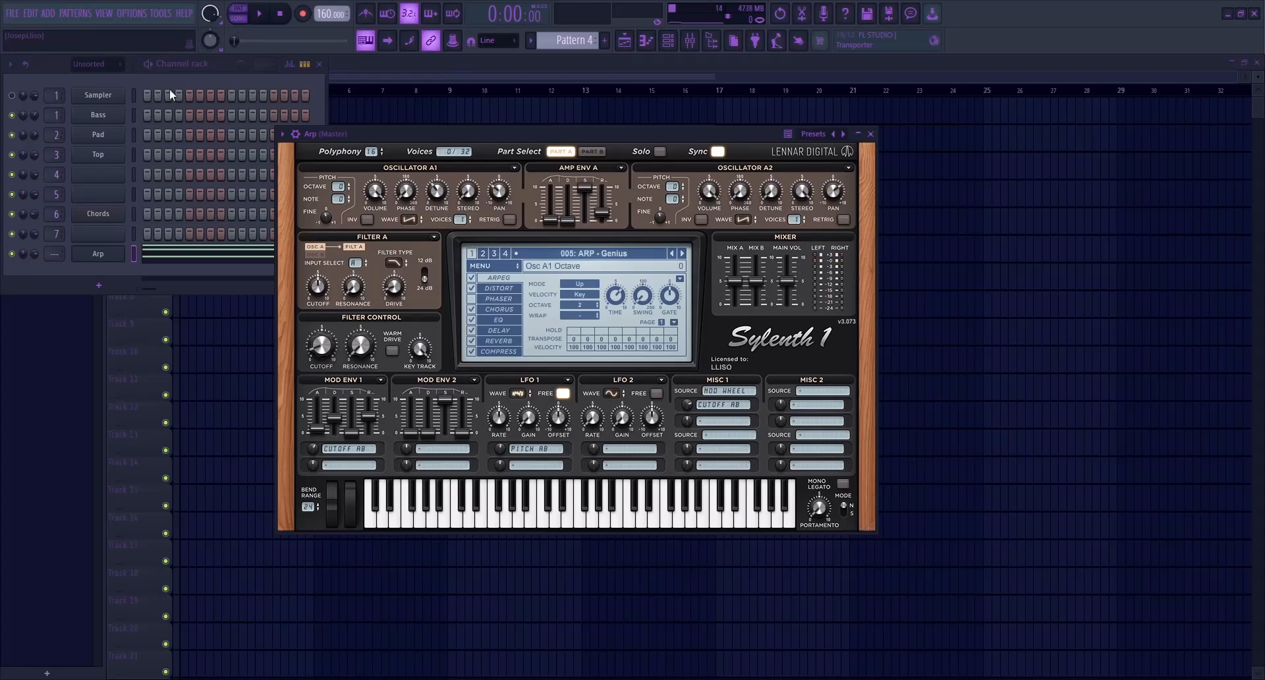
click(35, 261)
key(space)
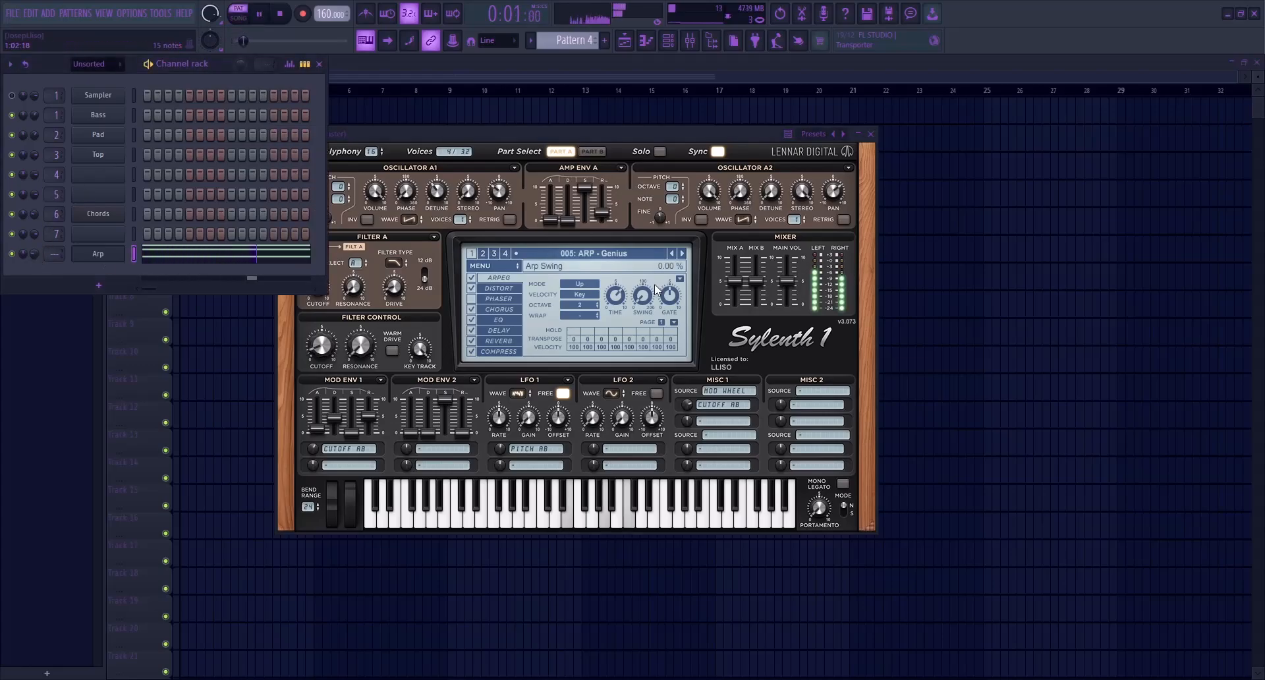
click(672, 254)
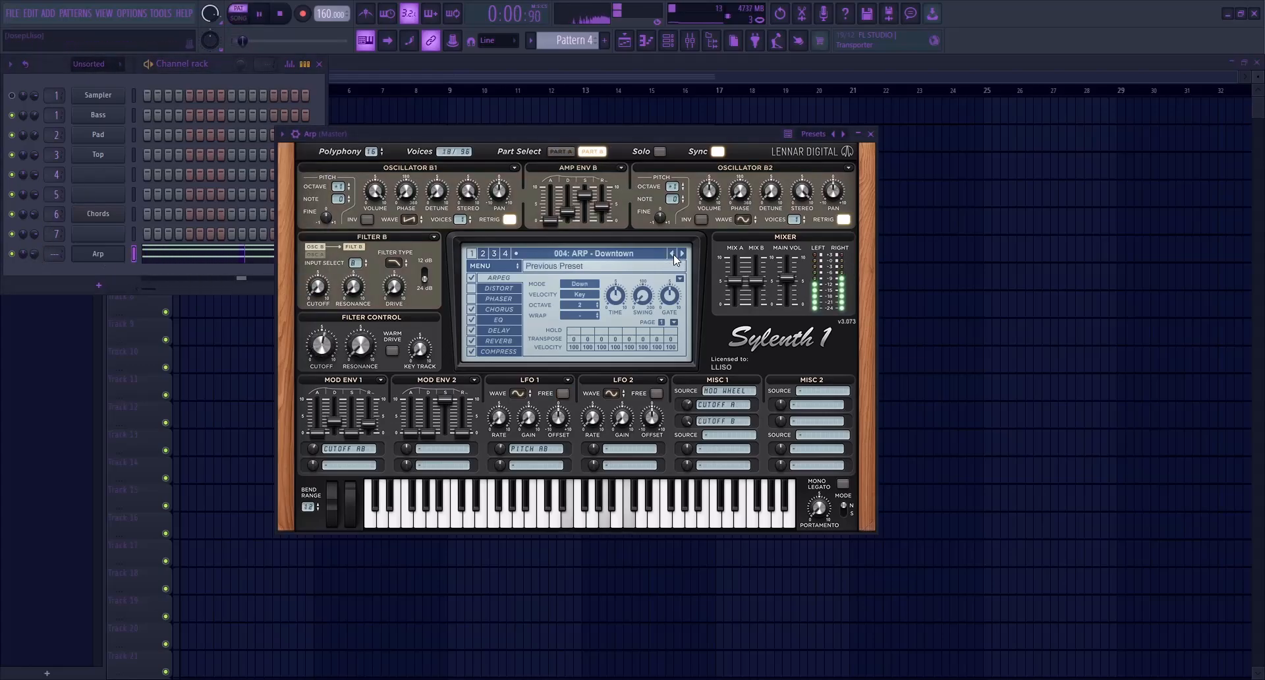
key(space)
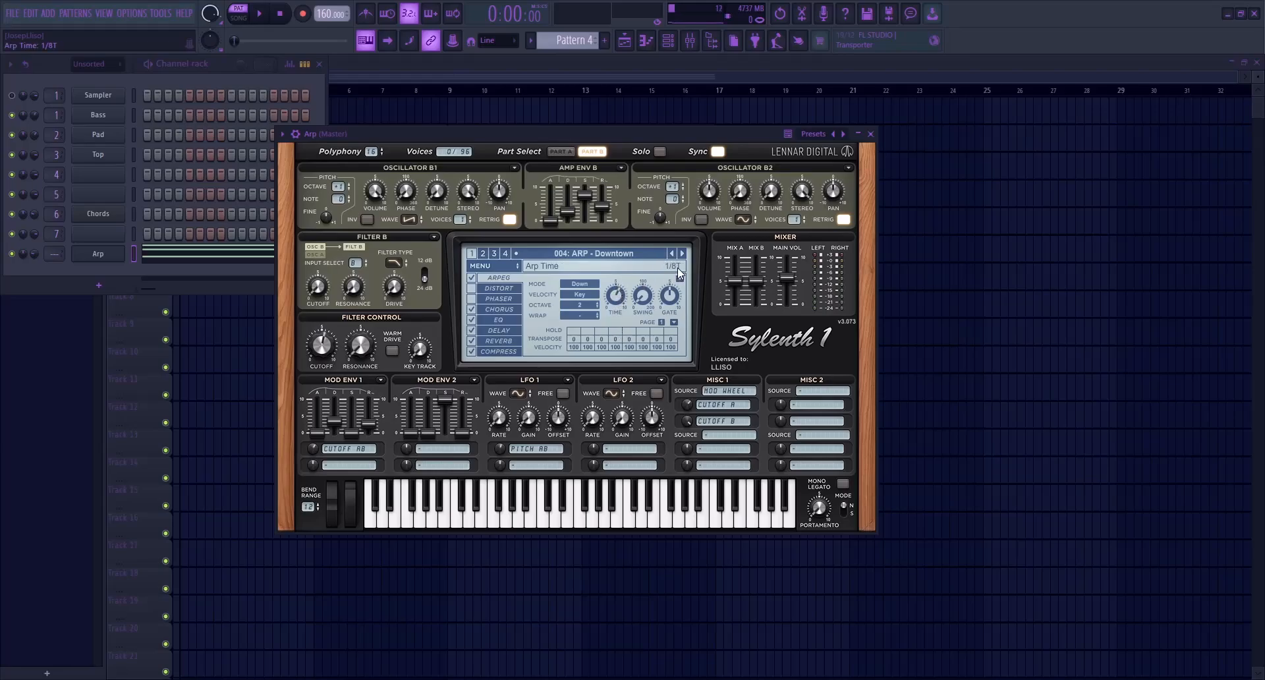
Play Pattern 4 again and turn off the Delay and Reverb effects in the Arp's Sylenth1
key(space)
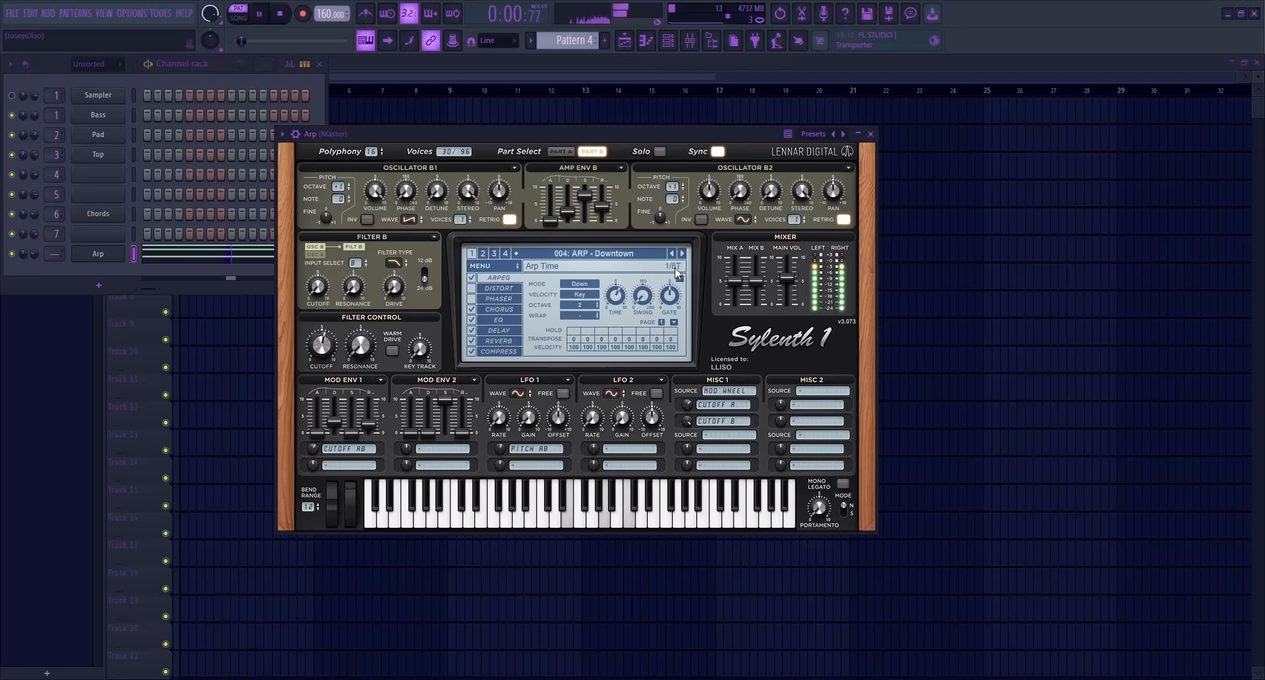
key(space)
click(472, 330)
click(472, 341)
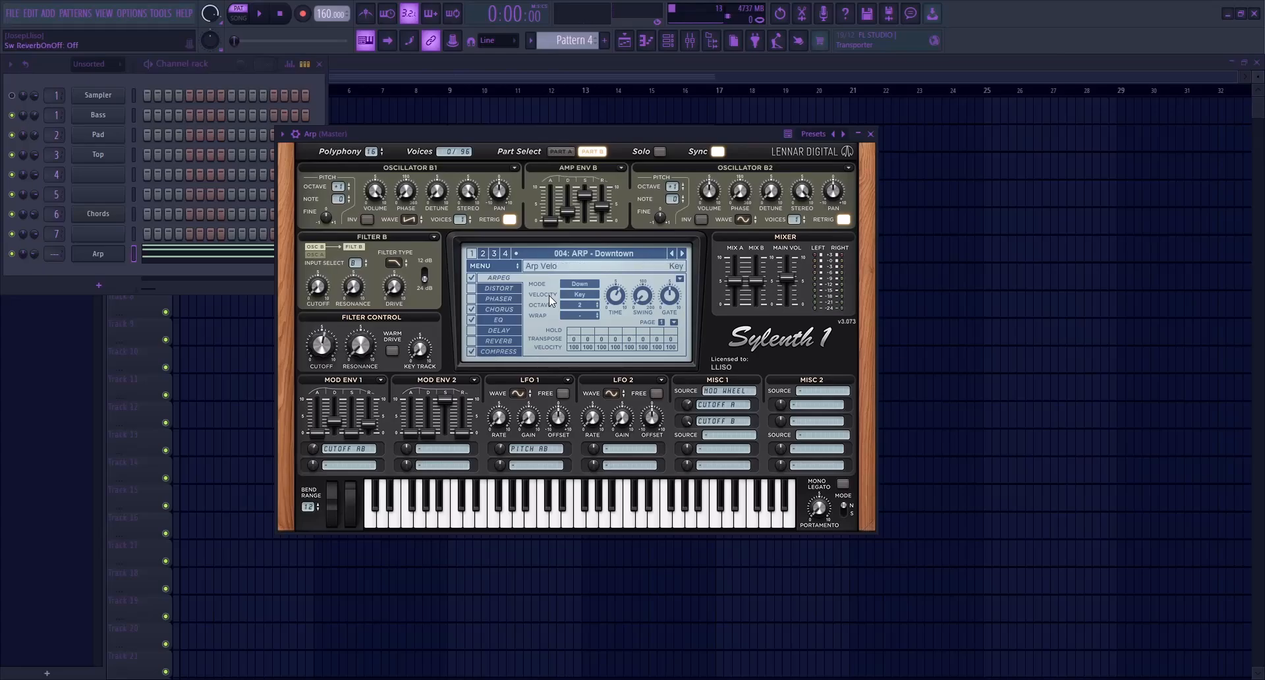
Route the Arp channel to mixer insert 13 and audition Pattern 4 through it
click(871, 134)
key(F9)
click(429, 422)
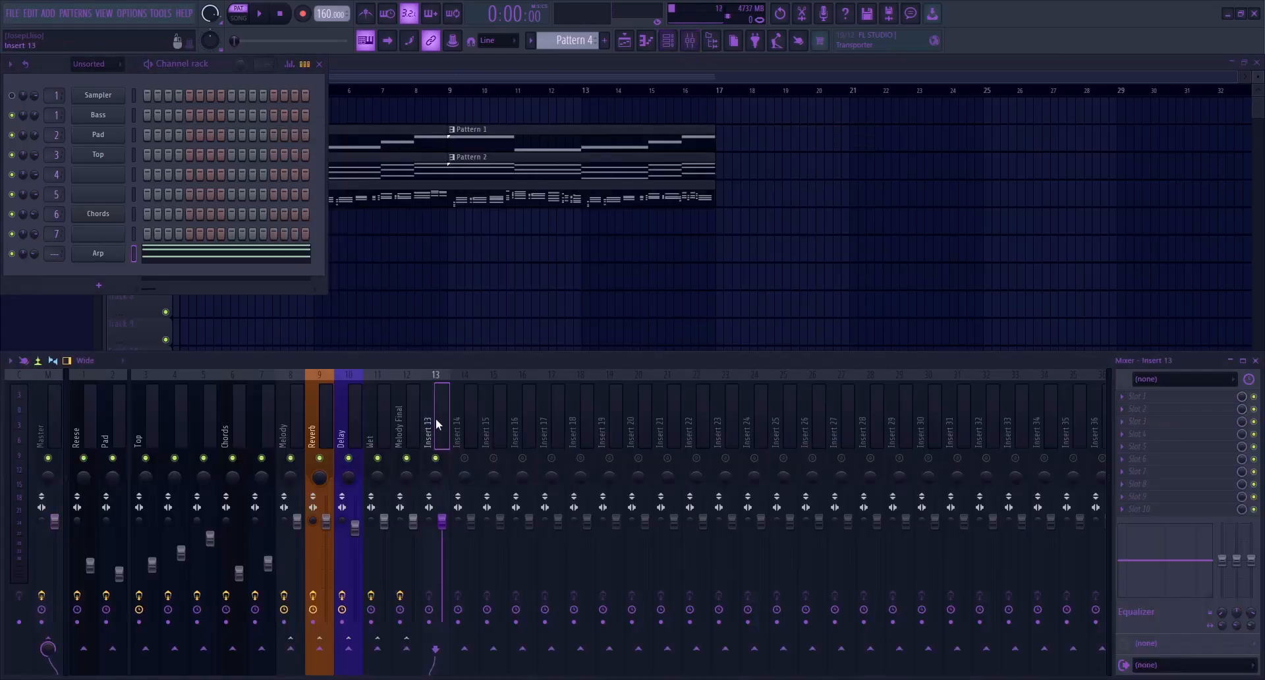
key(ctrl+l)
key(space)
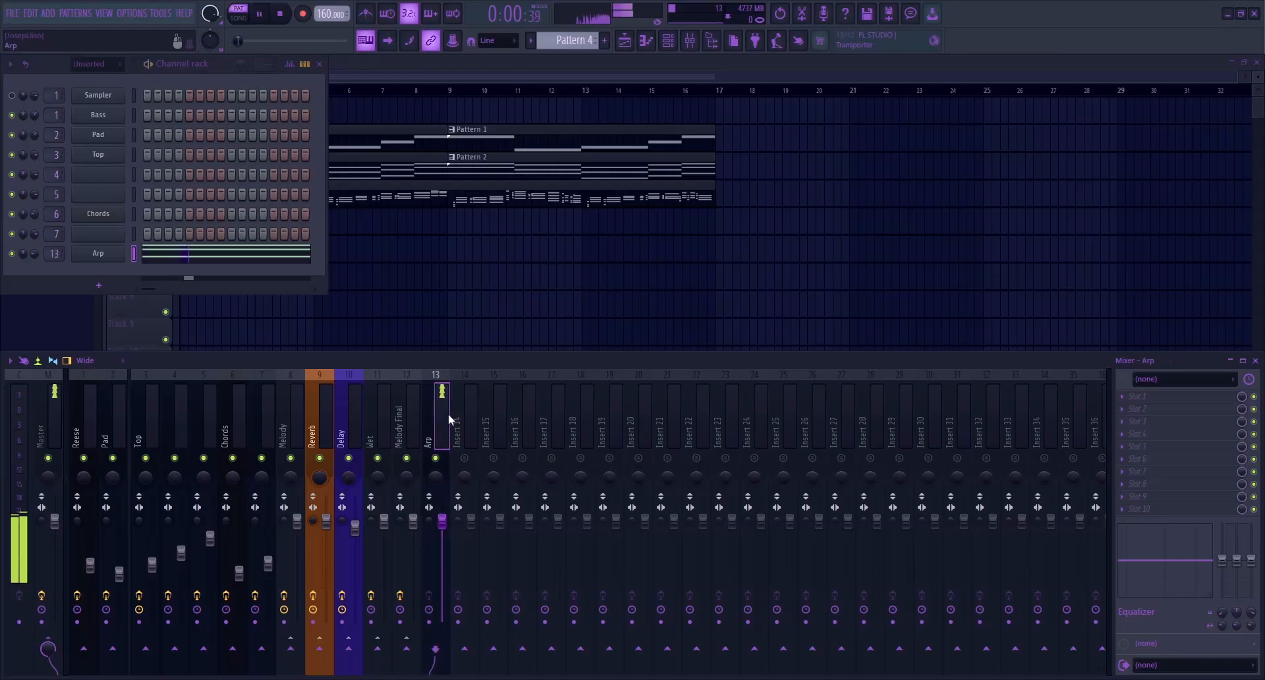
key(space)
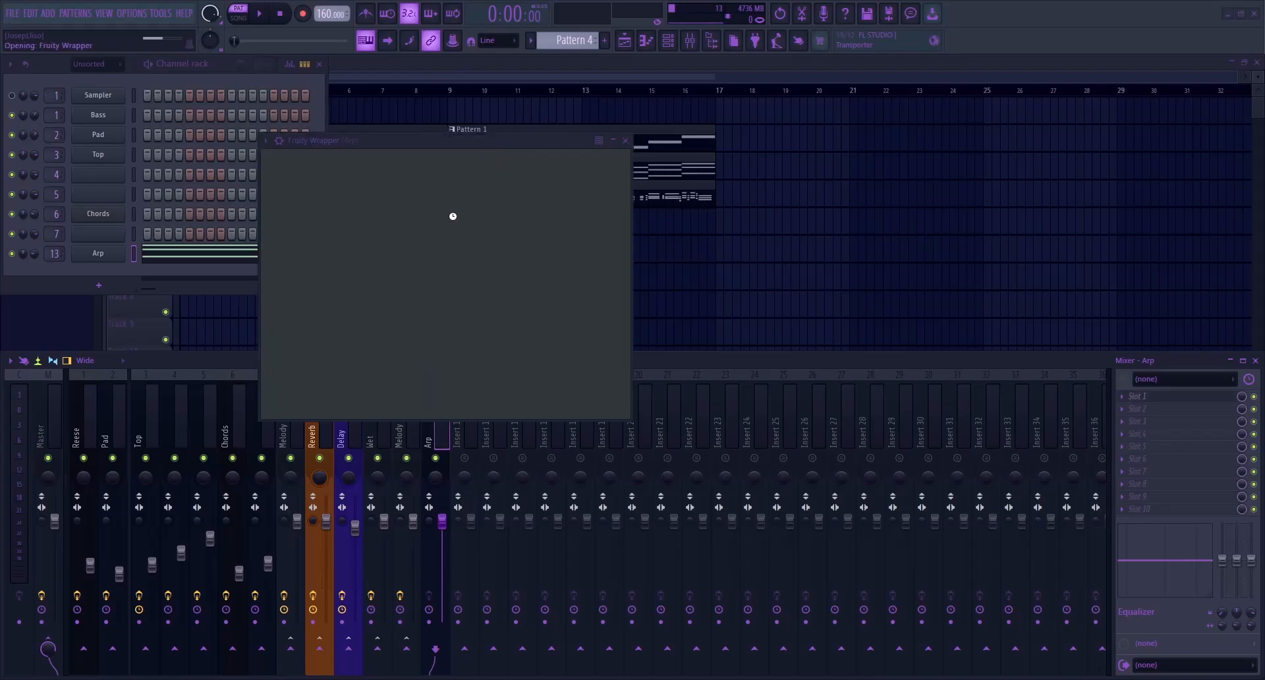
Insert iZotope Vinyl on the Arp mixer track, raise its Warp Depth slightly and audition Pattern 4
drag(393, 145, 374, 219)
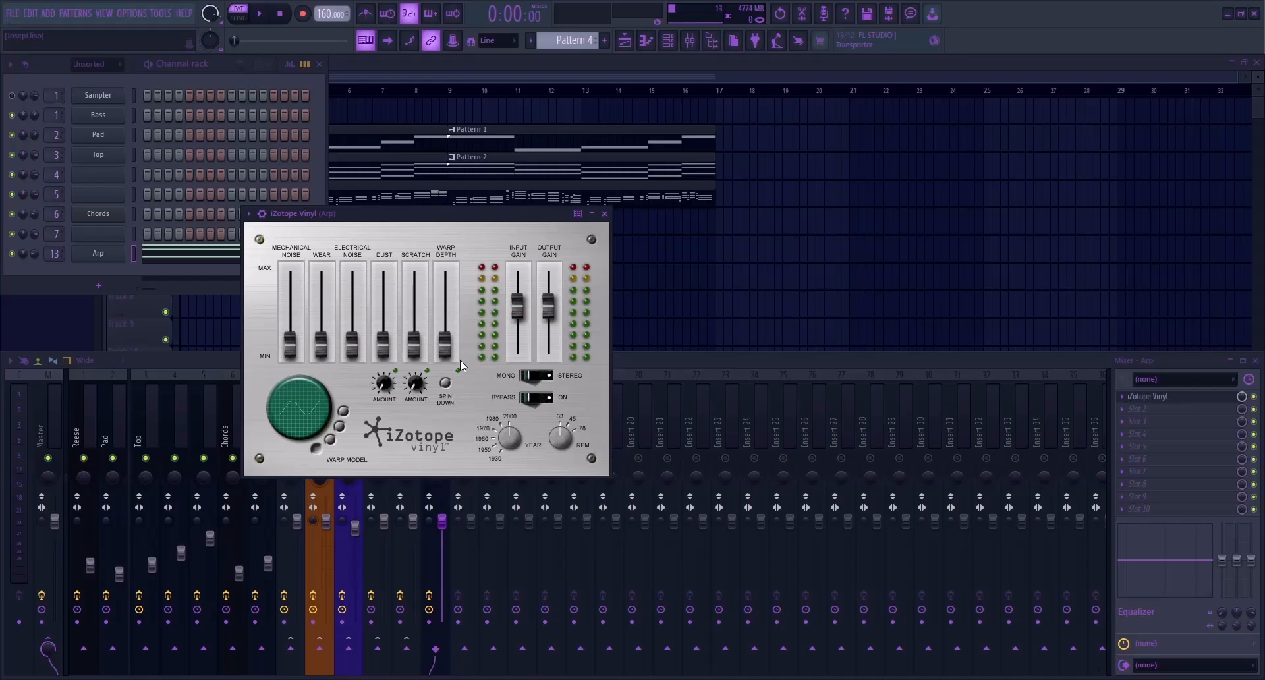
drag(450, 317, 462, 328)
drag(433, 216, 595, 211)
key(space)
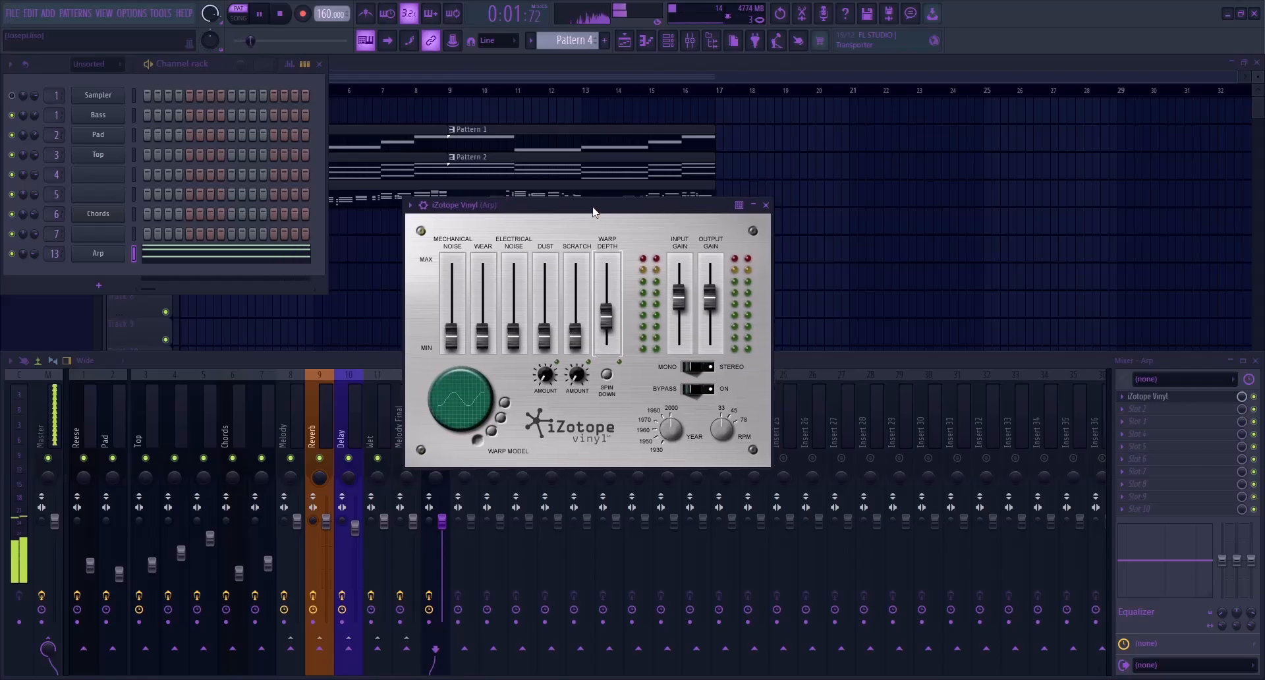
key(space)
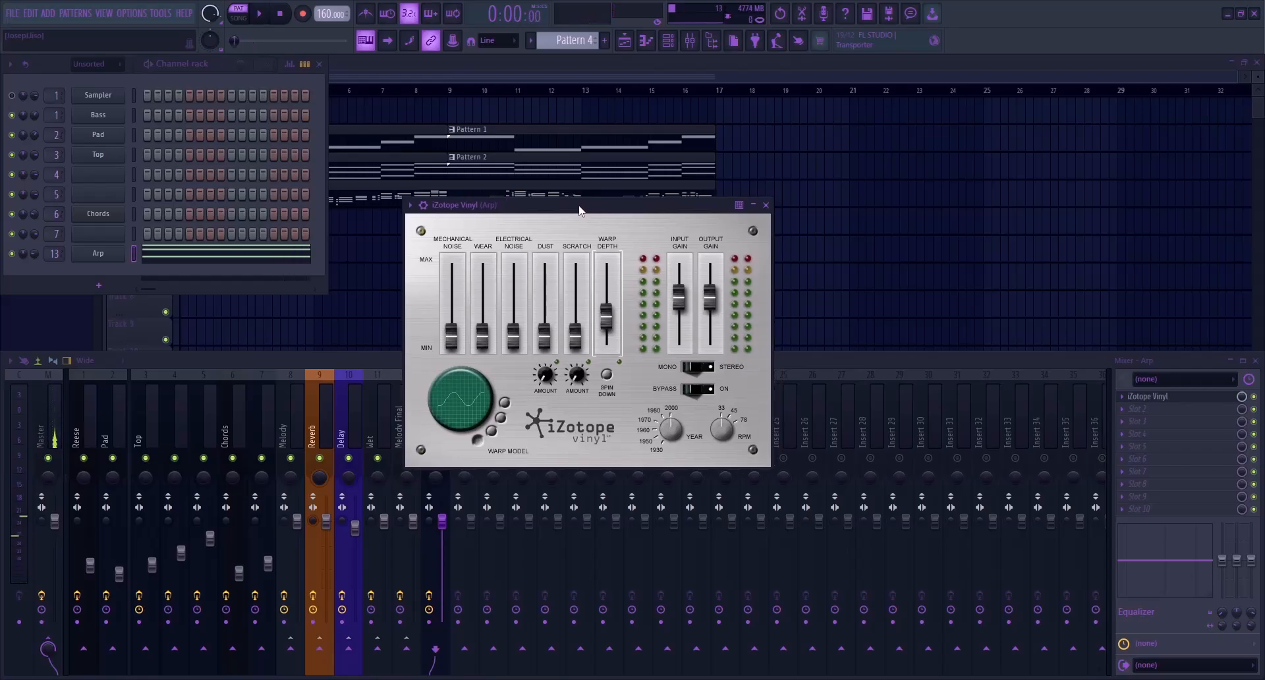
Add FabFilter Pro-Q 4 after iZotope Vinyl on the Arp track and shape its low end while Pattern 4 plays
click(1173, 396)
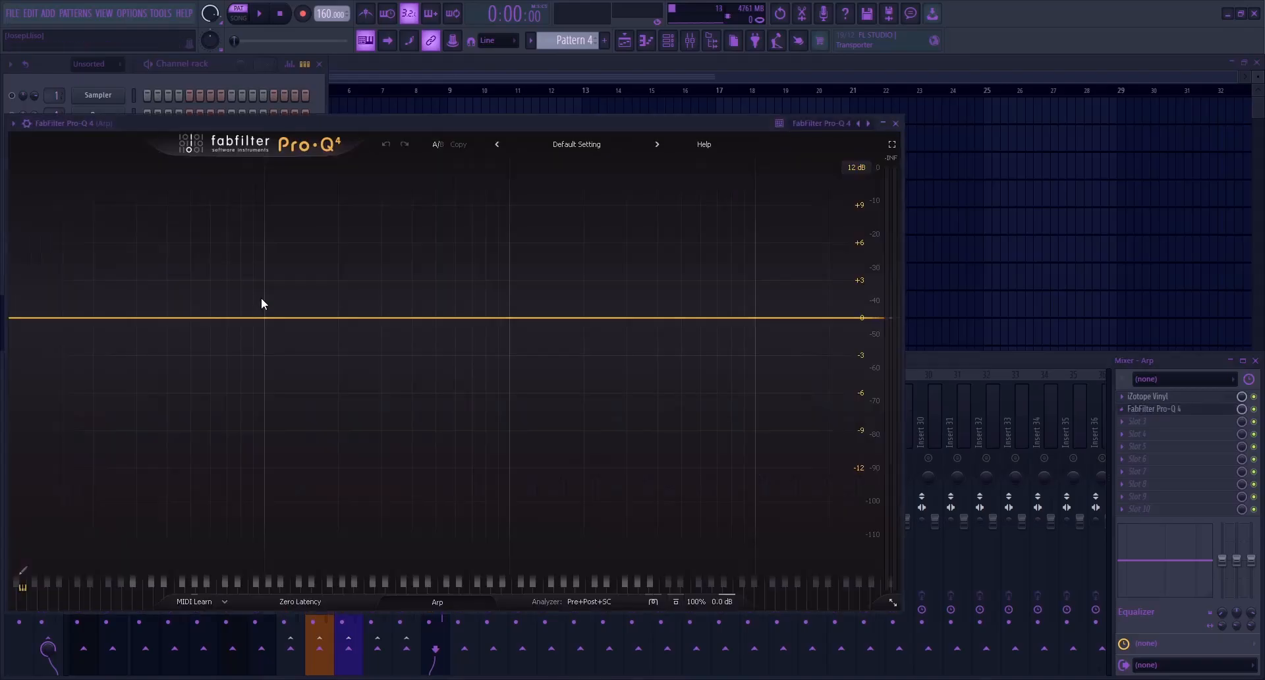
key(space)
drag(297, 318, 336, 353)
right_click(274, 324)
click(417, 421)
key(Escape)
key(space)
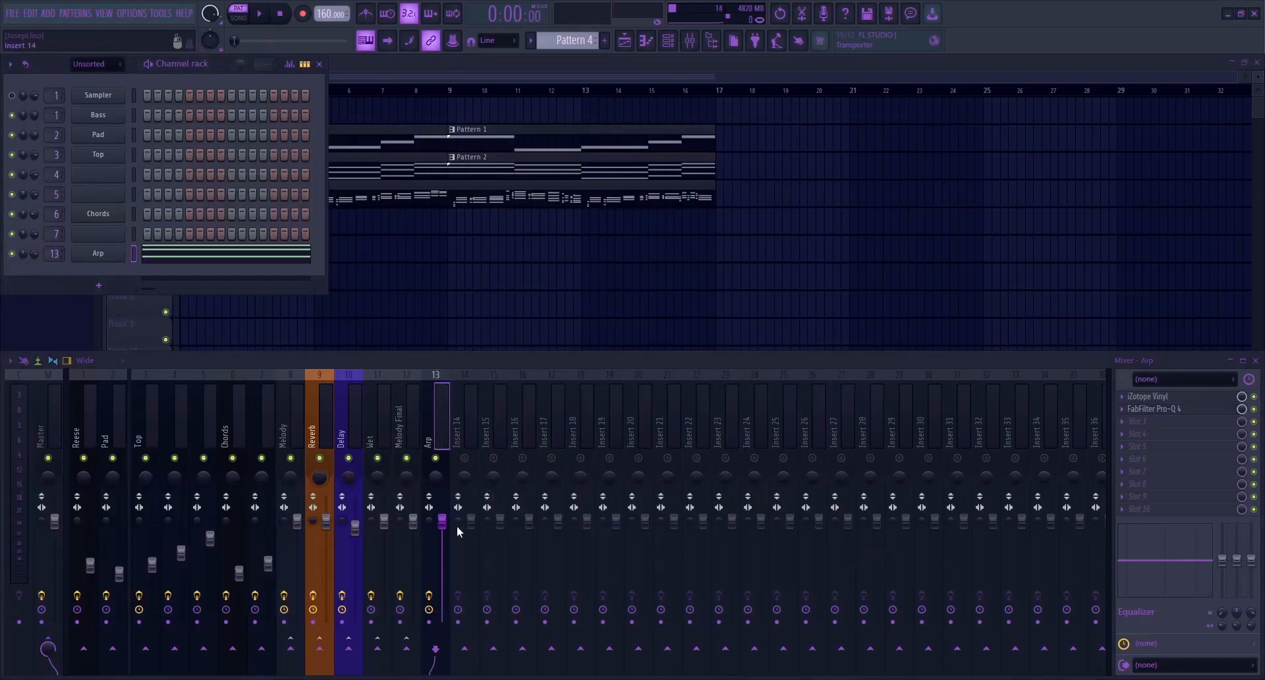
Fill Track 5 of the playlist with two consecutive Pattern 4 clips from bar 1 to bar 17
click(539, 75)
drag(330, 228, 202, 228)
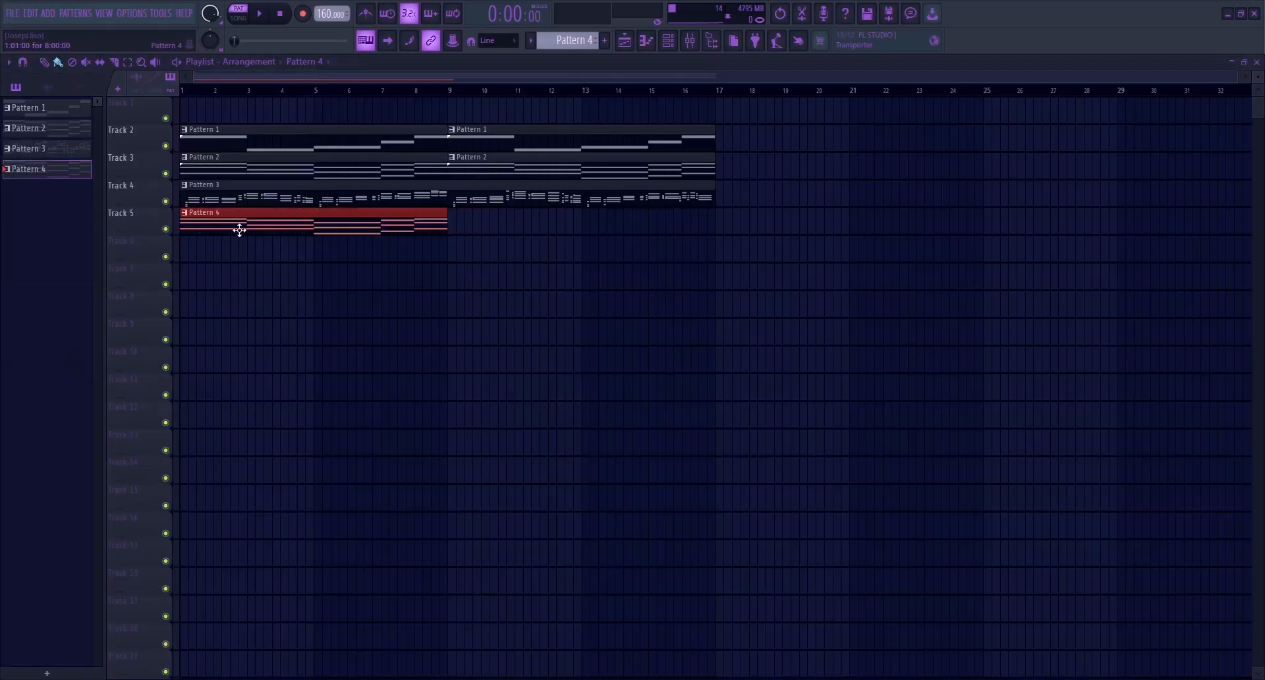
drag(356, 228, 627, 230)
click(618, 295)
right_click(618, 295)
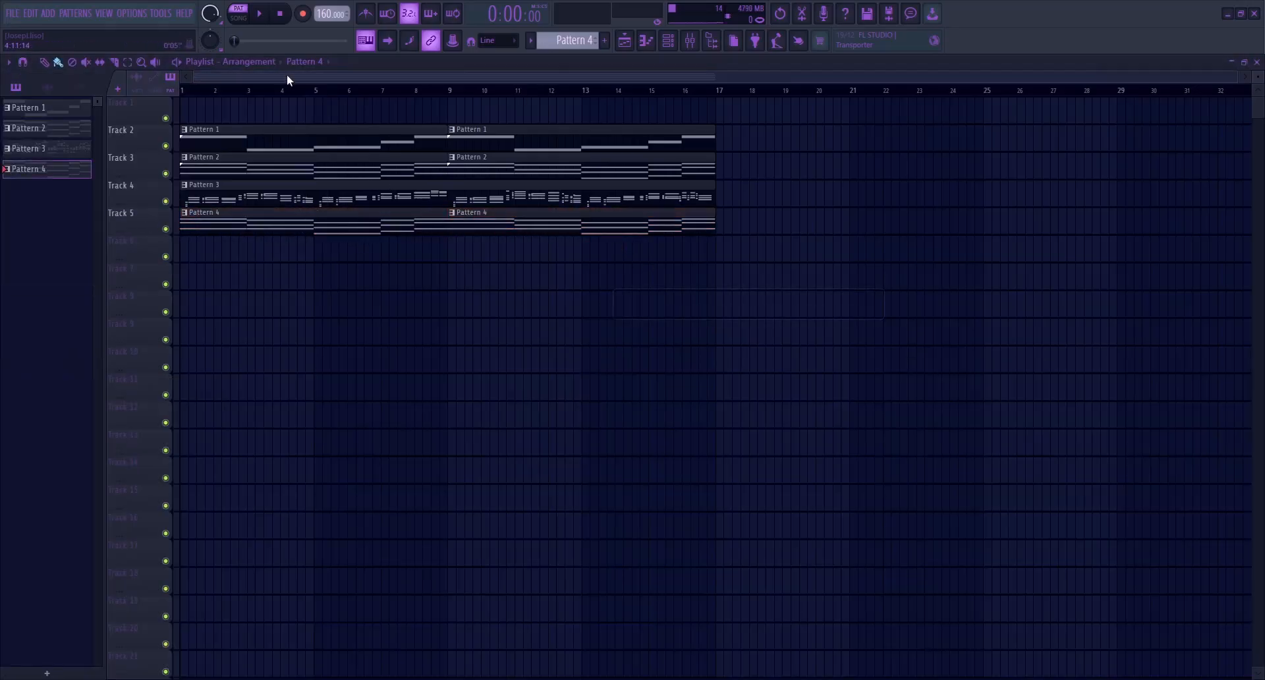
Play the arrangement and lower the Arp's mixer fader to balance it with the other layers
key(space)
click(690, 40)
drag(443, 622, 444, 582)
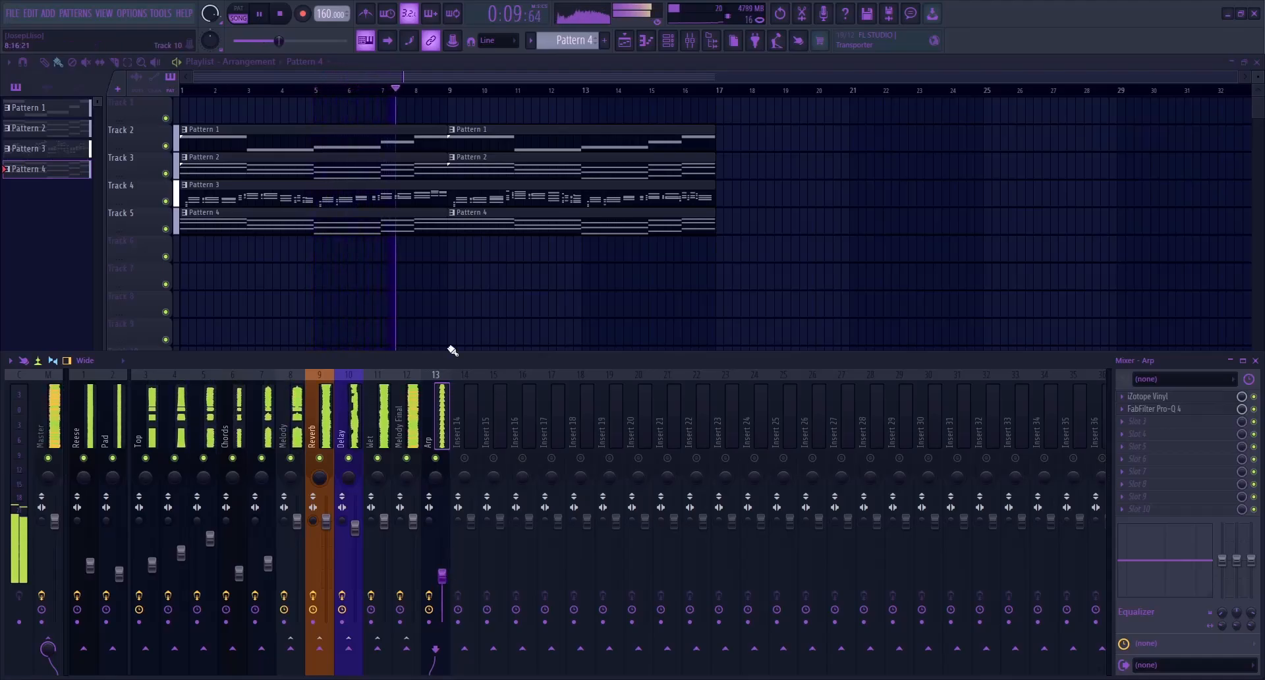
key(F9)
click(285, 15)
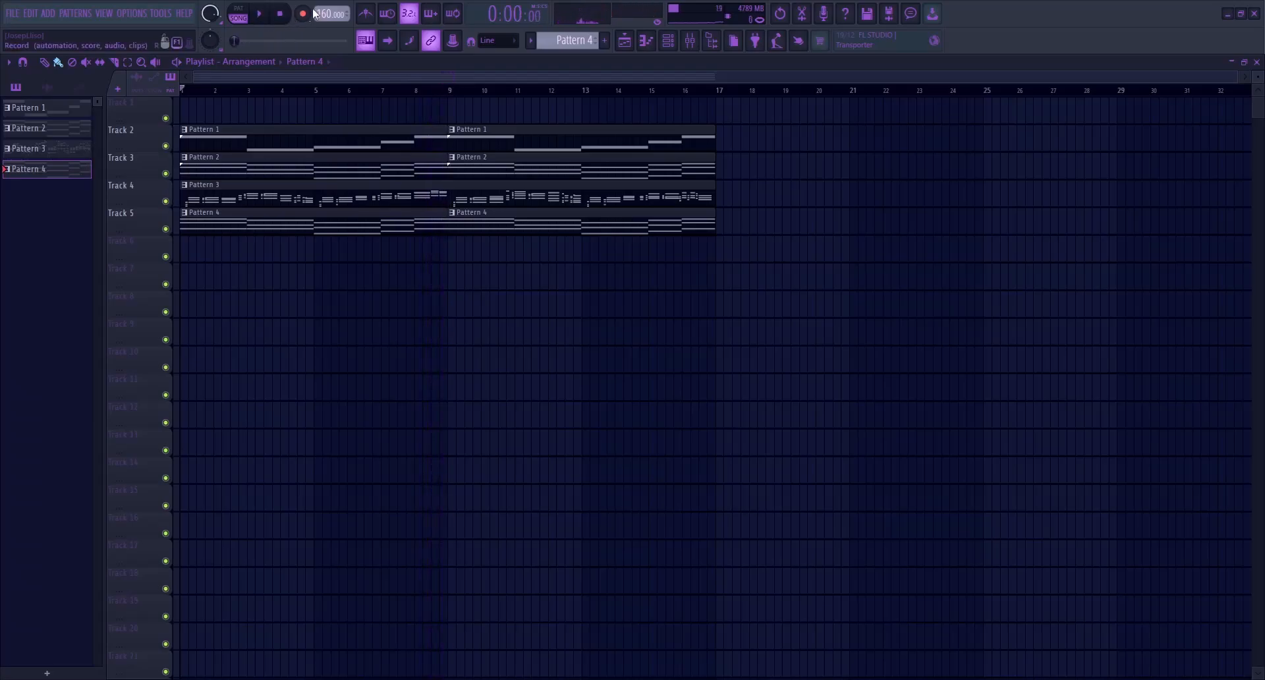
Examine the Arp notes in Pattern 4 and the Top melody notes in Pattern 3
click(668, 40)
click(193, 262)
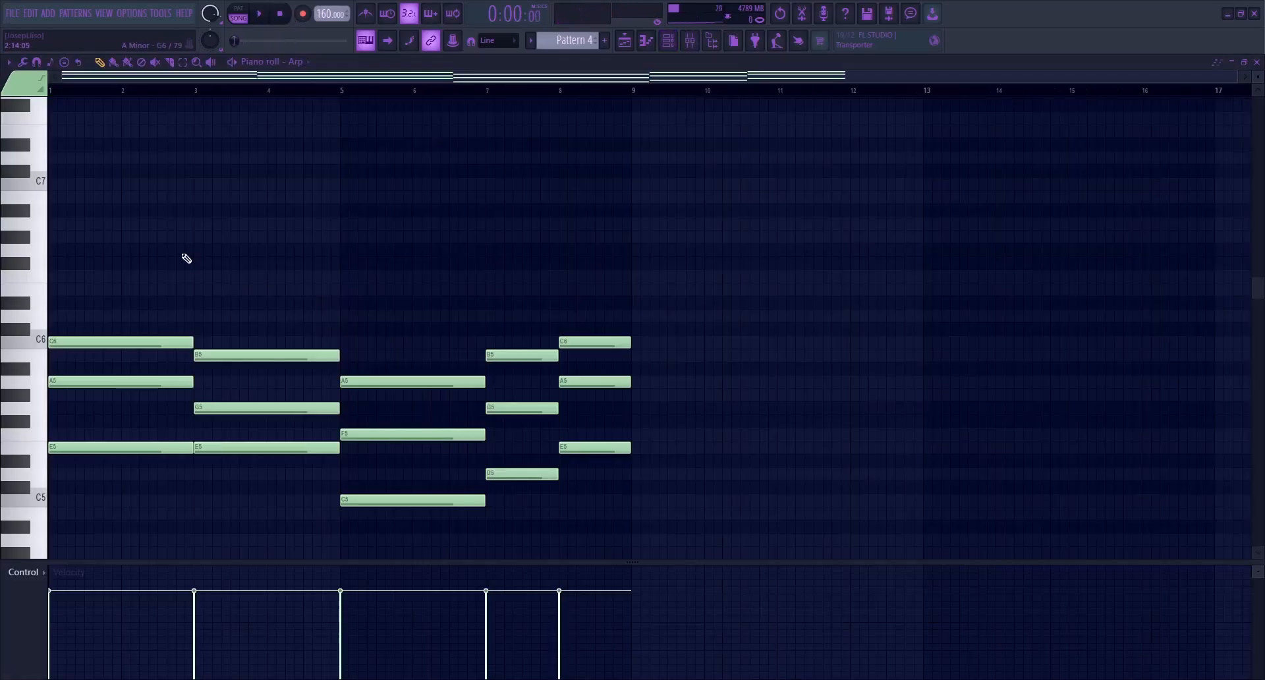
key(Escape)
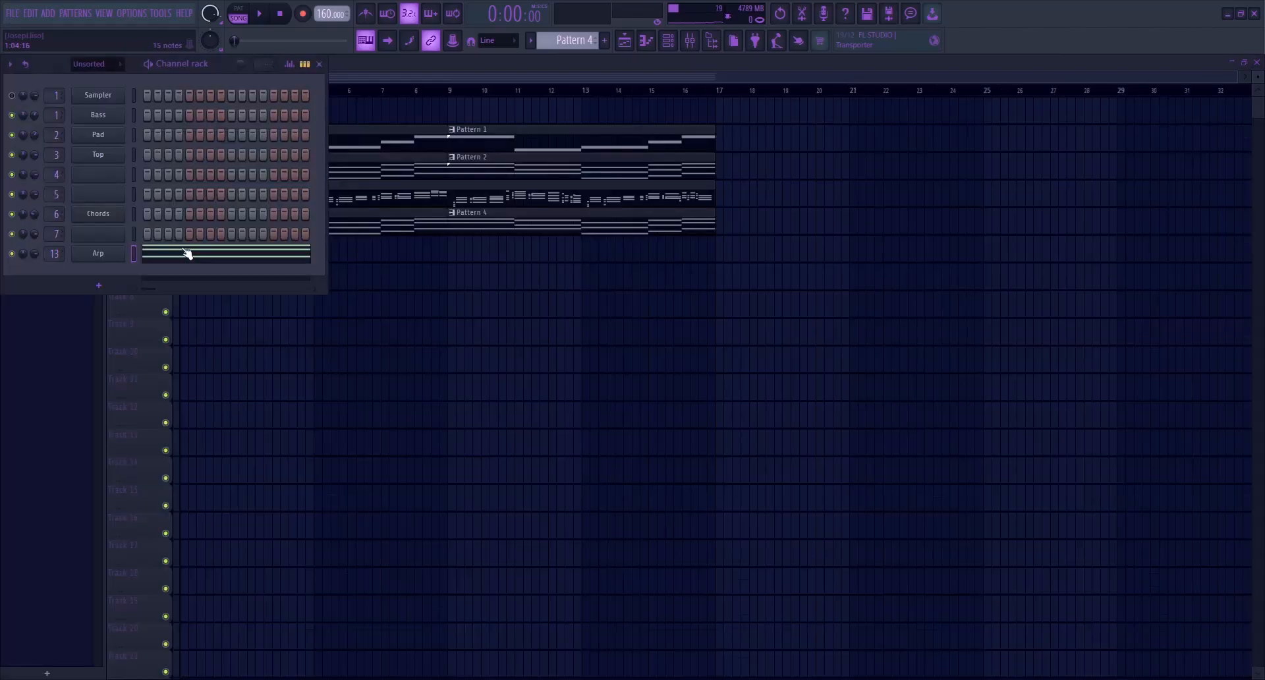
click(489, 62)
double_click(241, 196)
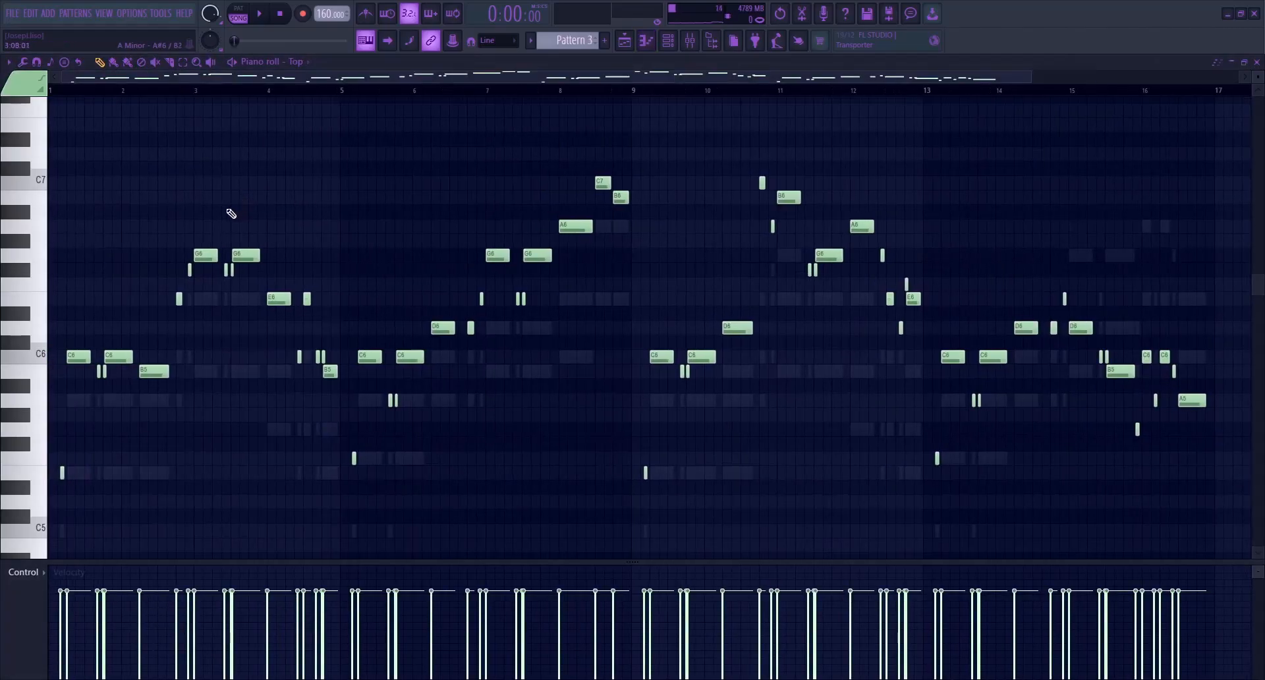
key(Escape)
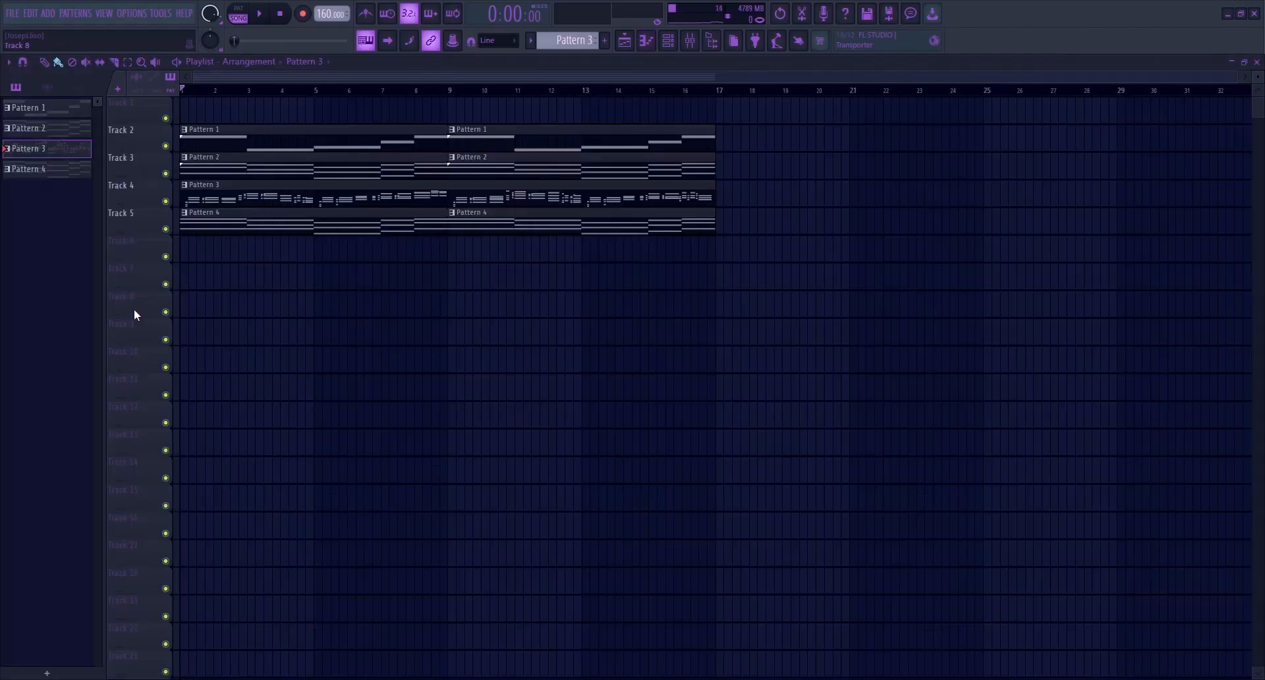
Select the Pattern 3 channels from Top down to channel 7 and audition the pattern on its own in pattern mode
click(668, 40)
drag(136, 174, 135, 234)
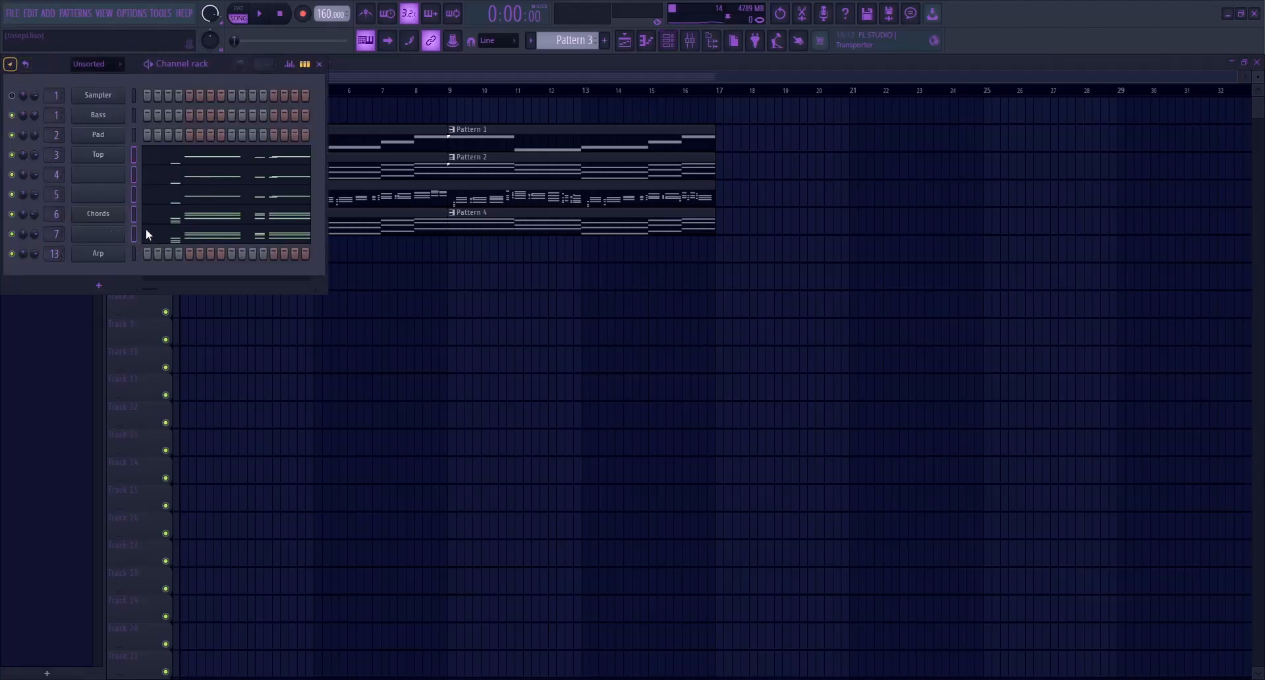
key(space)
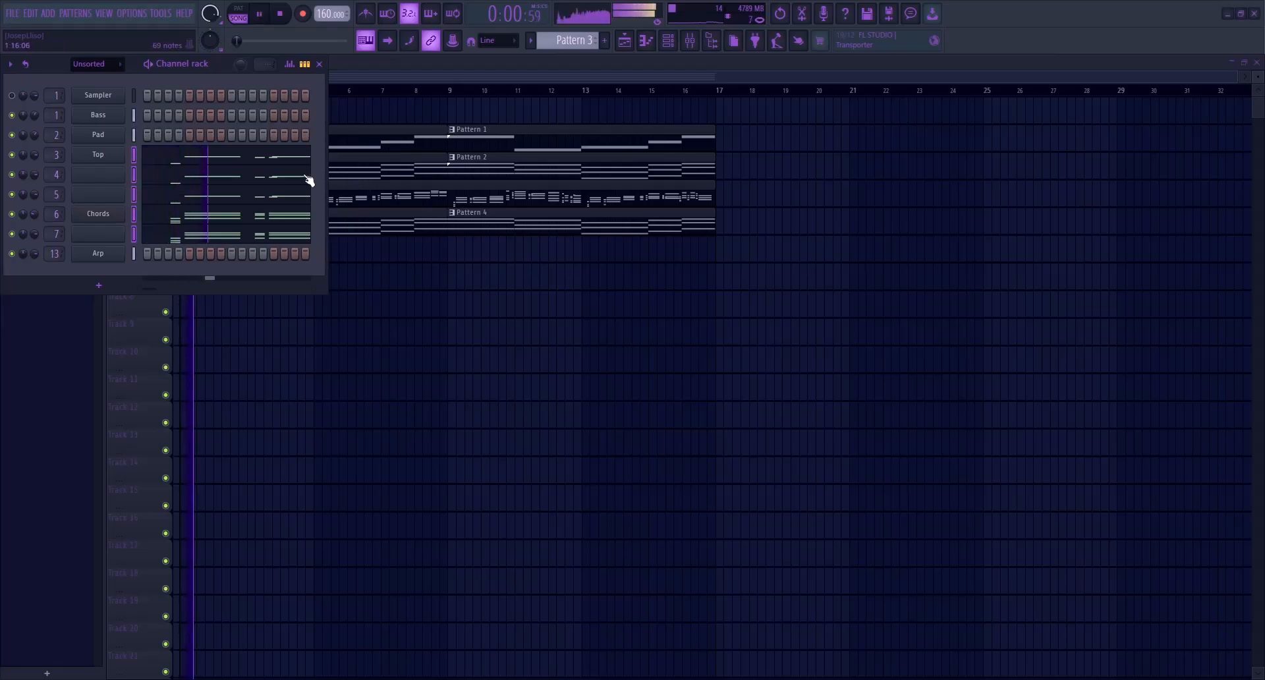
click(248, 8)
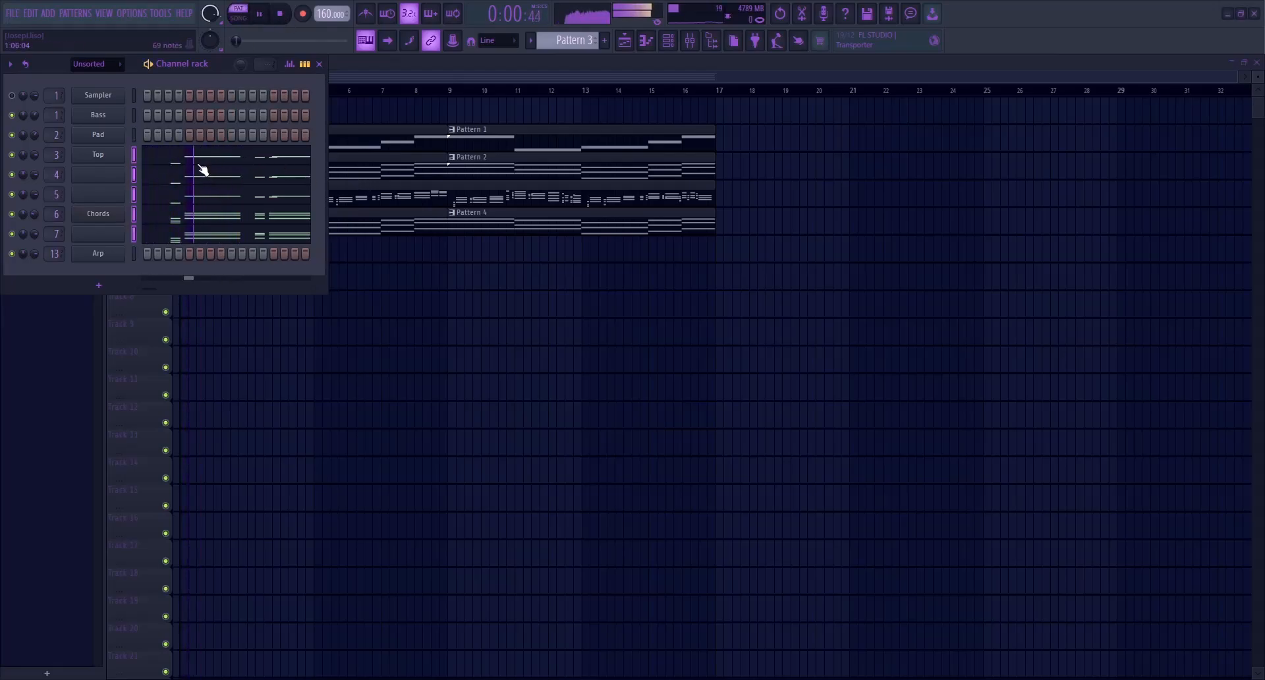
click(203, 169)
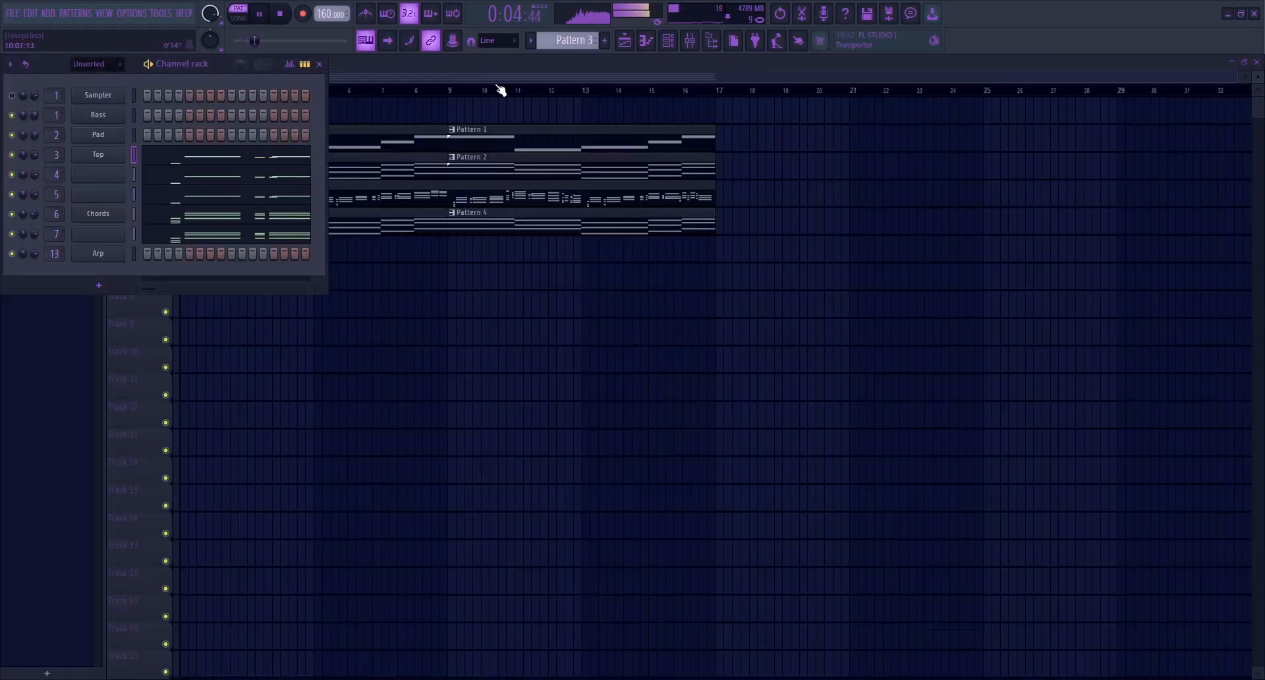
Open the notes of Patterns 1, 2 and 4 one after another and transpose them up three semitones to C minor
key(F6)
double_click(250, 152)
scroll(250, 151, down, 2)
key(Escape)
click(237, 174)
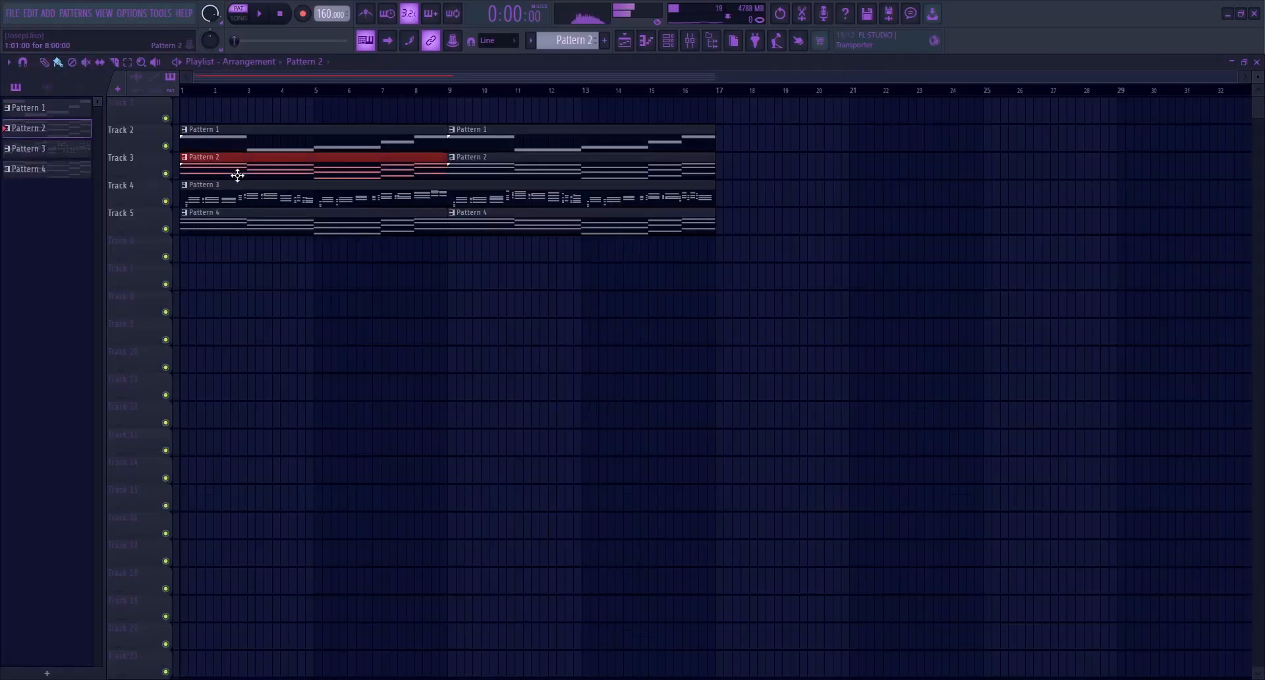
double_click(237, 173)
scroll(238, 177, down, 2)
key(Escape)
double_click(233, 221)
scroll(233, 226, down, 1)
Switch from pattern playback to song mode and listen to the full 16-bar arrangement
key(space)
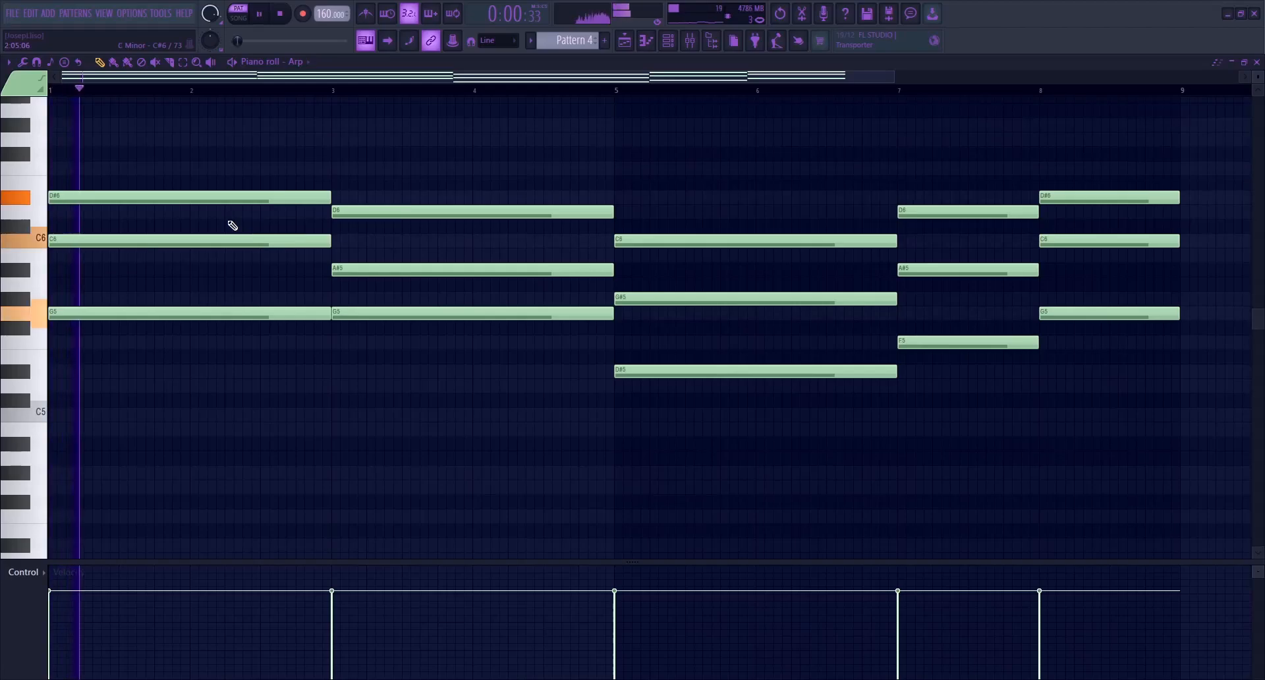
key(F5)
key(l)
key(space)
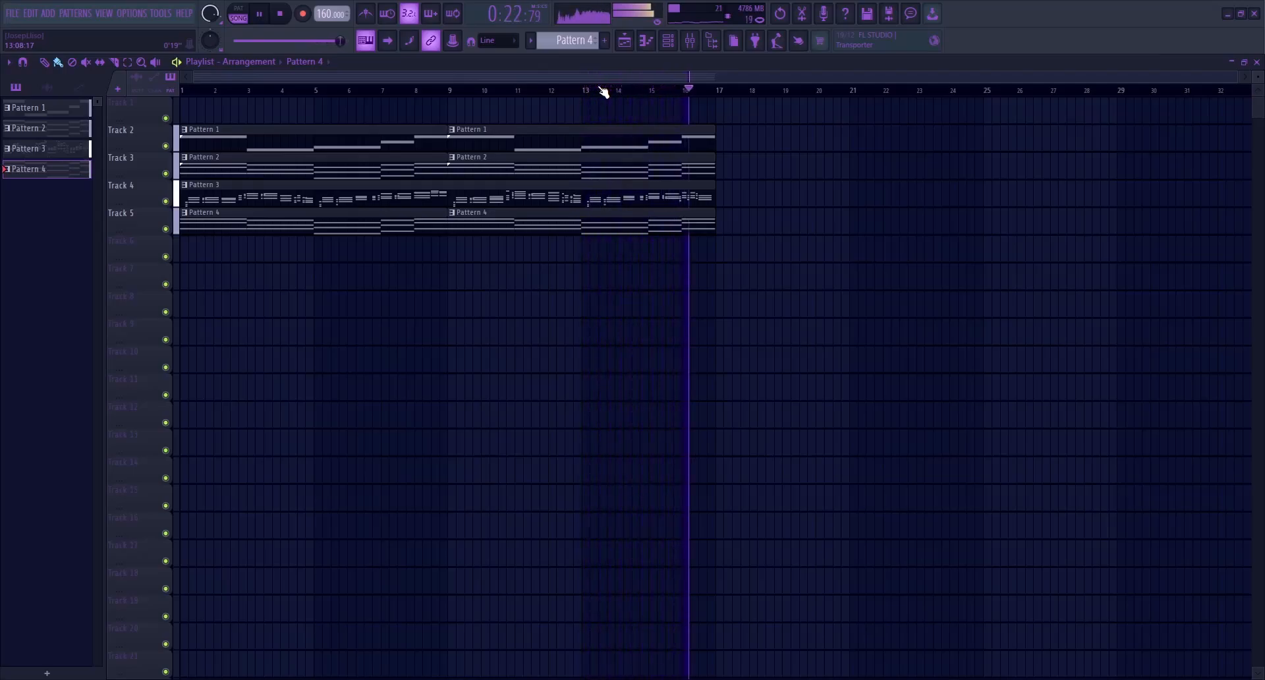
key(space)
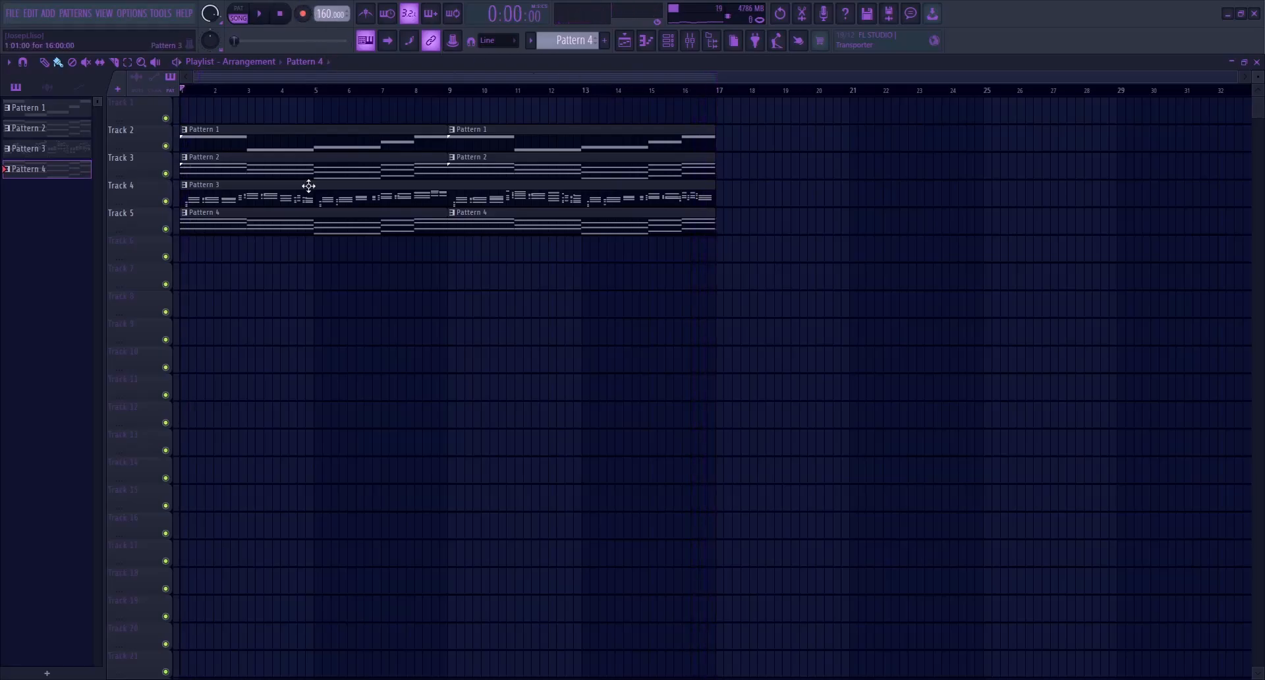
Create Pattern 5 with a new Sylenth1 channel named Dist Pad, holding the chord notes and using the Dist Pad preset
key(F6)
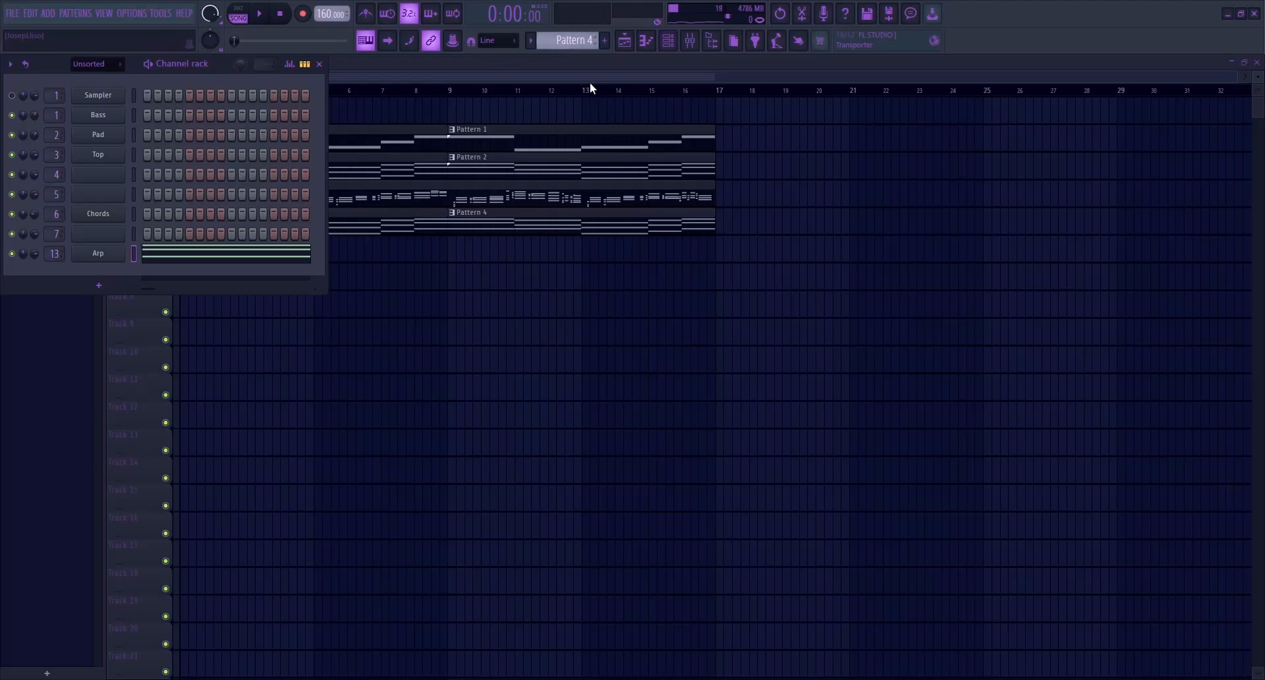
key(F4)
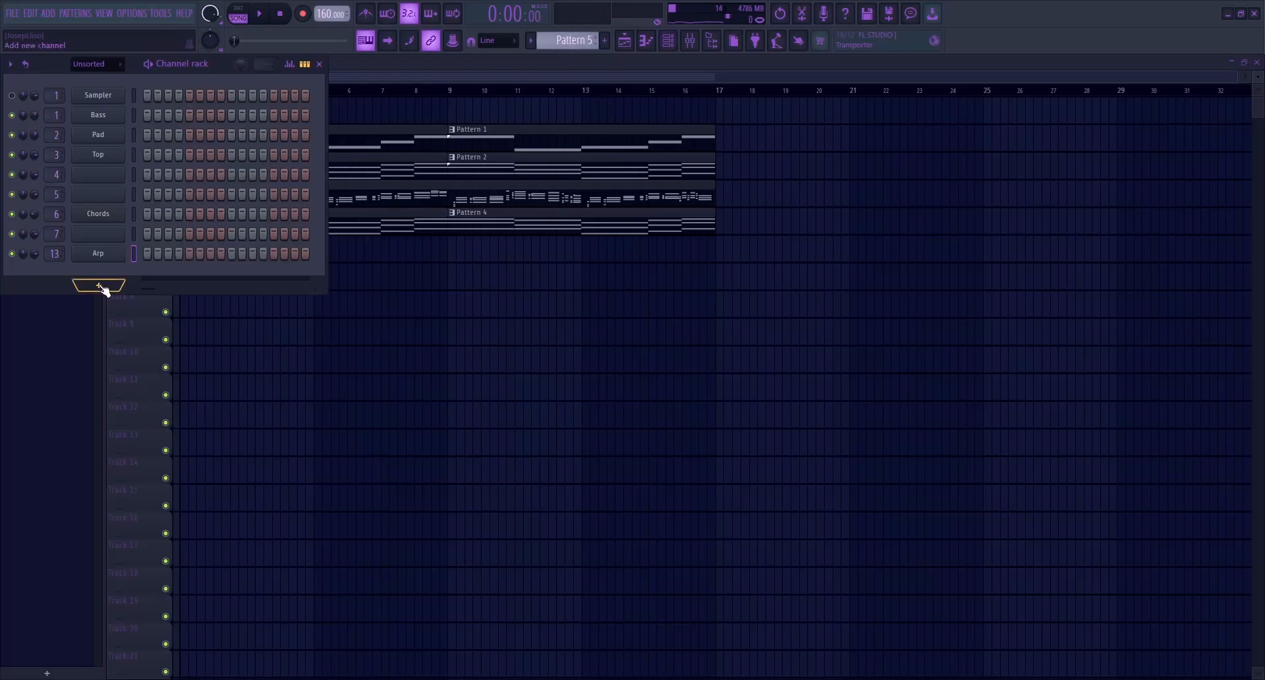
click(241, 441)
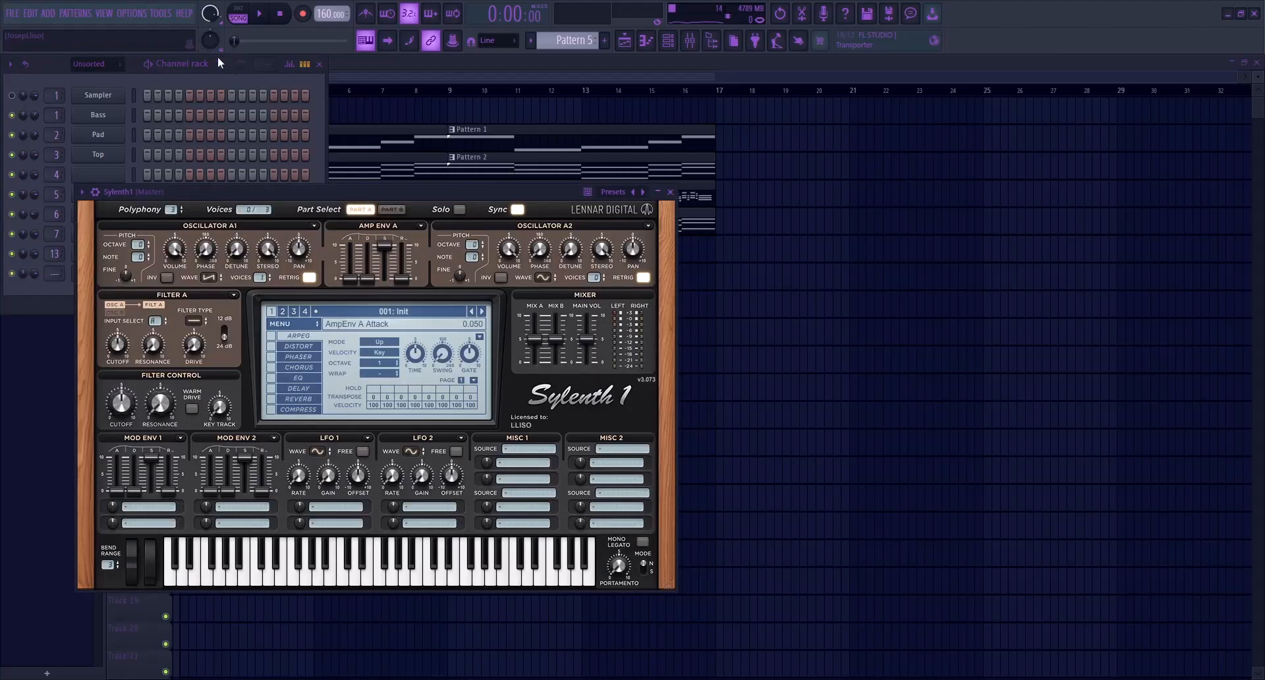
click(211, 67)
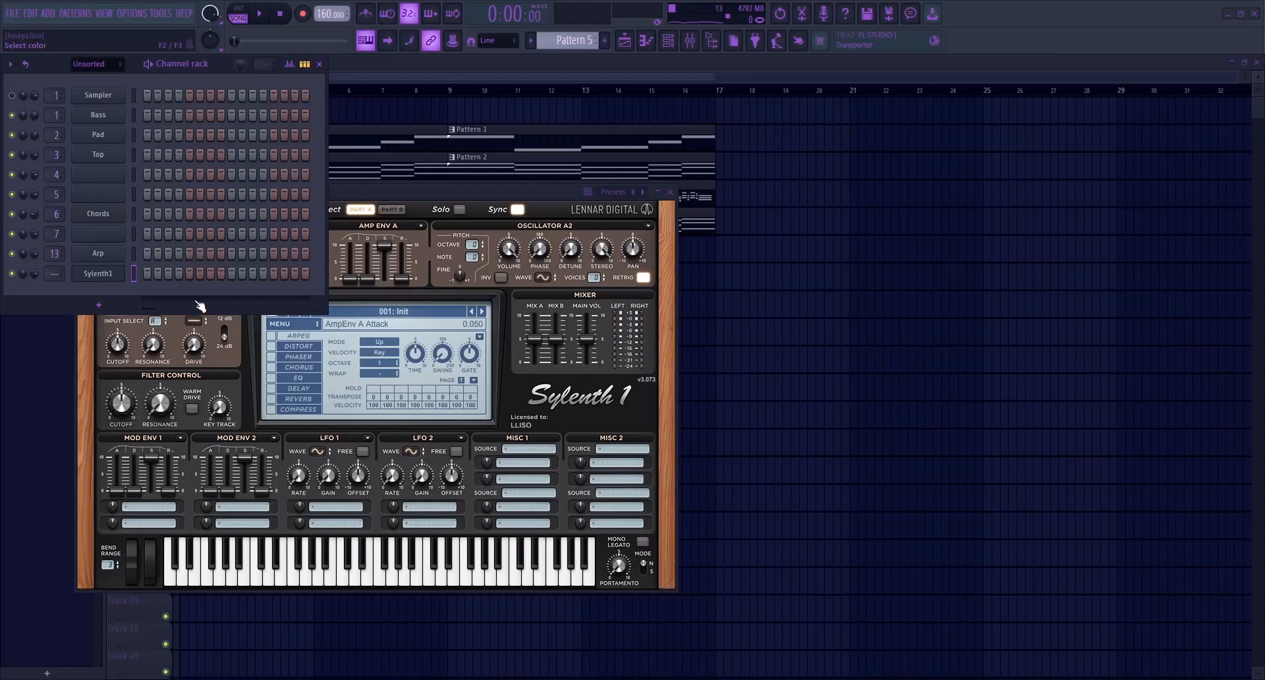
drag(366, 200, 605, 147)
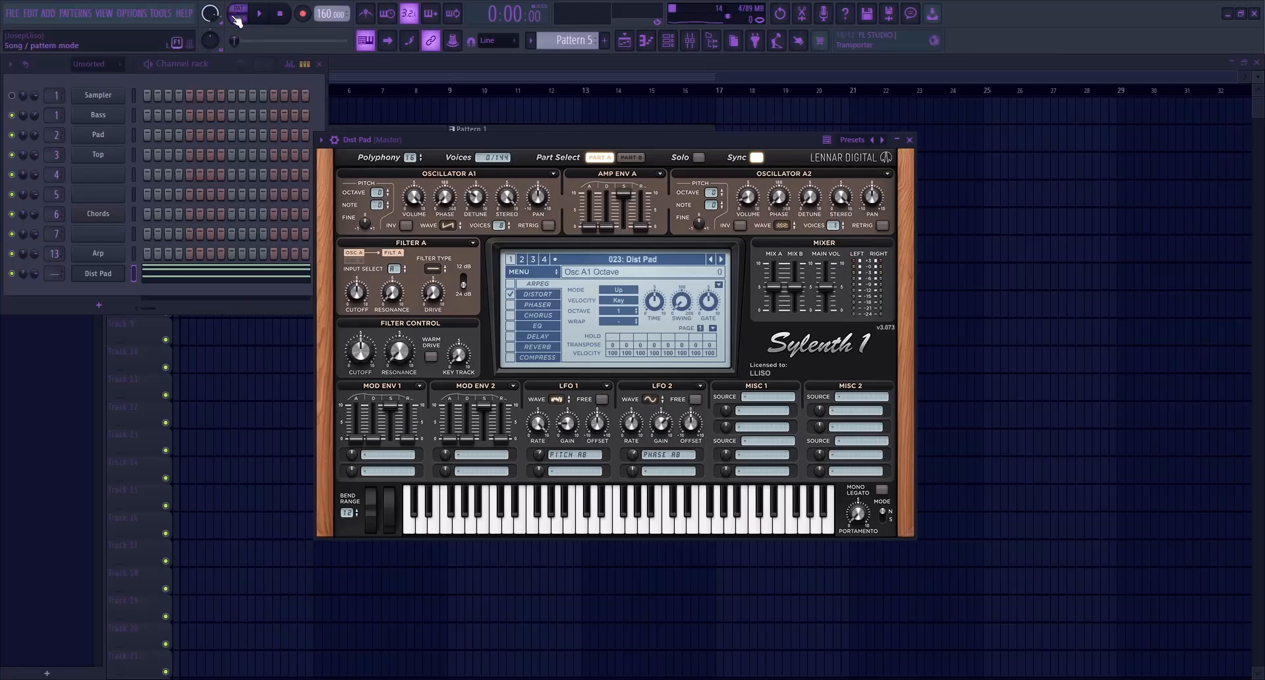
Route the Dist Pad channel to mixer insert 14 and lower its fader
click(690, 40)
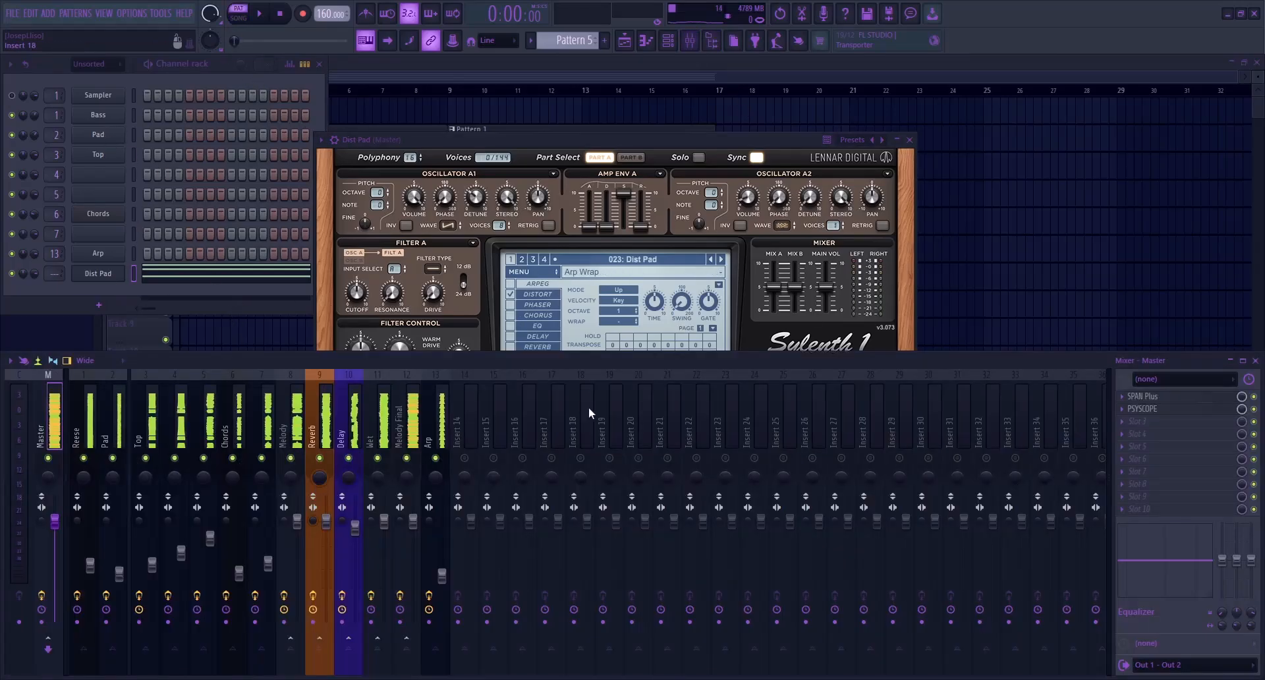
click(472, 399)
key(ctrl+l)
drag(466, 548, 467, 605)
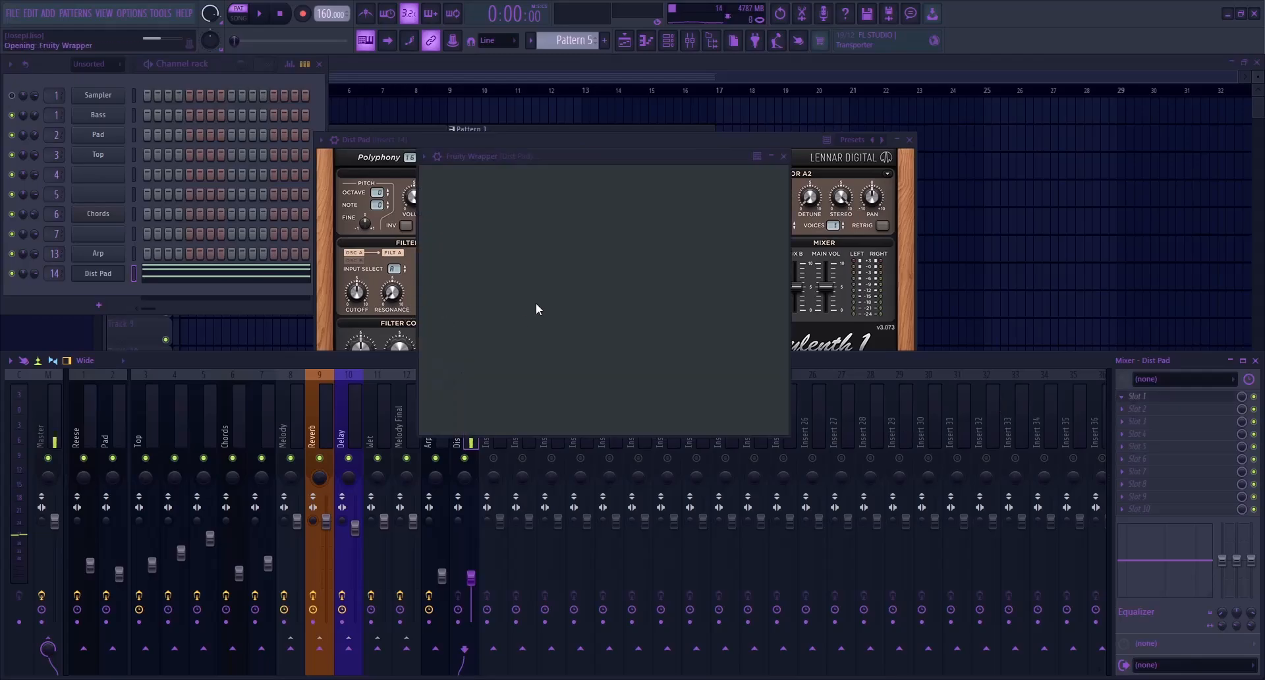
Add a low cut to the Dist Pad with FabFilter Pro-Q 4 and raise its cutoff frequency while Pattern 5 plays
click(591, 351)
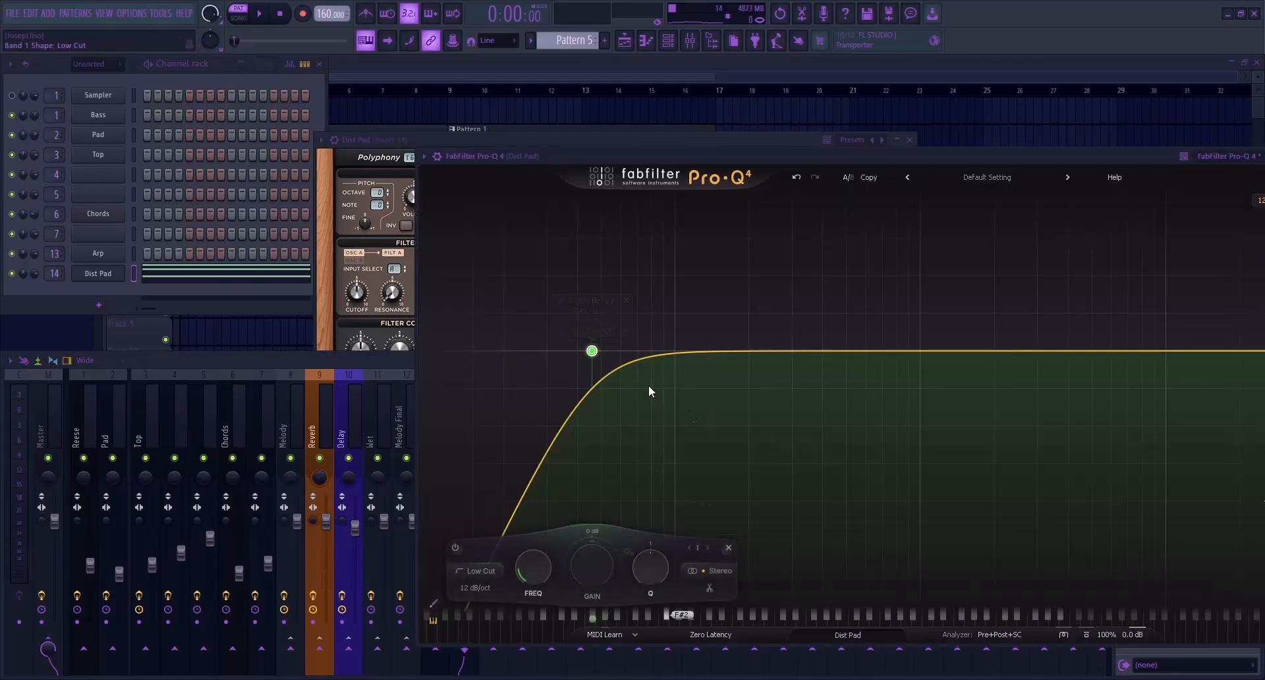
key(space)
scroll(593, 351, up, 2)
drag(593, 351, 729, 352)
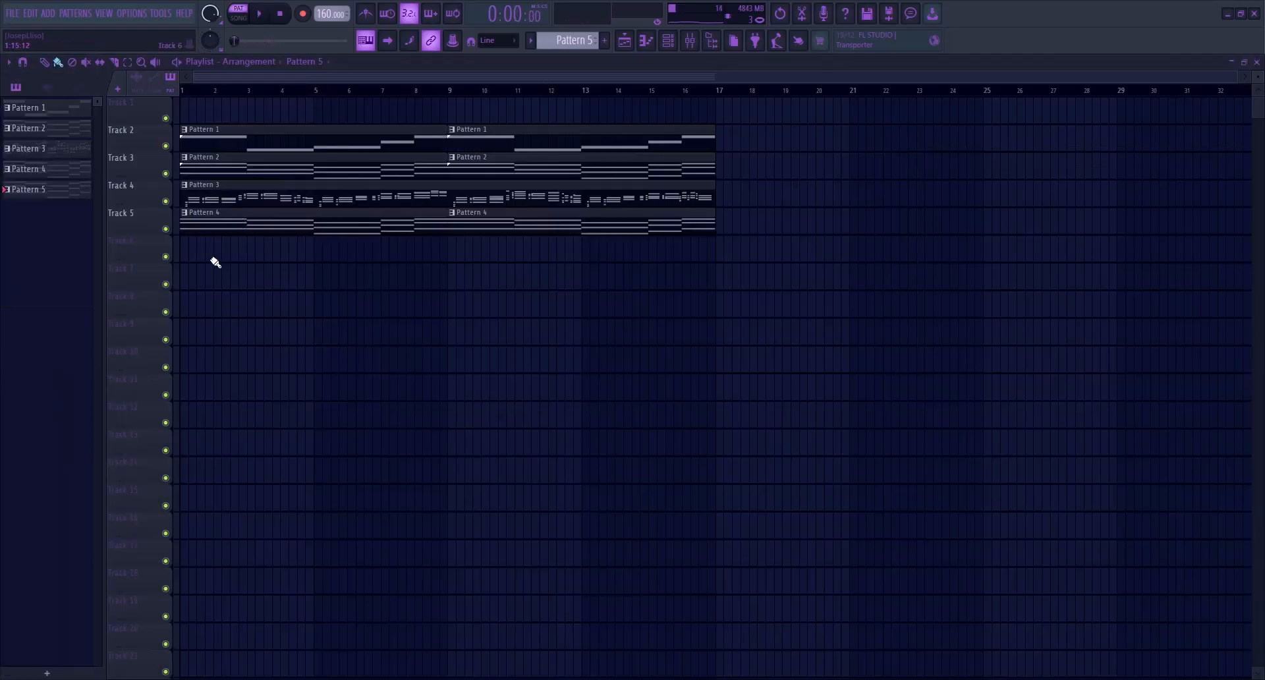
Fill Track 6 with two consecutive Pattern 5 clips from bar 1 to bar 17 and play the arrangement
drag(227, 267, 218, 245)
drag(360, 246, 643, 251)
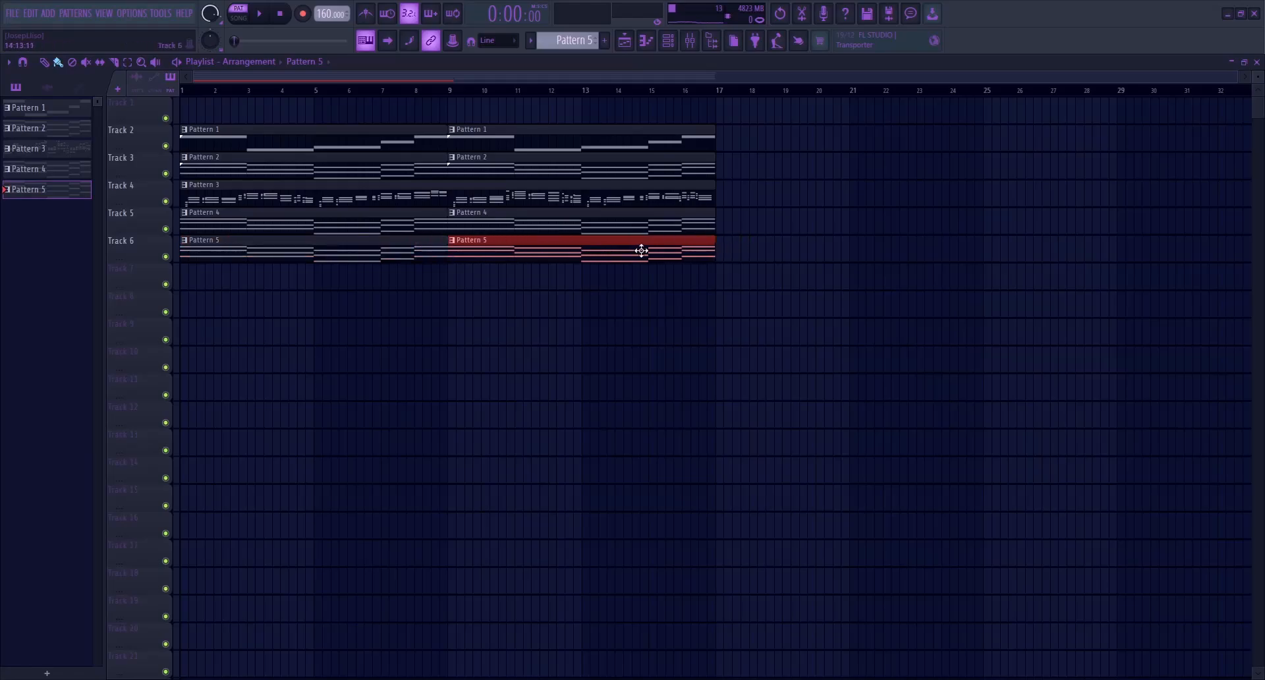
key(space)
click(460, 356)
right_click(469, 363)
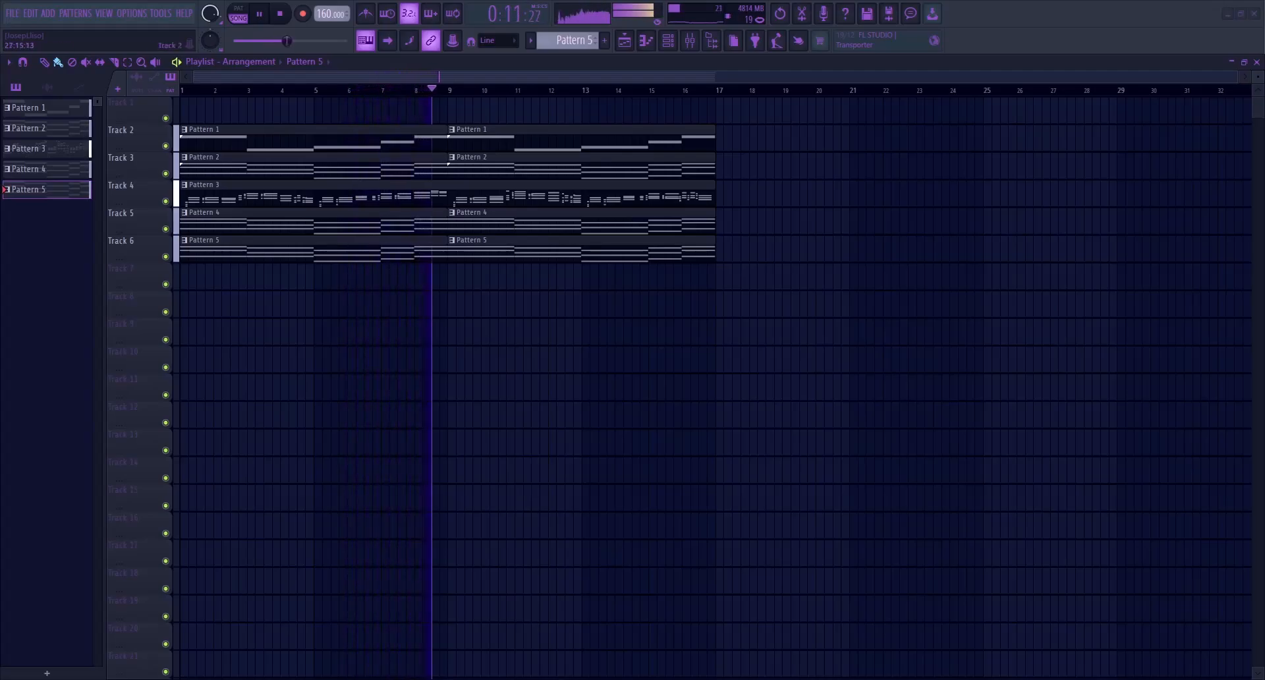
Stop the arrangement playback and open the Top channel's notes in Pattern 3
key(space)
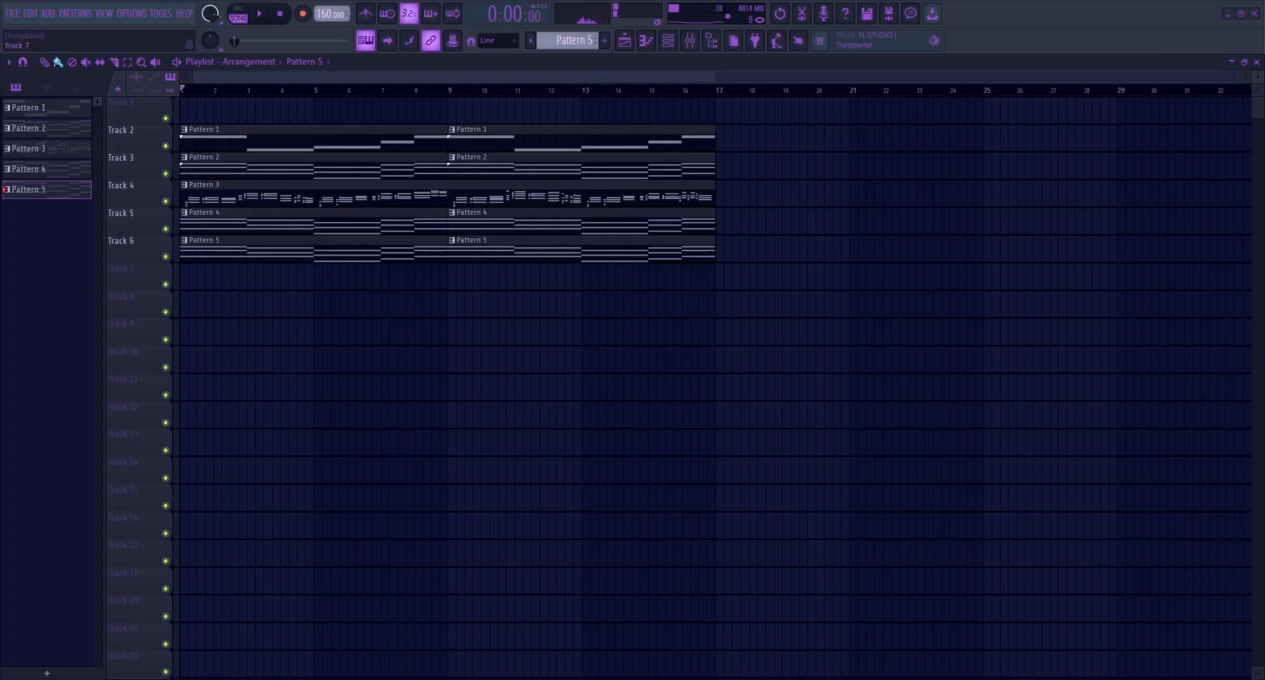
click(26, 149)
click(667, 40)
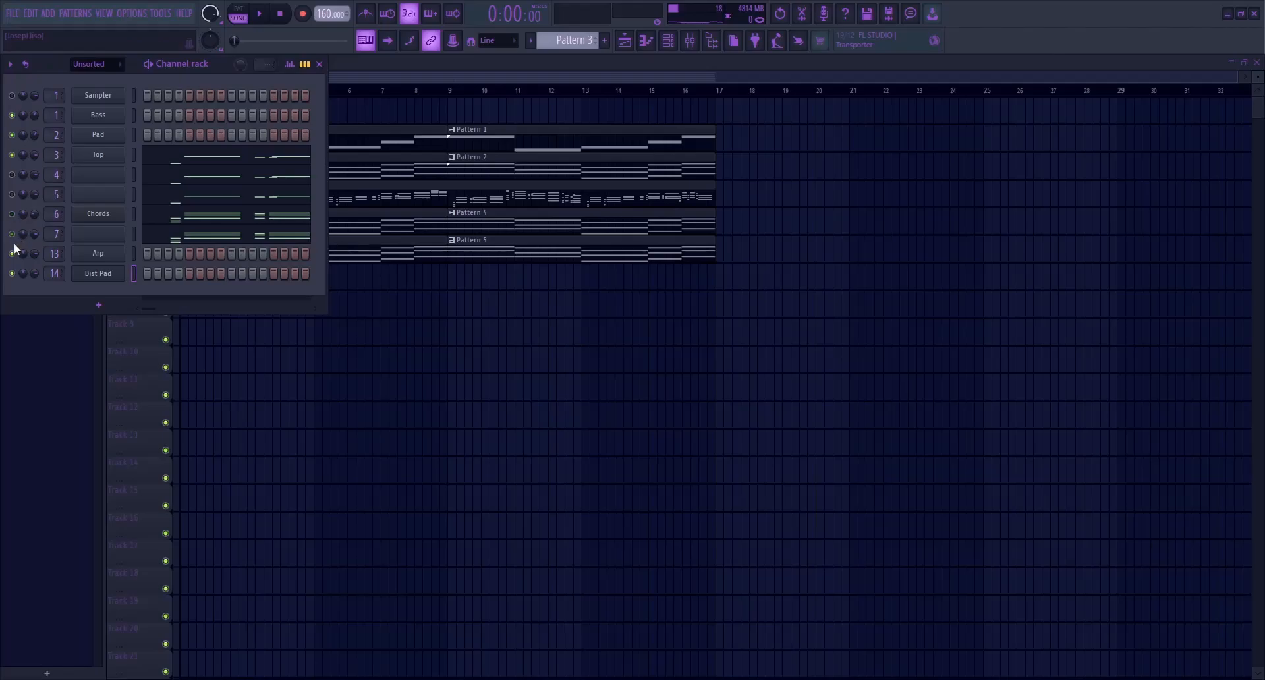
click(176, 157)
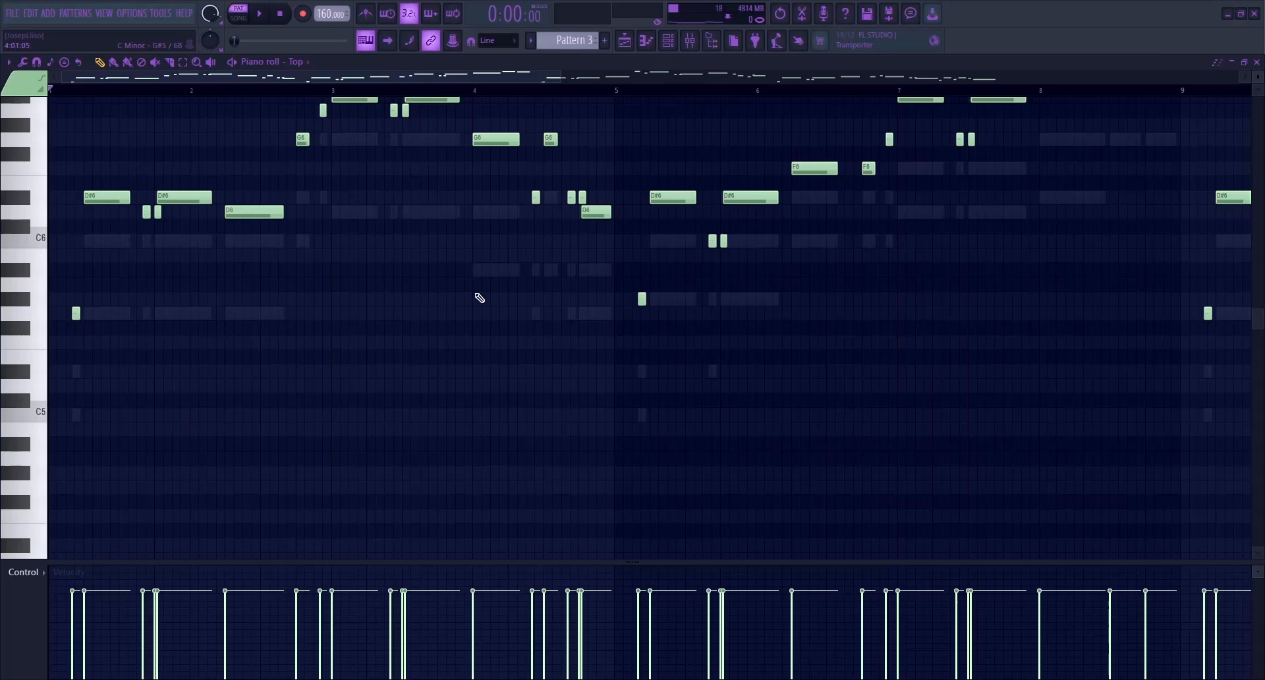
Copy the Bass notes from Pattern 1 into Pattern 3's Sampler channel as a reference and reopen the Top channel's notes
click(636, 43)
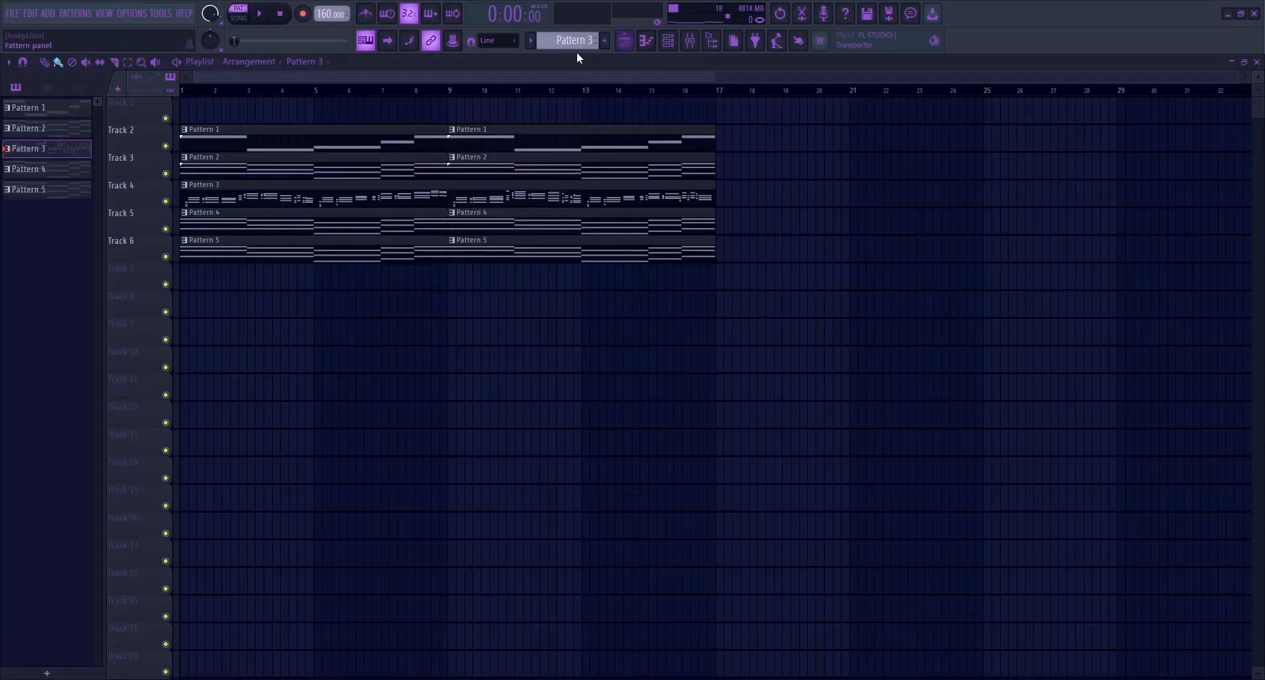
click(668, 40)
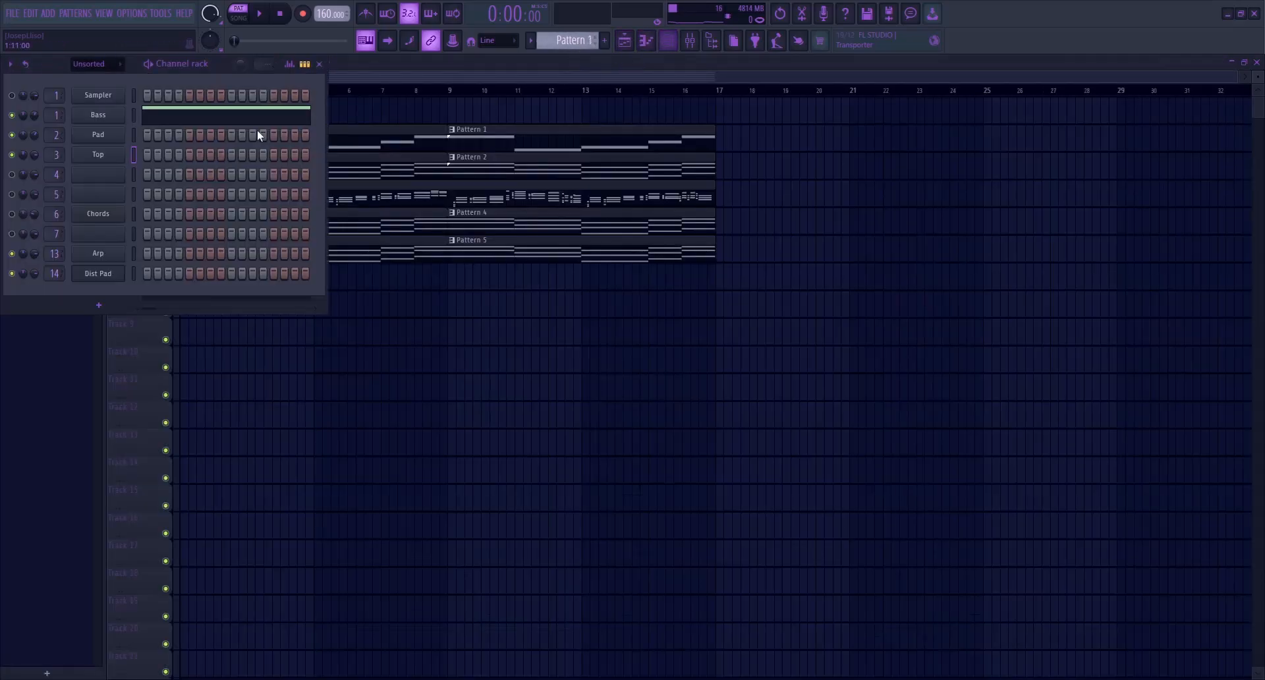
click(594, 74)
click(134, 97)
key(ctrl+v)
click(134, 155)
click(147, 165)
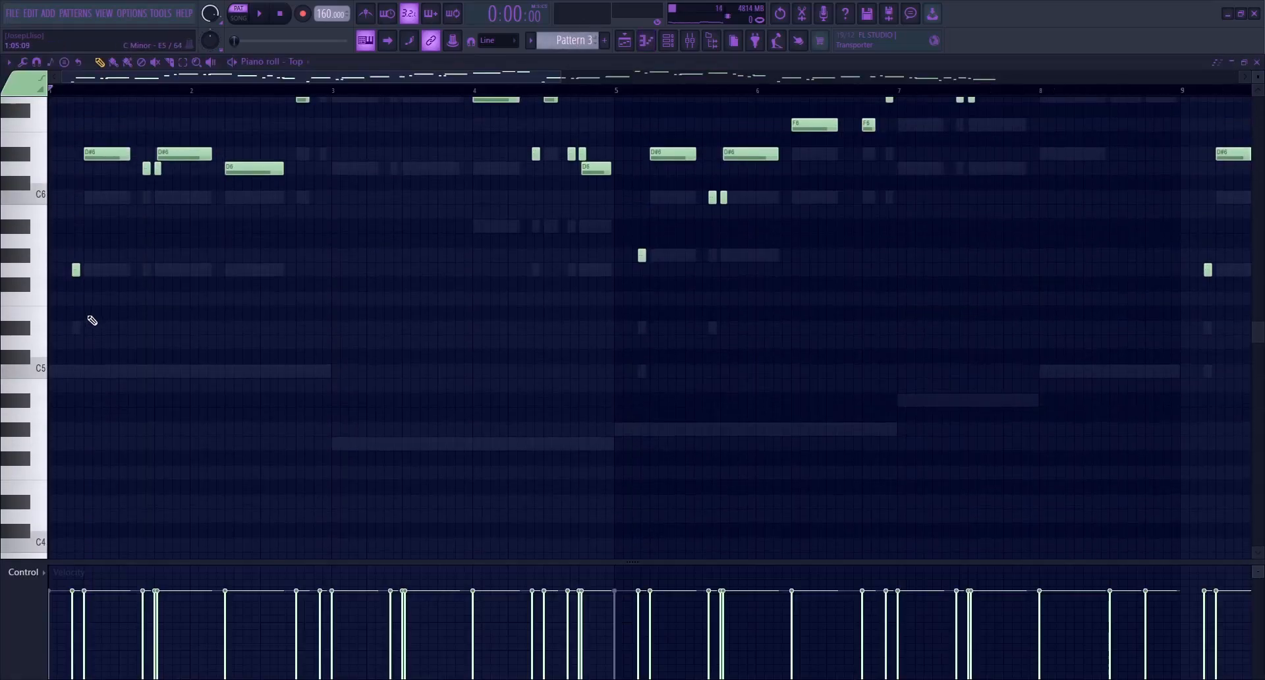
Draw a root note from bar 1 to bar 3 in the Top channel, lower it two octaves to C3 and audition it
click(58, 372)
drag(65, 373, 331, 373)
key(ctrl+Down)
key(ctrl+Down)
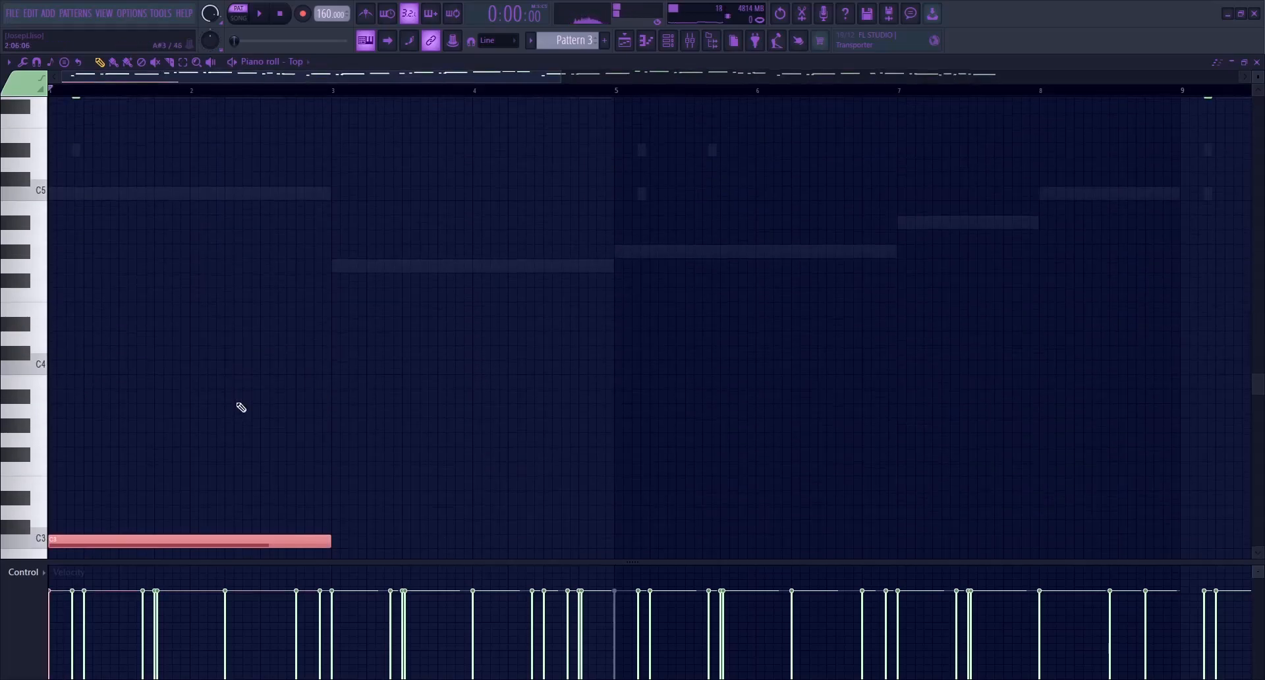
ctrl+right_click(236, 398)
key(space)
ctrl+right_click(266, 400)
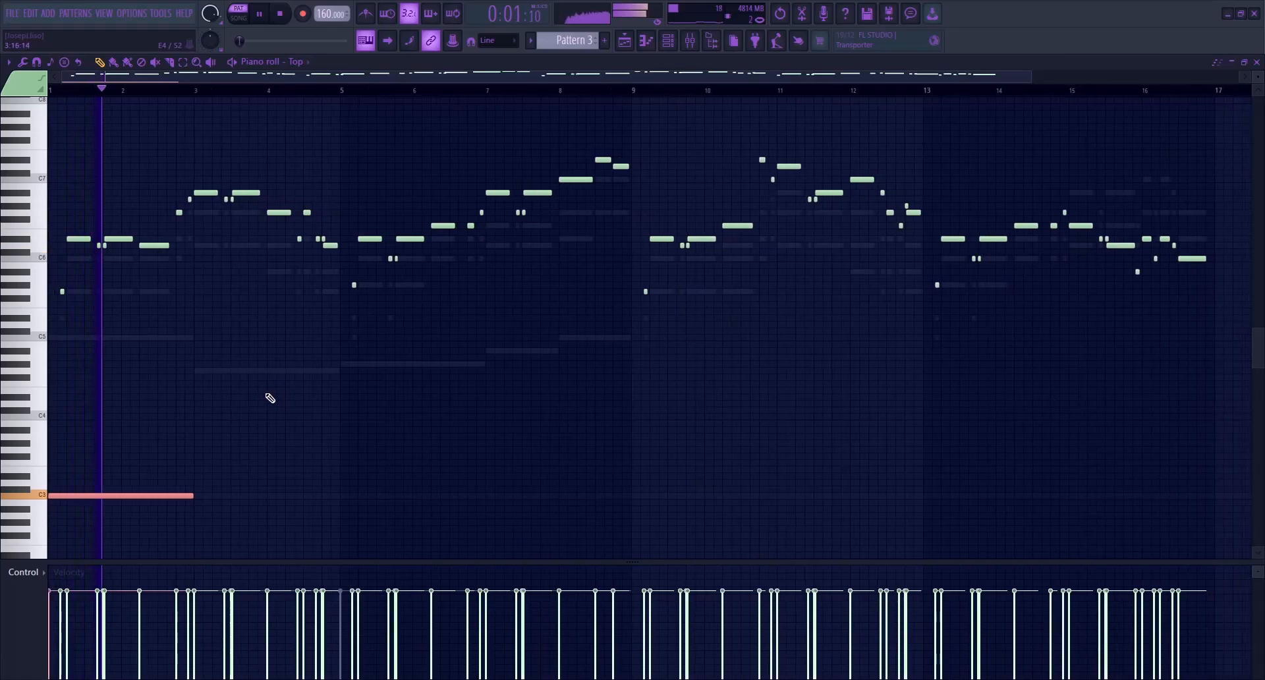
key(space)
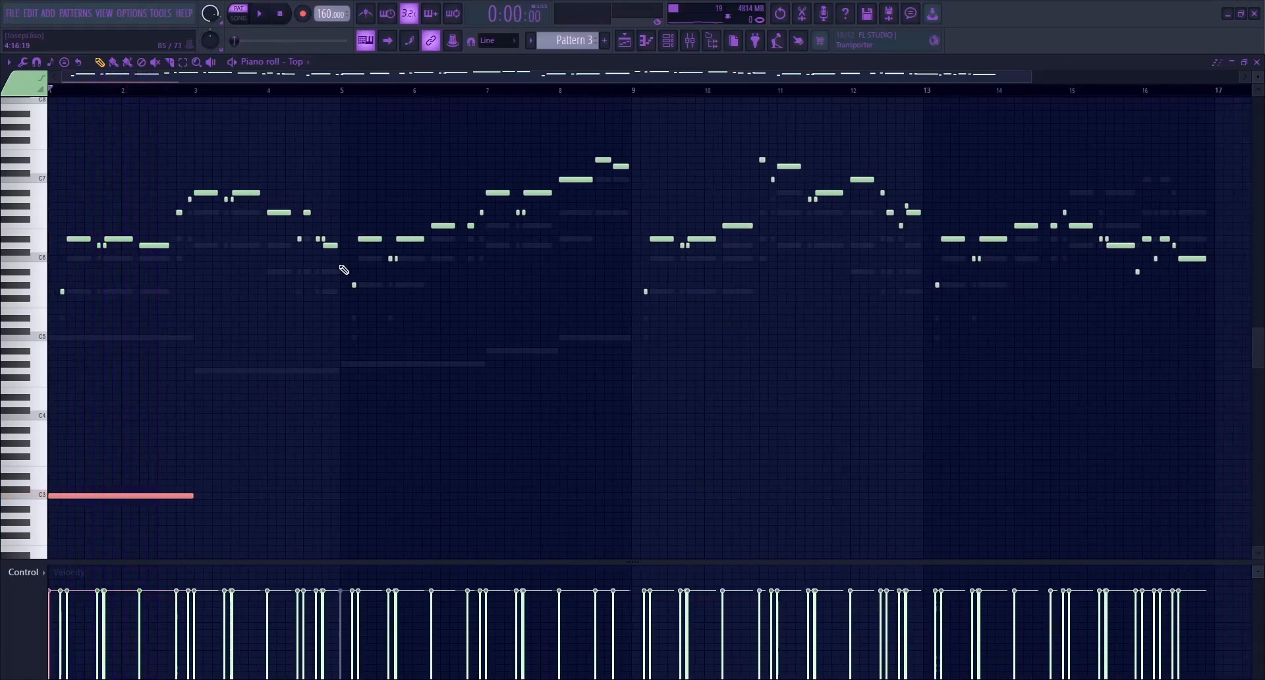
Build a rhythmic low root-note line beneath the Top melody through bar 17 and play Pattern 3 to check it
key(ctrl+s)
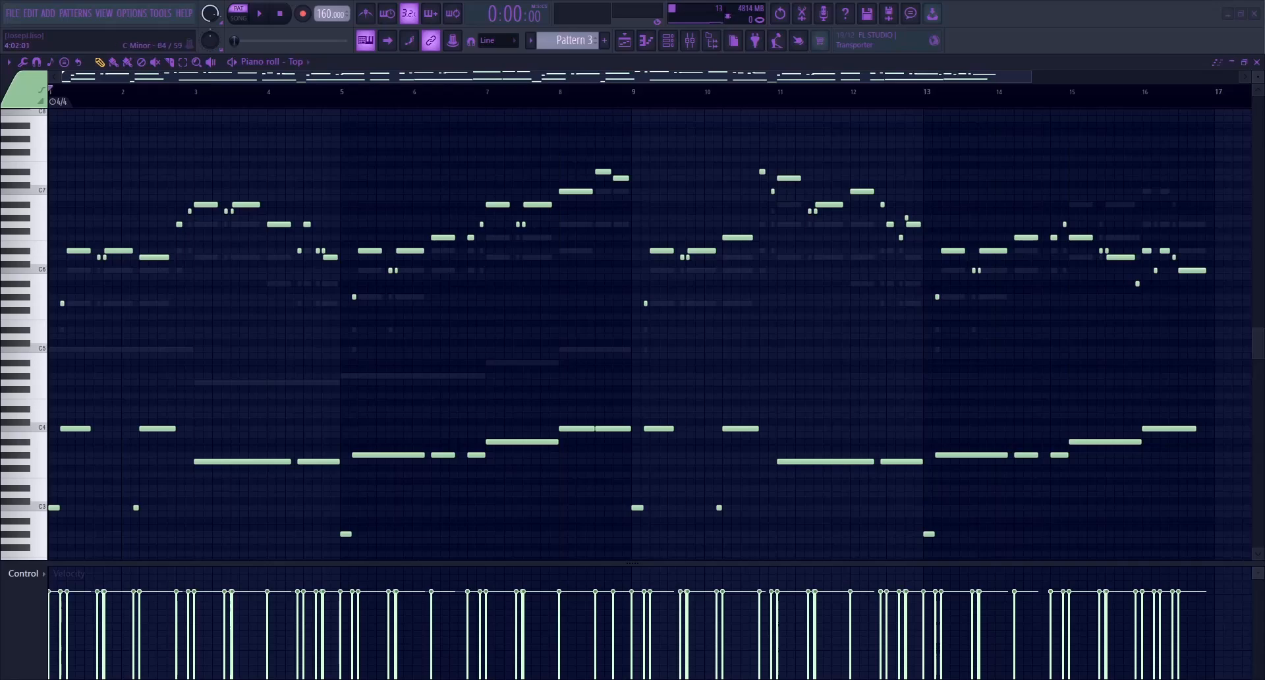
key(space)
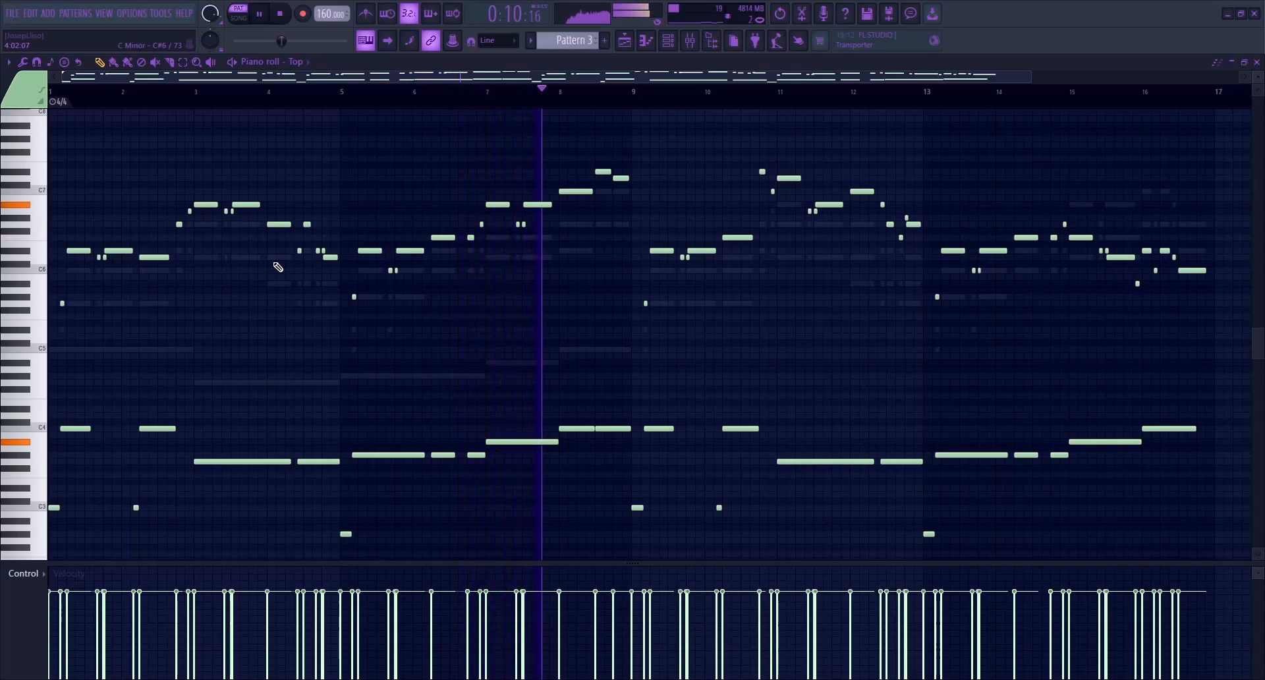
key(space)
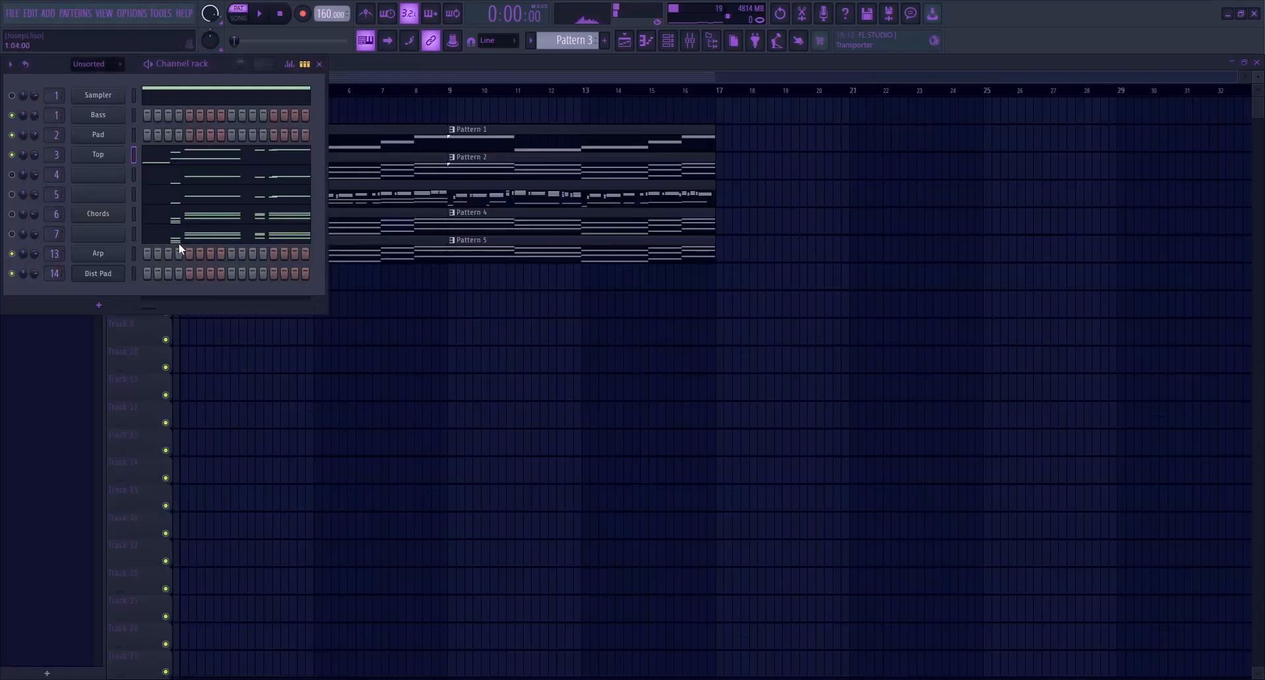
Re-enable all muted channels and play the full arrangement from bar 1
right_click(12, 156)
click(356, 78)
click(193, 90)
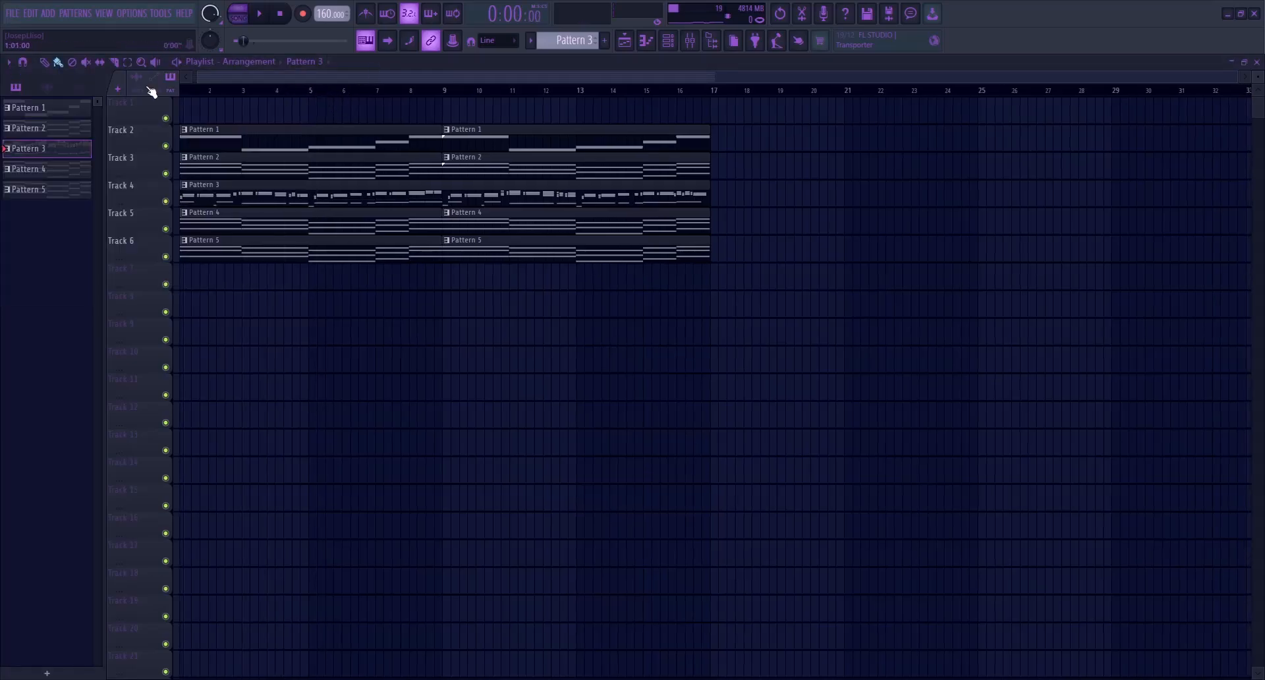
key(space)
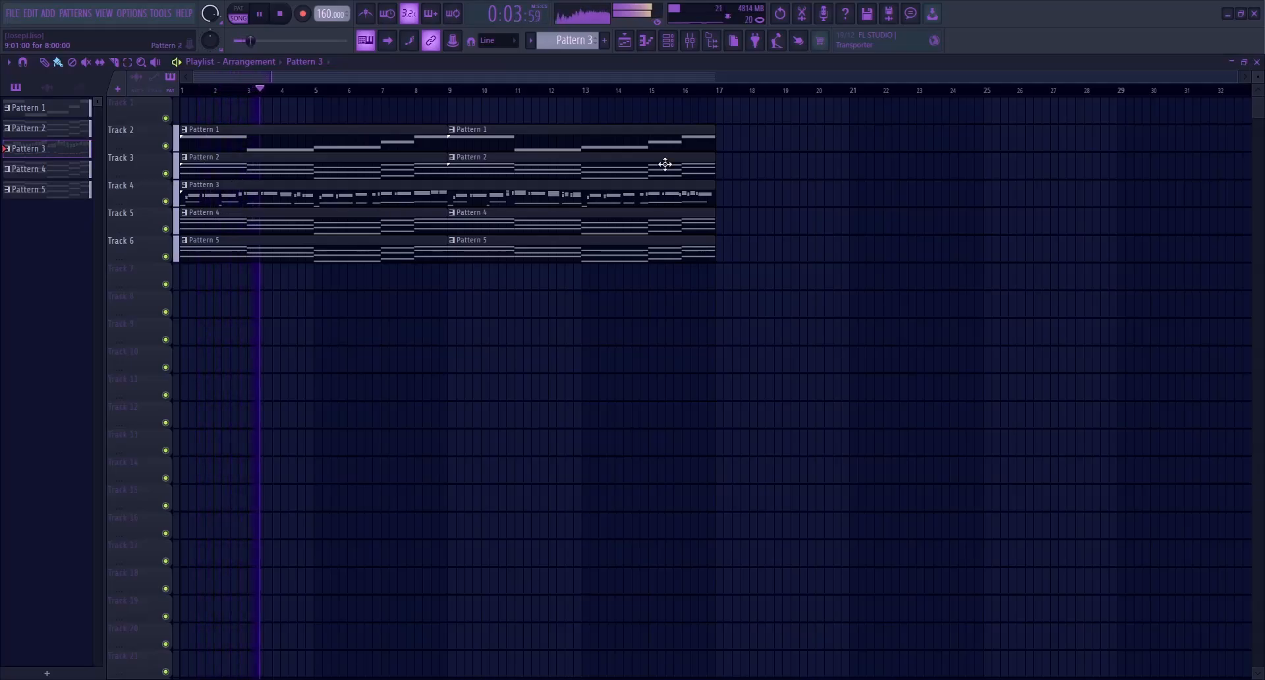
click(668, 41)
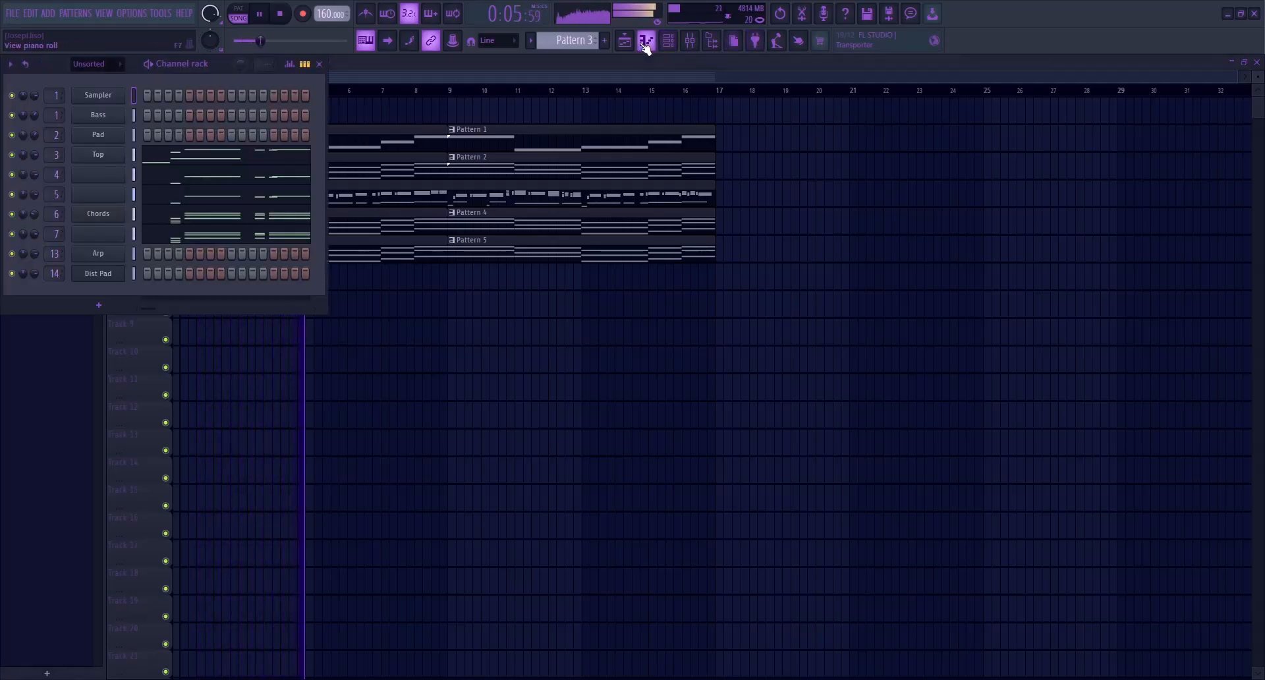
click(620, 79)
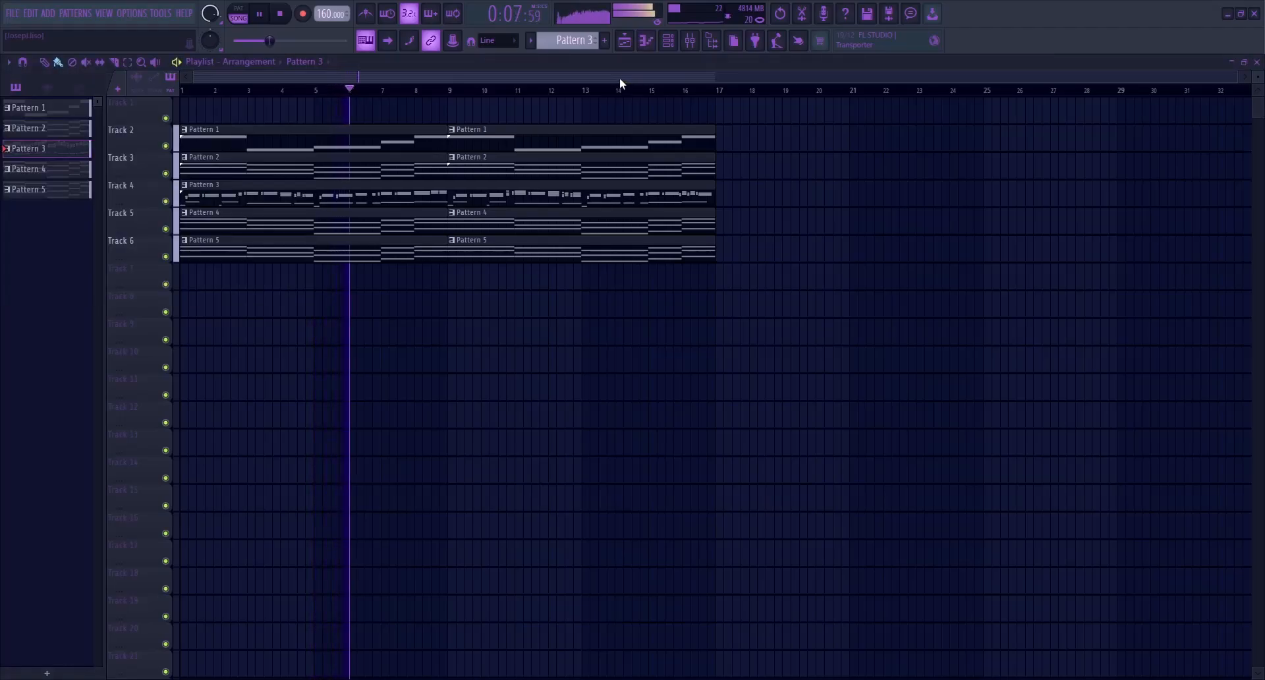
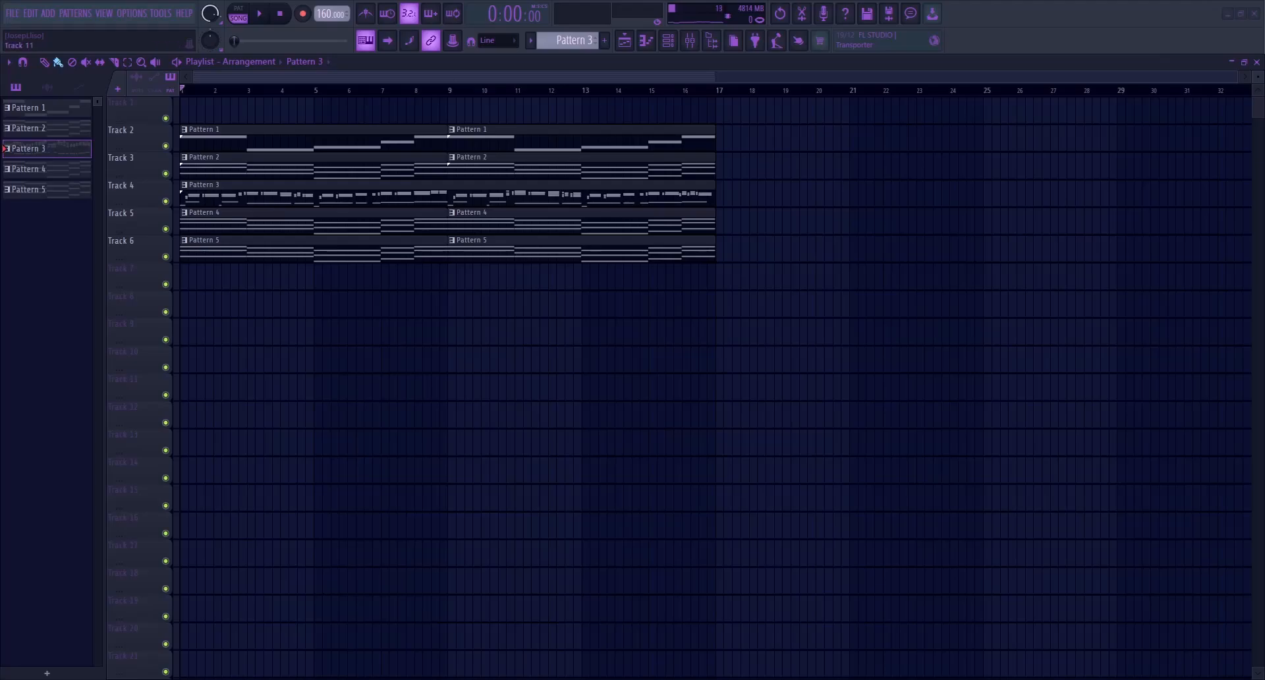
Copy the Bass channel's notes from Pattern 1 and create an empty Pattern 6
click(295, 139)
click(668, 41)
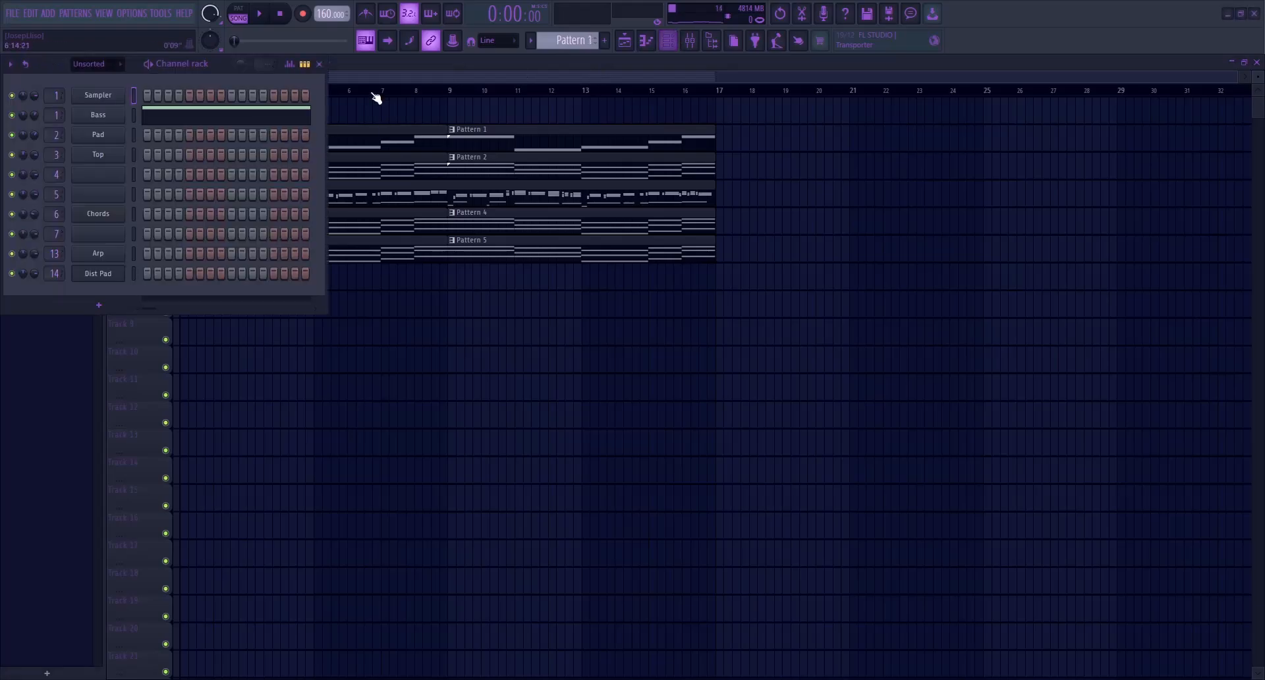
click(133, 121)
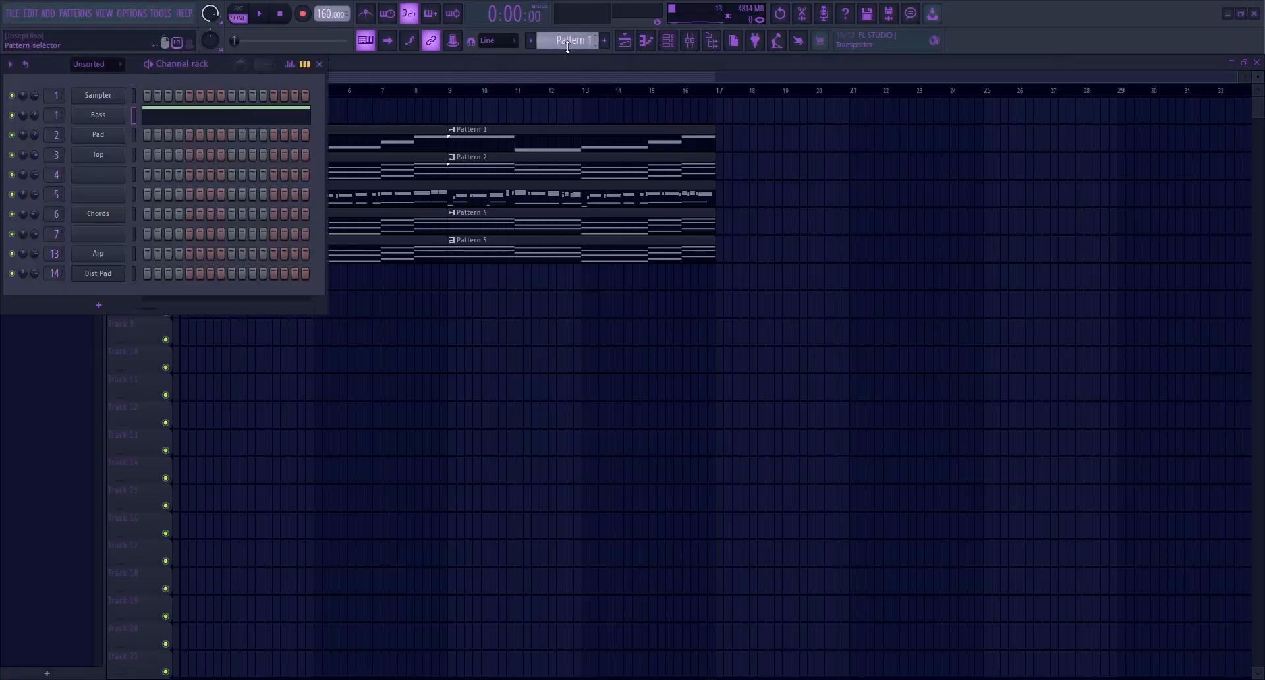
key(F4)
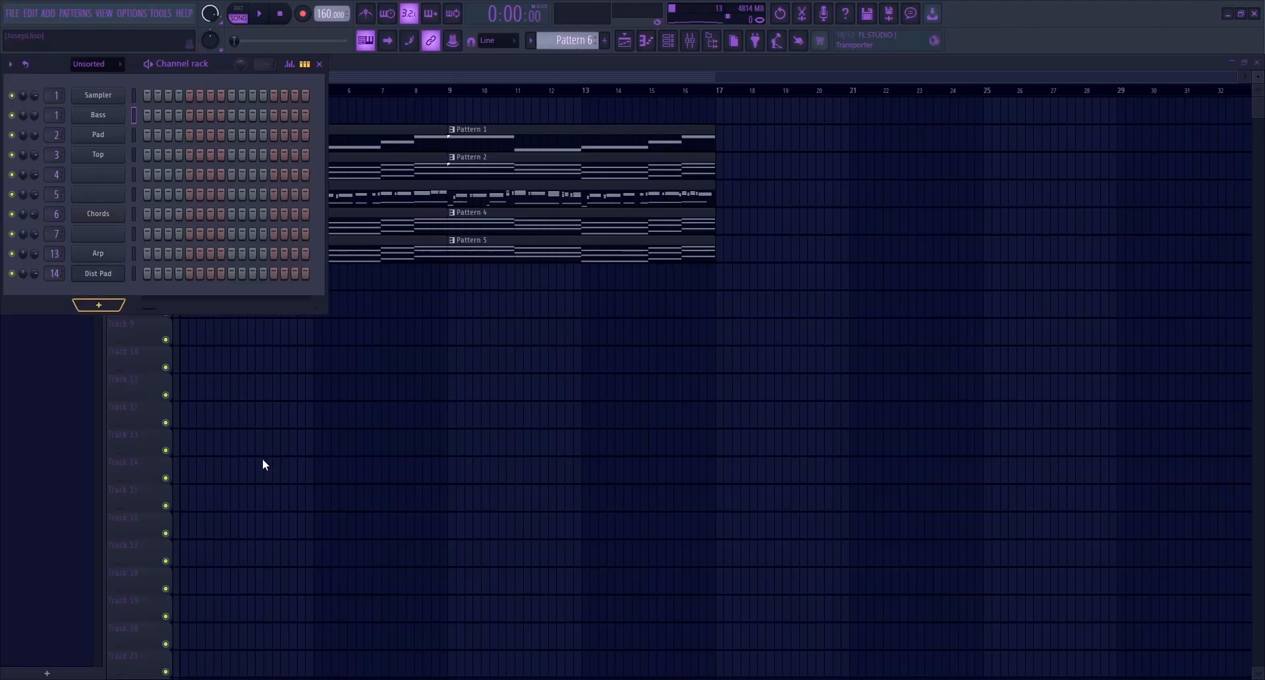
Add a Sylenth1 channel named Crunchy Bass routed to mixer track 15 and paste the bass notes into it
click(208, 68)
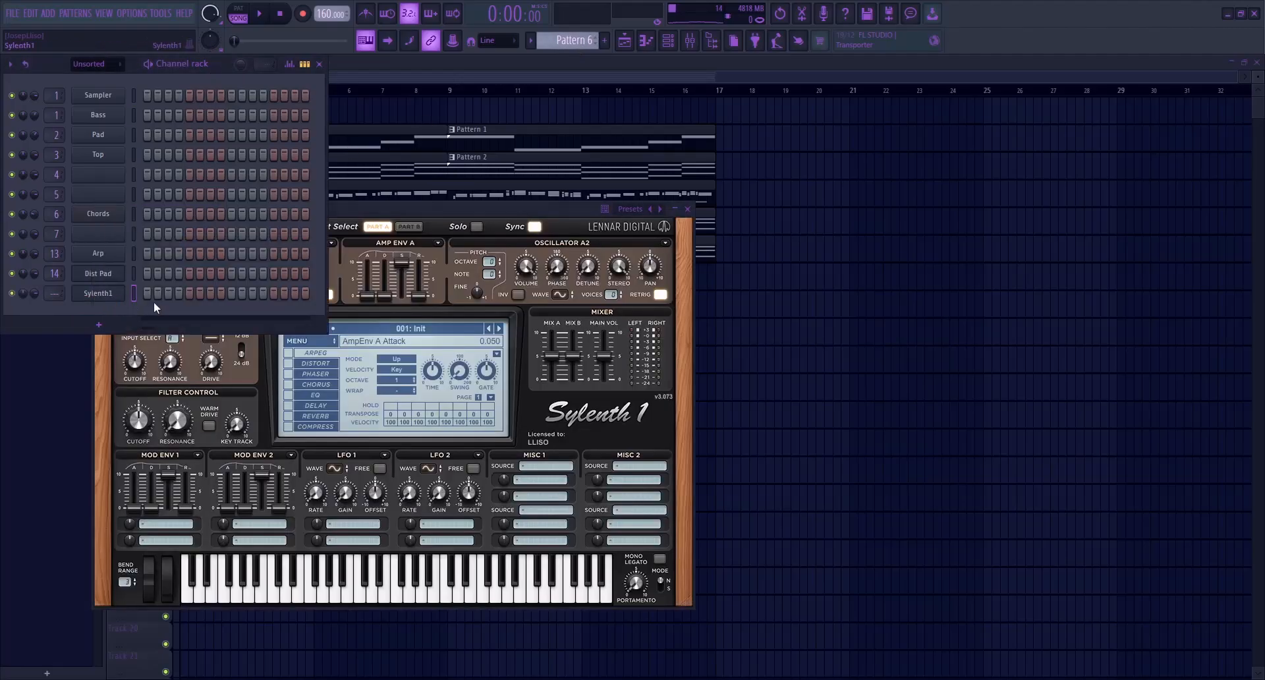
key(g)
key(g)
key(ctrl+l)
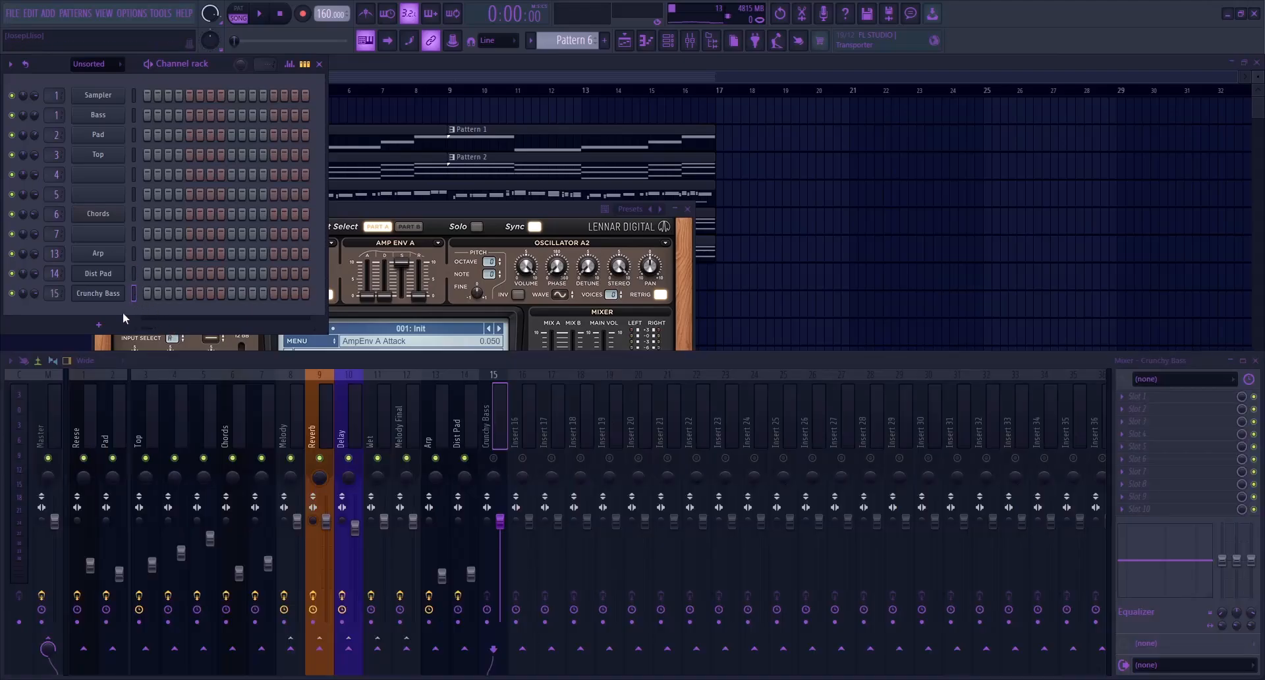
key(ctrl+v)
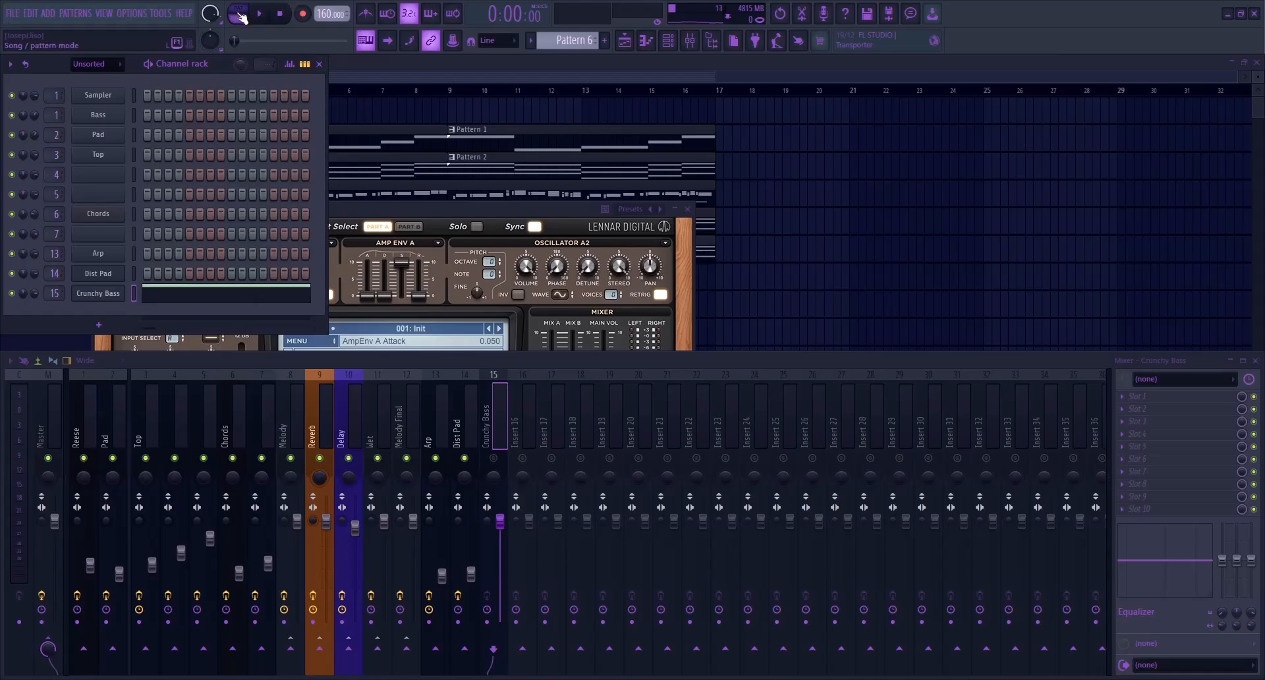
Lower the Crunchy Bass mixer fader, load Sylenth1's Crunchy Bass preset and audition Pattern 6
drag(501, 518, 500, 579)
drag(460, 211, 698, 154)
key(space)
key(space)
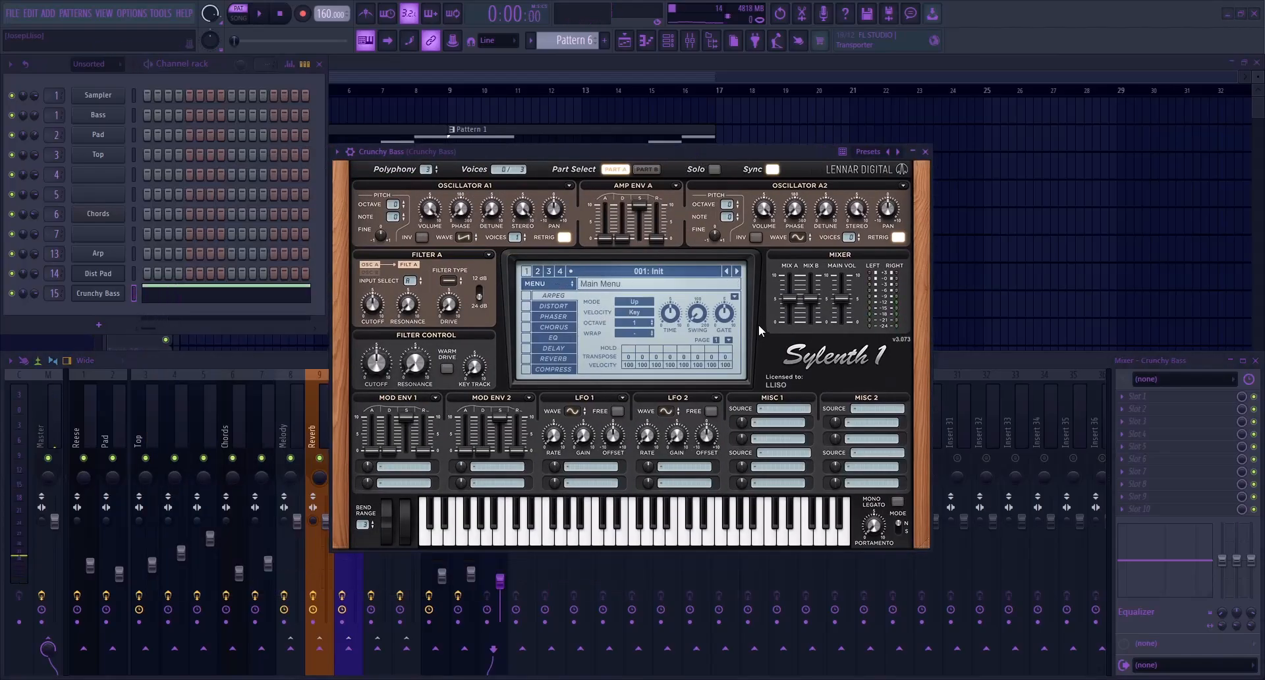
click(986, 321)
click(638, 321)
key(space)
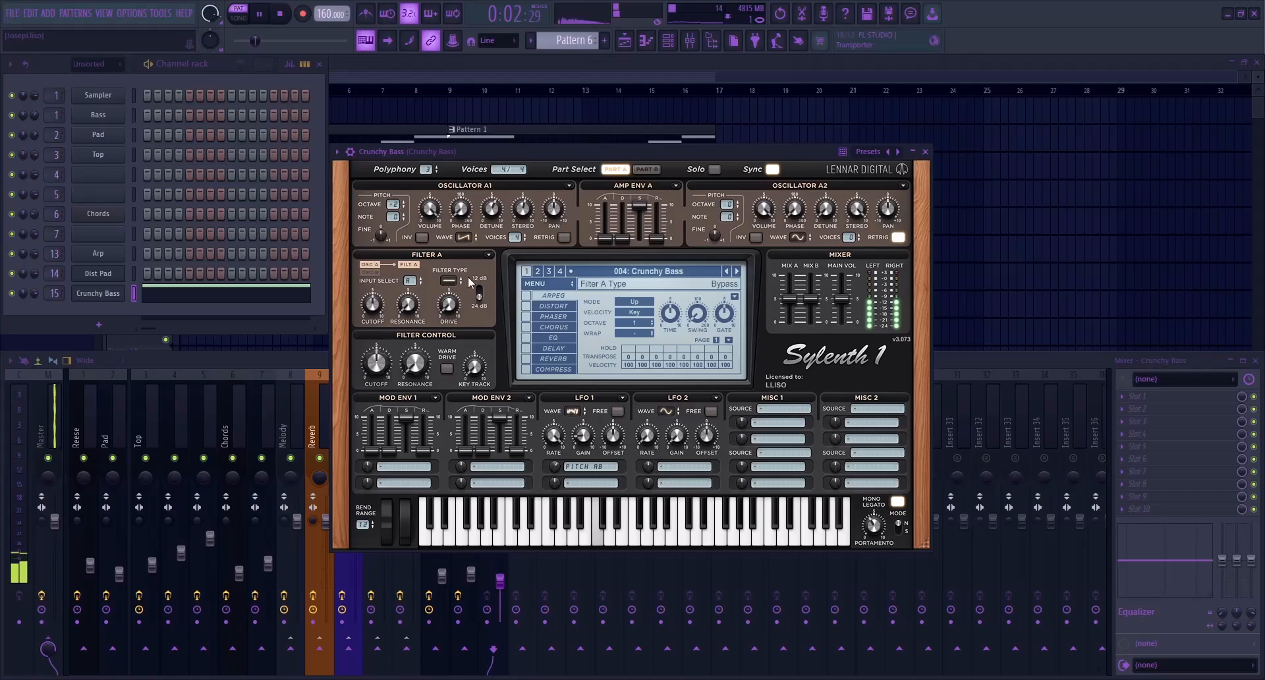
Close the synth and raise the Crunchy Bass mixer fader slightly while Pattern 6 plays
click(925, 151)
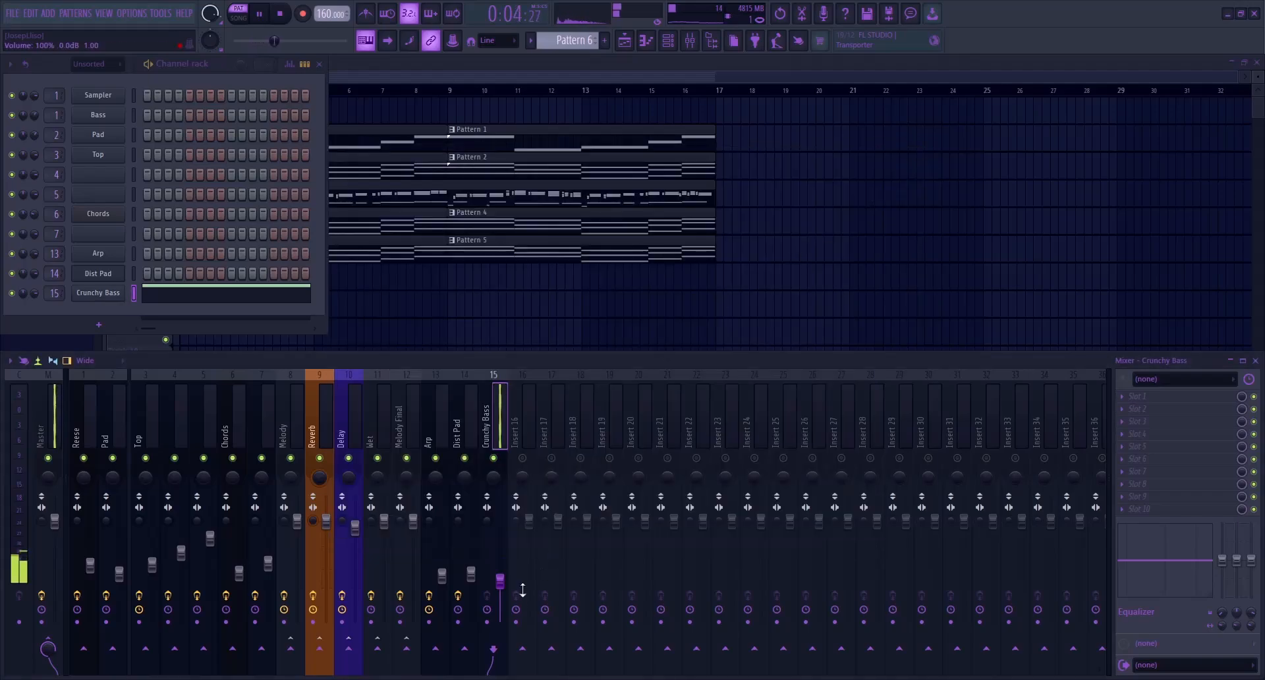
drag(500, 580, 501, 560)
key(space)
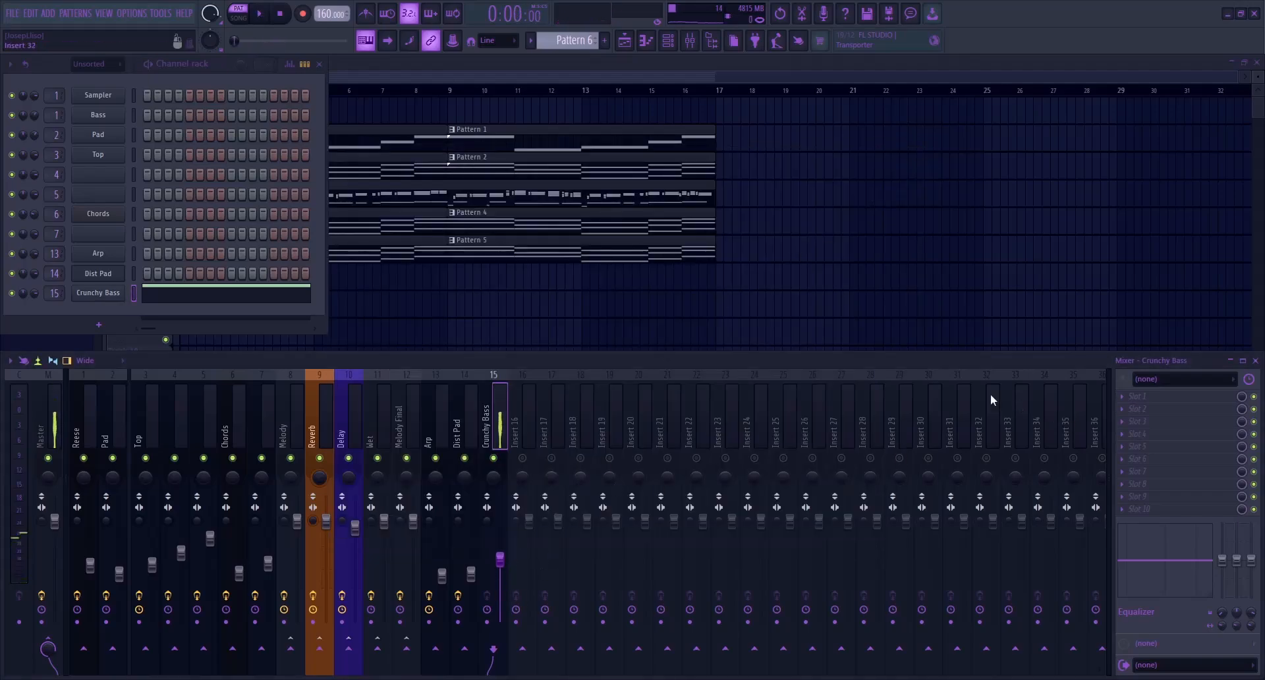
Insert FabFilter Pro-Q 4 on the Crunchy Bass track with a 24 dB/oct low cut at about 102 Hz and audition it
click(904, 433)
drag(643, 348, 615, 359)
click(608, 356)
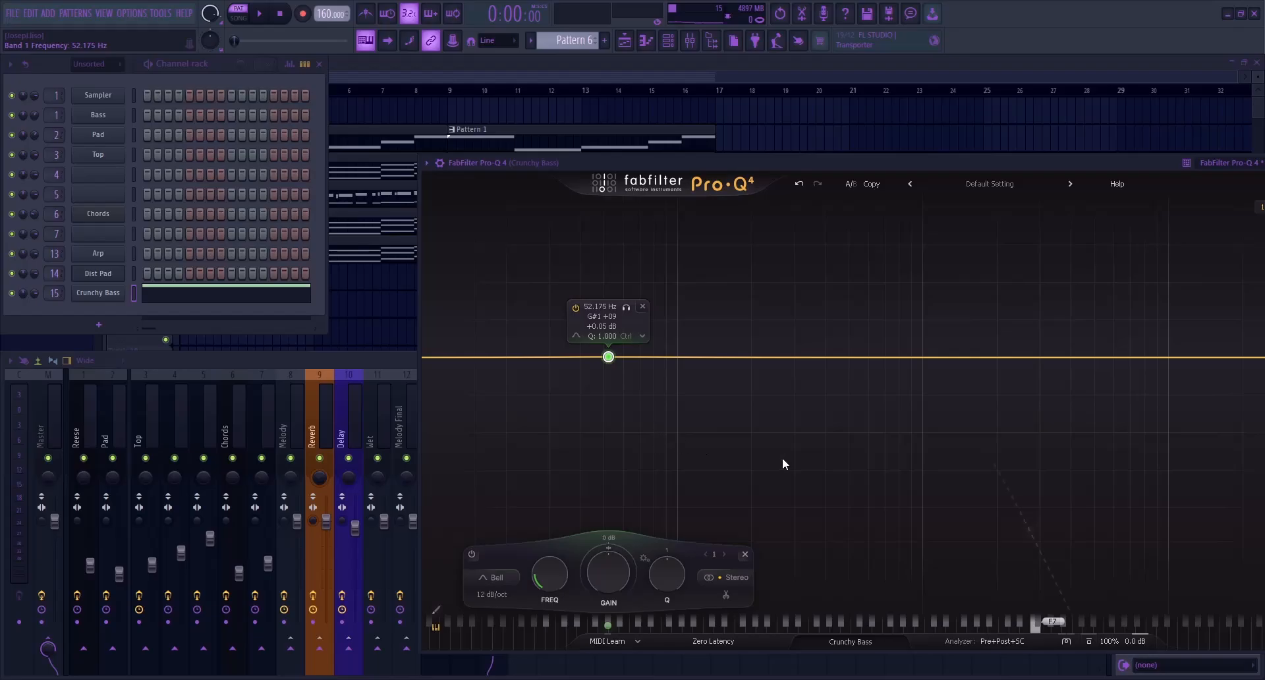
click(784, 464)
click(605, 336)
drag(609, 357, 661, 352)
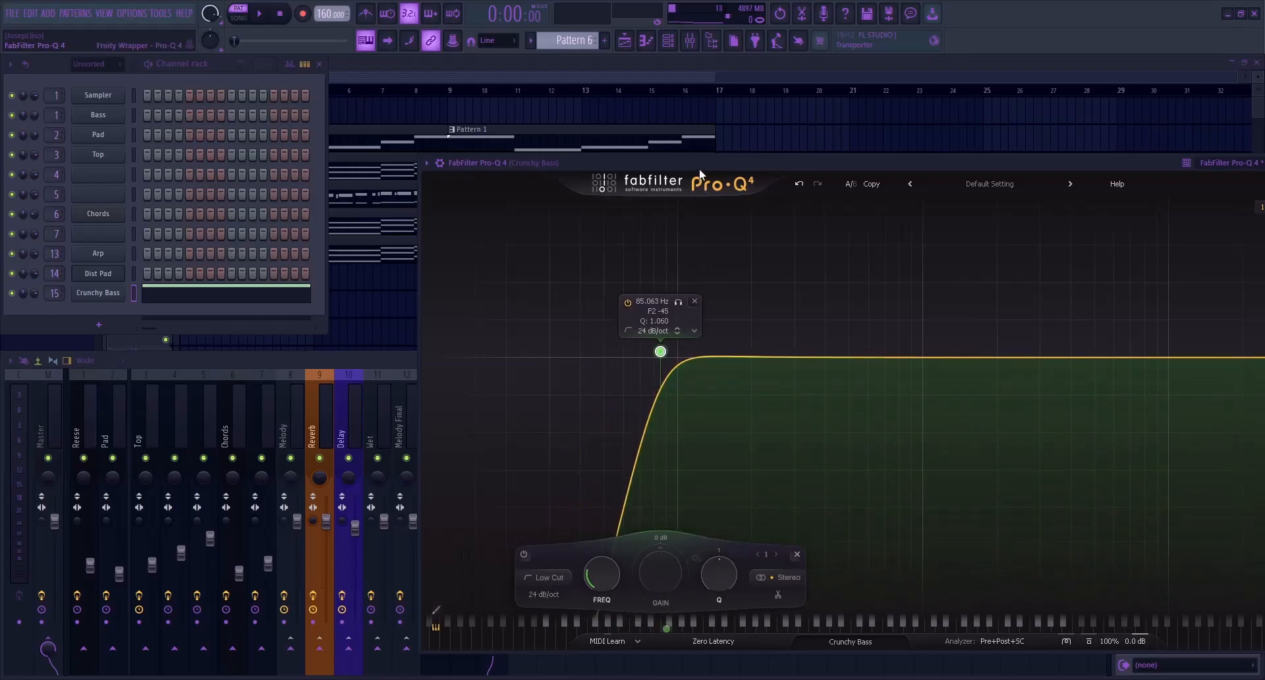
drag(700, 169, 578, 173)
drag(541, 358, 560, 356)
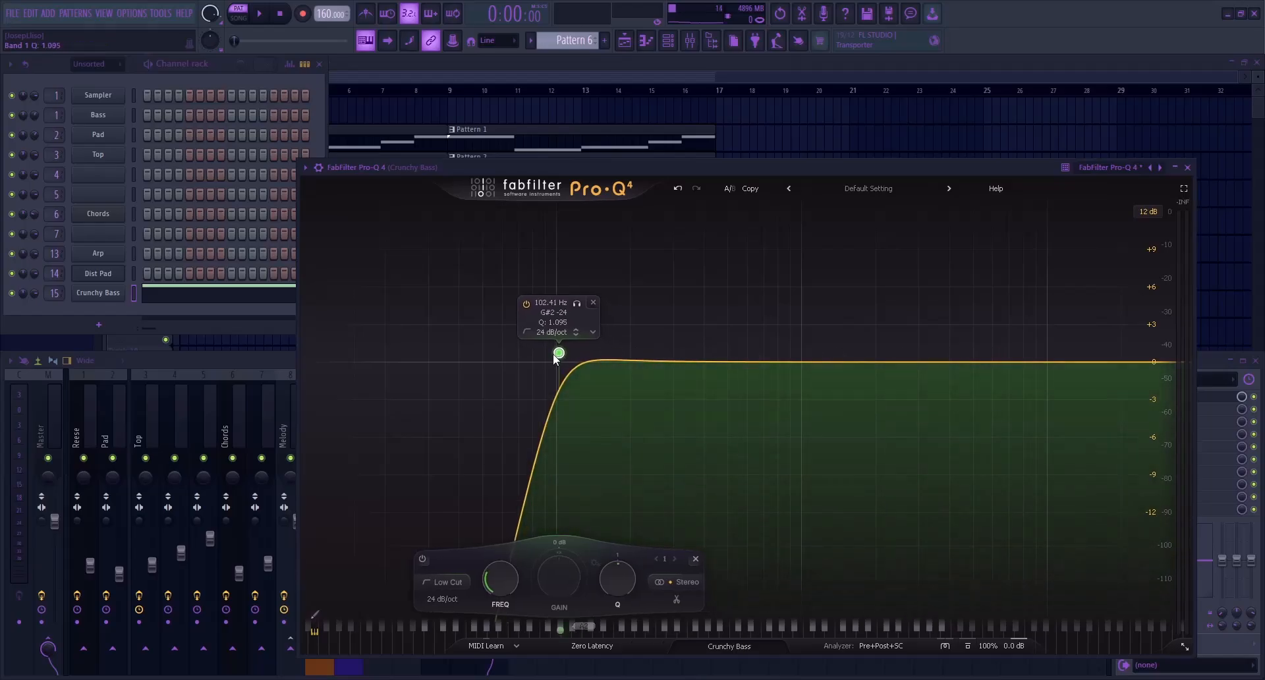
drag(983, 362, 970, 398)
key(space)
key(Escape)
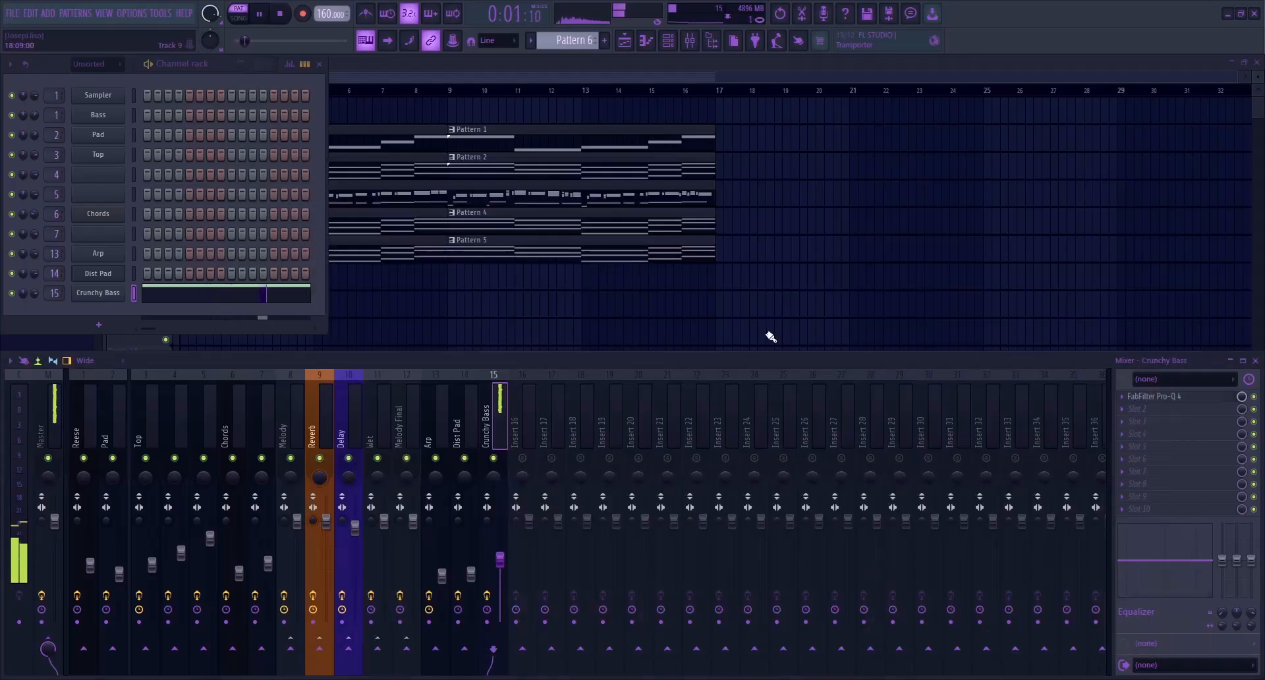
Place Pattern 6 on Track 7 at bar 1 and leave only Tracks 2 and 7 unmuted
click(524, 92)
key(space)
drag(26, 209, 212, 288)
ctrl+click(166, 284)
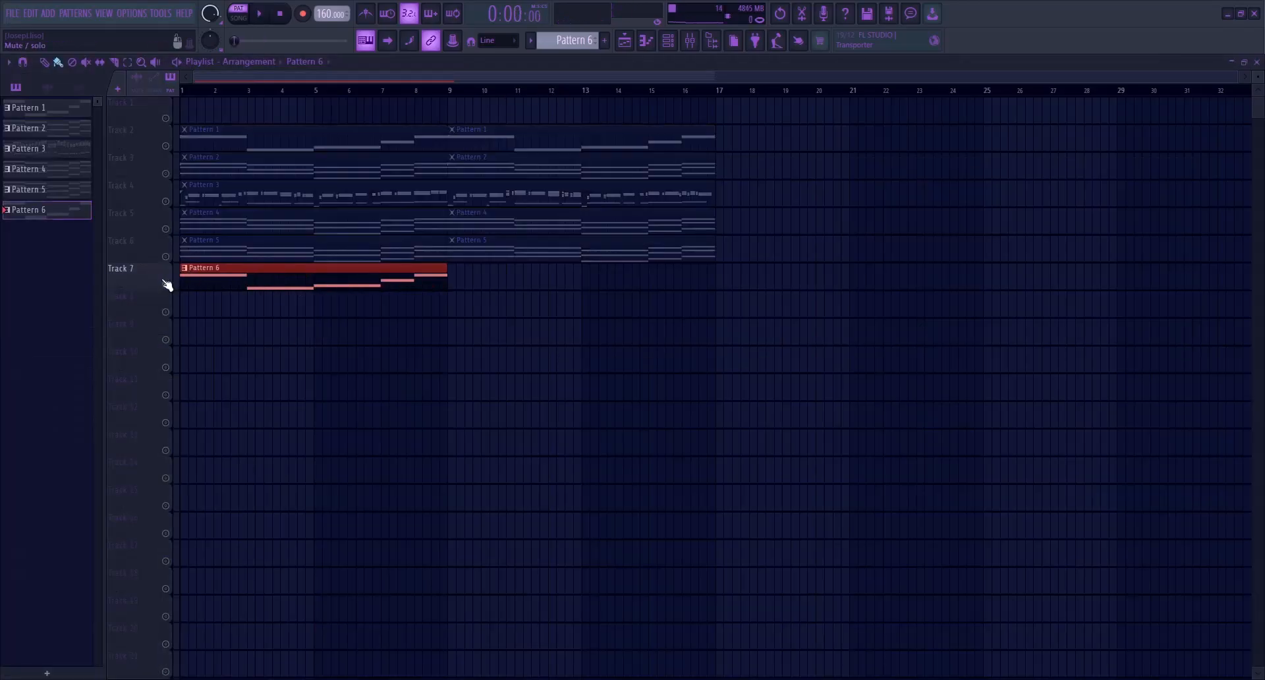
click(167, 147)
Play the two bass layers in song mode and raise the Crunchy Bass fader to -7.7 dB
key(l)
click(690, 41)
key(space)
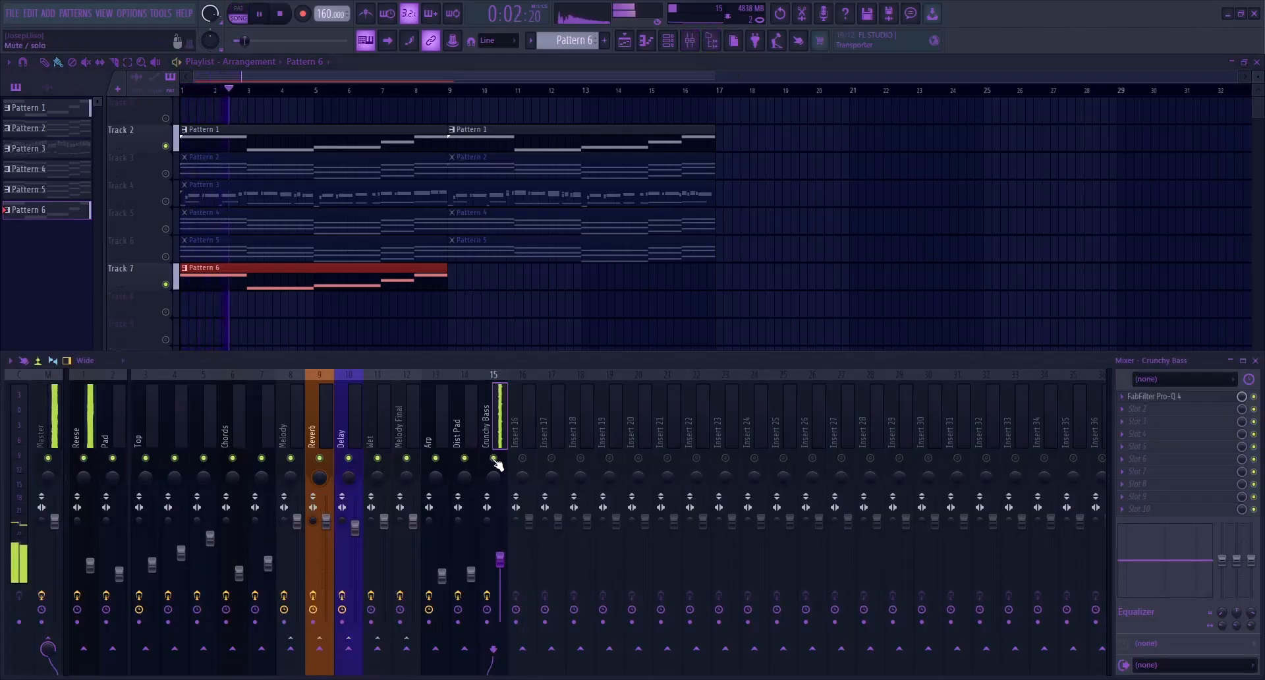
drag(500, 559, 500, 553)
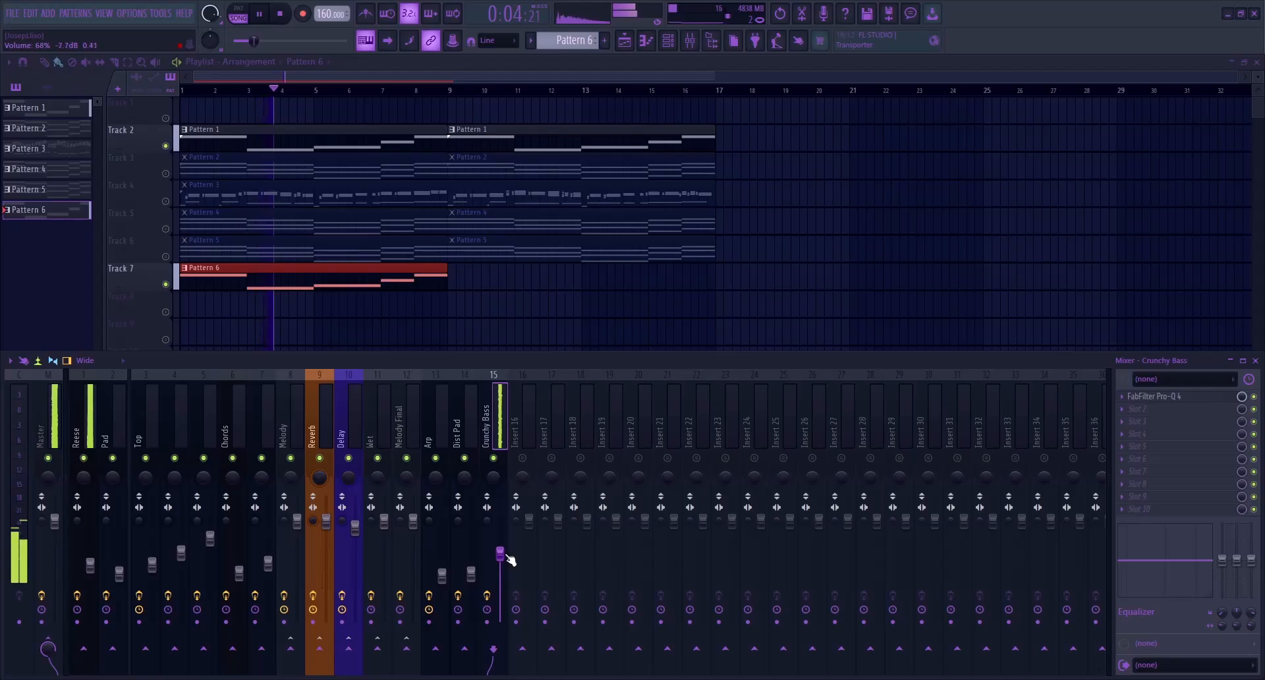
Duplicate the Pattern 6 clip to bar 9 on Track 7 and listen to it with the Pattern 1 bass
drag(274, 286, 545, 286)
click(554, 361)
right_click(626, 370)
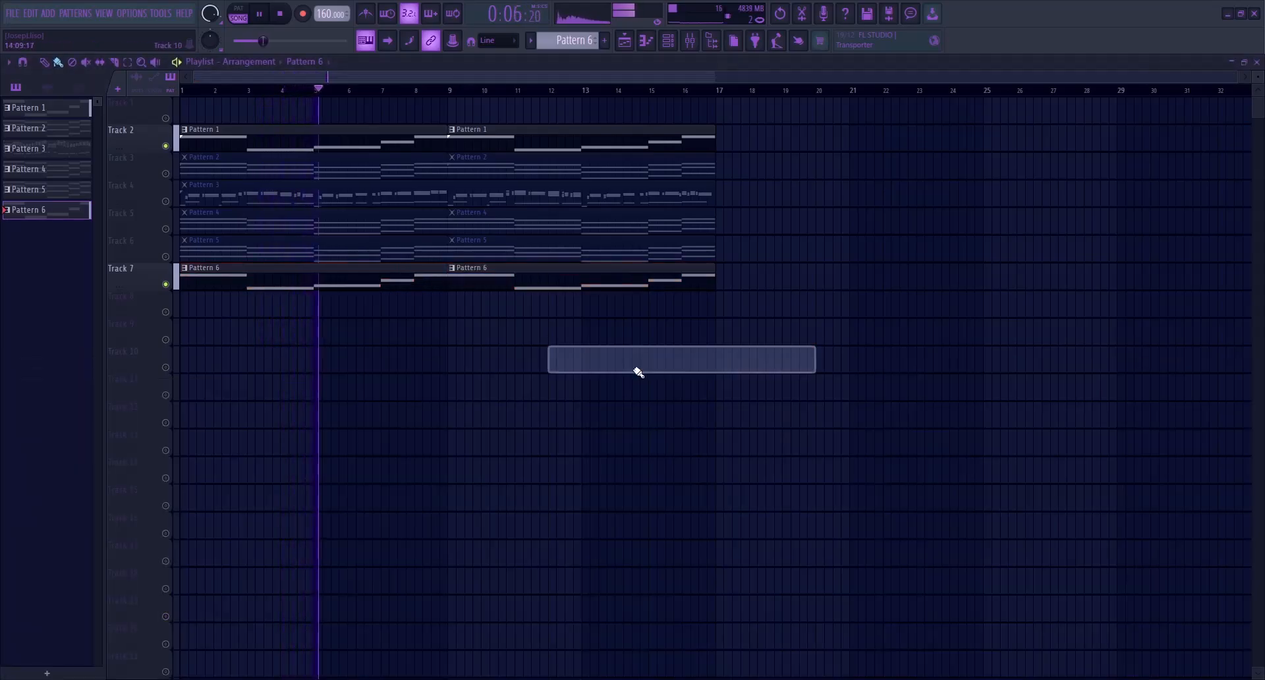
click(691, 40)
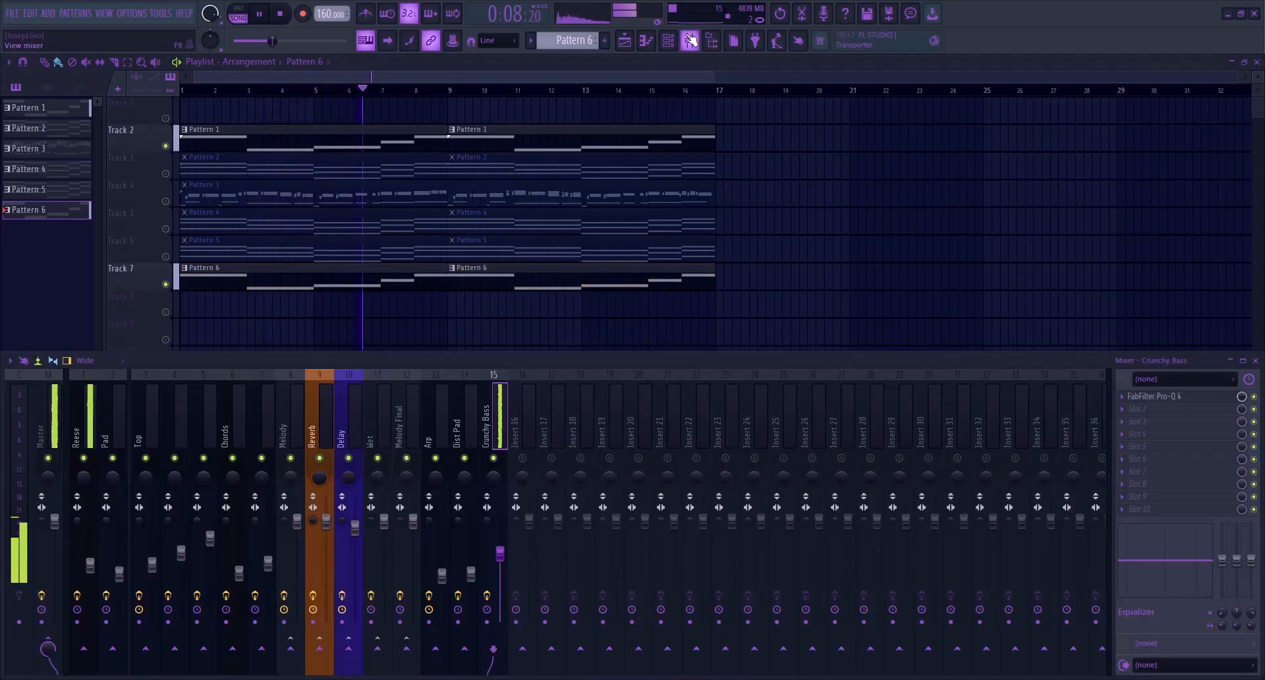
key(space)
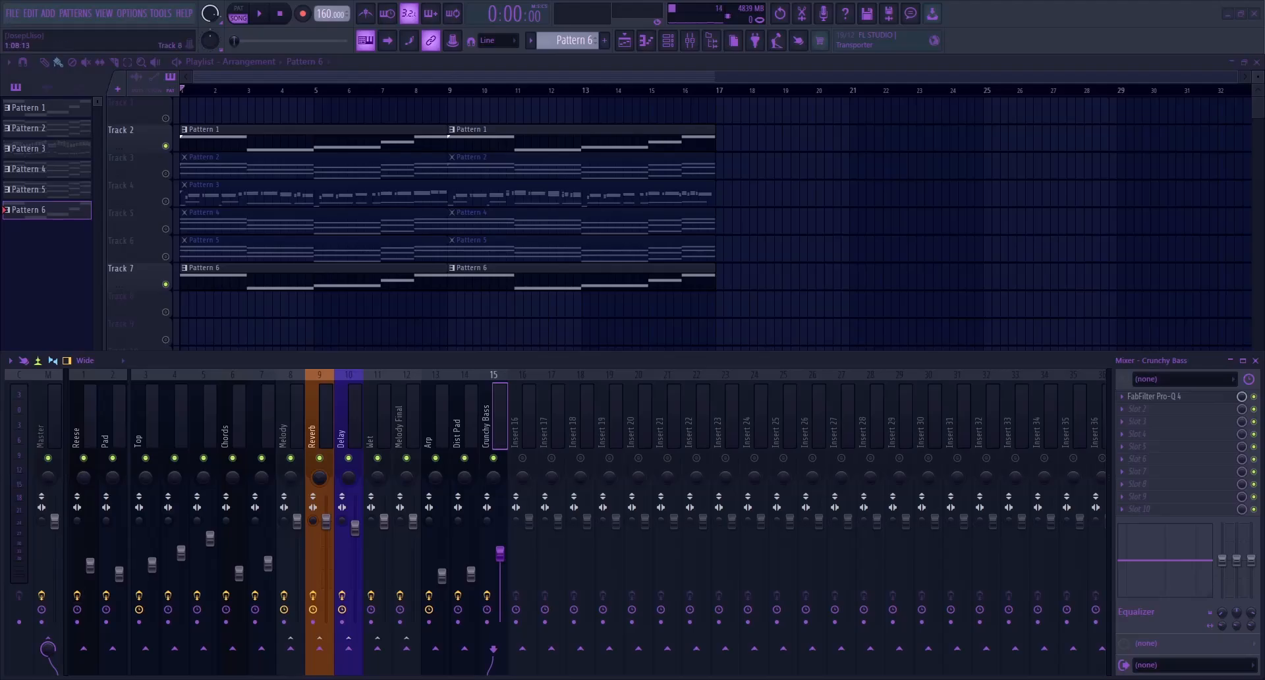
Unmute all playlist tracks and move every clip so that the arrangement starts at bar 13
right_click(167, 284)
right_click(168, 284)
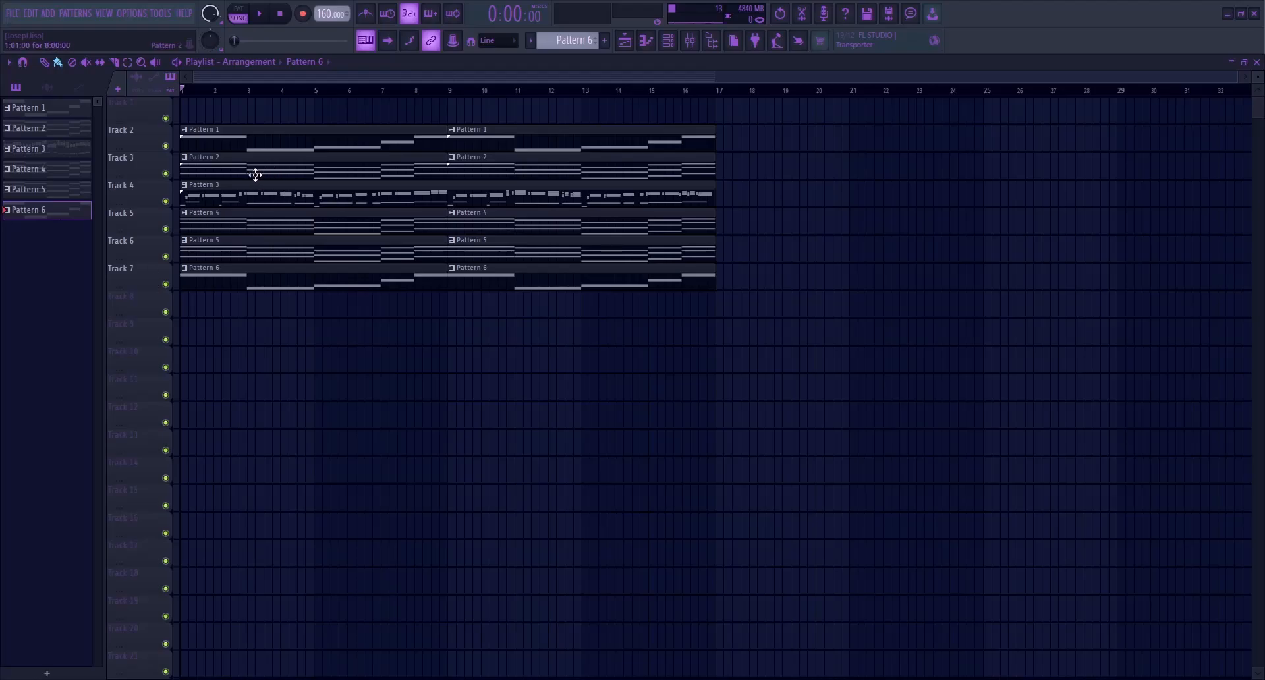
drag(226, 99, 959, 295)
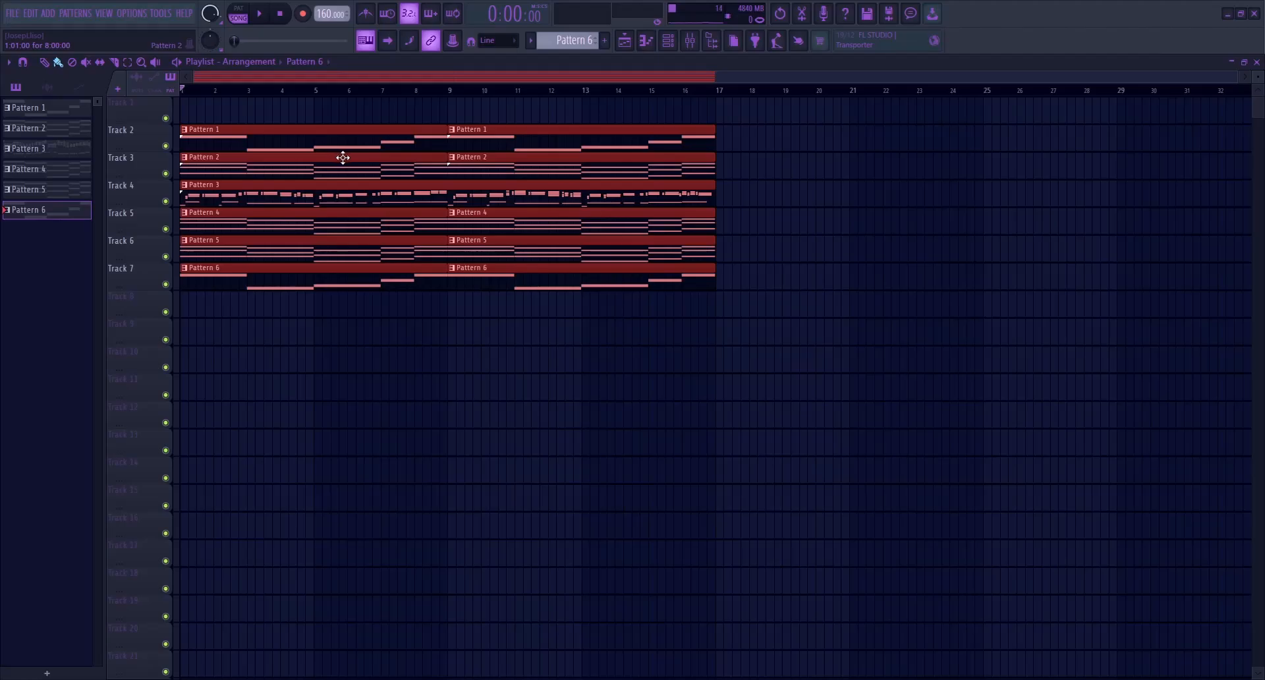
drag(246, 143, 648, 144)
click(584, 369)
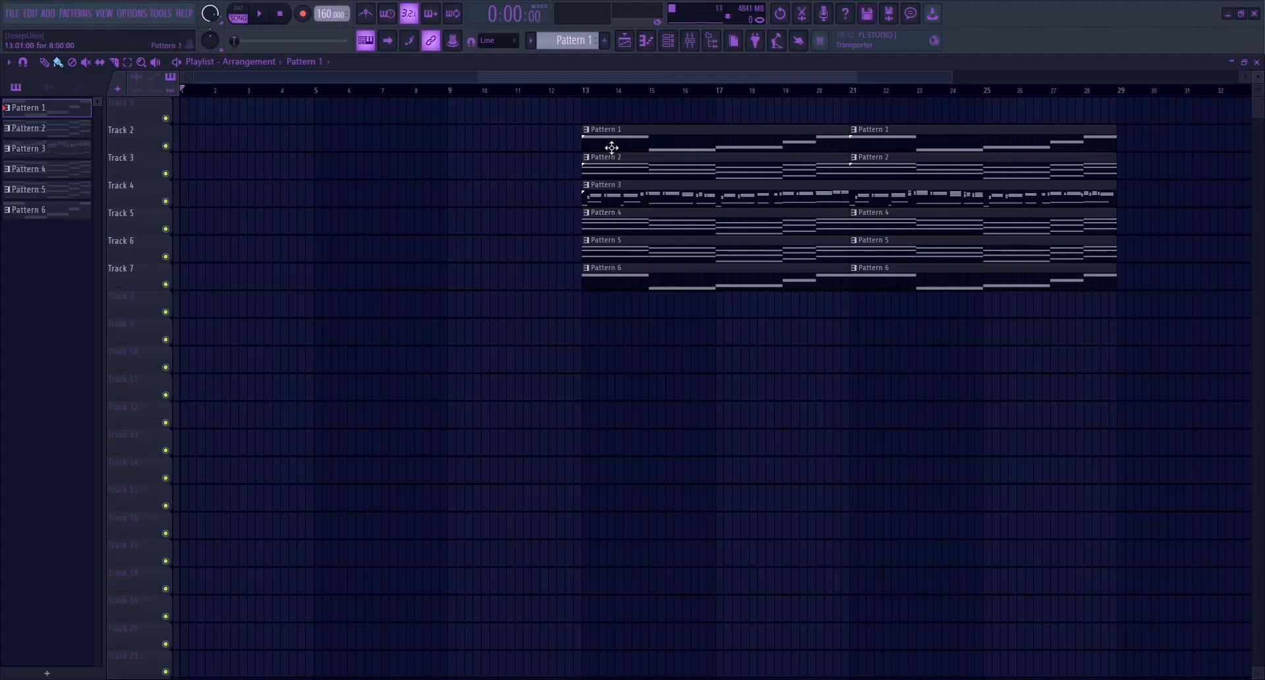
Place a copy of the Pattern 1 clip at bar 1 on Track 2 and play it
drag(655, 132, 108, 156)
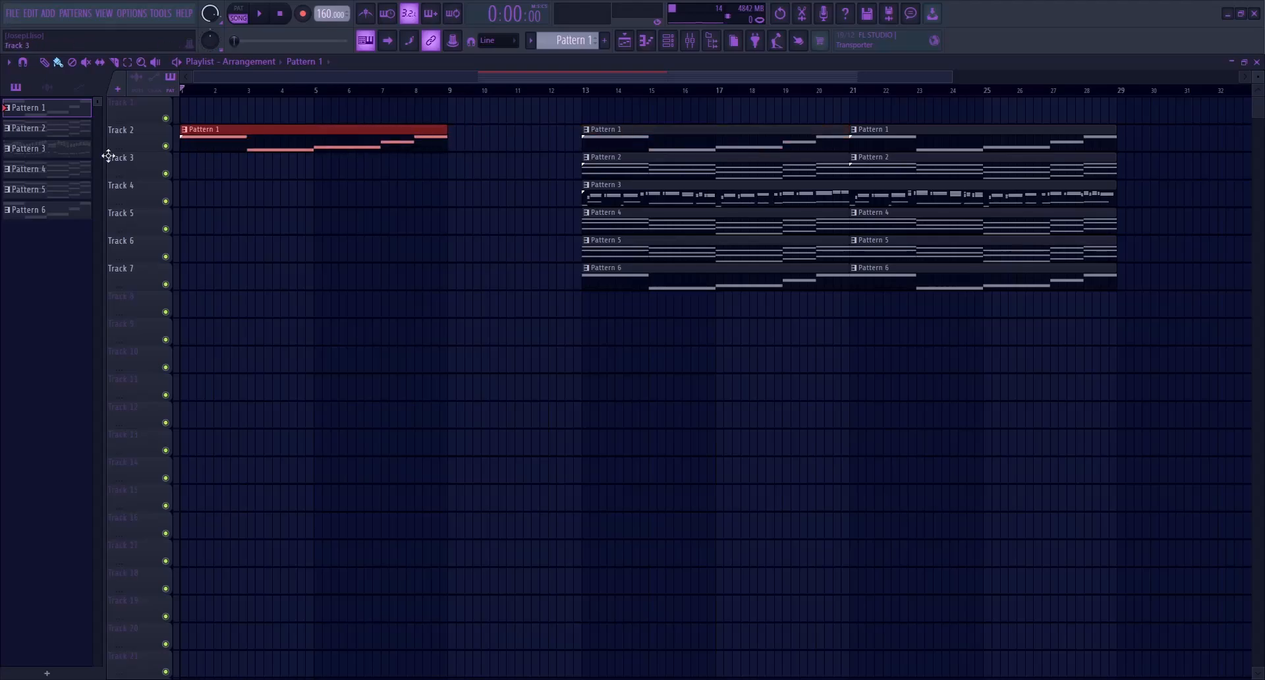
key(space)
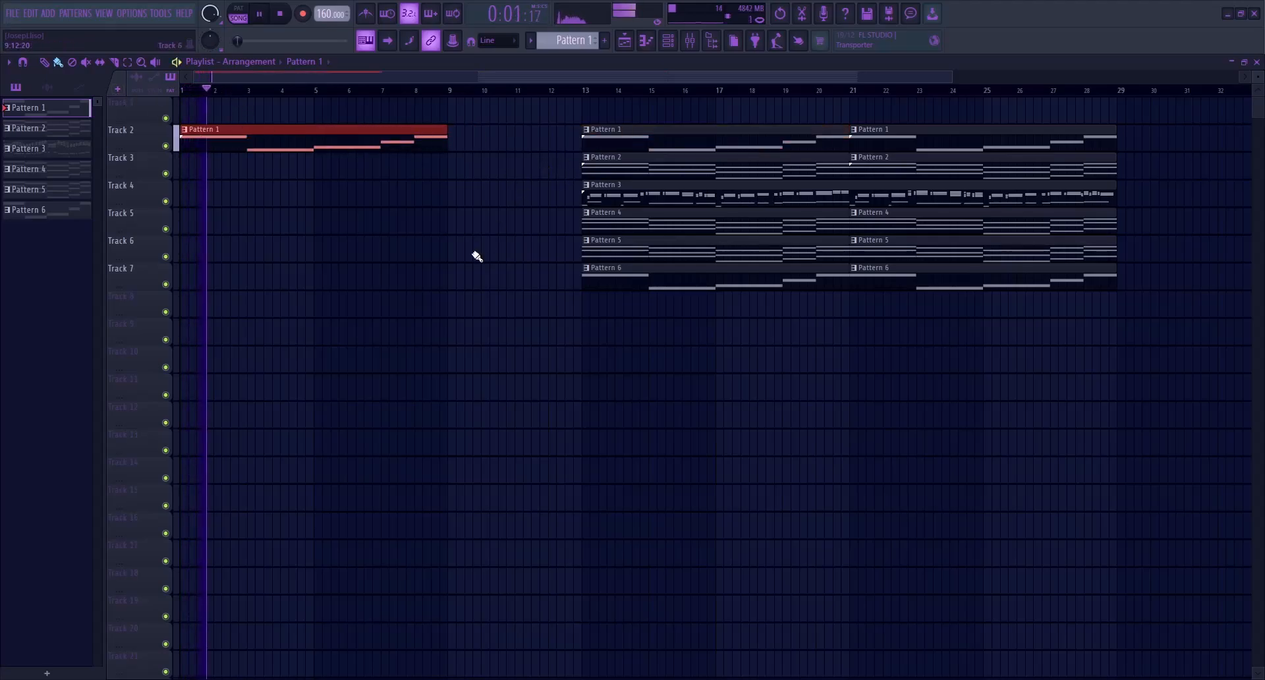
key(space)
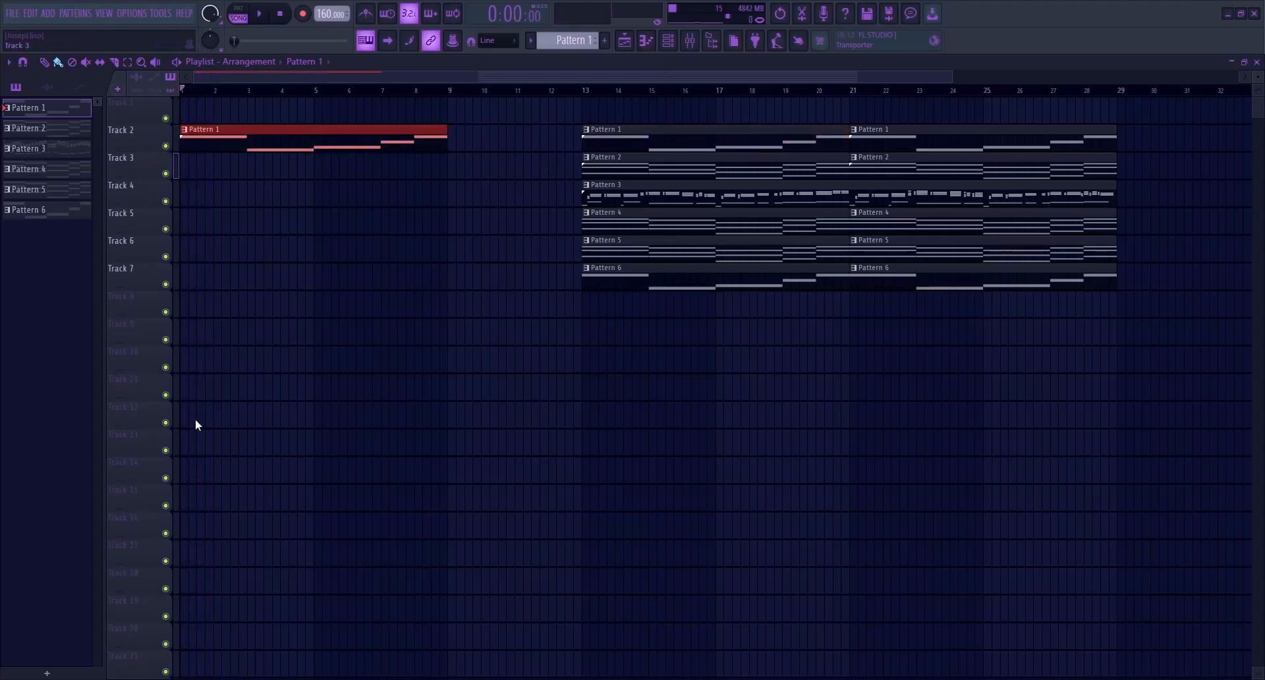
Insert an empty track below Track 2 and move the full arrangement's clips to start at bar 21
click(190, 446)
scroll(503, 190, down, 1)
drag(440, 112, 567, 310)
drag(541, 144, 754, 136)
drag(498, 93, 503, 93)
Duplicate the intro's Pattern 1 clip to bar 9 and move the playhead to bar 17
click(235, 139)
drag(236, 139, 448, 132)
drag(501, 93, 610, 93)
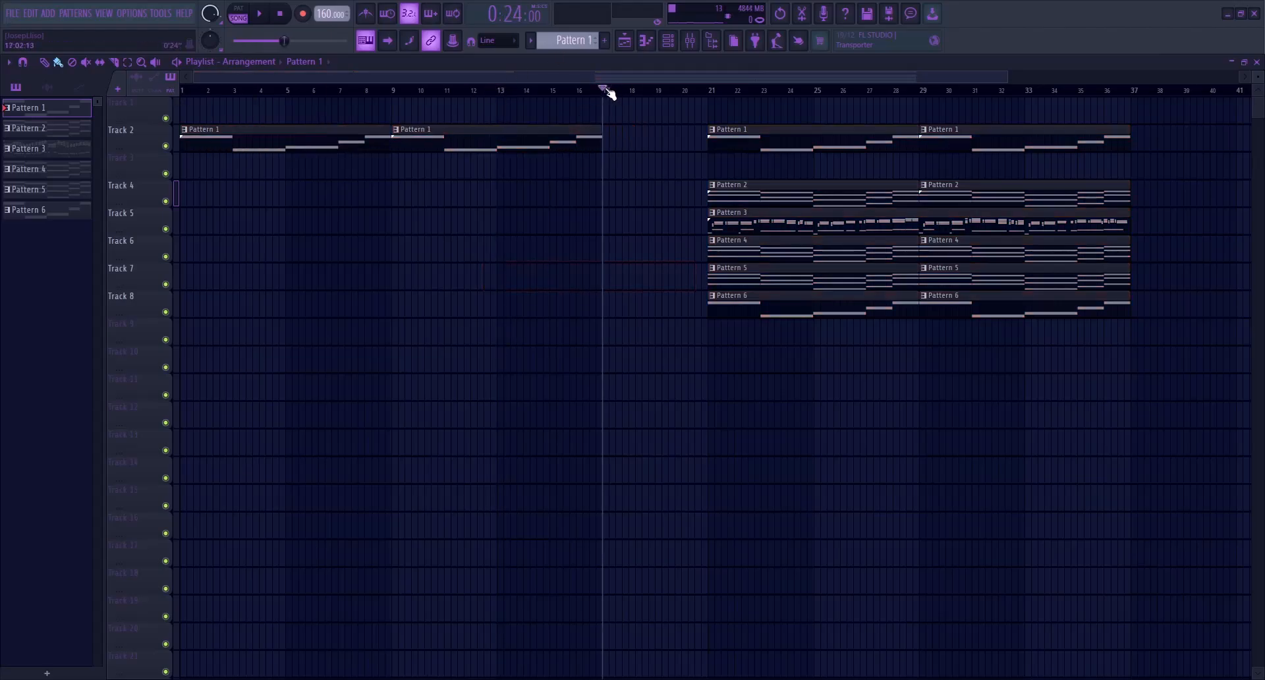
Create an automation clip for the Reese track's slot 3 Pro-Q 3 Band 3 frequency, spanning bars 1 to 21 on Track 3
drag(716, 93, 182, 92)
click(690, 41)
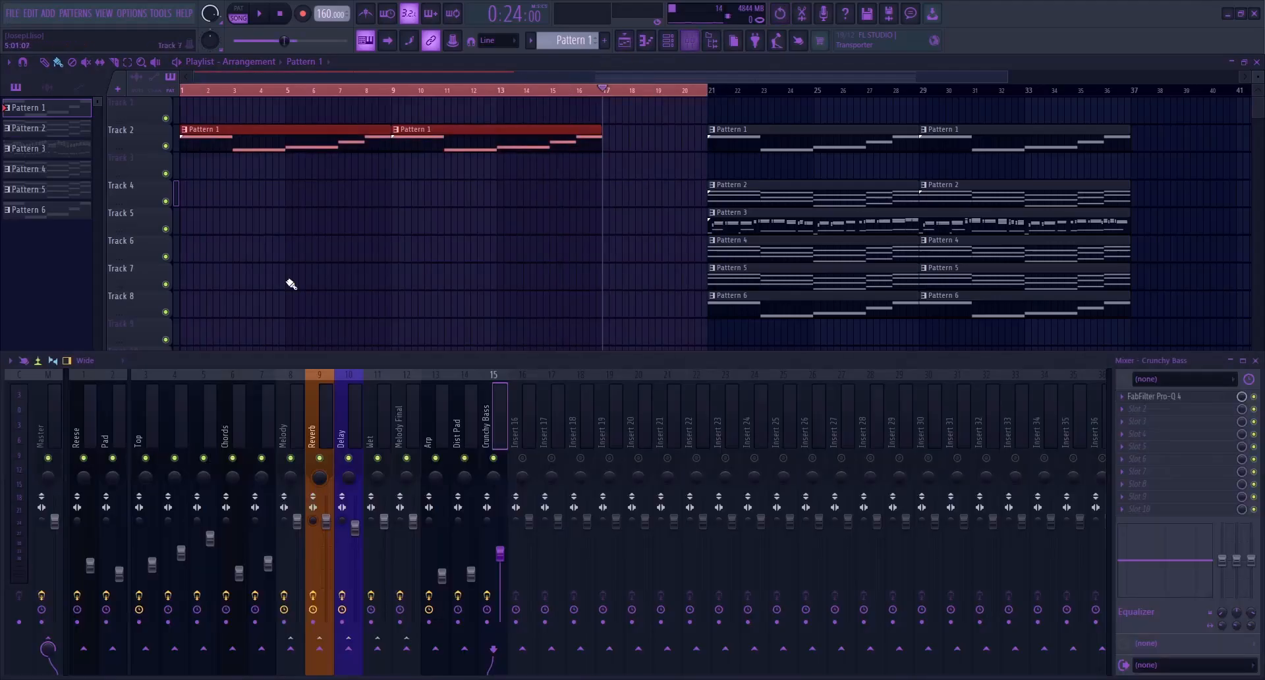
click(72, 411)
click(1201, 421)
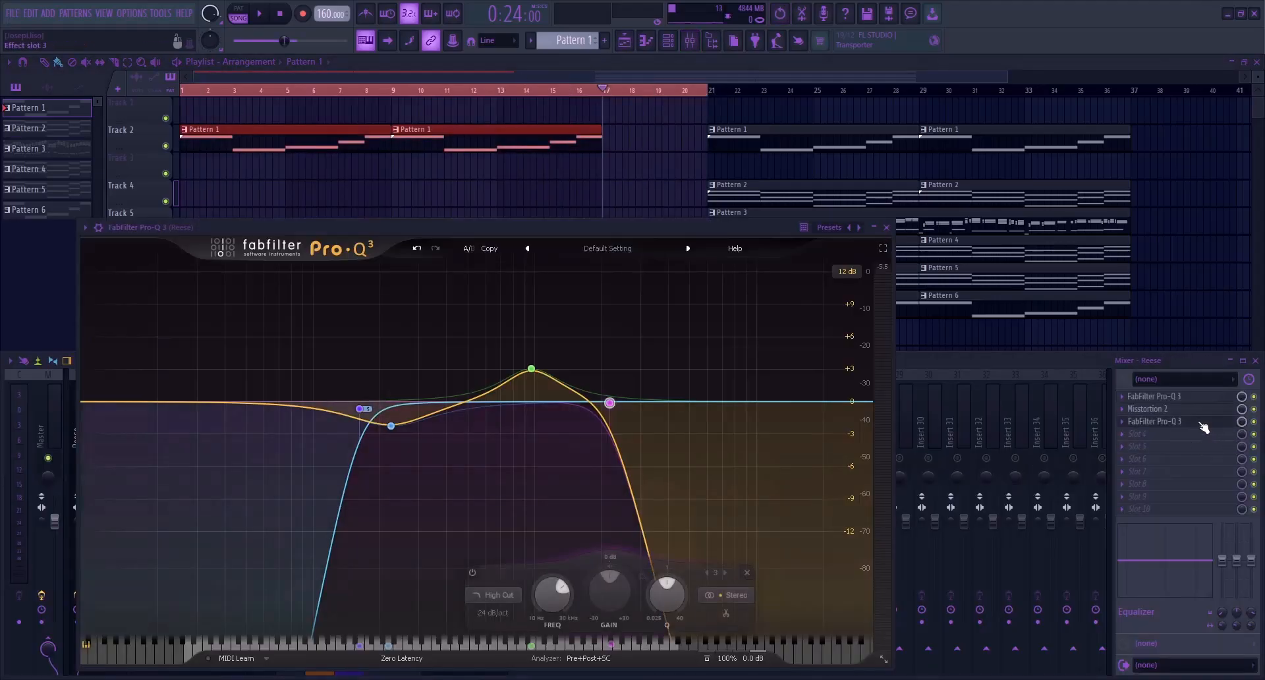
mouse_move(611, 413)
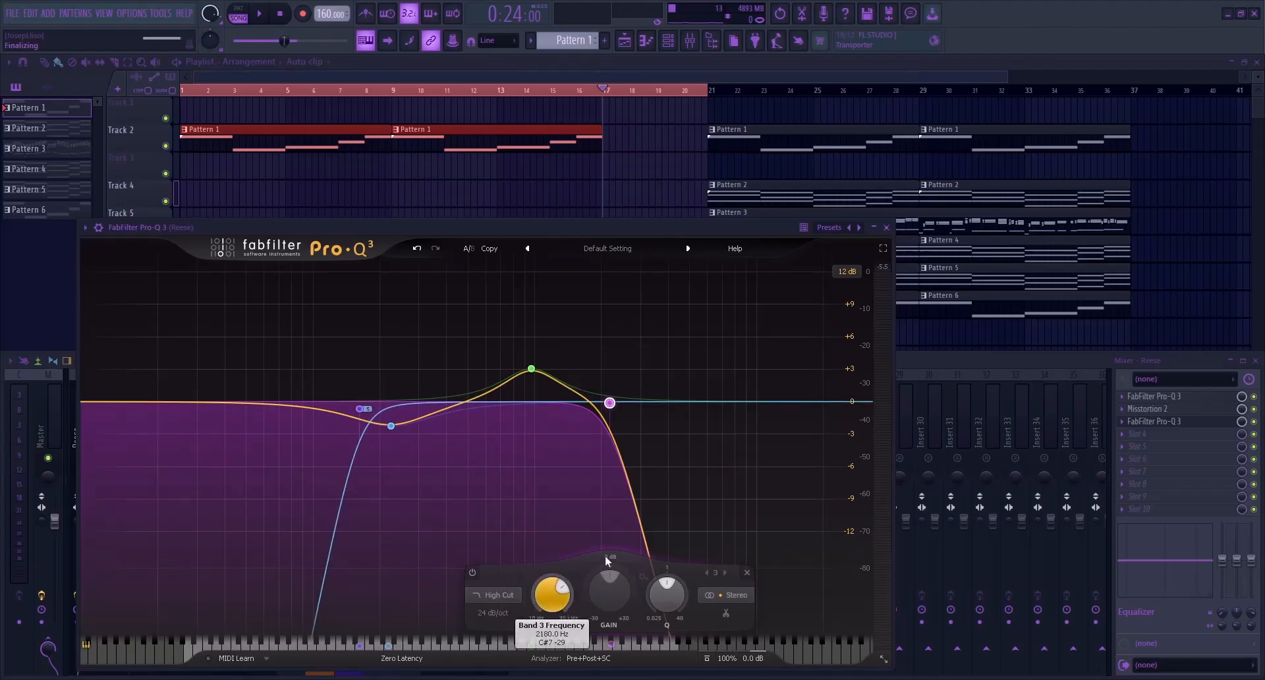
key(alt+t)
key(l)
key(c)
drag(598, 111, 585, 160)
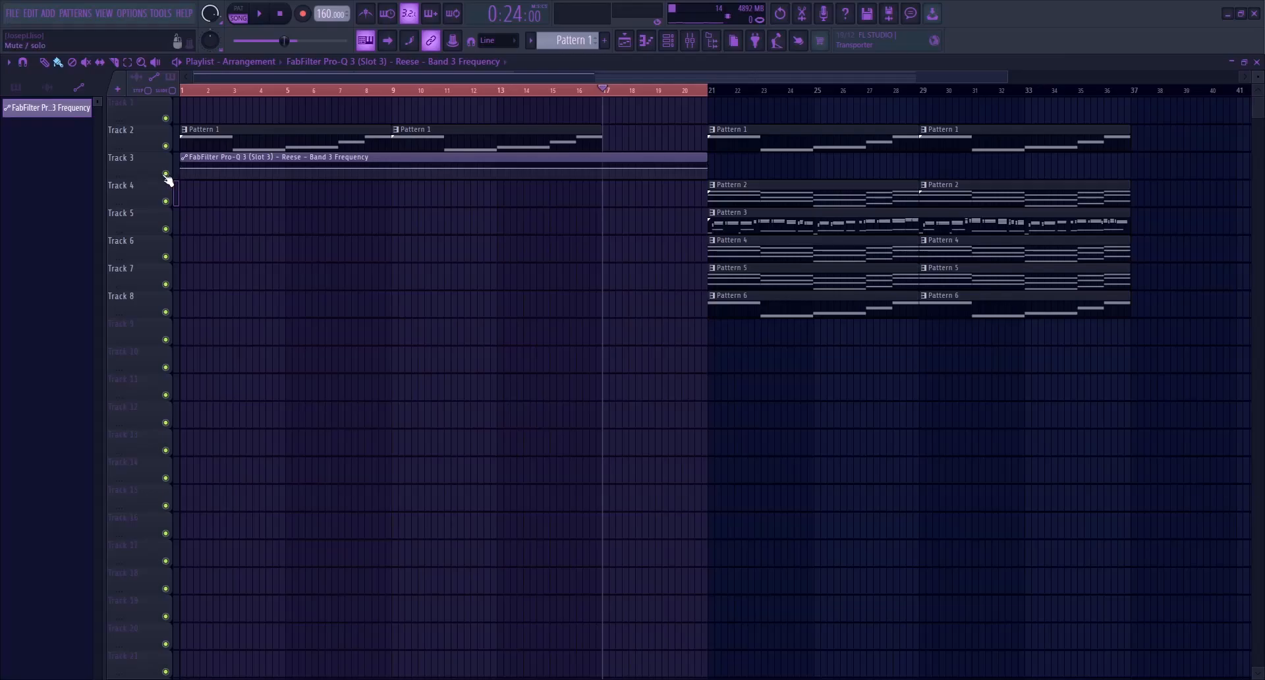
Enlarge Track 3 and add automation points at bars 1 and 17, both lowered to hold the filter flat until bar 17
drag(167, 179, 134, 409)
right_click(182, 274)
drag(181, 274, 181, 297)
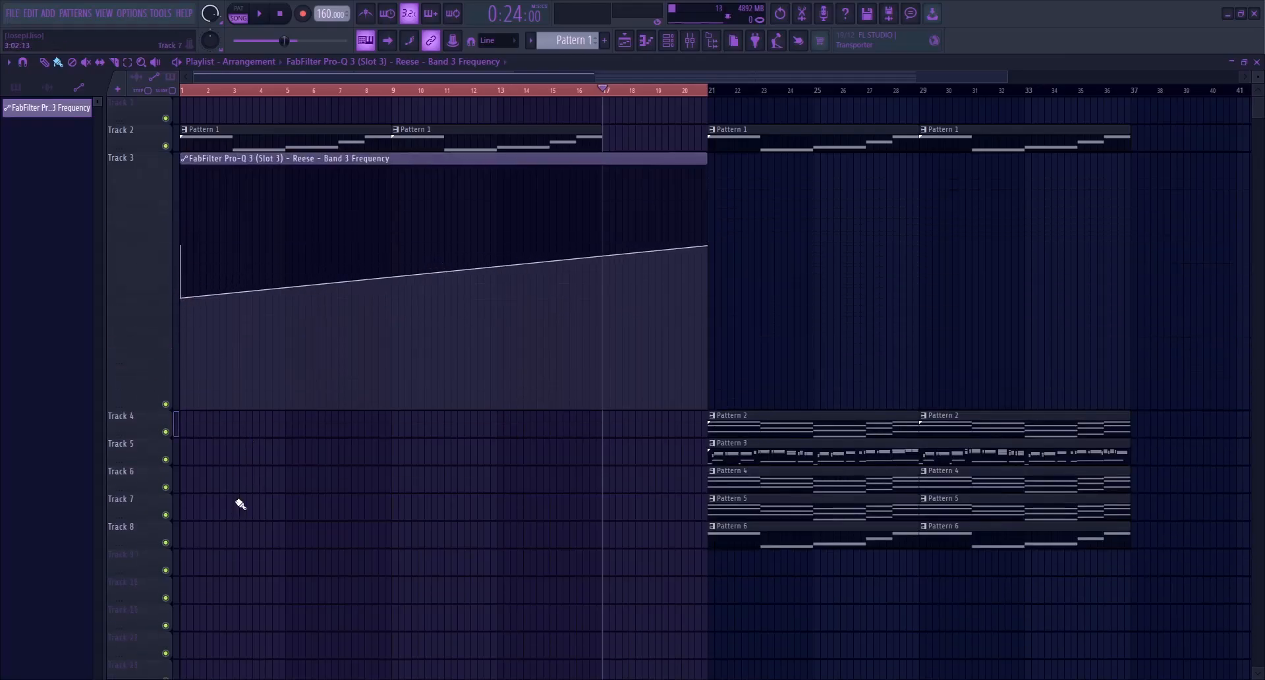
right_click(600, 277)
drag(600, 276, 602, 298)
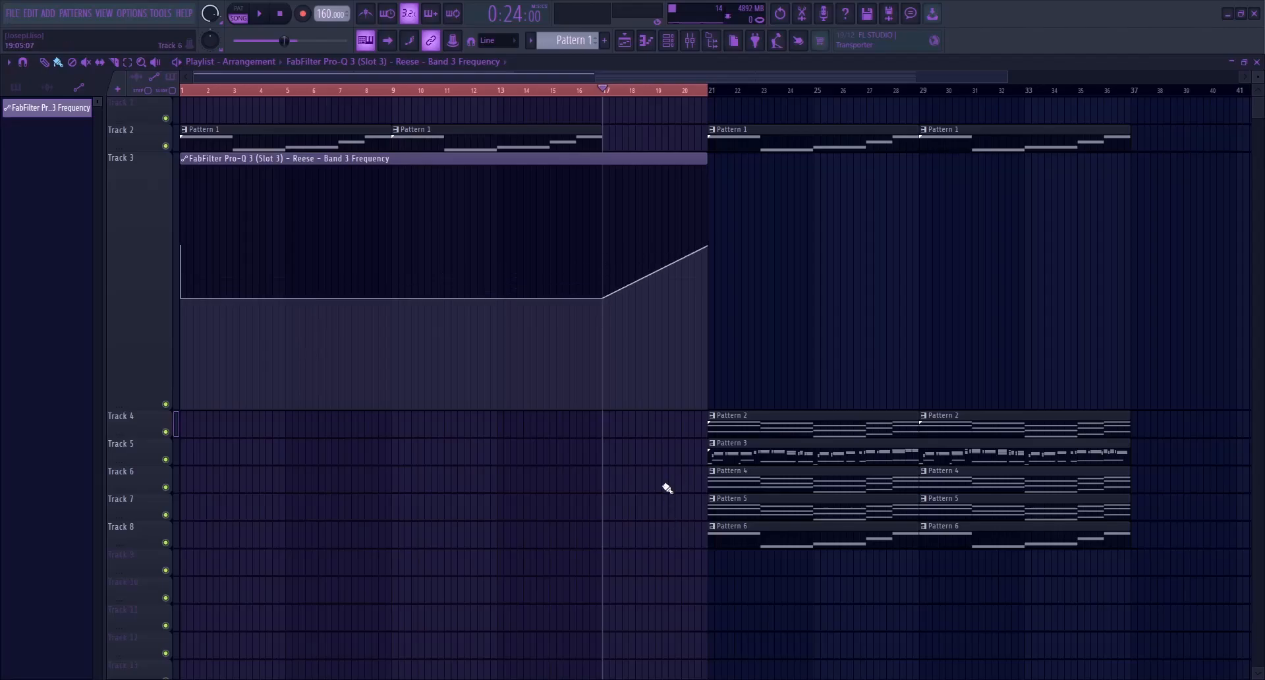
Play the intro from bar 1 and lower the automation point at bar 1 to 35% for a gradual filter rise
click(181, 90)
key(space)
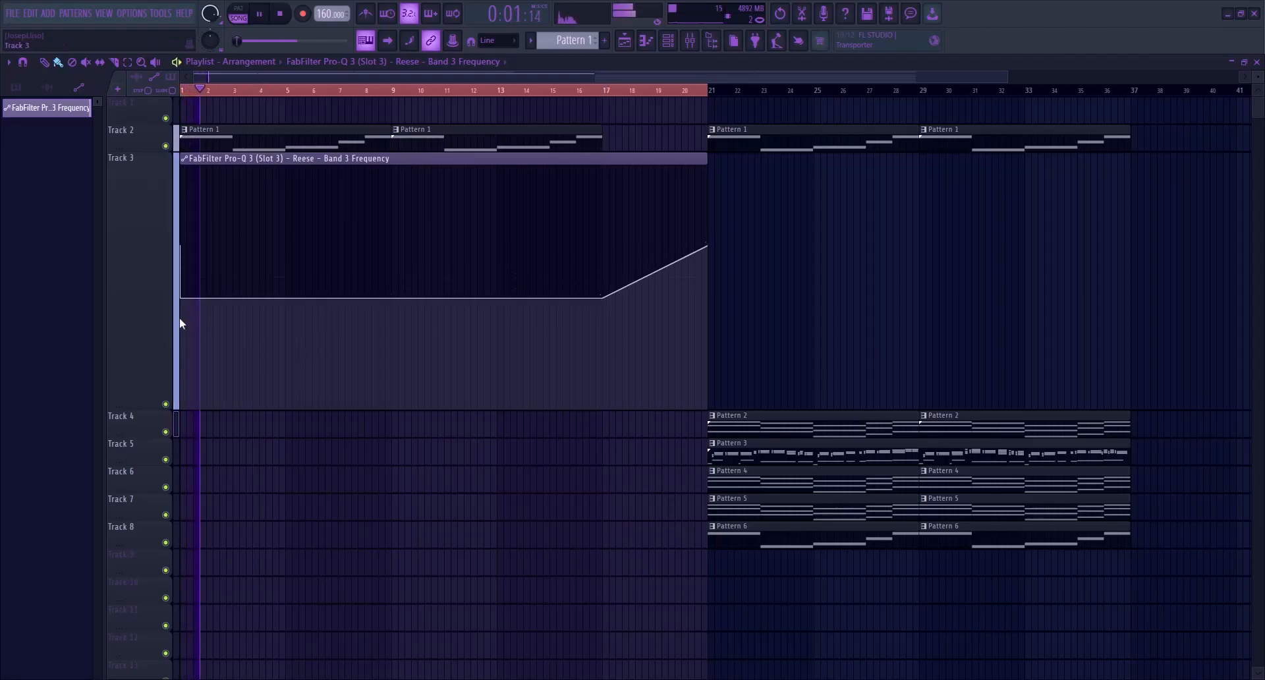
key(space)
drag(181, 298, 184, 328)
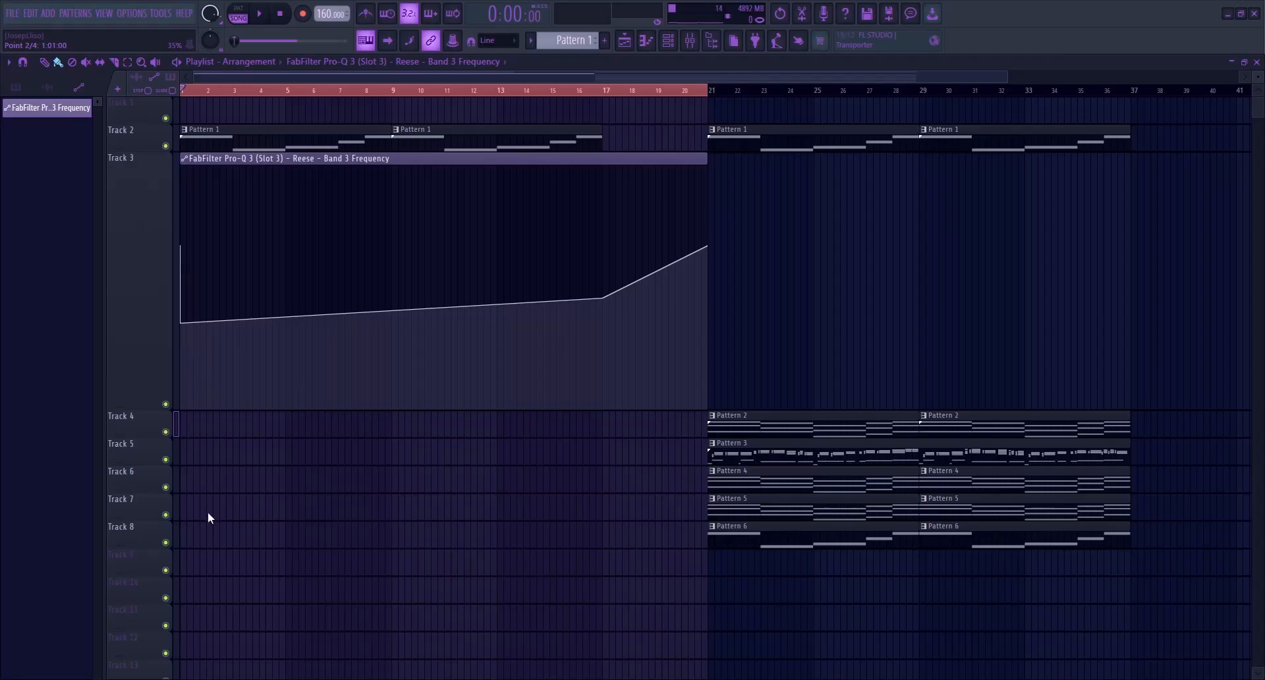
Undo the last changes to the Reese filter automation points and return Track 3 to its normal height
key(ctrl+z)
key(ctrl+z)
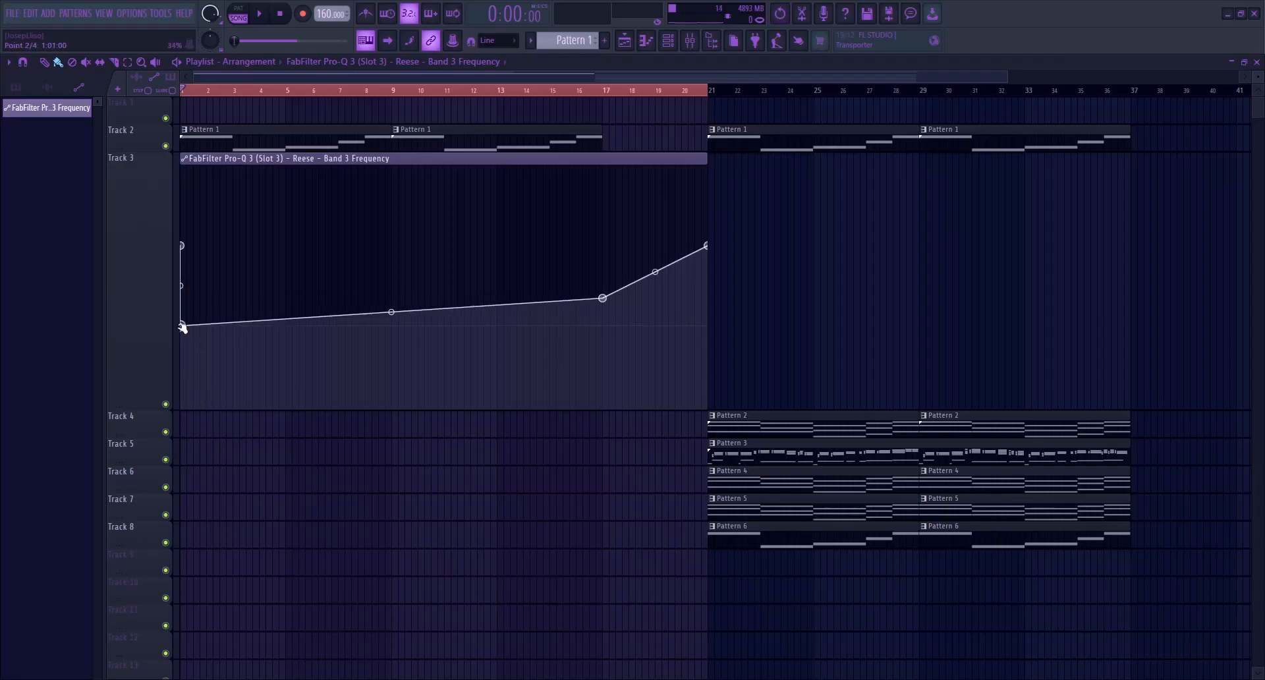
key(space)
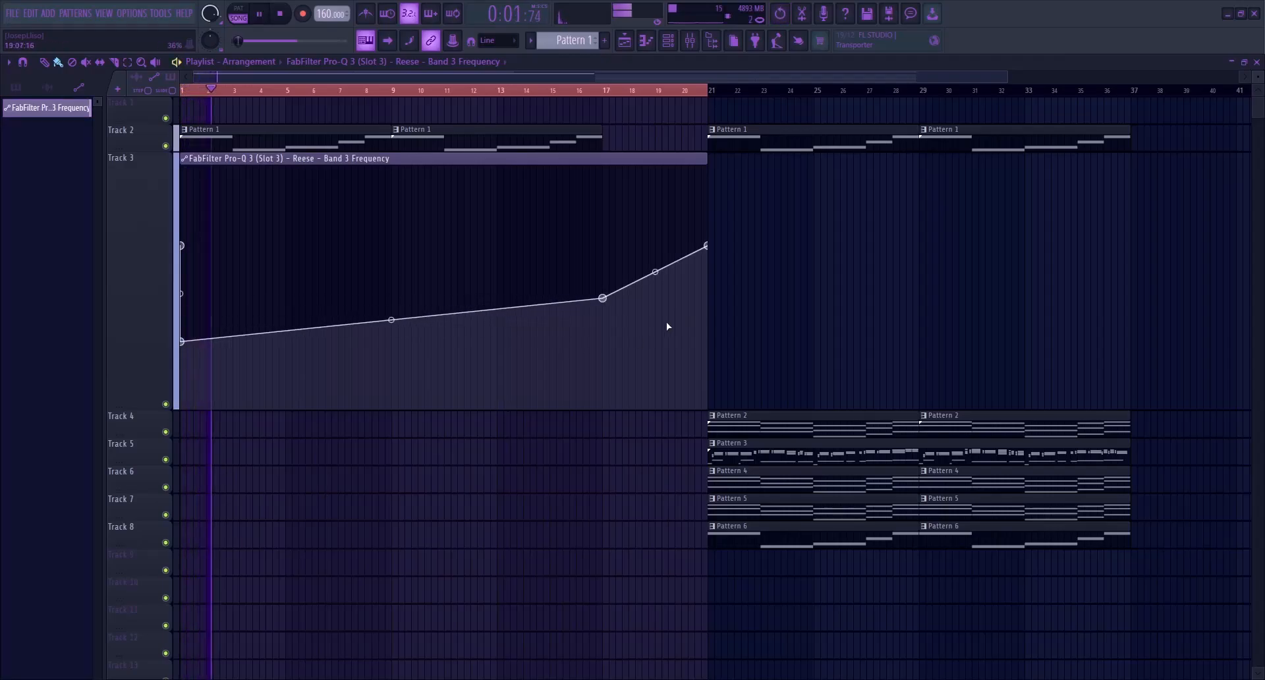
key(ctrl+z)
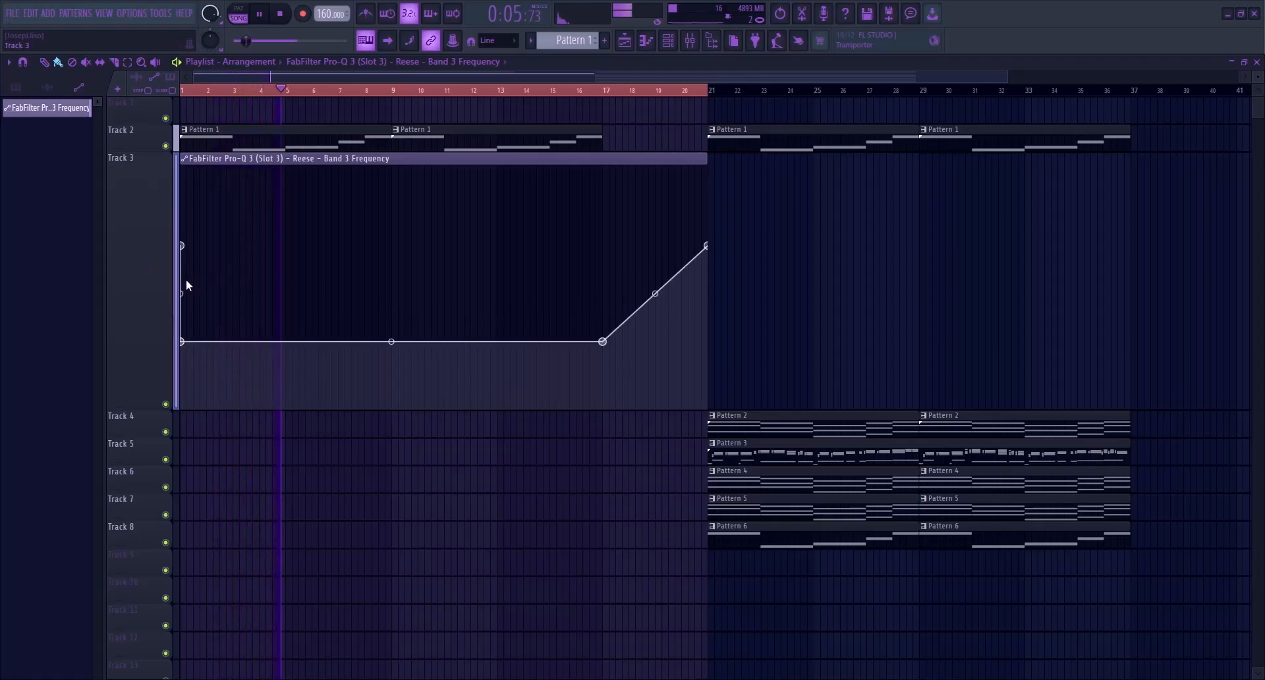
shift+middle_click(240, 242)
key(space)
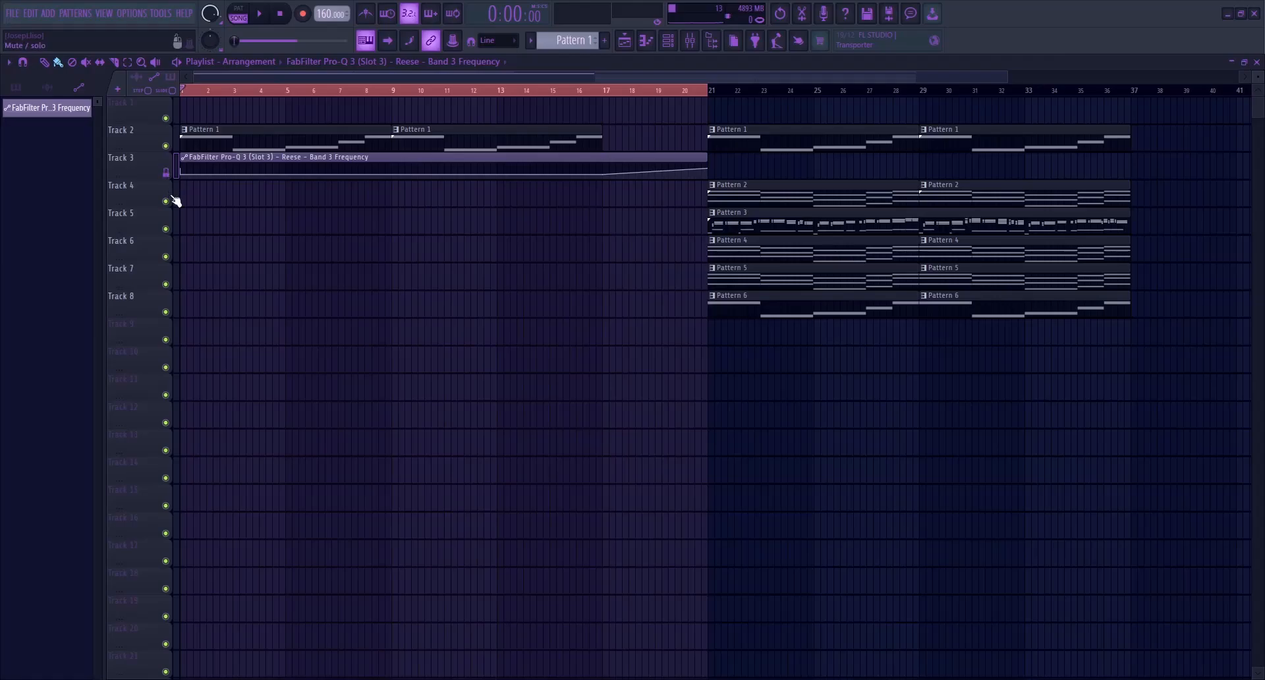
Copy the Pattern 4 clip to bars 1 and 9 on Track 6 and insert an empty track beneath it
click(768, 254)
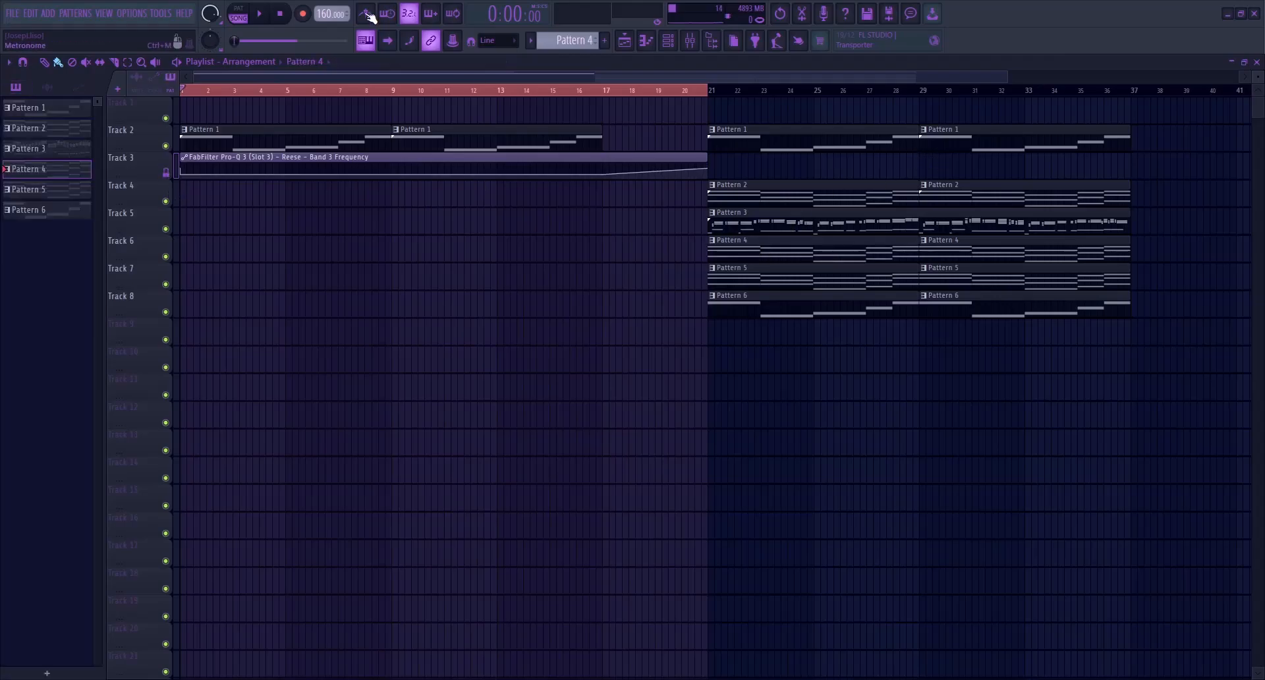
click(239, 8)
click(781, 255)
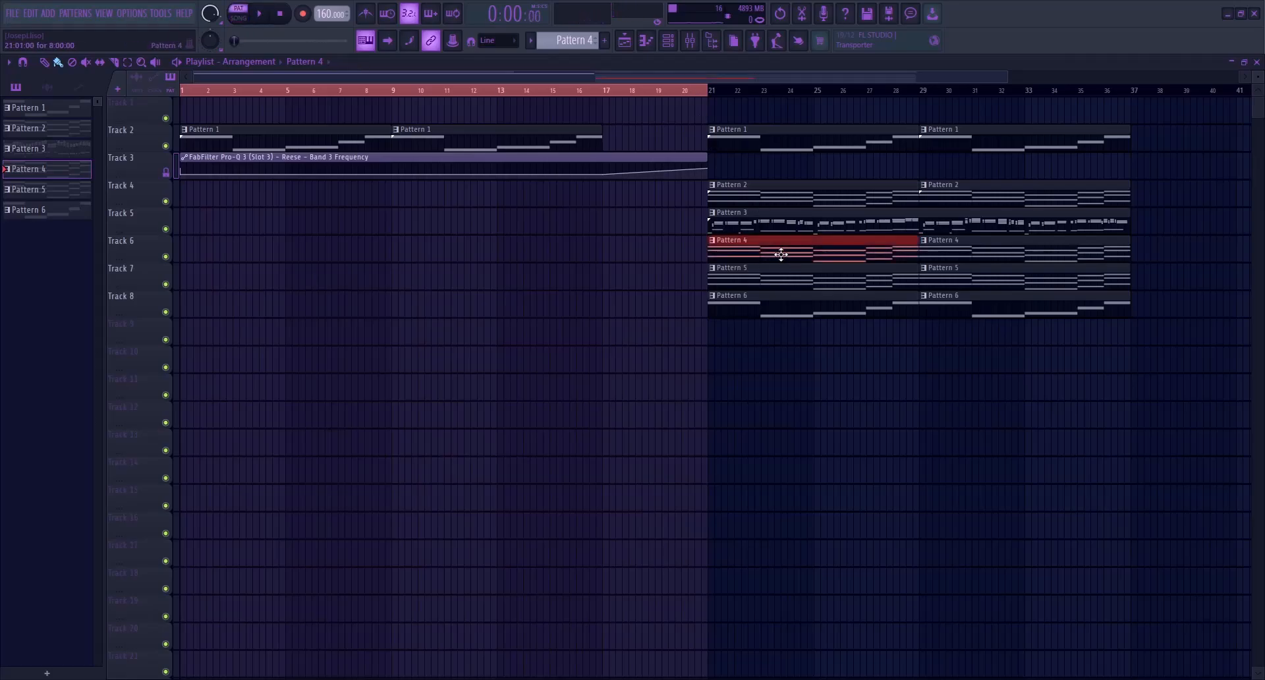
drag(781, 255, 246, 252)
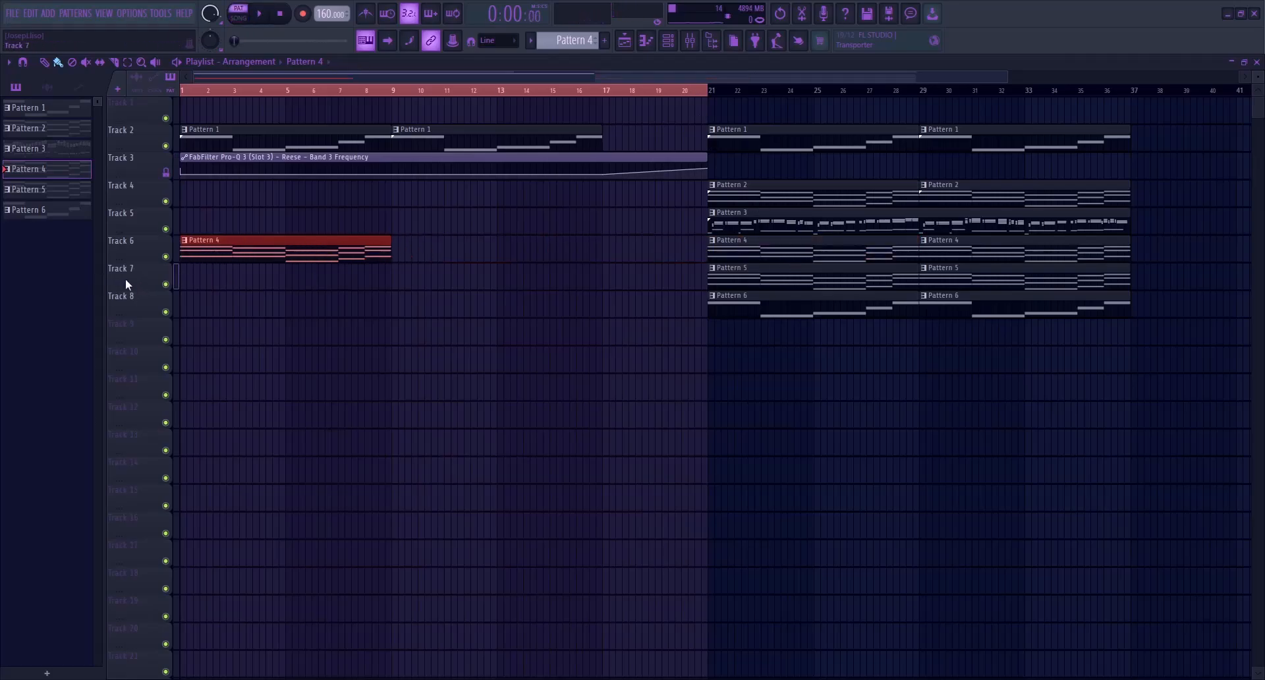
click(176, 557)
drag(308, 248, 517, 237)
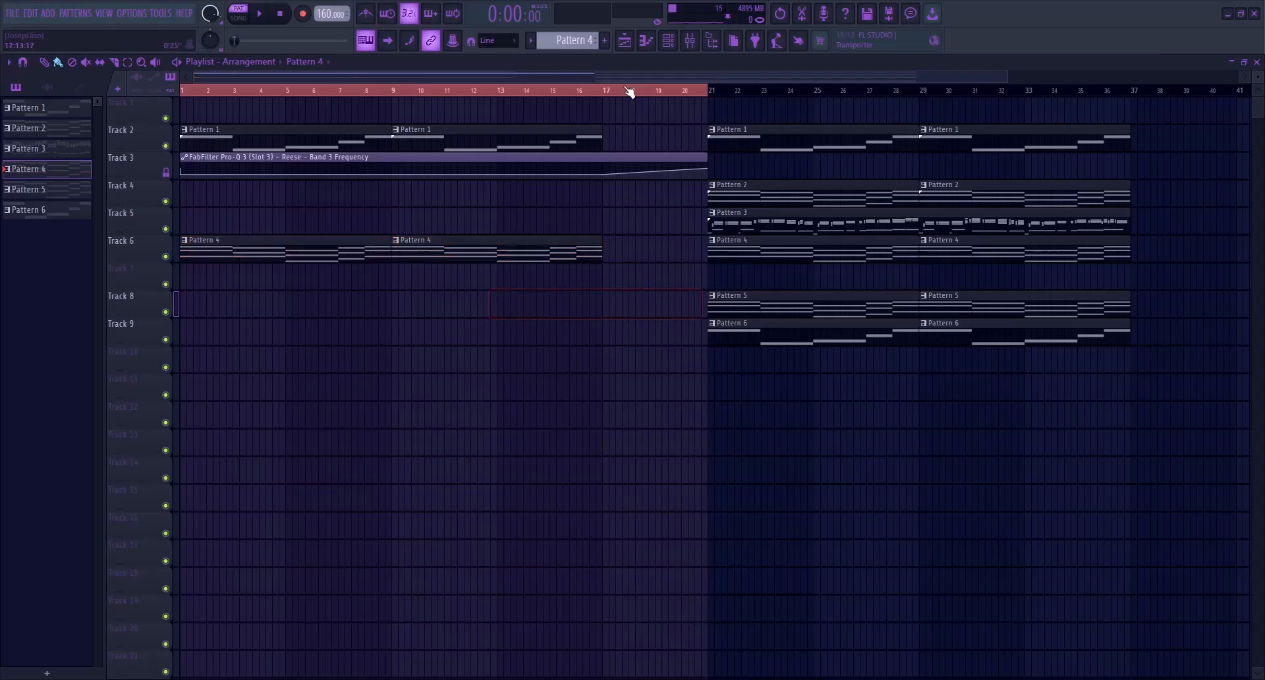
Create an automation clip for the Arp channel's Arp Time spanning bars 1 to 21 and move it to Track 7
click(668, 40)
click(97, 253)
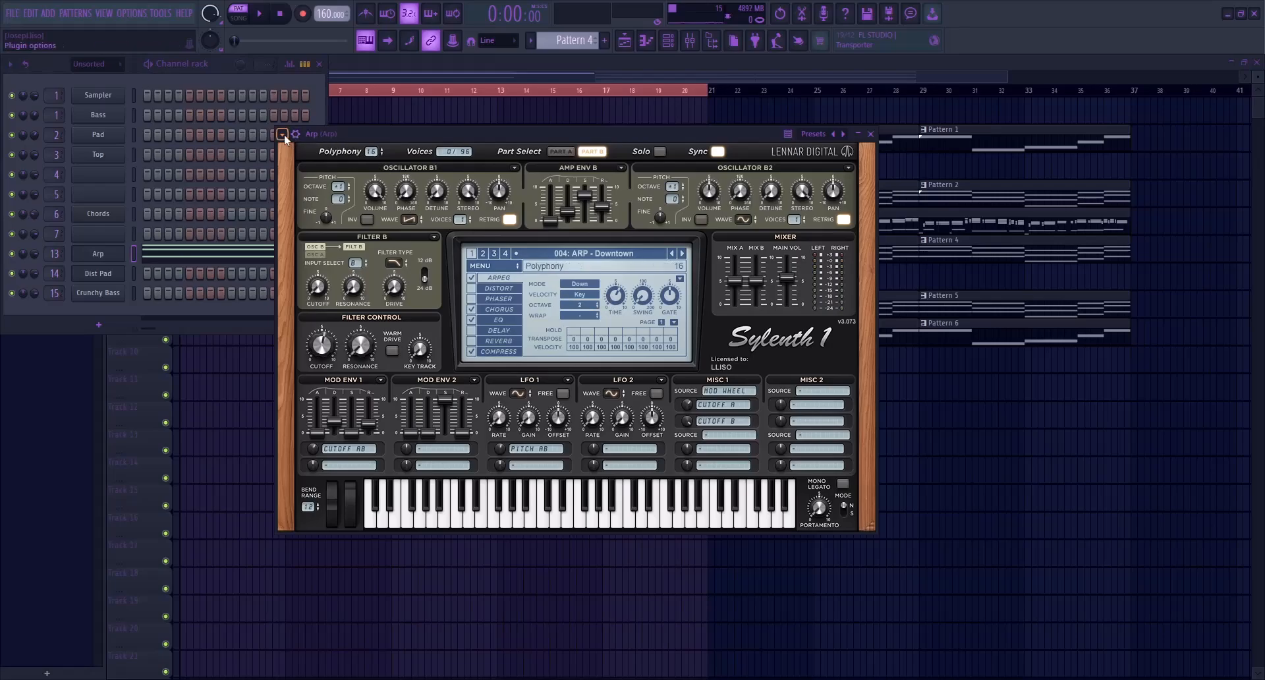
key(alt+F8)
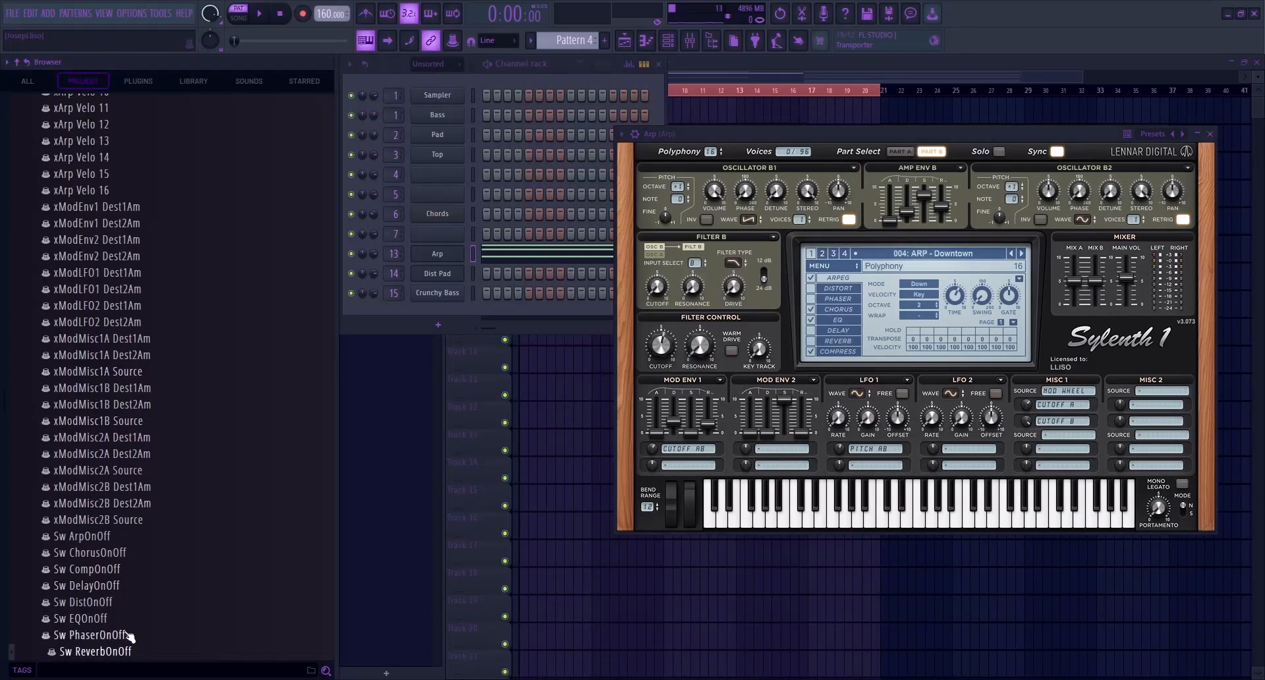
key(alt+F8)
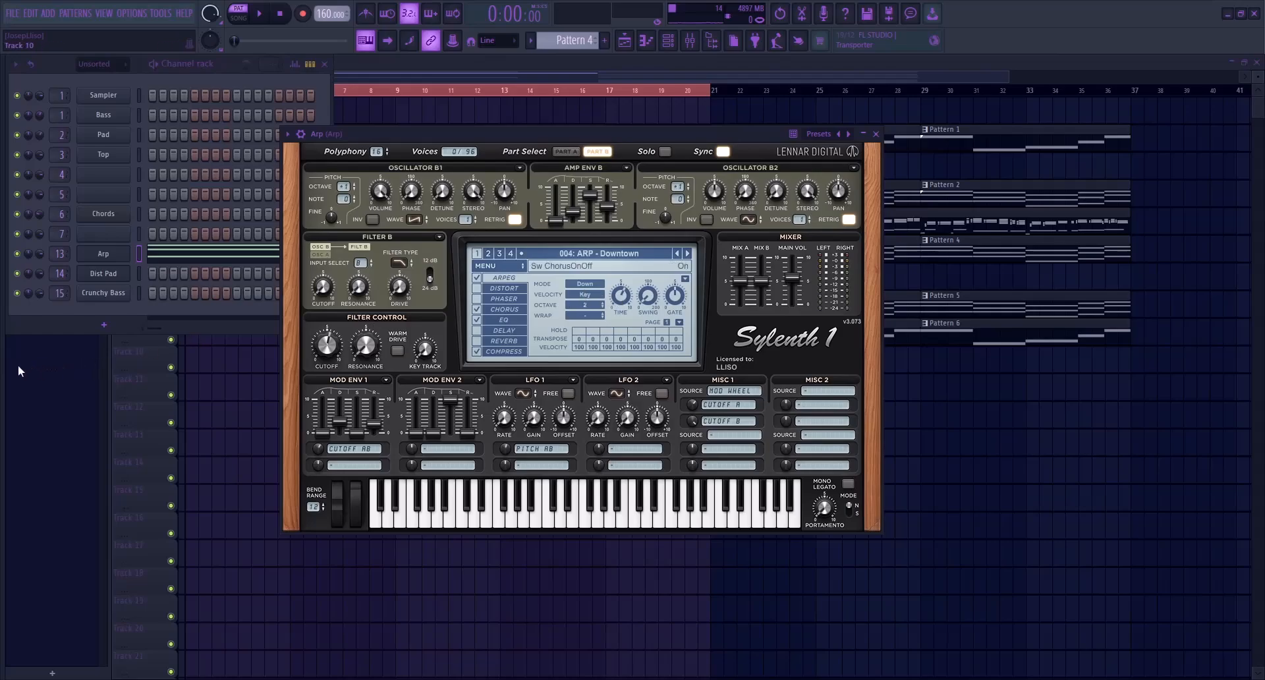
key(alt+F8)
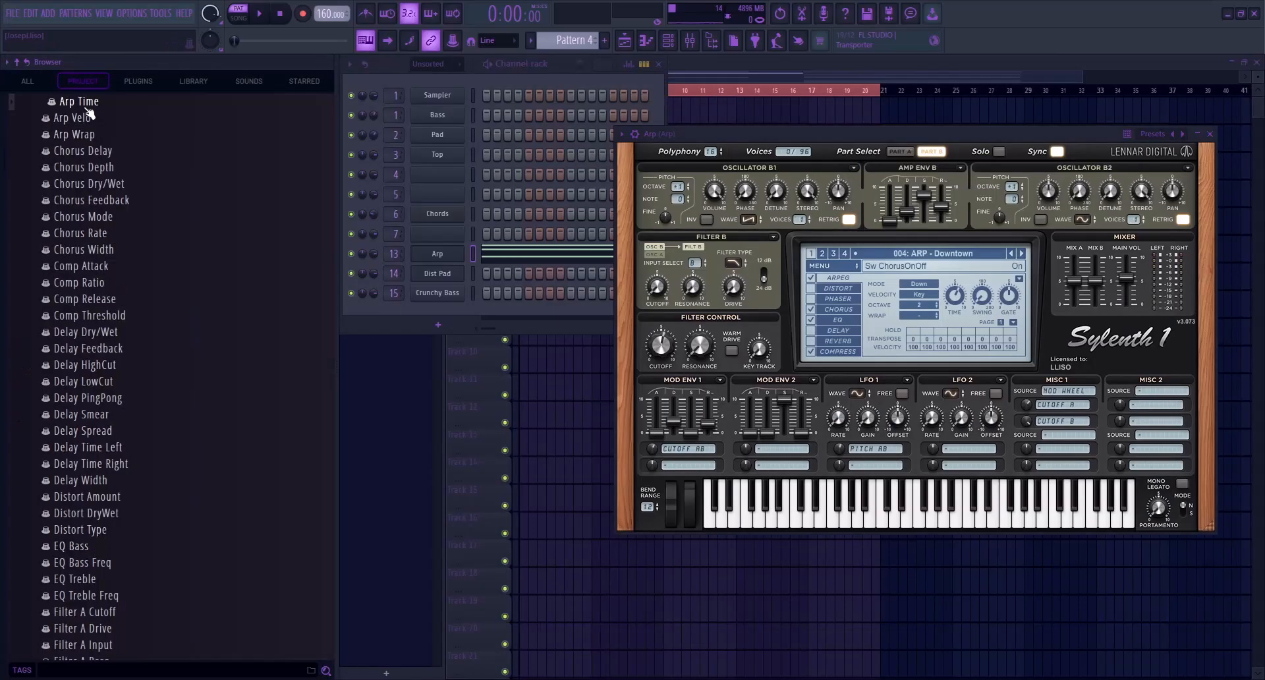
key(F6)
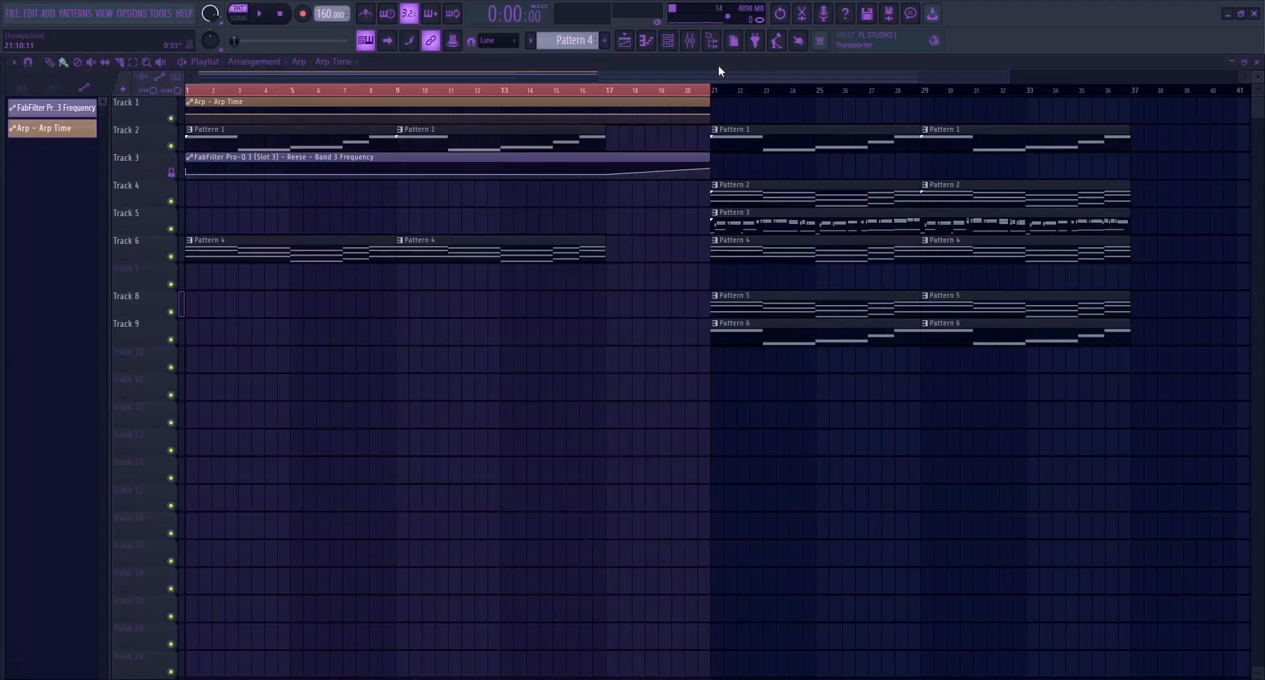
drag(444, 112, 429, 286)
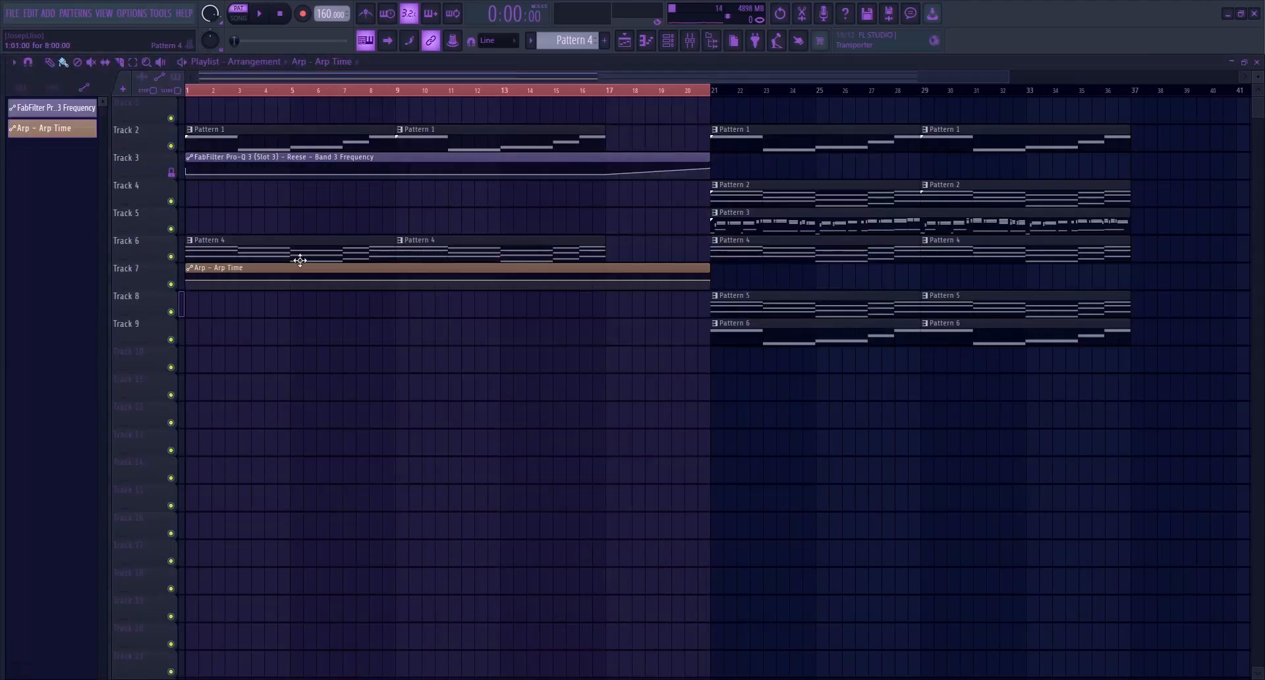
Turn down the arpeggiator Time in the Arp channel's Sylenth1 to find a slower intro setting for the automation
click(117, 63)
click(104, 93)
click(123, 254)
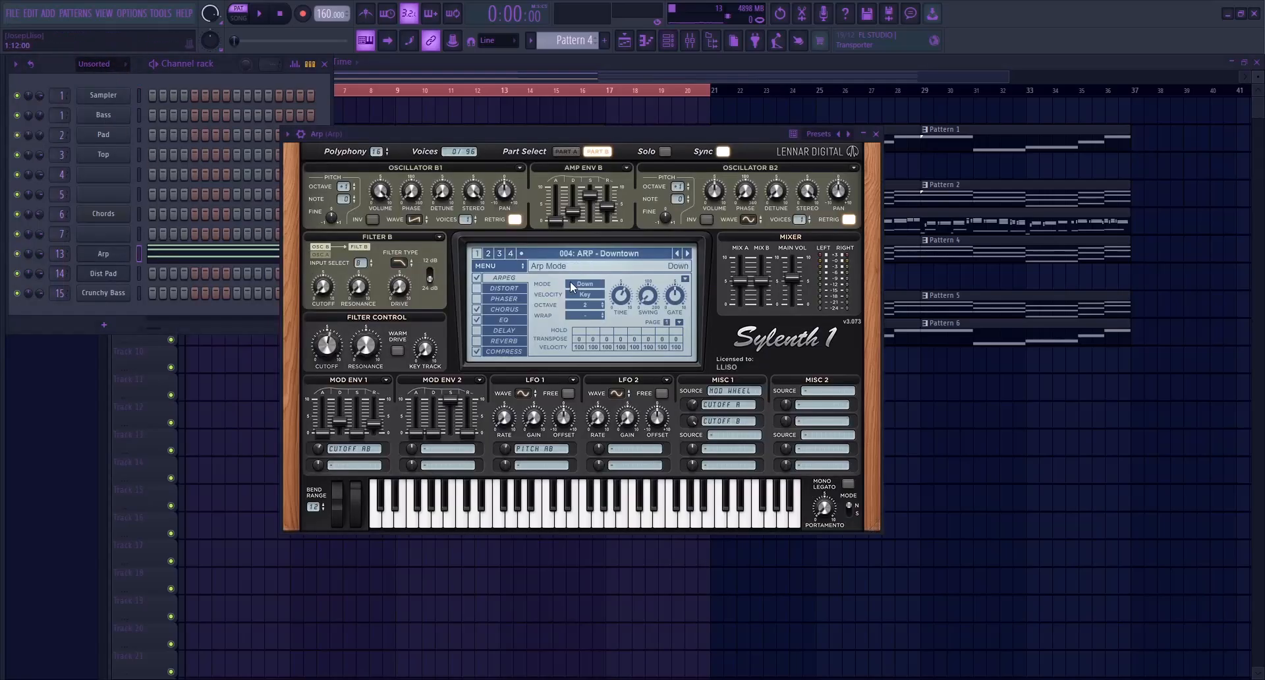
drag(625, 300, 619, 354)
click(288, 135)
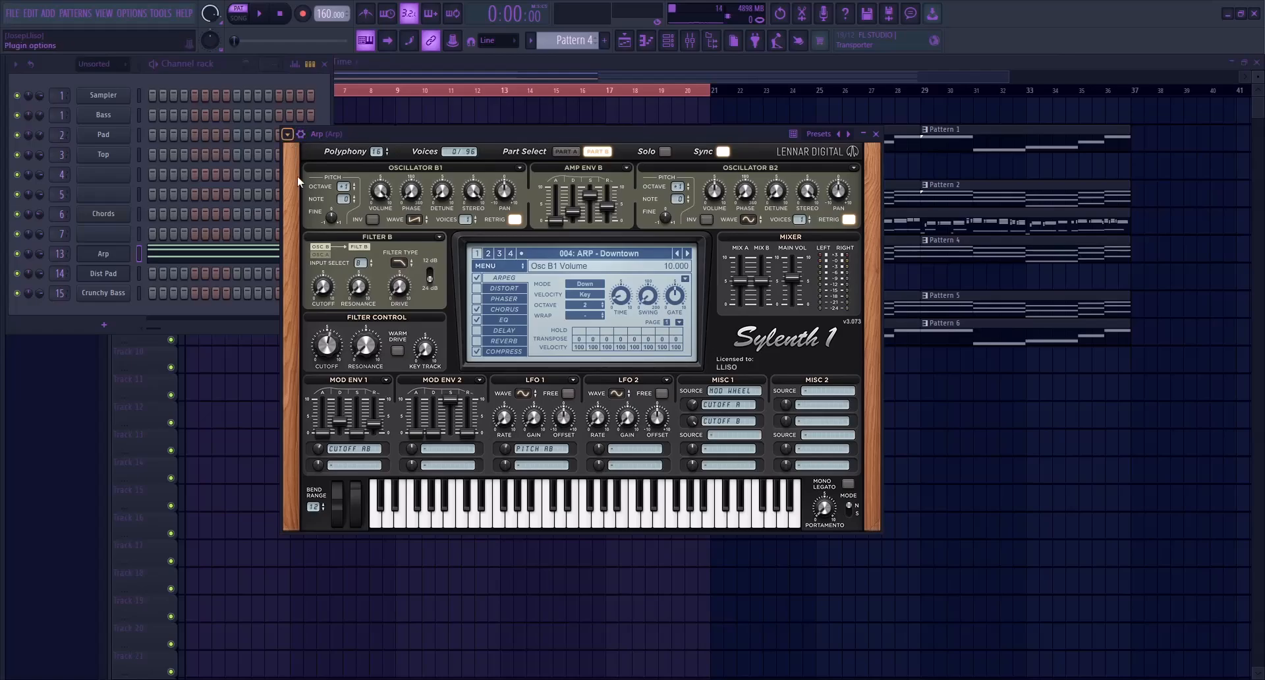
click(341, 293)
click(668, 83)
Add a point at bar 17 of the Arp Time clip and set it and the bar 1 point to the lowered Time value
right_click(606, 282)
drag(605, 282, 644, 506)
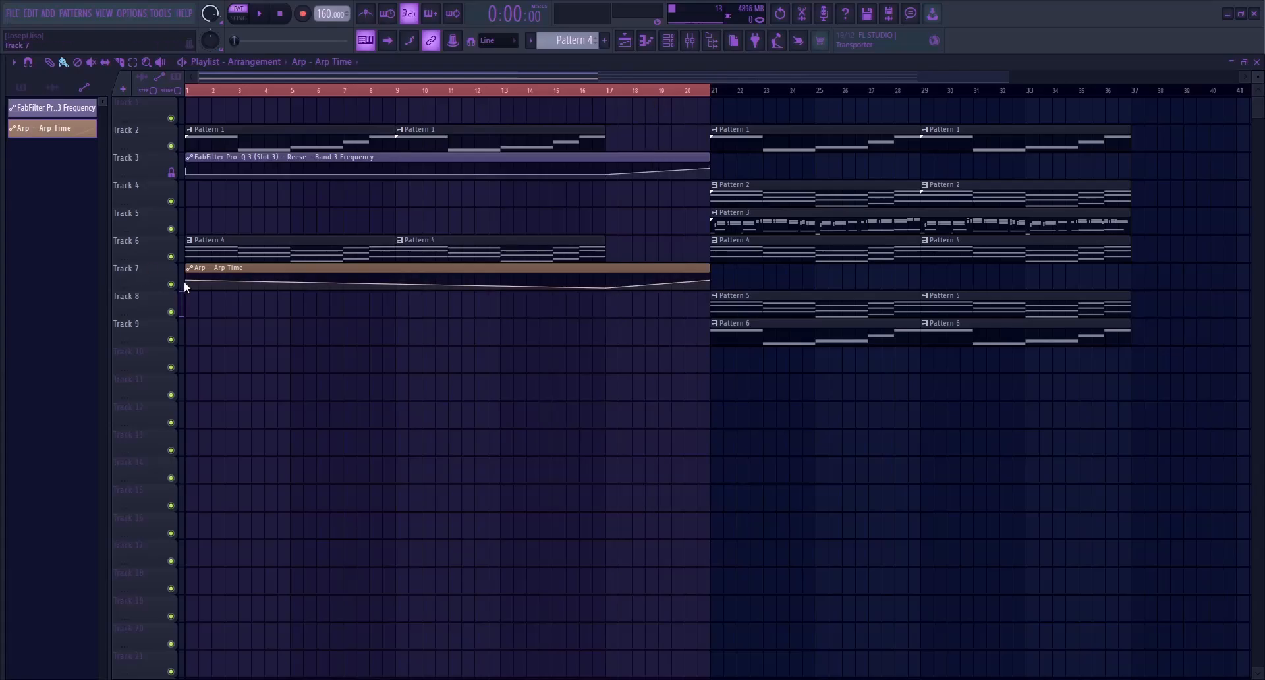
drag(253, 497, 257, 493)
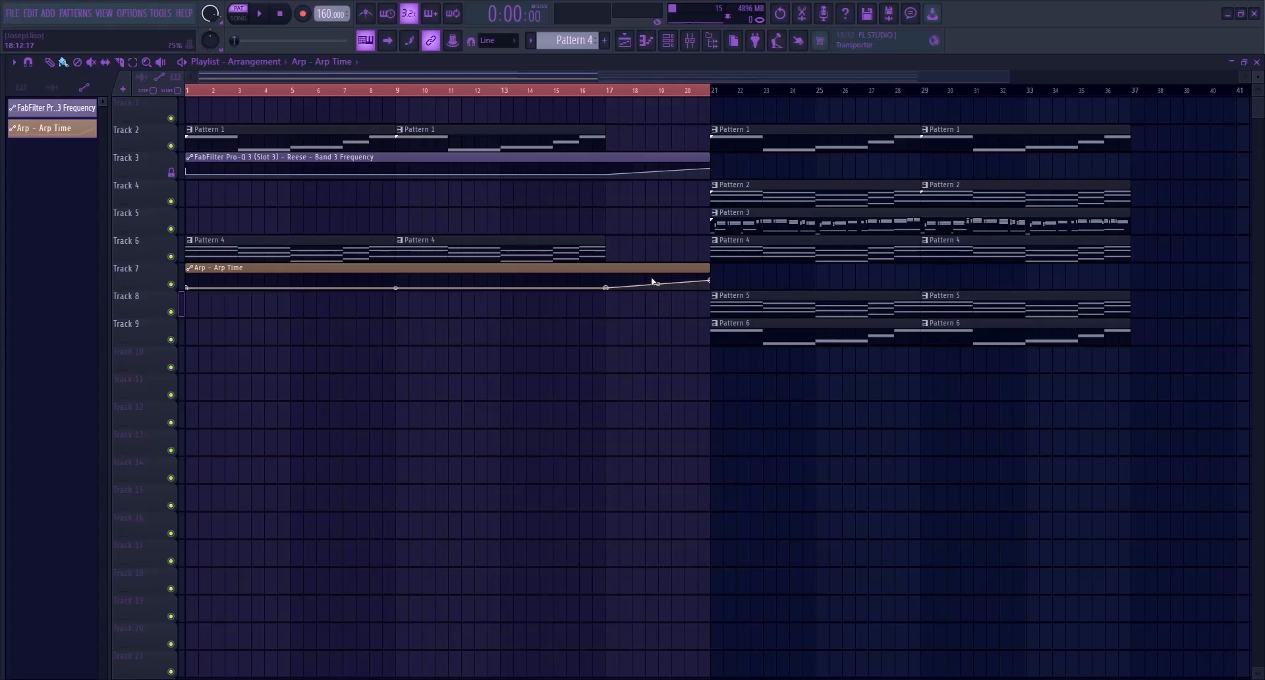
drag(614, 244, 673, 244)
Play the intro from bar 1 in song mode and adjust the arpeggiator Gate in the Arp channel's Sylenth1
key(l)
key(space)
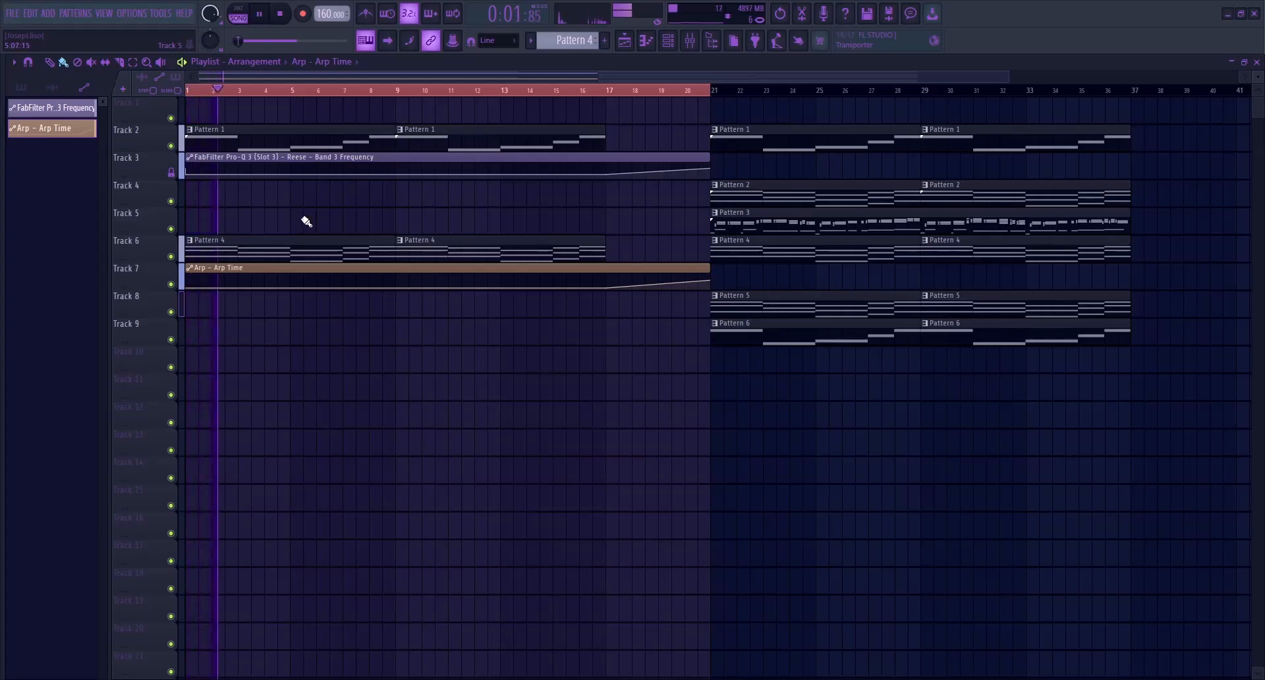
key(F6)
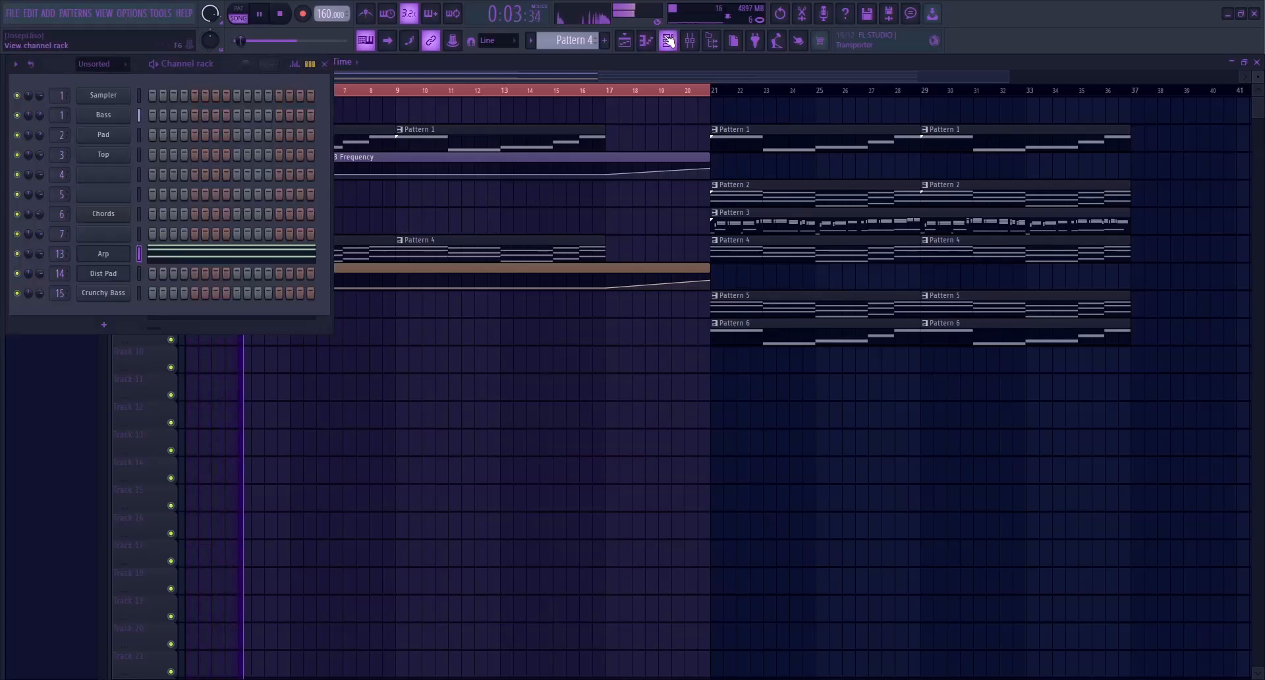
click(100, 254)
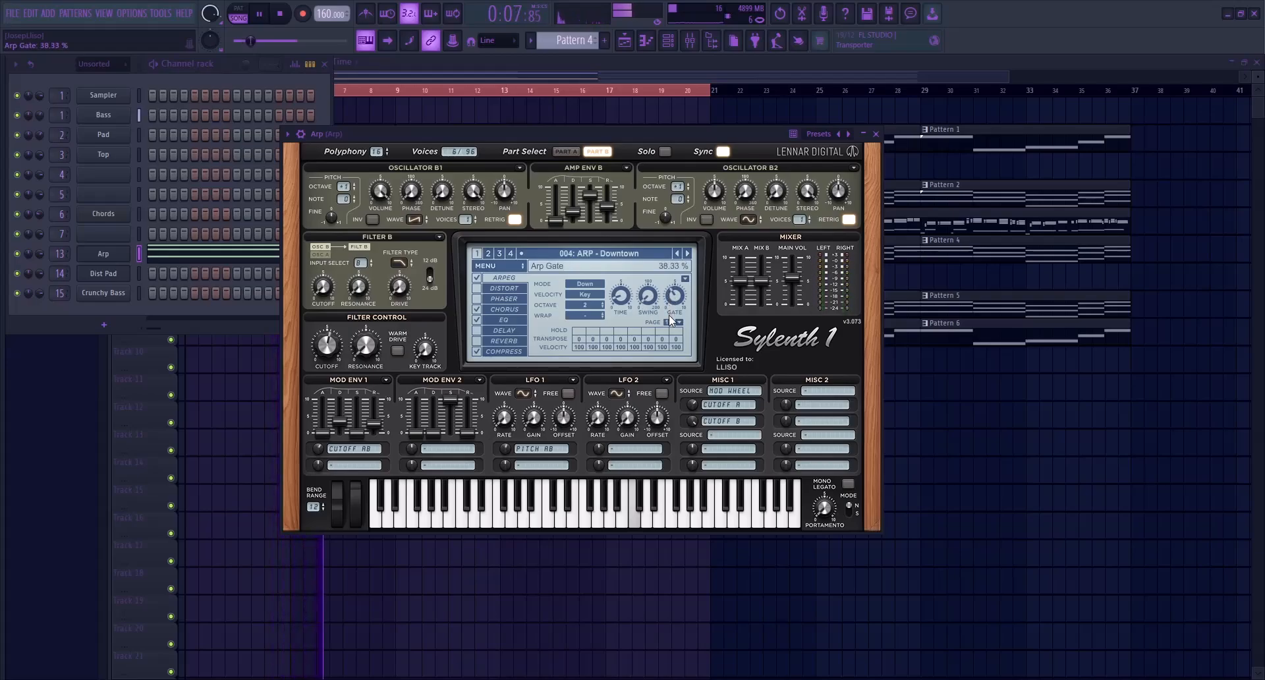
drag(669, 315, 660, 358)
key(ctrl+z)
drag(679, 307, 682, 284)
key(space)
drag(653, 139, 667, 133)
click(889, 130)
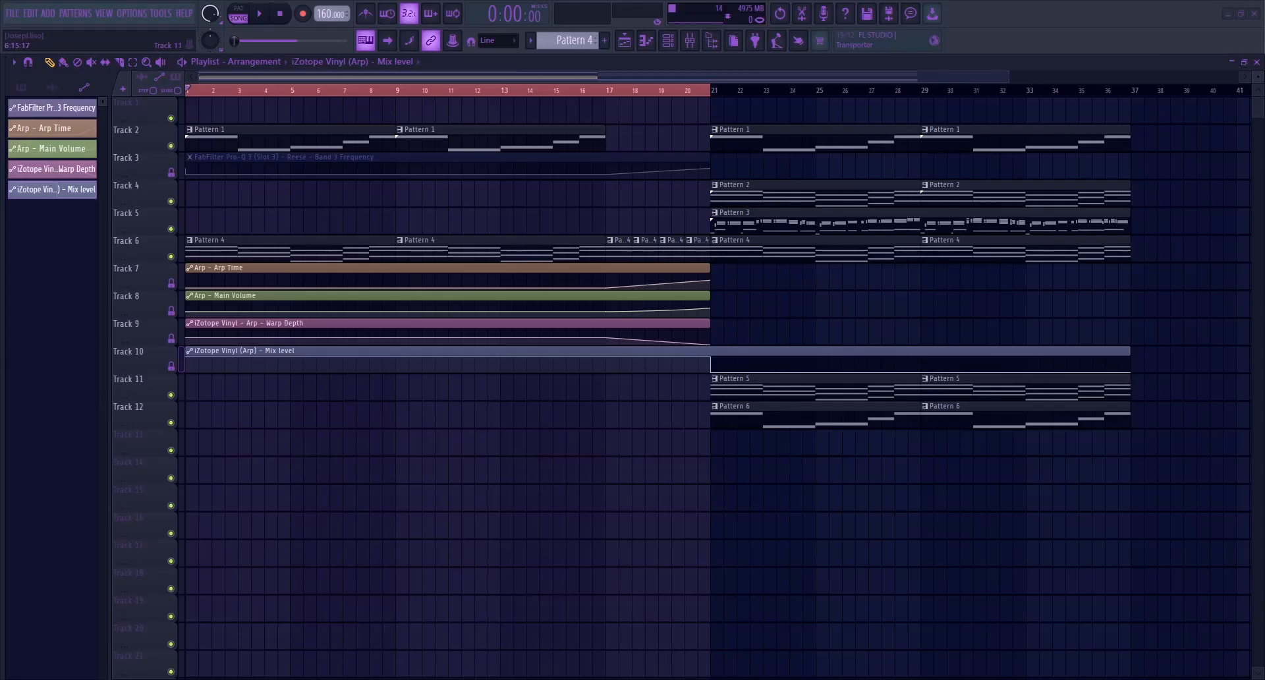
Select the muted Reese filter clip, listen to the intro from bar 1 and the build-up from bar 17, and return the playhead to bar 1
drag(236, 280, 382, 394)
drag(255, 330, 356, 369)
drag(240, 156, 359, 177)
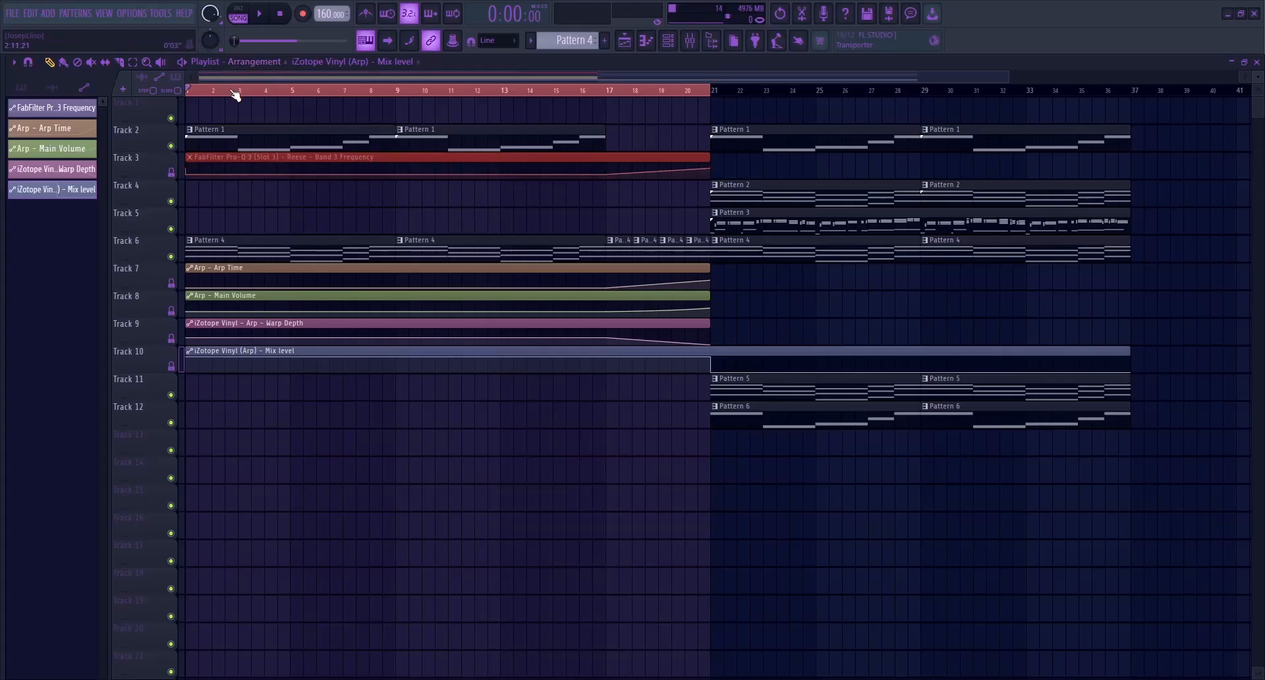
key(space)
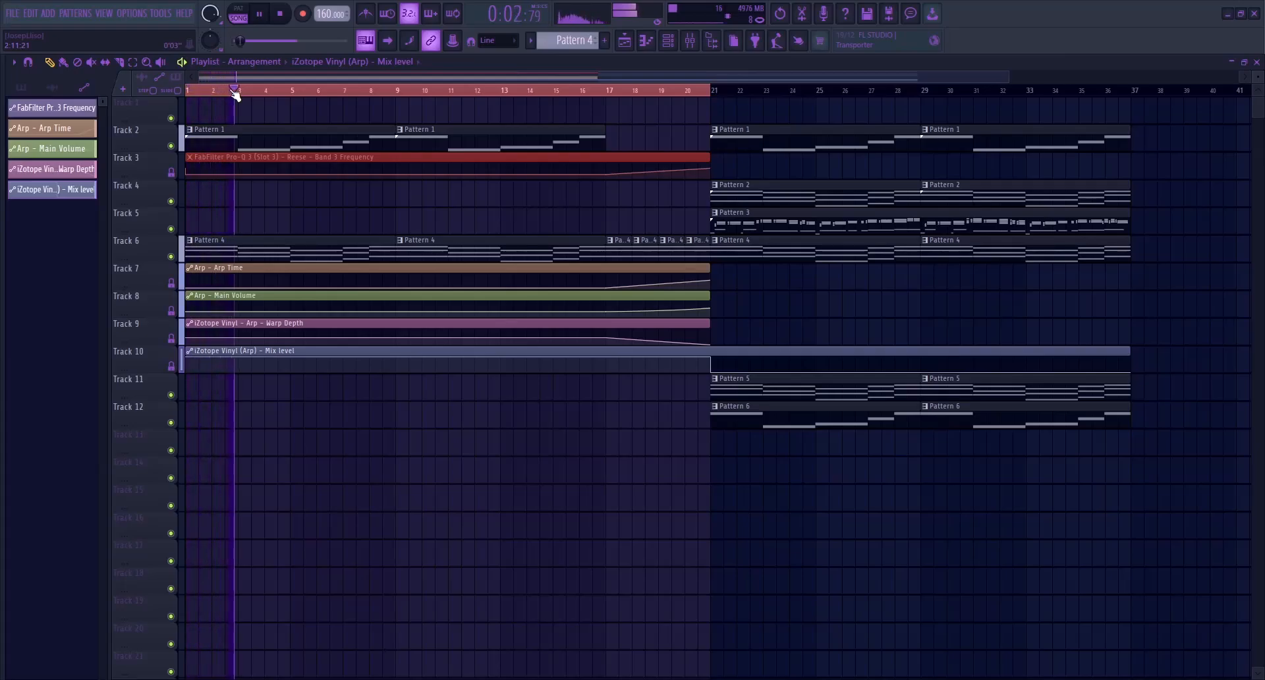
key(space)
click(607, 90)
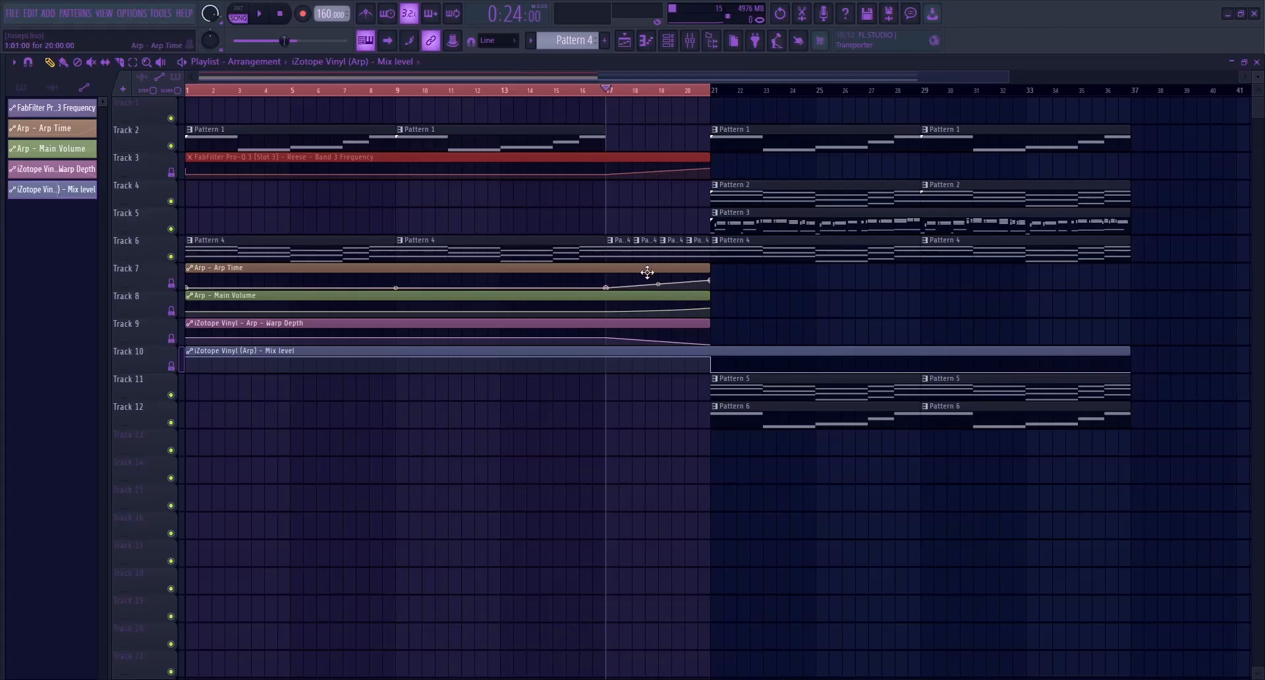
key(space)
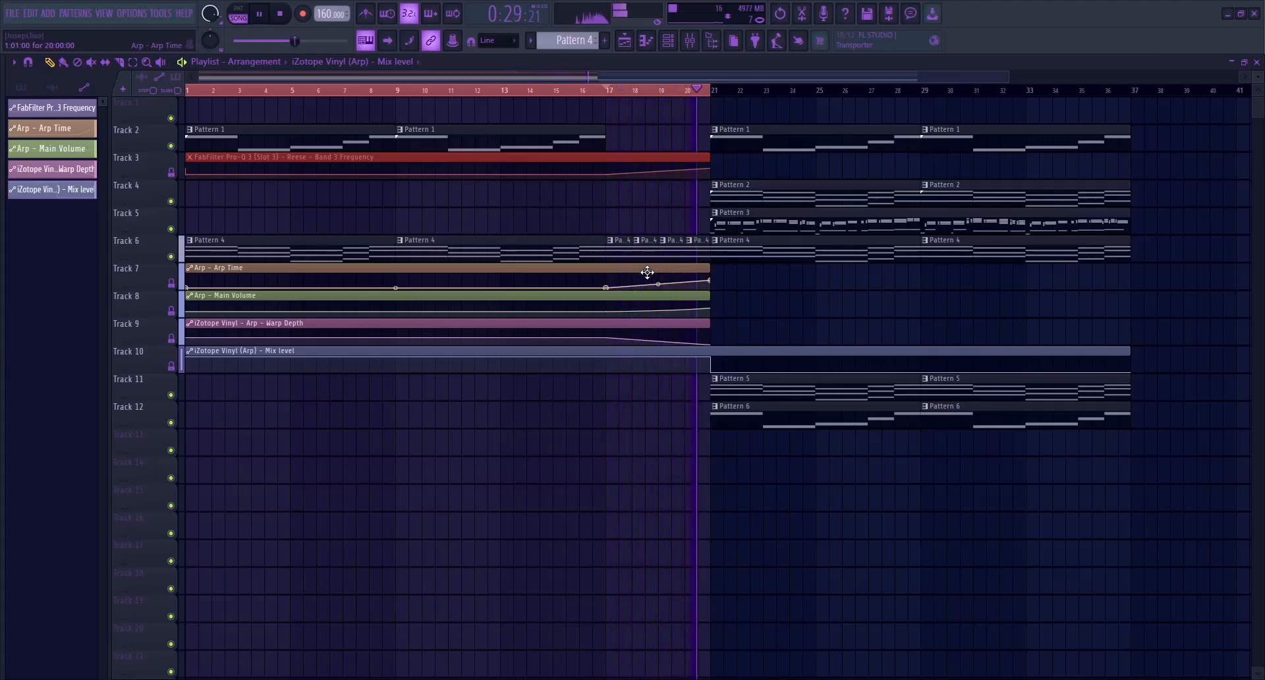
key(space)
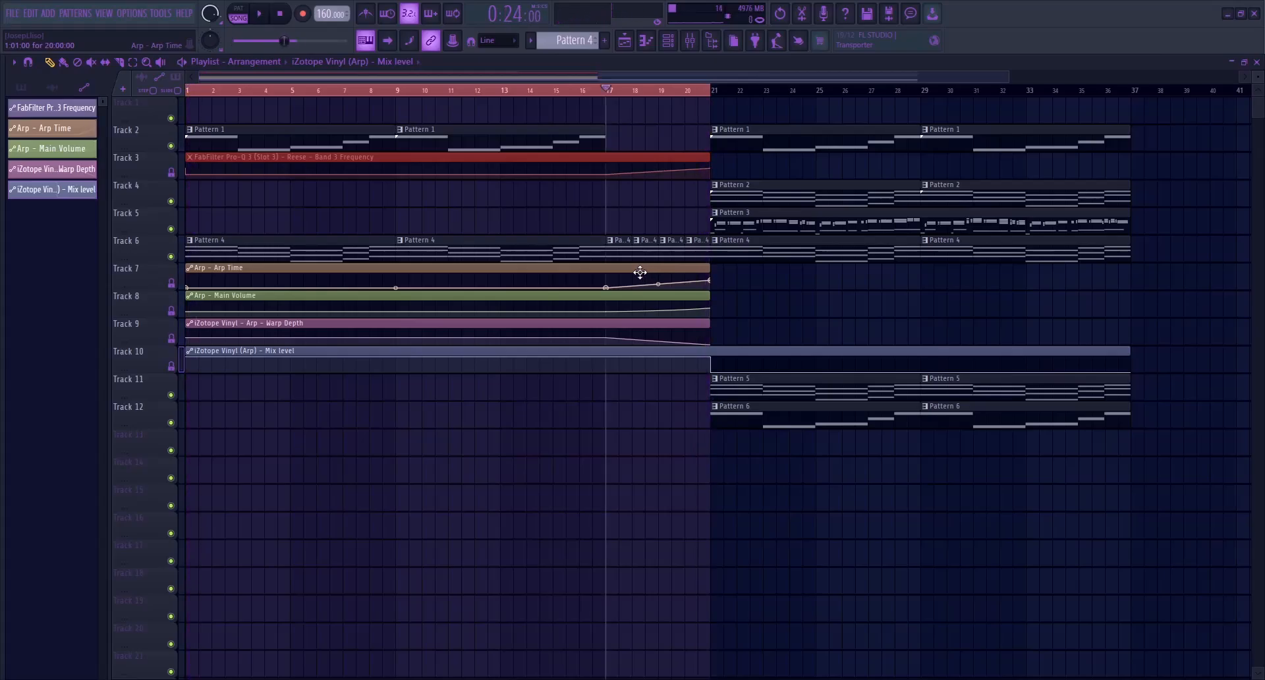
drag(218, 91, 189, 93)
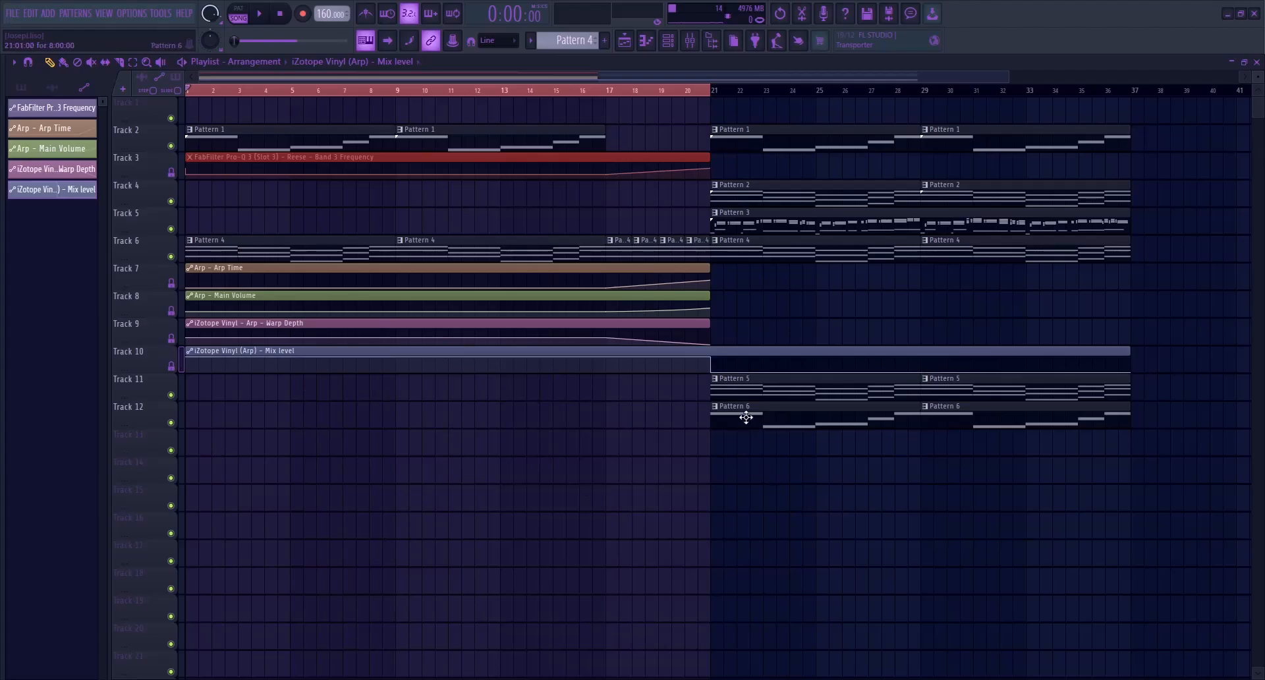
Show all channels of Pattern 5, copy the Dist Pad's chord notes, and create a new empty pattern
click(738, 399)
click(668, 41)
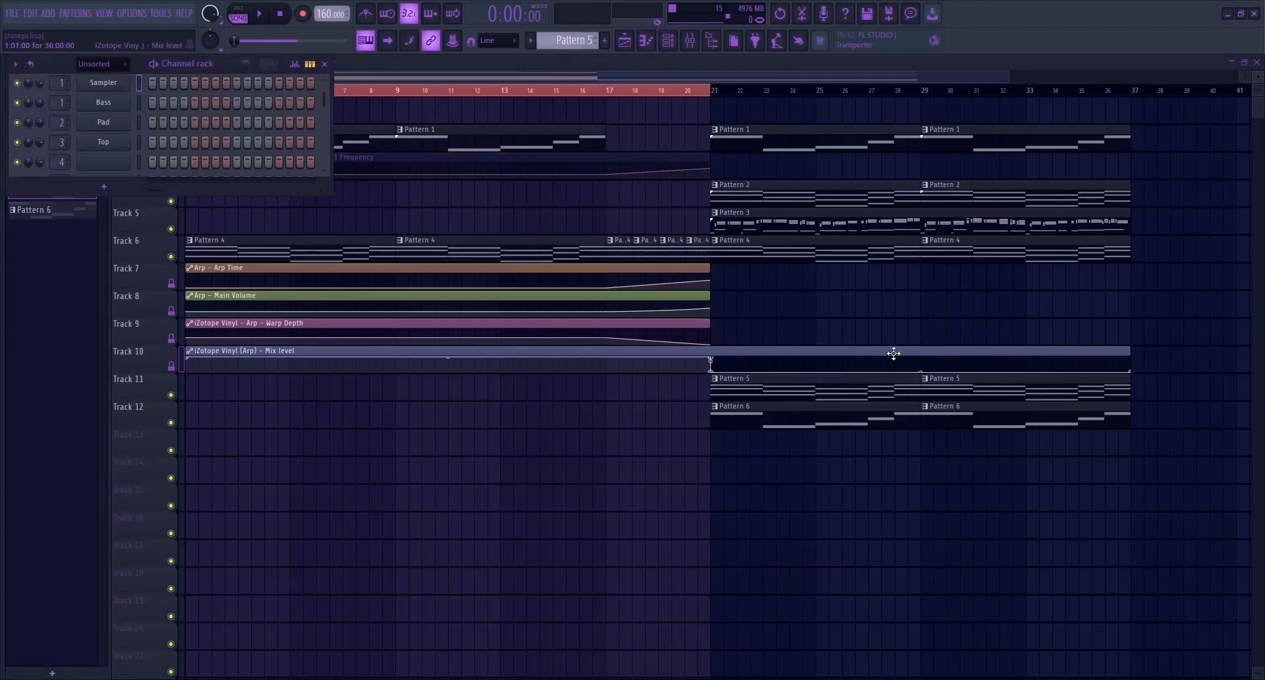
drag(145, 195, 135, 386)
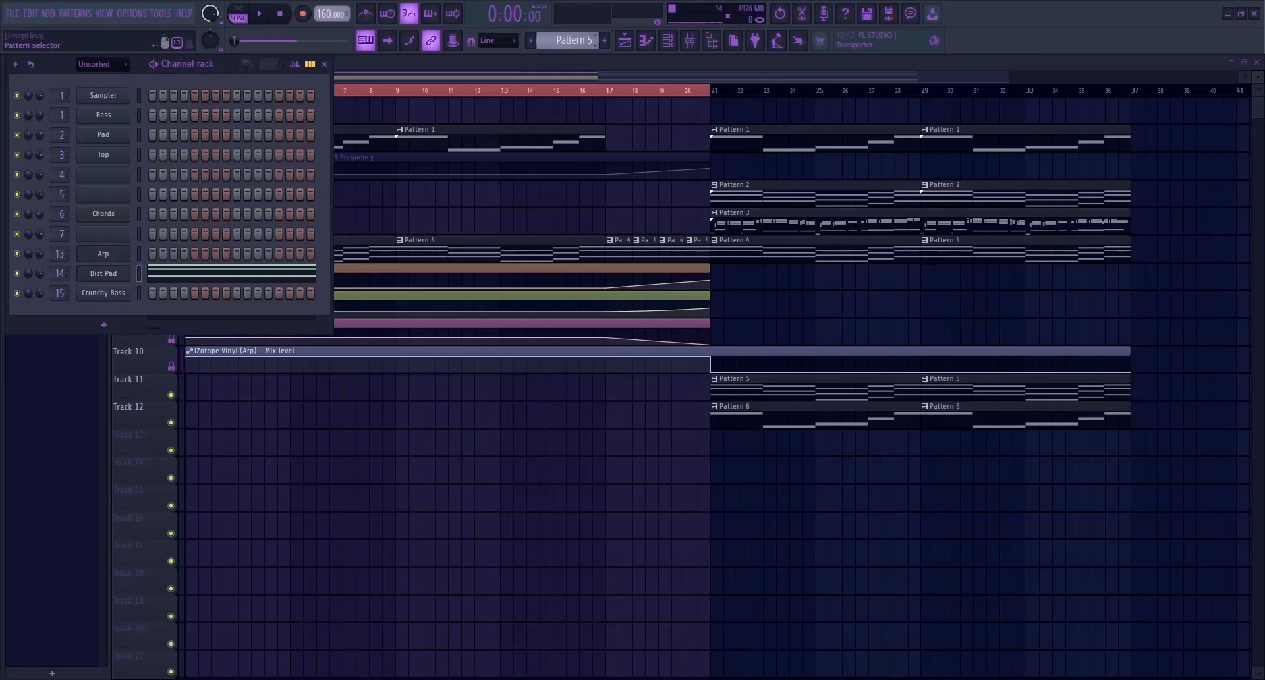
key(F4)
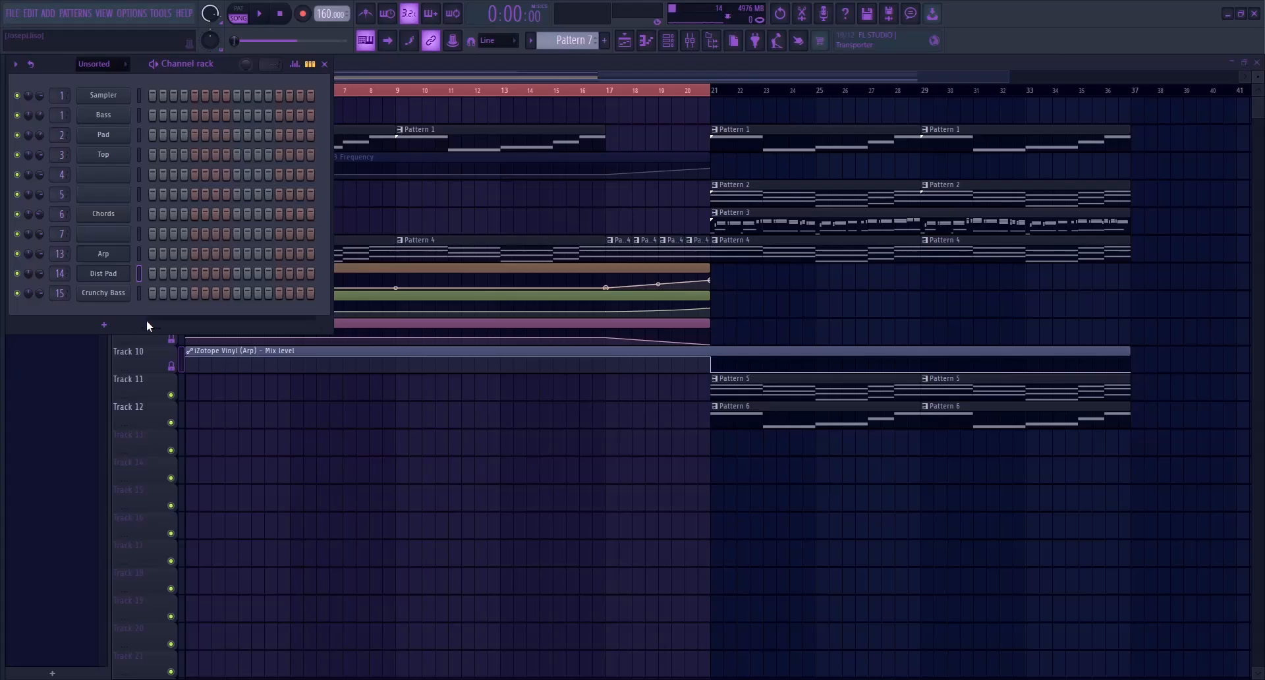
Add a Nexus channel to the new pattern and paste the chord notes into it
click(103, 327)
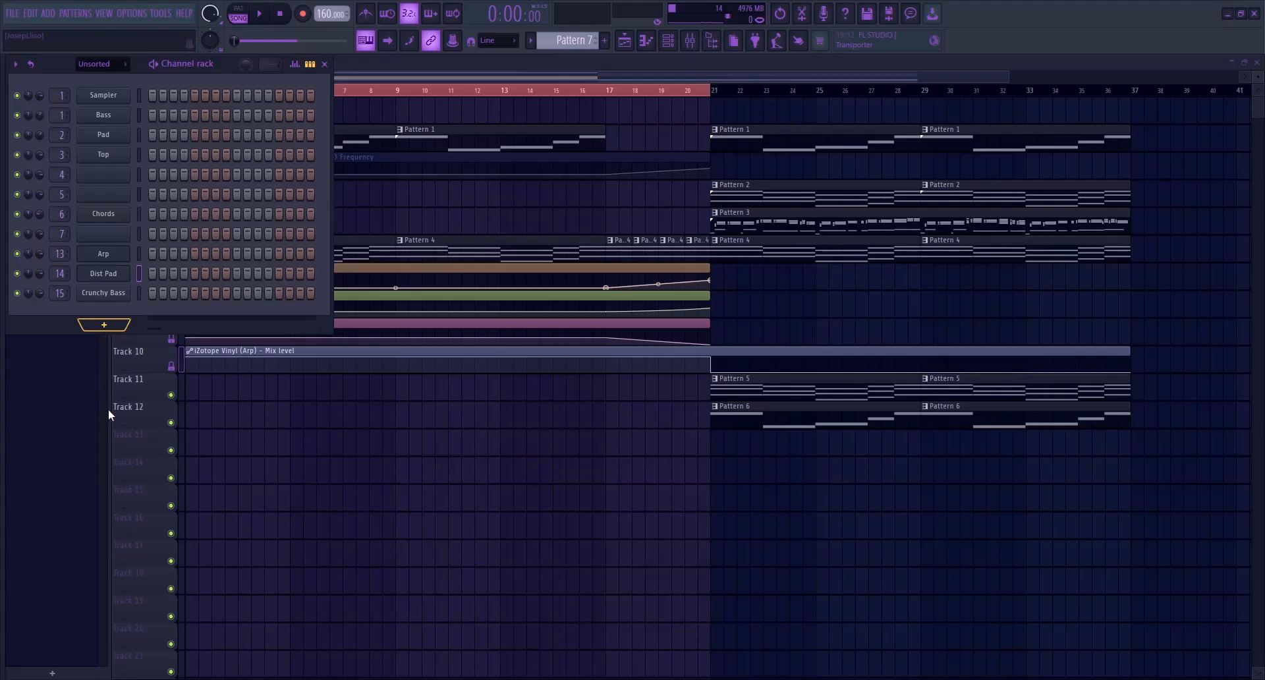
click(287, 430)
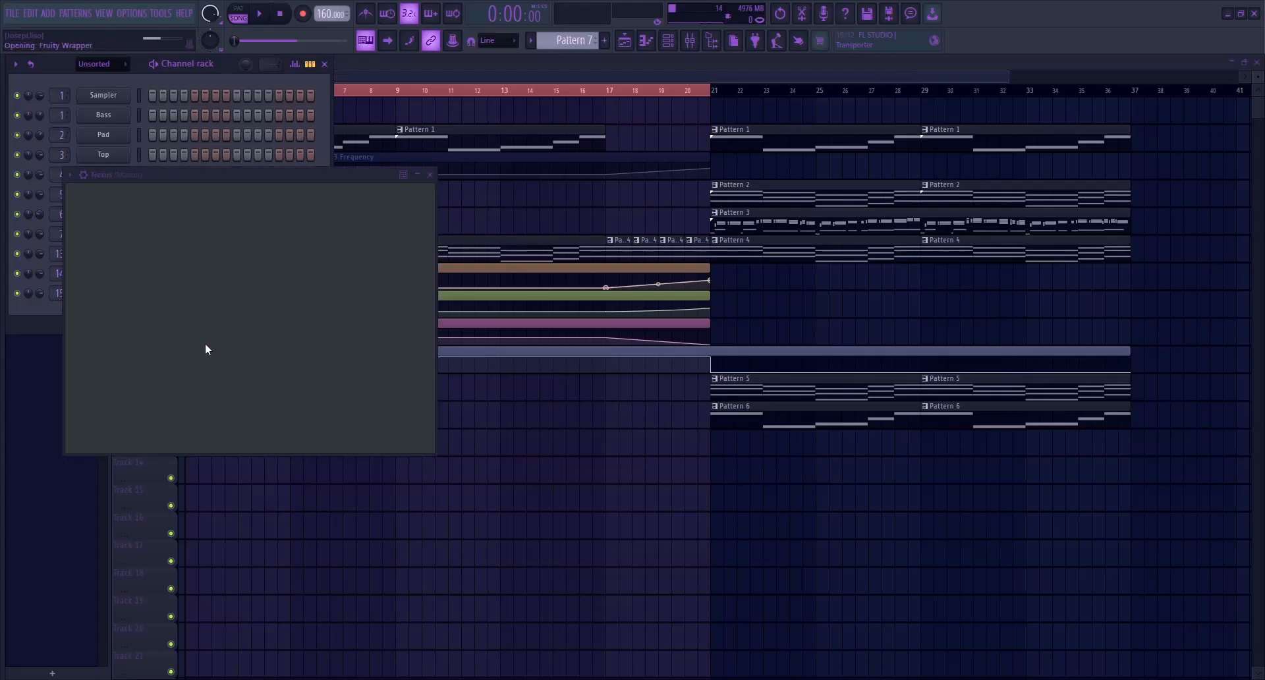
click(169, 76)
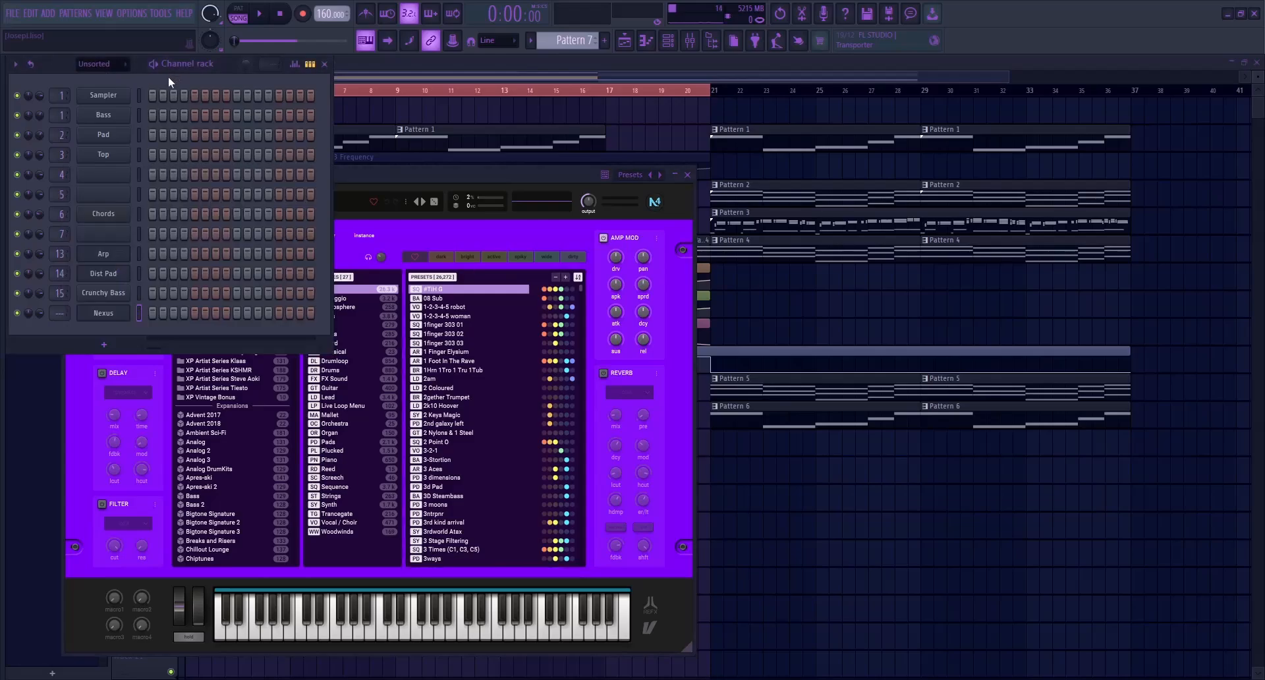
Search the Nexus presets for "choir" and browse the matching sounds, auditioning Classical Choir 1
drag(349, 176, 463, 139)
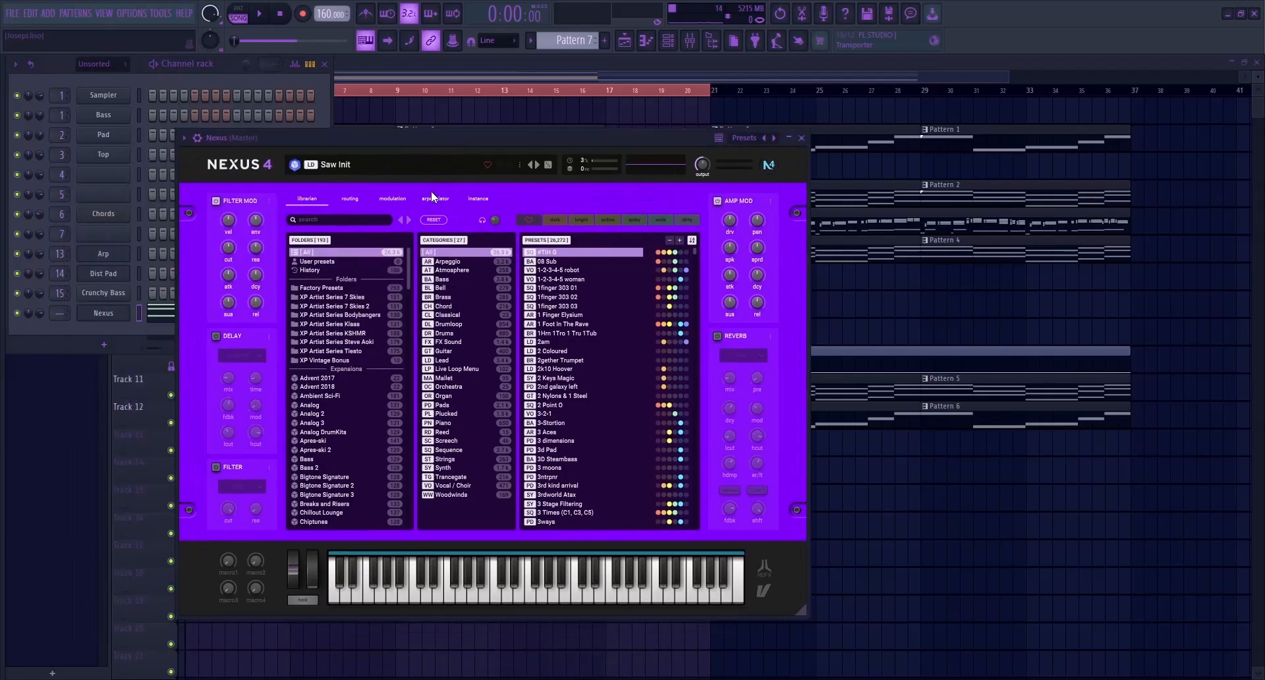
click(353, 220)
text(choir)
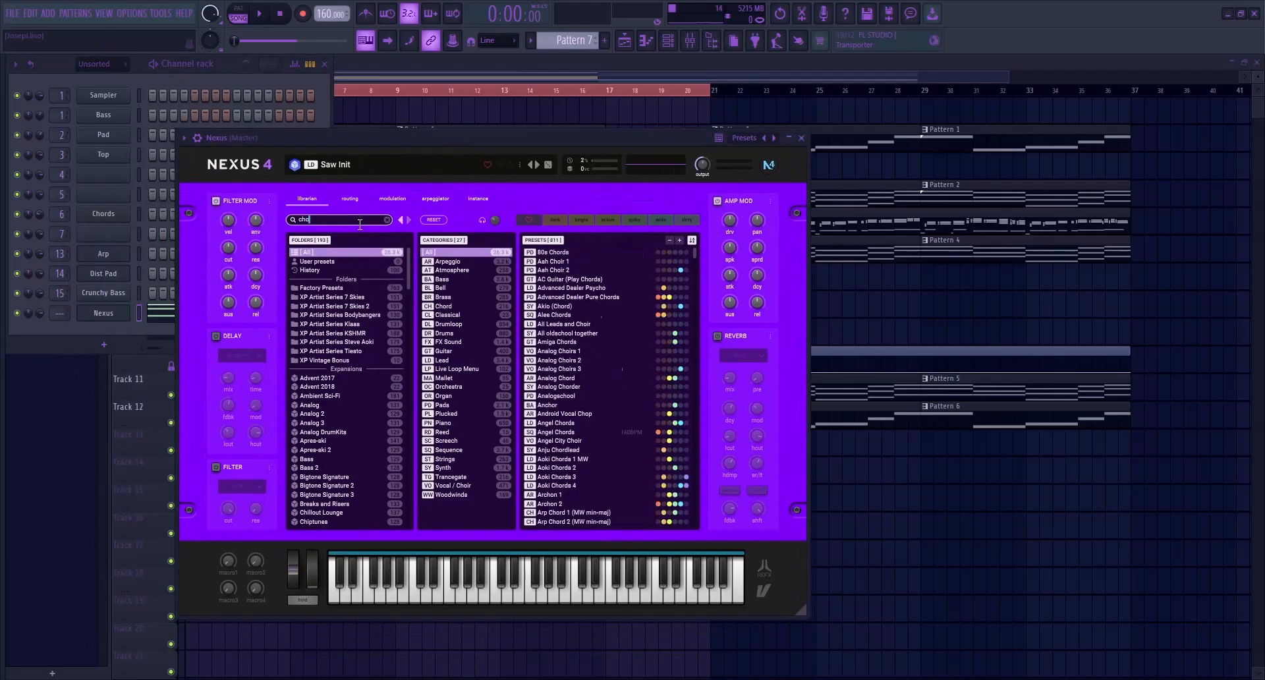
scroll(593, 460, down, 3)
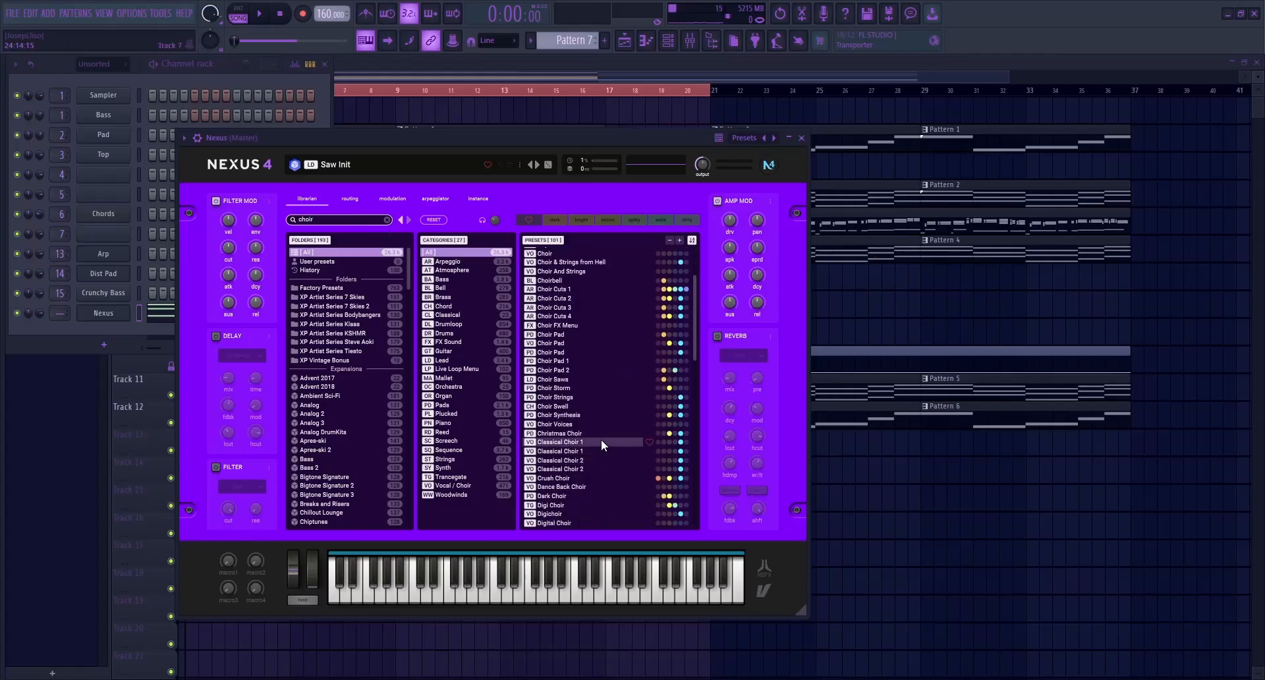
scroll(601, 441, down, 2)
click(575, 383)
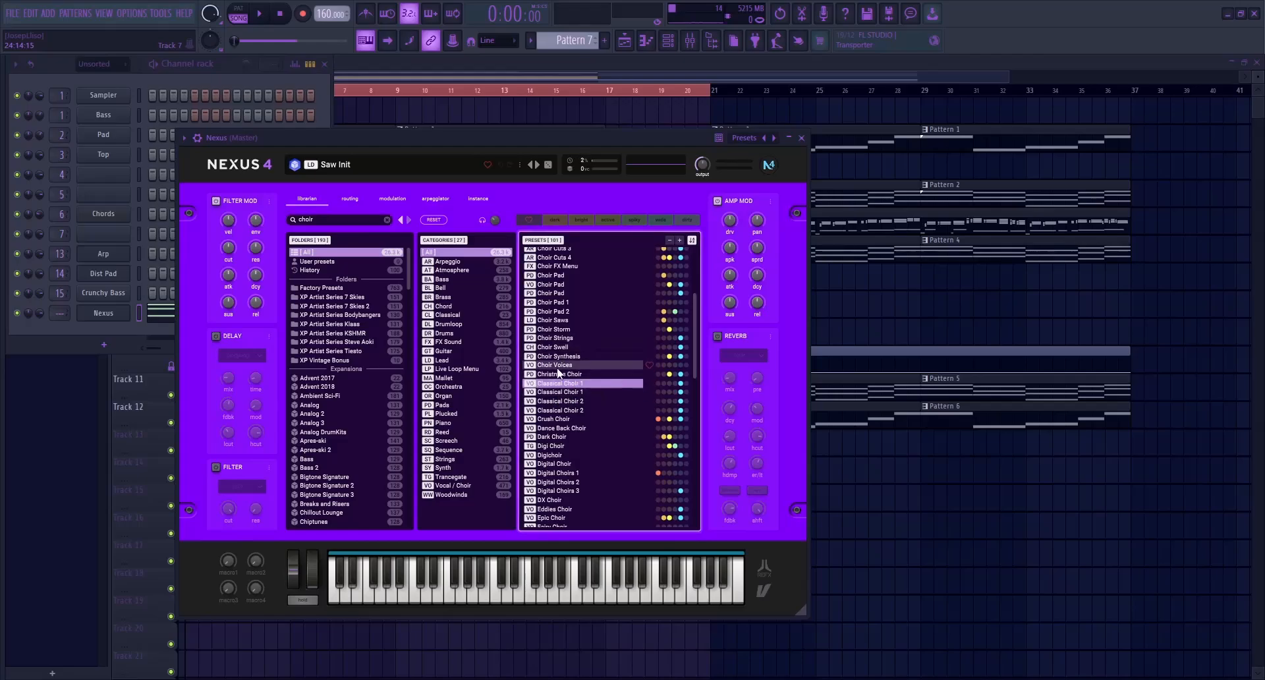
scroll(594, 386, down, 7)
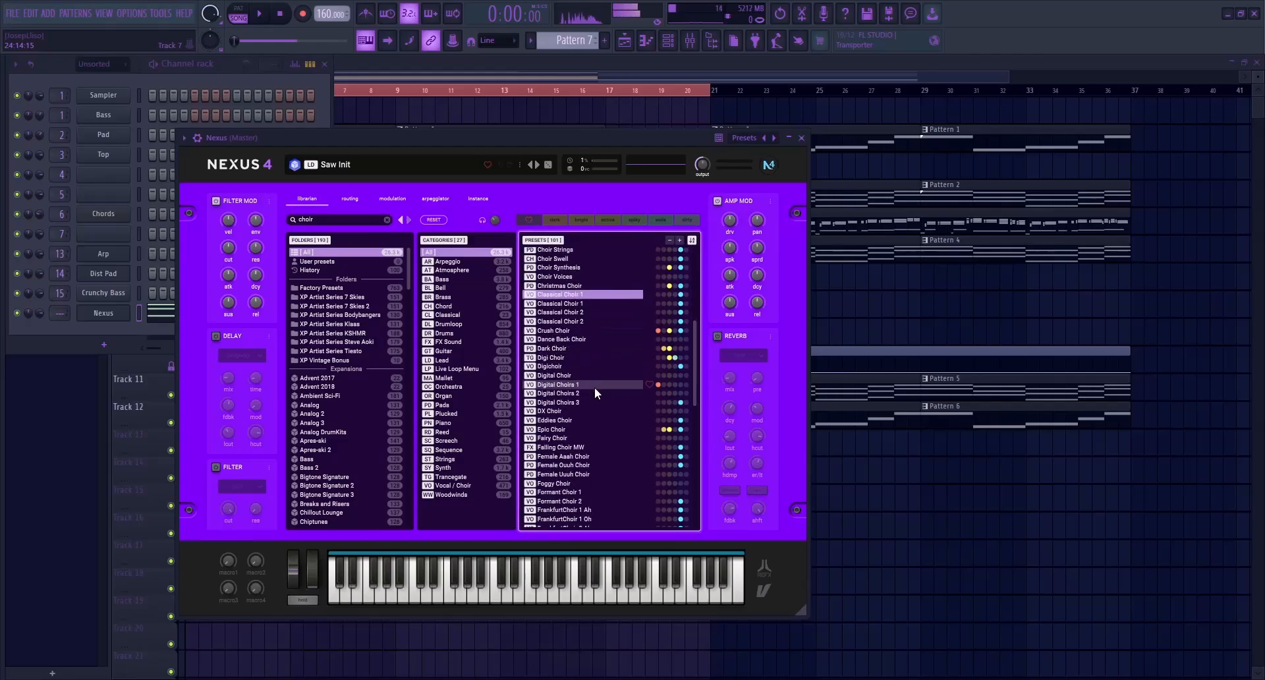
scroll(563, 431, down, 7)
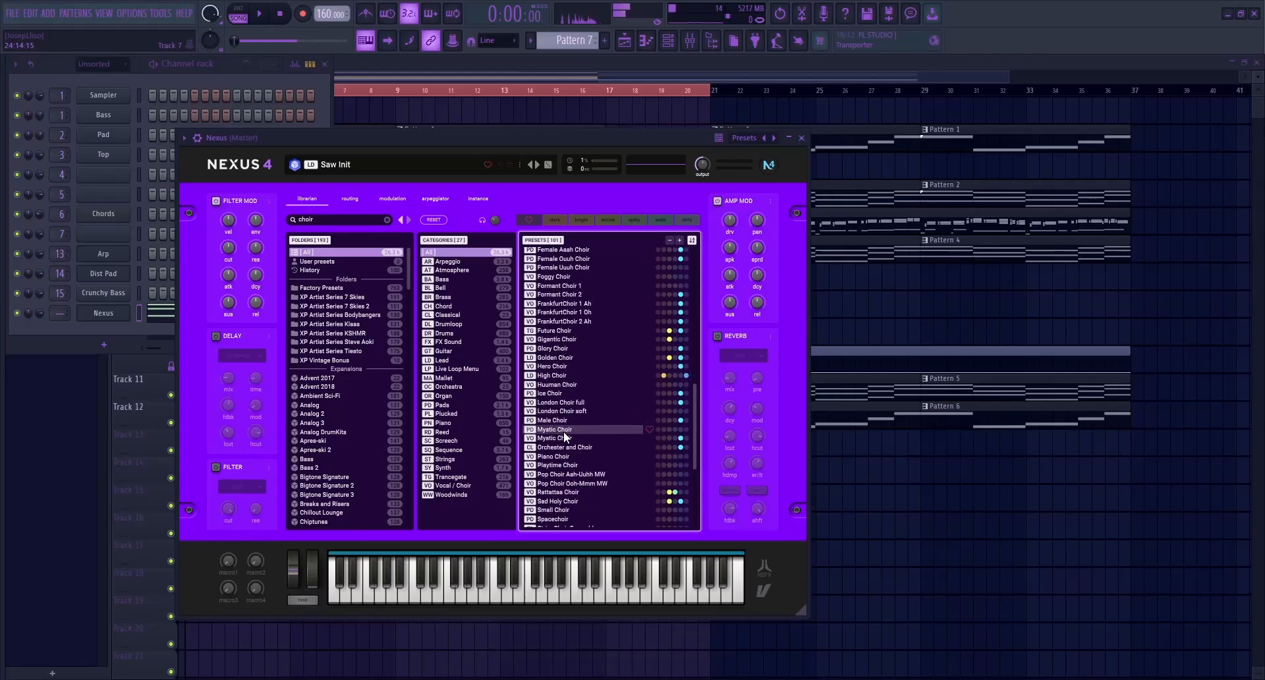
scroll(573, 454, up, 9)
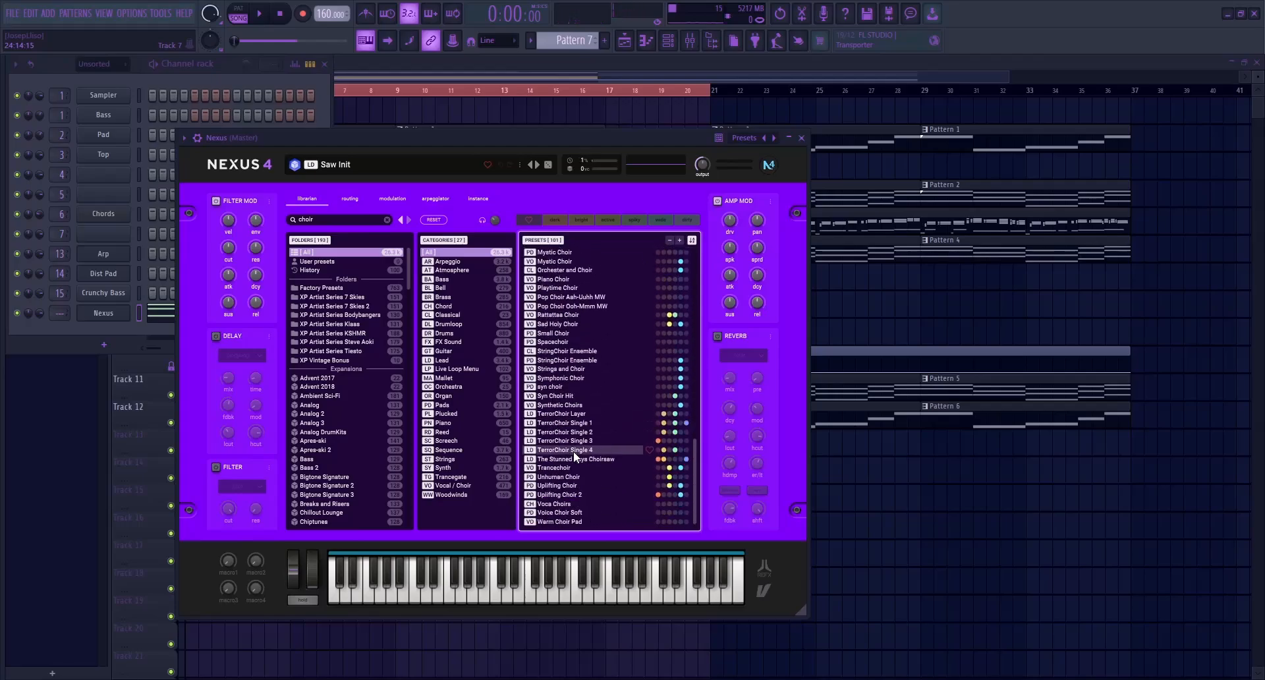
scroll(582, 445, up, 6)
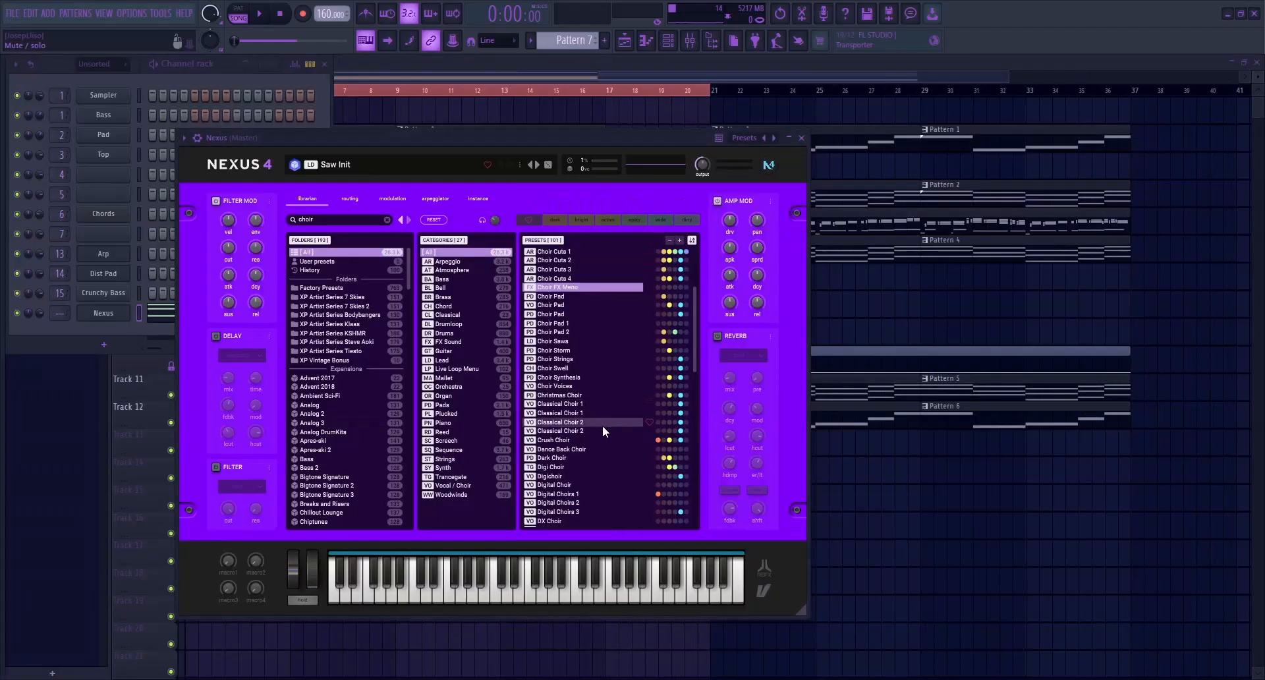
scroll(600, 468, up, 2)
scroll(600, 469, up, 2)
Search the Nexus presets for "Organ", compare Church Organ Med1 and Med2, and load Church Organ Med2
double_click(330, 220)
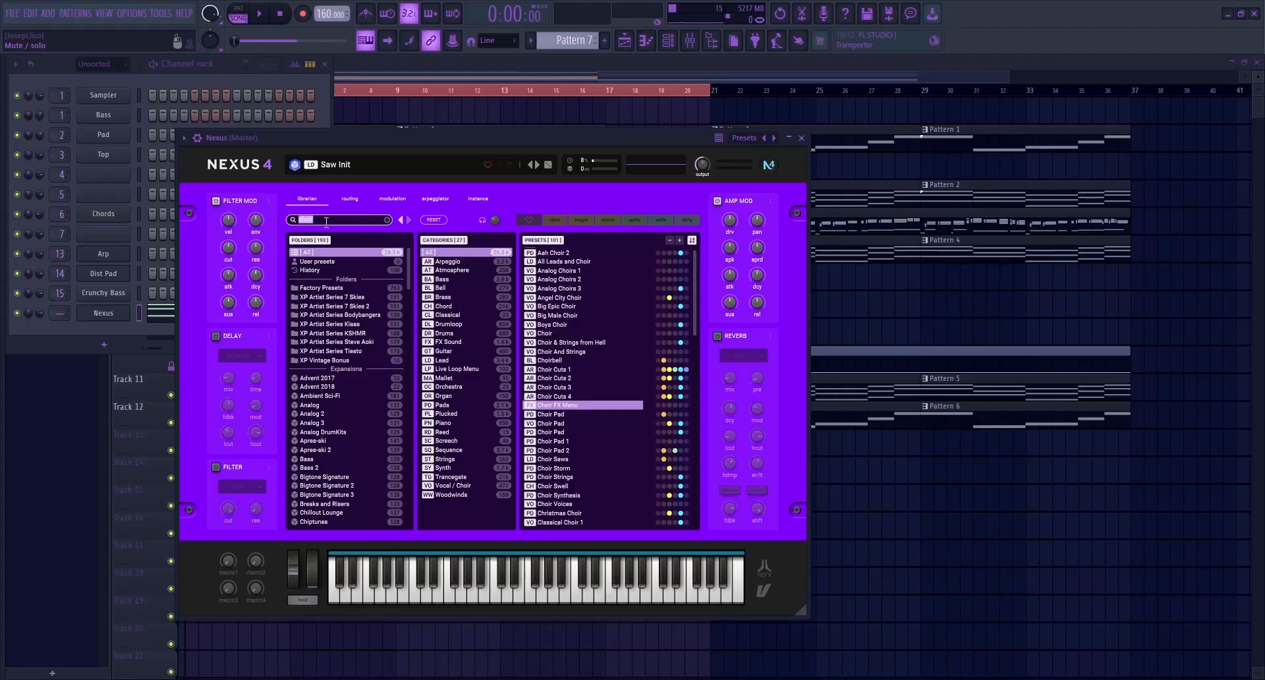
key(BackSpace)
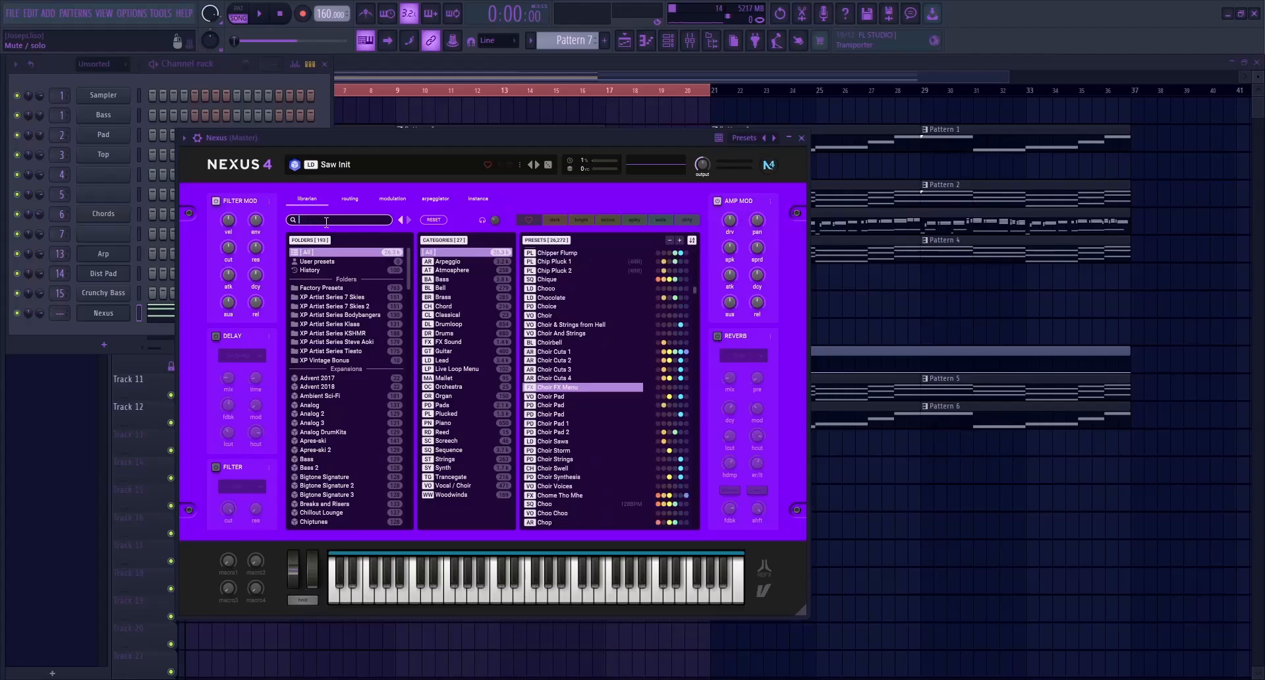
text(Organ)
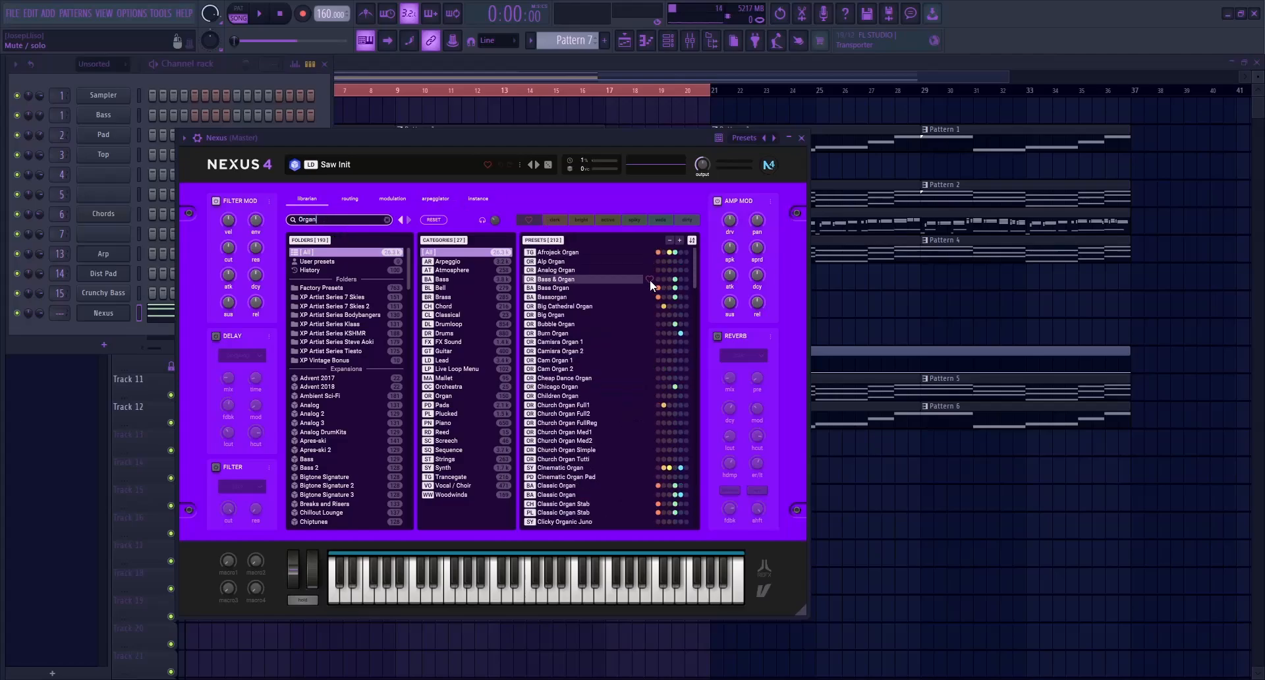
click(580, 442)
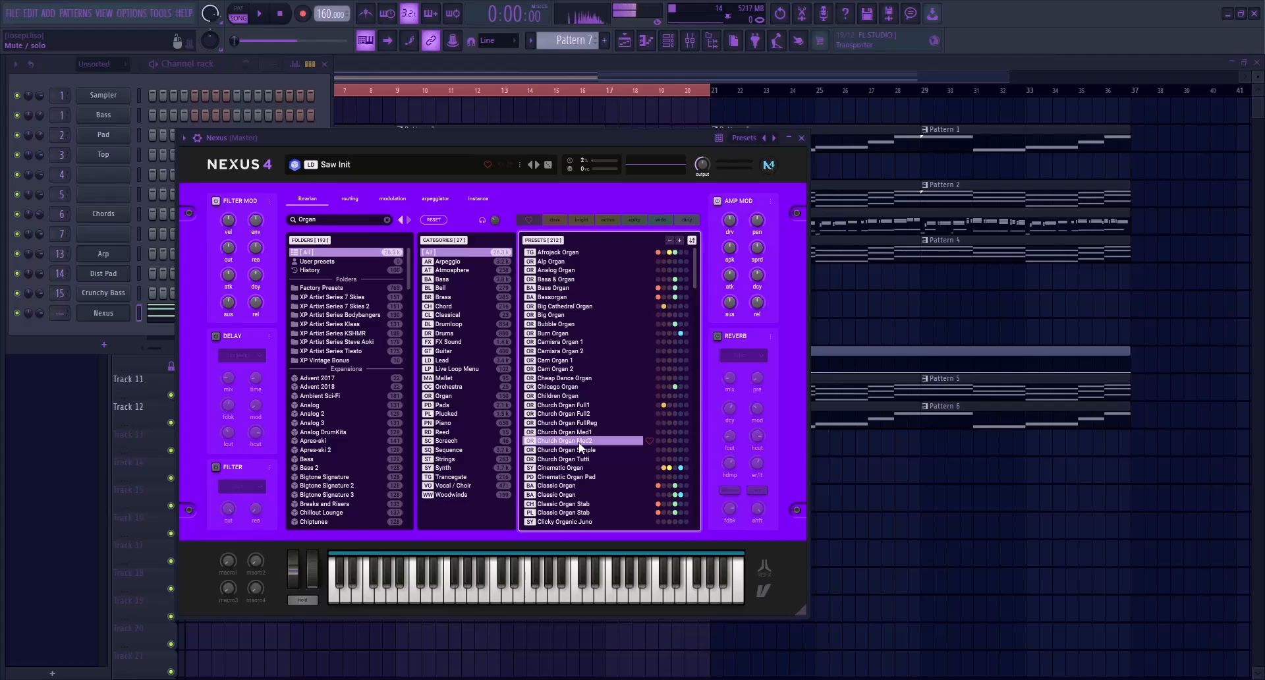
key(Up)
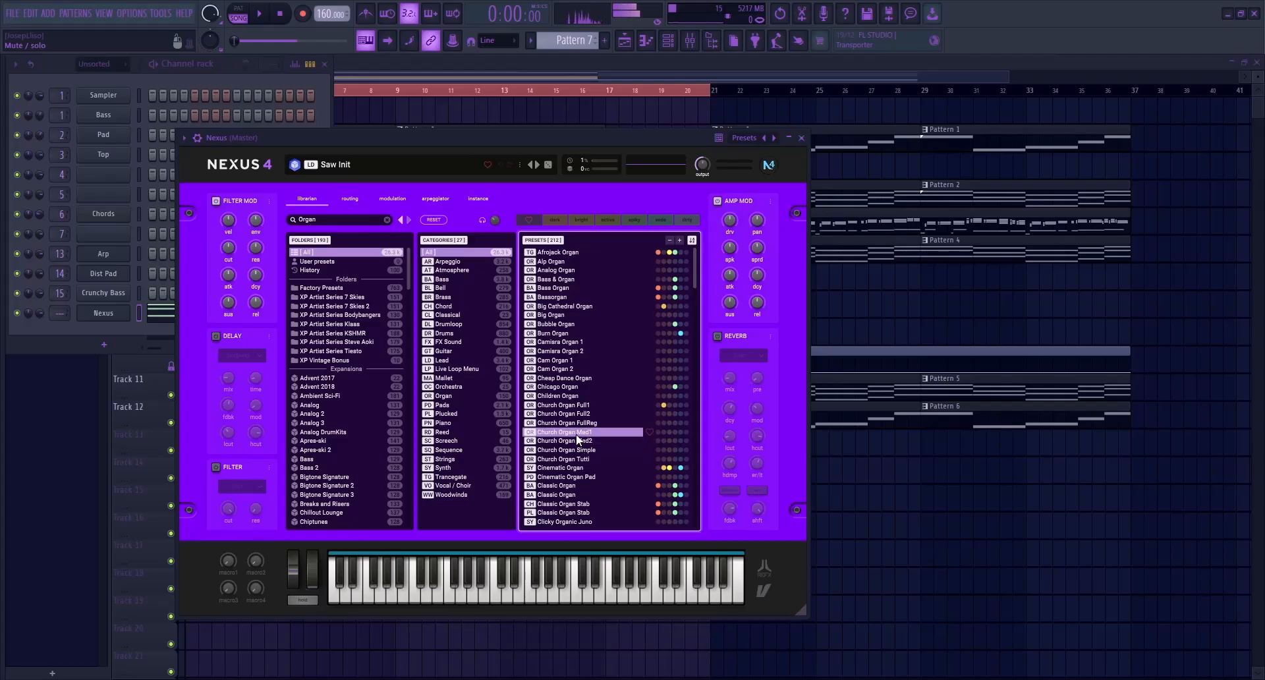
key(Down)
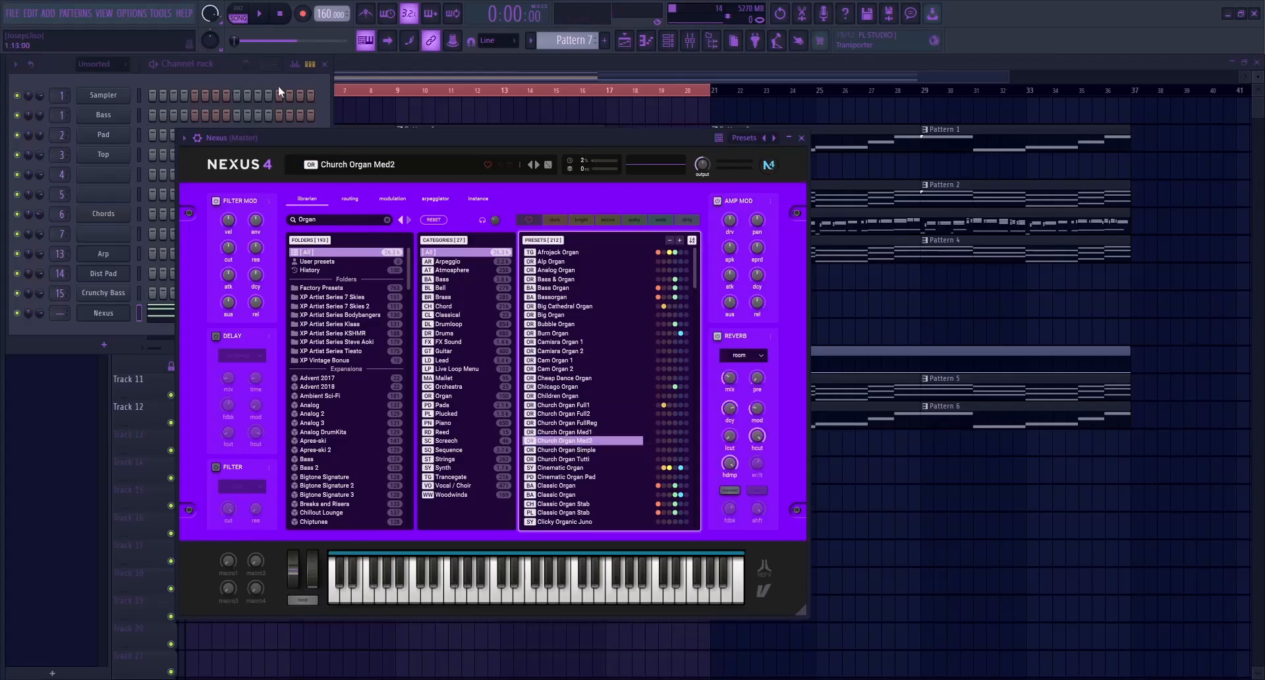
Rename the Nexus channel as Organ and play Pattern 7 in pattern mode
click(286, 88)
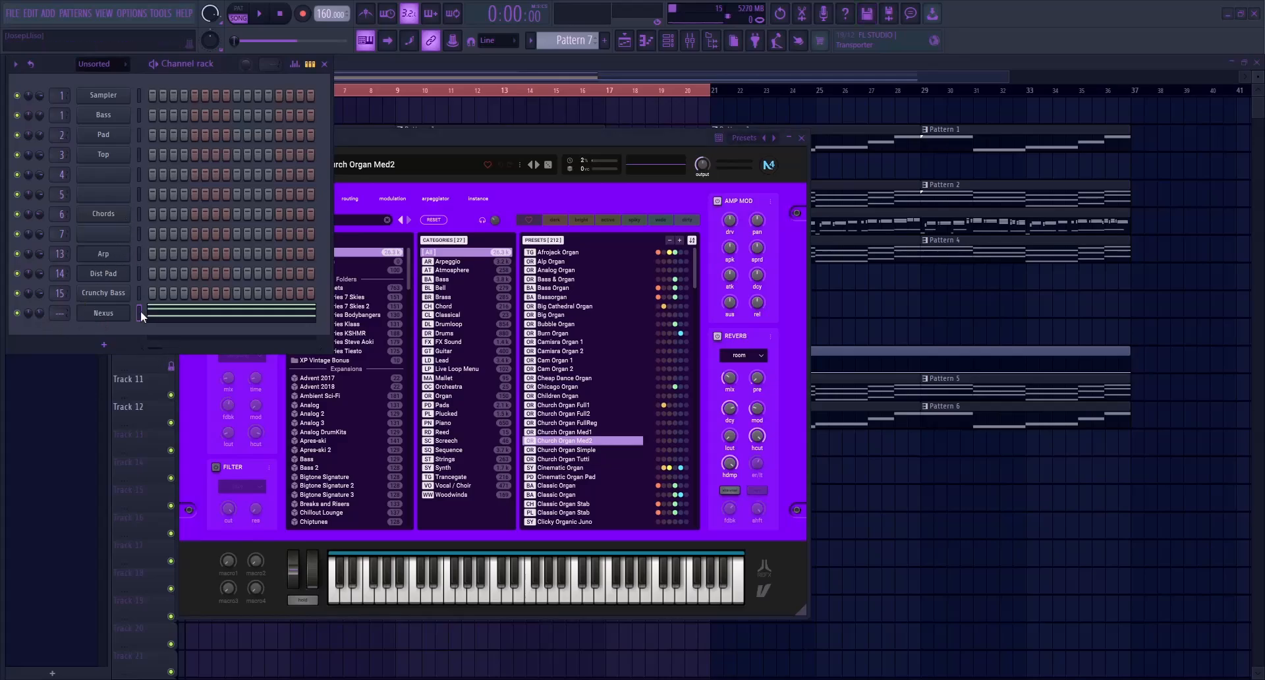
key(space)
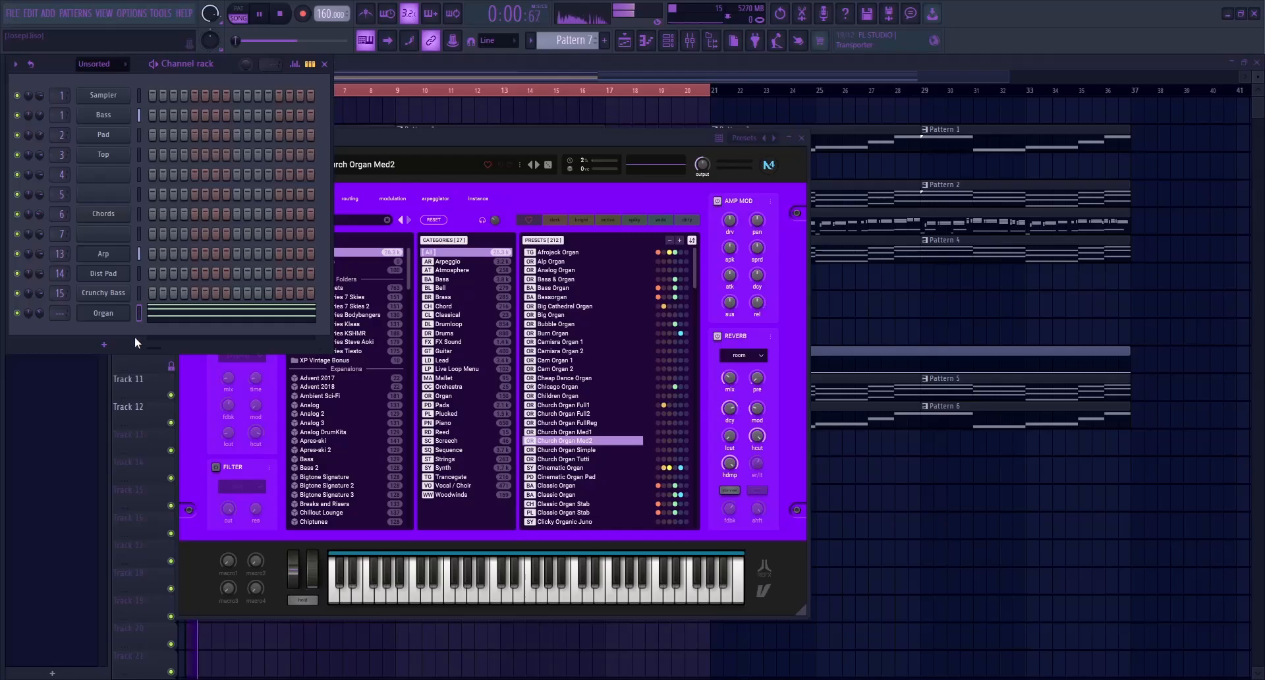
key(space)
click(236, 21)
key(space)
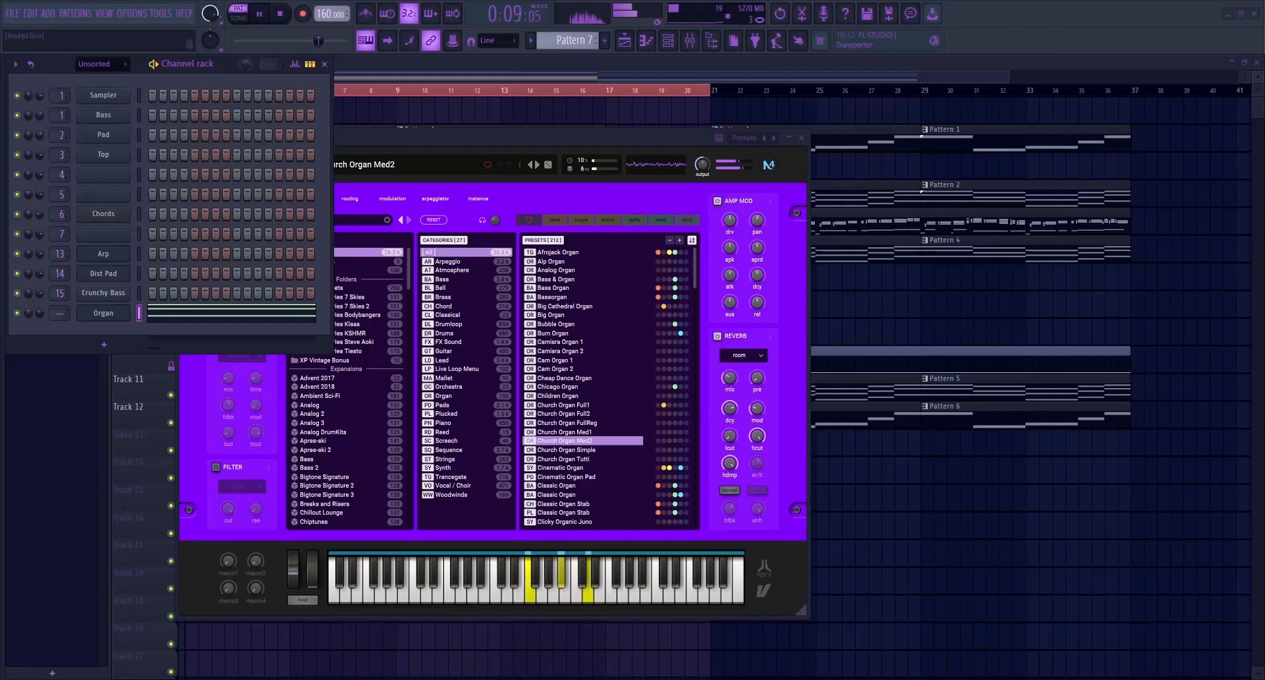
Check the Organ channel's chord notes in the piano roll, stop playback and close the roll
key(alt+F8)
key(alt+F8)
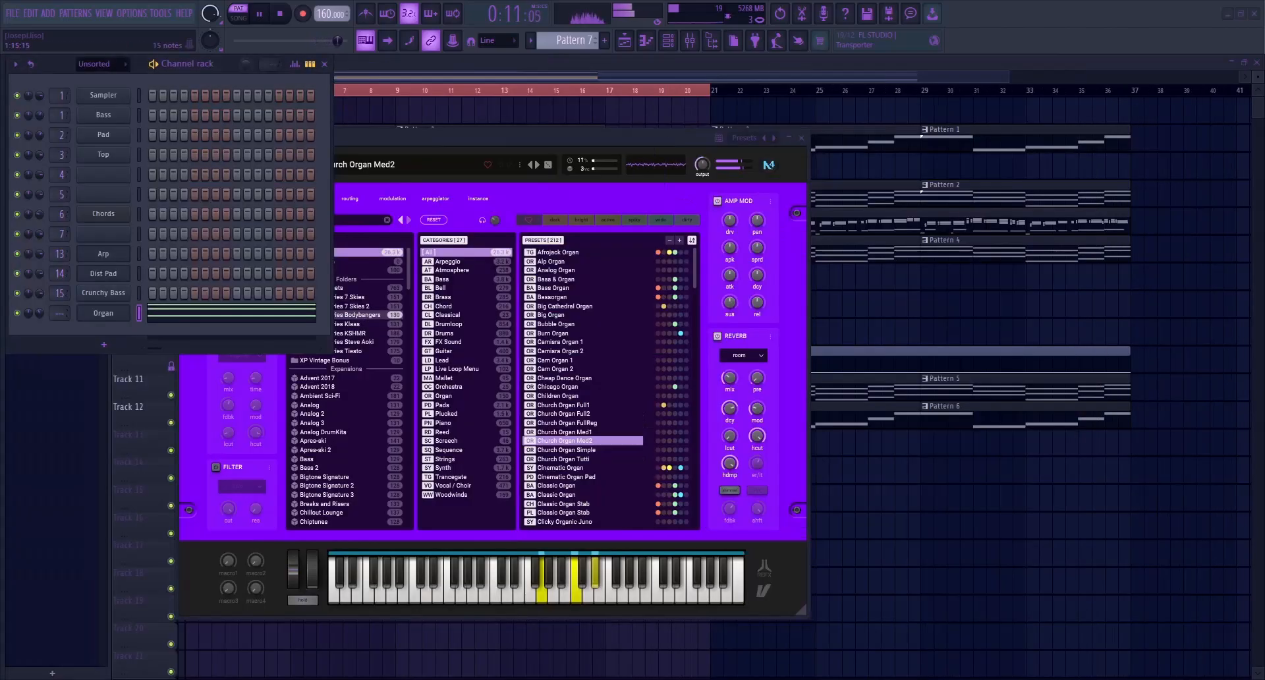
click(303, 312)
key(space)
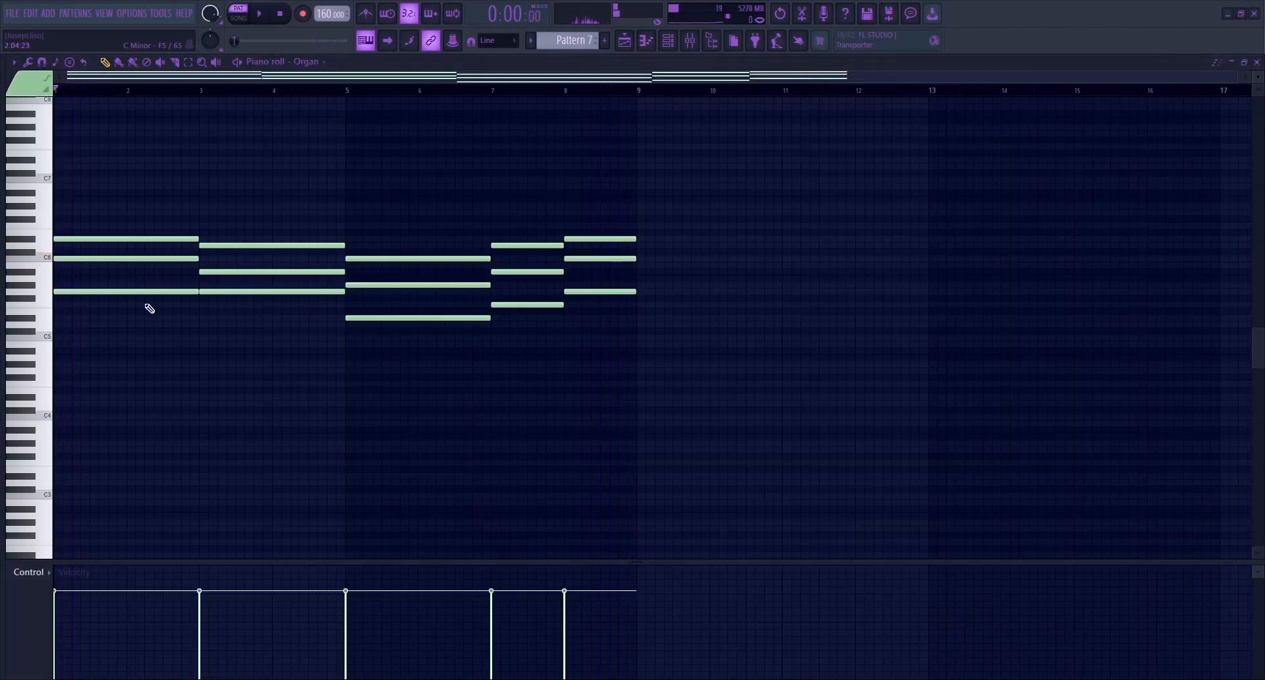
key(F7)
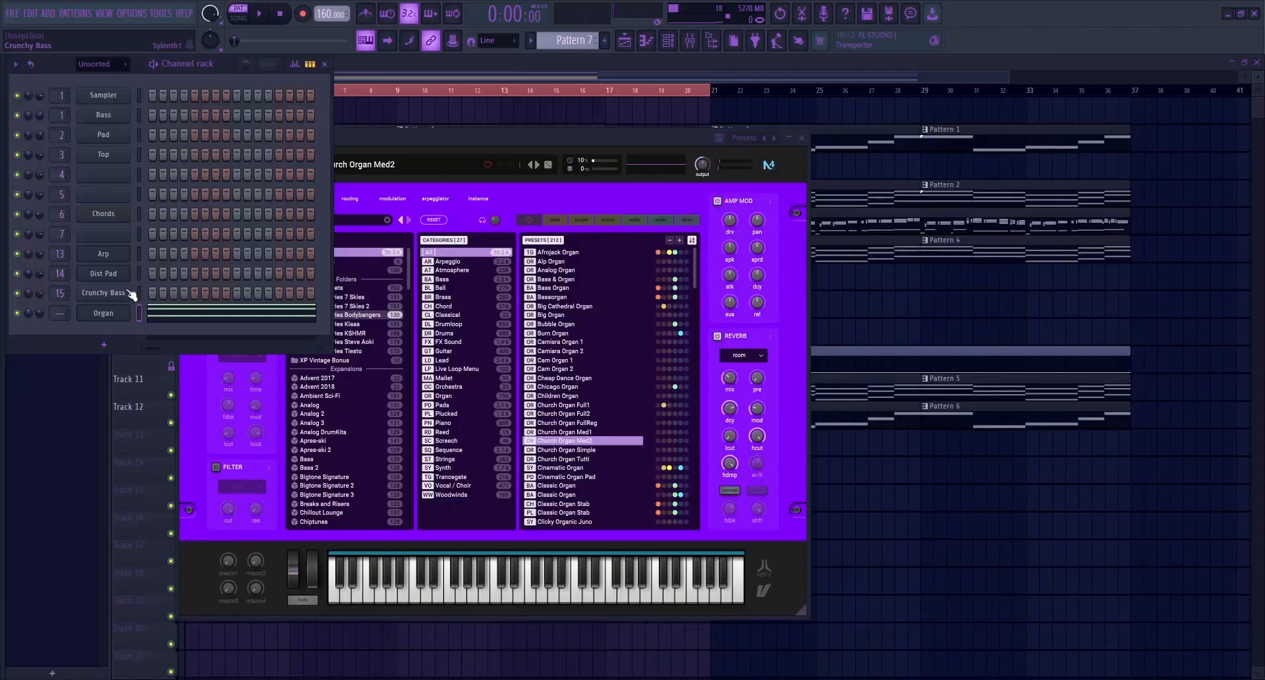
Place Pattern 7 at bar 1 on playlist Track 13 and play the intro in song mode
click(484, 81)
drag(296, 446, 226, 443)
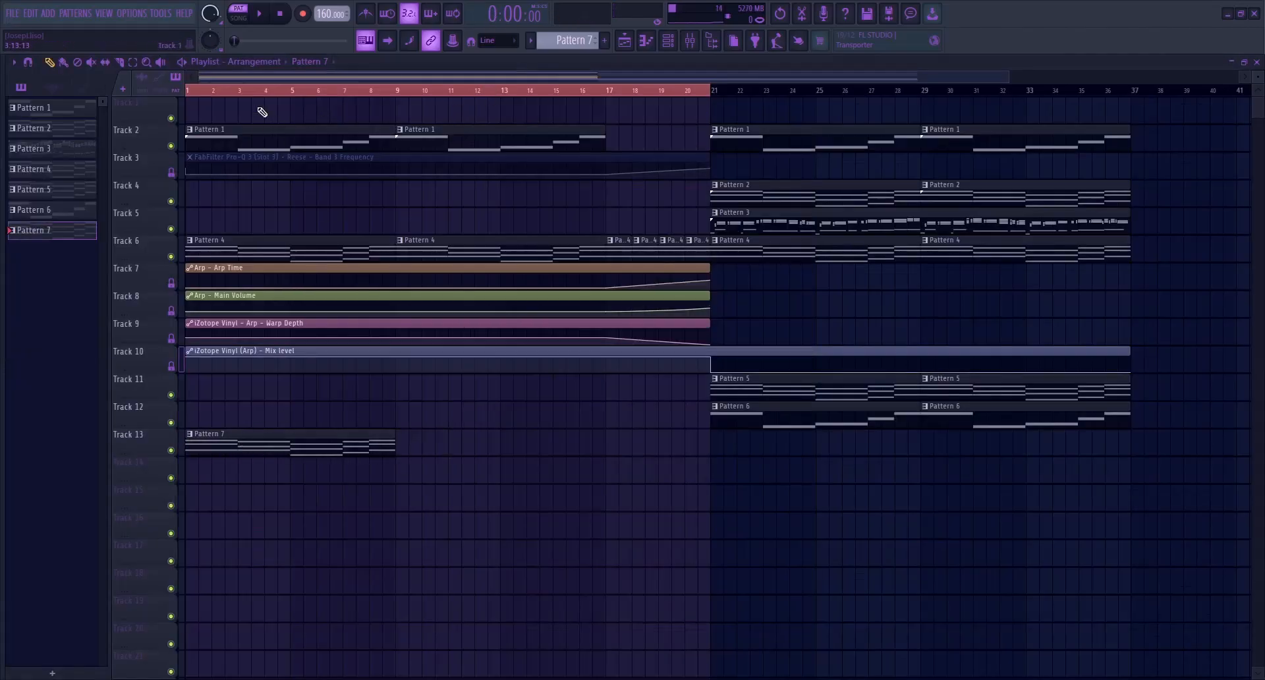
key(l)
key(space)
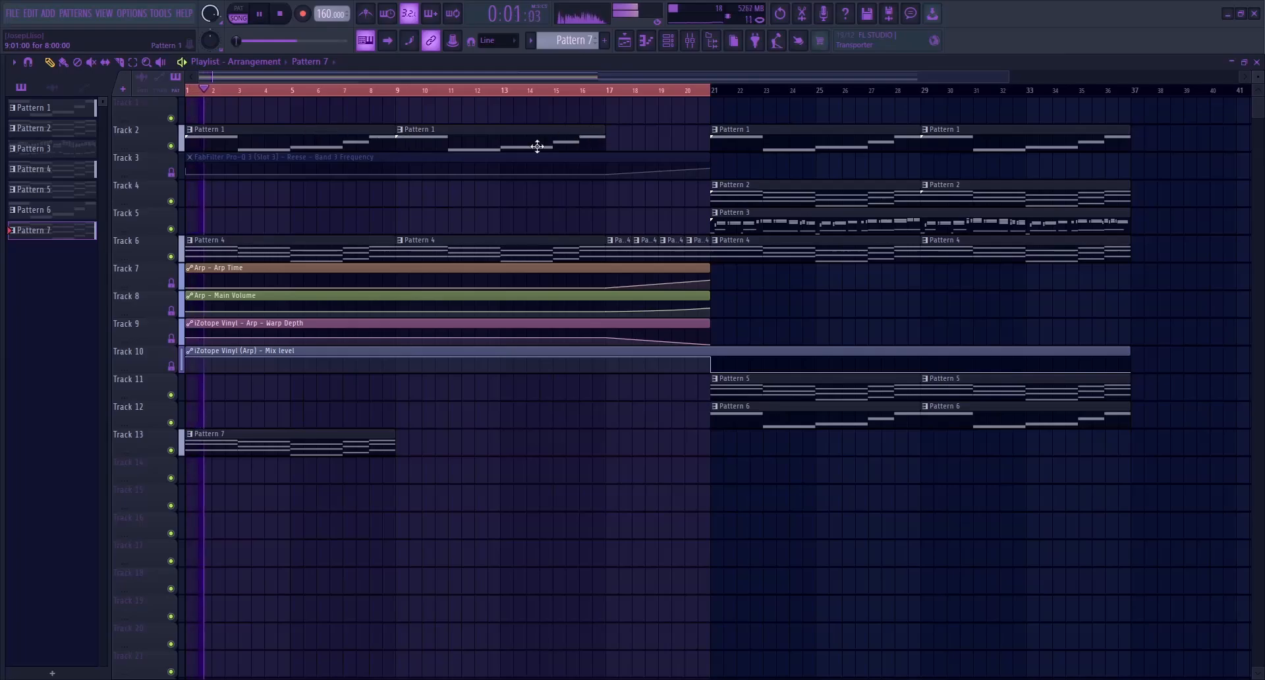
Show the channel rack and mixer, stop playback, and route the Organ channel to mixer insert 16
key(F6)
key(F9)
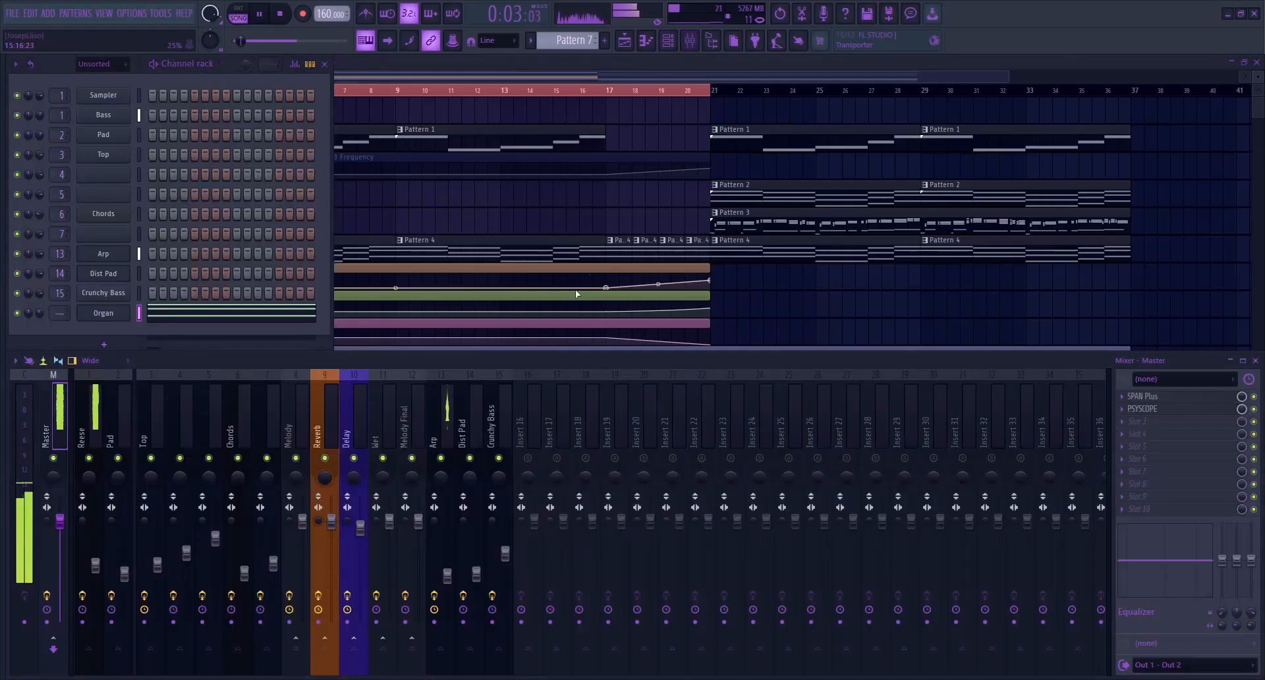
click(536, 418)
key(space)
key(ctrl+l)
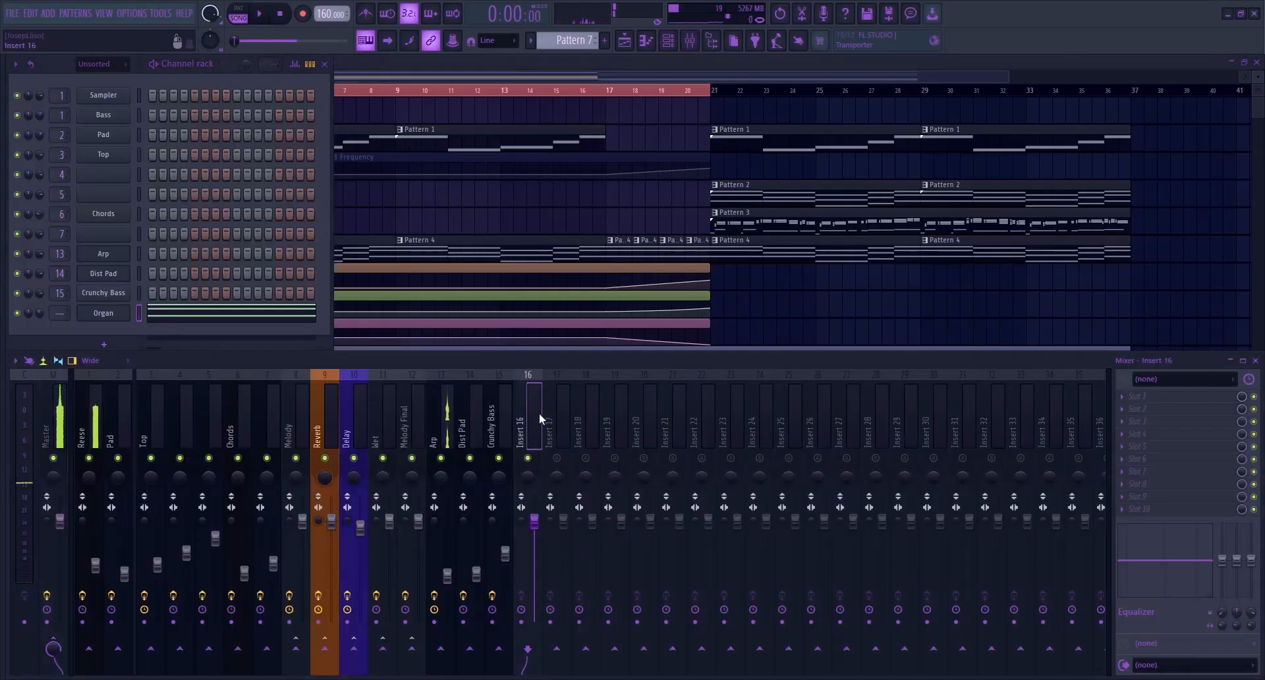
Name mixer insert 17 Reverb, colour it teal, and load Blackhole in its first effect slot
click(555, 427)
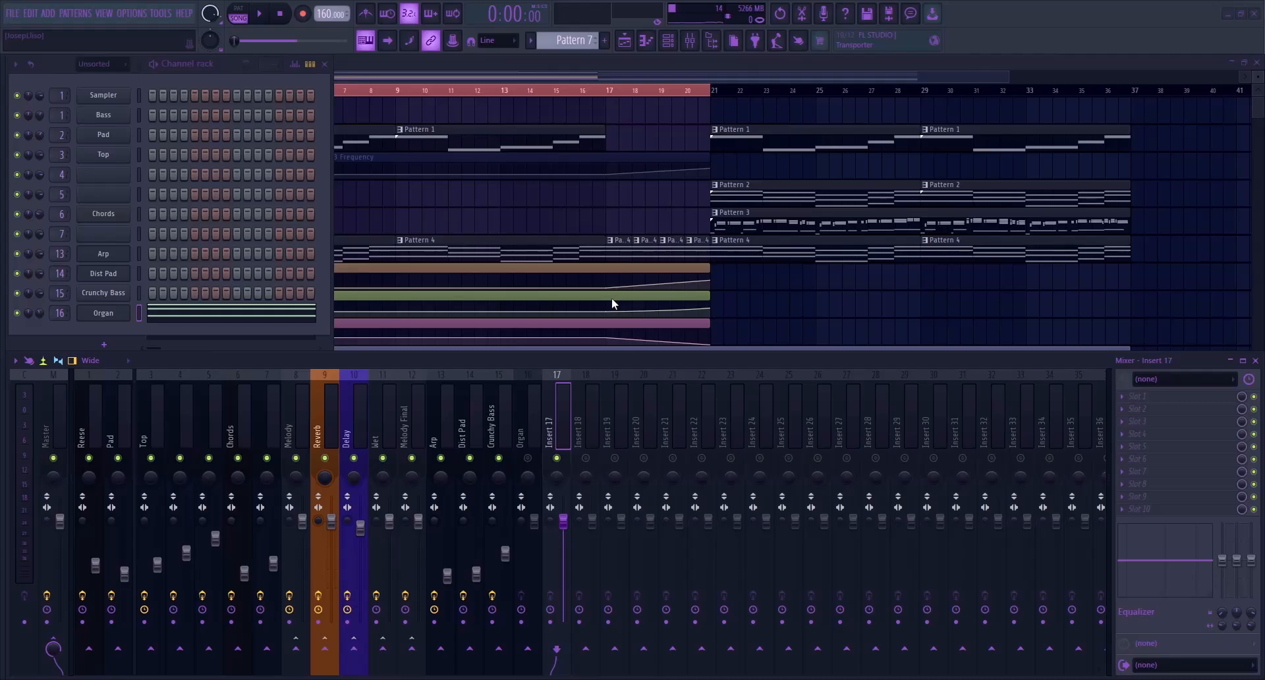
key(Return)
click(570, 405)
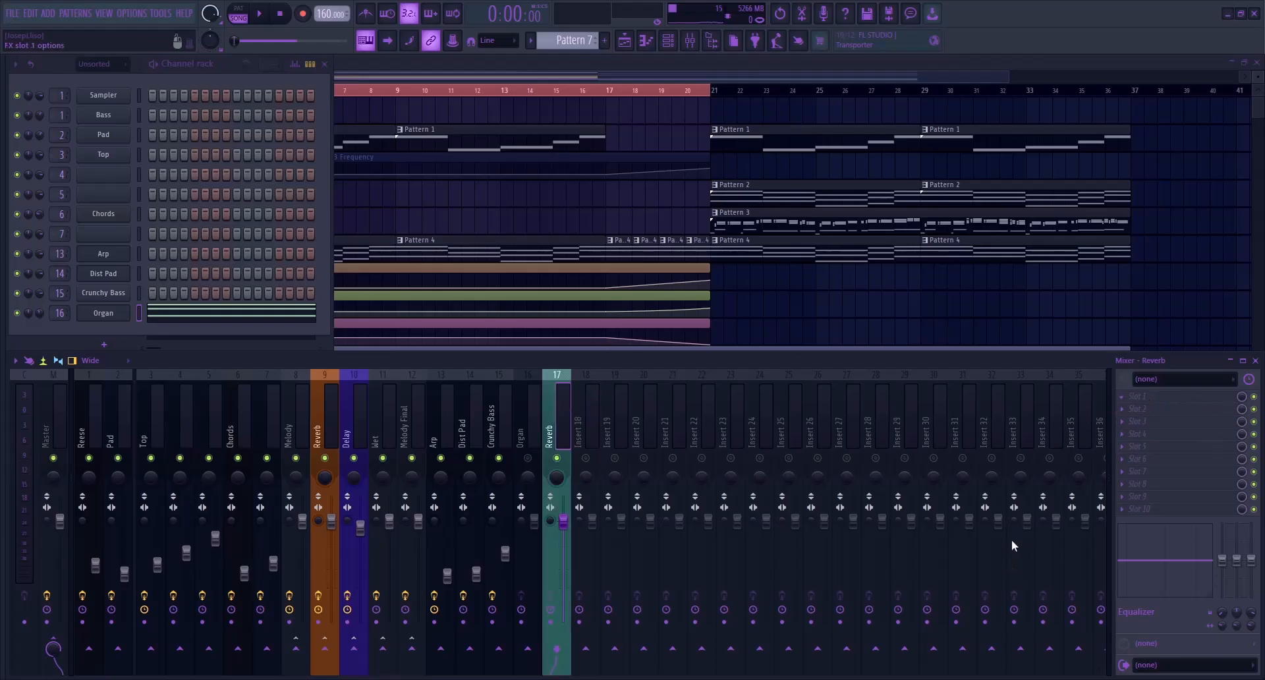
click(892, 389)
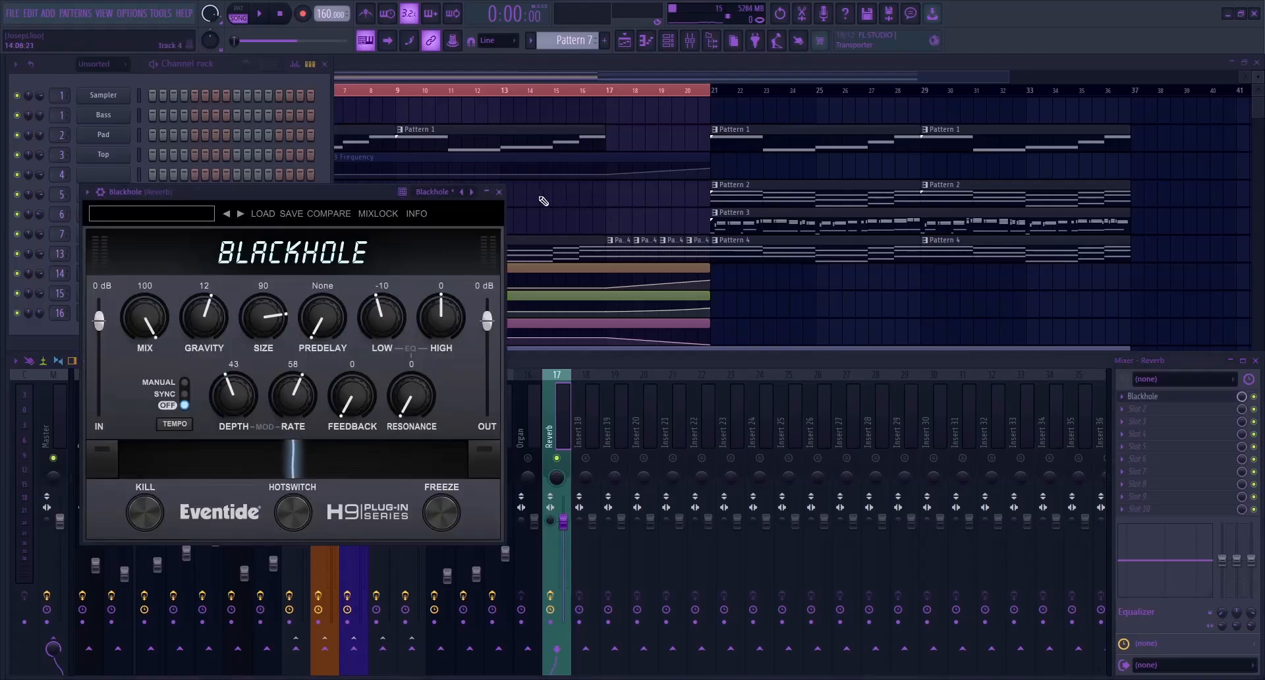
click(499, 192)
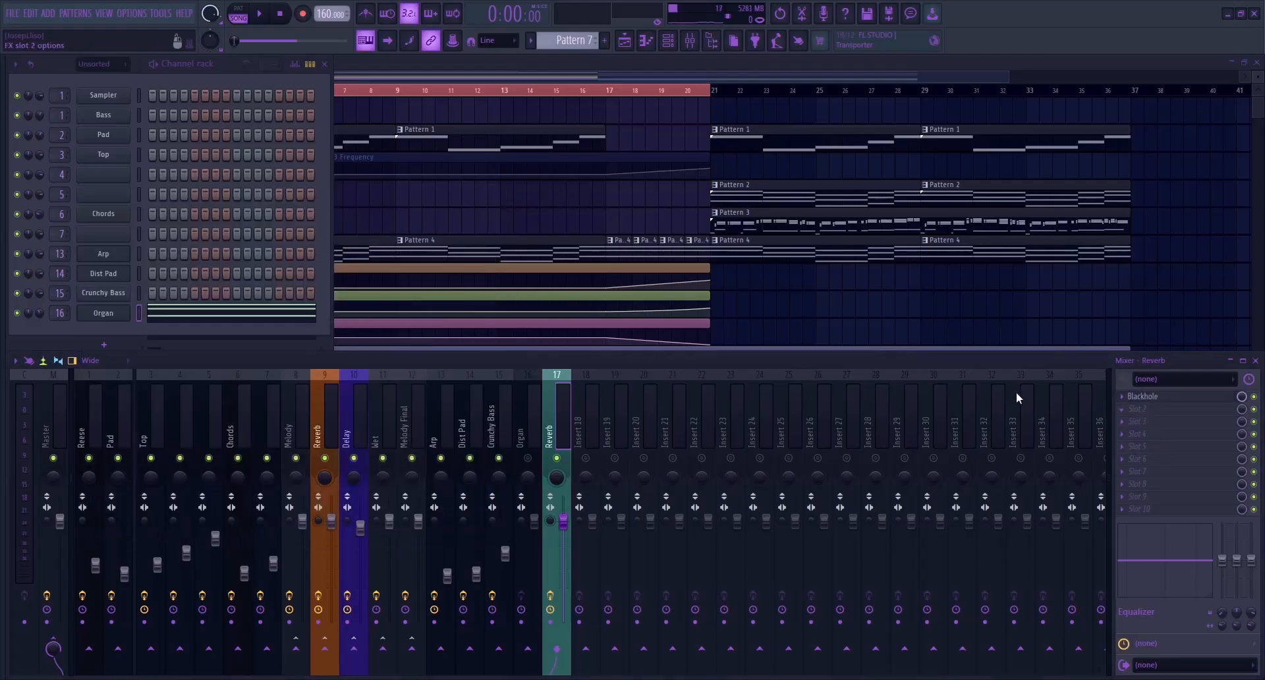
Add FabFilter Pro-Q 4 after Blackhole on the new Reverb track and create a 12 dB/oct low cut
click(897, 436)
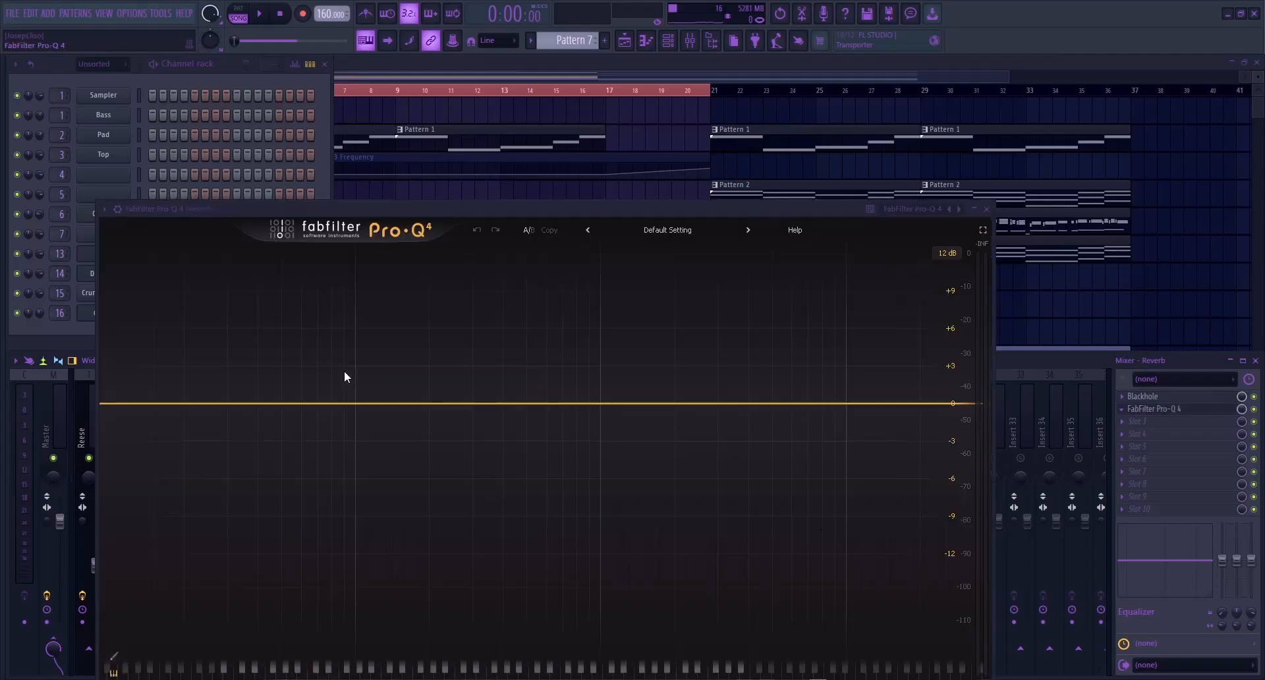
click(363, 404)
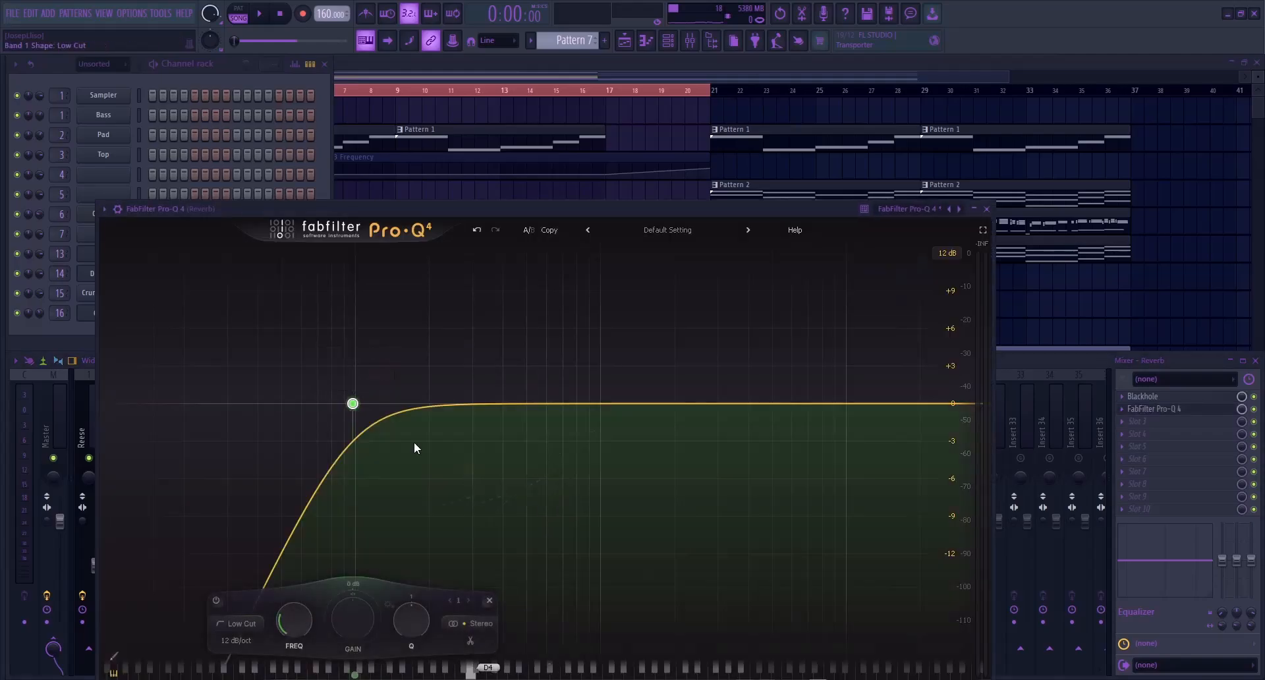
drag(363, 400, 425, 401)
key(Escape)
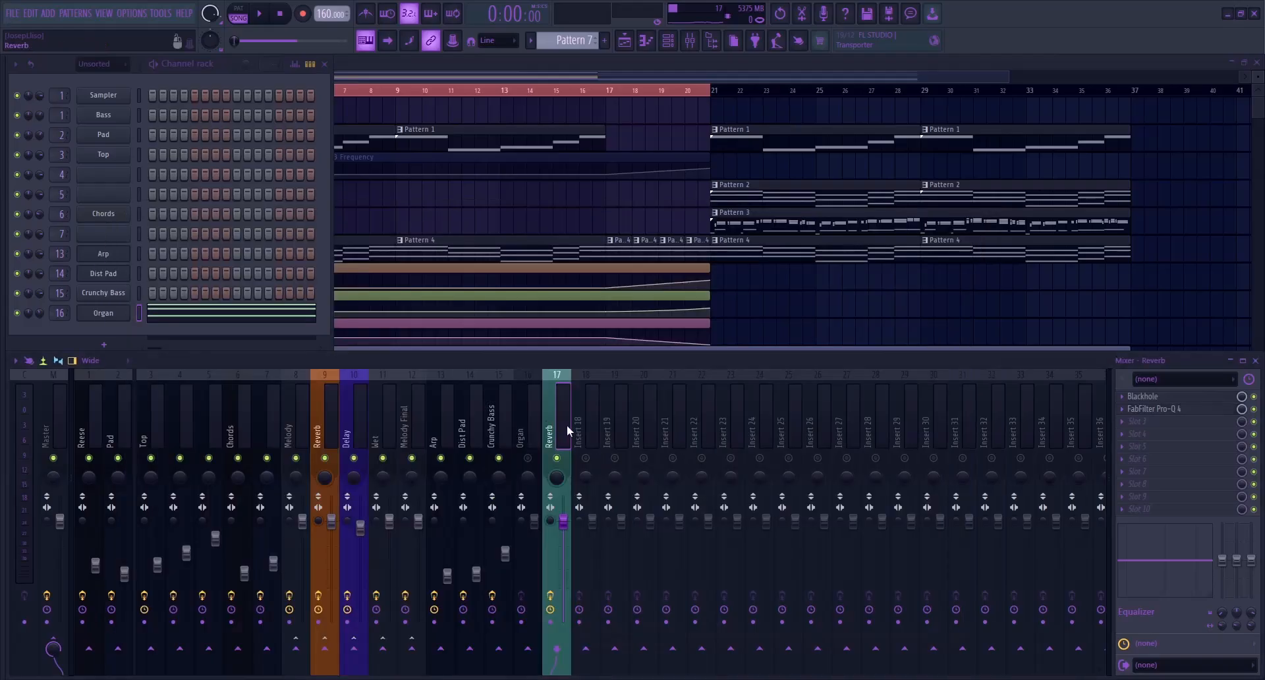
Dock the new Reverb track at the right side of the mixer and send the Arp track to it during playback
click(714, 638)
click(436, 428)
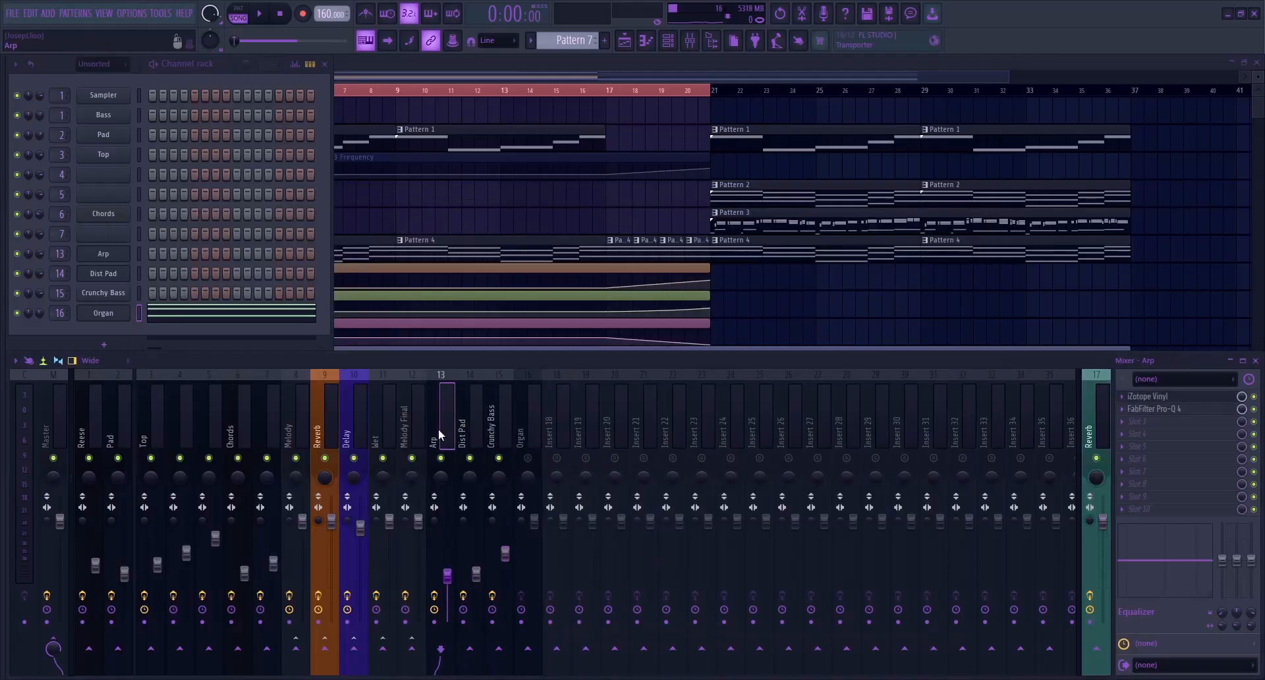
key(space)
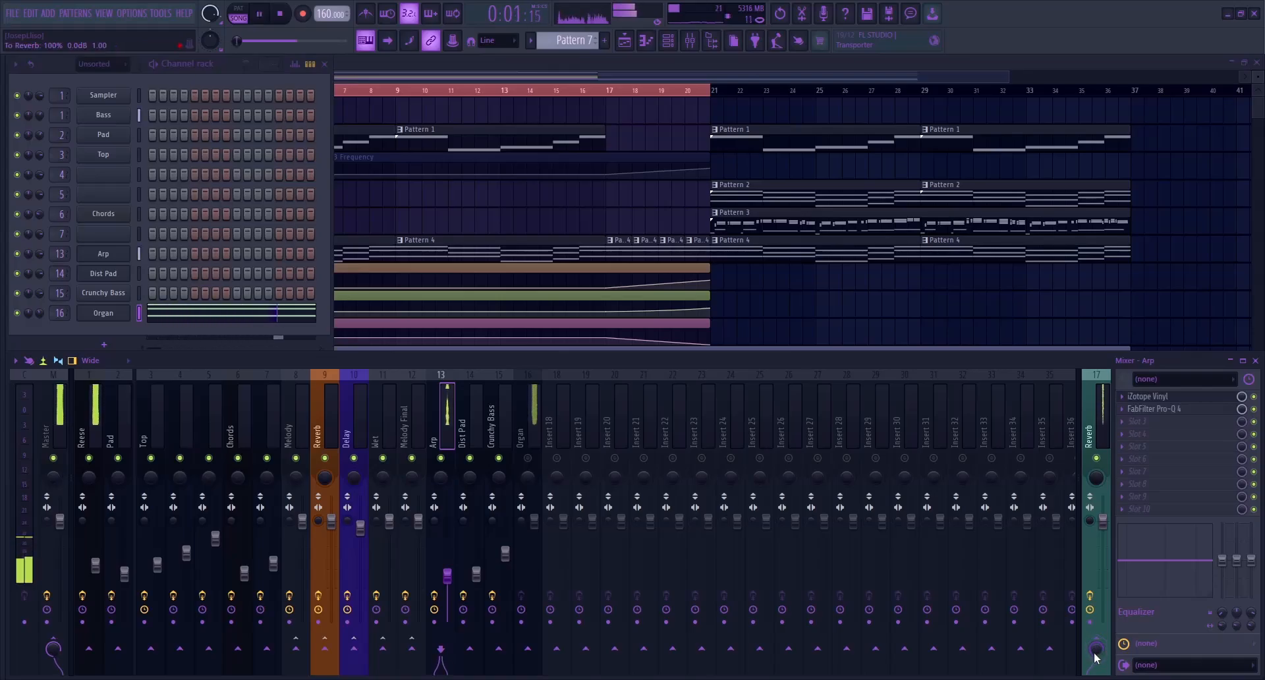
key(space)
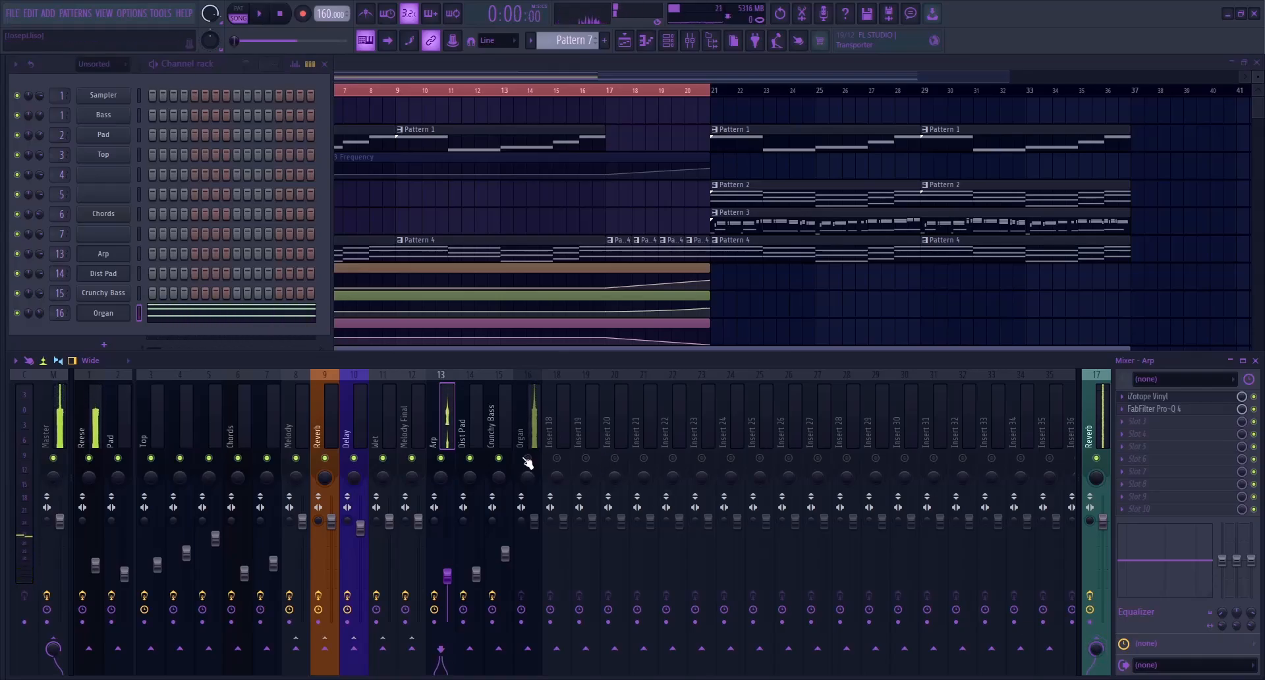
Lower the Organ mixer track slightly, add FabFilter Pro-Q 4 to it, and create a gentle bell cut around 226 Hz
click(532, 441)
drag(540, 530, 540, 538)
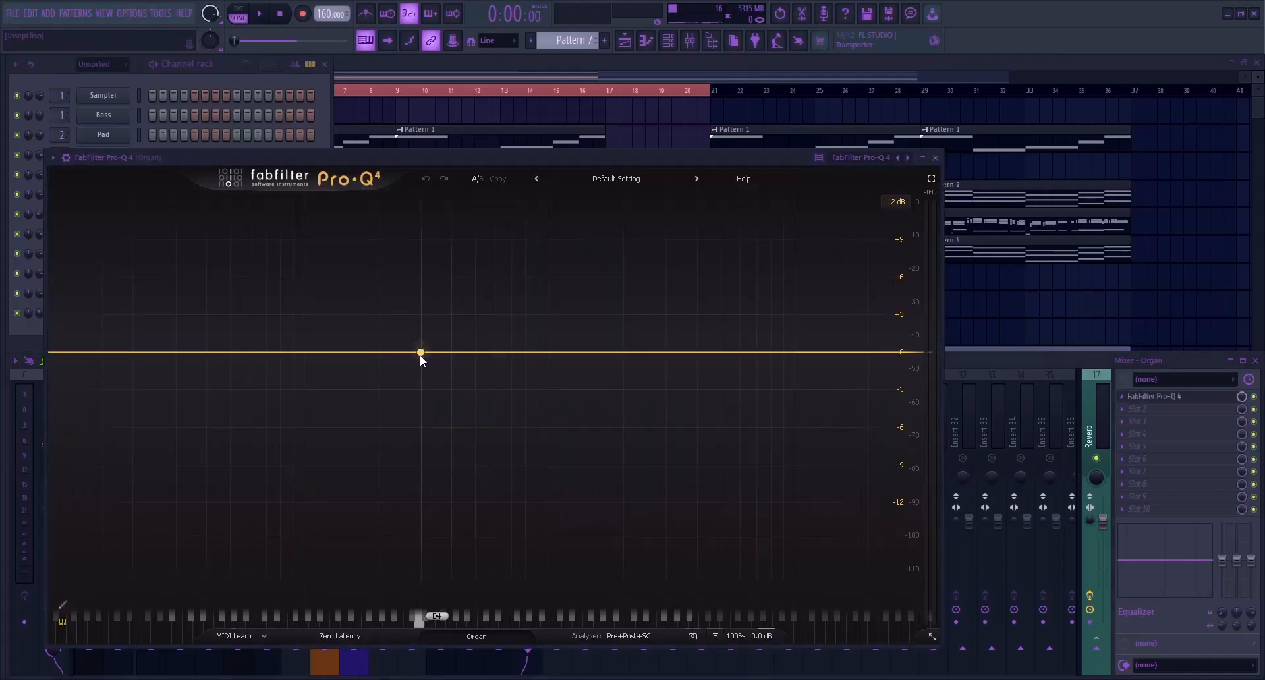
double_click(390, 364)
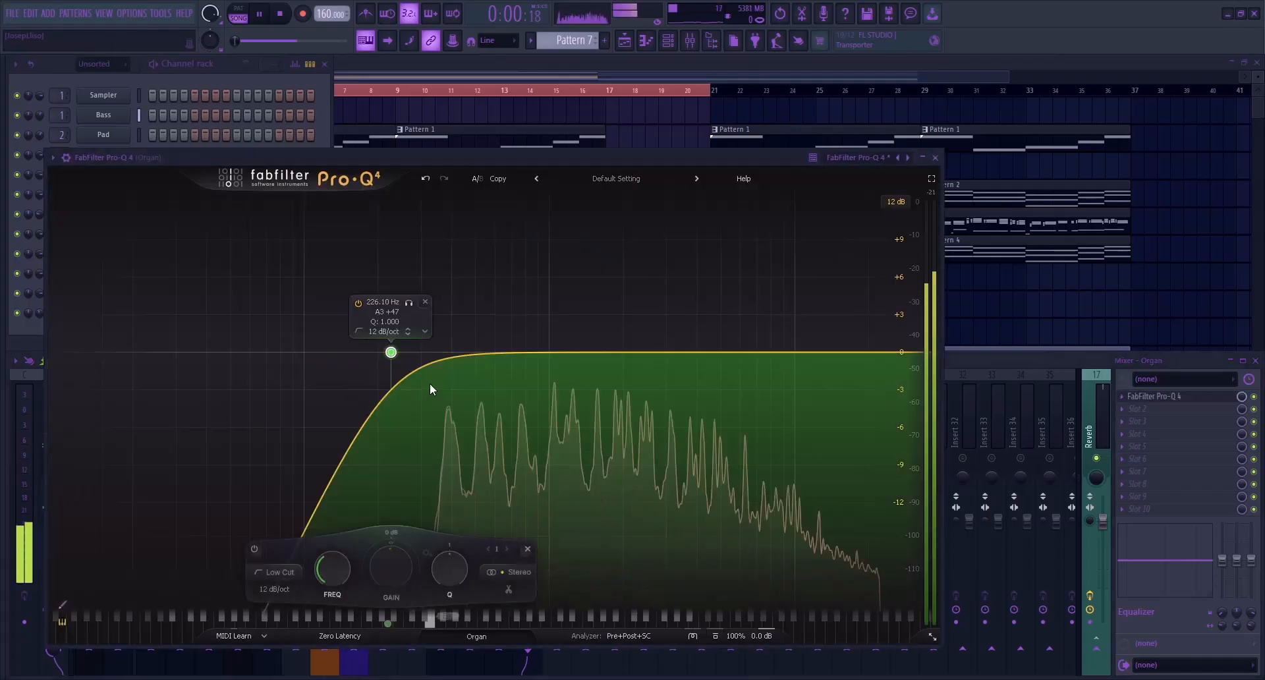
click(407, 332)
drag(389, 353, 403, 354)
key(Escape)
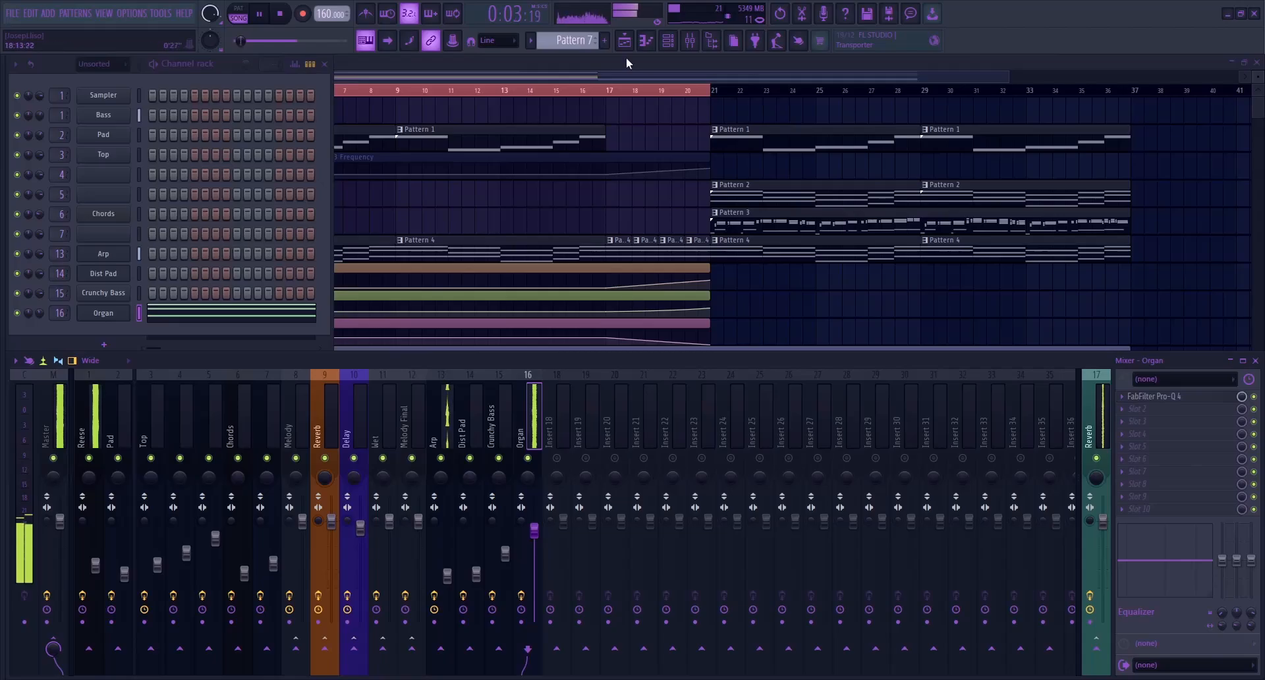
Copy the Pattern 7 clip on playlist Track 13 to bars 9, 21 and 29, and stop playback after listening
click(595, 78)
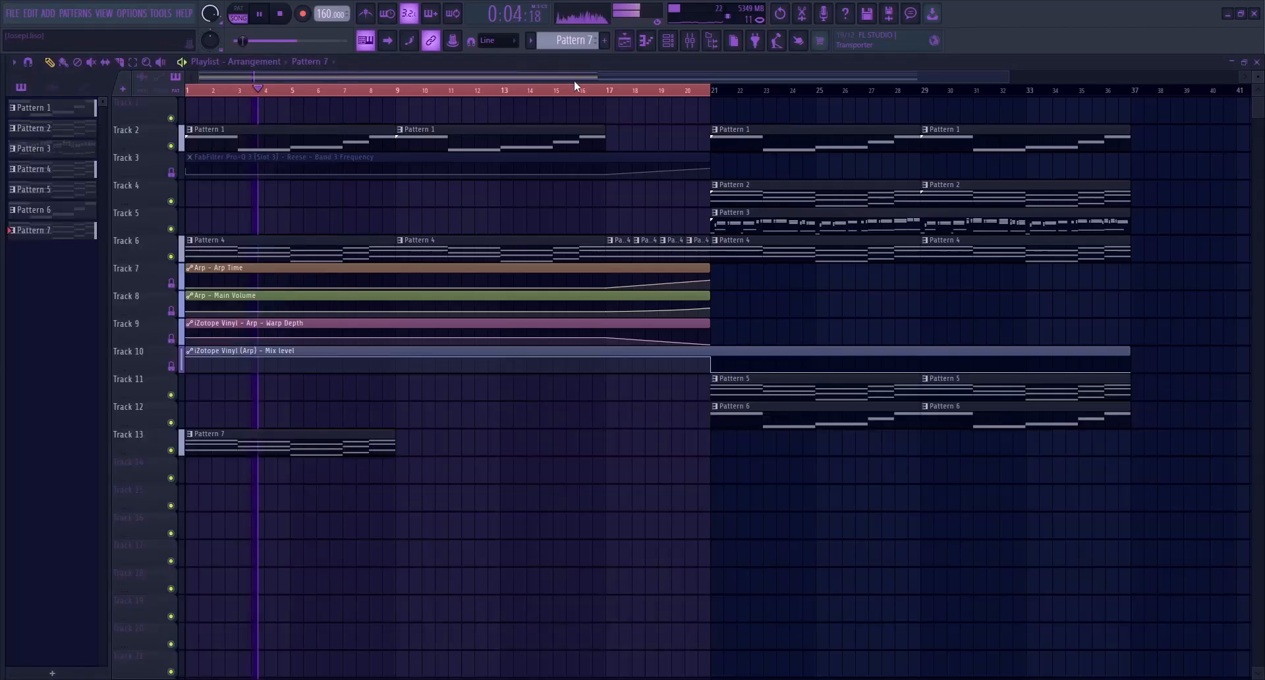
right_click(333, 77)
scroll(365, 173, down, 5)
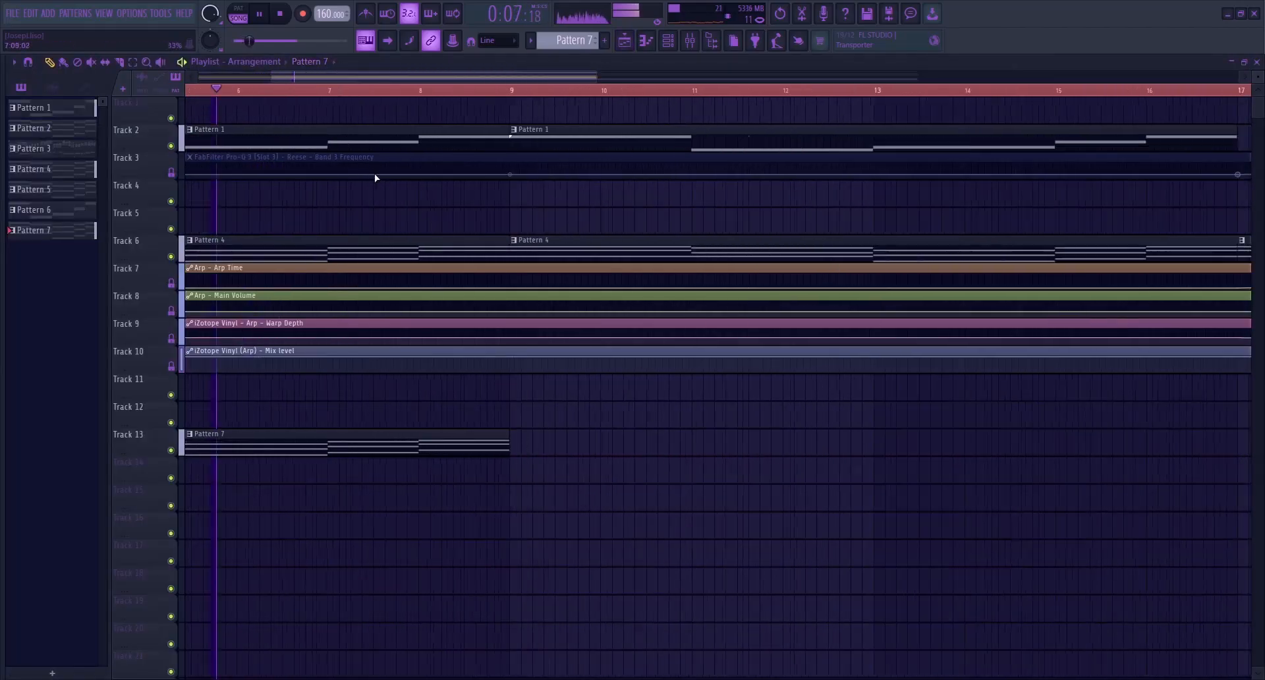
click(428, 440)
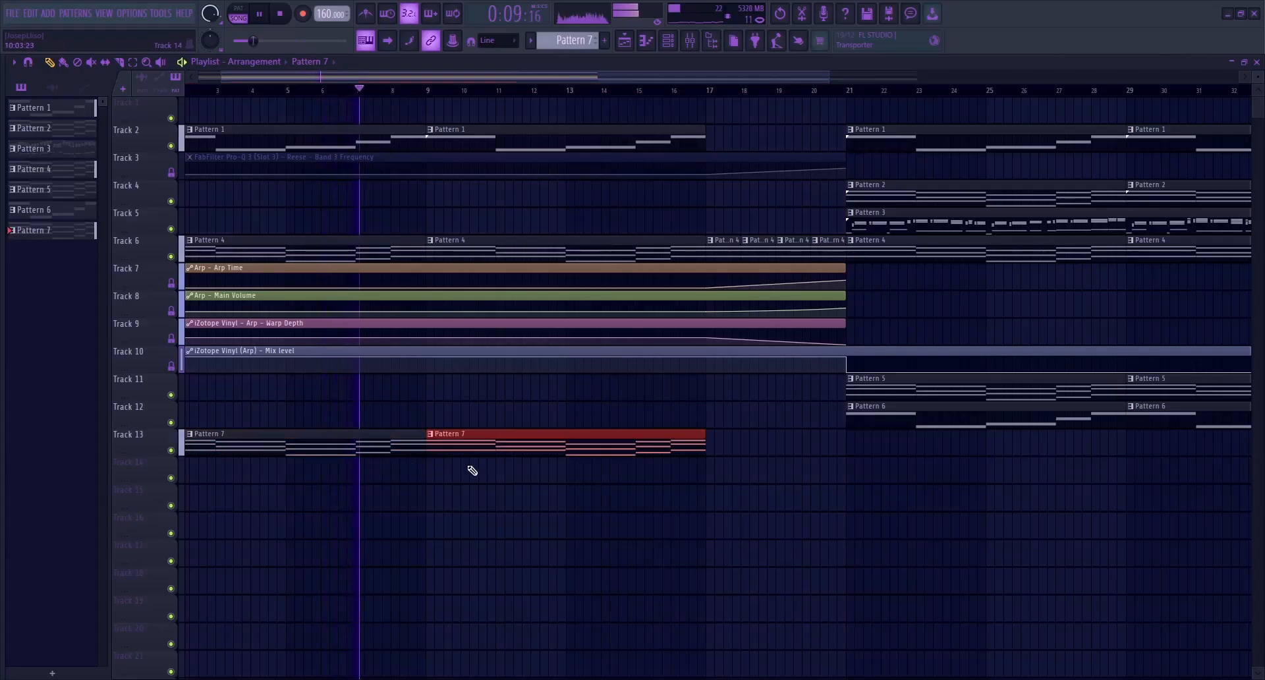
scroll(743, 418, down, 3)
drag(320, 448, 989, 442)
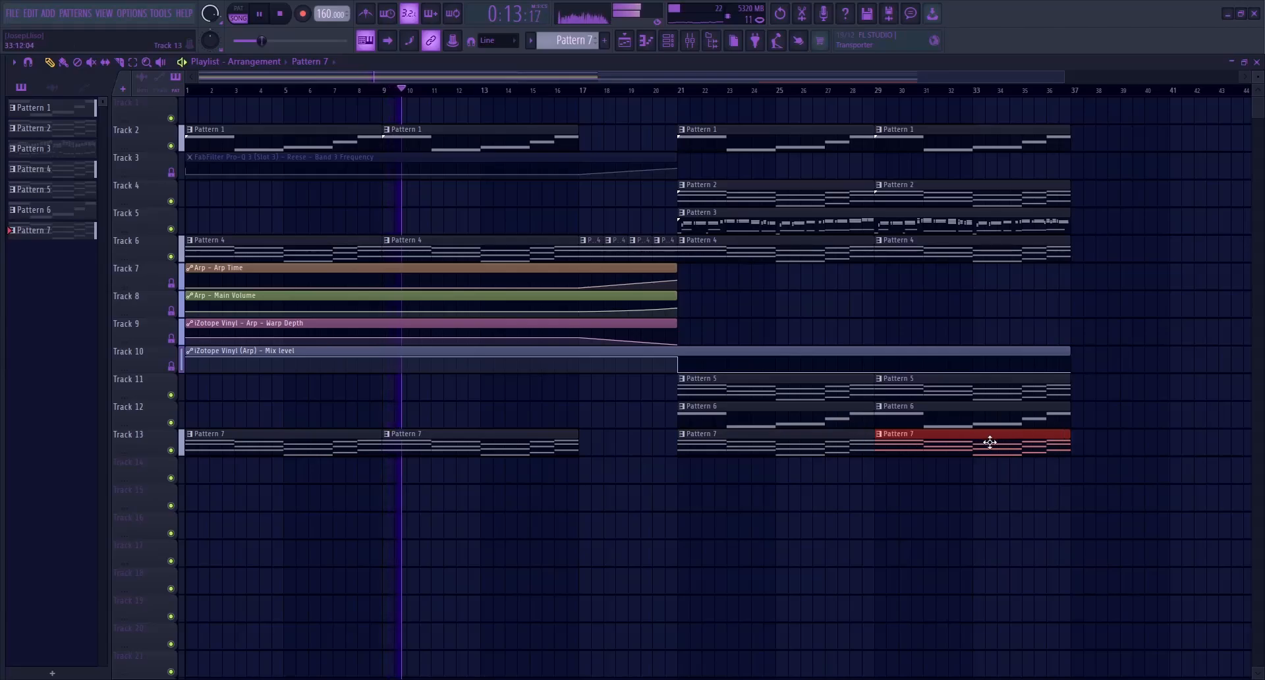
scroll(636, 501, down, 1)
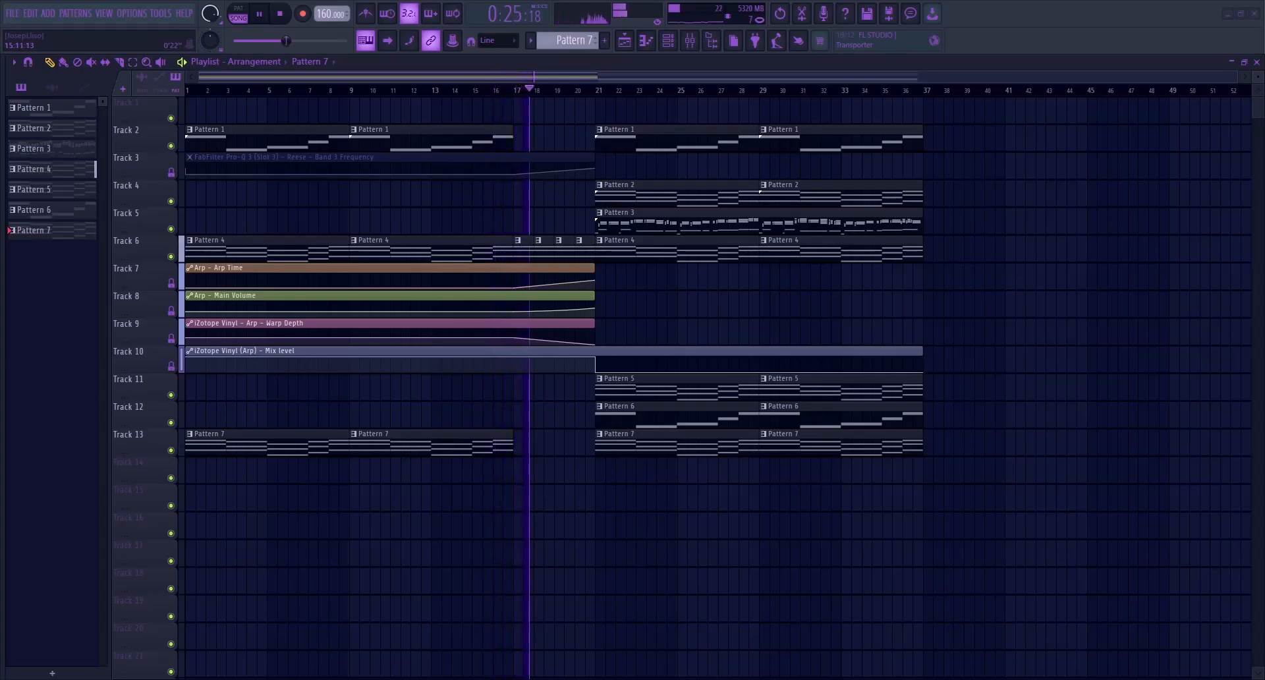
key(space)
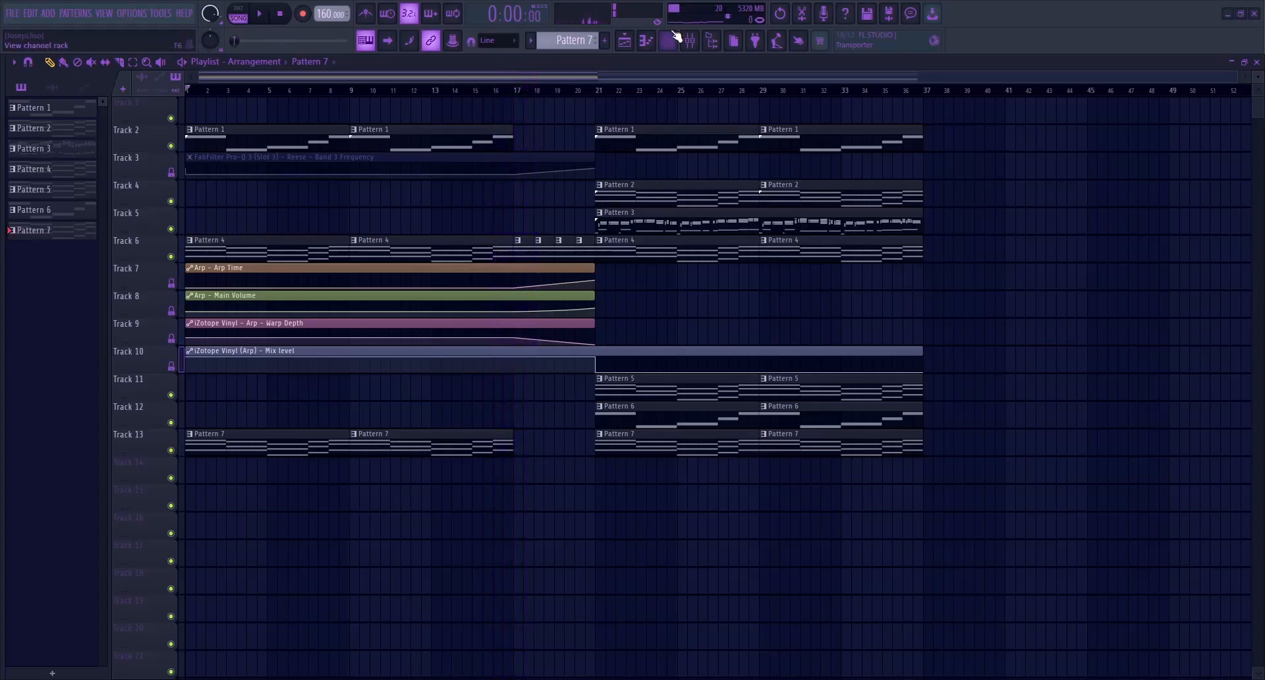
Start the new Pattern 8 and add a Nexus instrument channel named Choir
key(F6)
scroll(557, 42, down, 1)
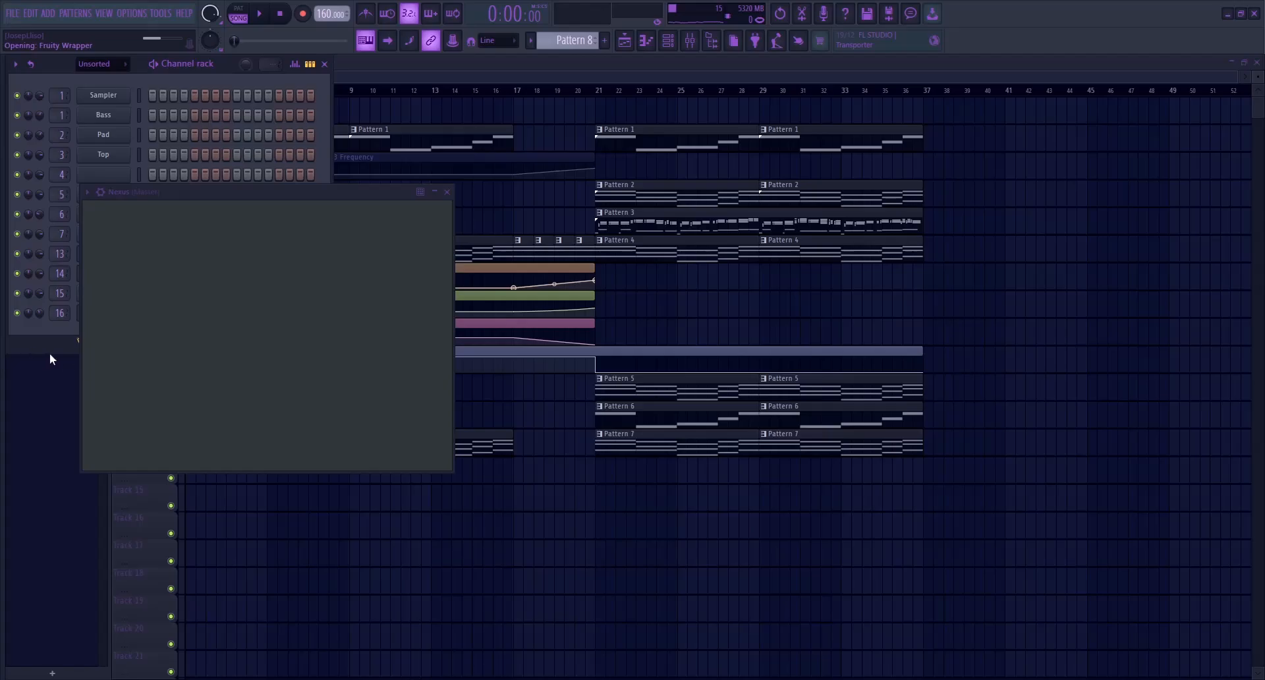
click(200, 73)
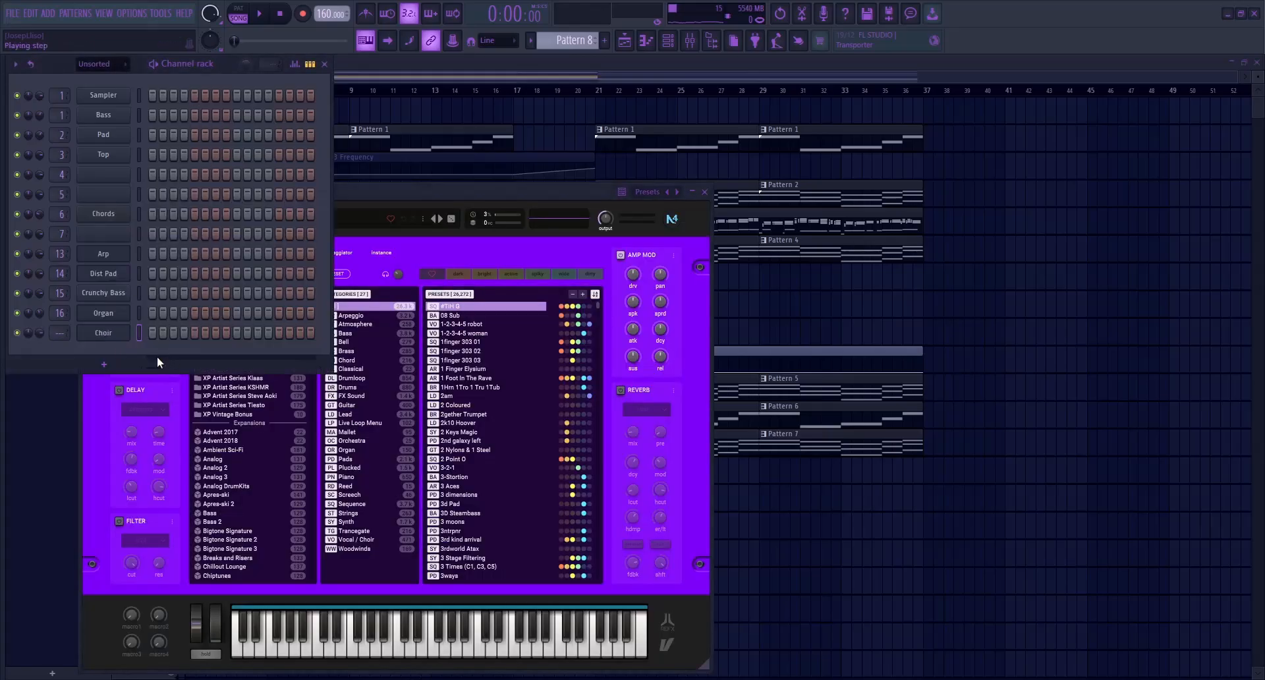
click(367, 192)
Search the Nexus presets for "Choir" and load Big Male Choir
click(270, 273)
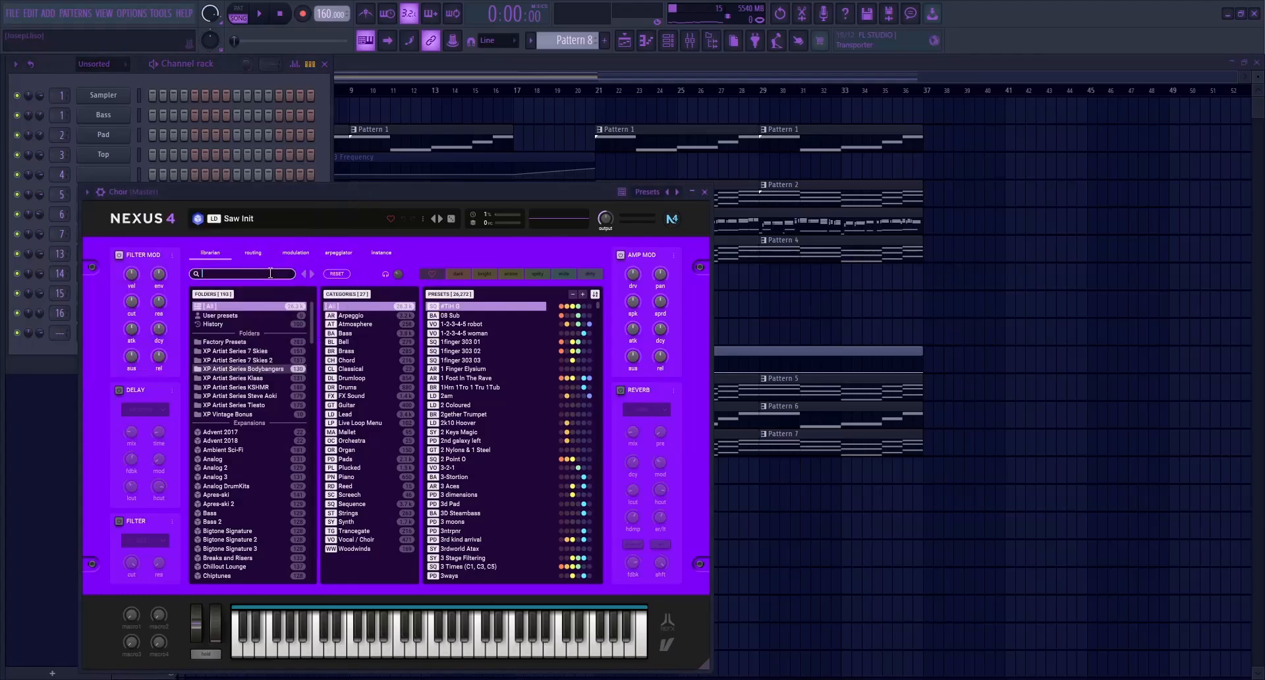
text(Choir)
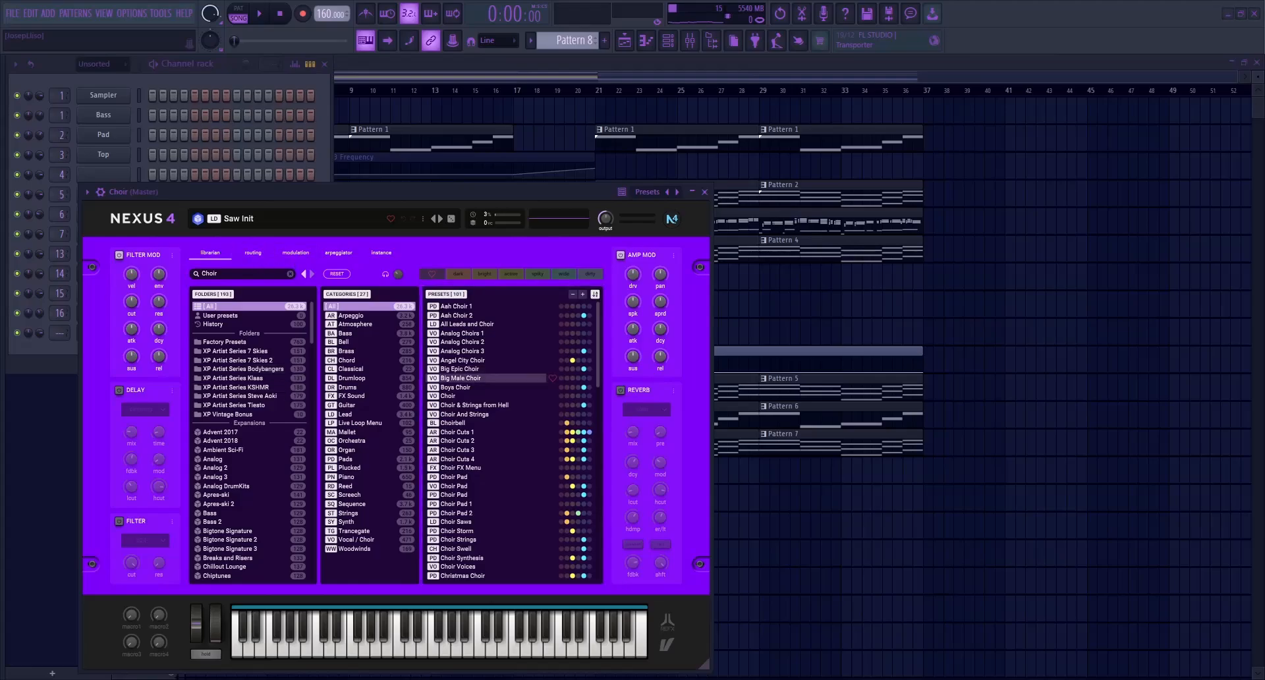
click(465, 379)
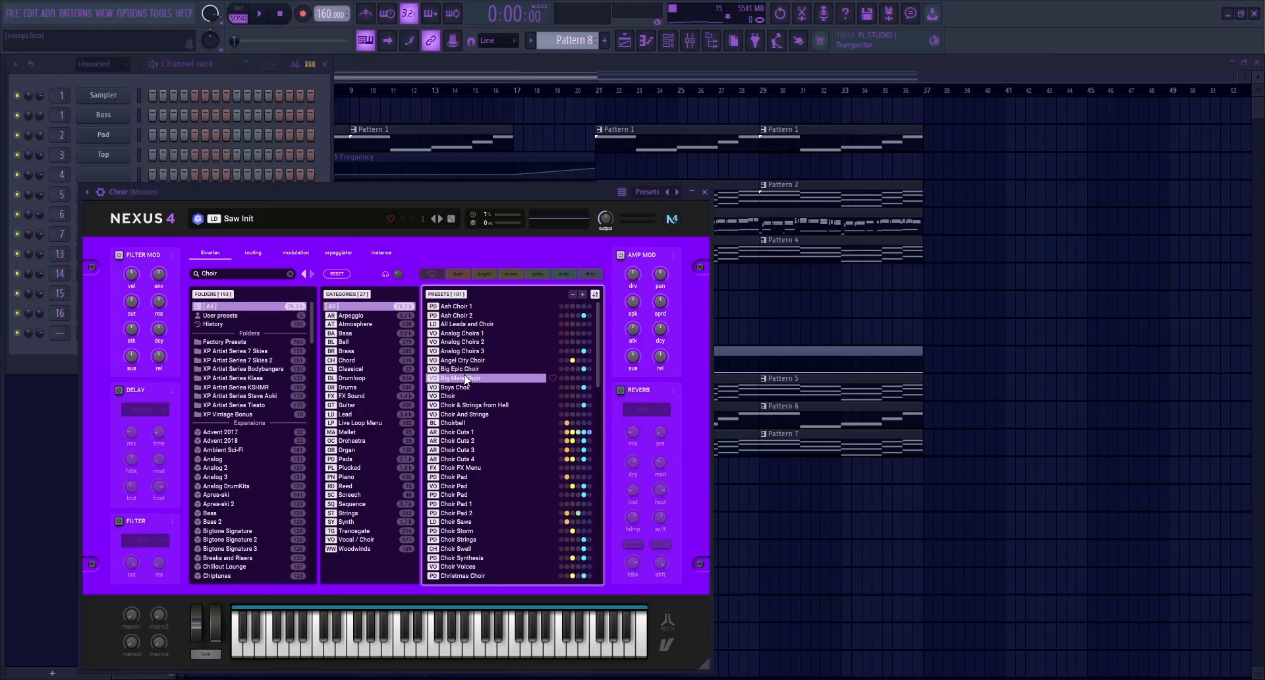
Copy the Organ notes from Pattern 7 into the Choir channel of Pattern 8
click(226, 85)
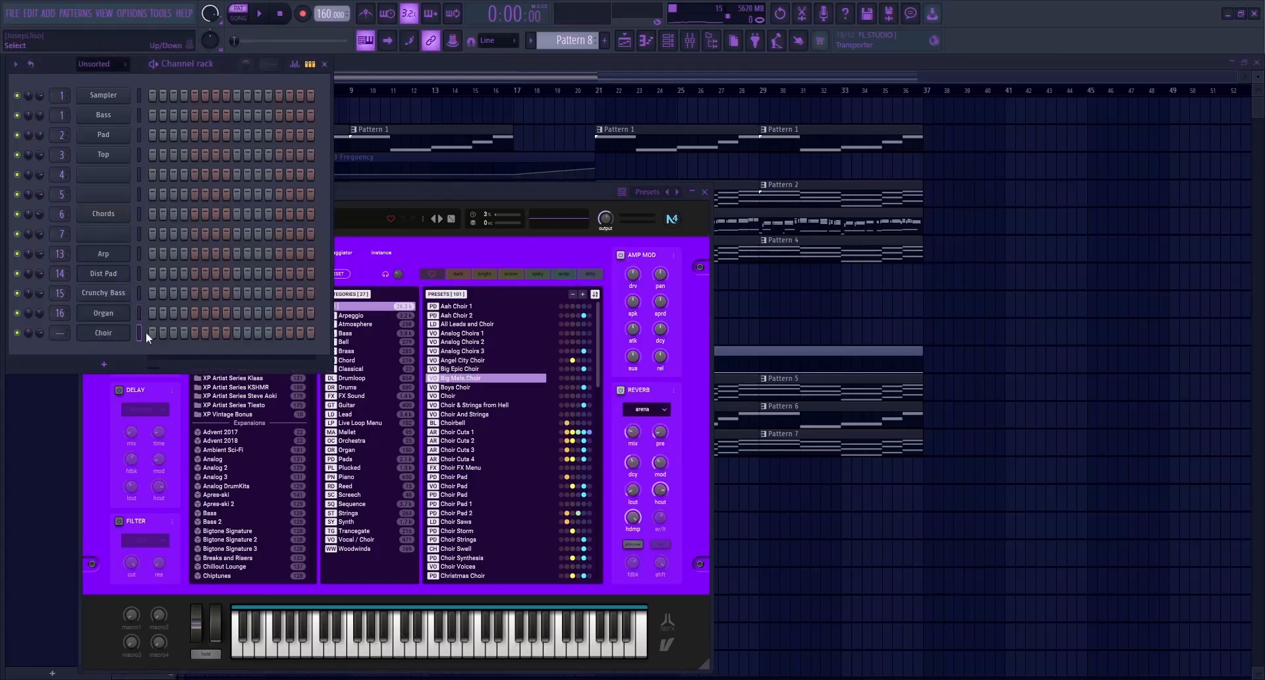
scroll(574, 41, up, 1)
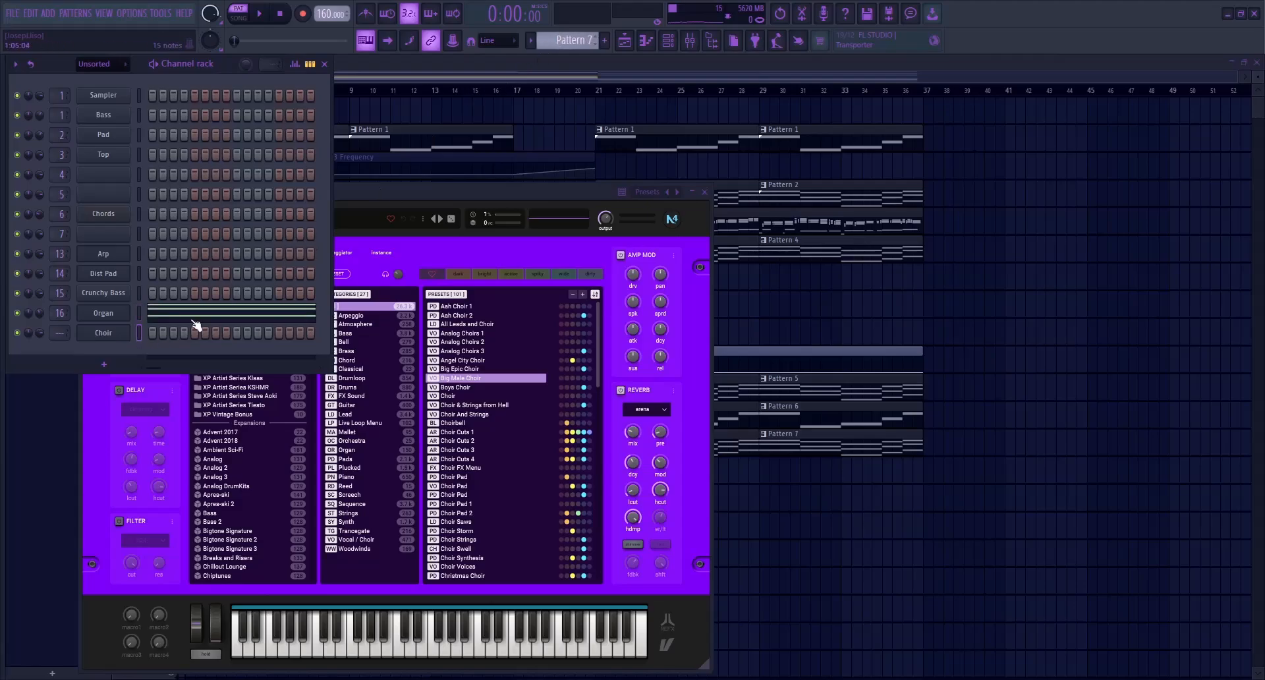
scroll(551, 50, down, 1)
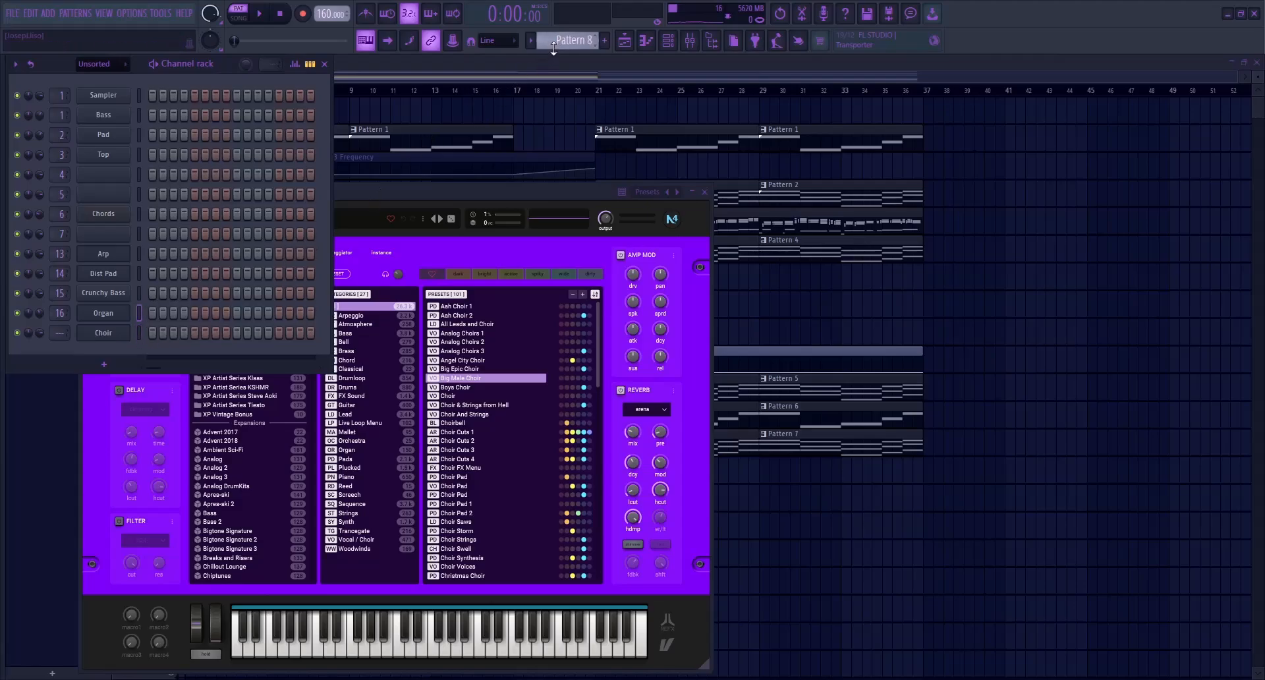
click(138, 334)
key(ctrl+v)
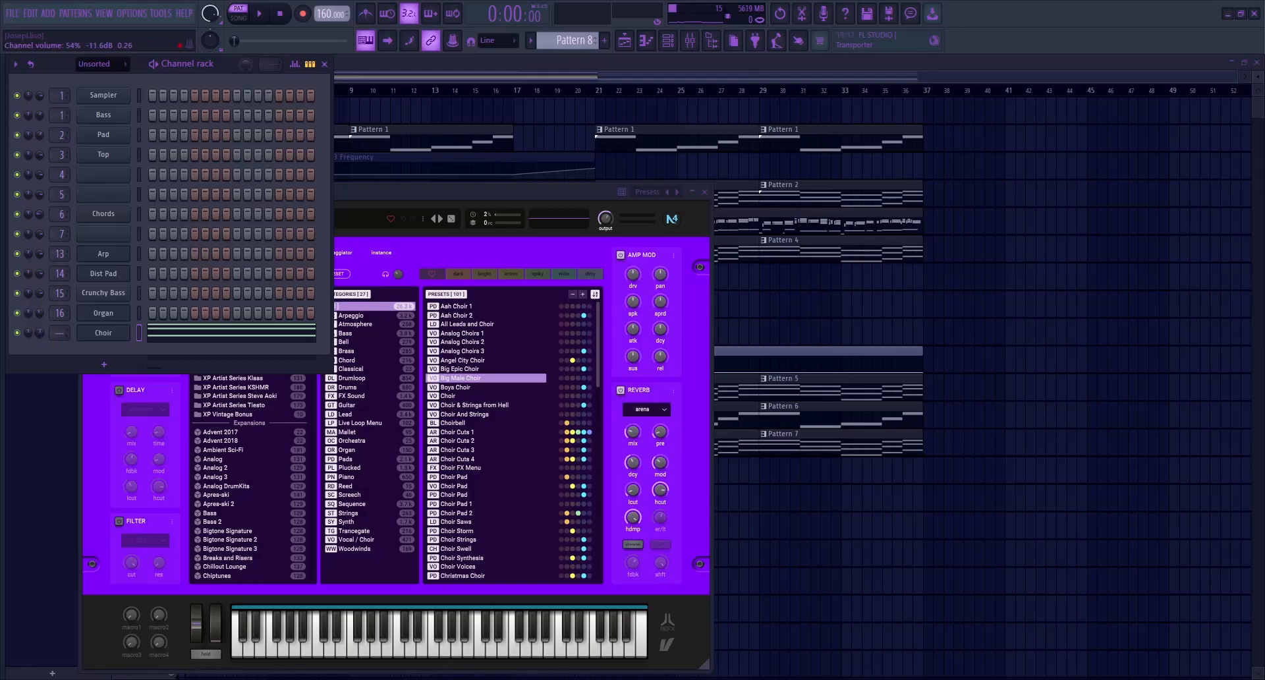
Play Pattern 8 and set the Choir channel volume to about 53%
key(space)
drag(39, 335, 39, 353)
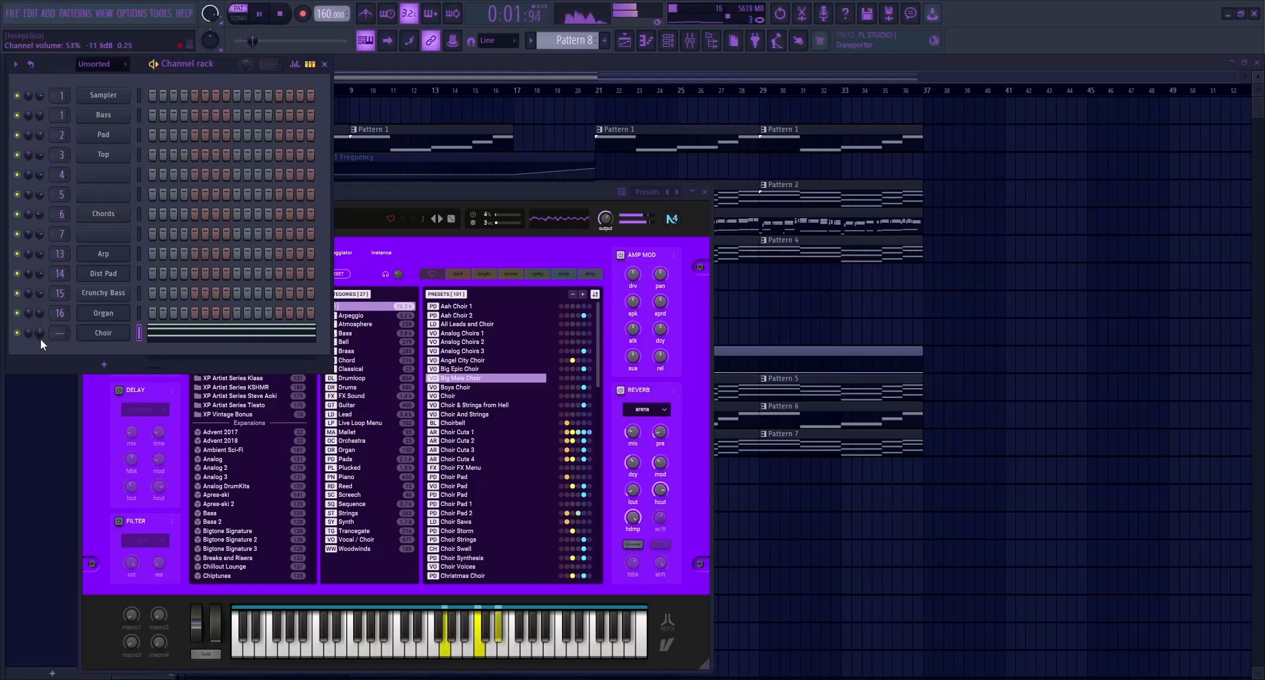
key(space)
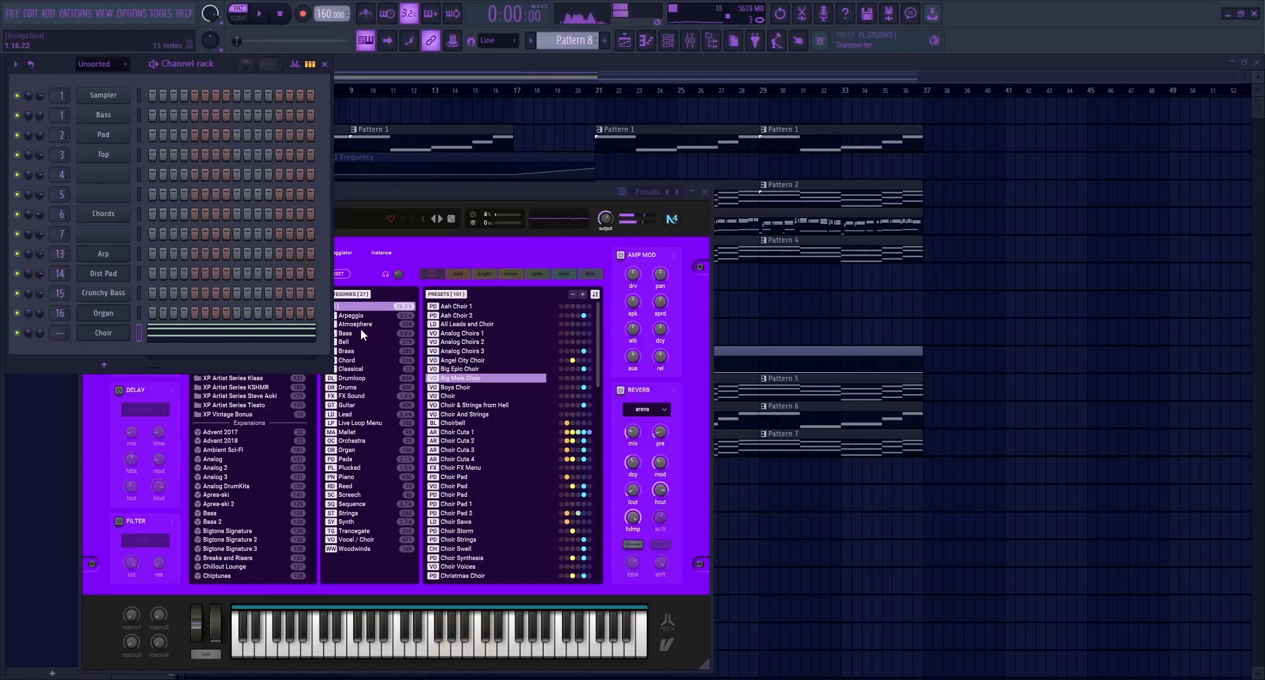
Change the Choir instrument's preset to Boys Choir and audition the pattern with it
click(474, 390)
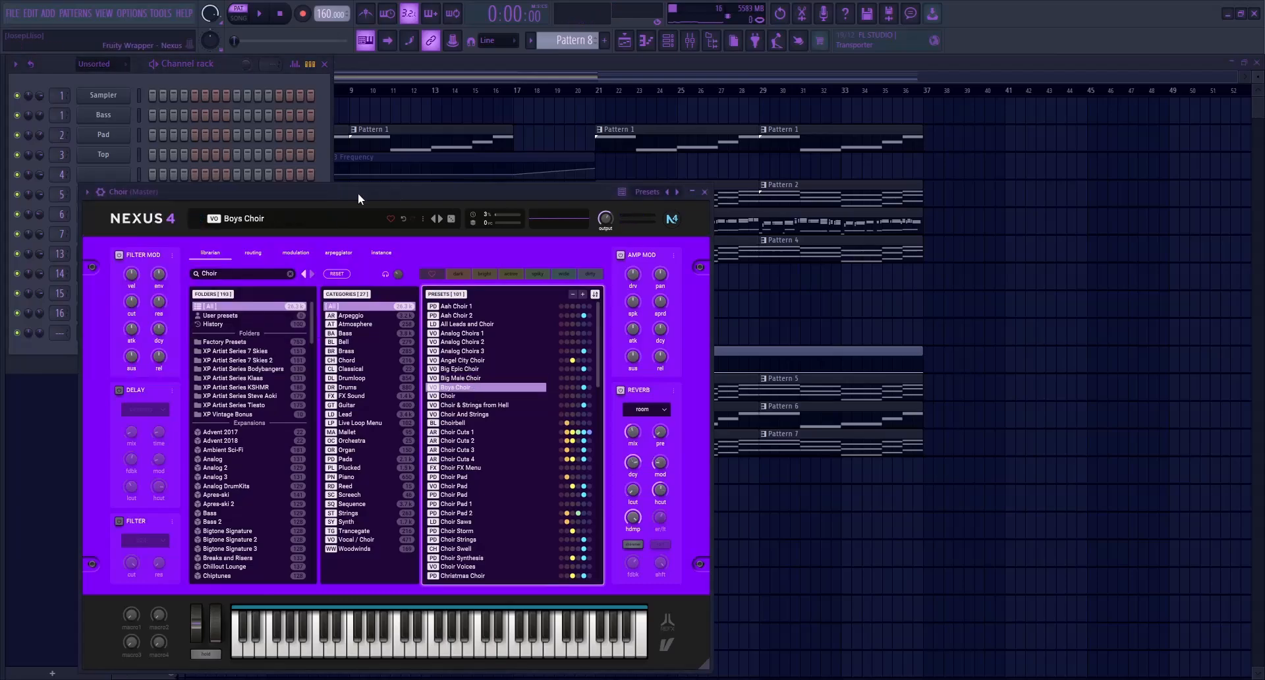
key(space)
drag(358, 193, 551, 176)
key(space)
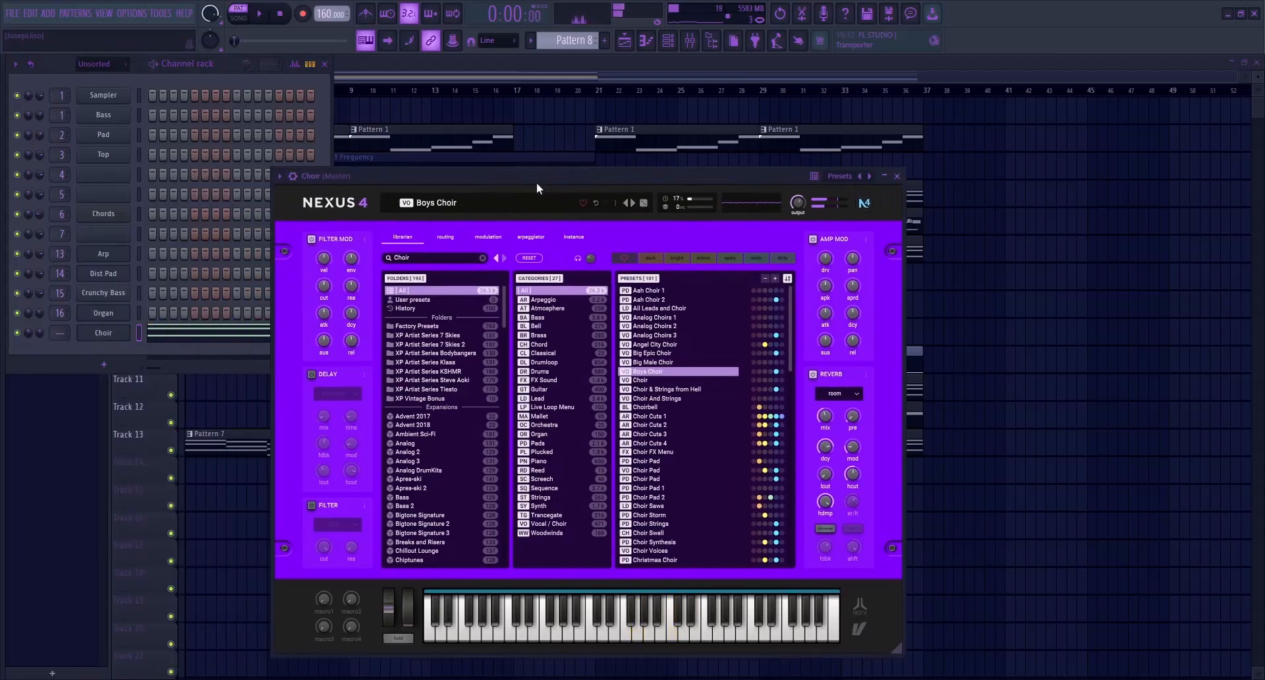
Place Pattern 8 clips at bars 1 and 9 of playlist Track 14 and start song playback
click(488, 75)
drag(253, 483, 435, 461)
key(space)
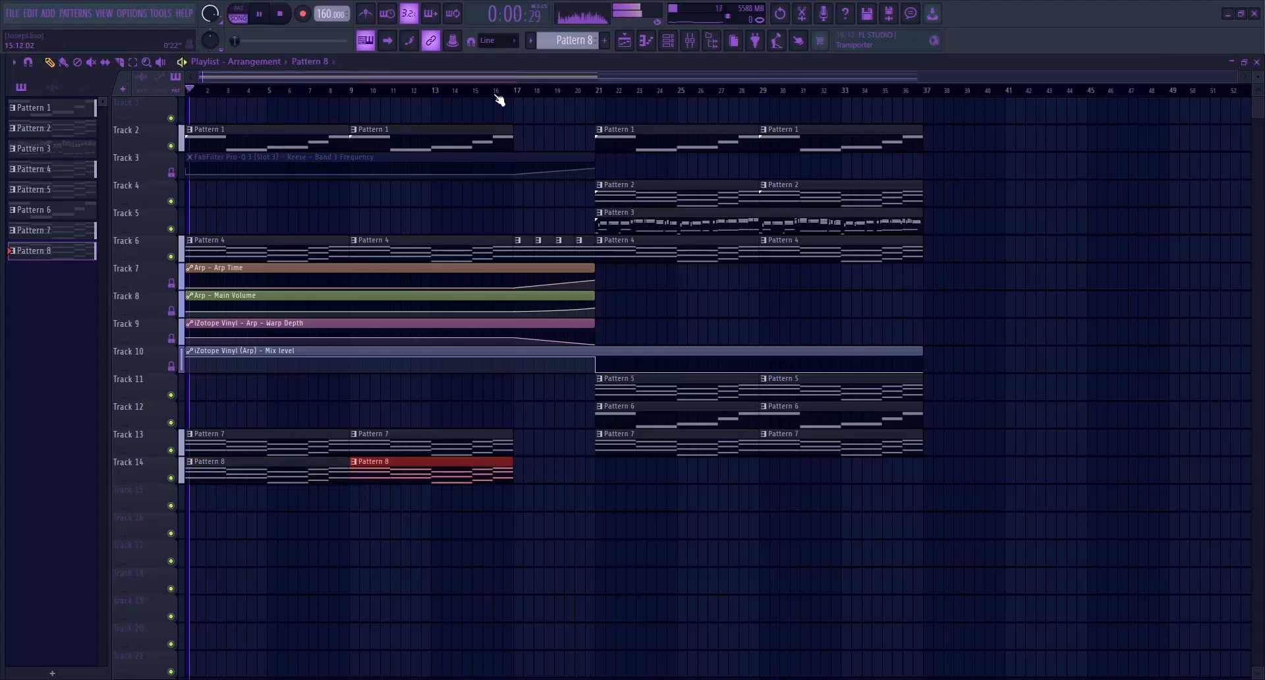
Route the Choir channel to mixer insert 18 and lower that track's level
click(690, 40)
click(564, 421)
key(ctrl+l)
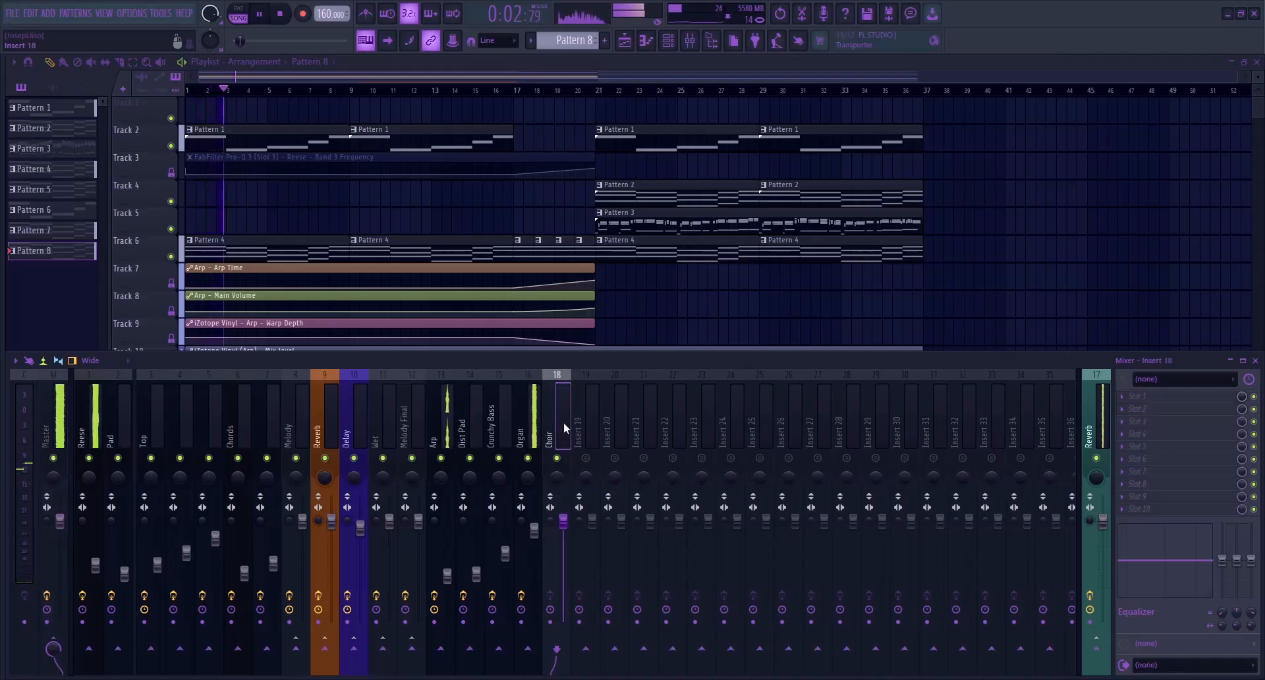
drag(564, 521, 564, 549)
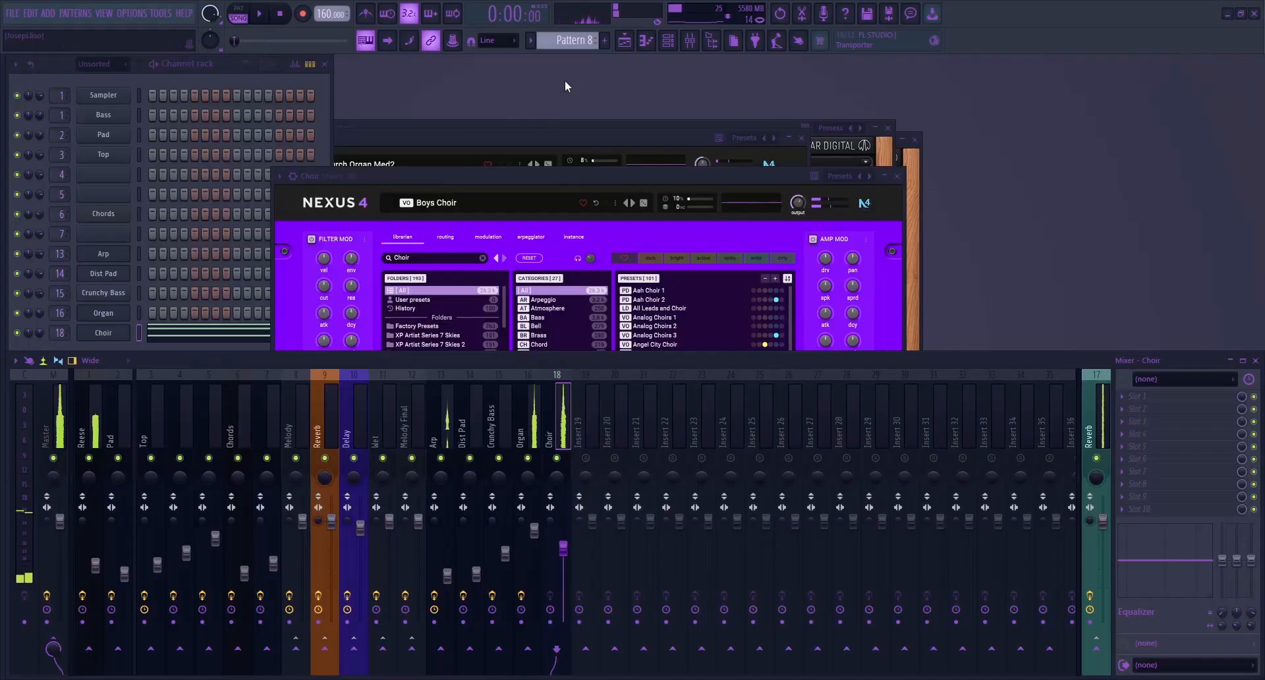
Close the open plugin windows and bring back the playlist
click(897, 176)
click(802, 139)
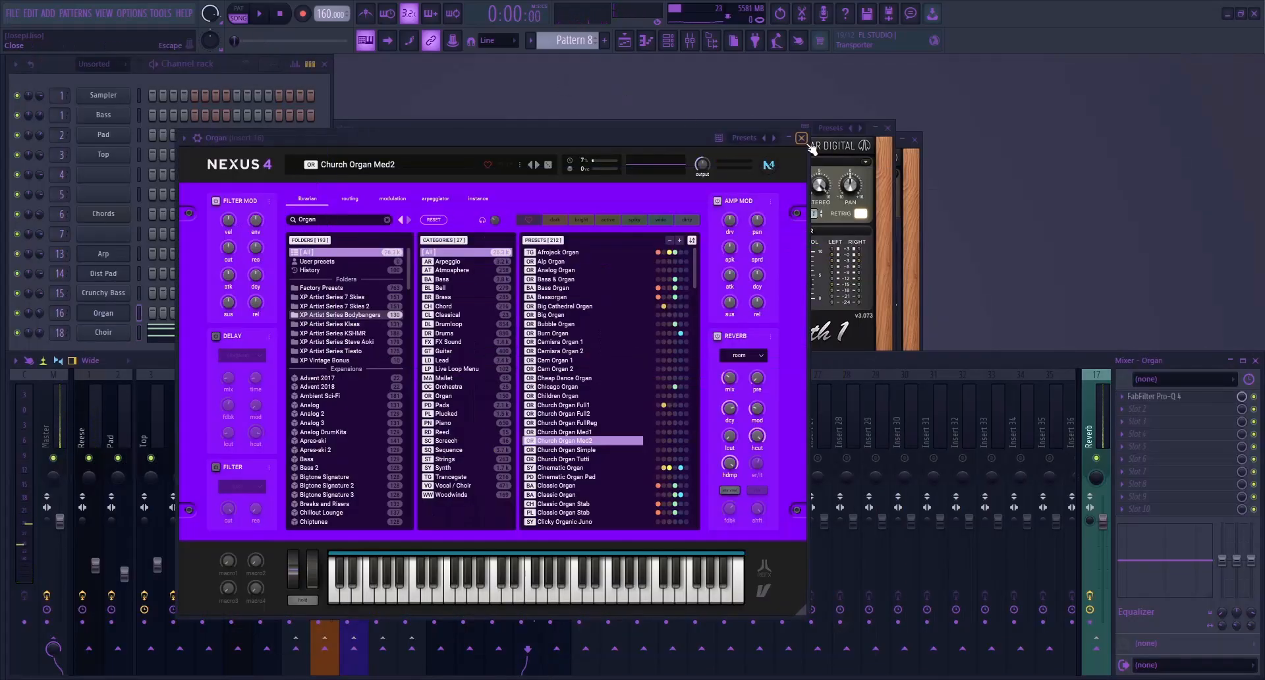
click(889, 128)
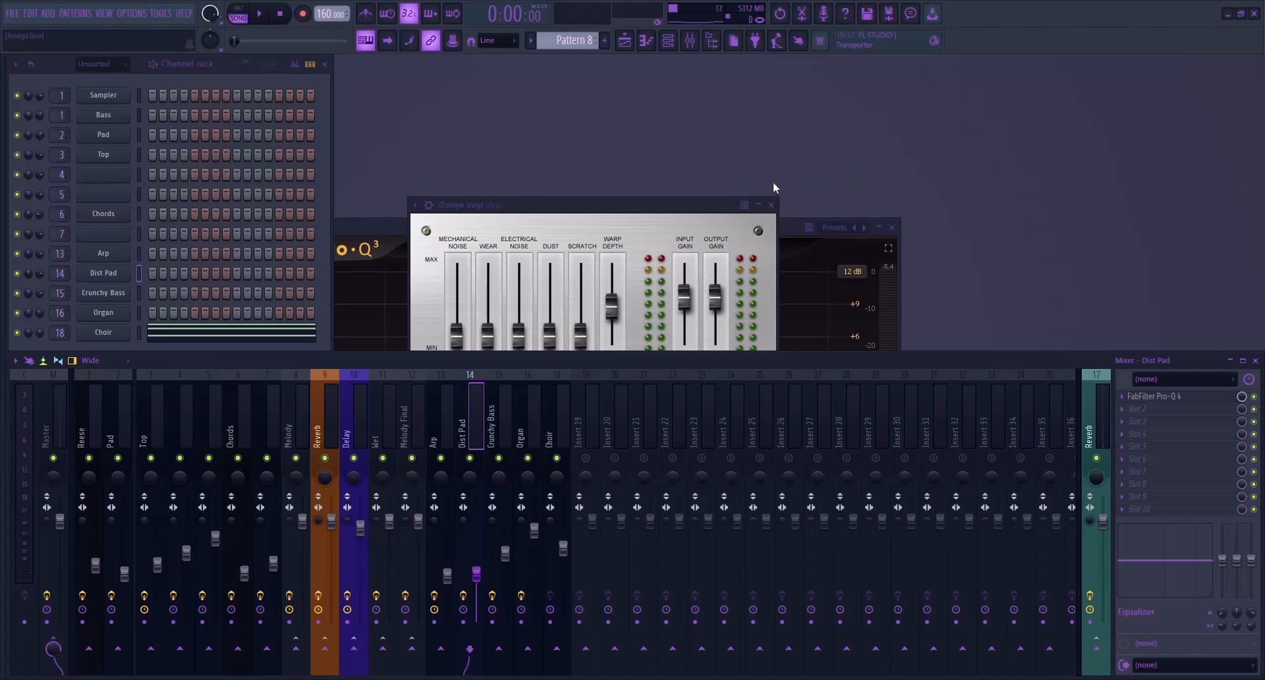
key(F12)
click(624, 40)
click(670, 42)
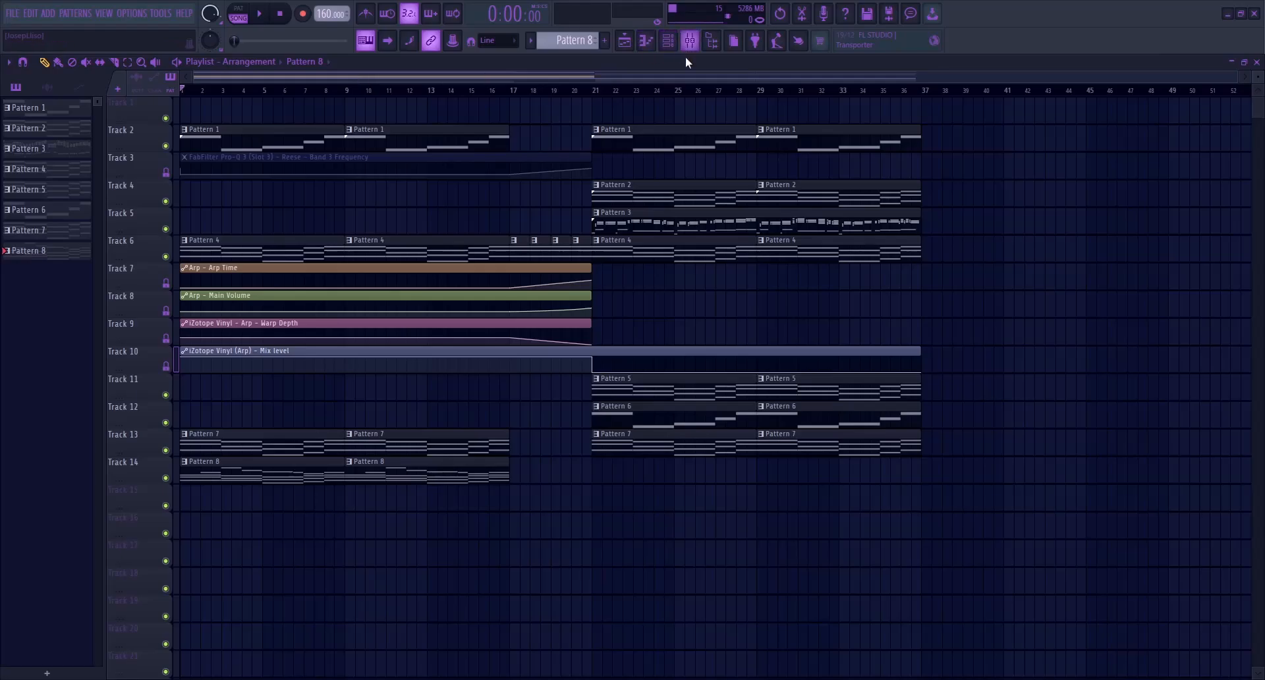
Select Pattern 5, switch playback to pattern mode, and inspect the PanCake2 effect on the Dist Pad mixer track
click(638, 394)
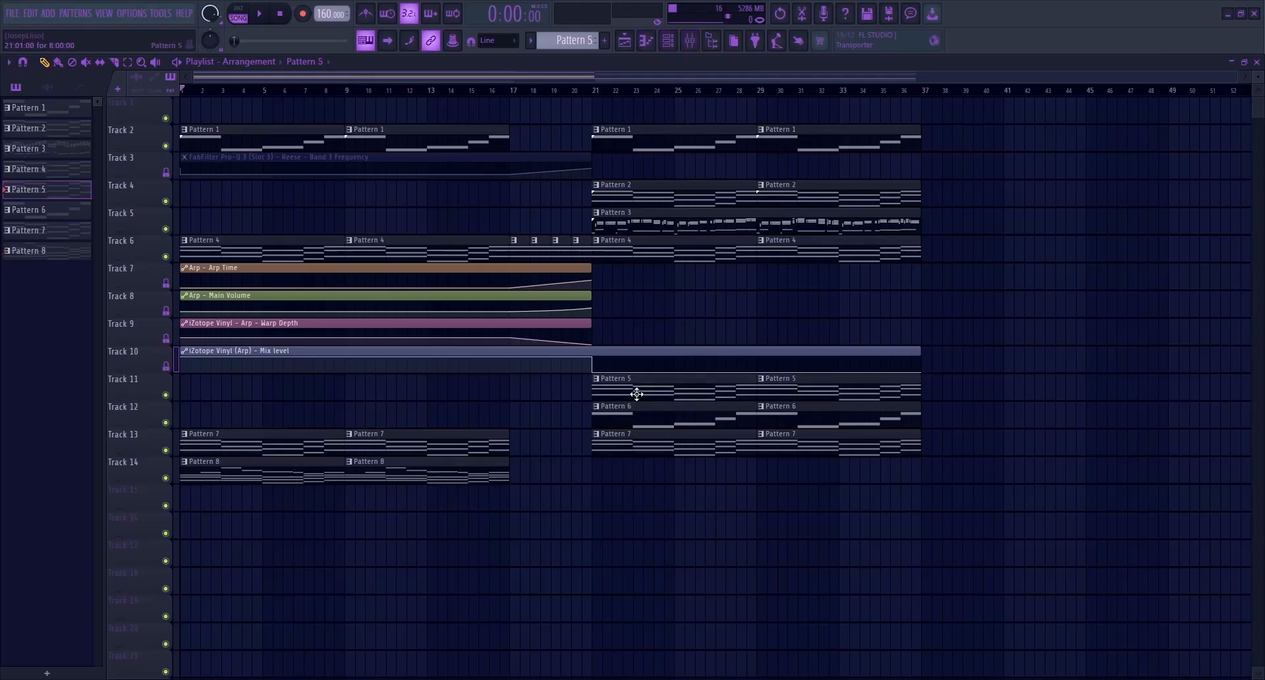
click(667, 40)
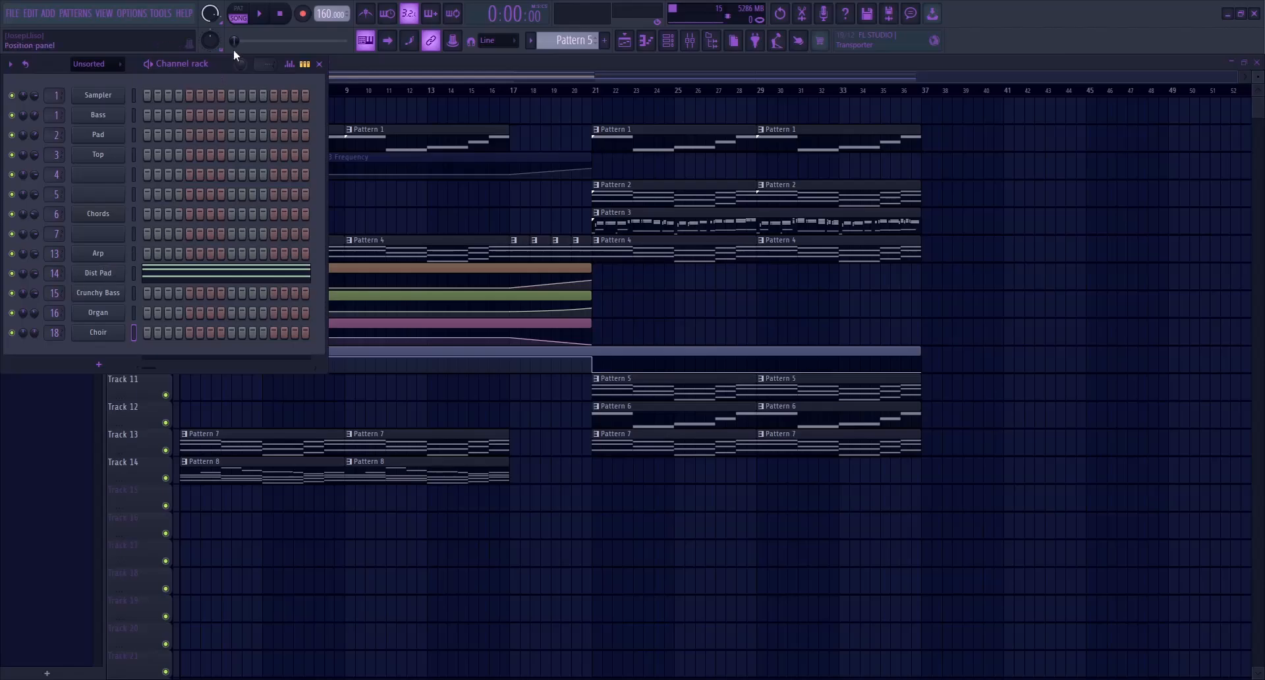
click(238, 9)
click(688, 42)
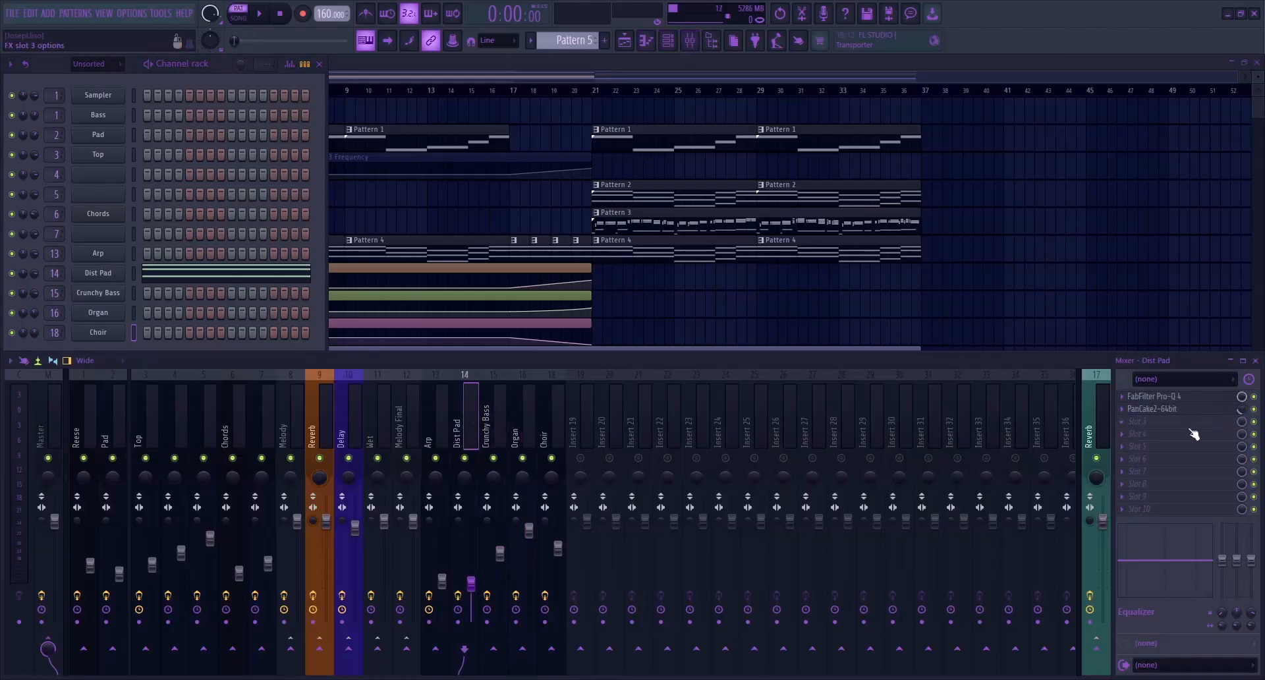
click(1183, 409)
click(1184, 411)
key(F9)
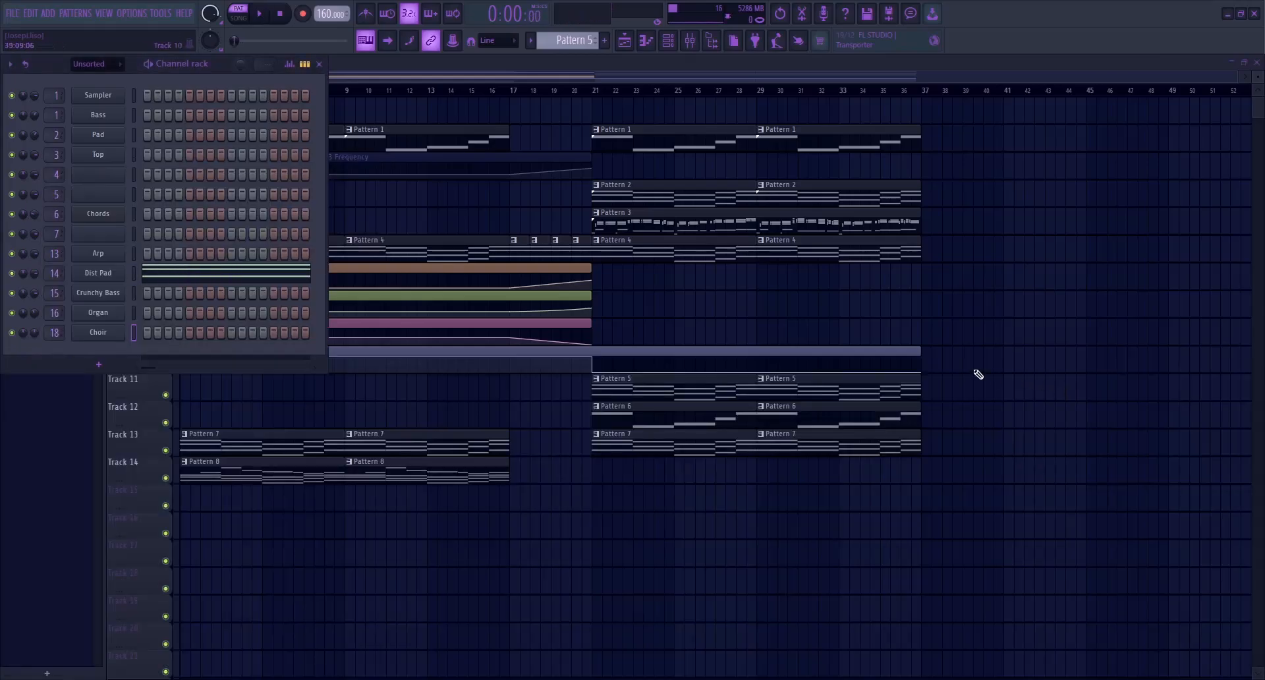
Select Pattern 6 and review the FabFilter Pro-Q 4 curve on the Crunchy Bass mixer track during playback
key(F6)
click(670, 421)
click(690, 43)
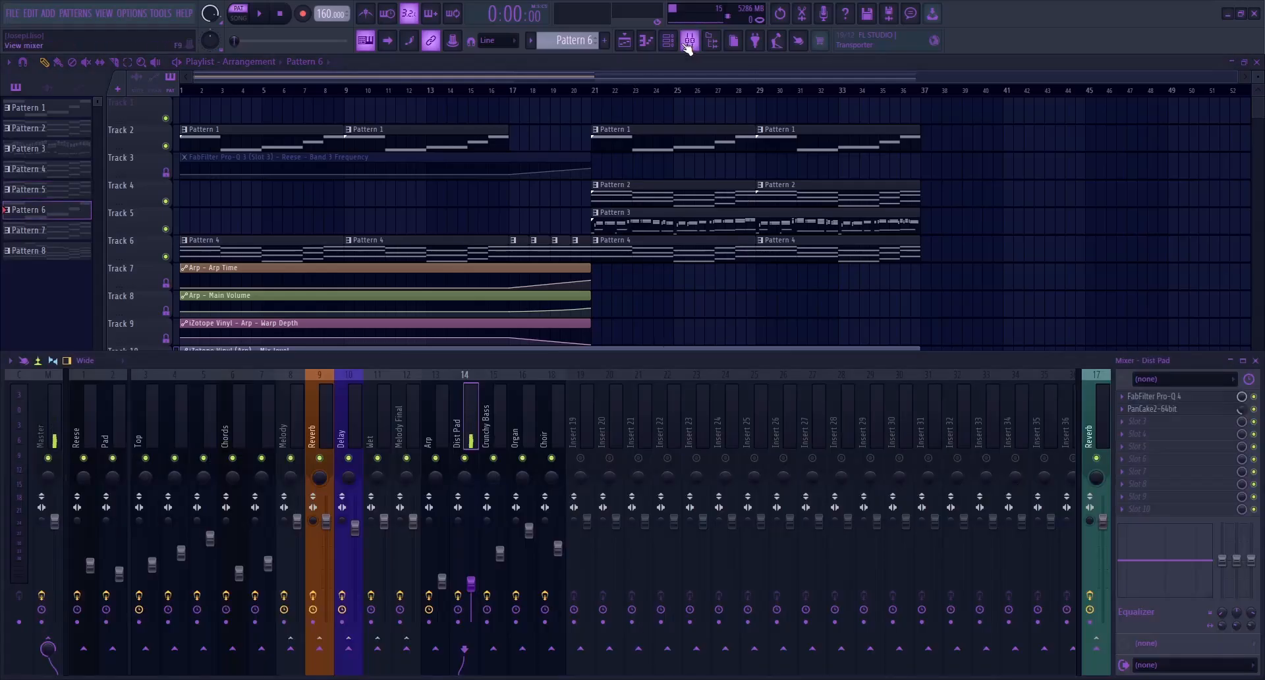
click(503, 420)
click(1152, 396)
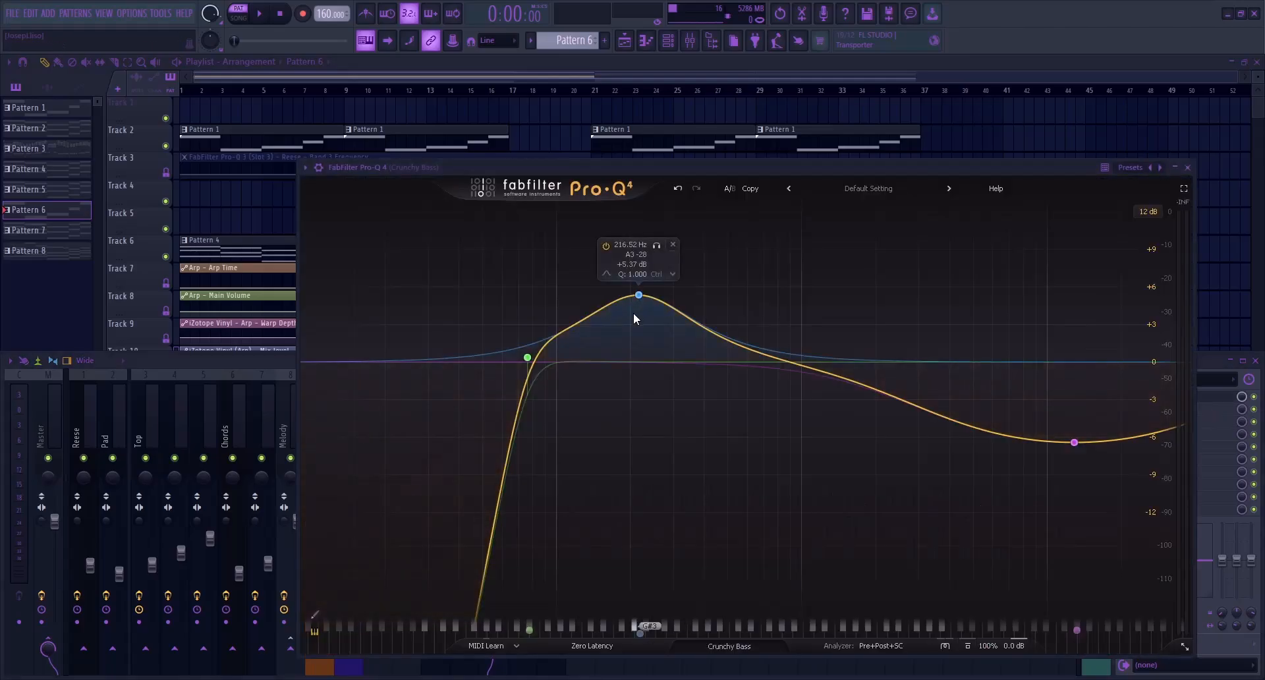
key(space)
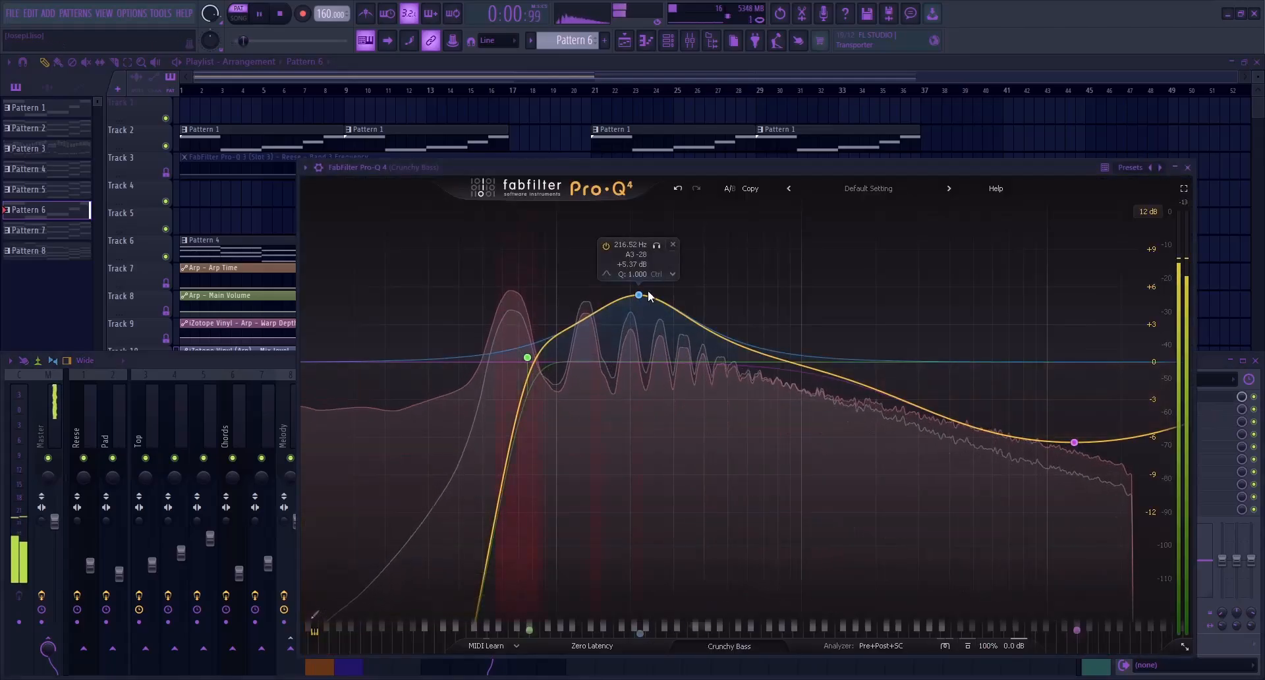
Stop playback and close the Crunchy Bass equalizer and the mixer
key(space)
key(Escape)
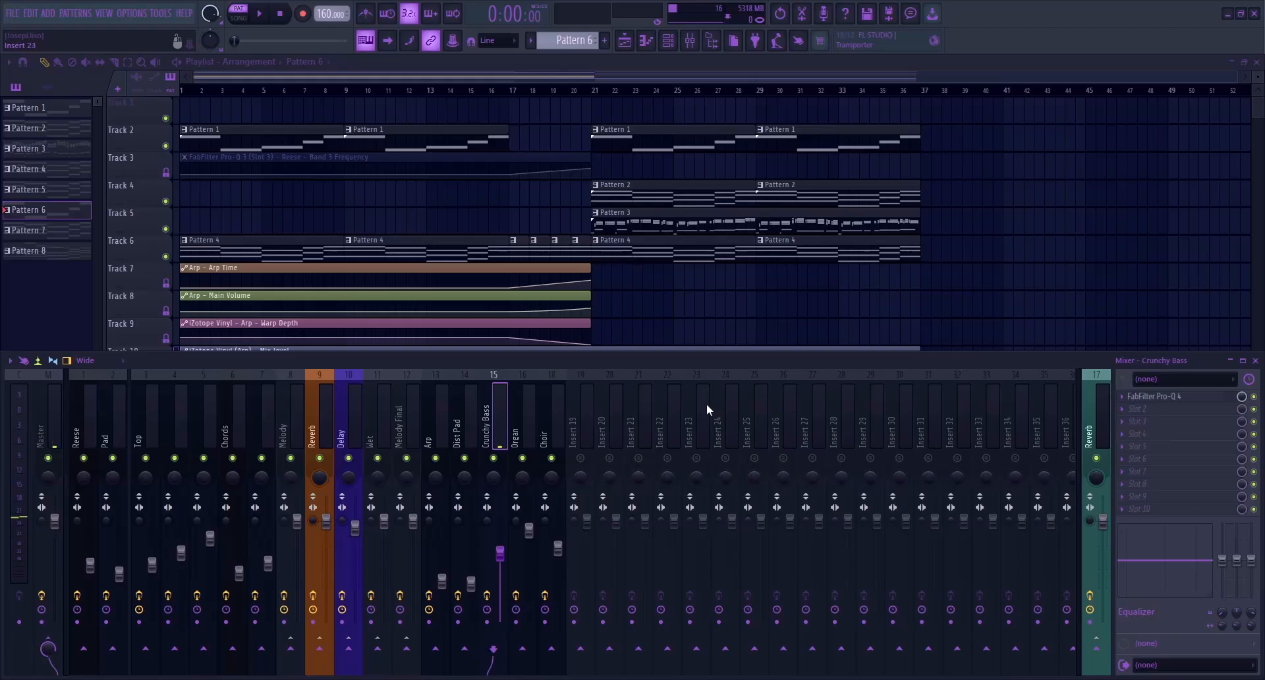
key(F9)
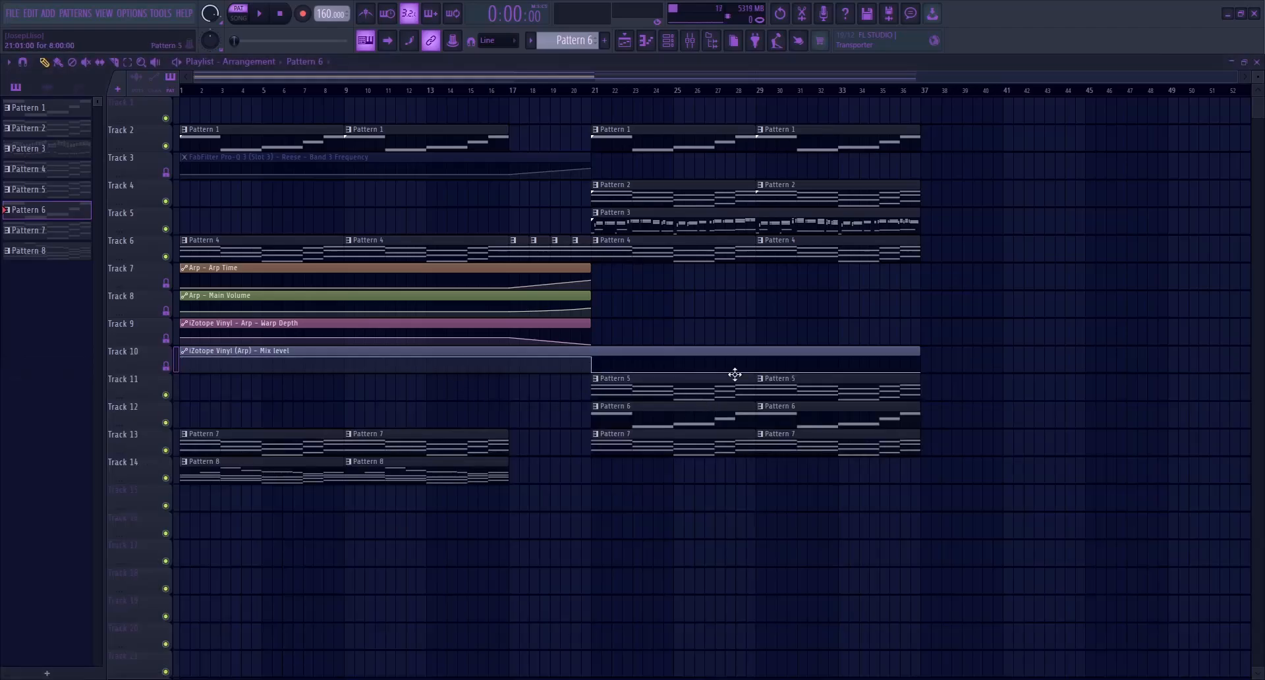
Select Pattern 7 and review the FabFilter Pro-Q 4 curve on the Organ mixer track
click(226, 446)
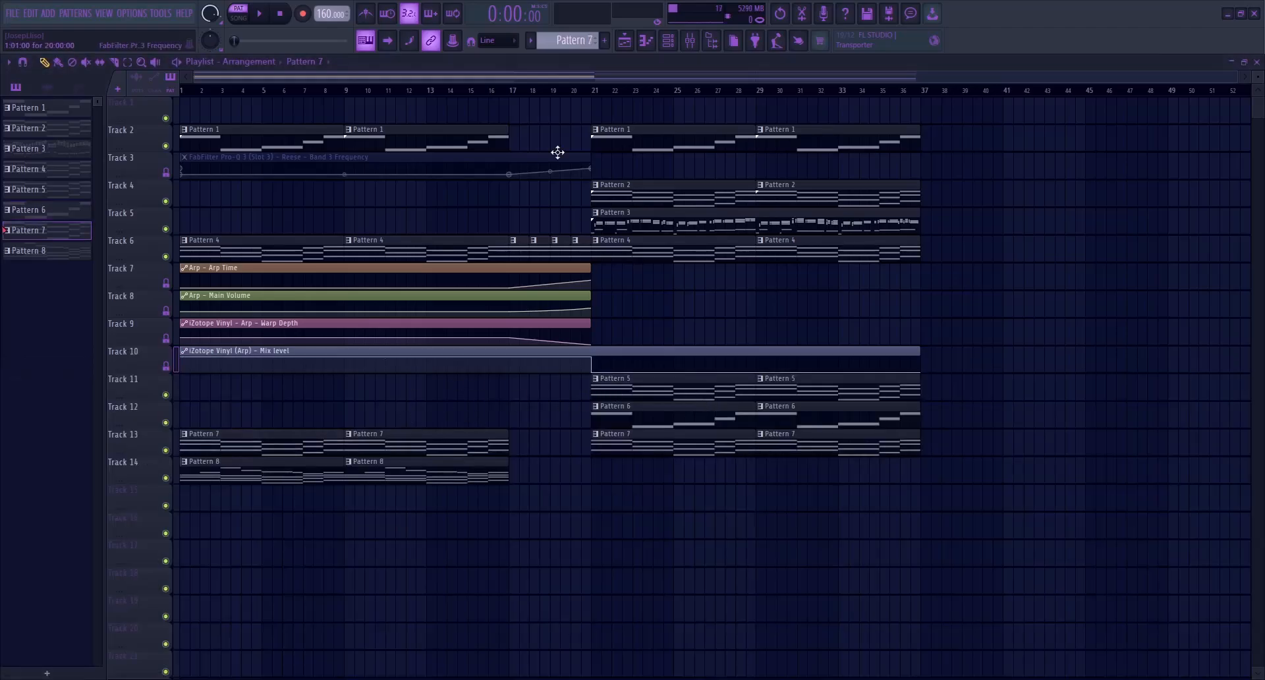
click(690, 40)
click(526, 443)
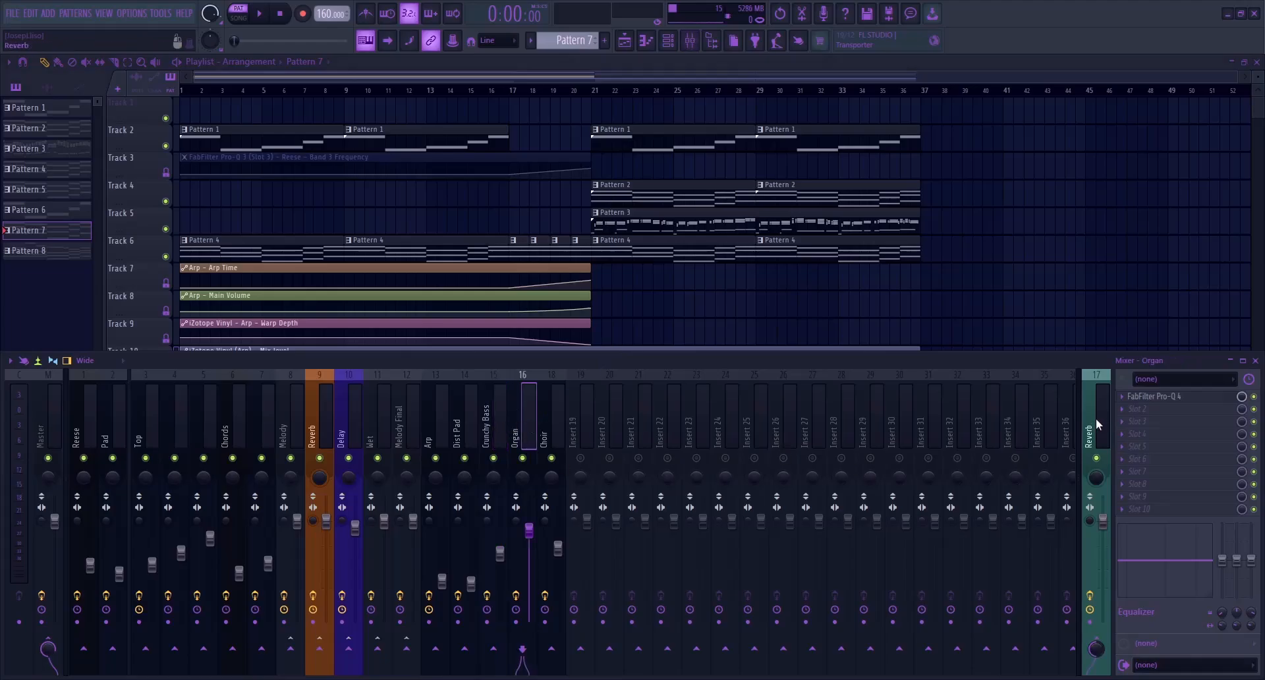
click(1162, 397)
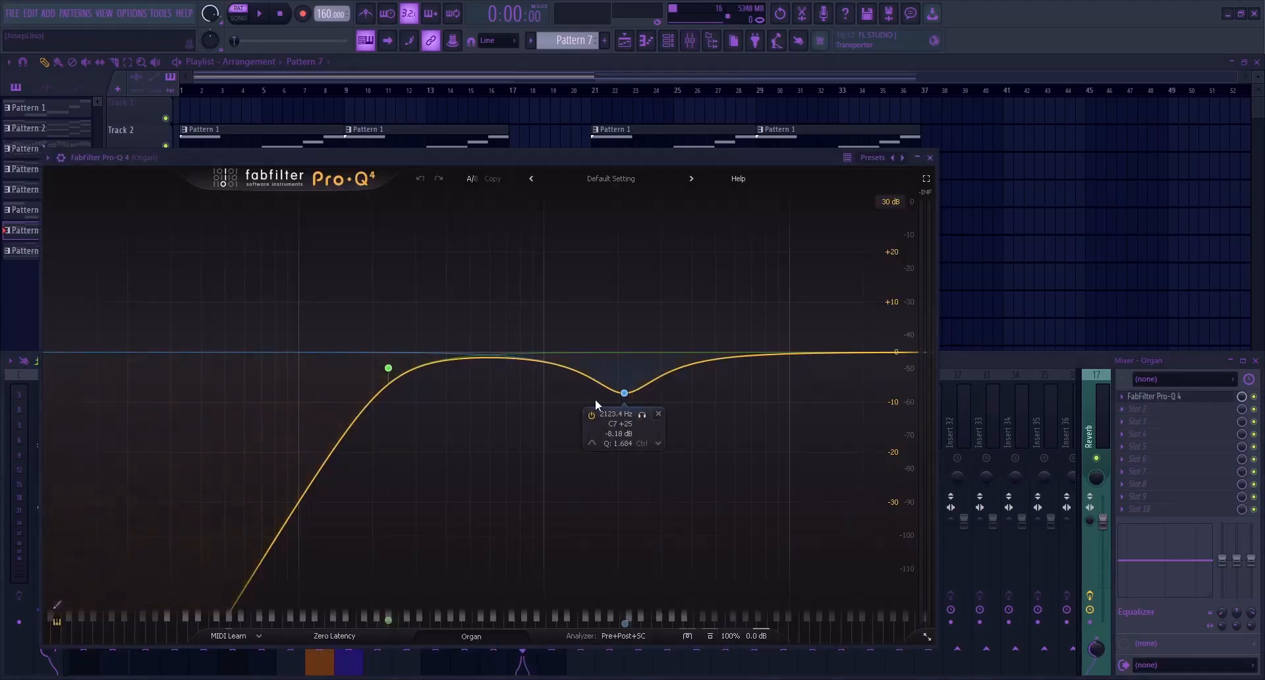
key(Escape)
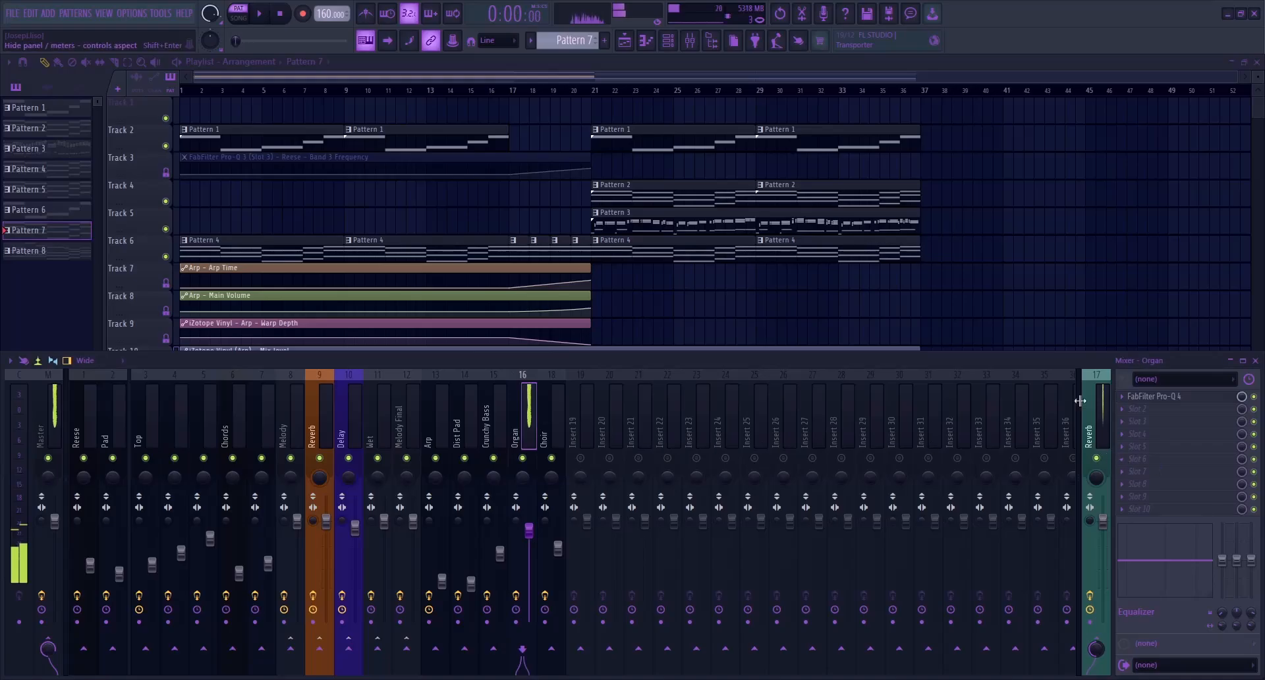
Select Pattern 8 and review the FabFilter Pro-Q 4 curve on the Choir mixer track
click(586, 64)
click(261, 462)
click(689, 41)
click(557, 421)
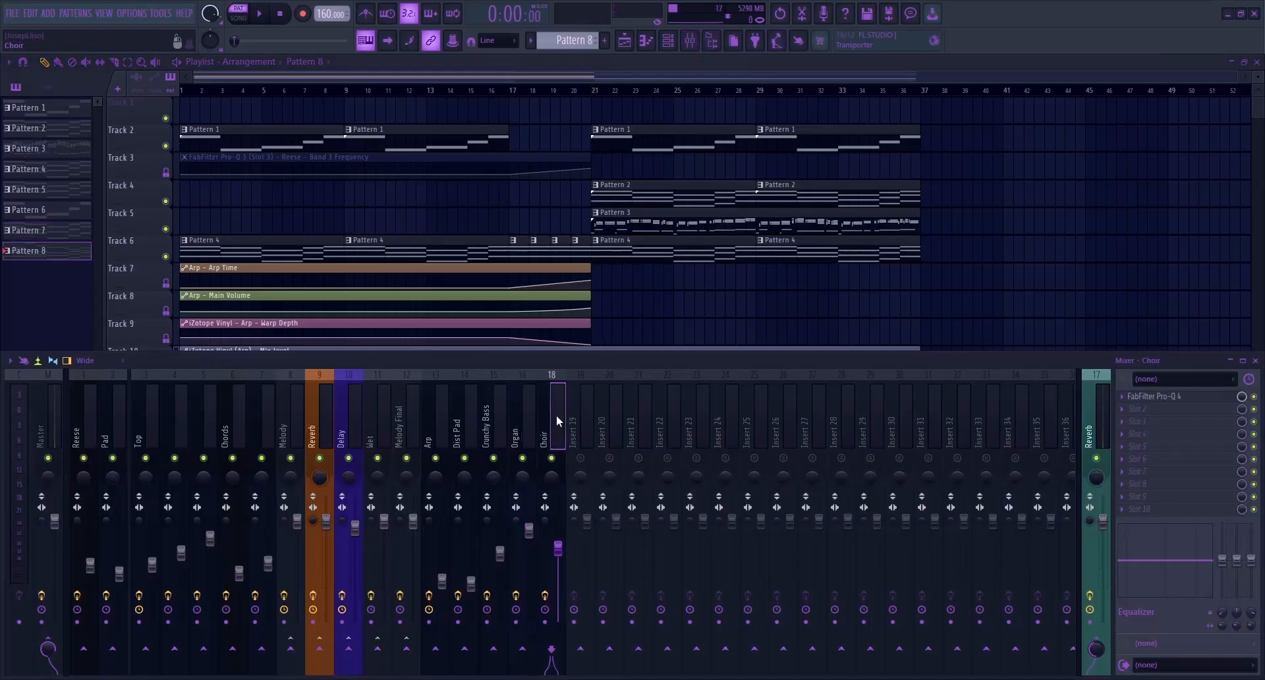
click(1147, 395)
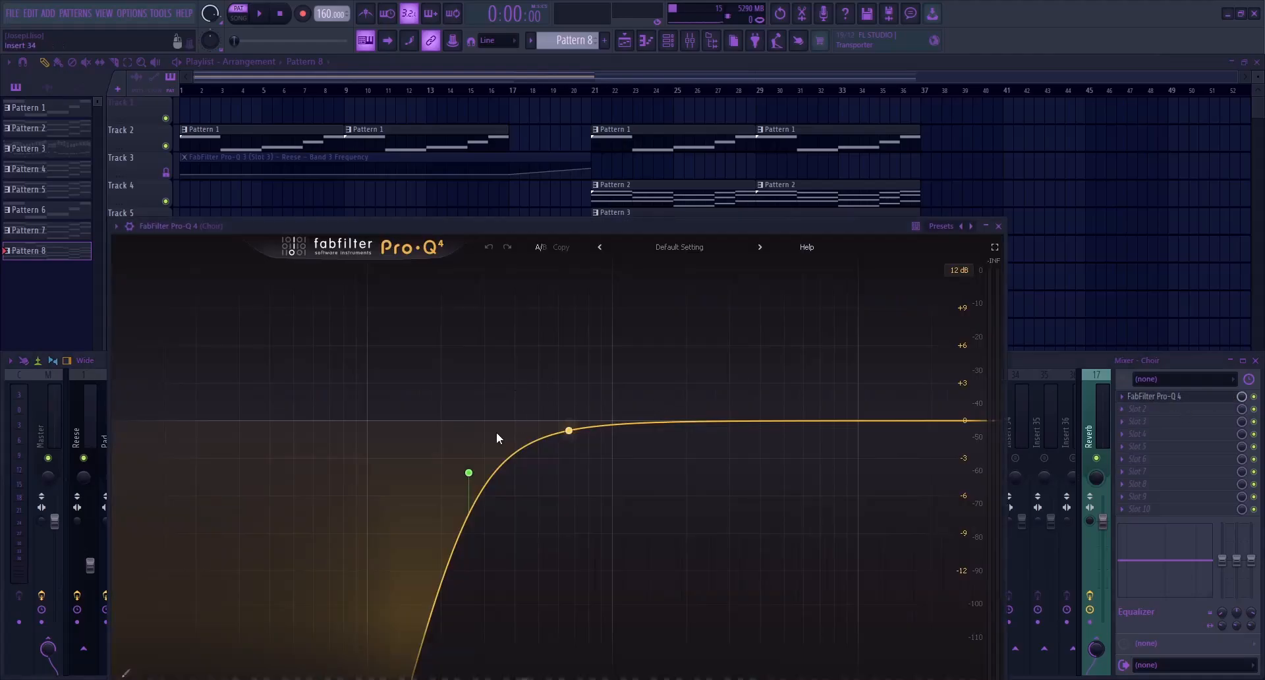
drag(642, 229, 638, 181)
key(Escape)
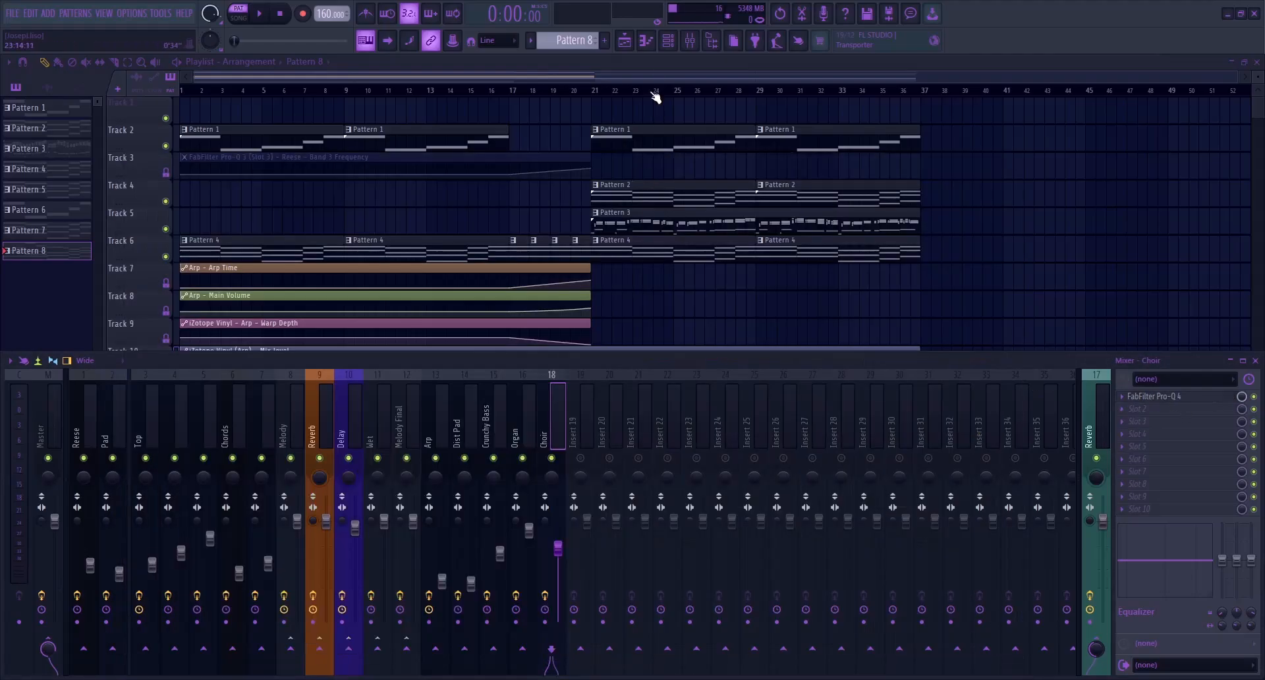
key(F9)
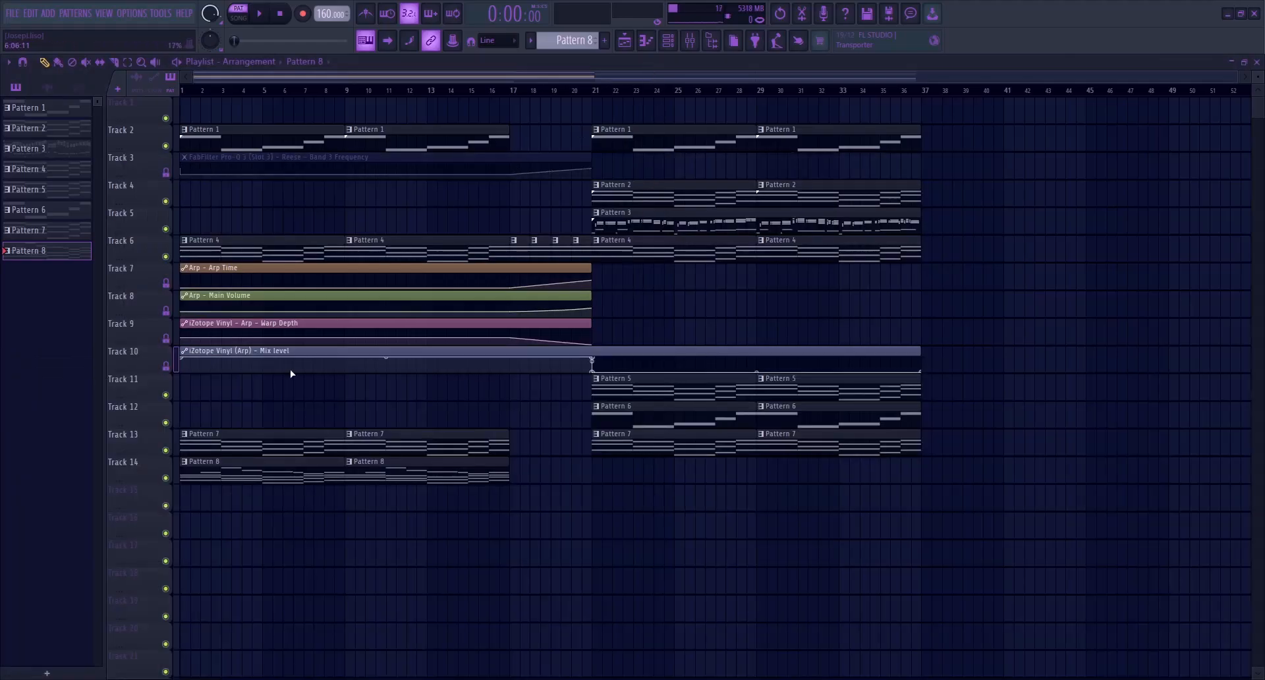
Play back Pattern 8's Choir notes in the piano roll and return to the playlist
double_click(279, 470)
drag(207, 126, 298, 177)
key(space)
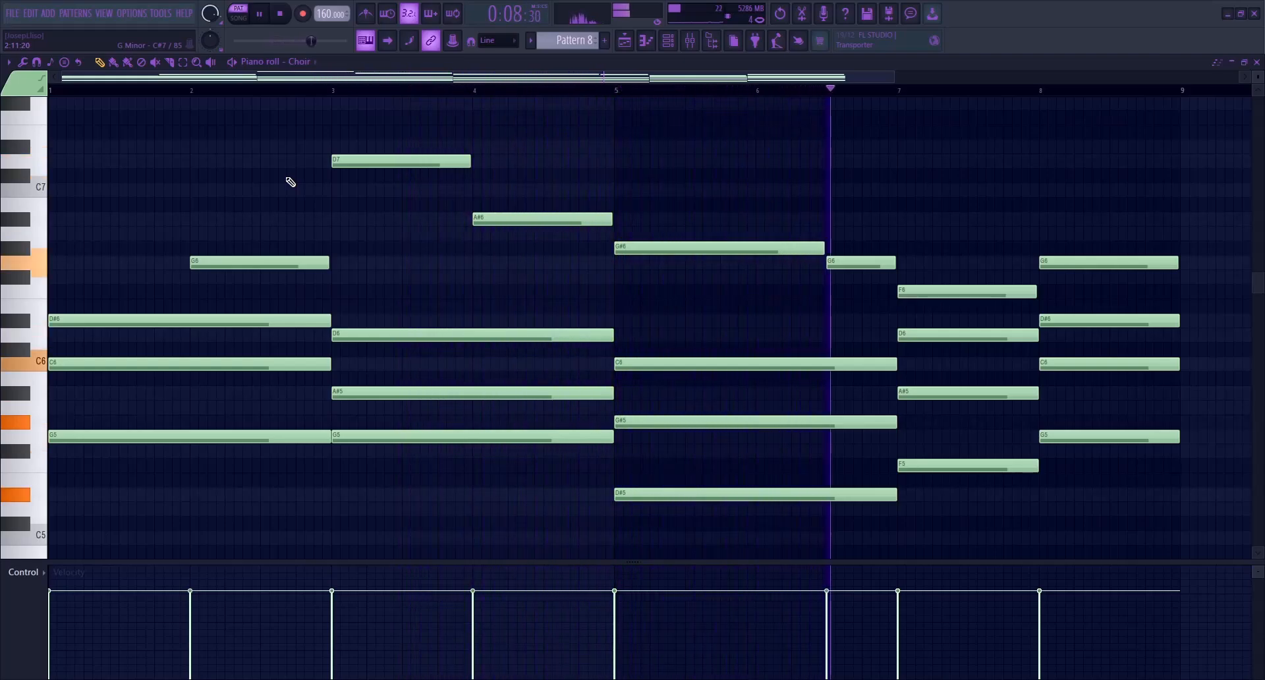
key(F5)
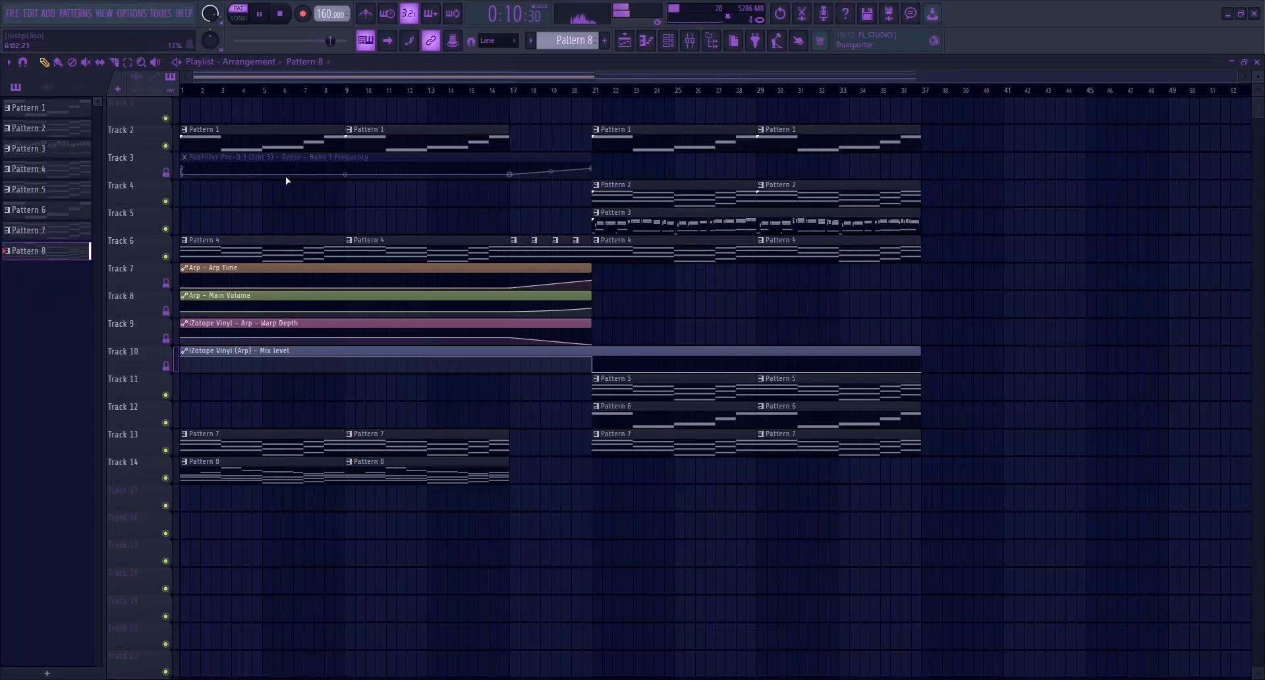
key(space)
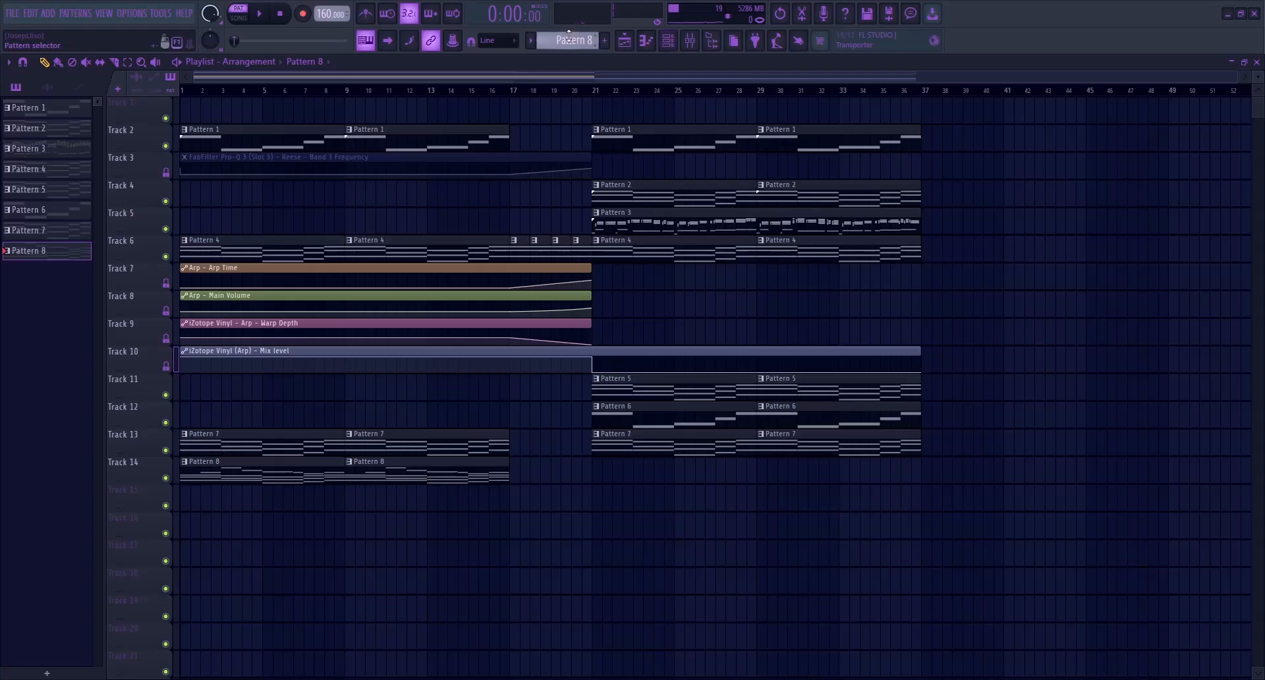
Add a new empty Pattern 9 and look over its channels in the channel rack
click(604, 40)
click(669, 41)
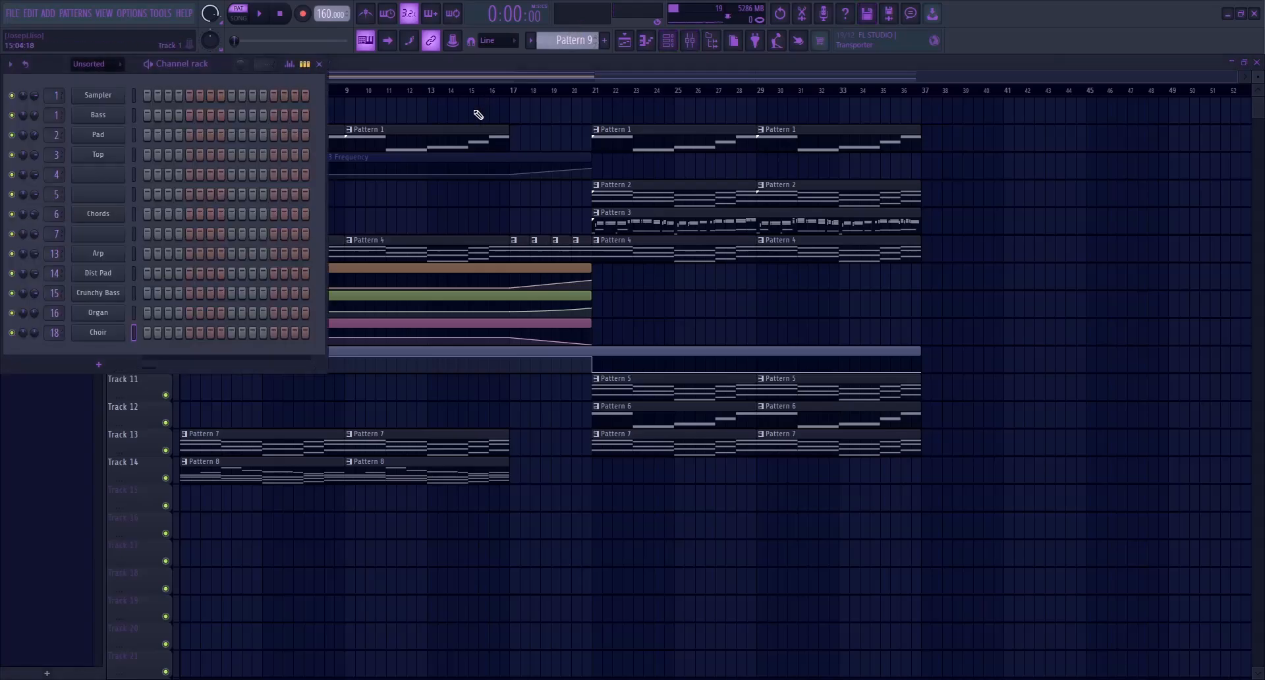
click(319, 64)
Switch playback to song mode and listen to the intro of the arrangement
key(l)
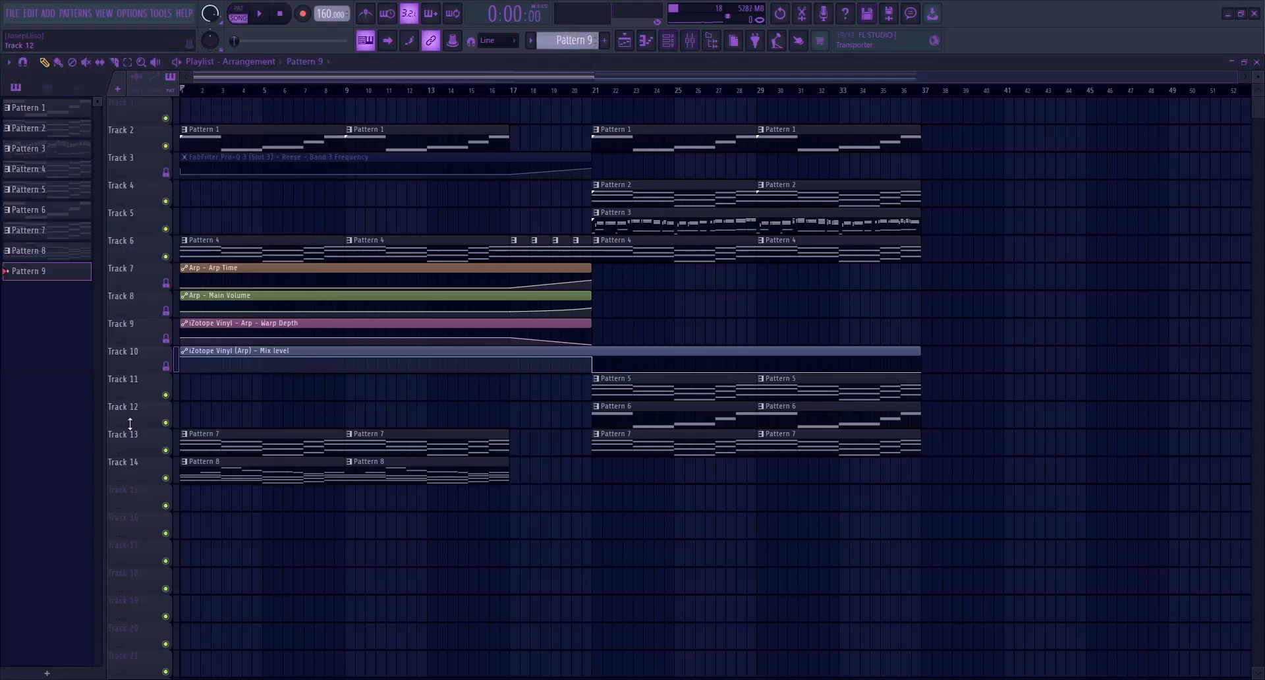
key(space)
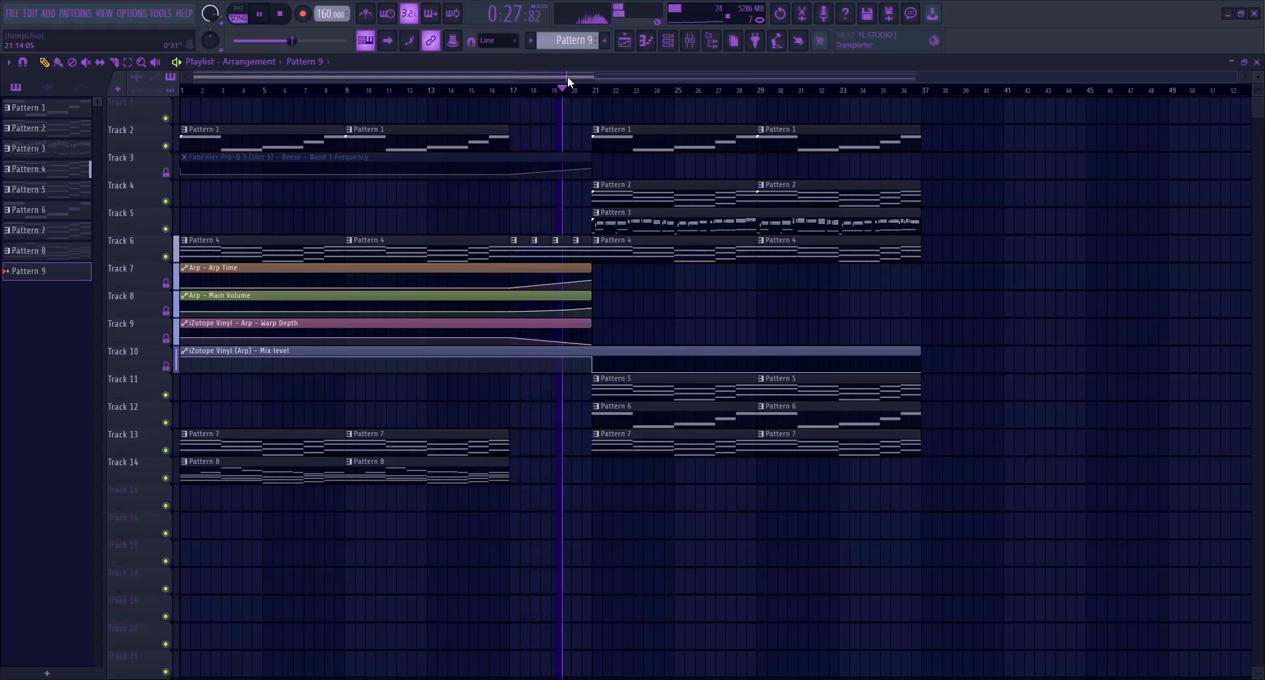
key(space)
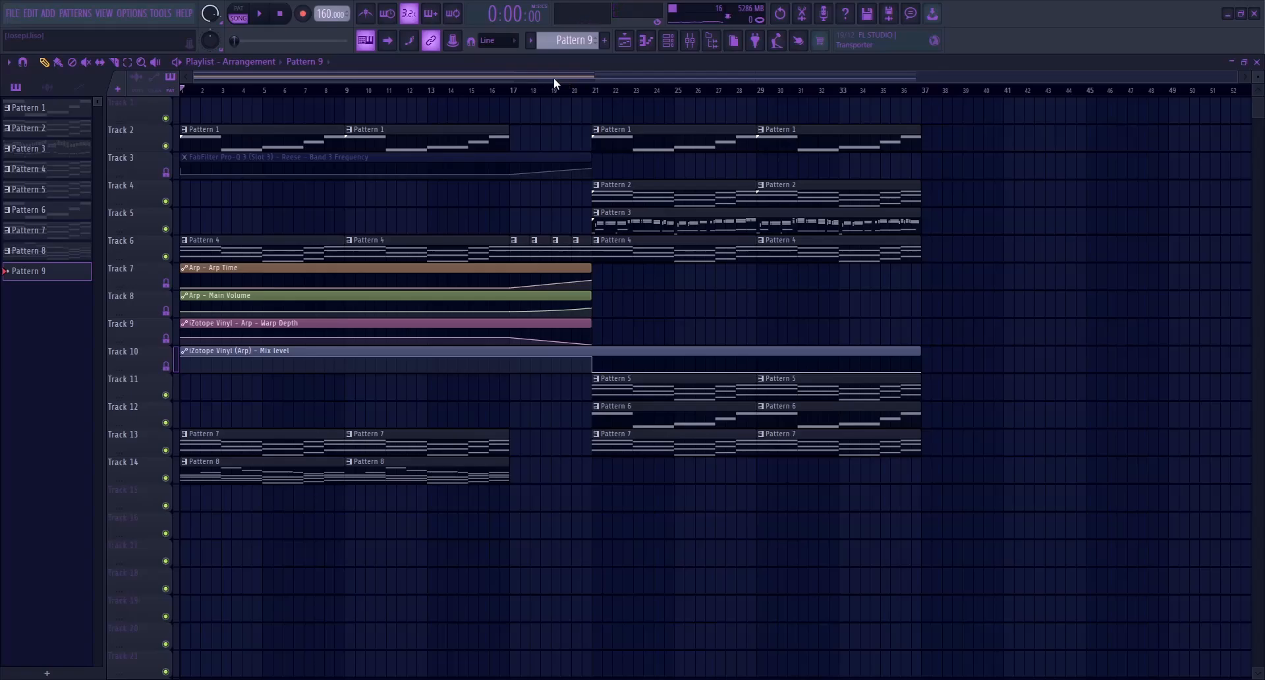
Add a Piano V3 instrument channel and select the Pattern 3 clips on Track 5
click(667, 40)
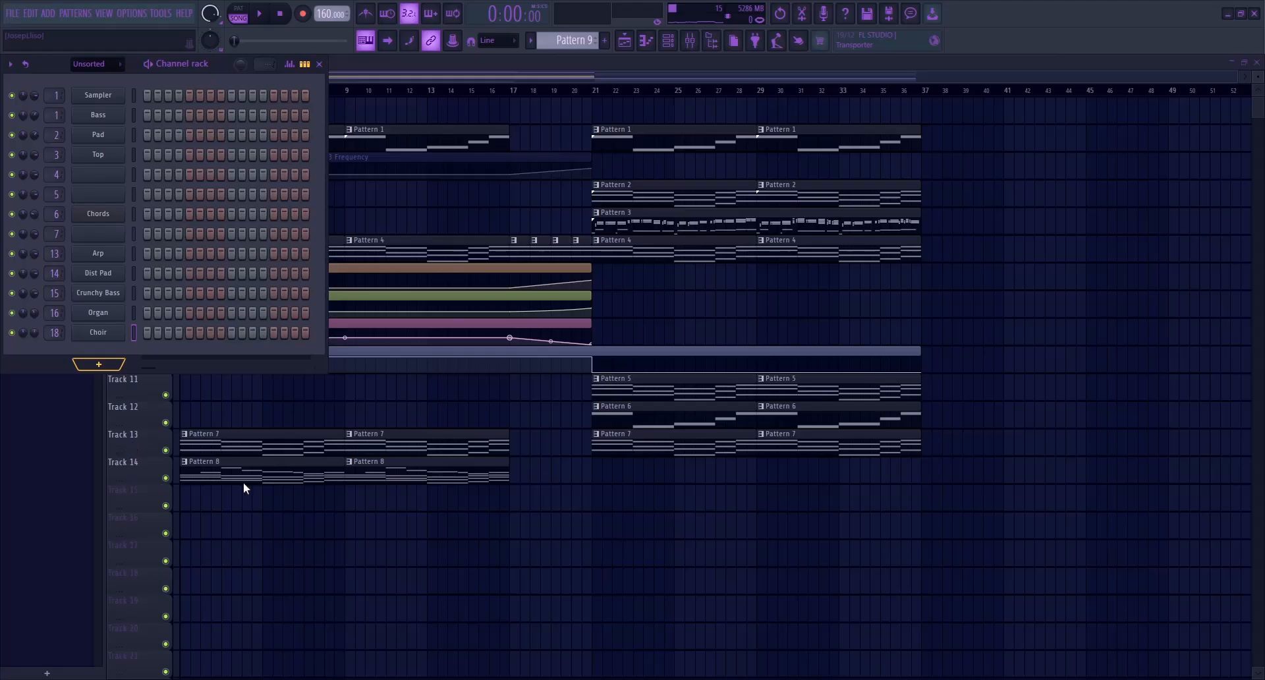
click(263, 609)
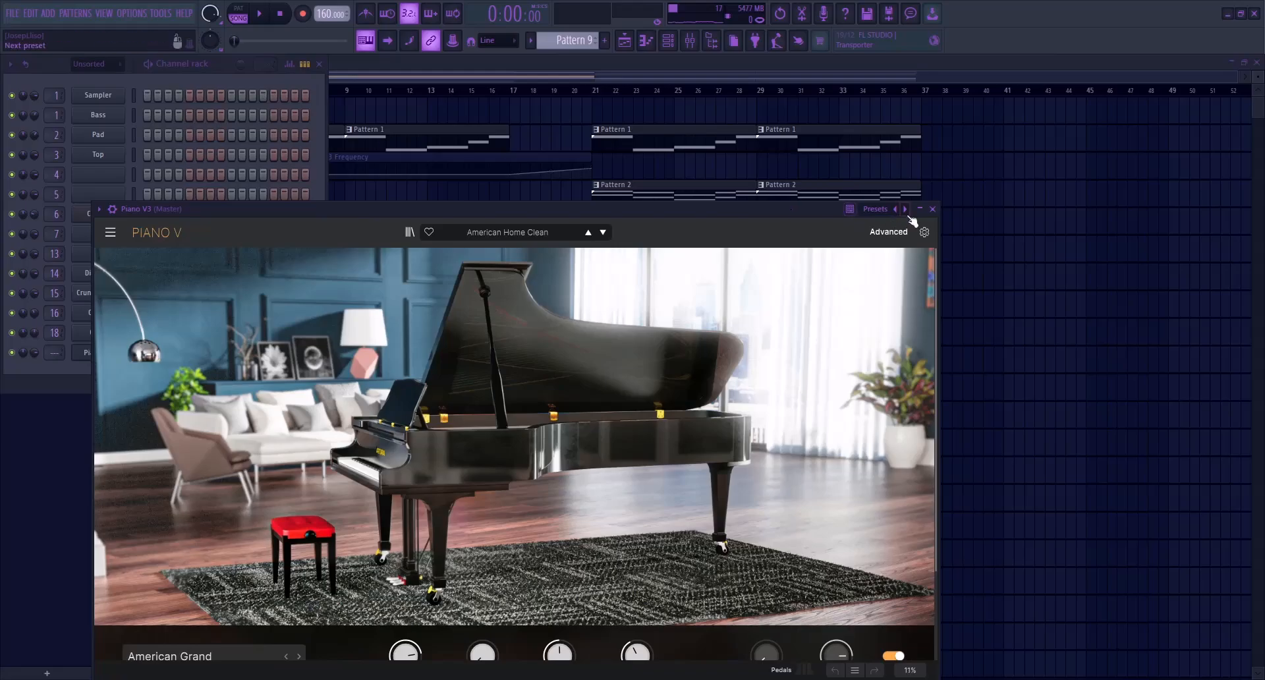
click(930, 220)
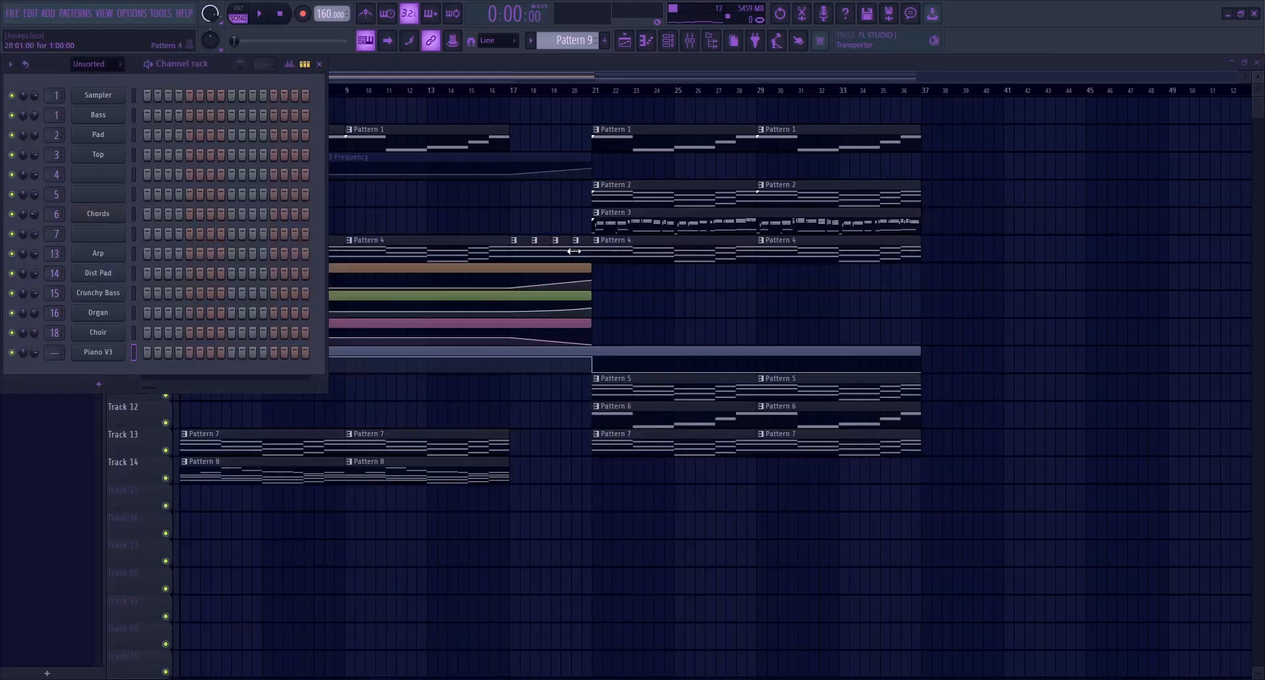
drag(618, 223, 645, 228)
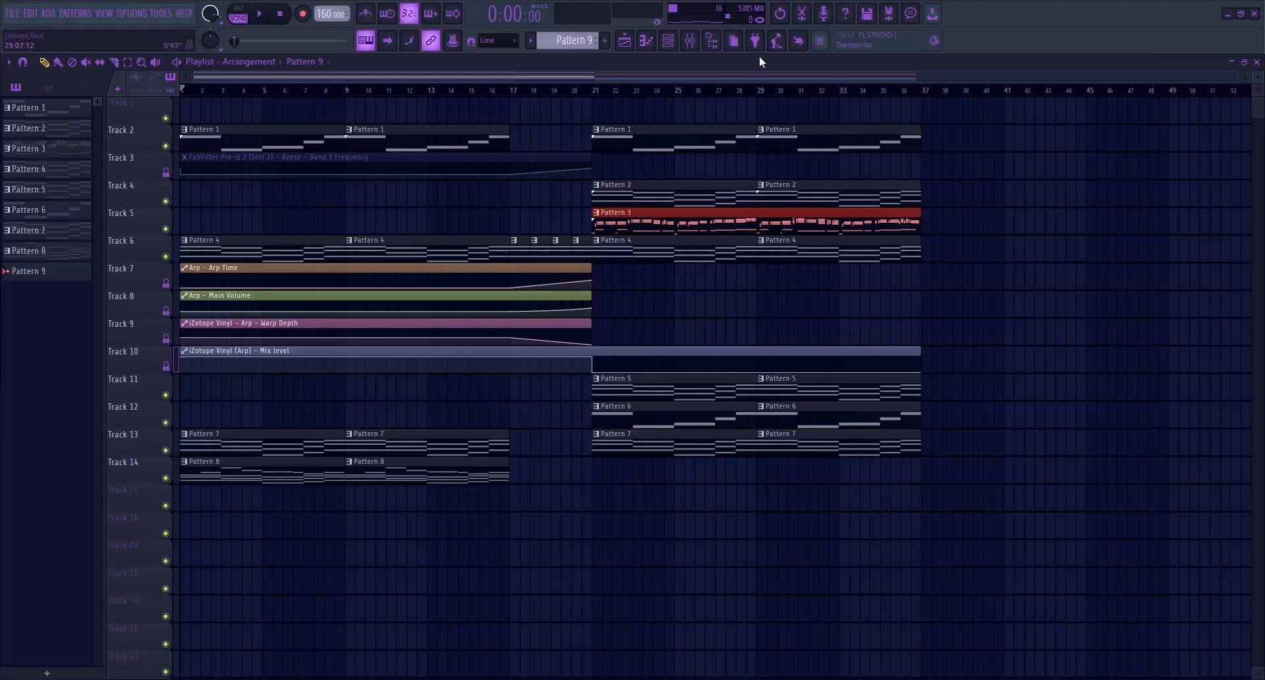
Load the Black Forest preset into the Piano V3 instrument
click(668, 41)
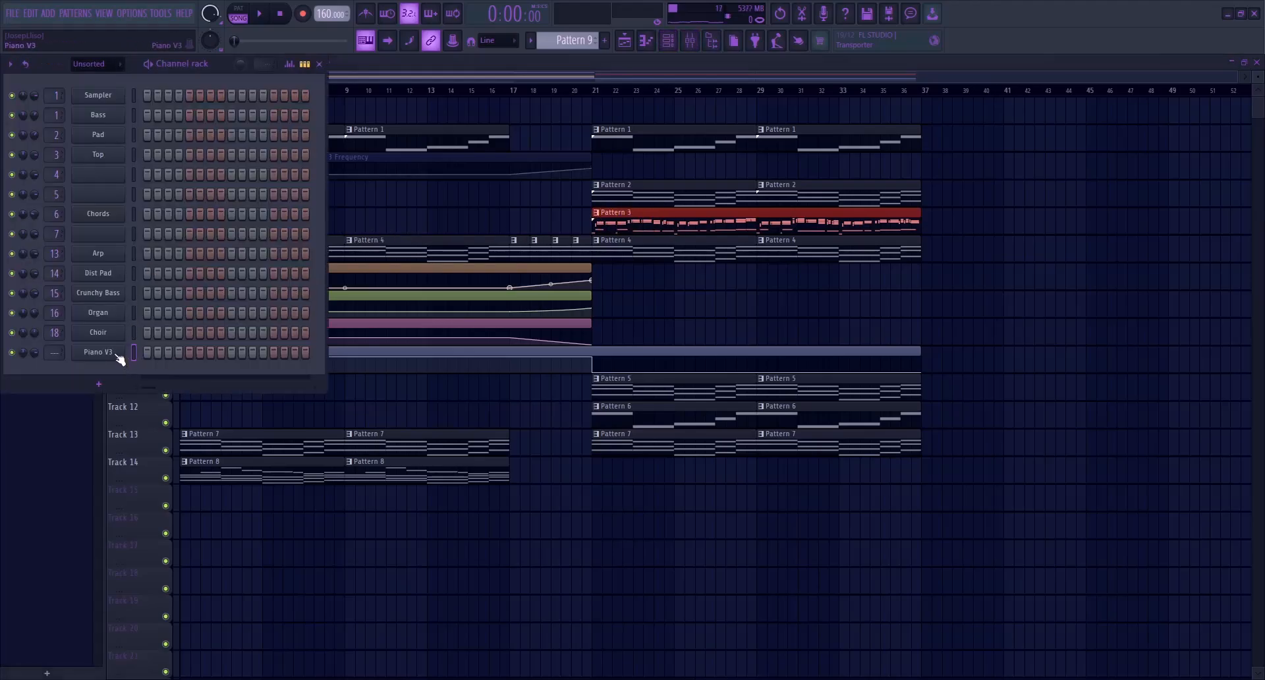
click(116, 355)
drag(481, 207, 540, 124)
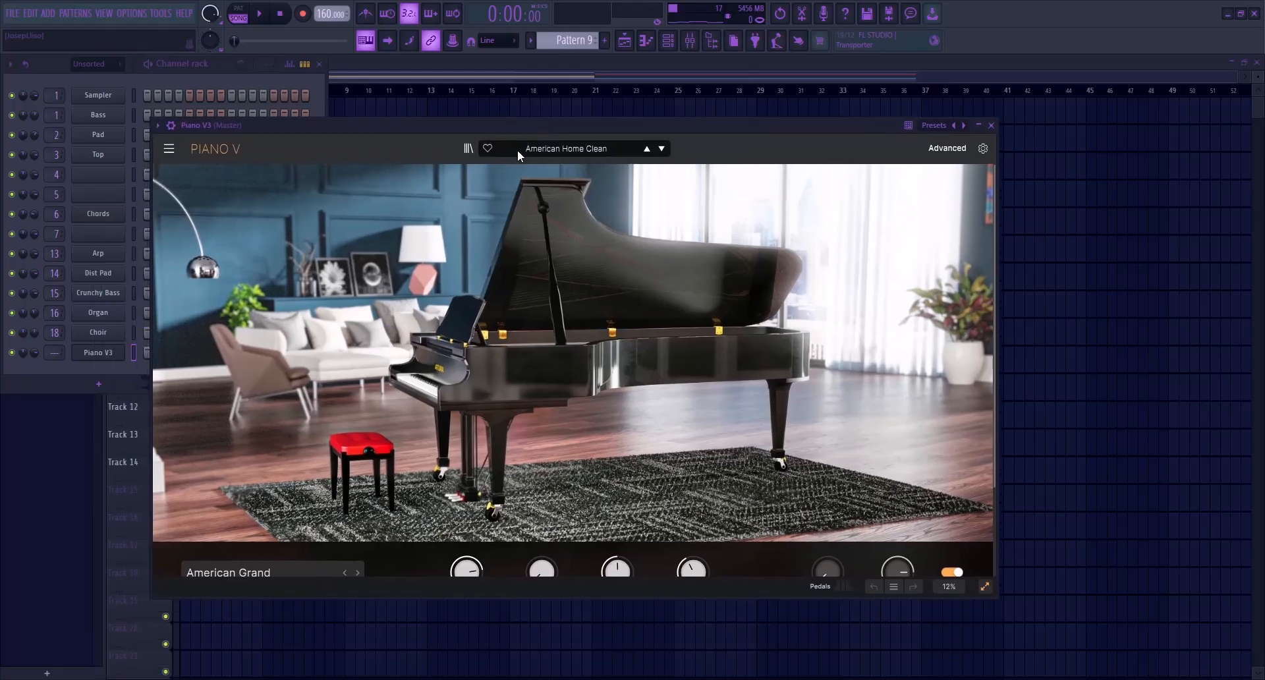
click(477, 148)
scroll(374, 412, down, 1)
scroll(374, 412, down, 1)
double_click(367, 396)
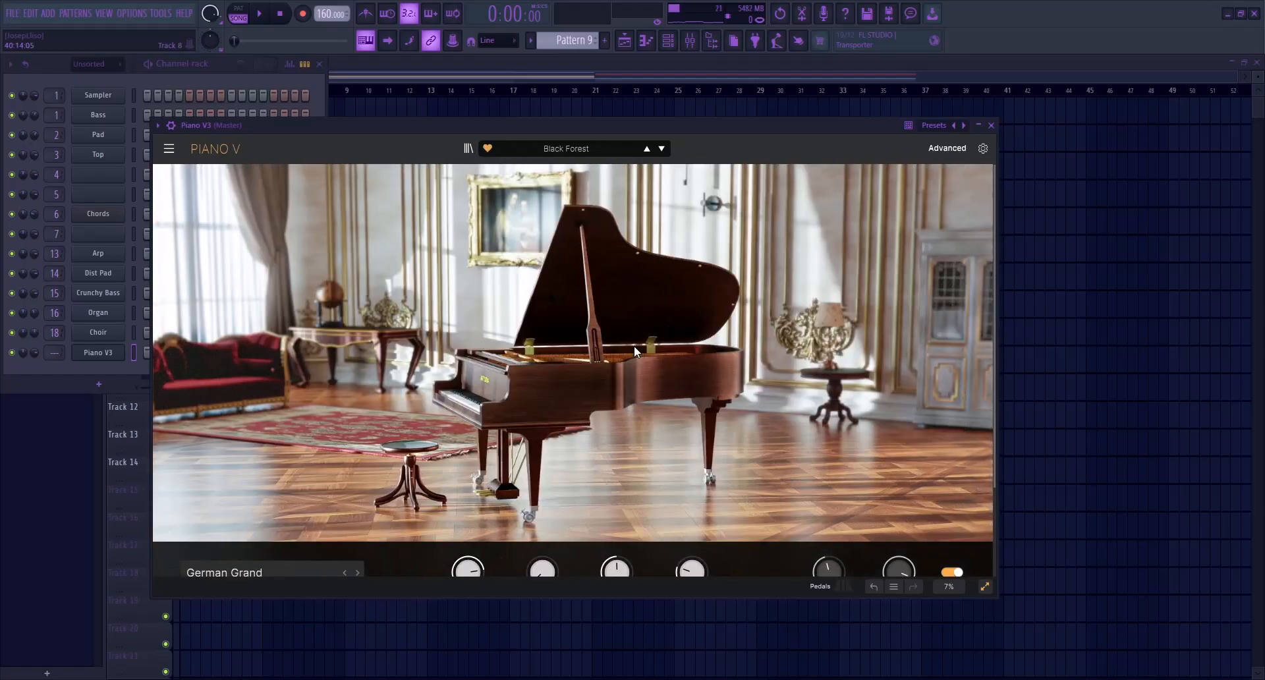
drag(544, 122, 605, 109)
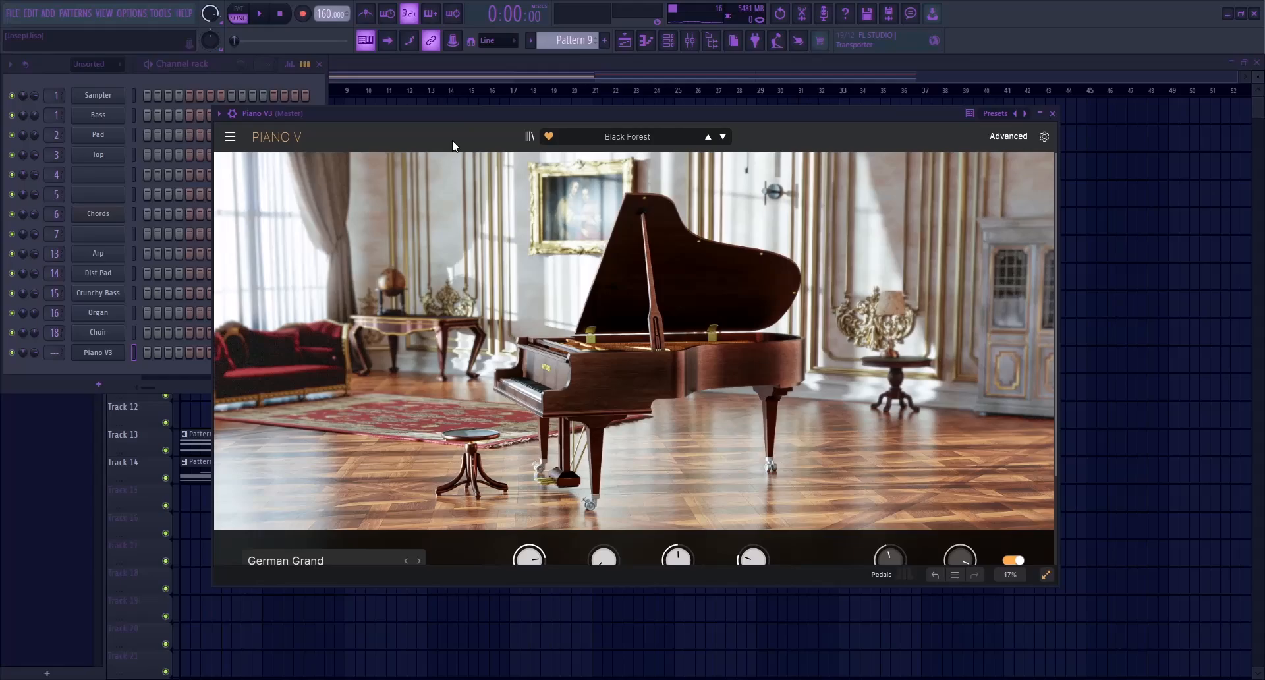
key(n)
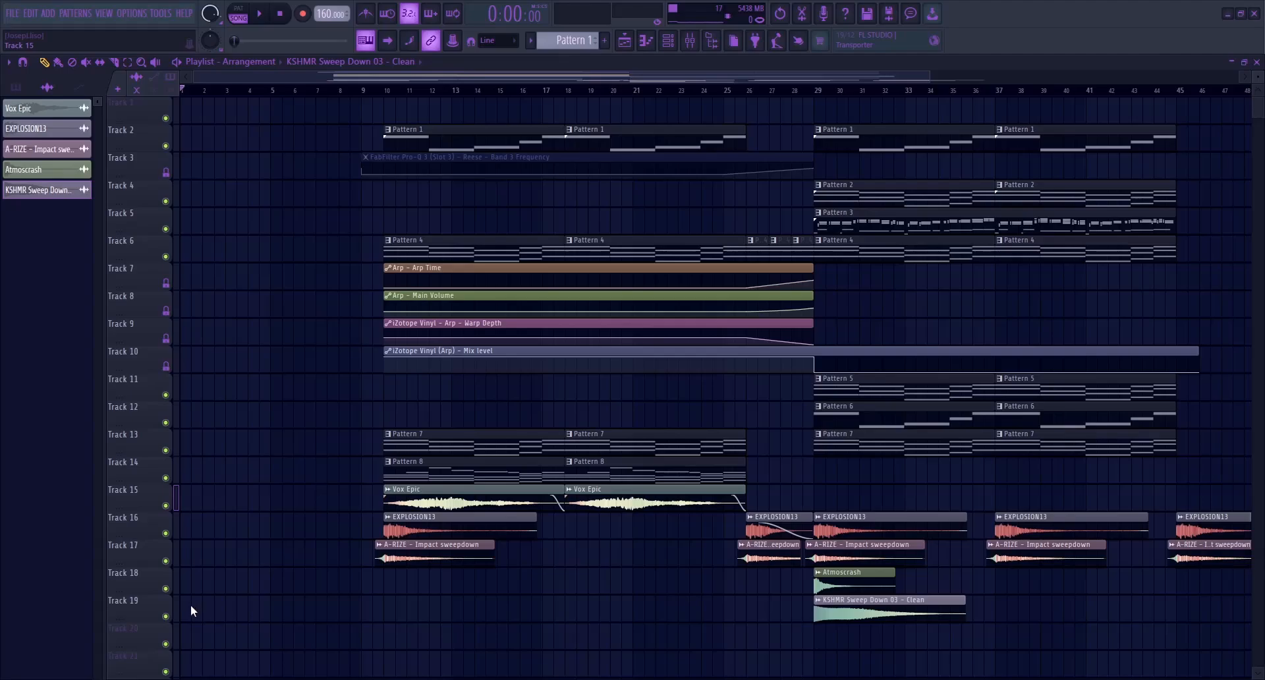
Shift the Vox Epic, explosion and impact audio clips down one track and place Pattern 9 on Track 15 at bar 10
drag(363, 518, 388, 498)
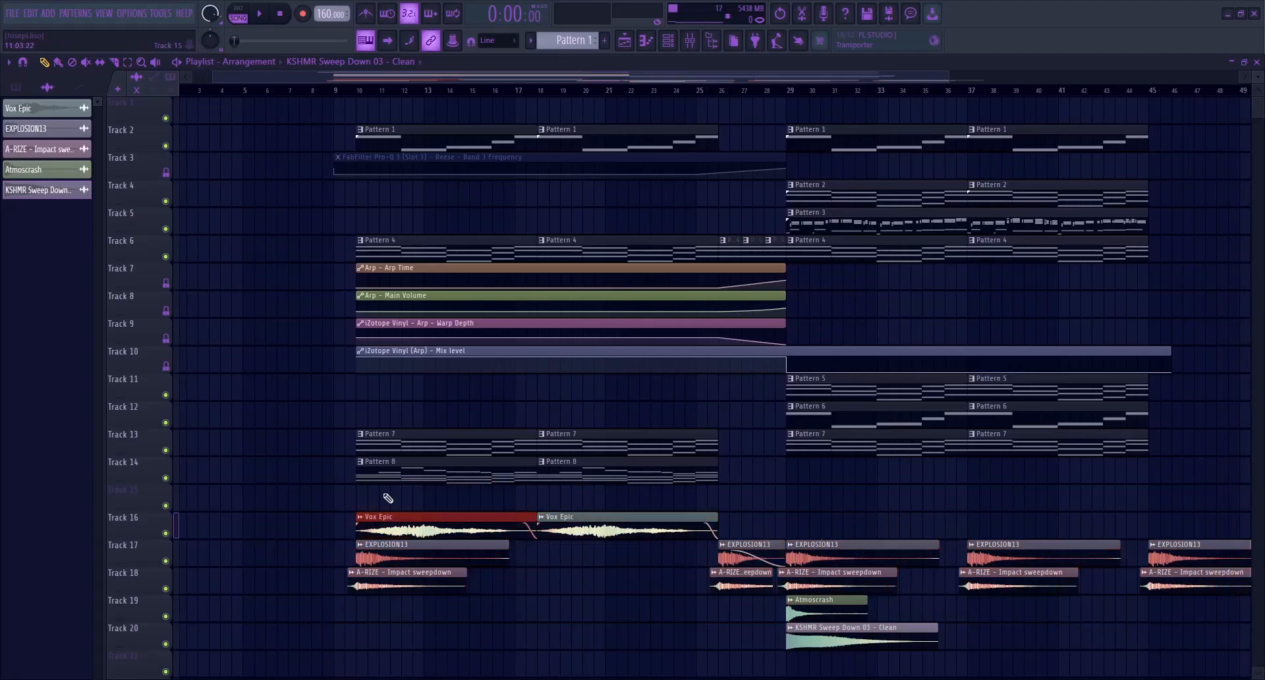
click(16, 87)
click(47, 271)
click(364, 497)
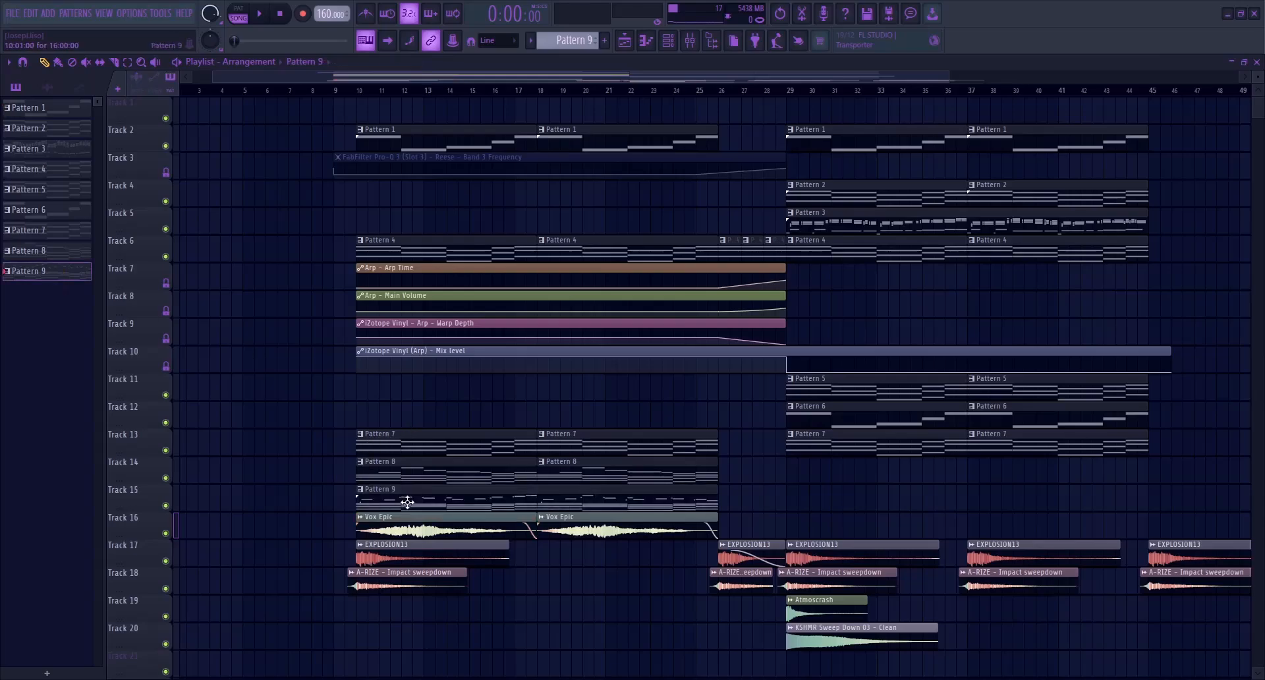
Open Pattern 9's Piano notes in the piano roll, check a short grace note before bar 4, and play the pattern
double_click(396, 503)
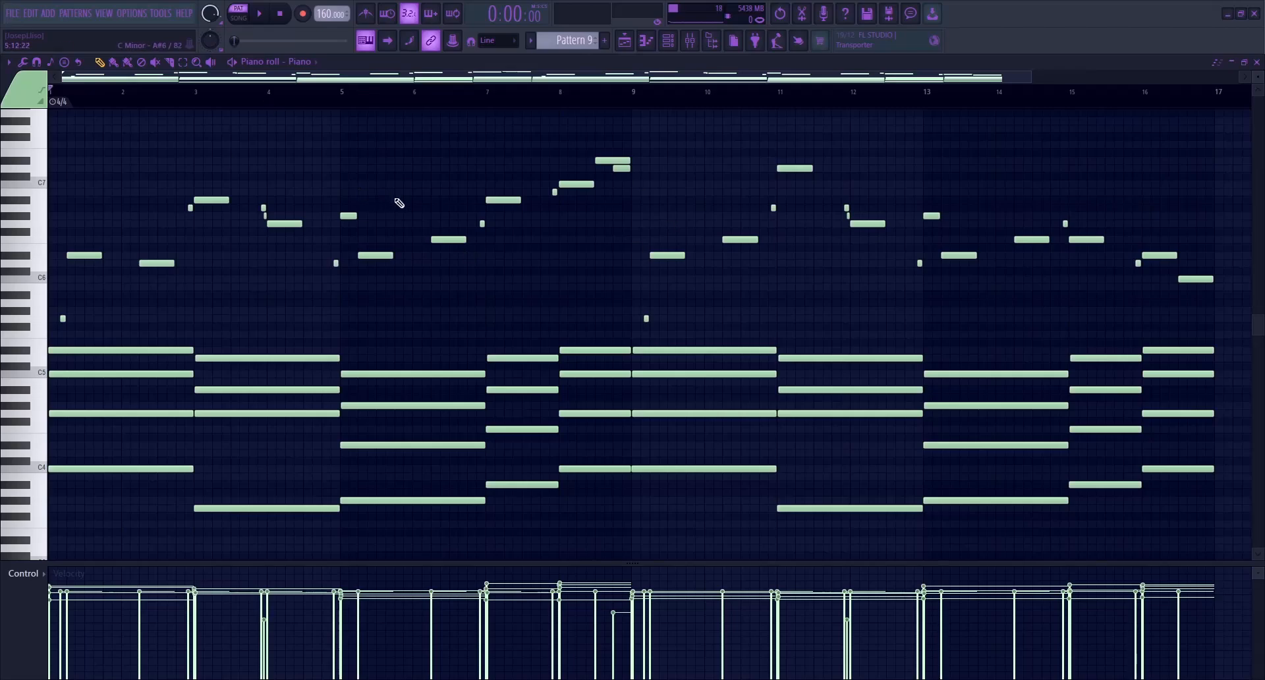
click(262, 216)
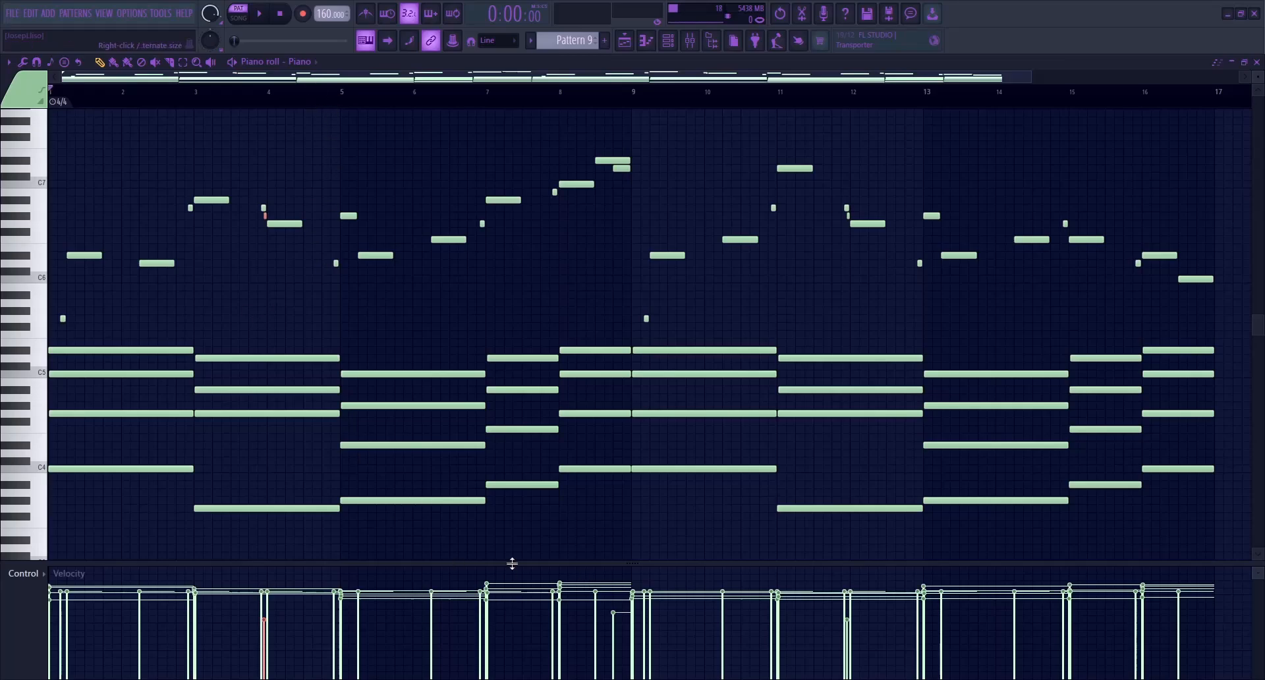
key(space)
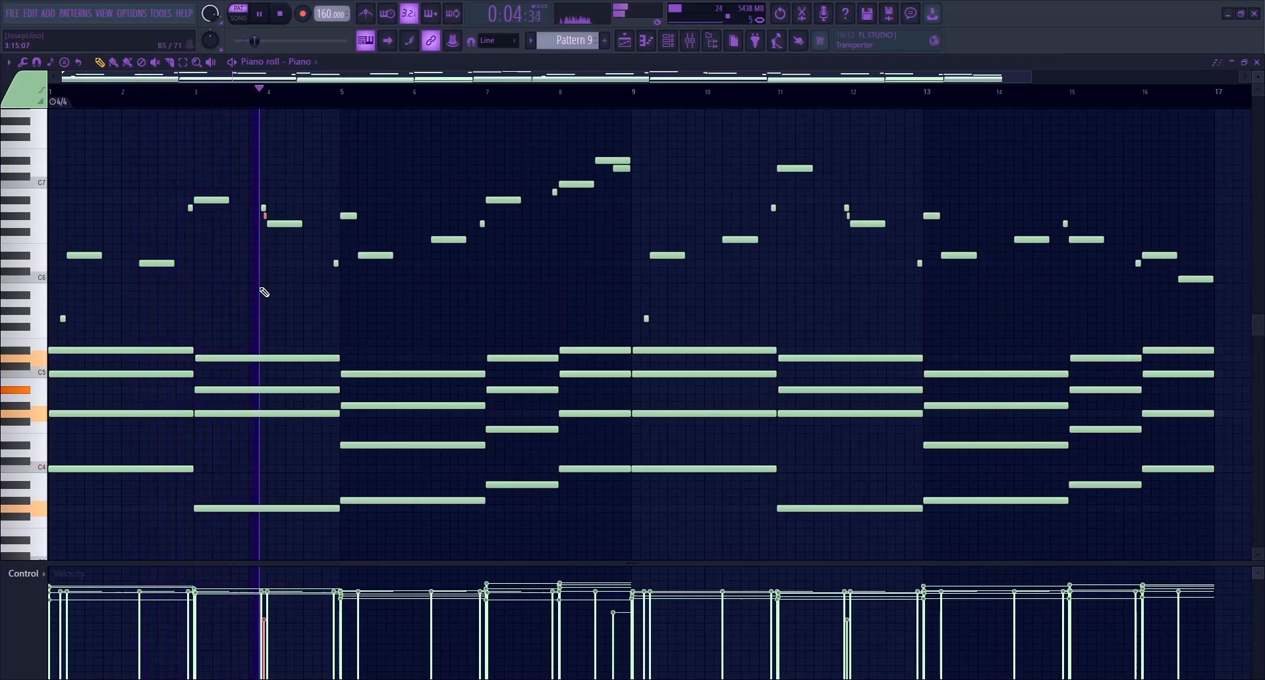
Check the FabFilter Pro-Q 4 on the Piano mixer track and send that track to the Reverb on insert 17 at 48%
click(697, 45)
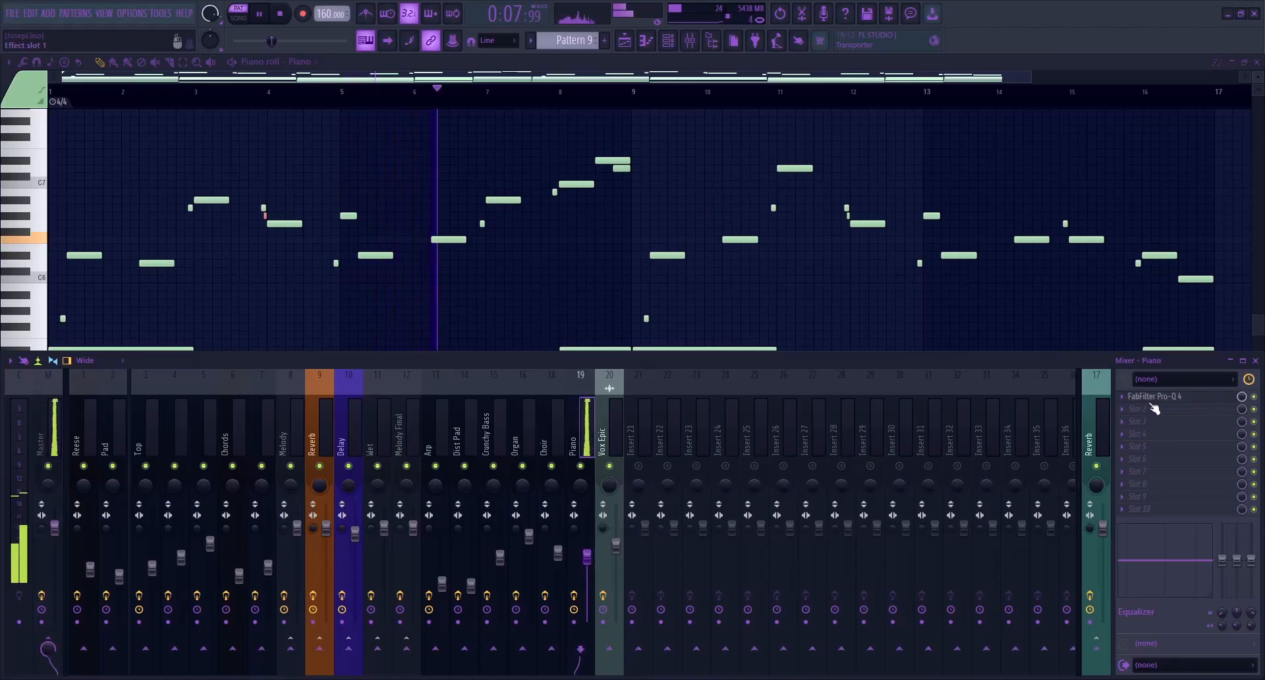
click(1185, 400)
click(1185, 400)
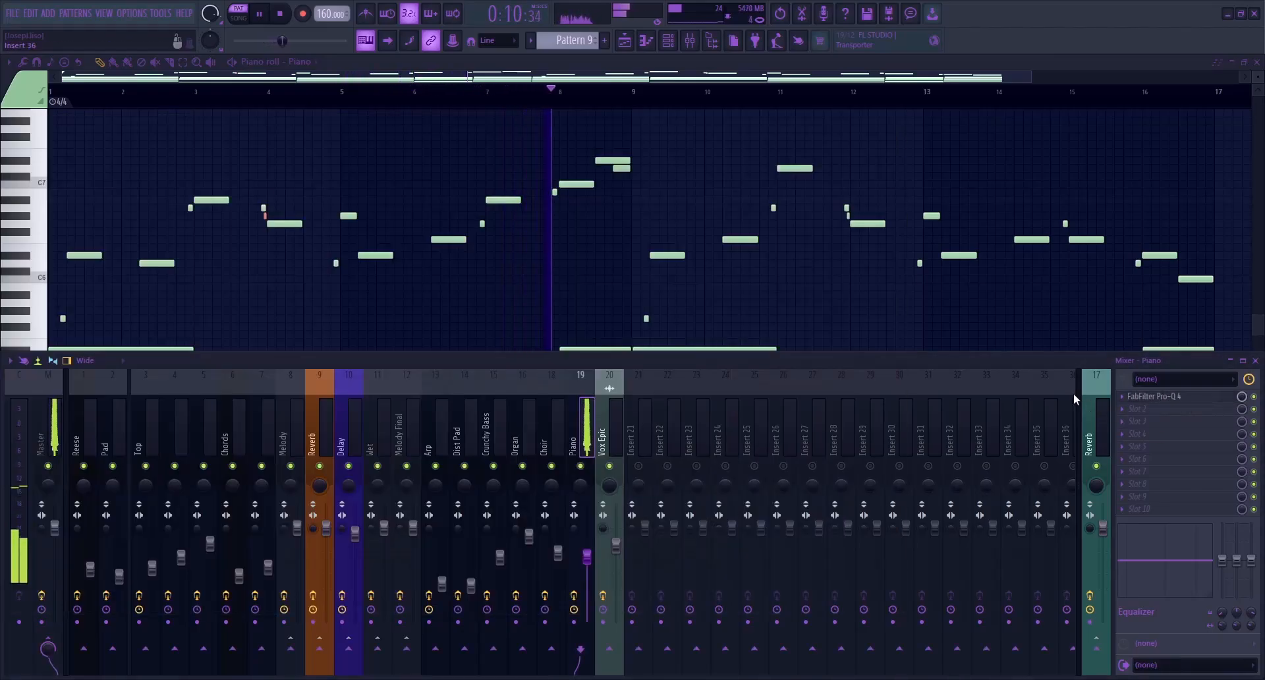
click(1097, 654)
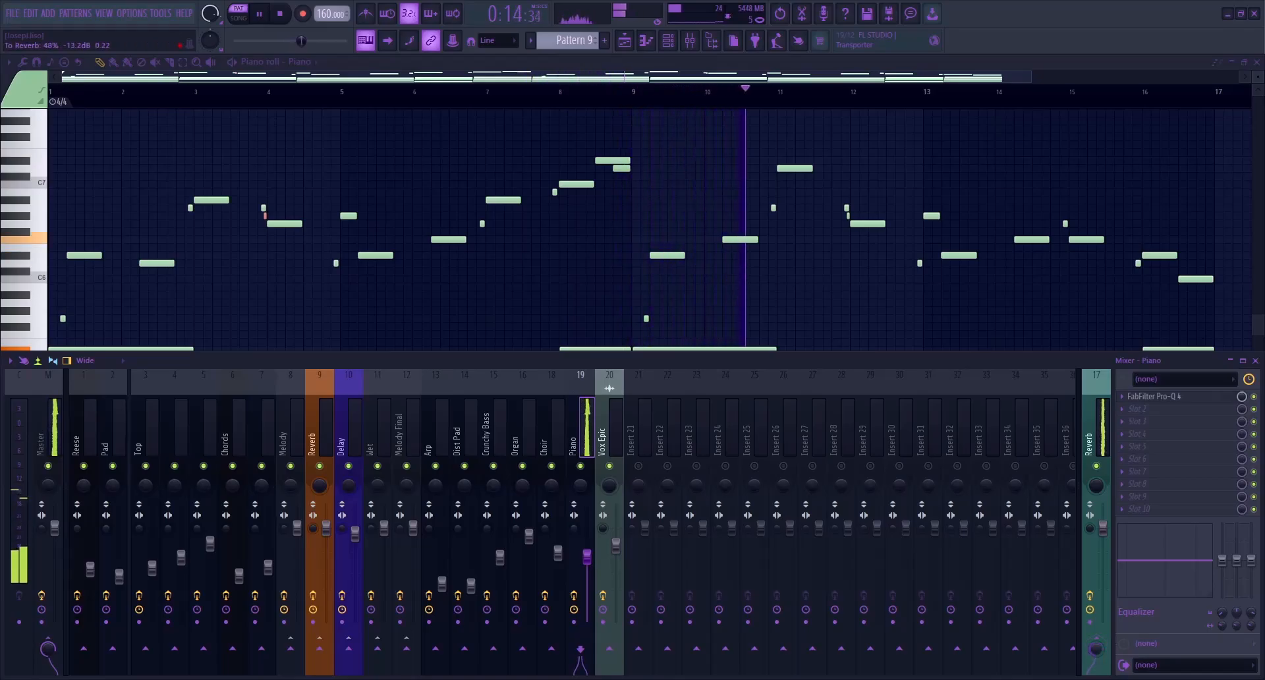
key(F5)
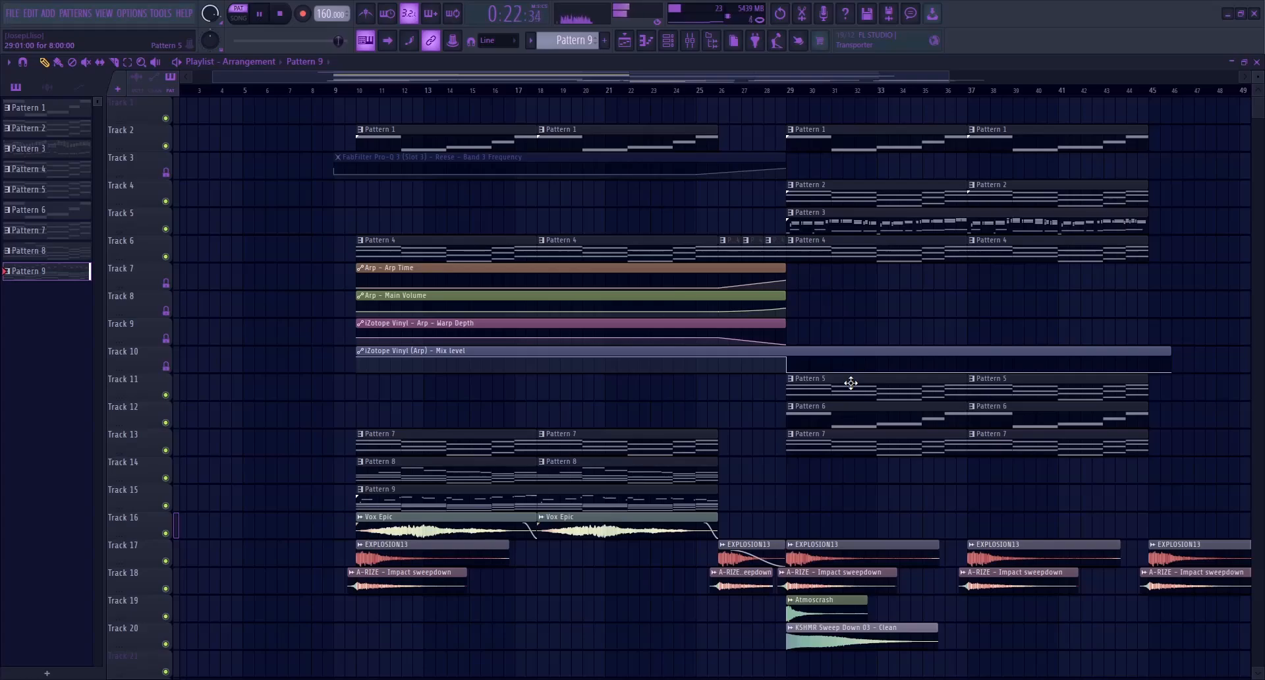
Solo Track 16 in the playlist and play the Vox Epic clip from bar 10
key(space)
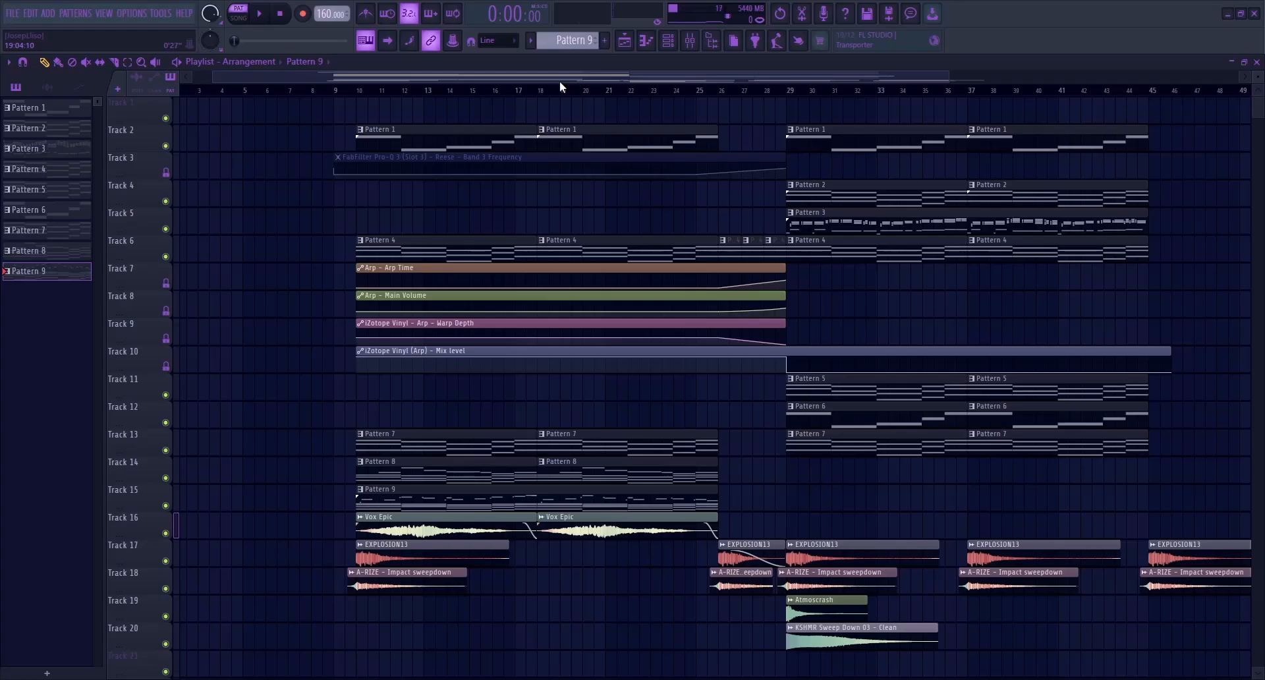
right_click(166, 534)
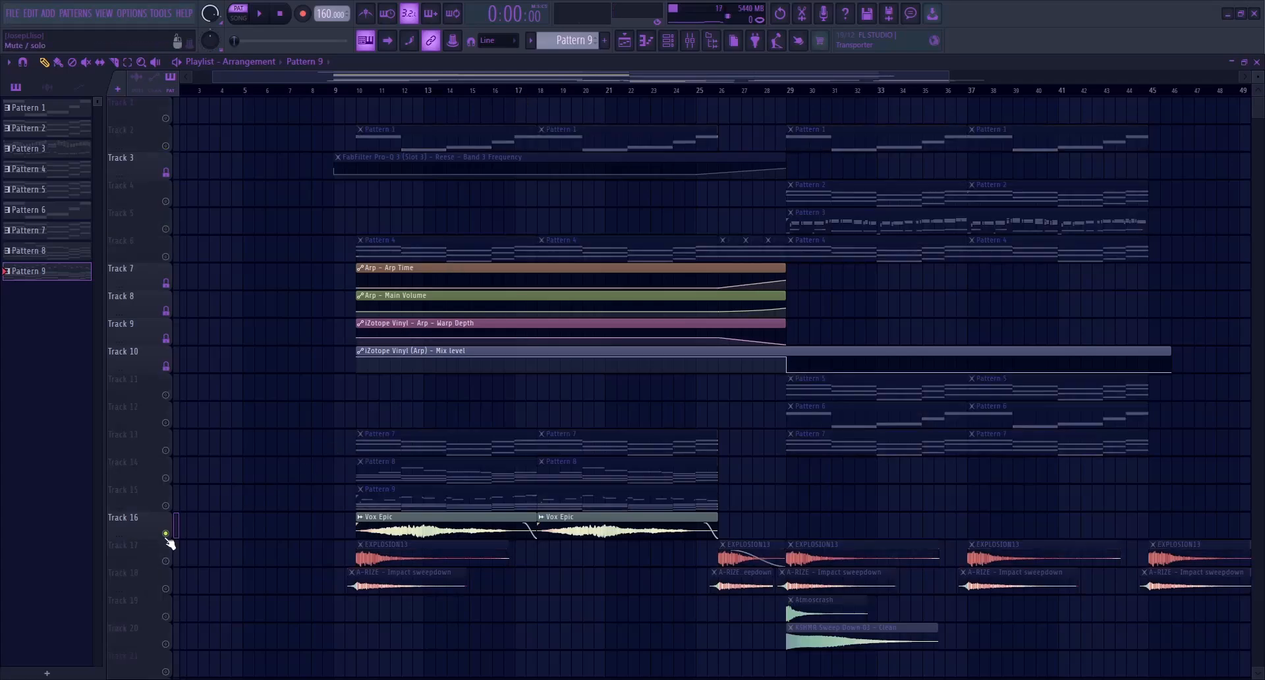
click(358, 92)
key(space)
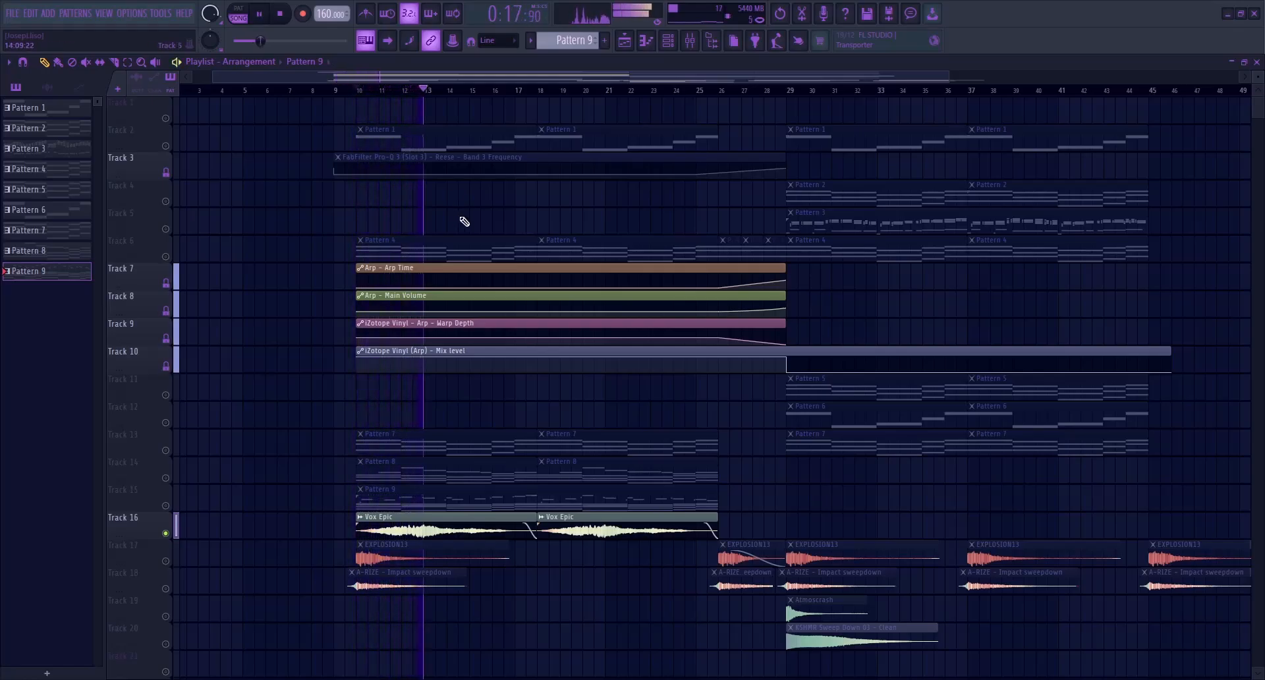
key(space)
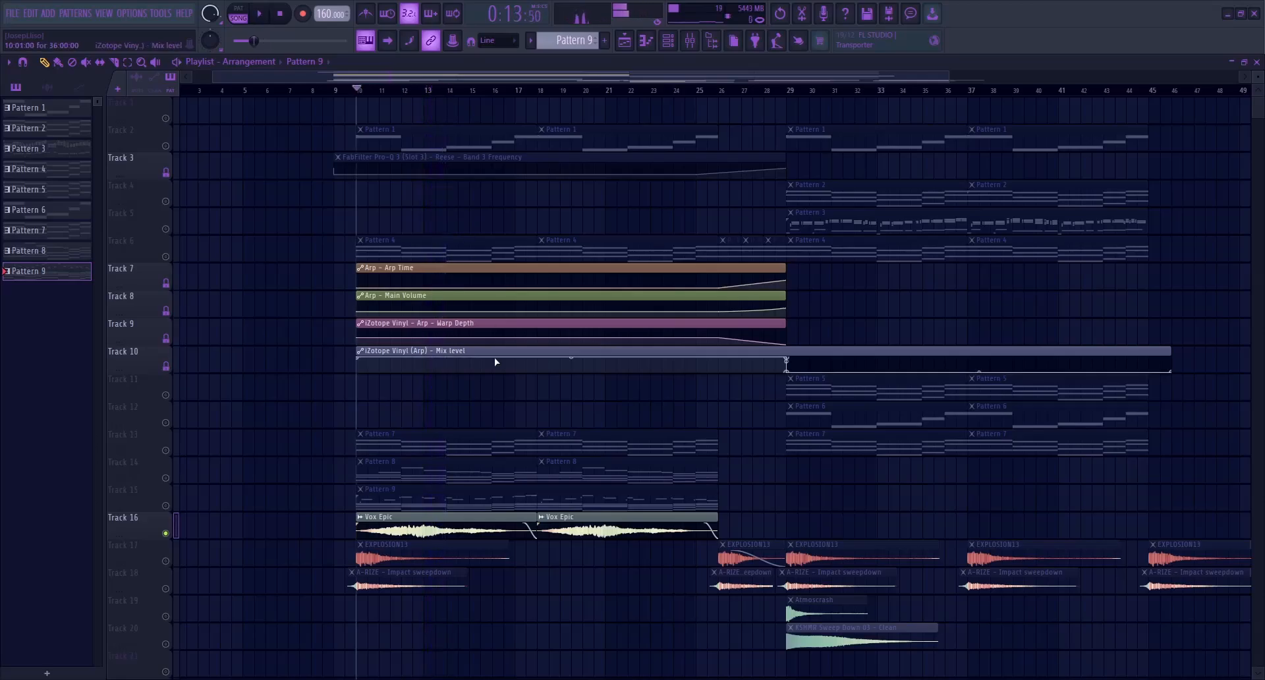
Check the FabFilter Pro-Q 4 on the Vox Epic mixer track, then unsolo Track 16
double_click(446, 527)
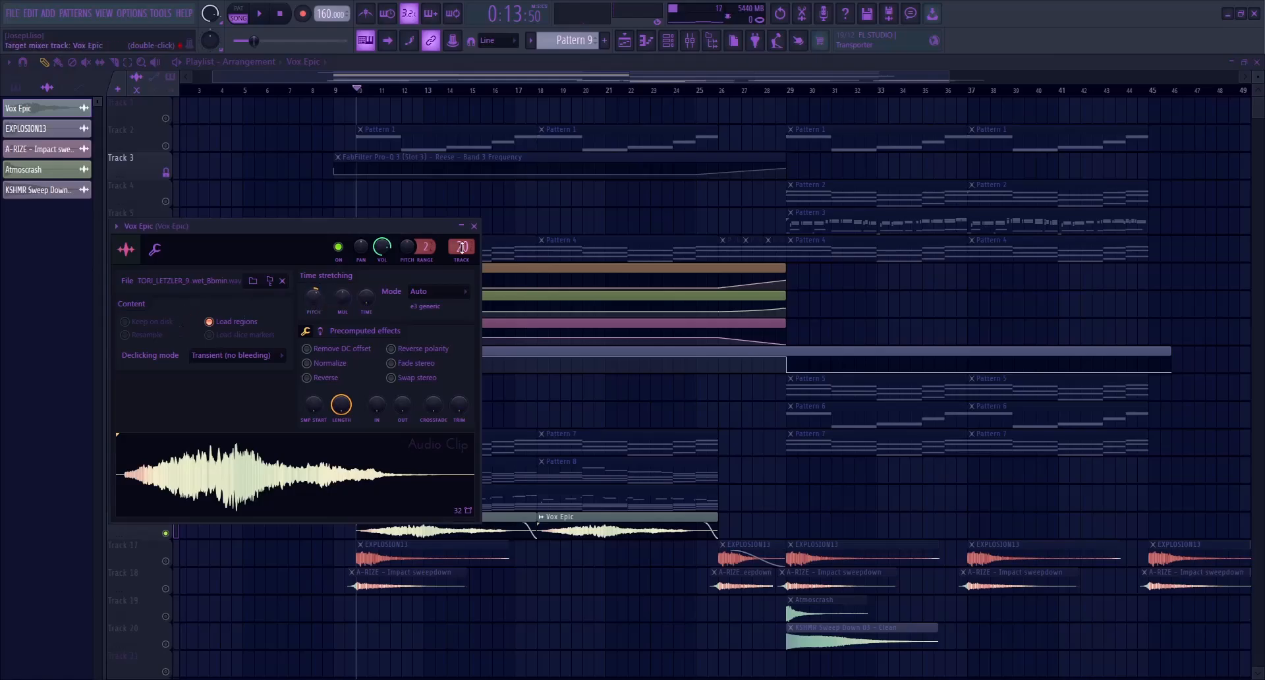
click(690, 41)
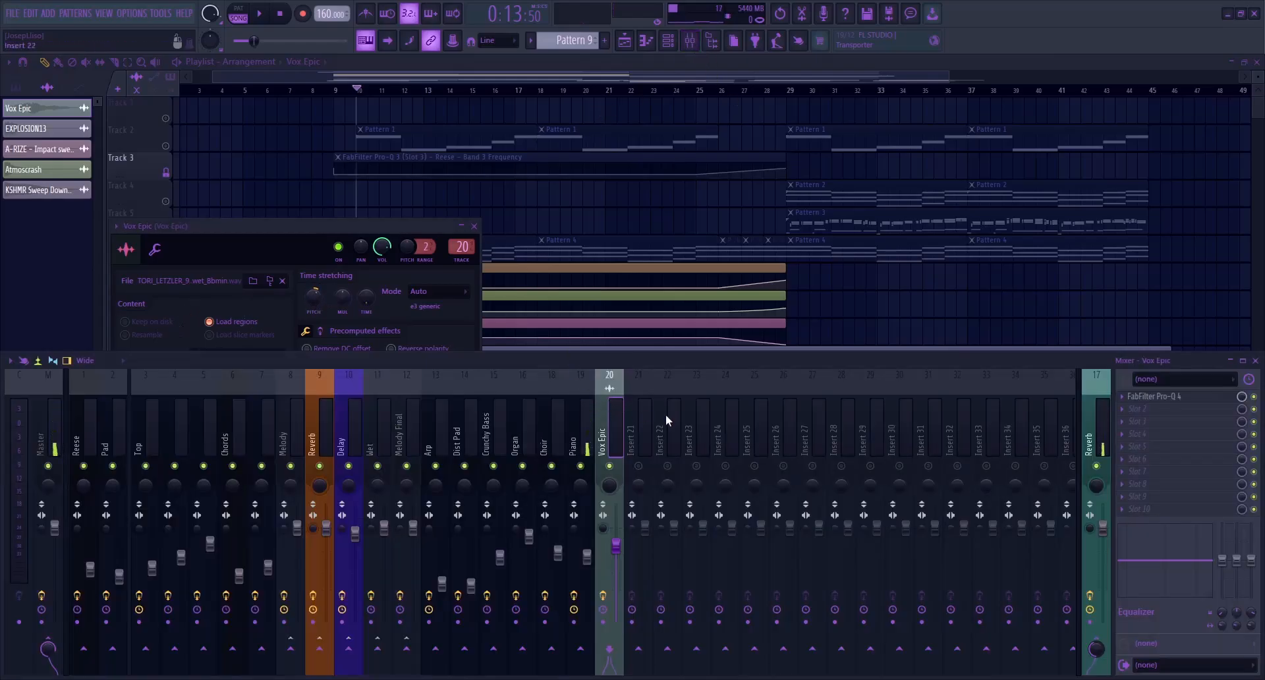
click(1163, 398)
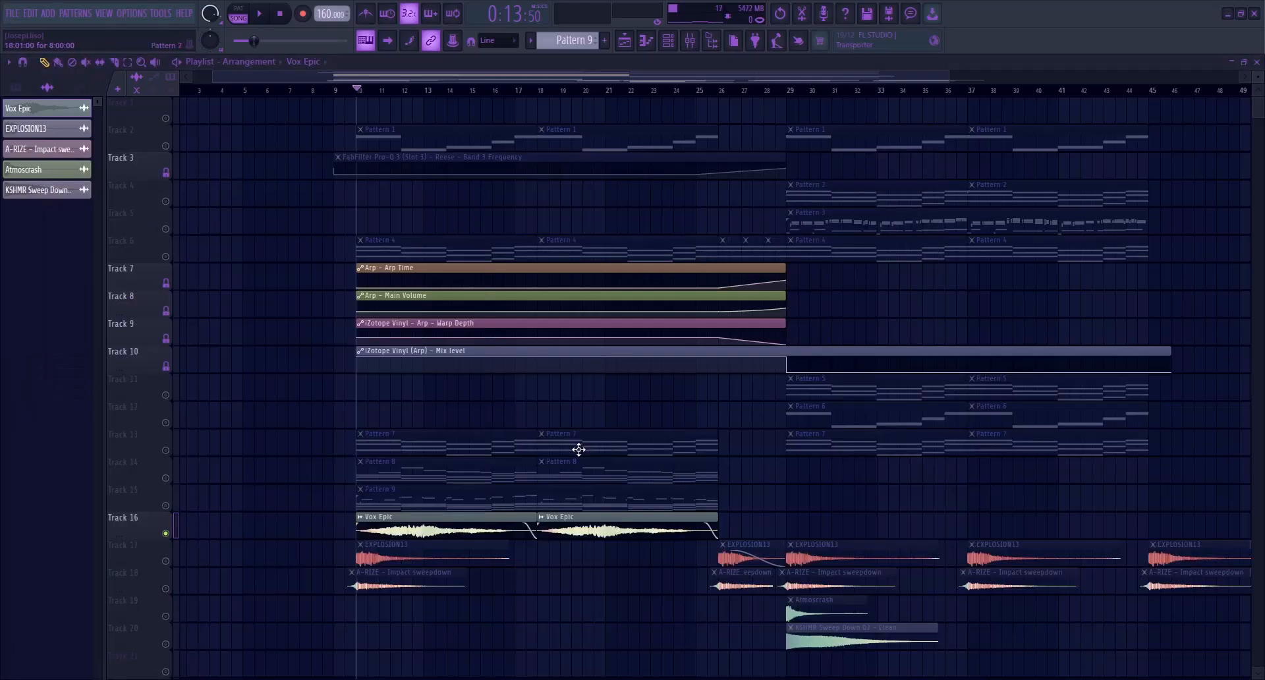
right_click(167, 534)
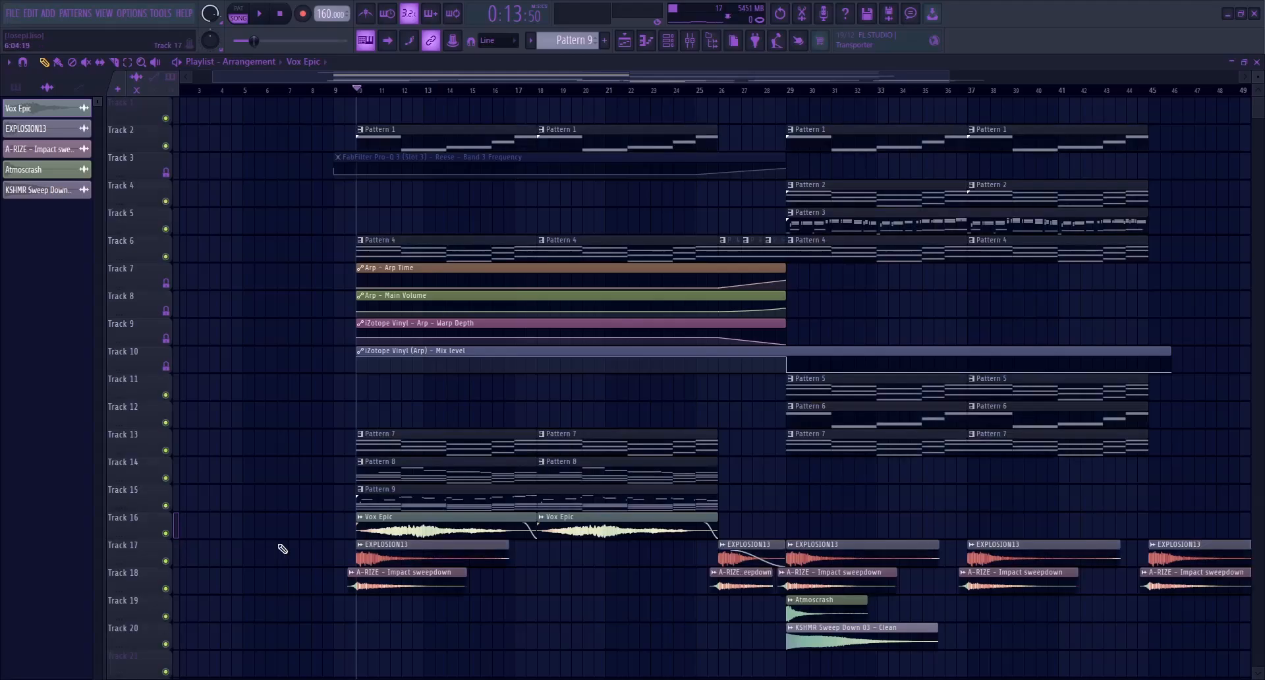
Assign the EXPLOSION13, A-RIZE Impact sweepdown, Atmoscrash and KSHMR Sweep Down 03 audio clips to mixer tracks 21 to 24
scroll(395, 527, down, 3)
drag(263, 482, 239, 474)
click(15, 87)
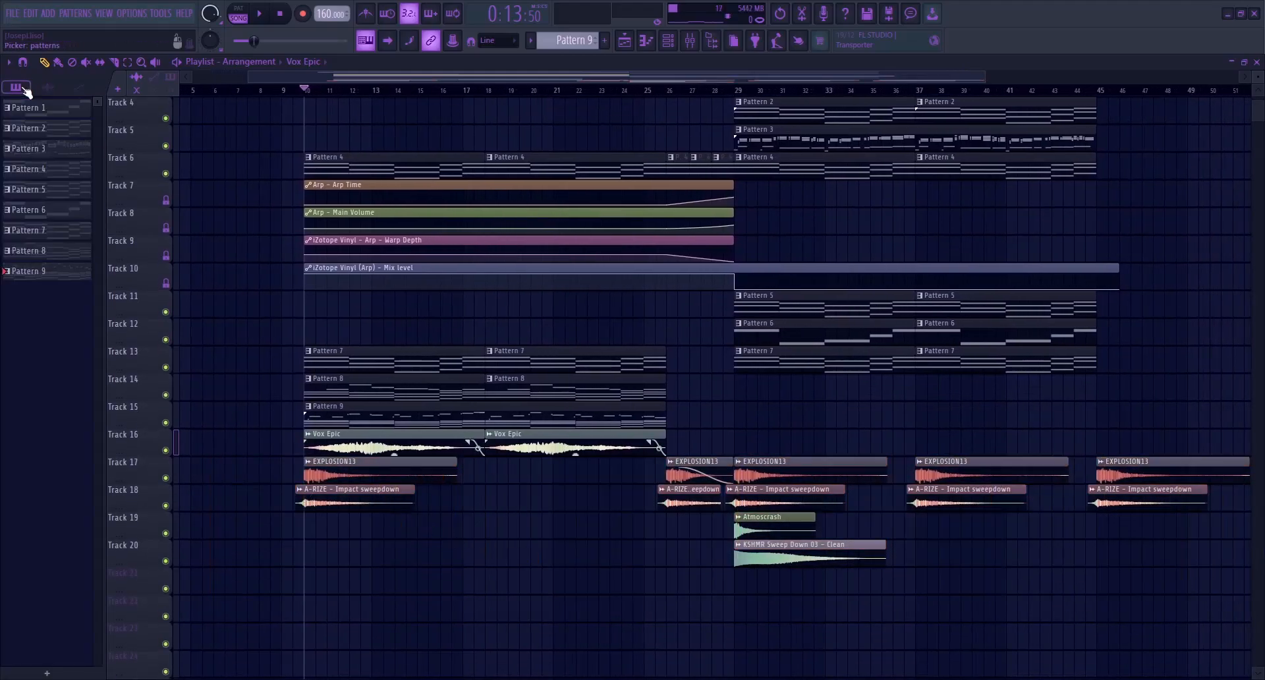
click(47, 87)
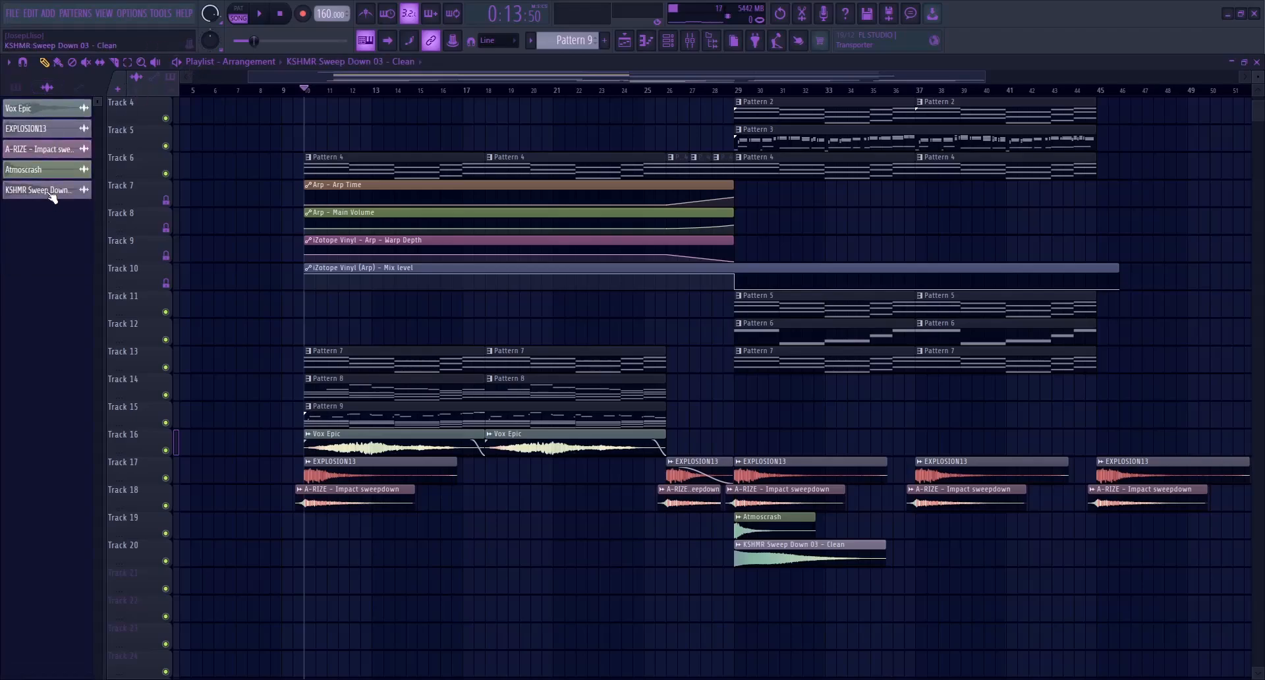
click(690, 41)
drag(634, 438, 761, 425)
key(ctrl+l)
Mute the A-RIZE, Atmoscrash and KSHMR Sweep Down mixer tracks, leaving EXPLOSION13 on
click(661, 442)
click(645, 450)
right_click(643, 463)
right_click(640, 465)
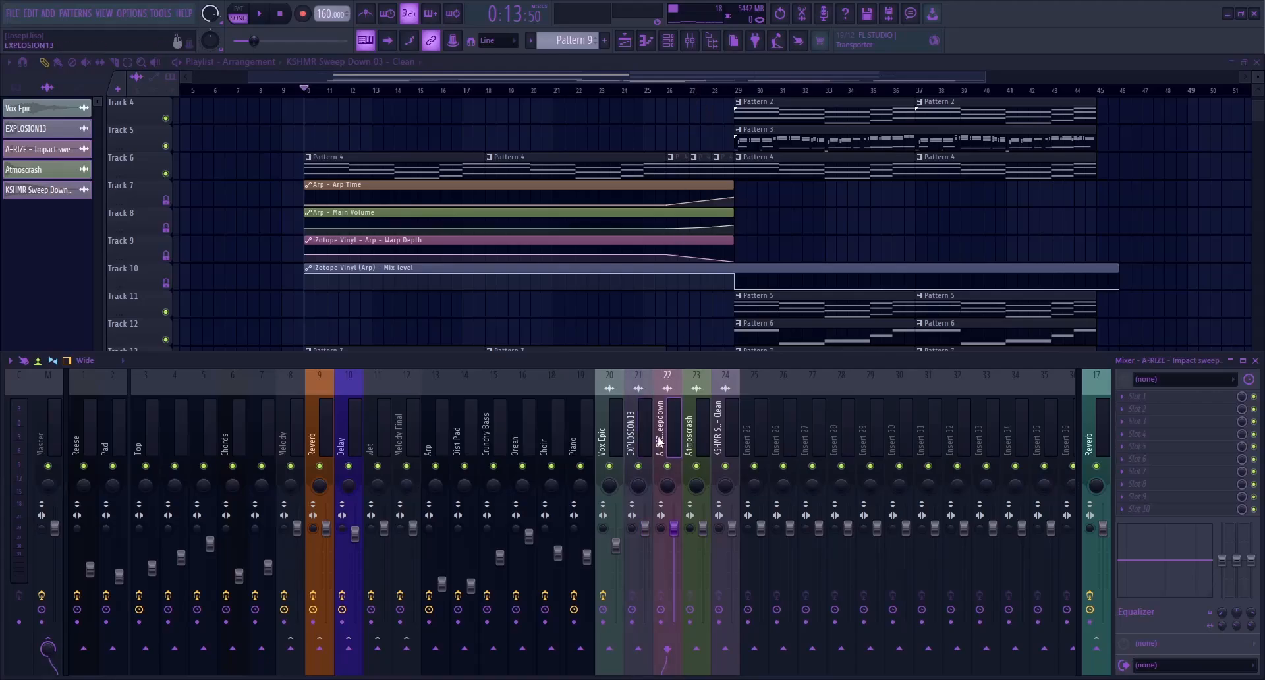
click(668, 466)
click(697, 463)
click(728, 462)
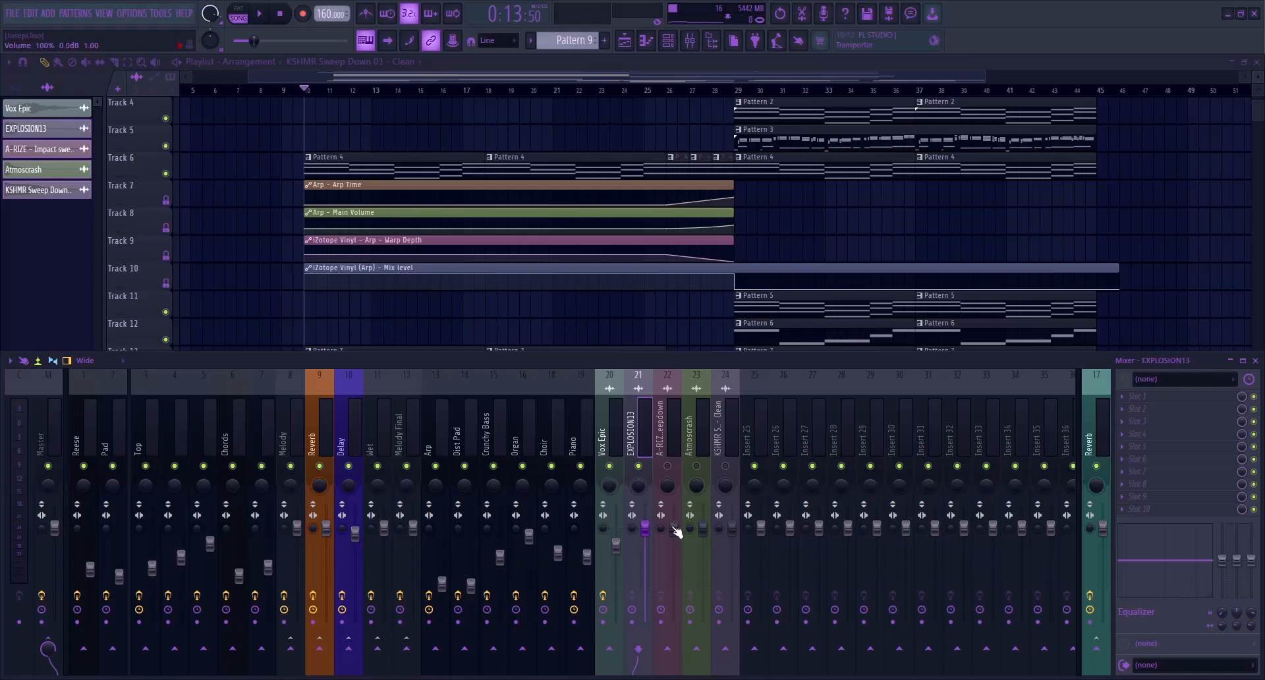
Solo Track 17 in the playlist, play from bar 10 and lower the EXPLOSION13 mixer track's volume to 49% (-12.9 dB)
scroll(261, 210, up, 3)
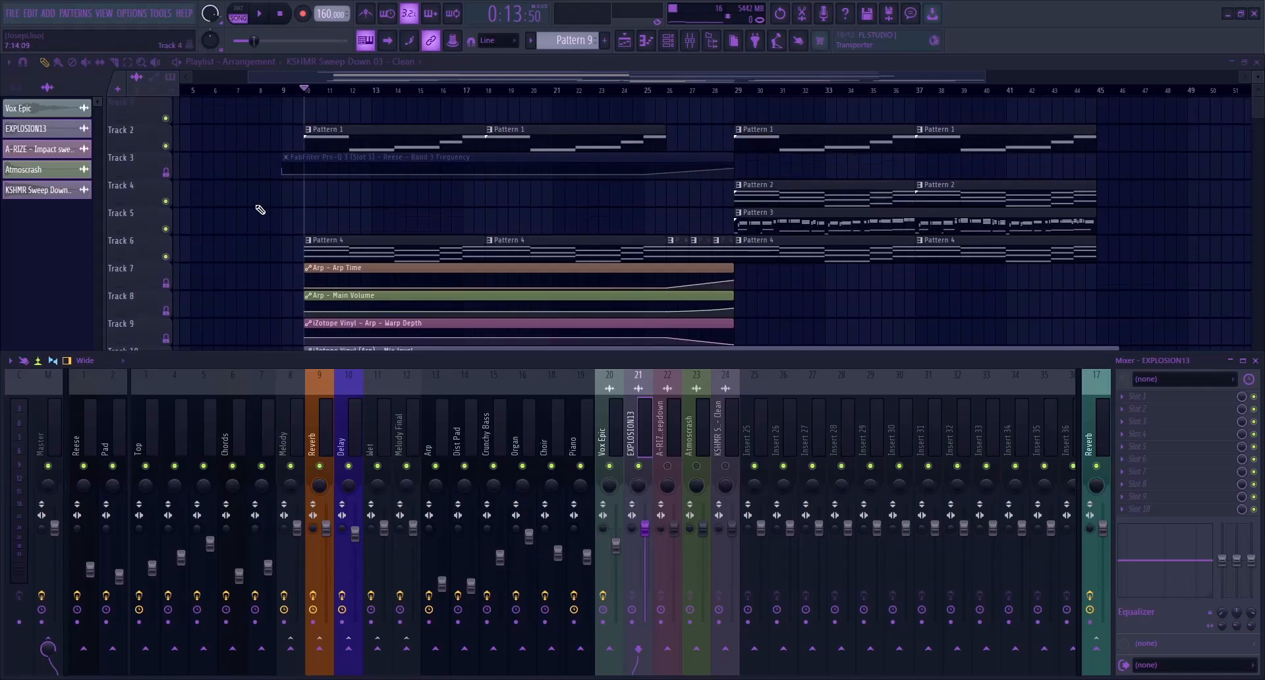
key(F9)
scroll(232, 204, down, 6)
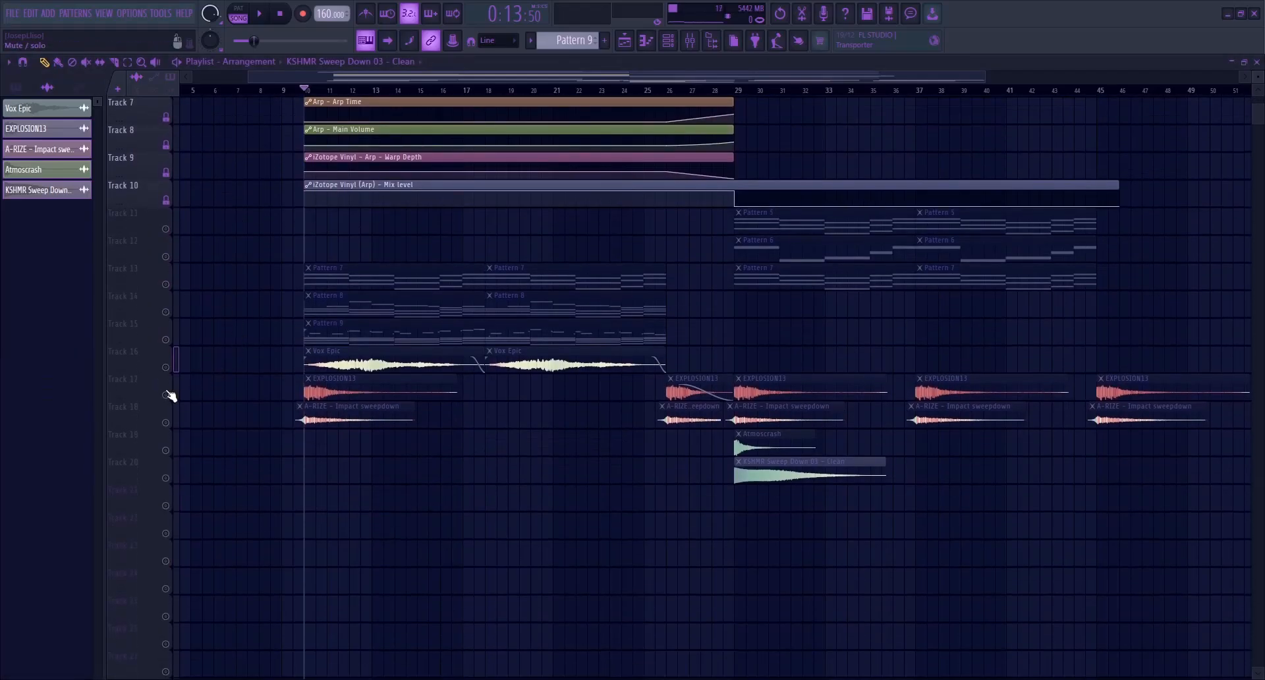
click(167, 394)
scroll(435, 327, up, 3)
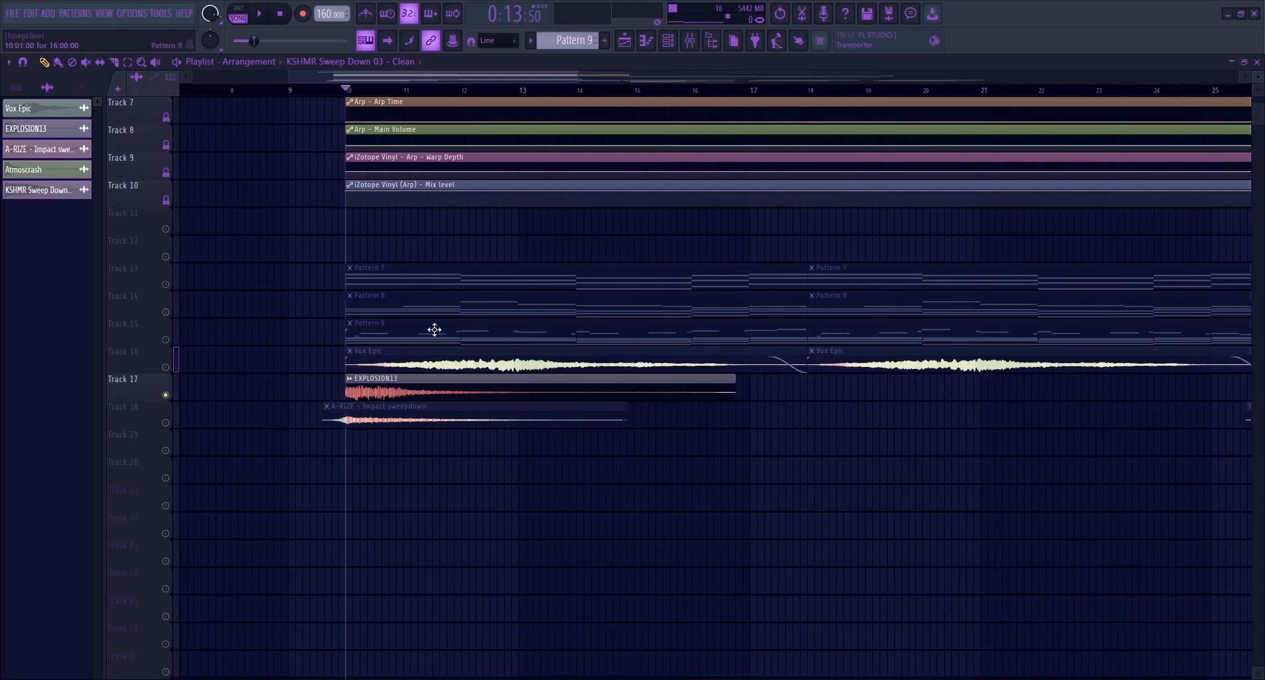
click(699, 42)
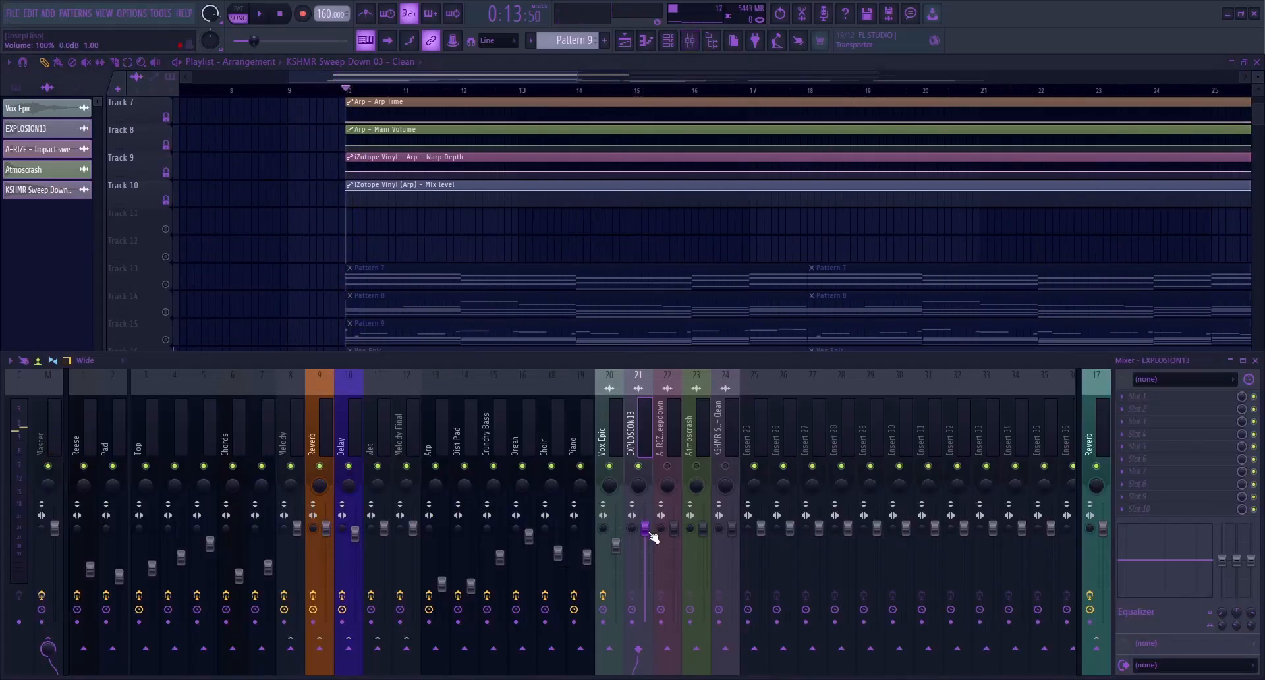
key(space)
key(space)
key(space)
key(space)
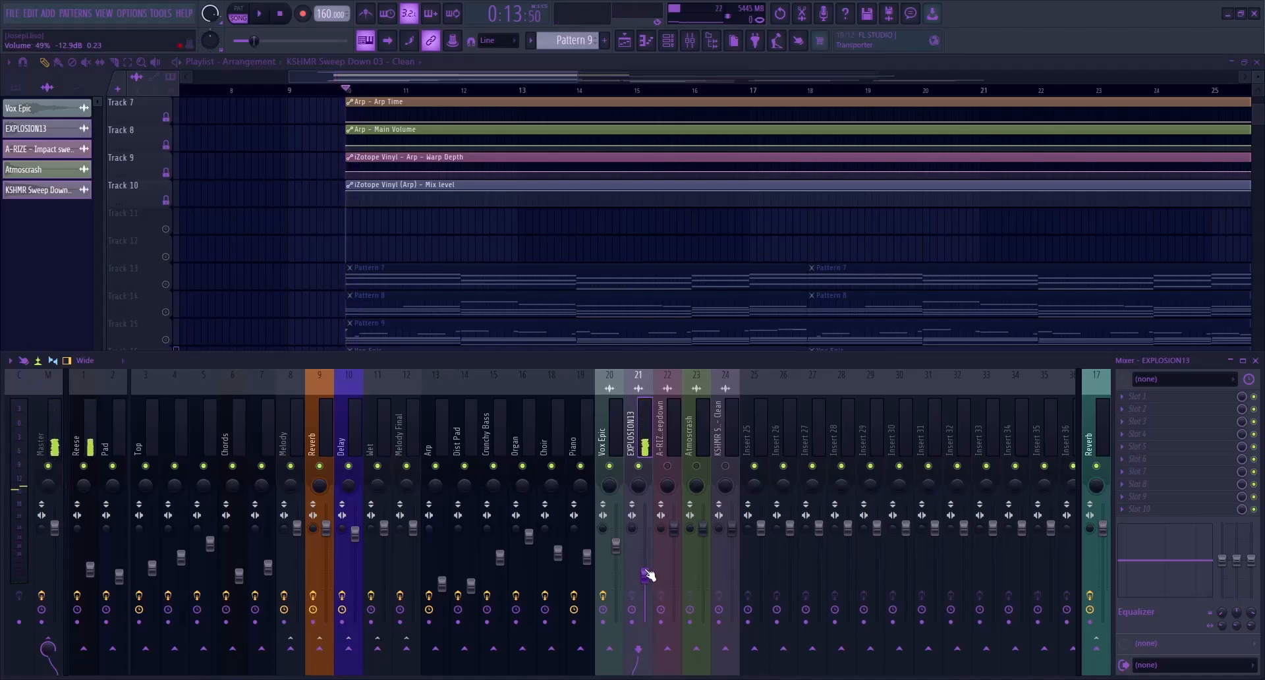
Sidechain the EXPLOSION13 mixer track to the Reese track and add FabFilter Pro-Q 4 in Reese's effect slot 4
click(90, 660)
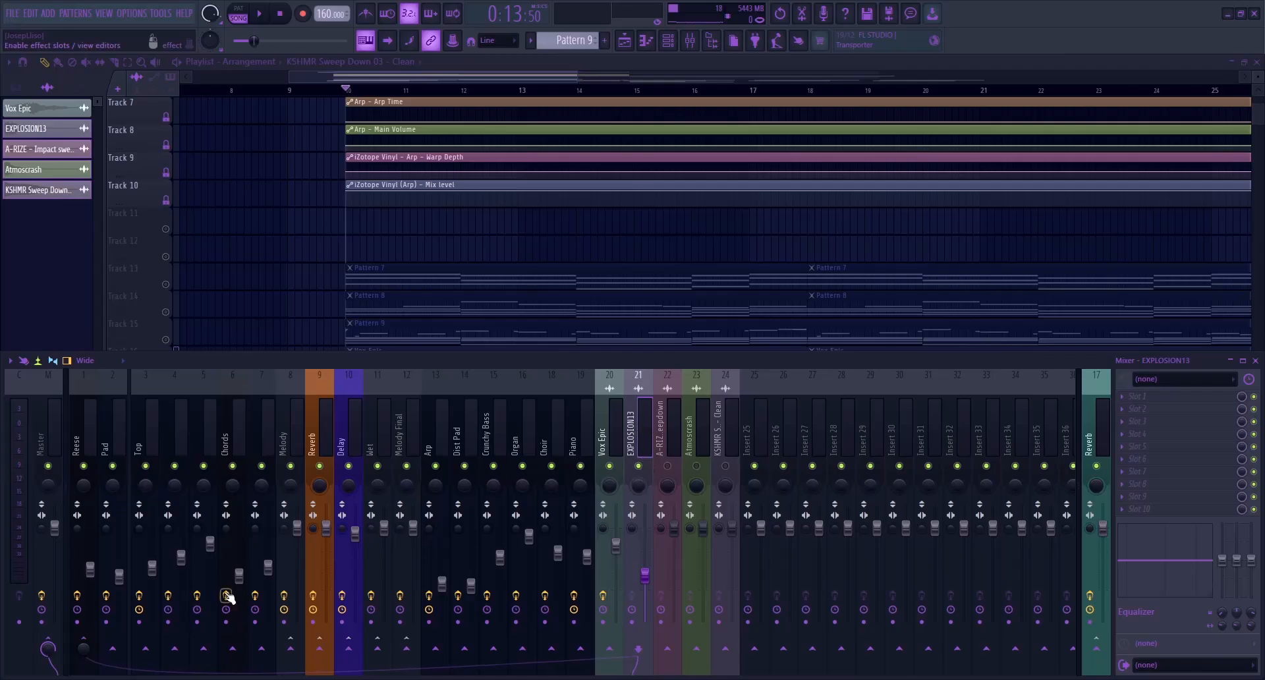
click(96, 440)
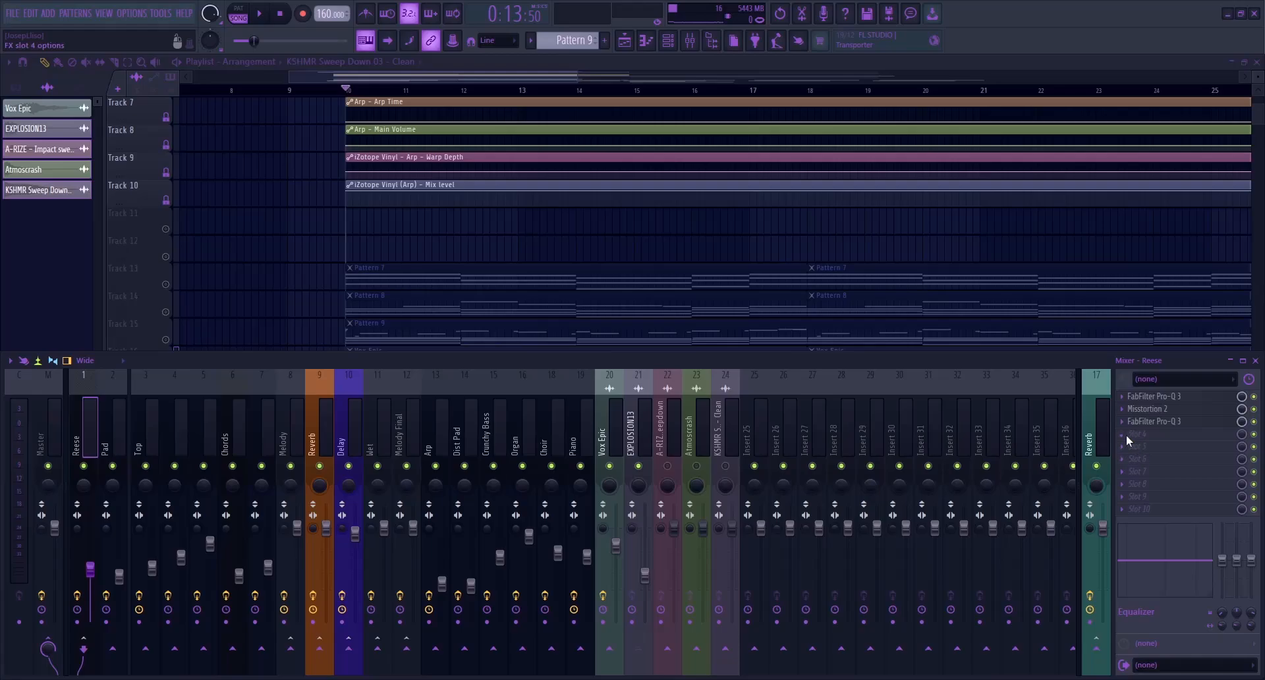
click(920, 432)
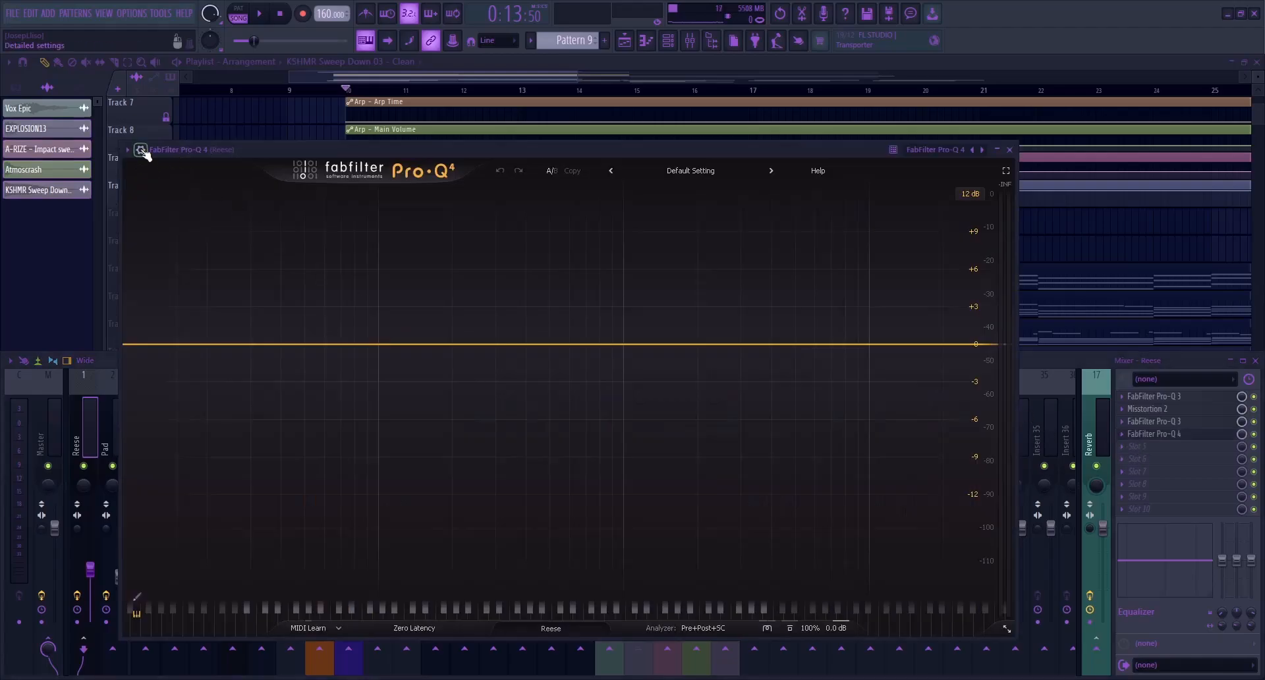
Set the Stereo Side Chain input of Reese's Pro-Q 4 to 1 in its processing connections and return to the EQ display
click(142, 151)
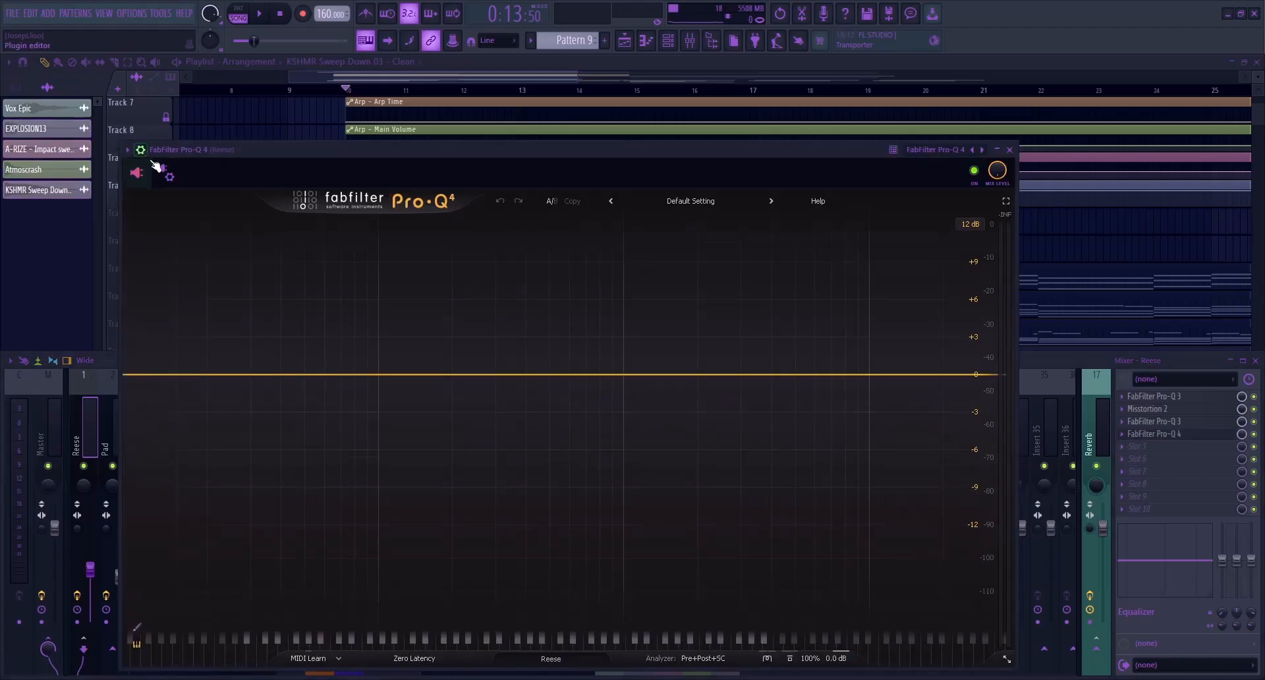
click(168, 173)
click(183, 201)
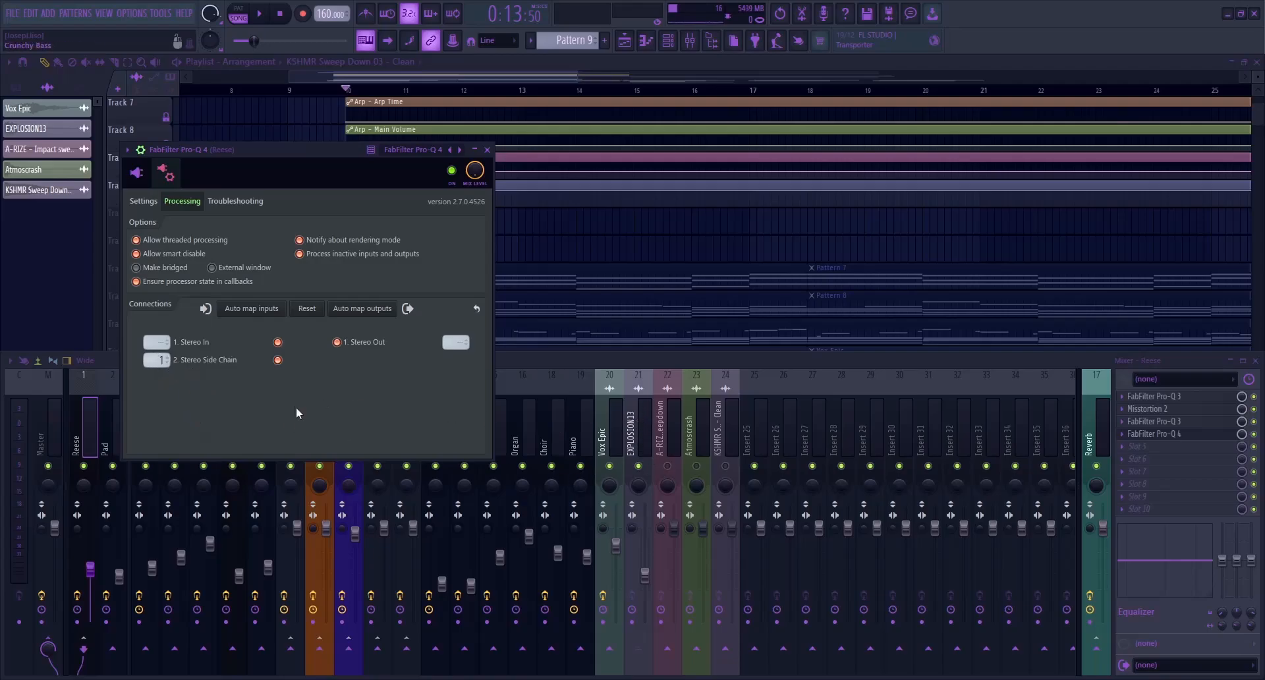
click(144, 201)
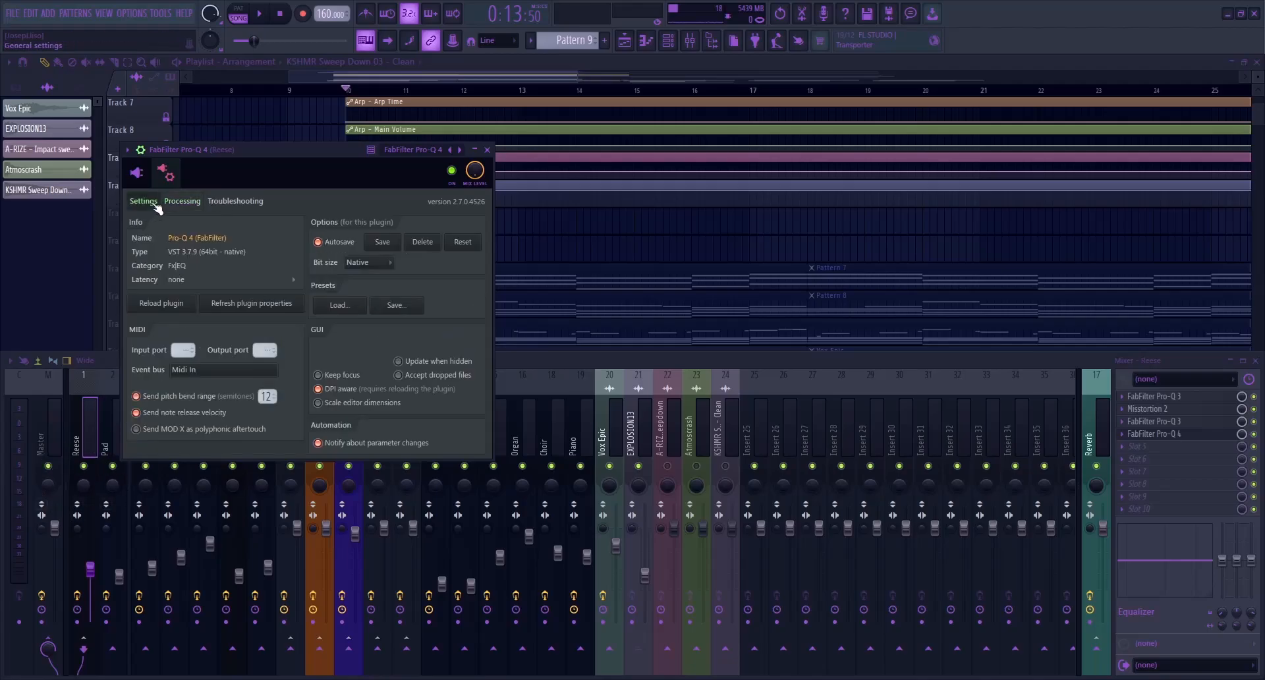
click(139, 168)
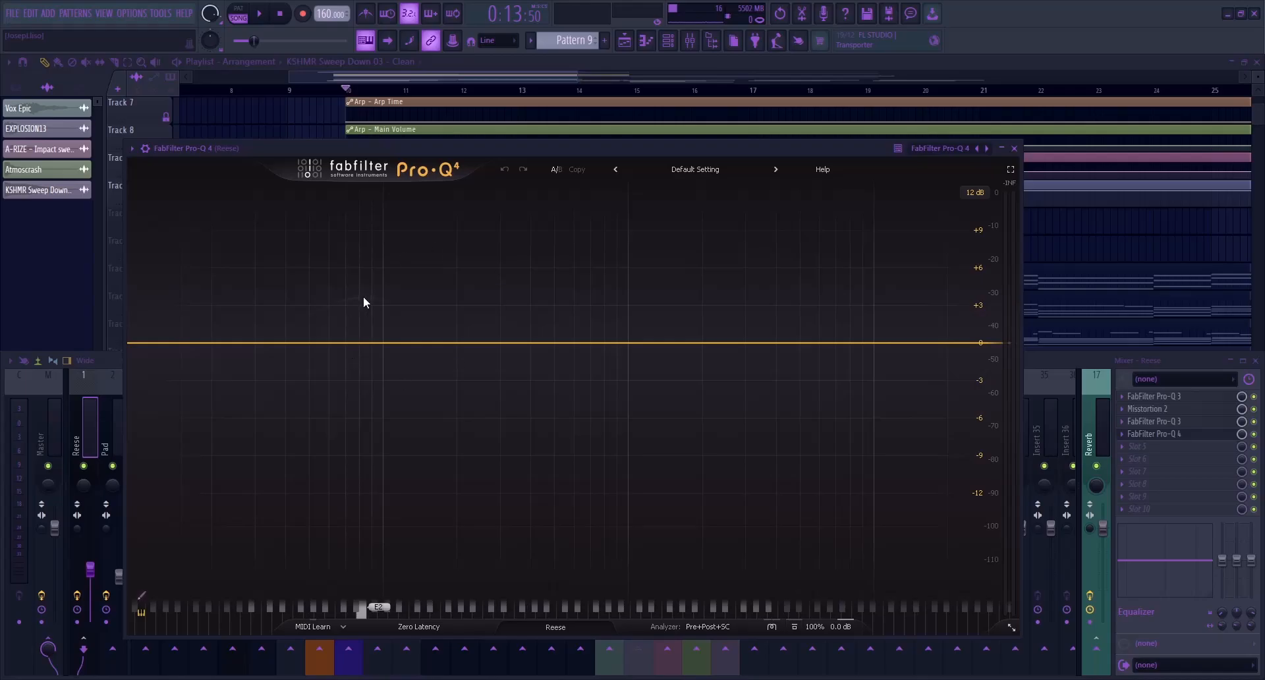
Play from bar 10 to compare the low frequencies and add a bell band at 63.598 Hz in Reese's Pro-Q 4
drag(452, 142, 509, 102)
key(space)
key(space)
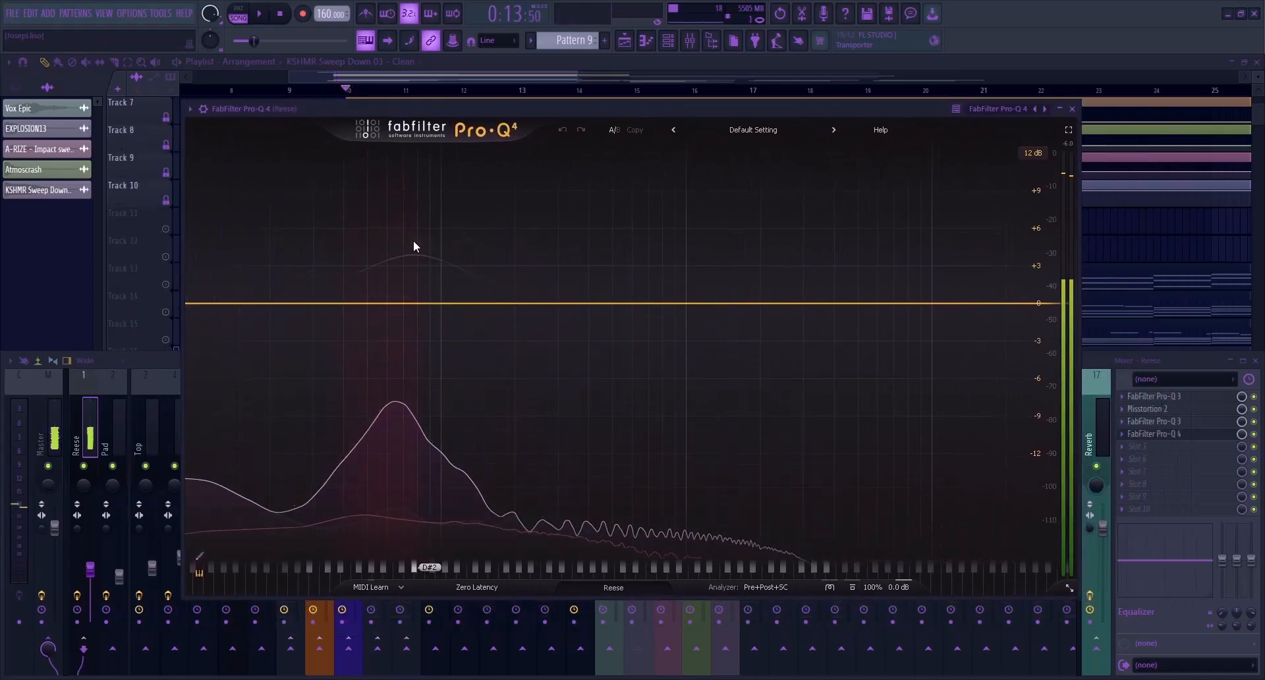
key(space)
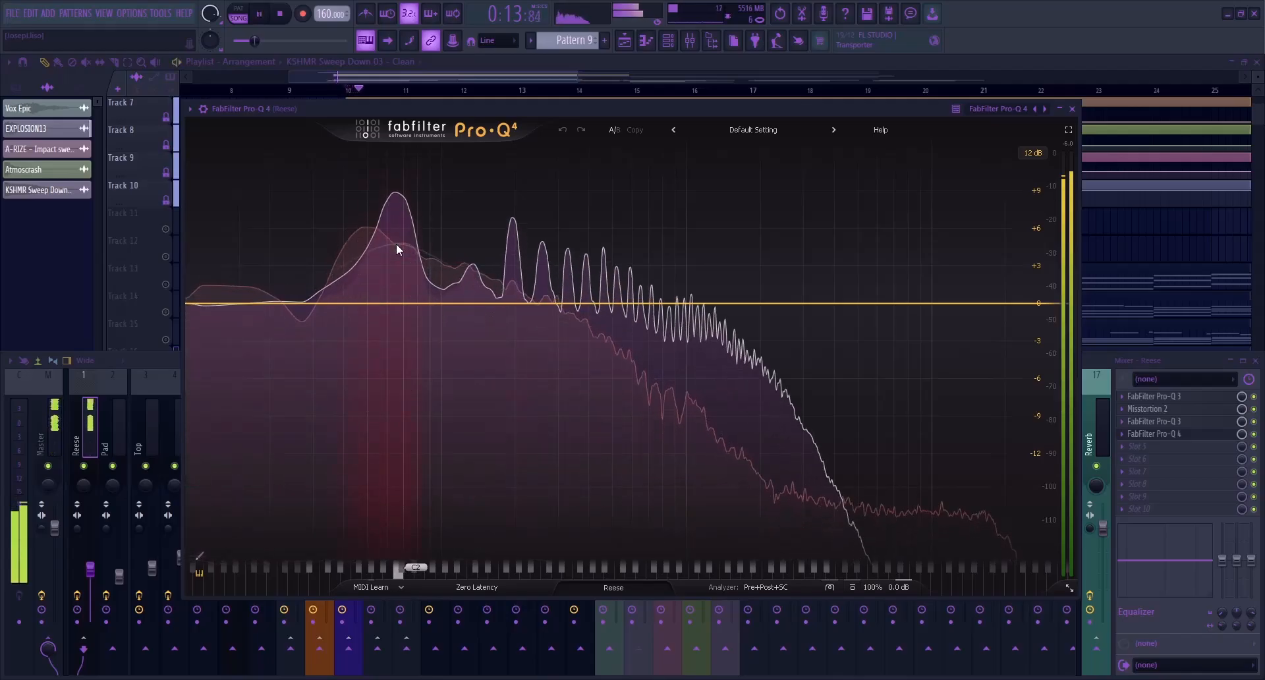
key(space)
click(394, 302)
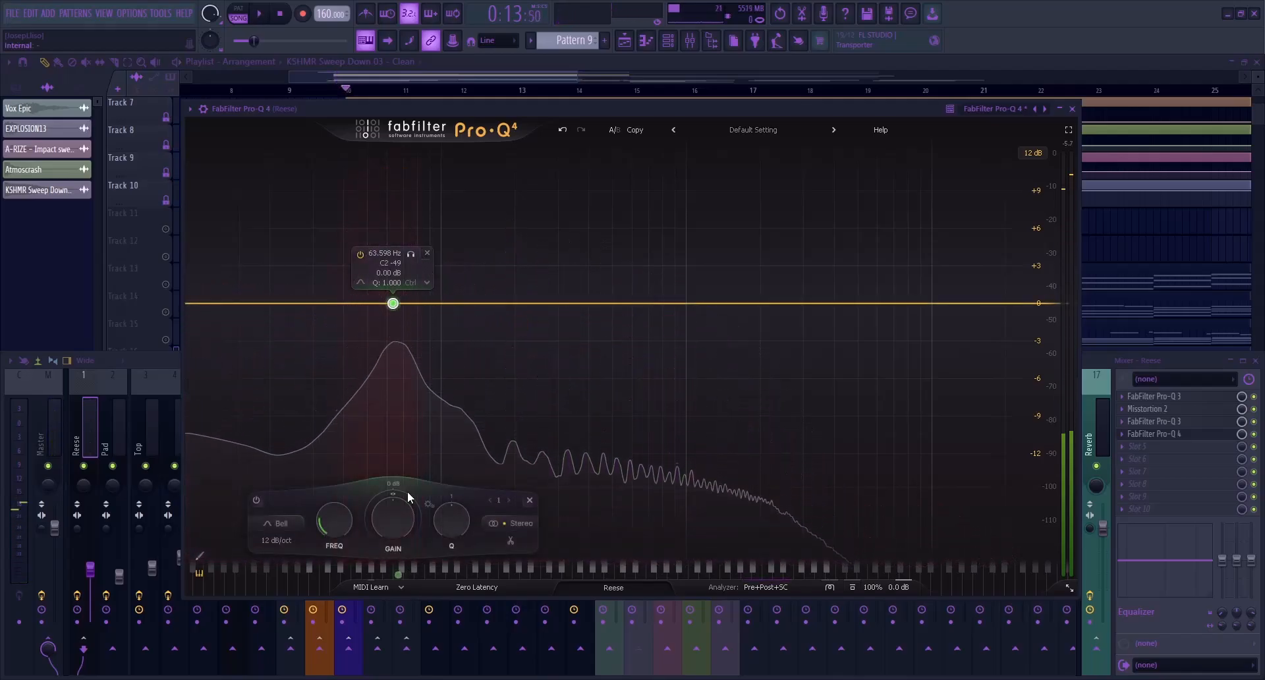
Give the 63.598 Hz band a dynamic range of -4.23 dB triggered by the external side chain, and play it back
drag(394, 499, 334, 569)
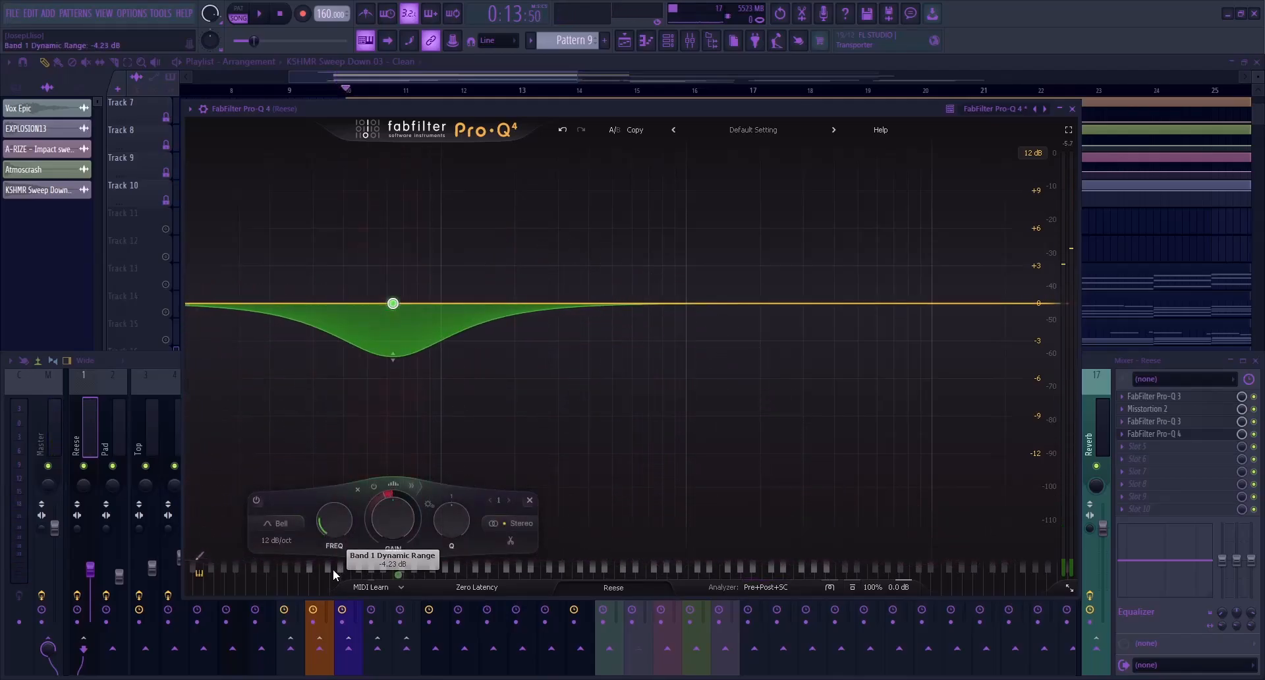
click(409, 487)
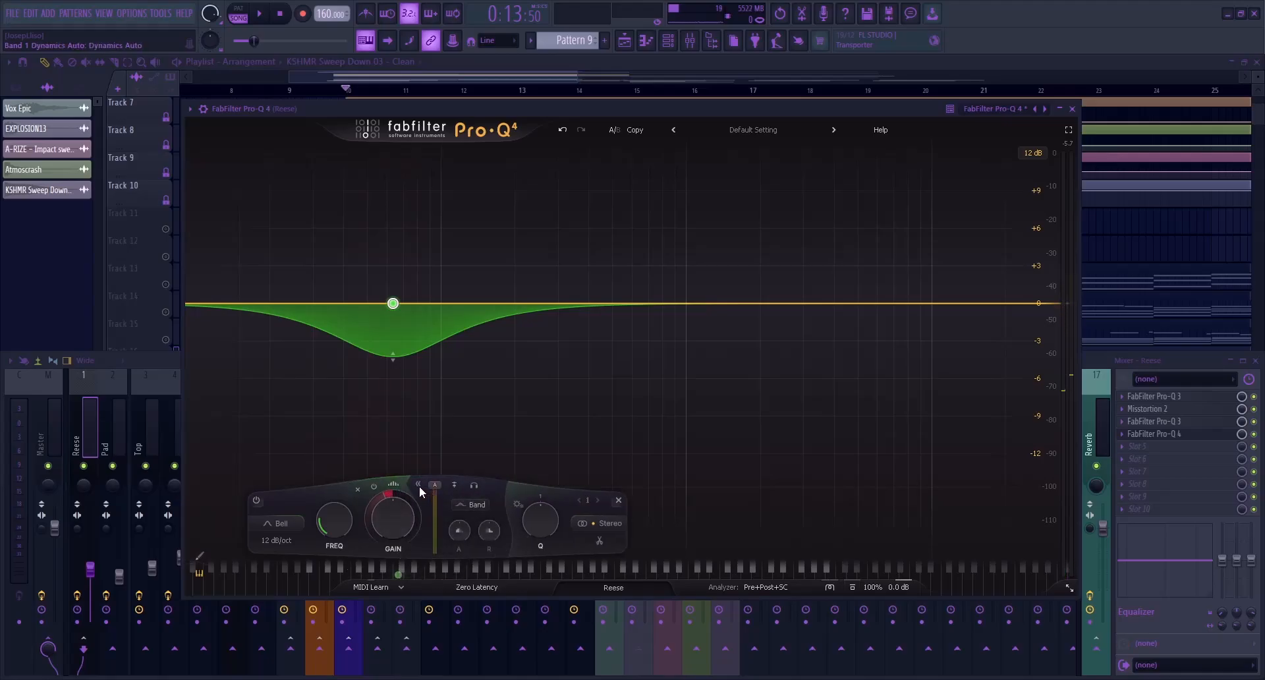
click(455, 486)
key(space)
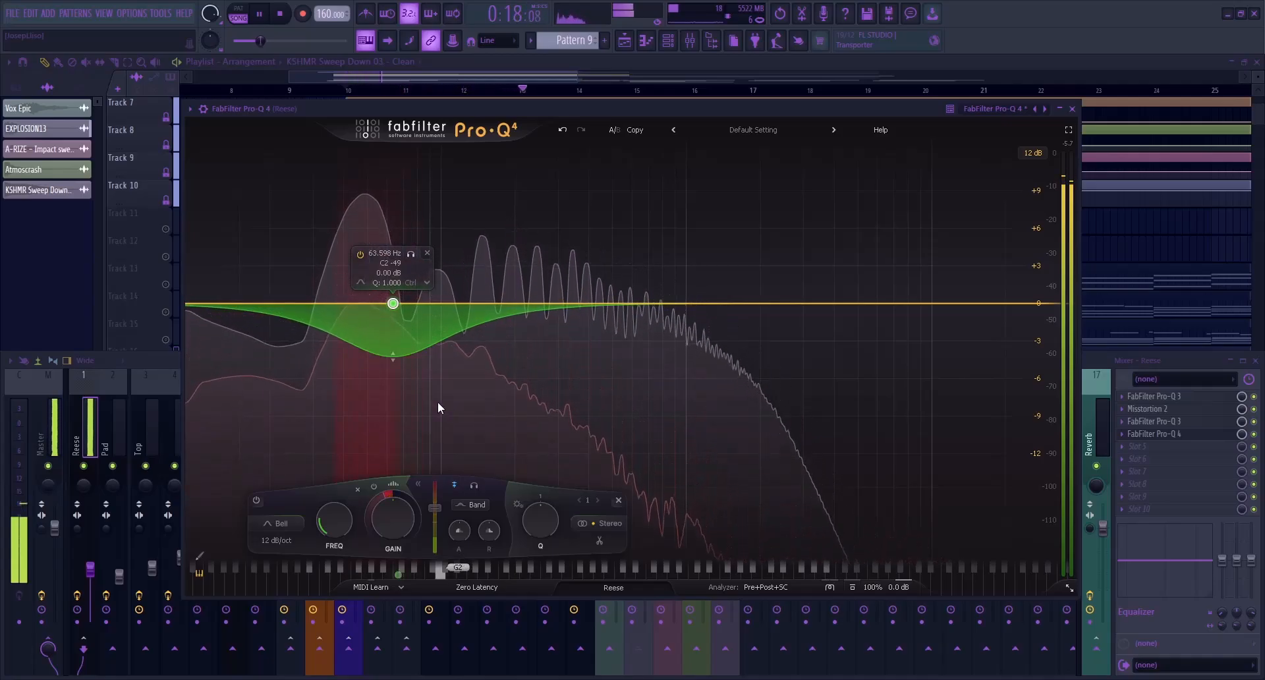
key(space)
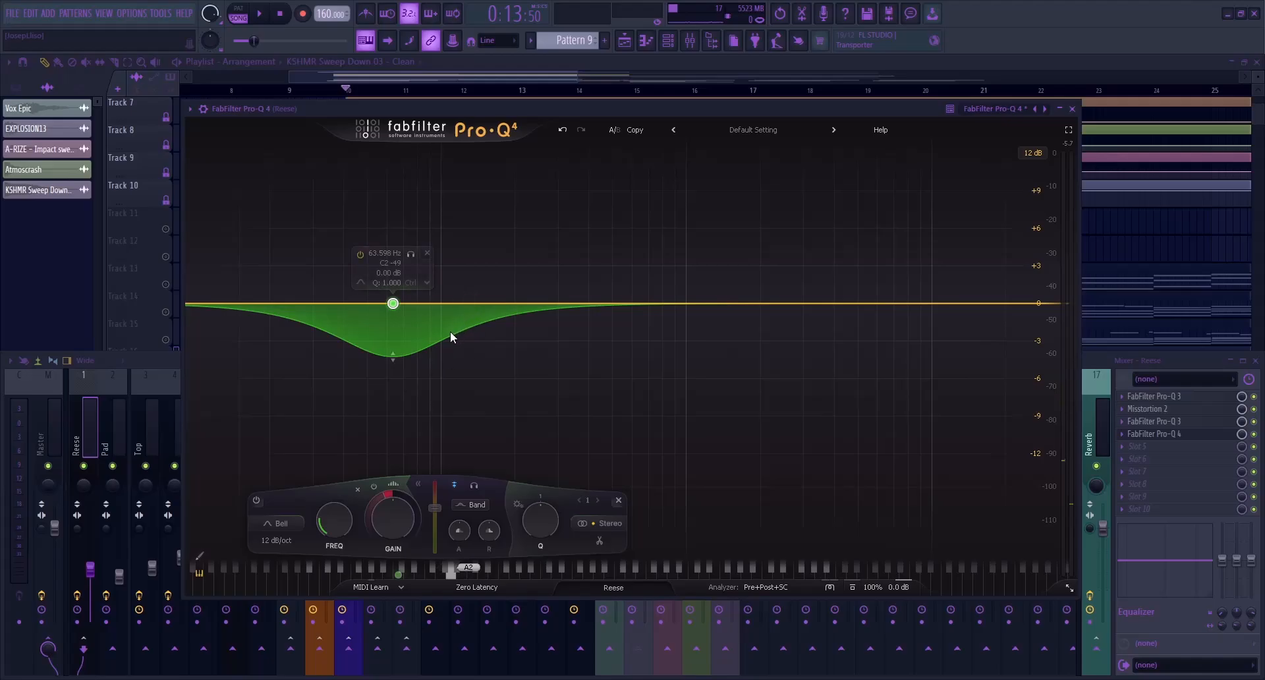
key(Escape)
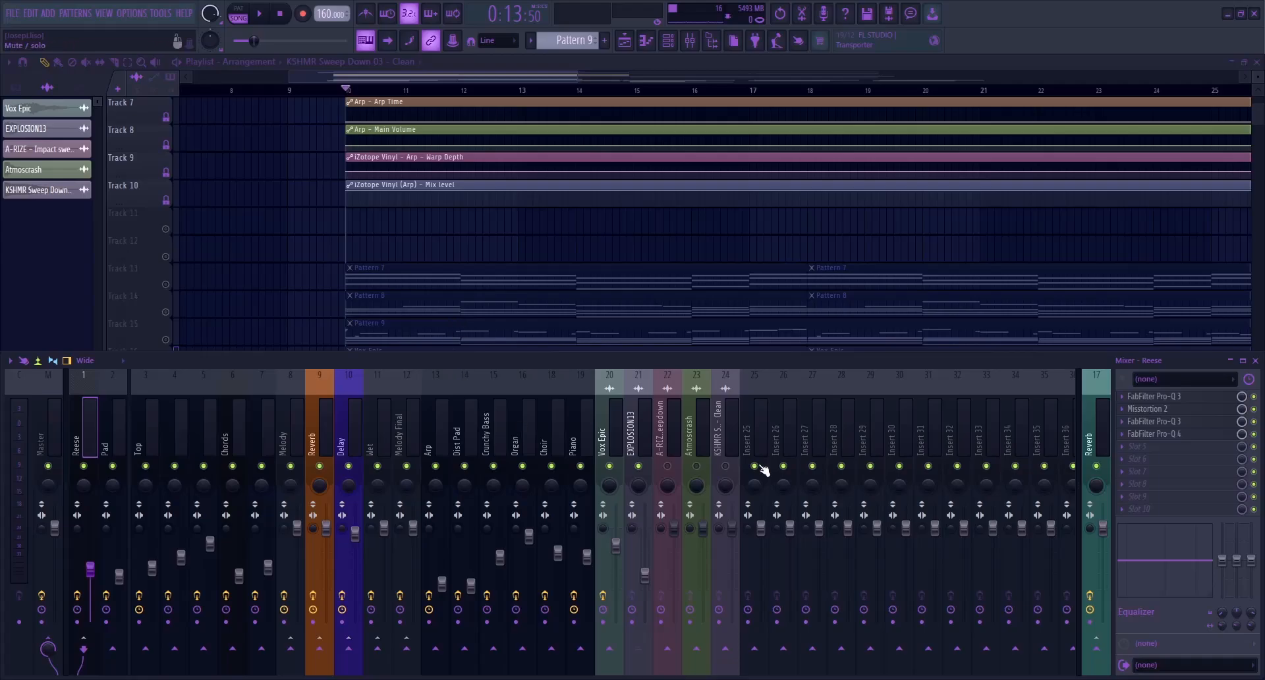
Unmute the A-RIZE Impact sweepdown mixer track, lower its volume, mute EXPLOSION13 and play from bar 10
click(667, 467)
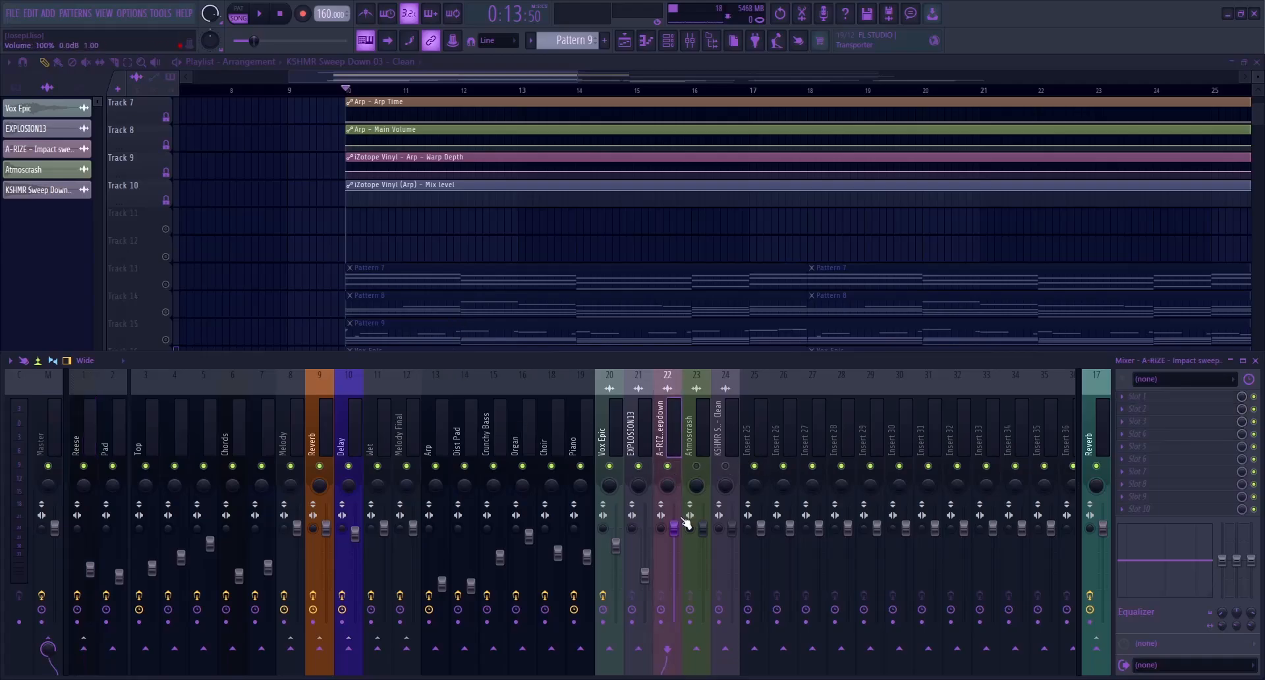
click(641, 468)
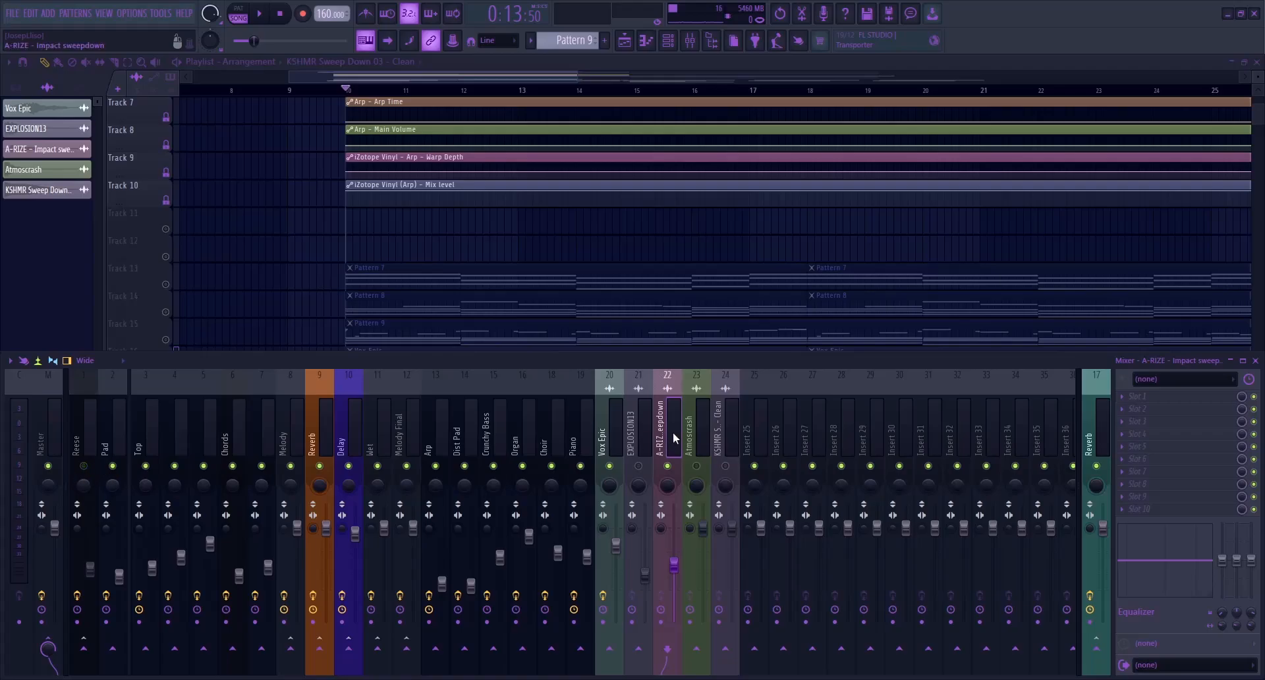
key(space)
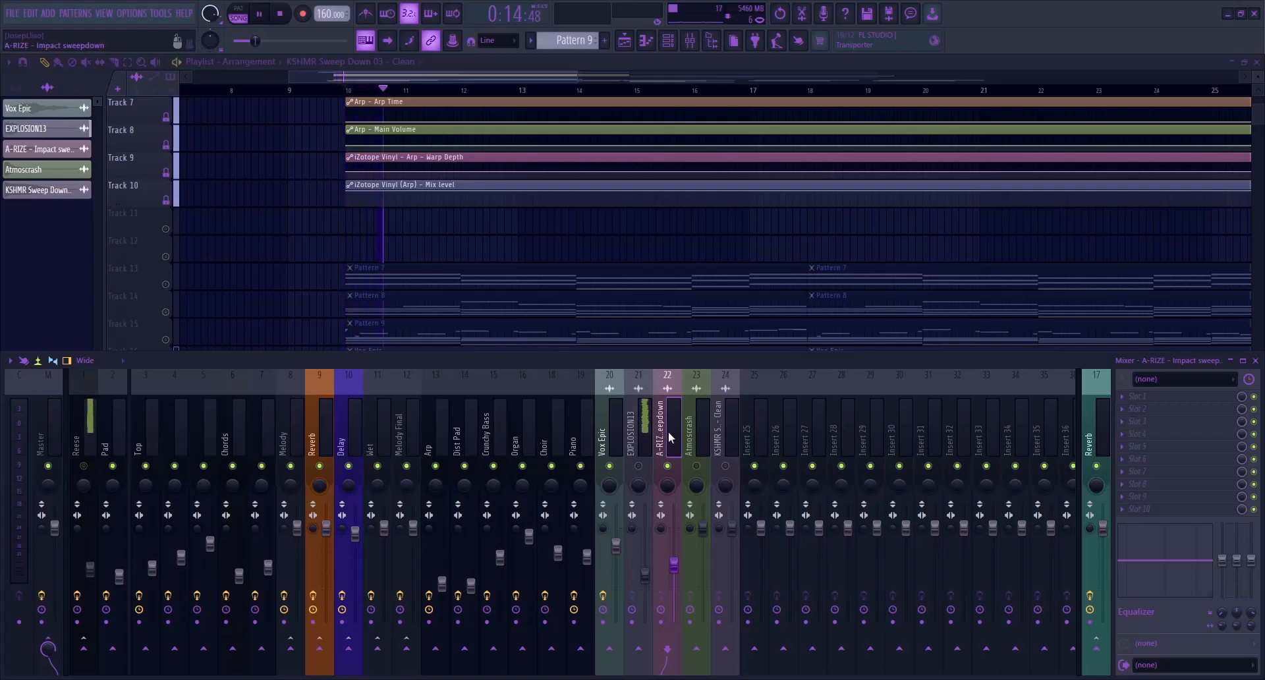
key(space)
Unsolo playlist track 17 and play all tracks from bar 10 to hear the A-RIZE sweepdown in the mix
key(F9)
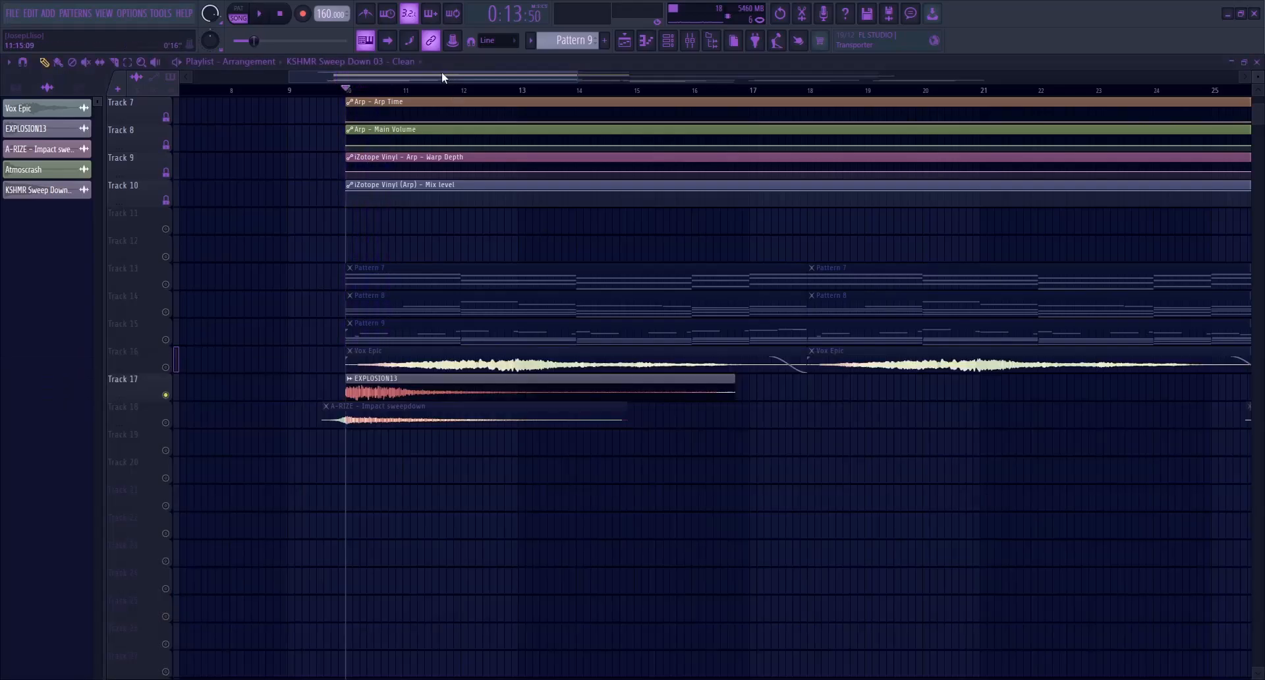
right_click(166, 395)
click(692, 44)
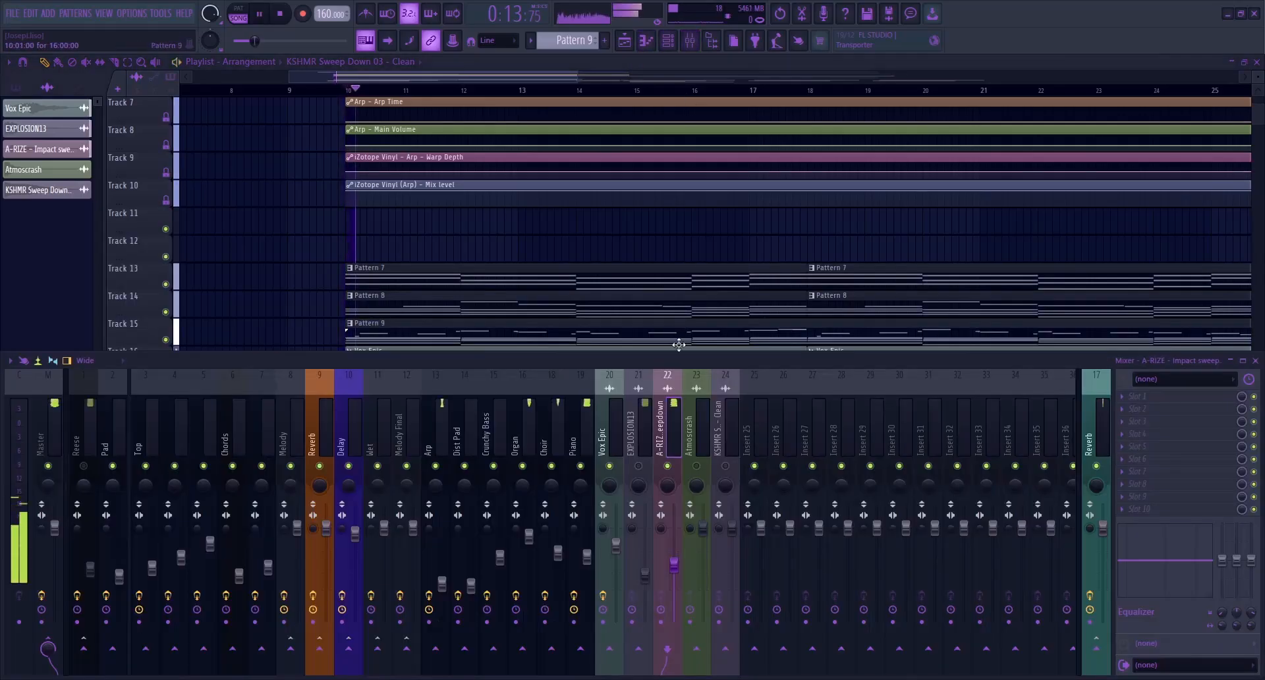
key(space)
key(space)
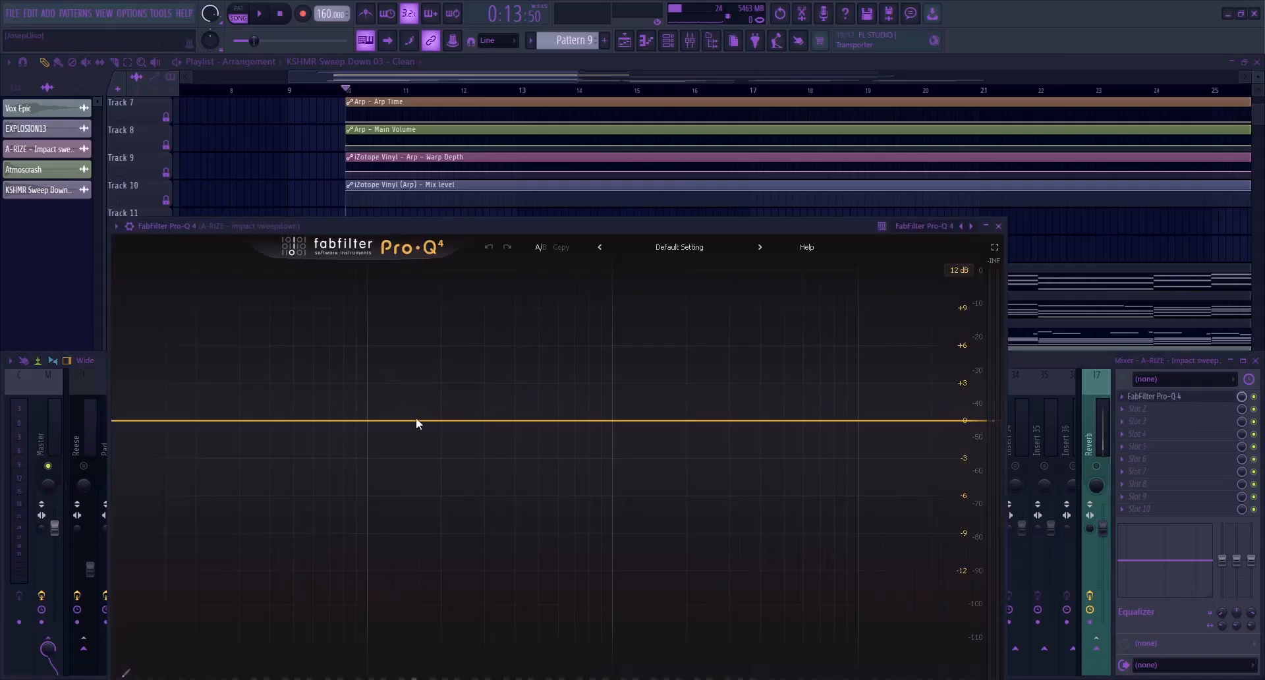
Add a band around 143 Hz in the A-RIZE track's FabFilter Pro-Q 4, adjust it, play it back and close the EQ
click(405, 421)
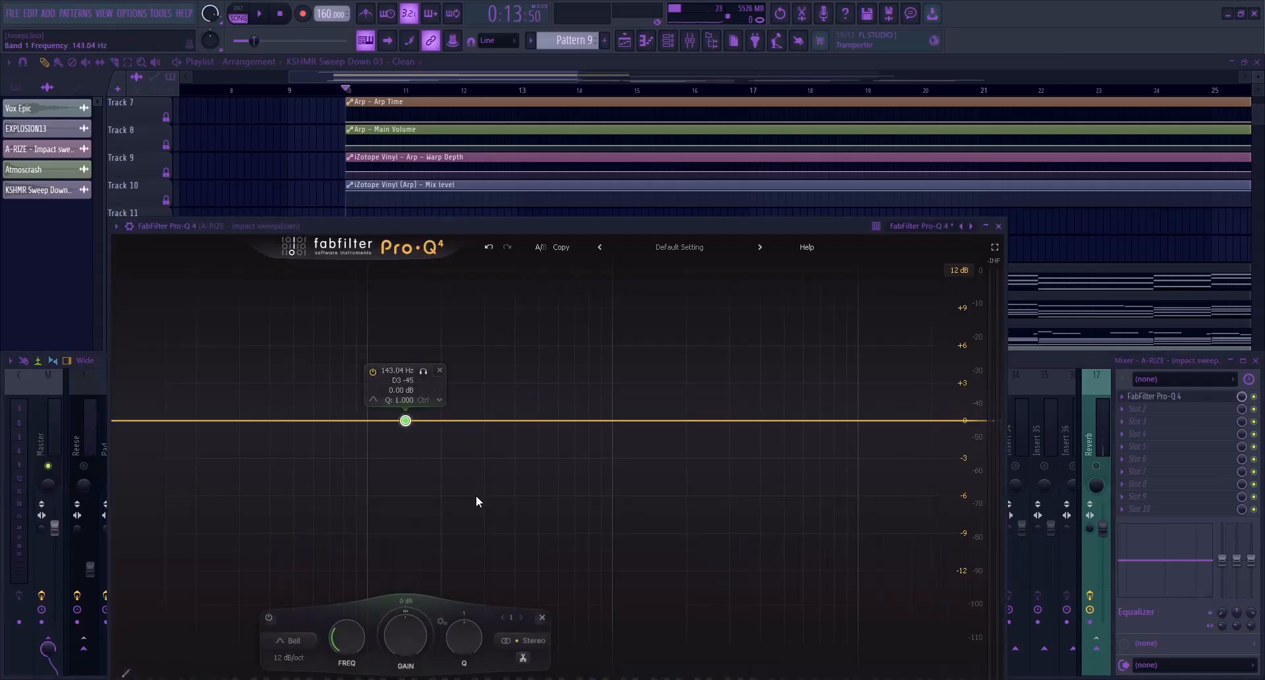
click(403, 400)
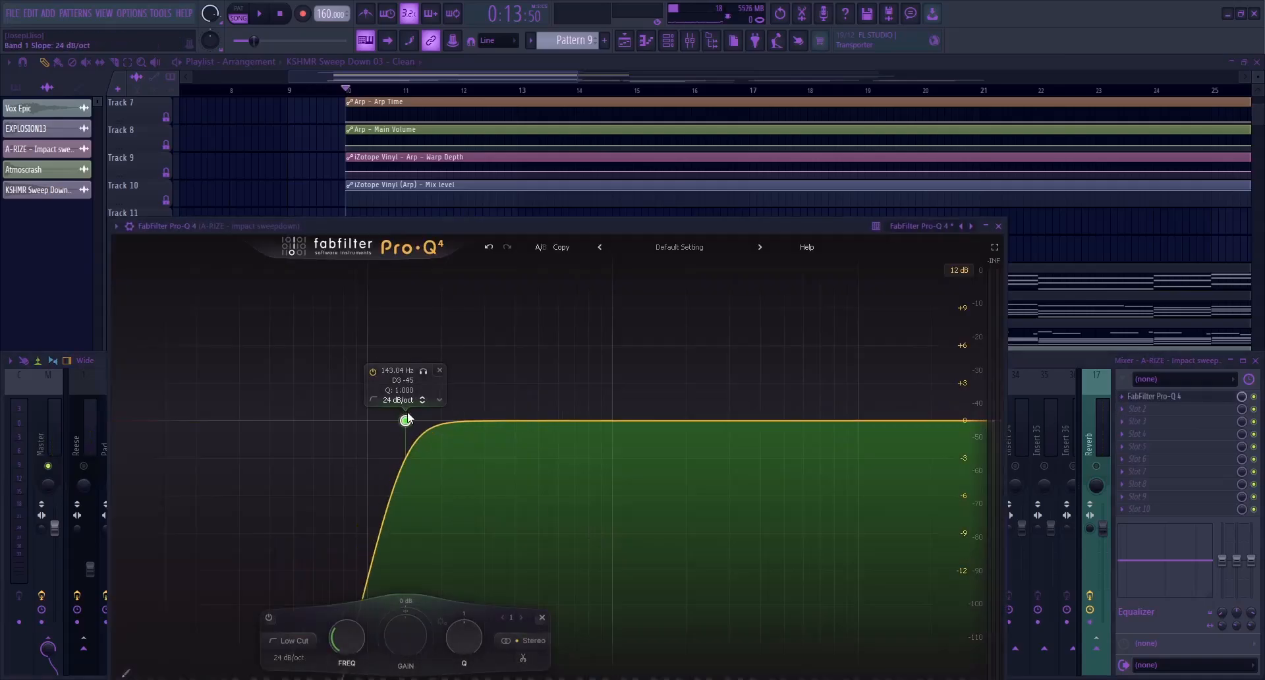
drag(406, 422, 433, 436)
key(space)
key(space)
key(Escape)
Enable the EXPLOSION13 mixer track alongside A-RIZE, play them together and move the playhead to bar 29
click(638, 466)
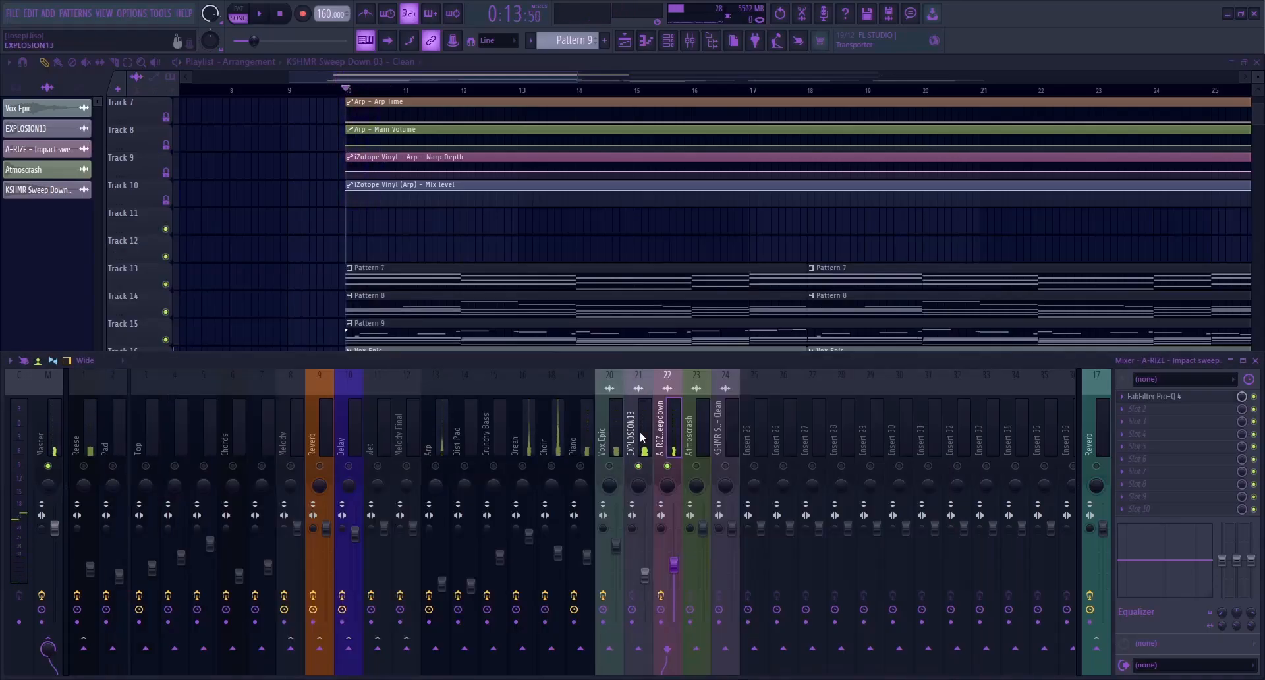
key(space)
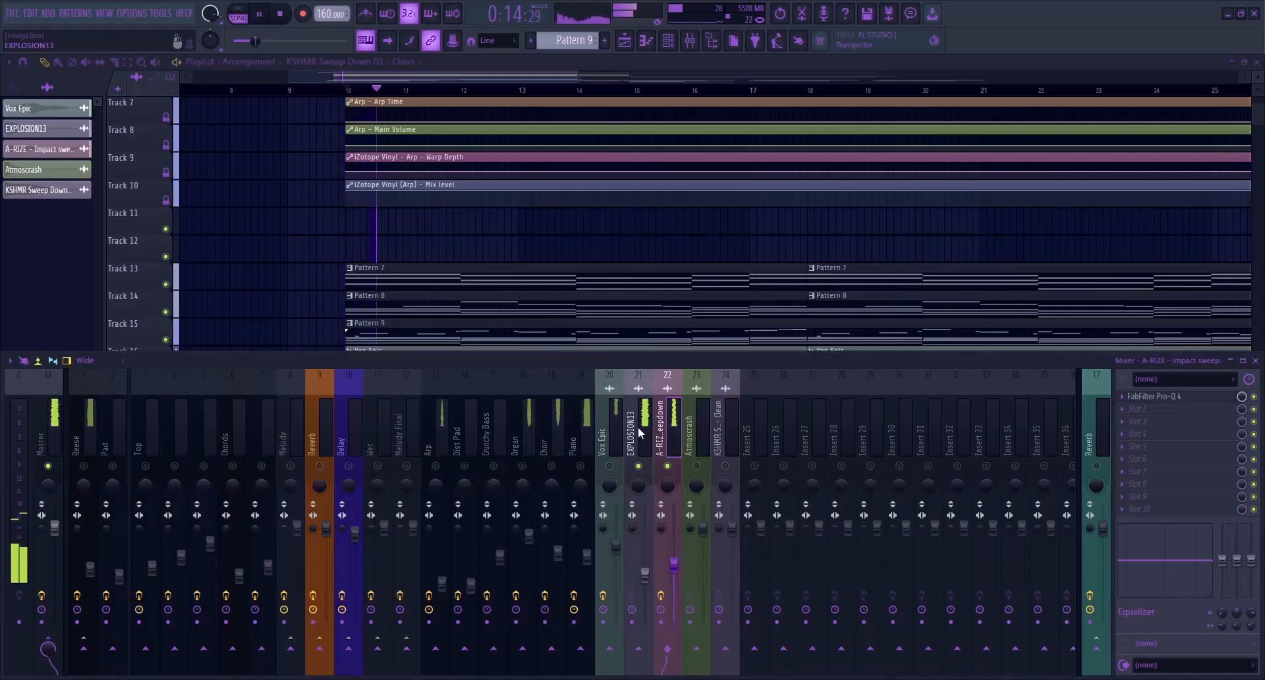
key(F9)
drag(508, 77, 725, 69)
click(626, 91)
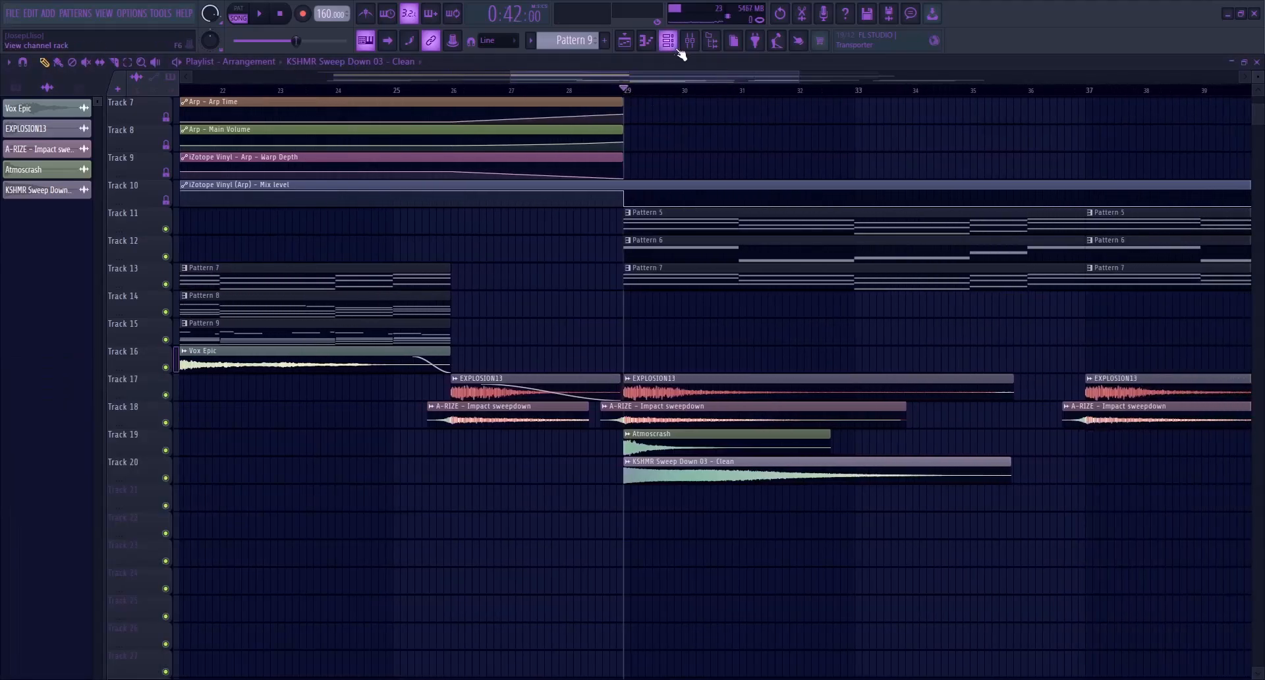
Enable the Atmoscrash mixer track and lower its volume while repeatedly playing from bar 29
click(690, 41)
click(696, 476)
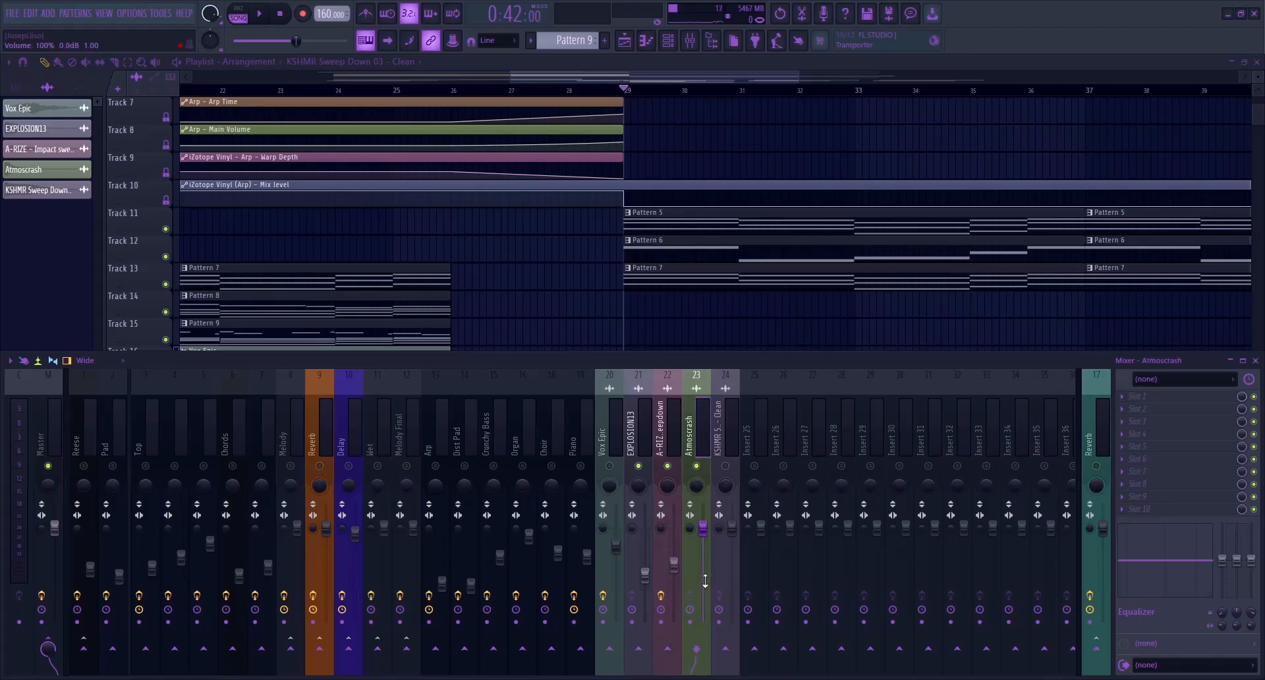
key(space)
drag(703, 528, 705, 579)
key(space)
key(space)
Enable the KSHMR Sweep Down mixer track, lower its volume and play it from bar 29
key(space)
key(space)
key(space)
click(726, 466)
drag(731, 528, 731, 561)
key(space)
key(space)
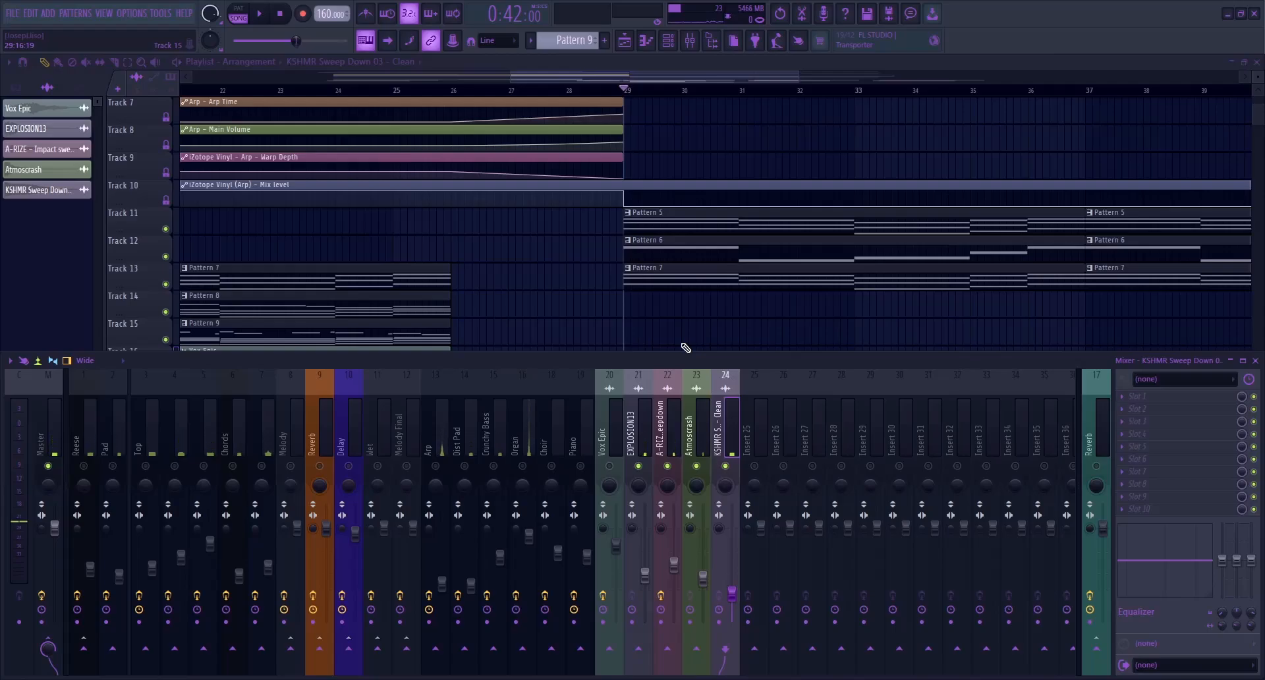
Unmute all mixer tracks and bring the impact clips starting at bar 29 into view
drag(651, 78, 762, 76)
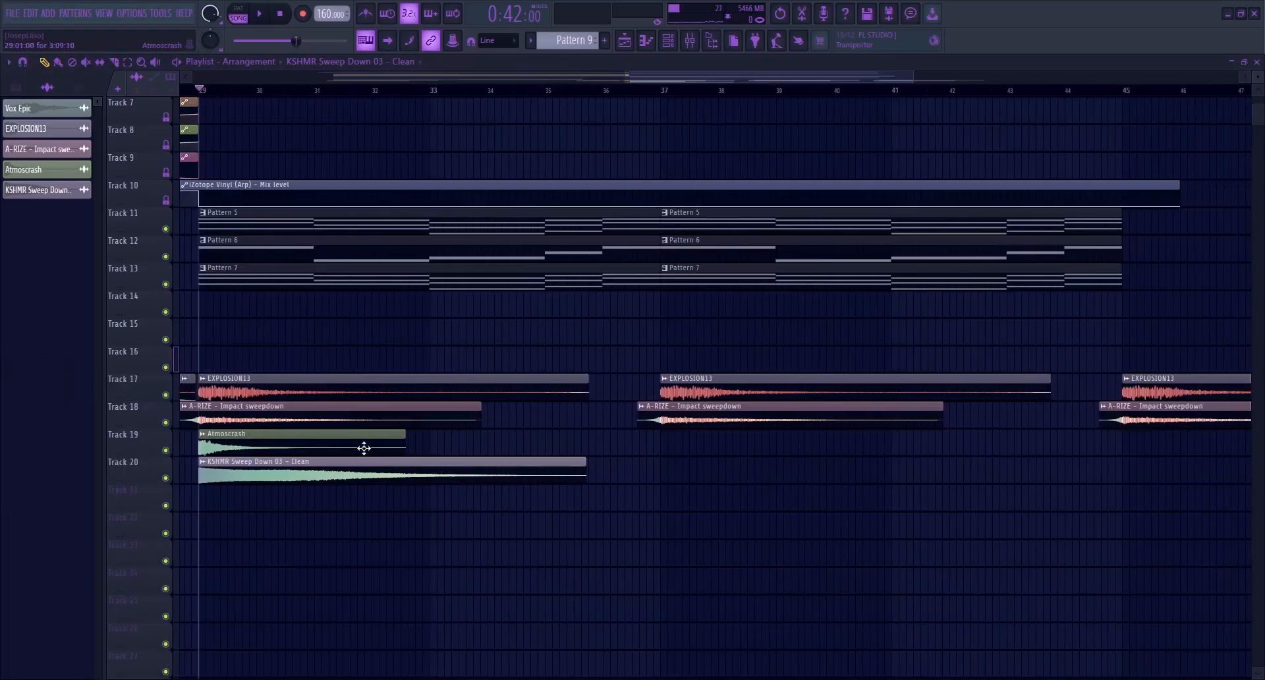
scroll(224, 444, up, 3)
scroll(218, 445, up, 1)
click(693, 47)
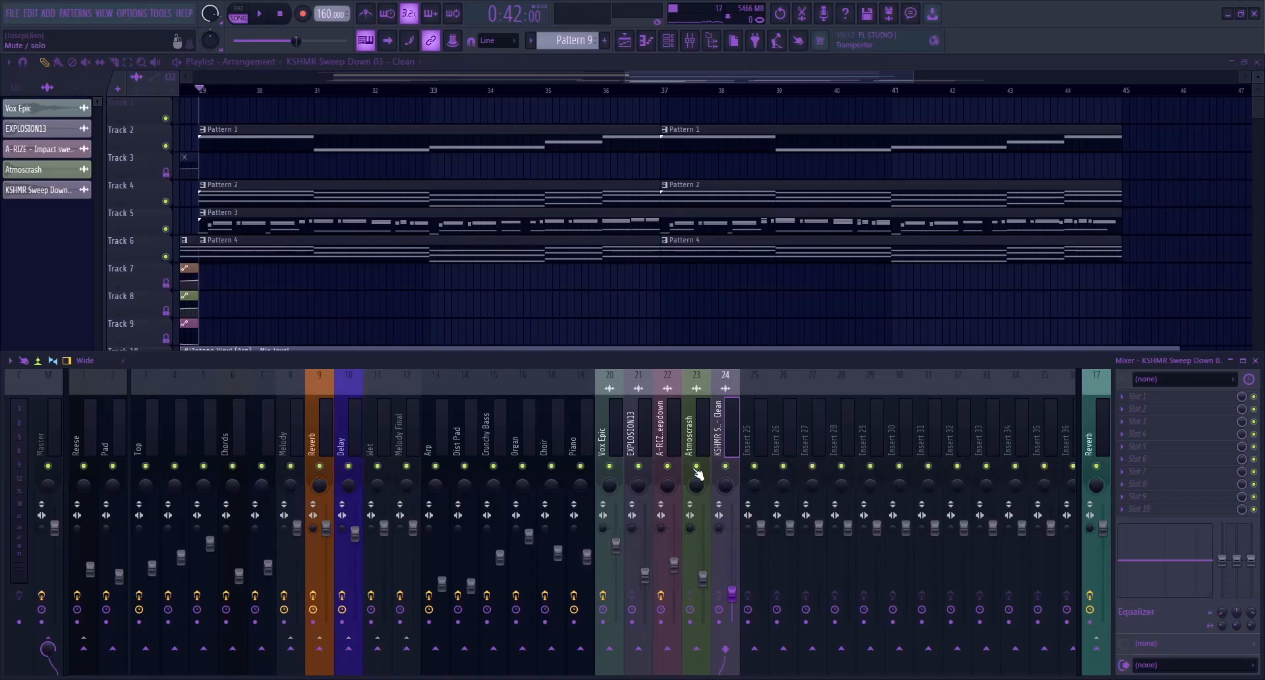
scroll(274, 246, down, 6)
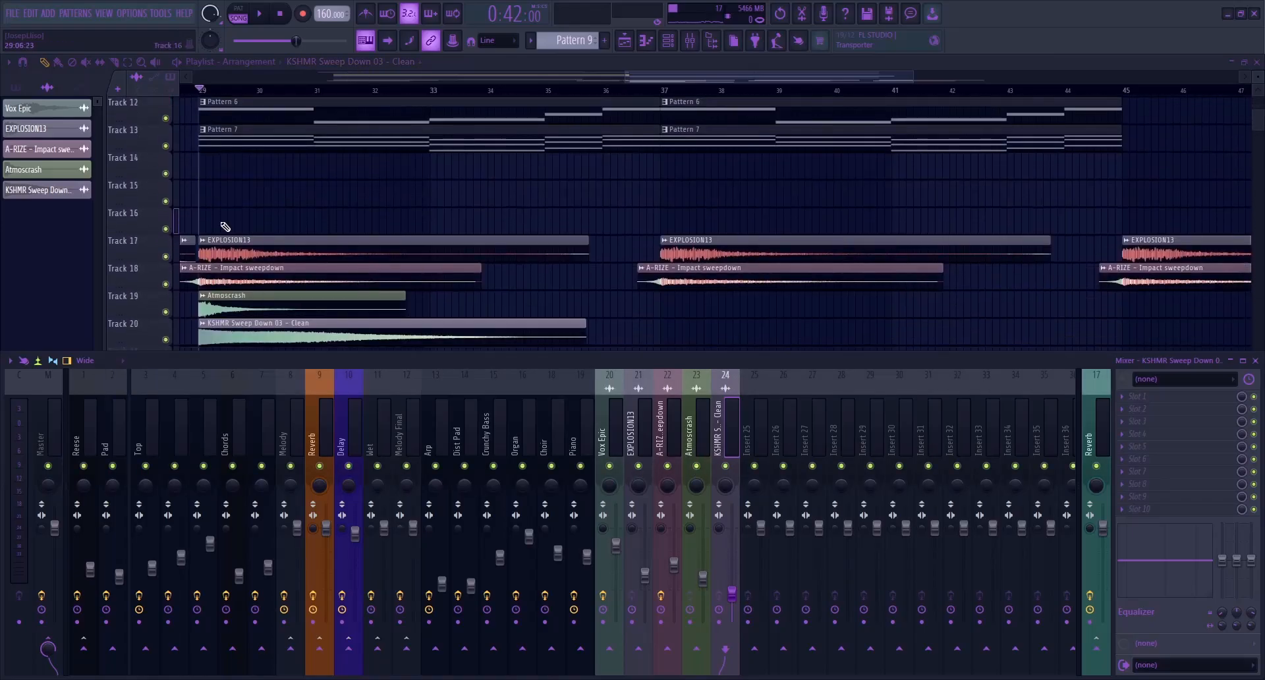
Mute the EXPLOSION13, A-RIZE and KSHMR Sweep Down clips around bar 29, leaving Atmoscrash active
click(87, 63)
mouse_move(287, 253)
mouse_down()
mouse_move(269, 275)
mouse_move(274, 354)
mouse_up()
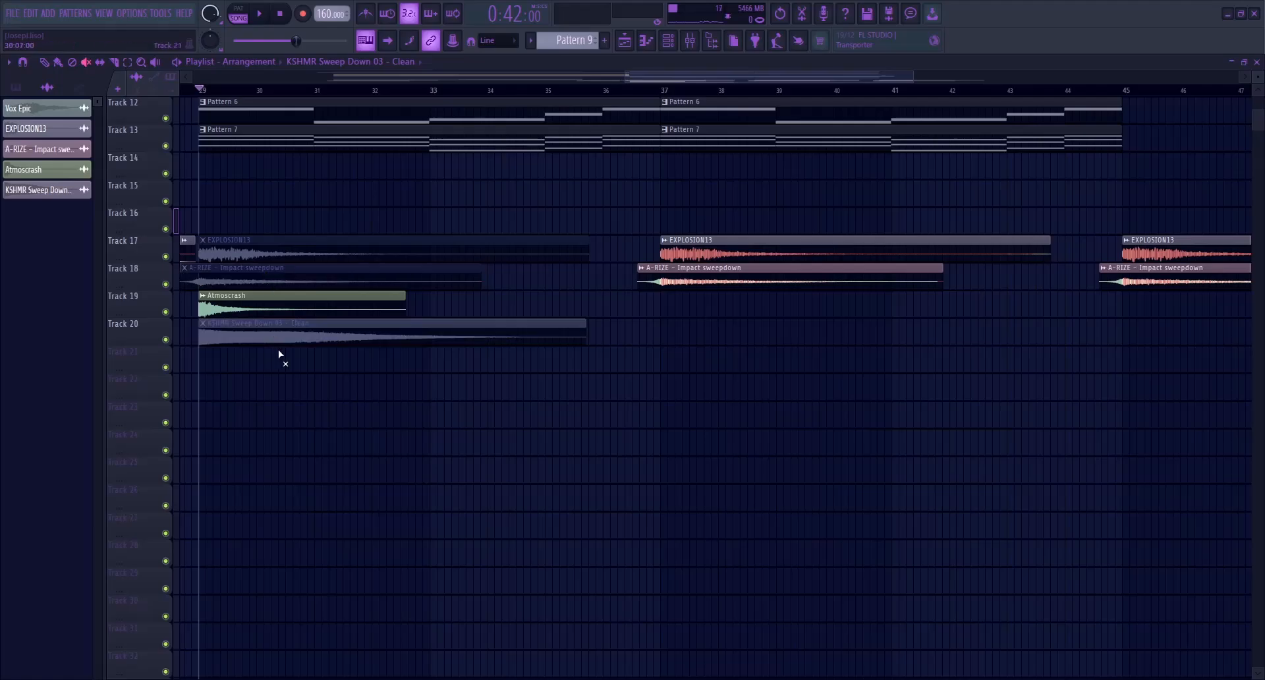
click(691, 40)
Balance the Atmoscrash mixer volume against the full mix while repeatedly playing from bar 29
key(space)
click(703, 577)
key(space)
drag(703, 577, 703, 562)
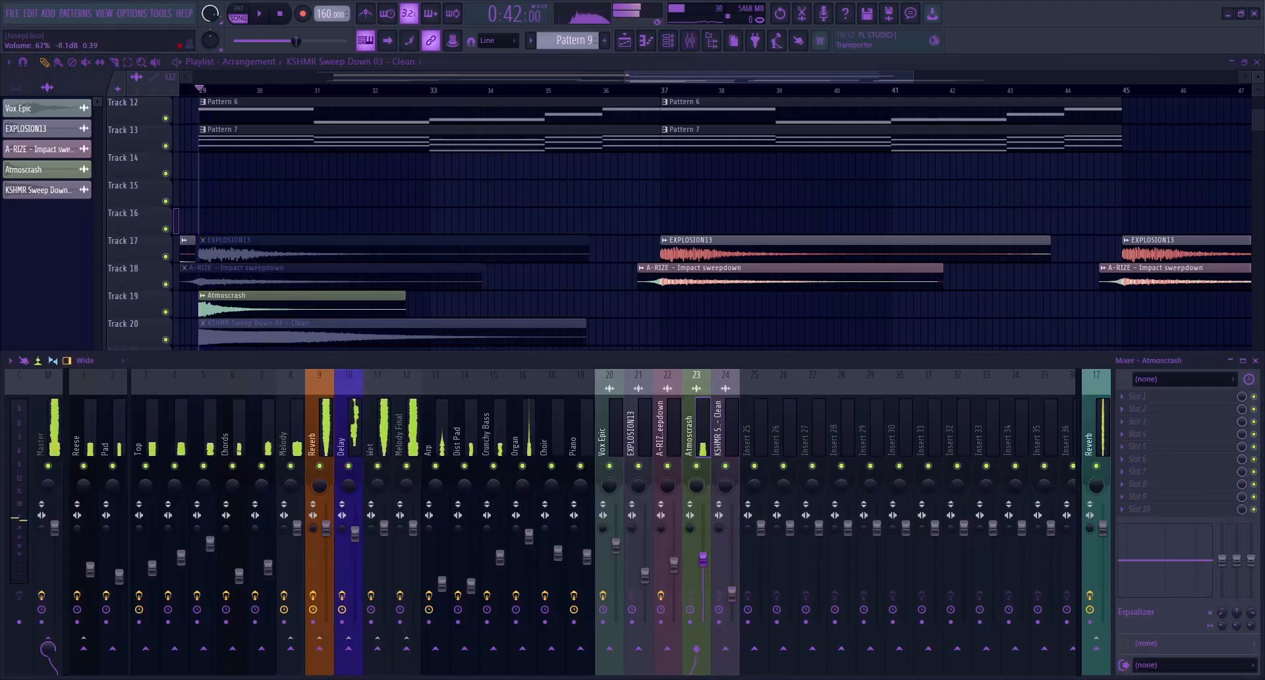
key(space)
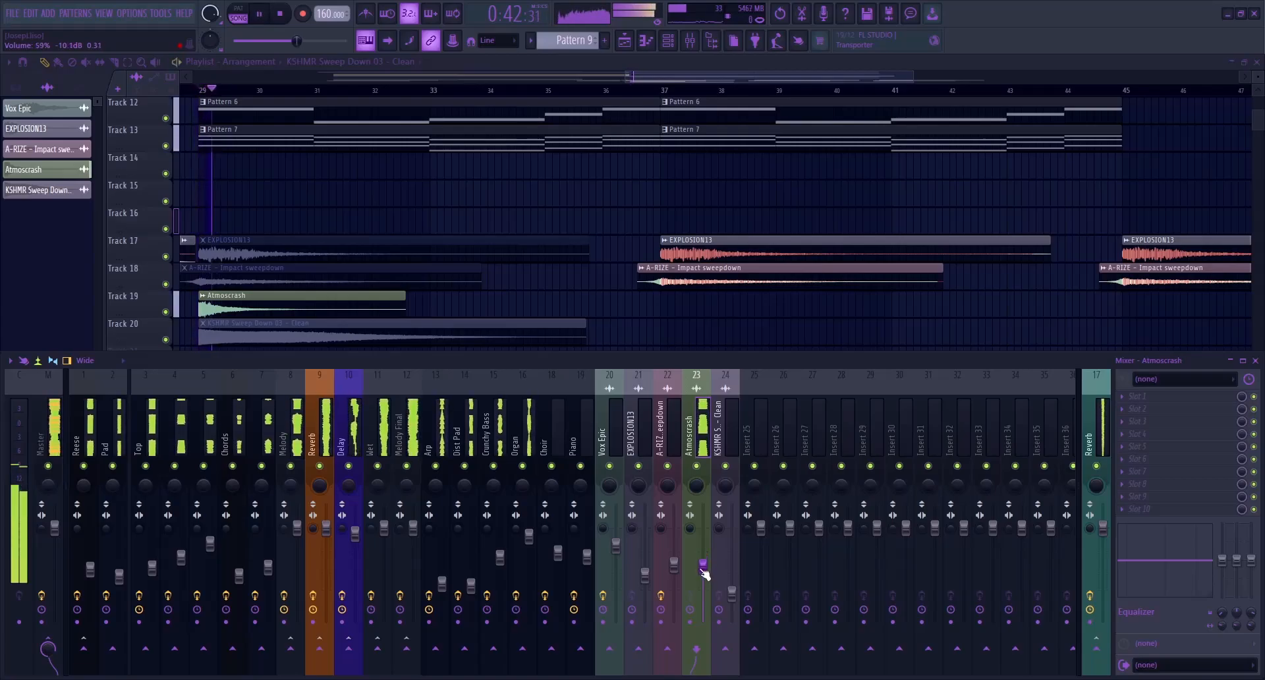
key(space)
drag(704, 571, 712, 580)
key(space)
key(space)
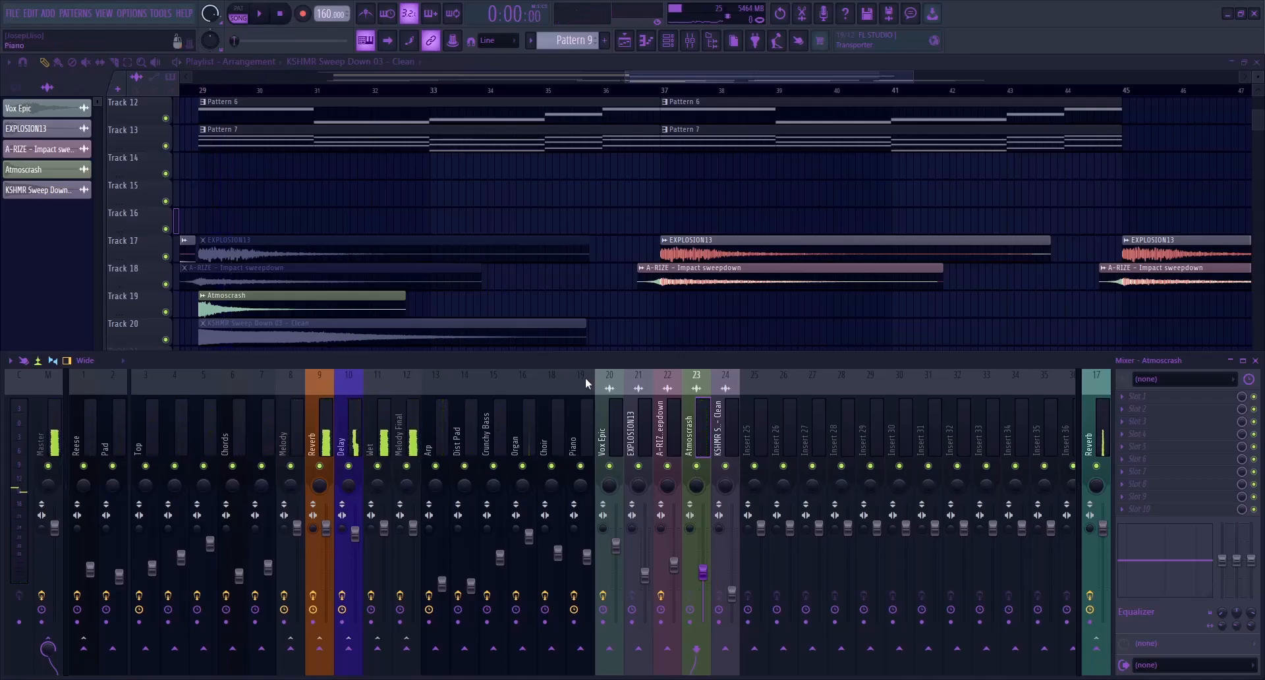
Unmute the EXPLOSION13 clip at bar 29 and play it with Atmoscrash from there
key(F9)
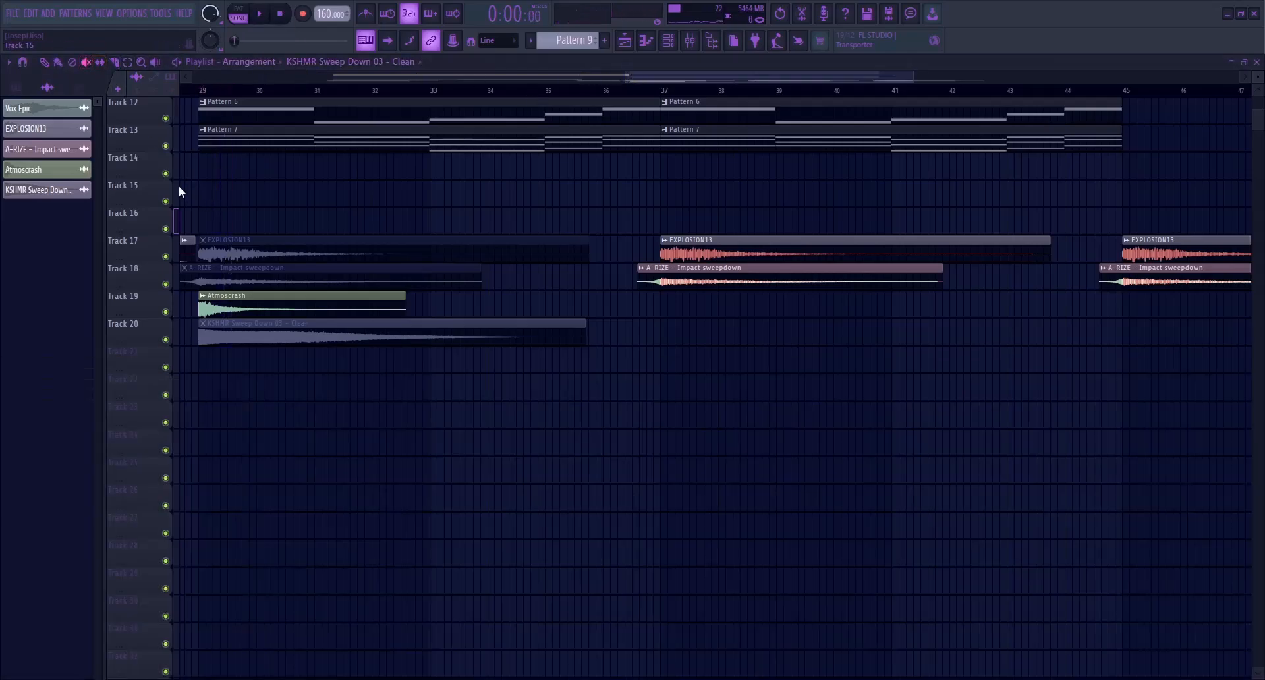
click(240, 257)
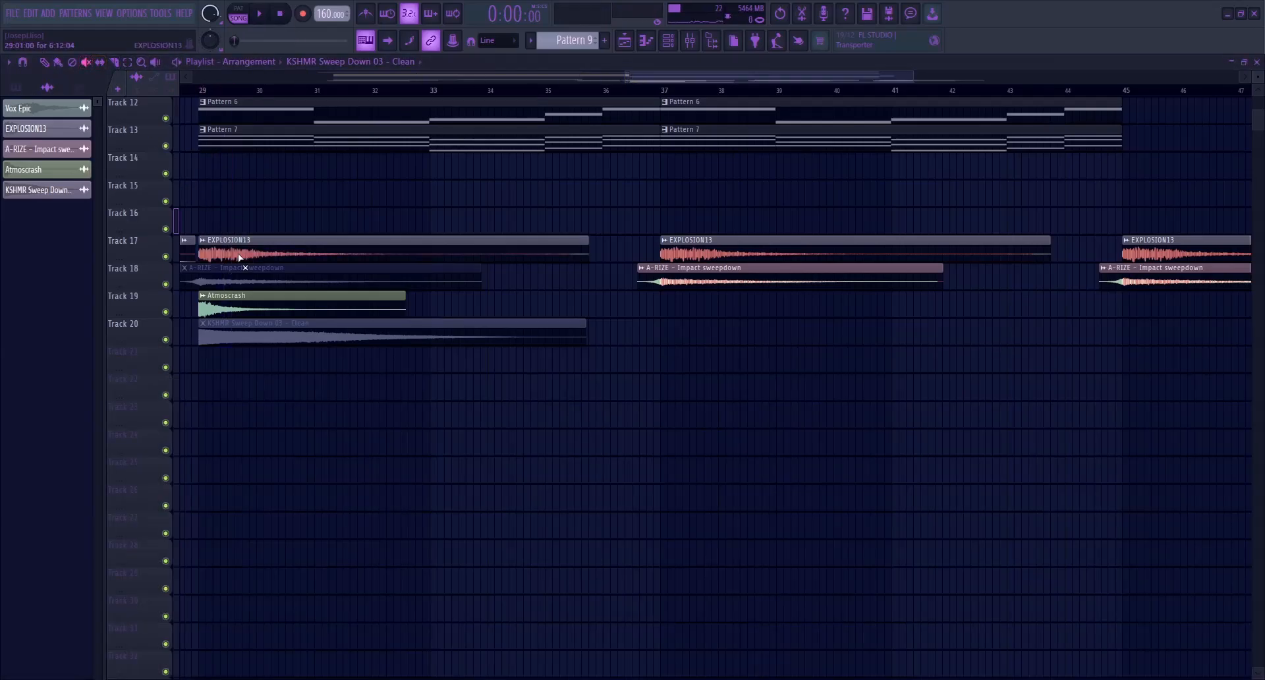
click(690, 40)
key(space)
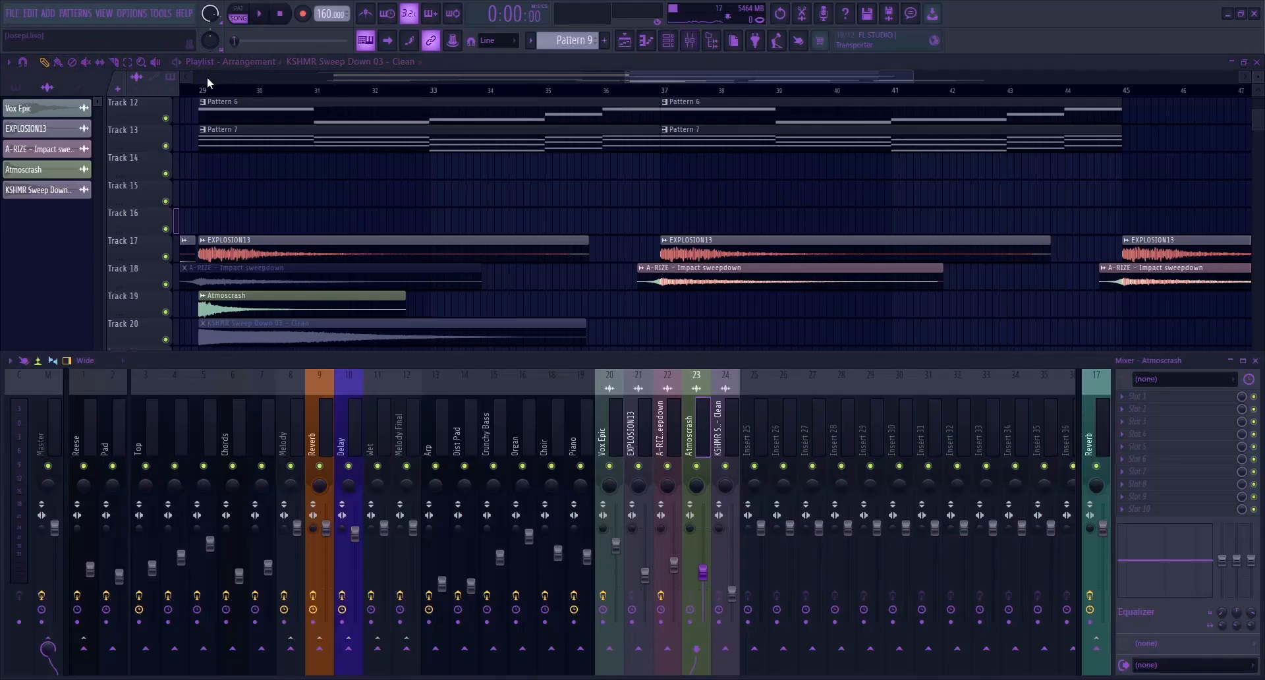
click(201, 90)
key(space)
click(690, 40)
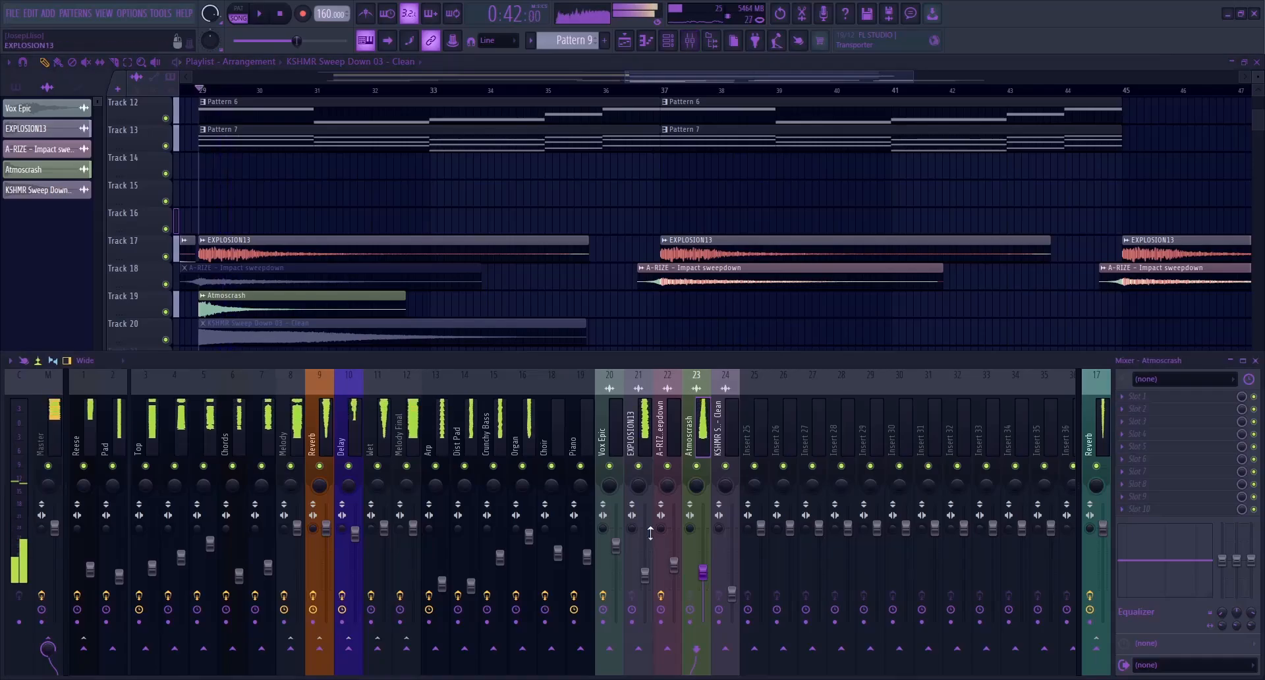
Unmute the A-RIZE and KSHMR Sweep Down clips around bar 29 and play the full impact
click(100, 62)
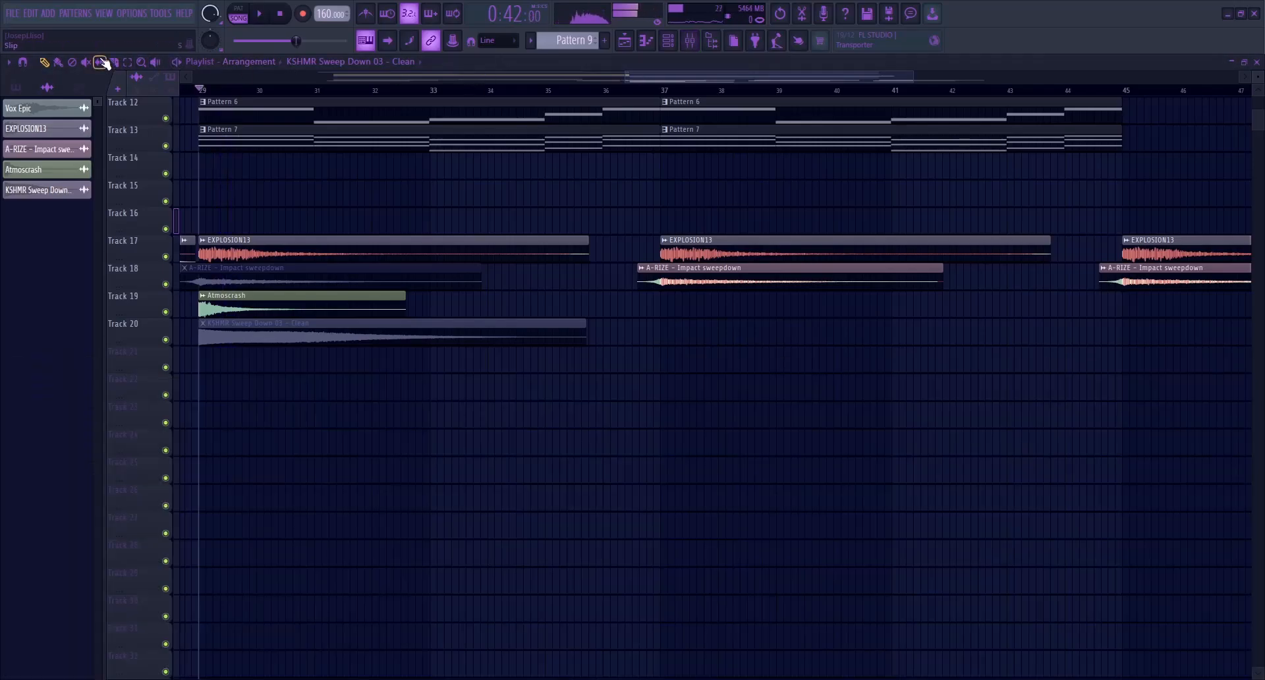
click(283, 282)
key(space)
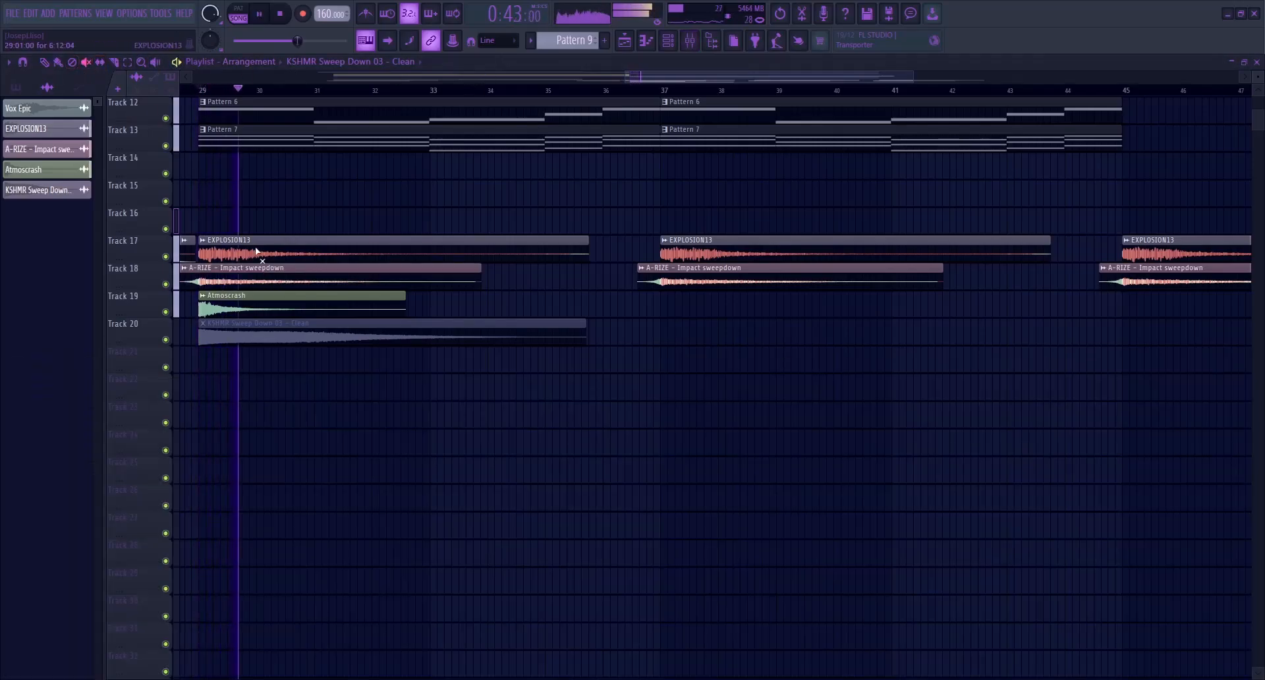
key(space)
click(231, 329)
key(space)
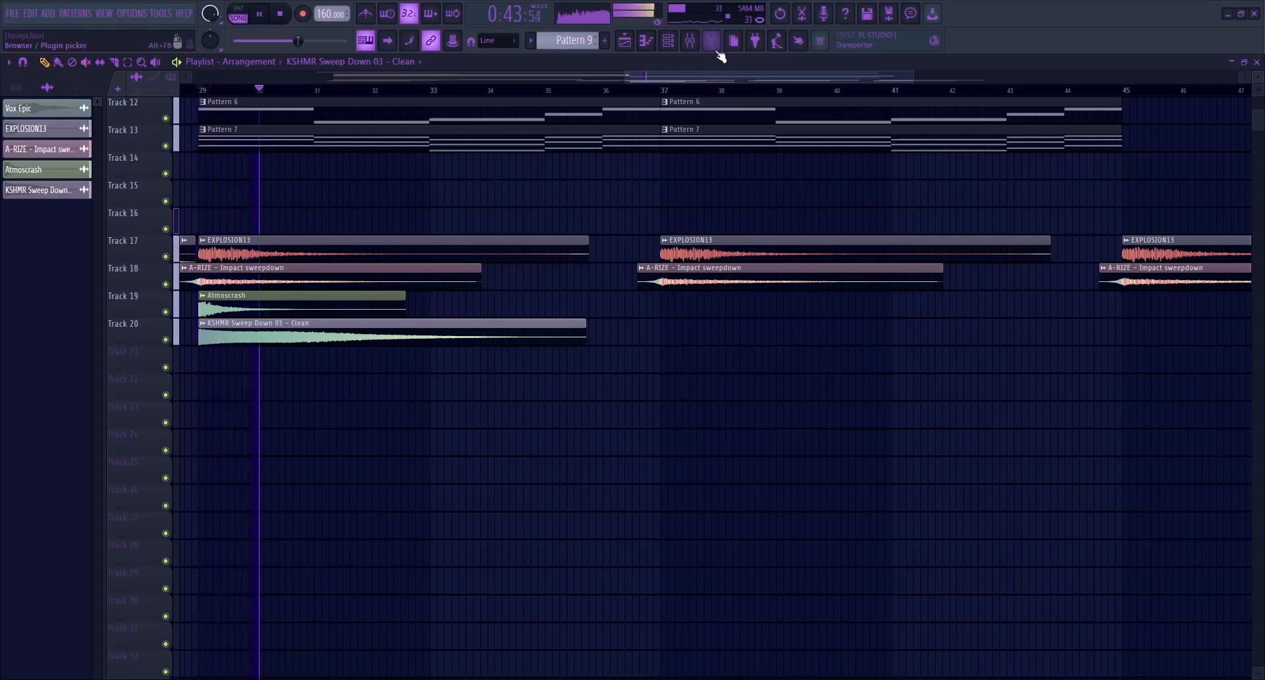
Fine-tune the impact levels, setting the Atmoscrash mixer volume to 50% (-12.7 dB), and close the mixer
click(689, 43)
drag(731, 593, 704, 576)
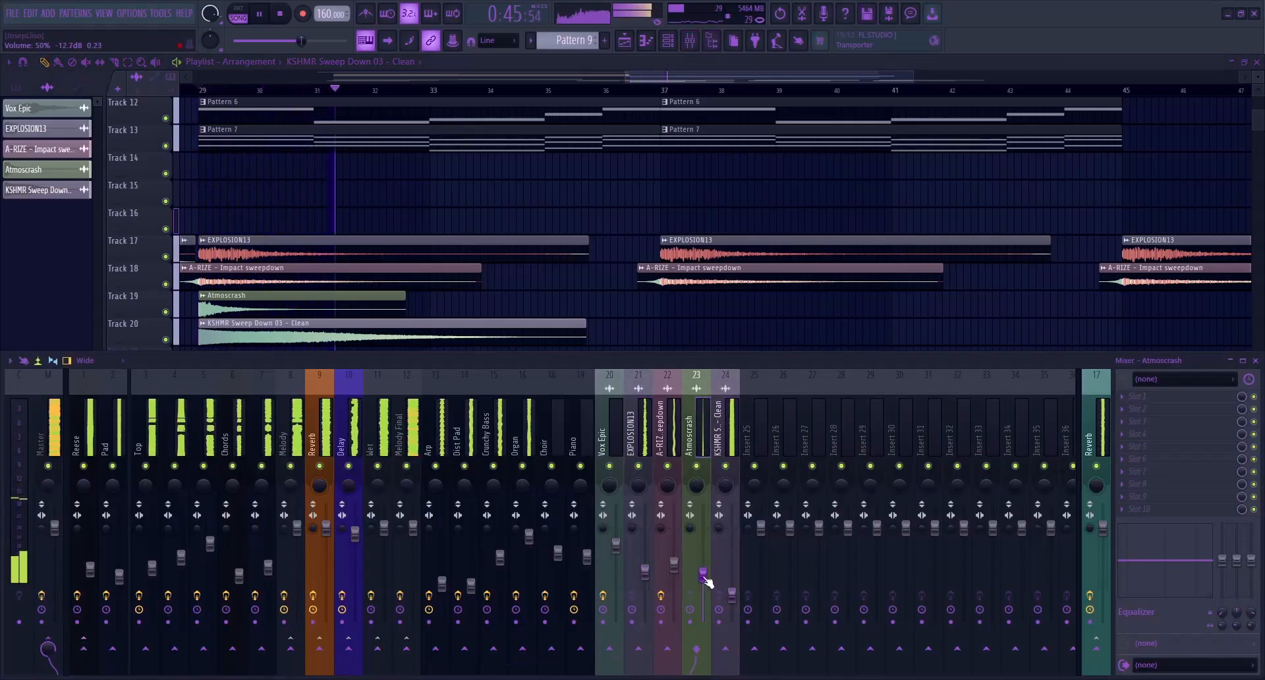
key(F9)
Stop playback and select the three short Pattern 4 clips at bars 26 to 28 on track 6
scroll(626, 176, down, 6)
click(283, 15)
click(284, 15)
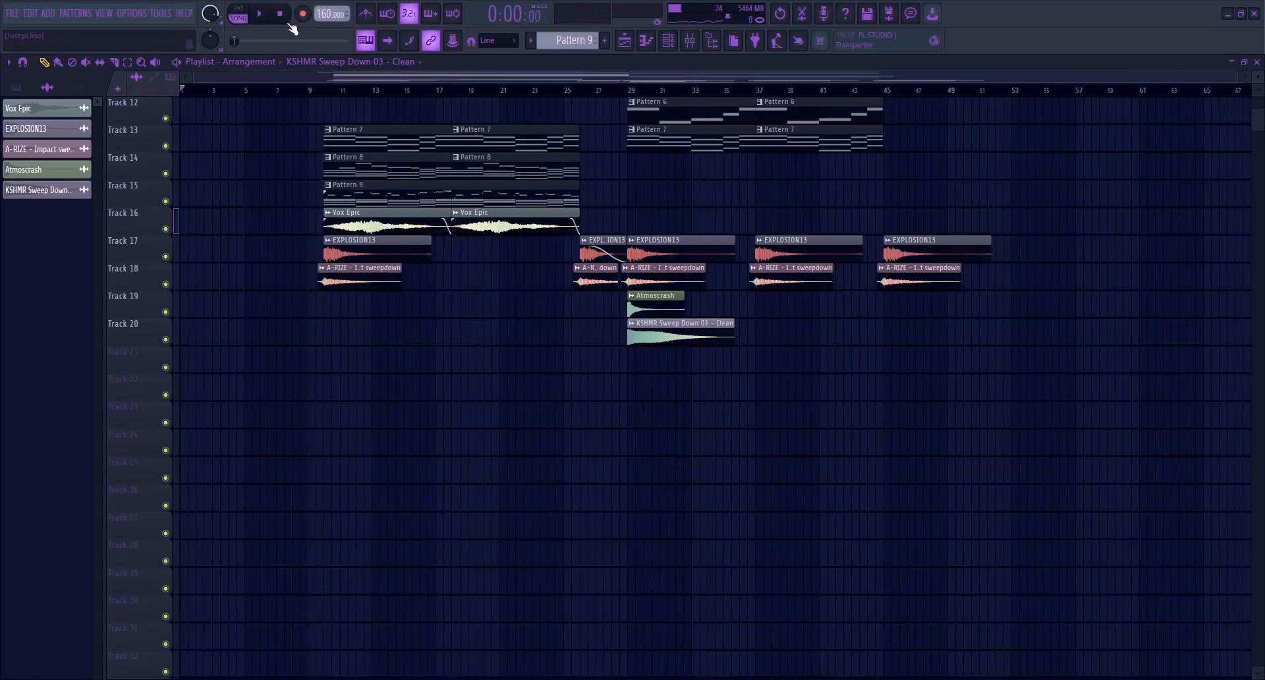
scroll(619, 223, up, 5)
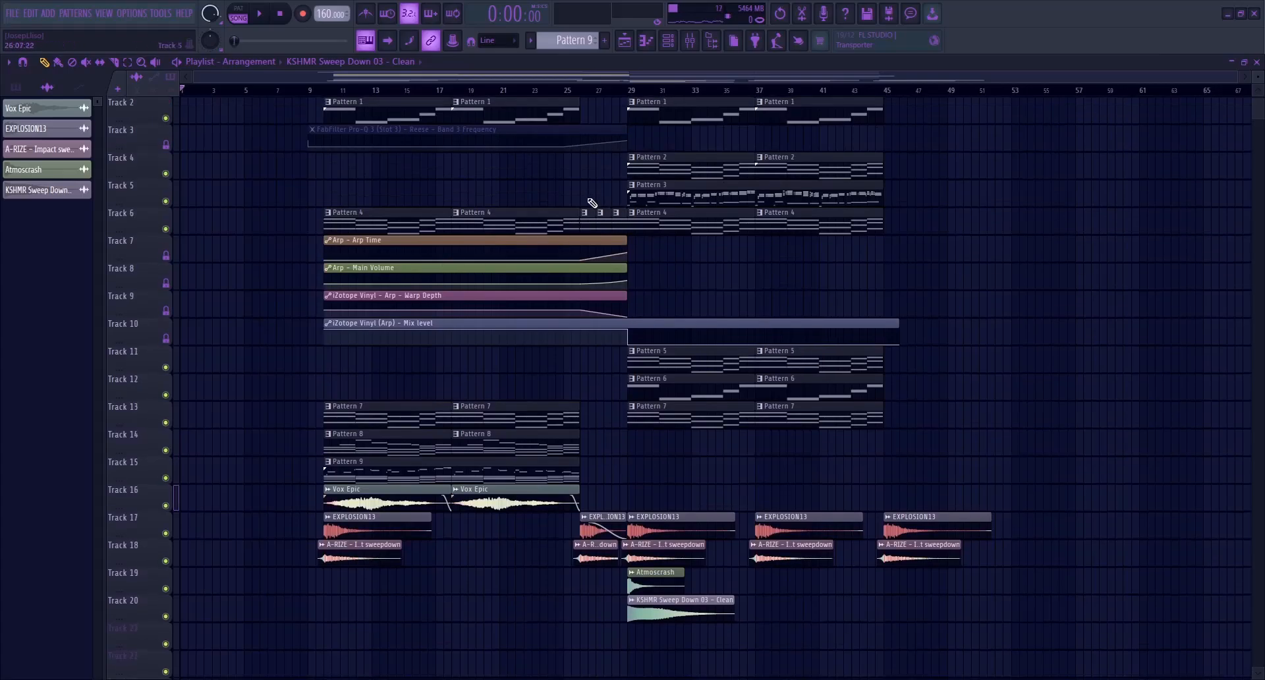
scroll(591, 201, up, 3)
drag(575, 182, 661, 222)
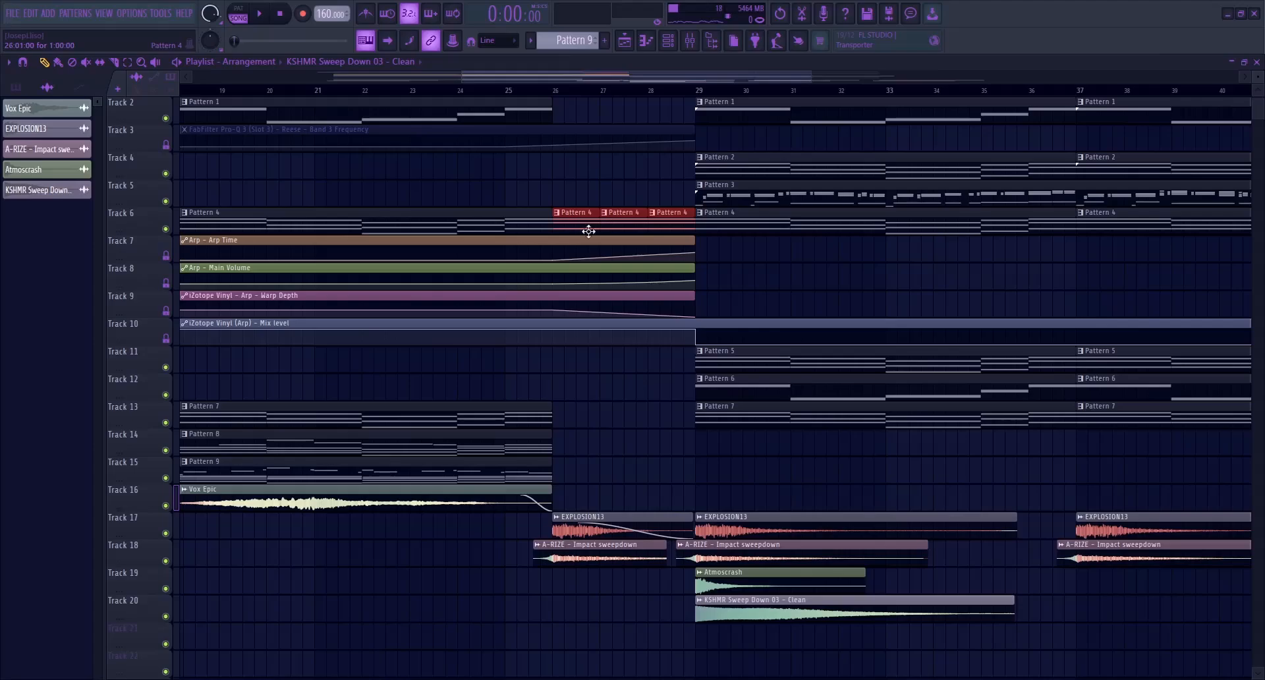
Play the whole arrangement from bar 10
scroll(588, 231, down, 4)
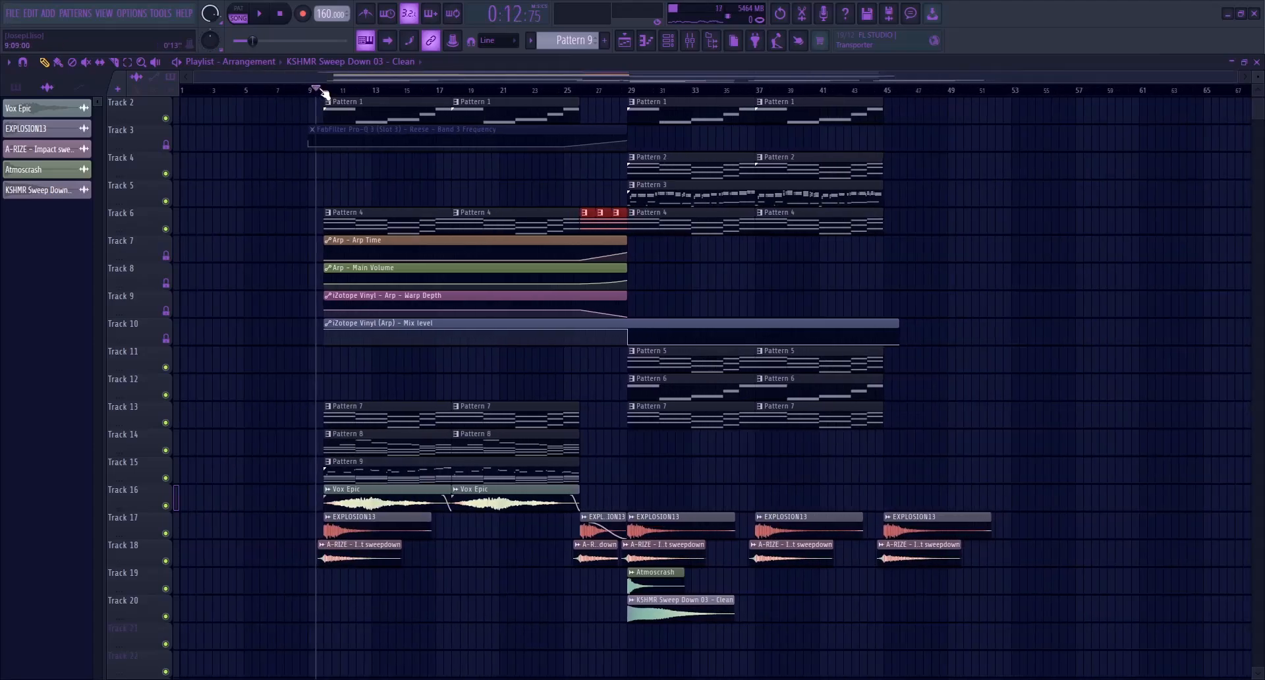
click(323, 91)
key(space)
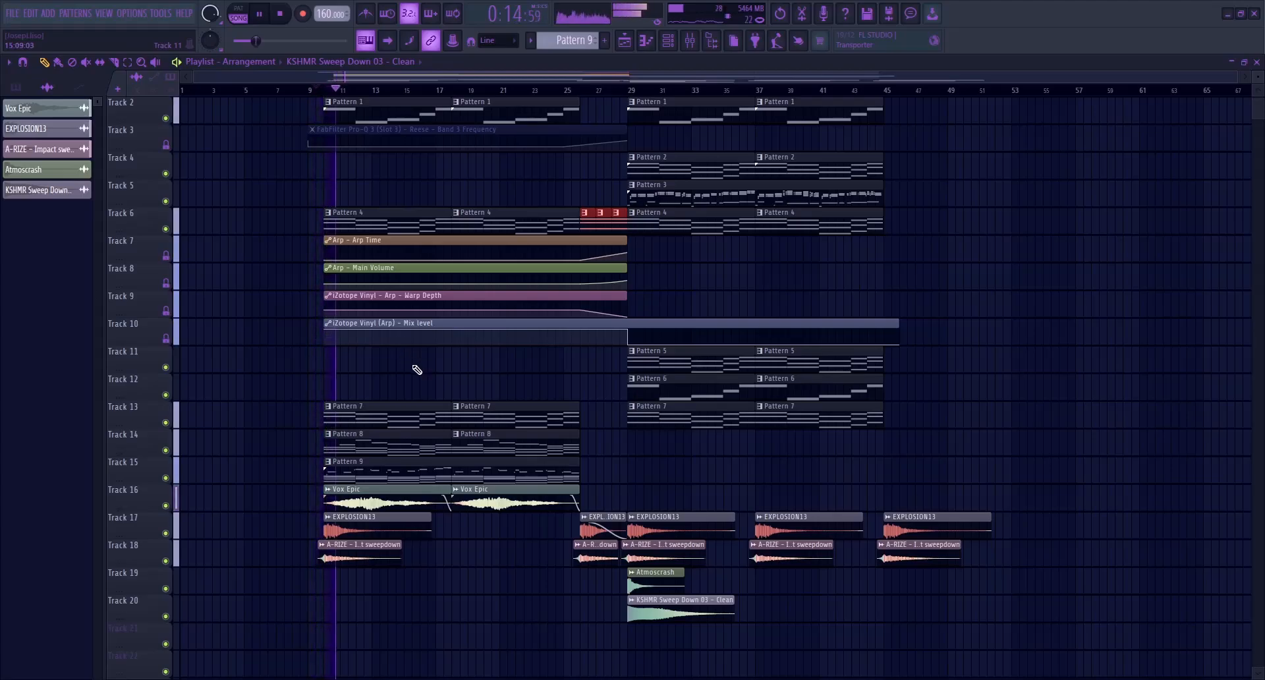
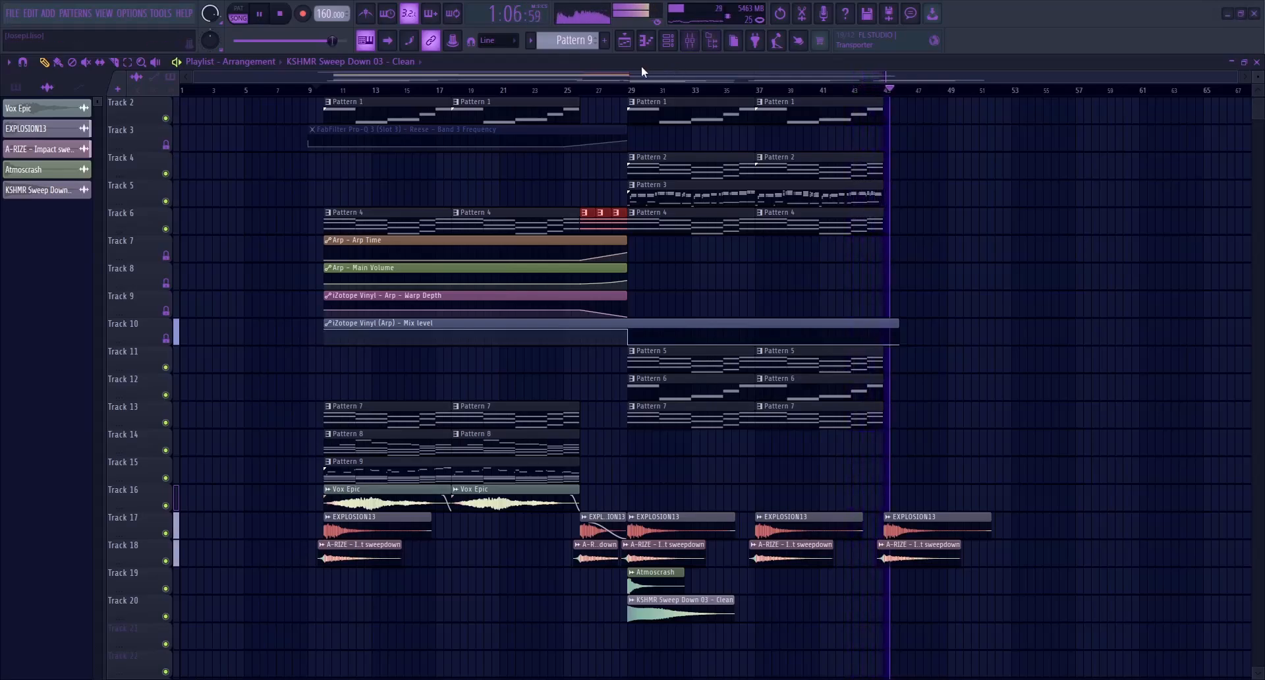
Stop playback and route the Vocal clip on track 21 to its own mixer track, insert 25
key(space)
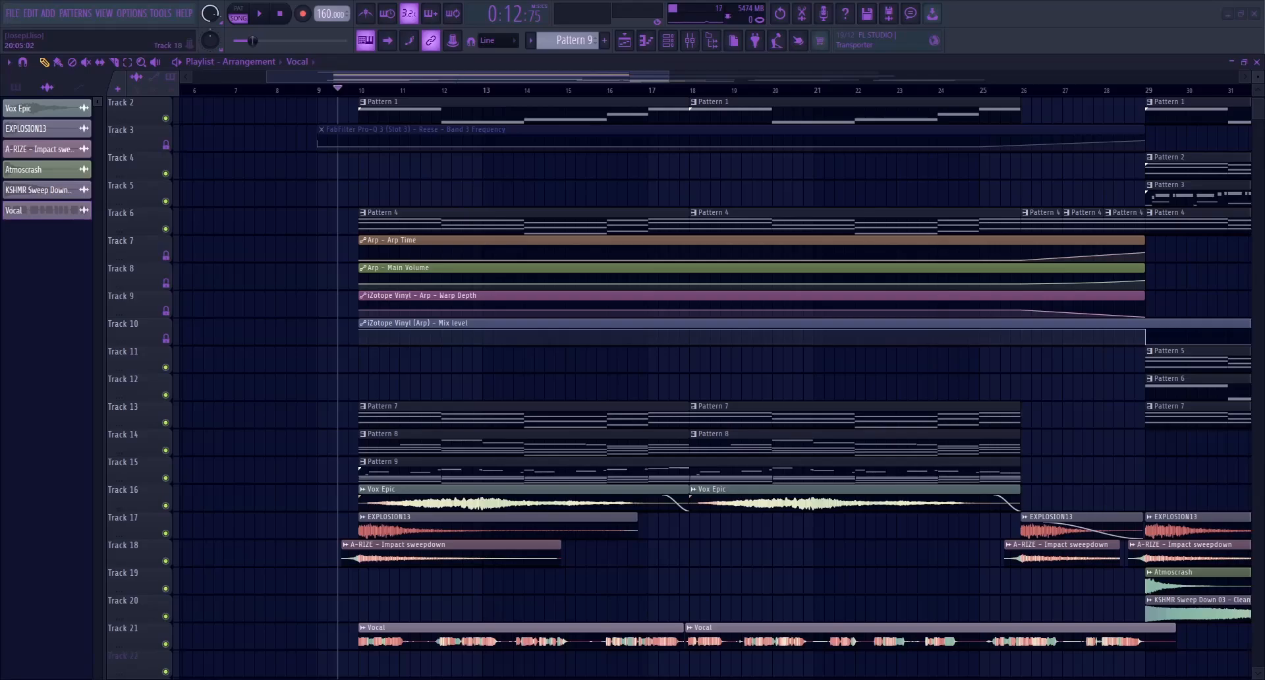
double_click(549, 627)
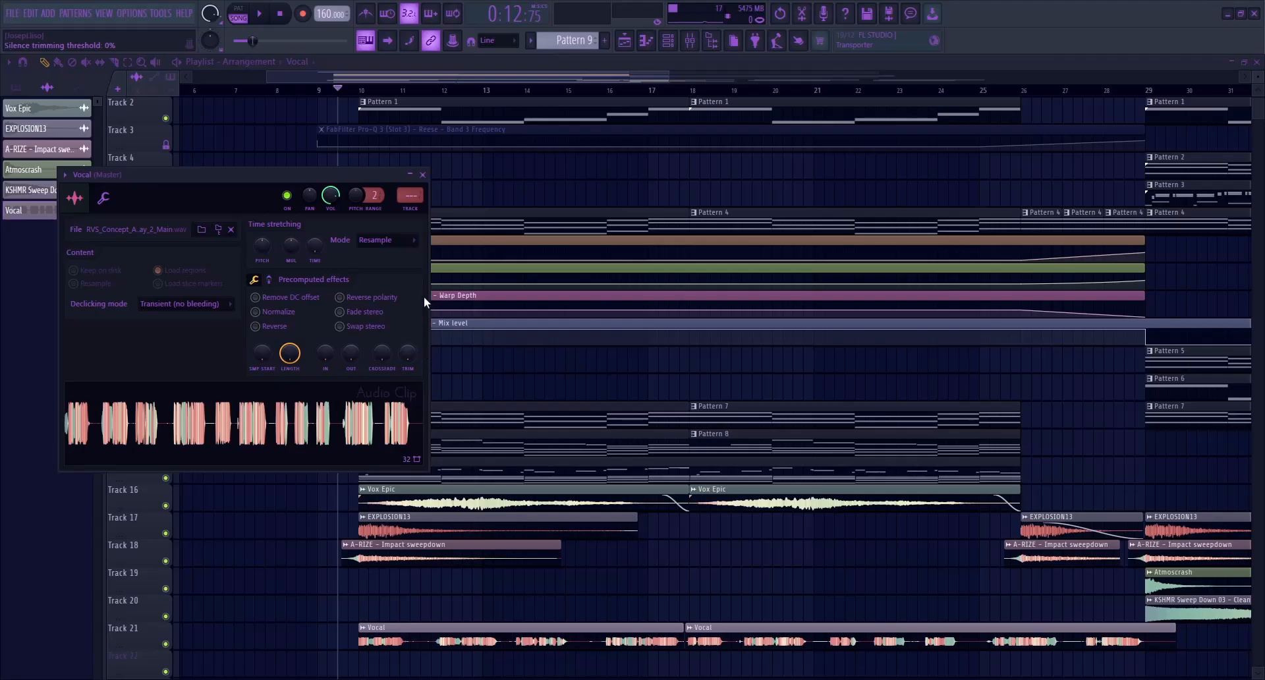
click(423, 175)
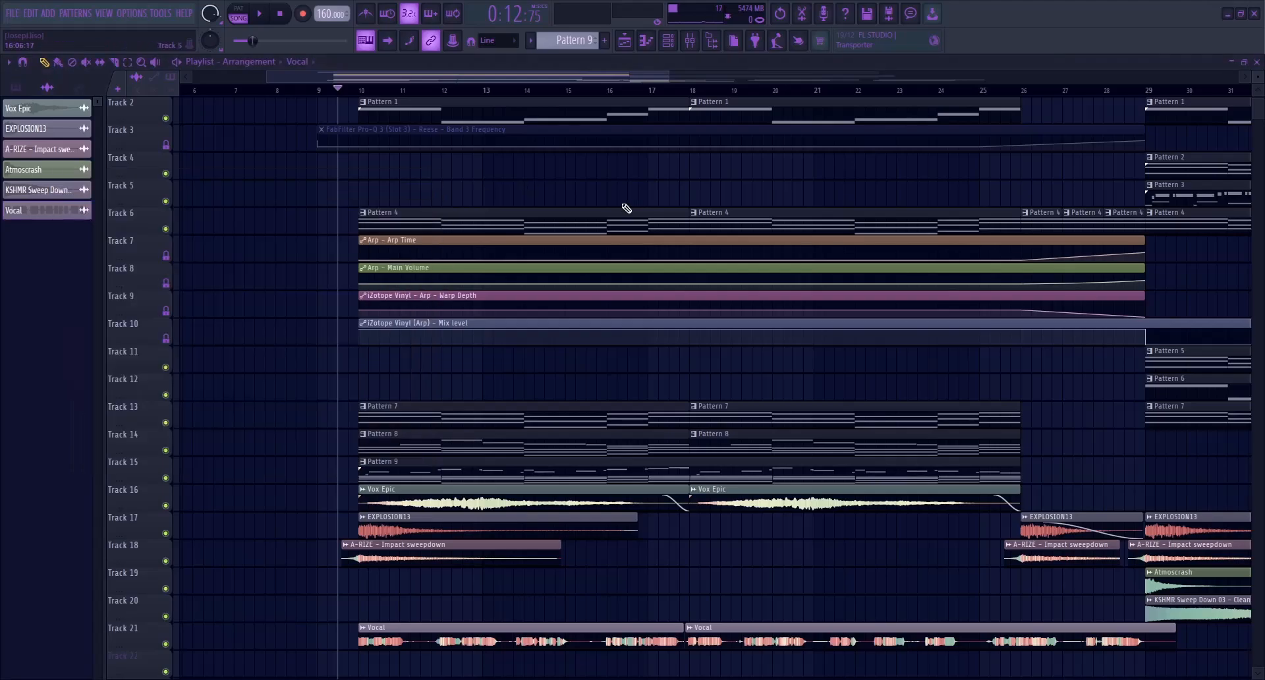
click(690, 40)
key(ctrl+l)
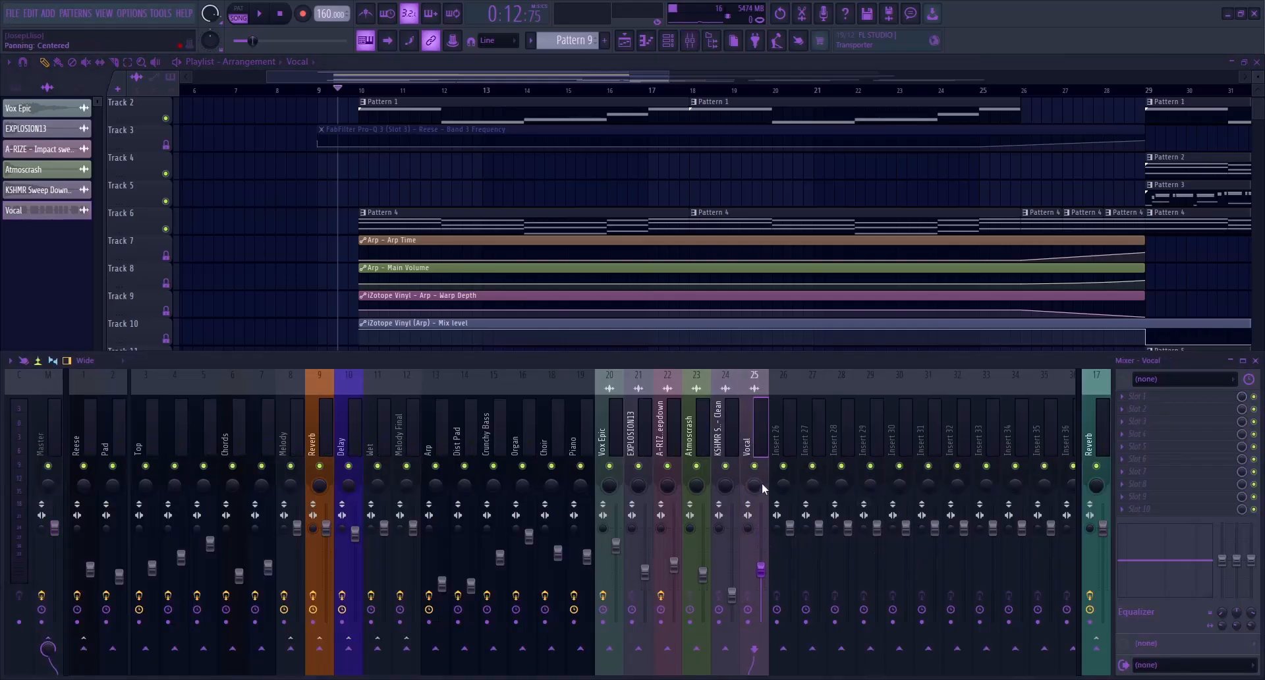
Audition the soloed Vocal and load FabFilter Pro-Q 4 on it with a bell cut of about 2.11 dB at 176.53 Hz
key(space)
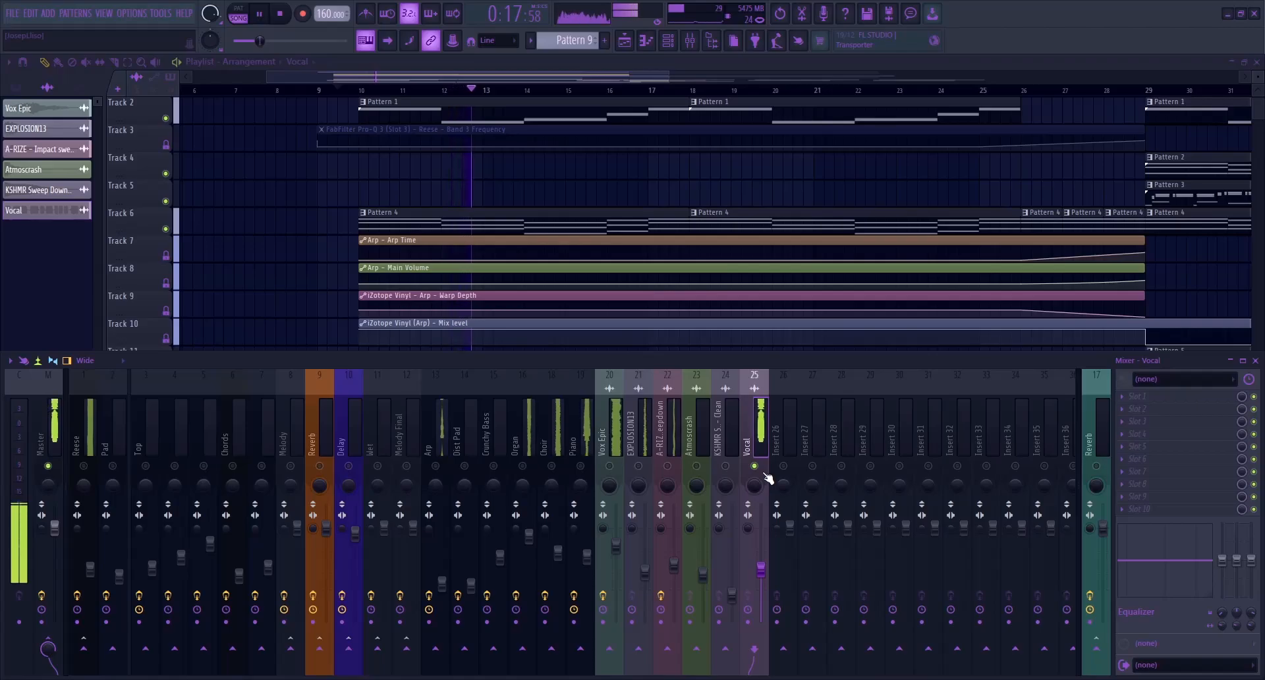
key(space)
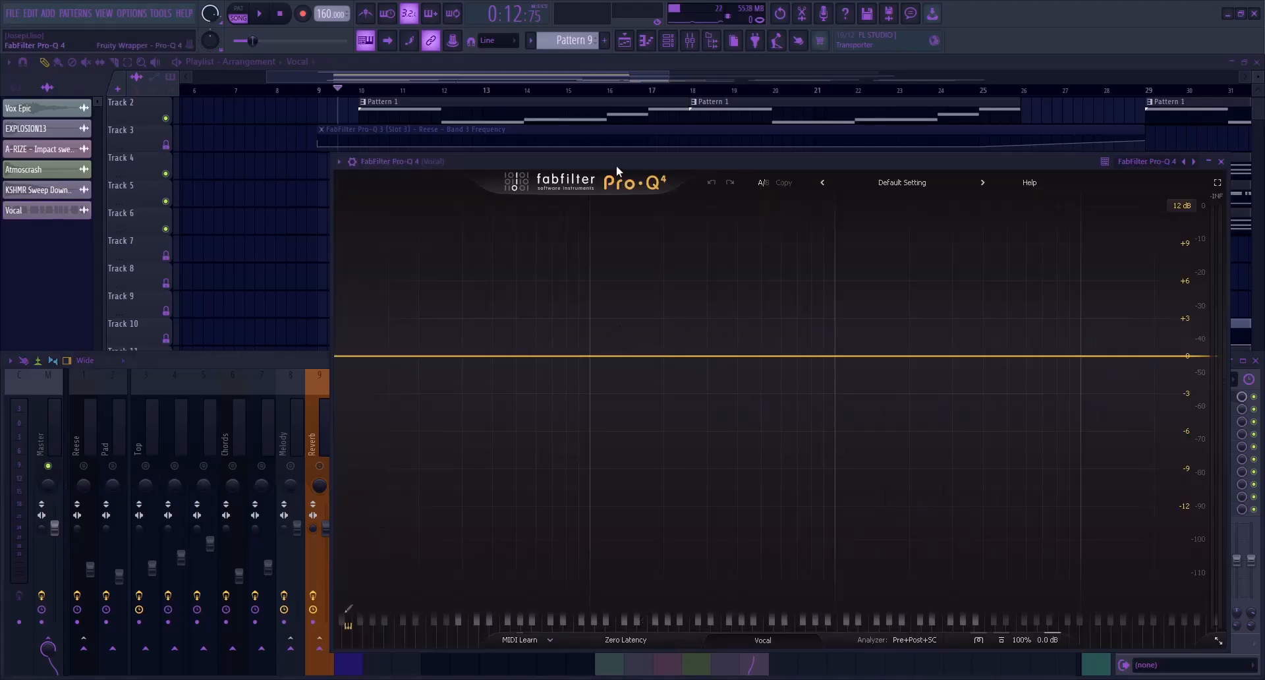
drag(618, 166, 578, 165)
drag(556, 356, 610, 383)
key(space)
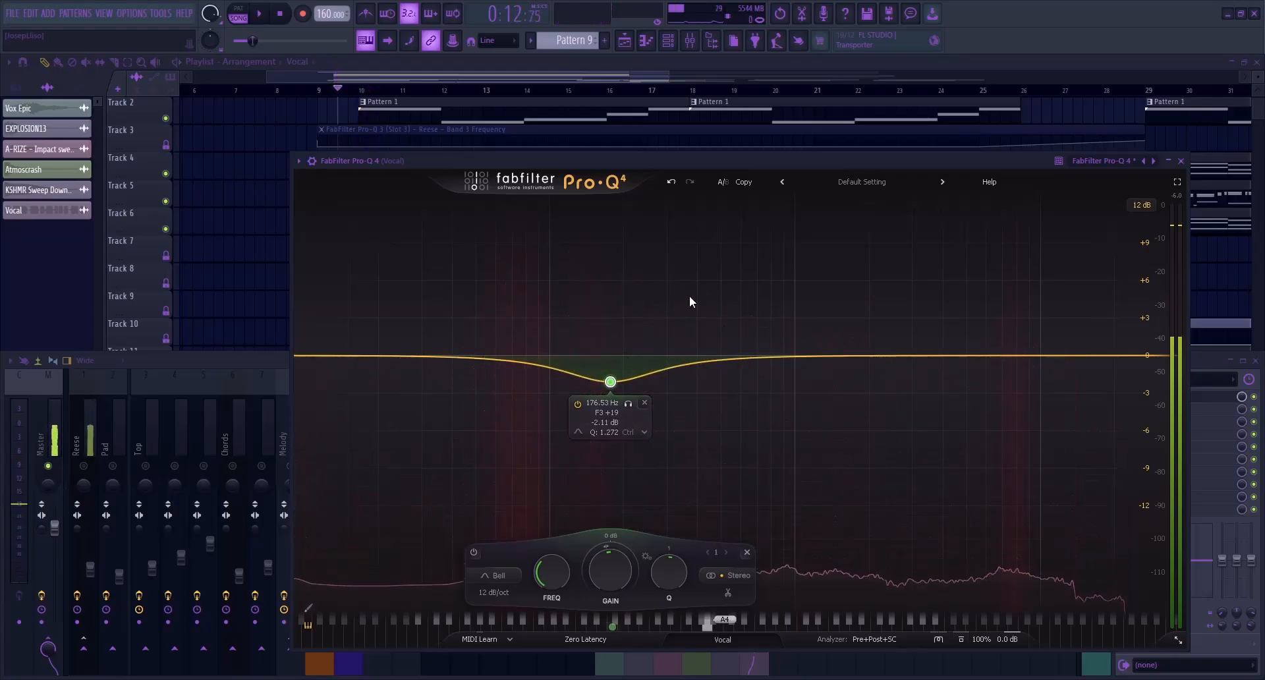
key(space)
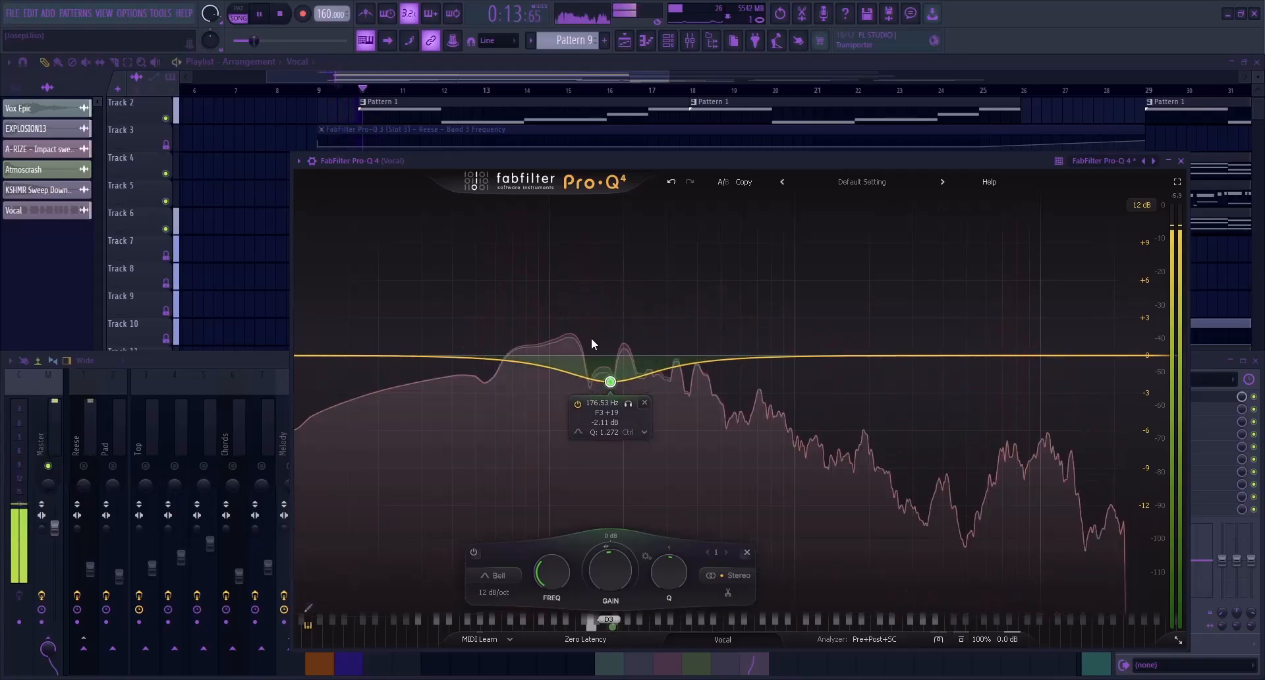
key(Escape)
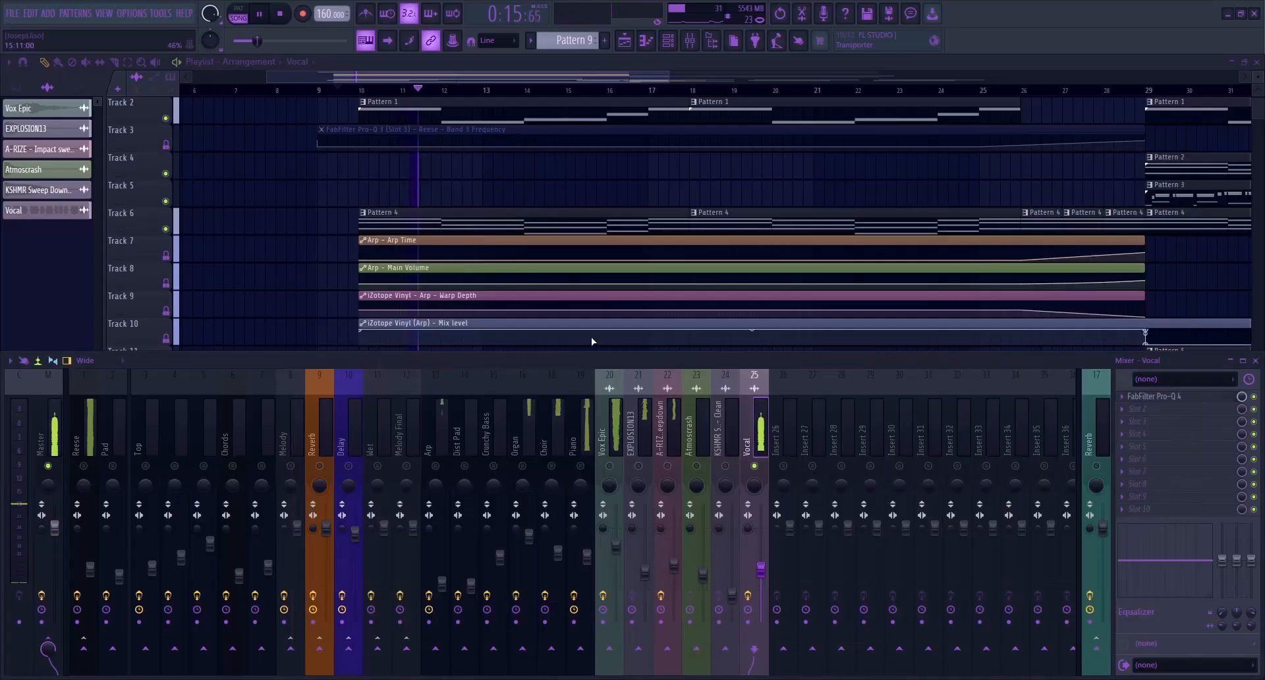
key(space)
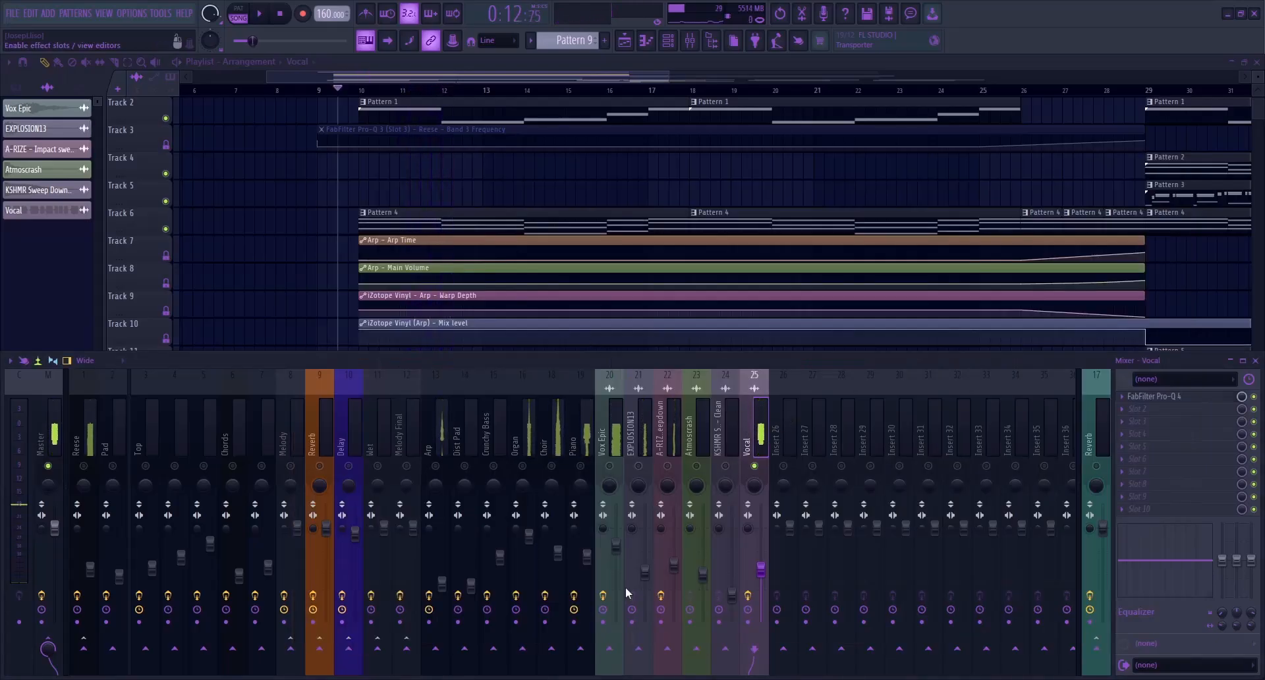
Sidechain the Vocal mixer track to Reese and check the side-chain input of the existing Pro-Q 4 on Reese
mouse_move(85, 668)
mouse_down()
mouse_move(59, 675)
mouse_move(83, 661)
mouse_up()
click(76, 440)
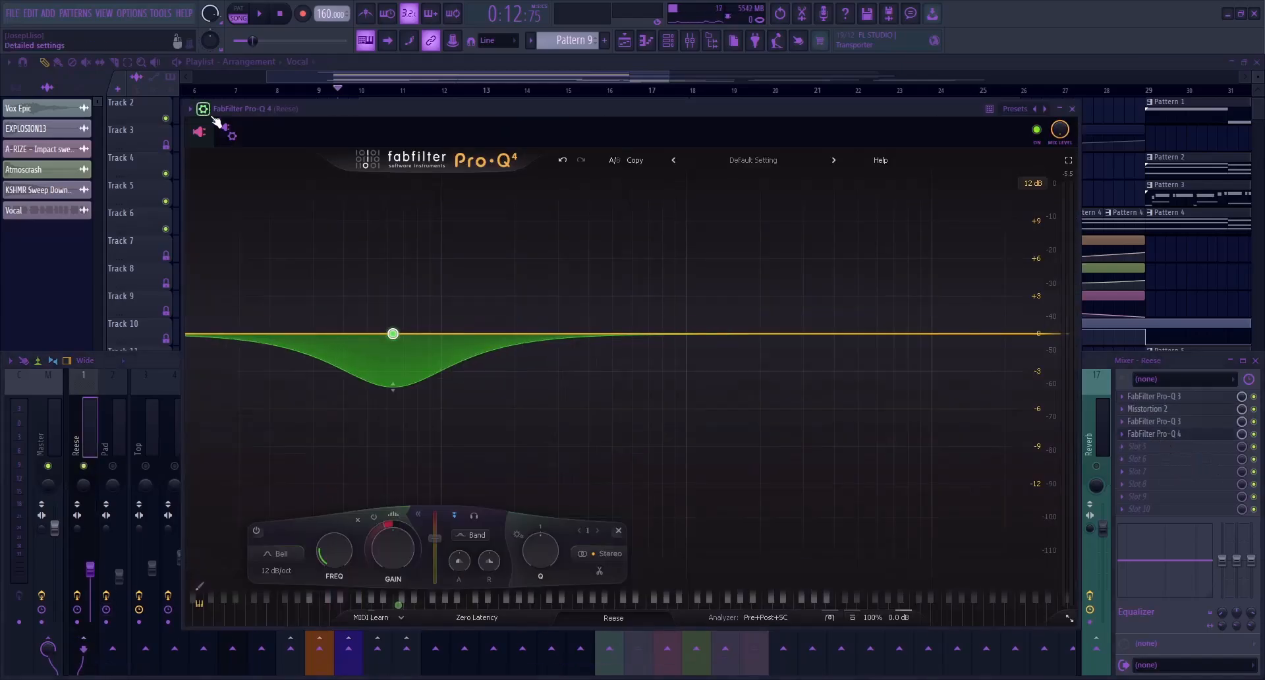
click(203, 109)
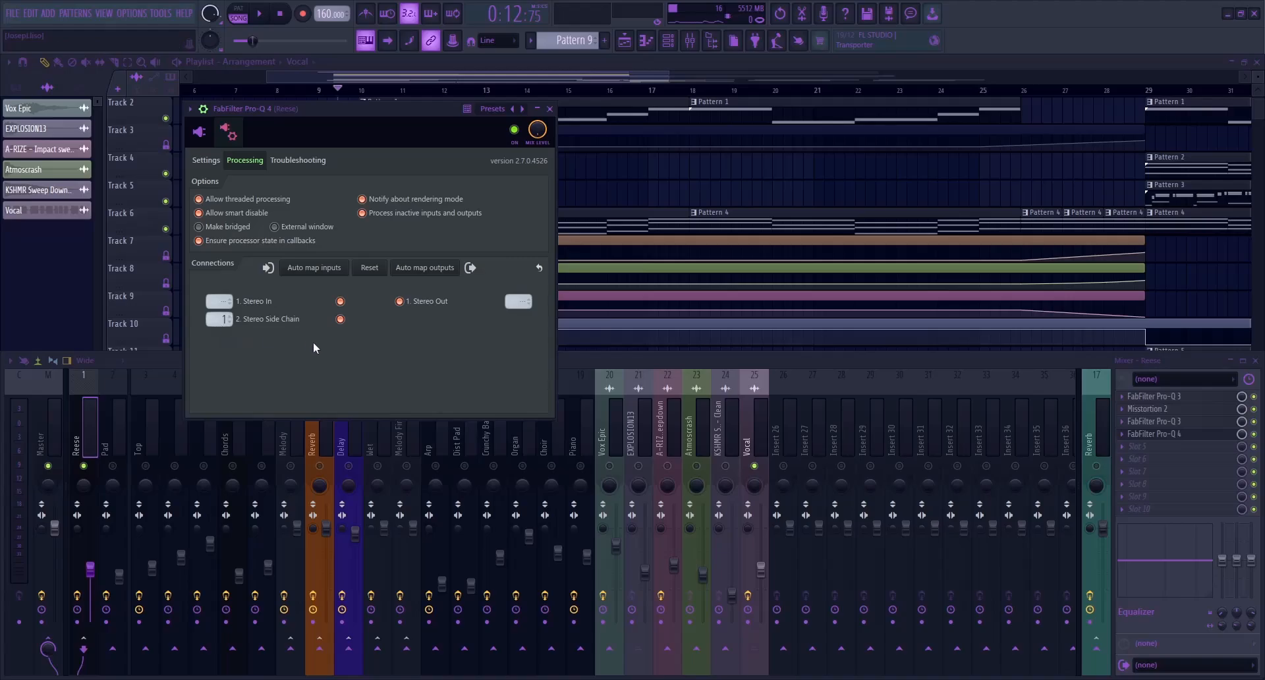
click(206, 113)
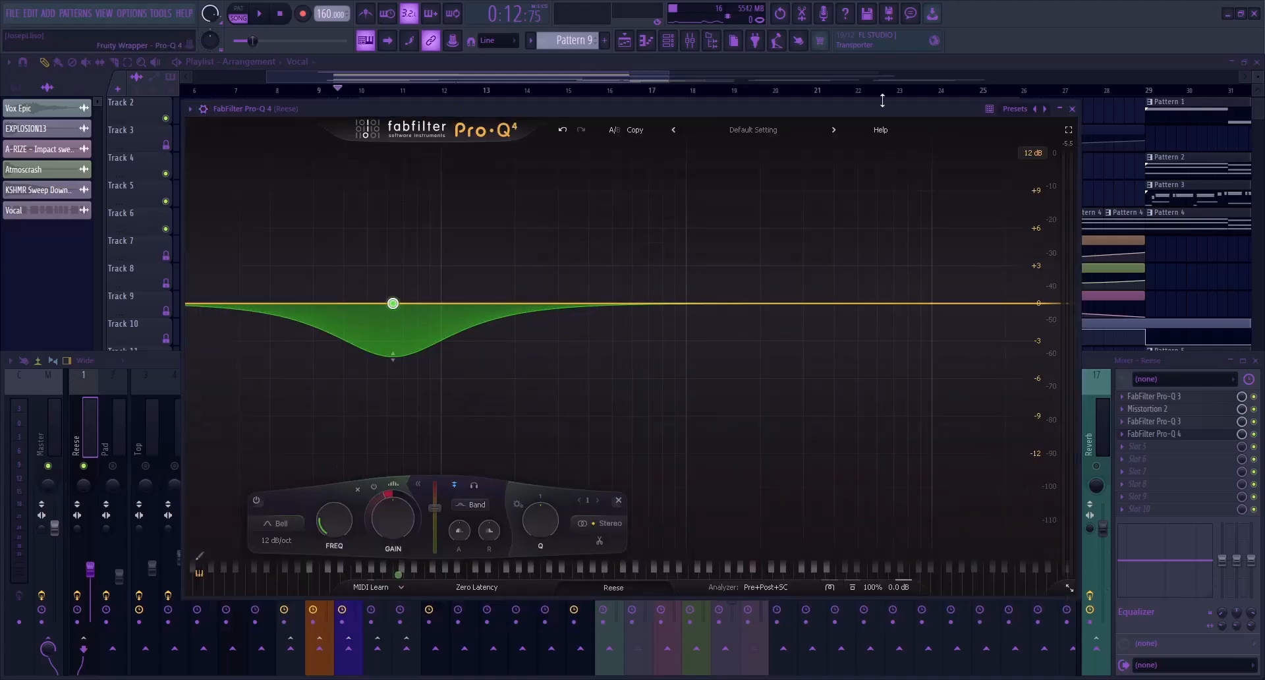
click(1071, 110)
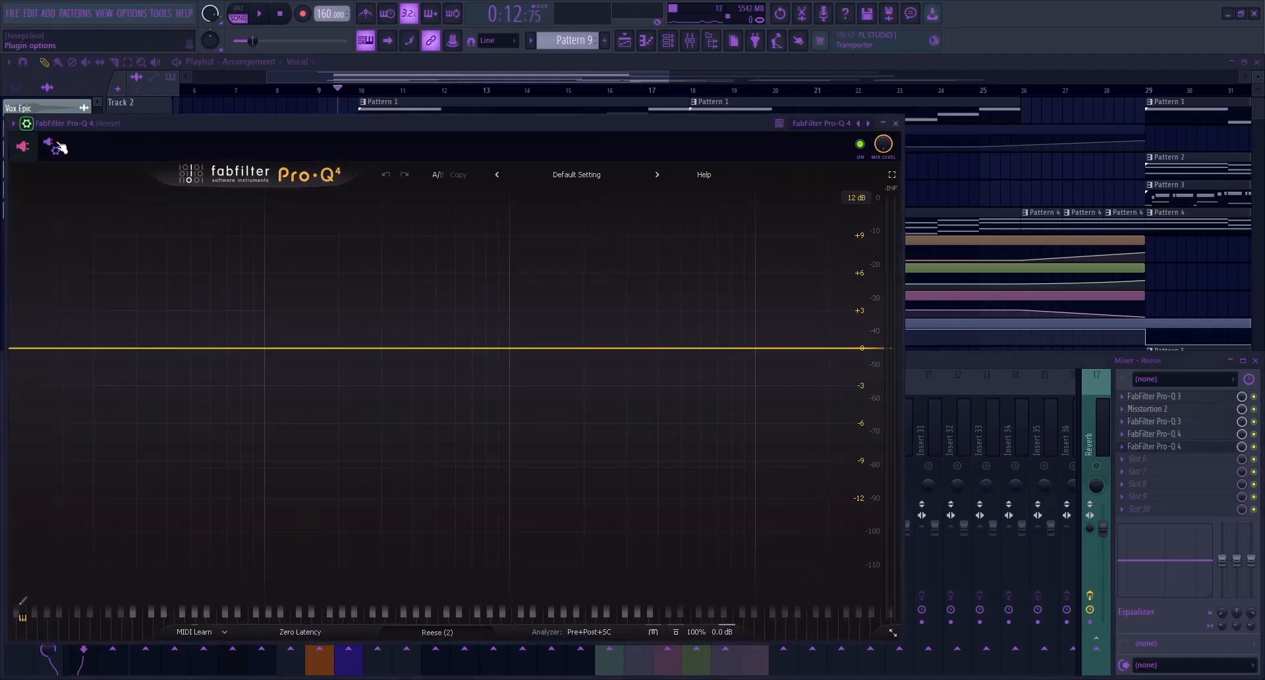
Set the side-chain input of a new Pro-Q 4 on Reese to 2 and rename the plugin Vocal Sidechain
click(52, 146)
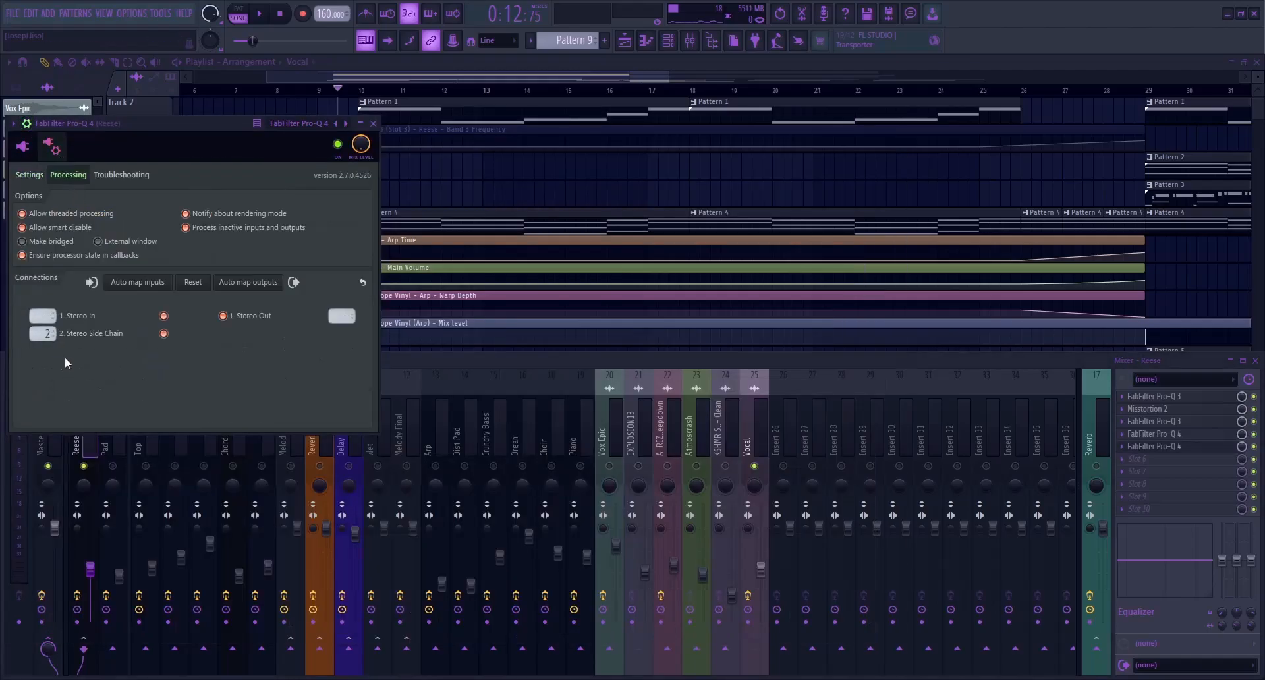
click(26, 125)
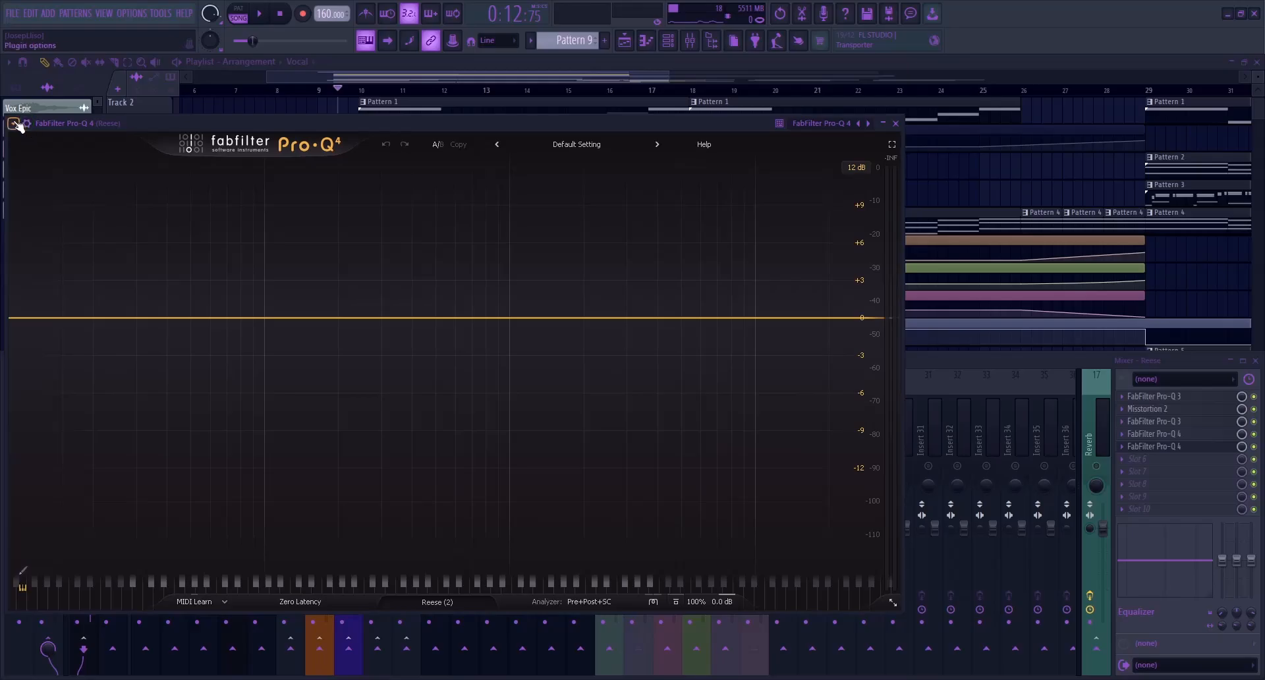
click(1127, 450)
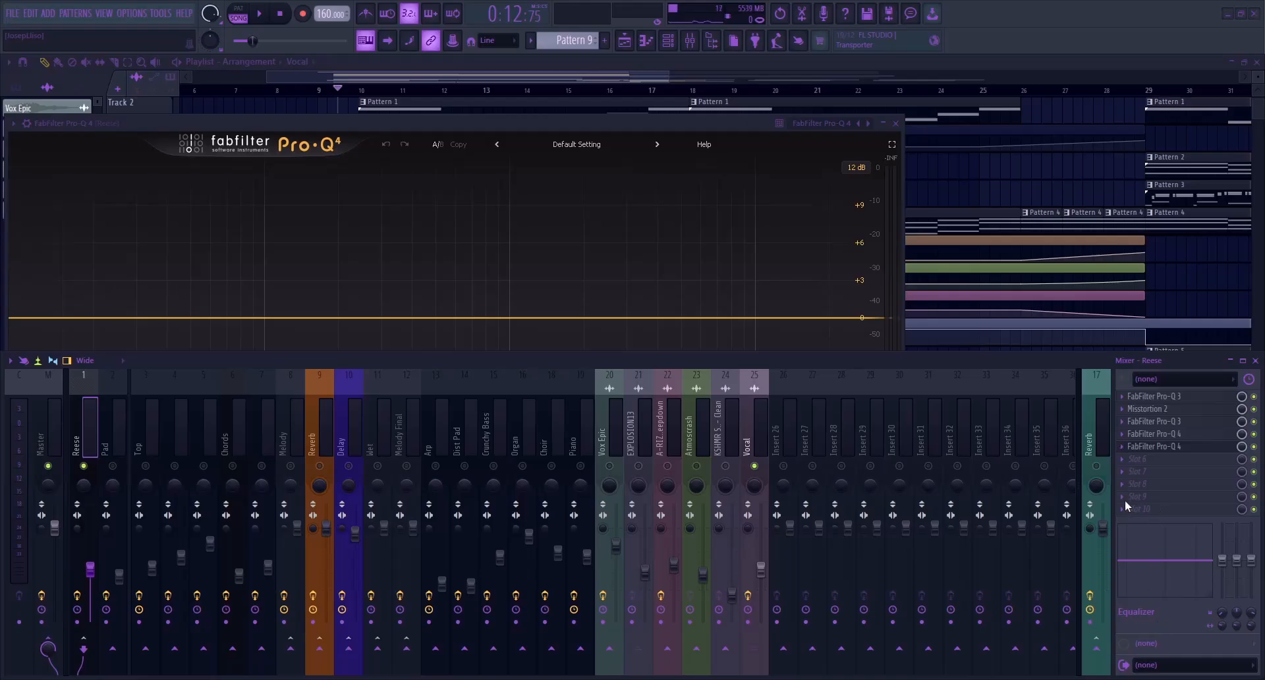
key(Return)
drag(281, 124, 365, 112)
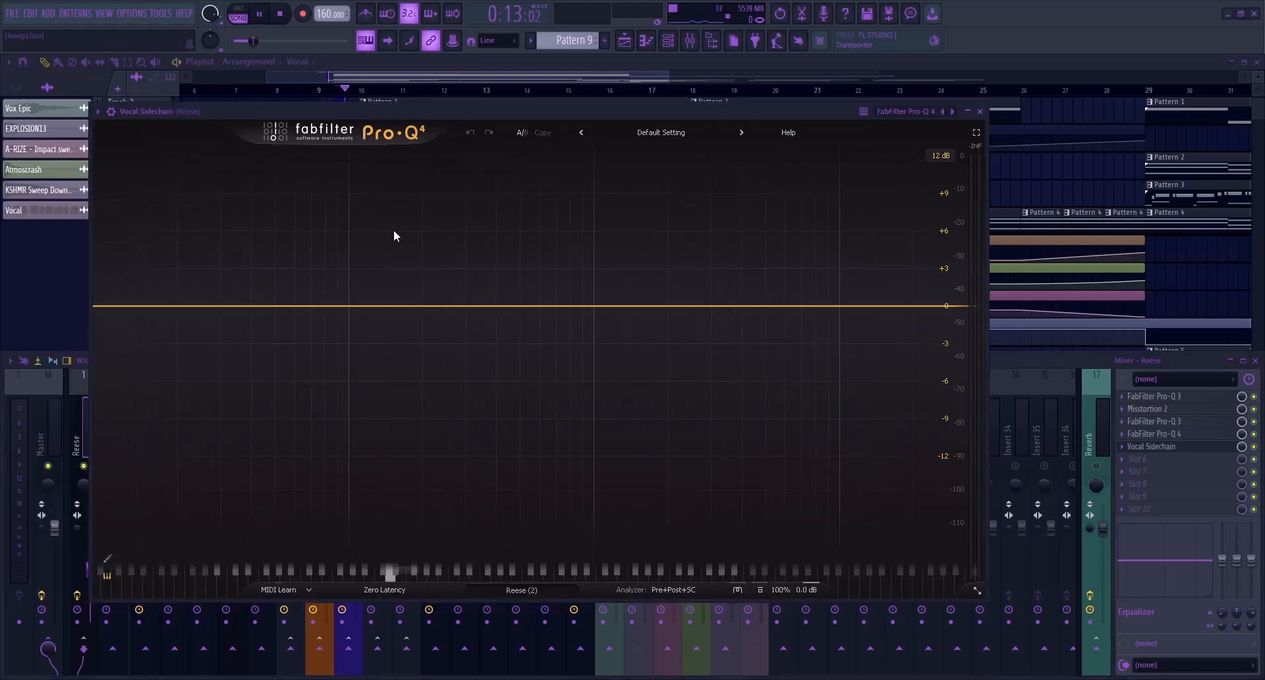
Add a bell band at about 140 Hz in Vocal Sidechain and give it a negative dynamic range with the dynamics options expanded
key(space)
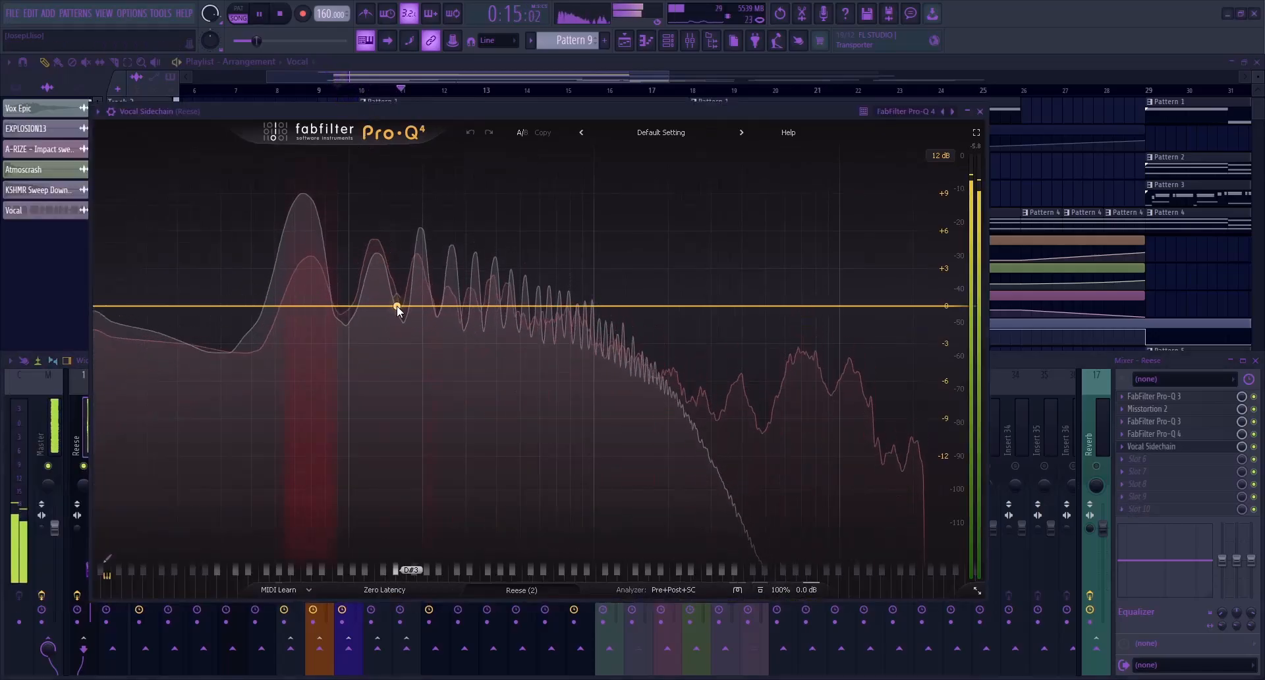
double_click(385, 306)
key(space)
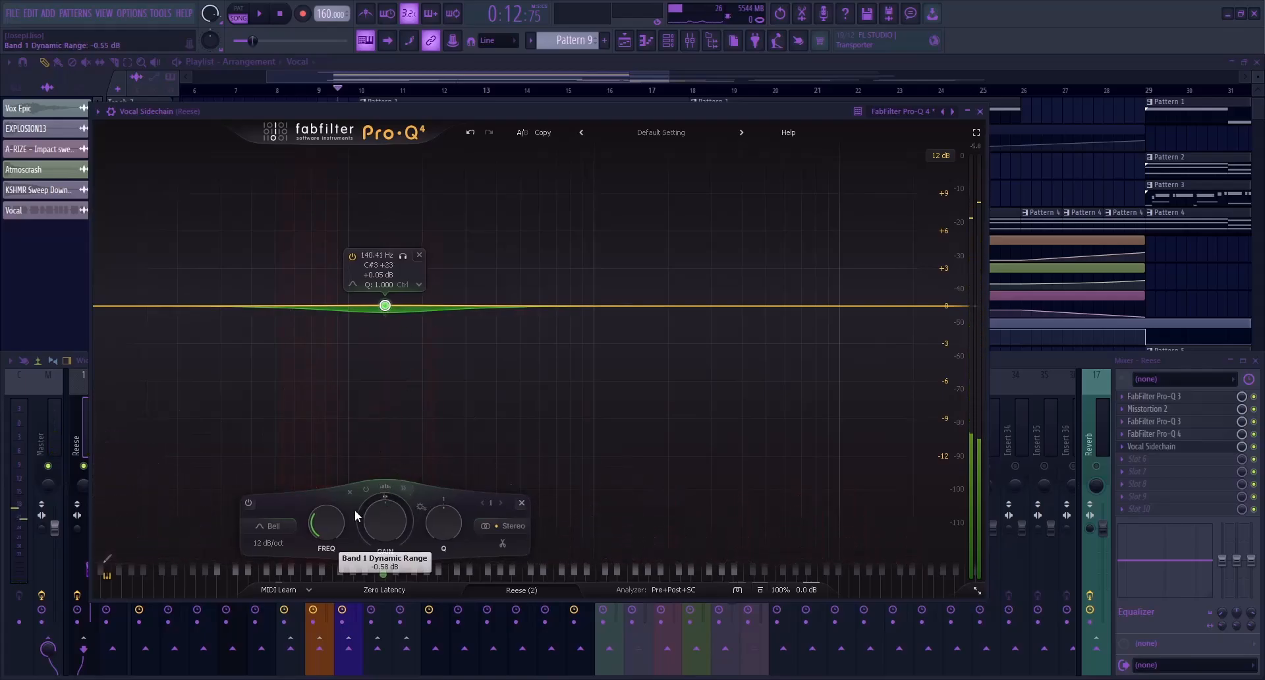
drag(386, 504, 403, 501)
click(403, 489)
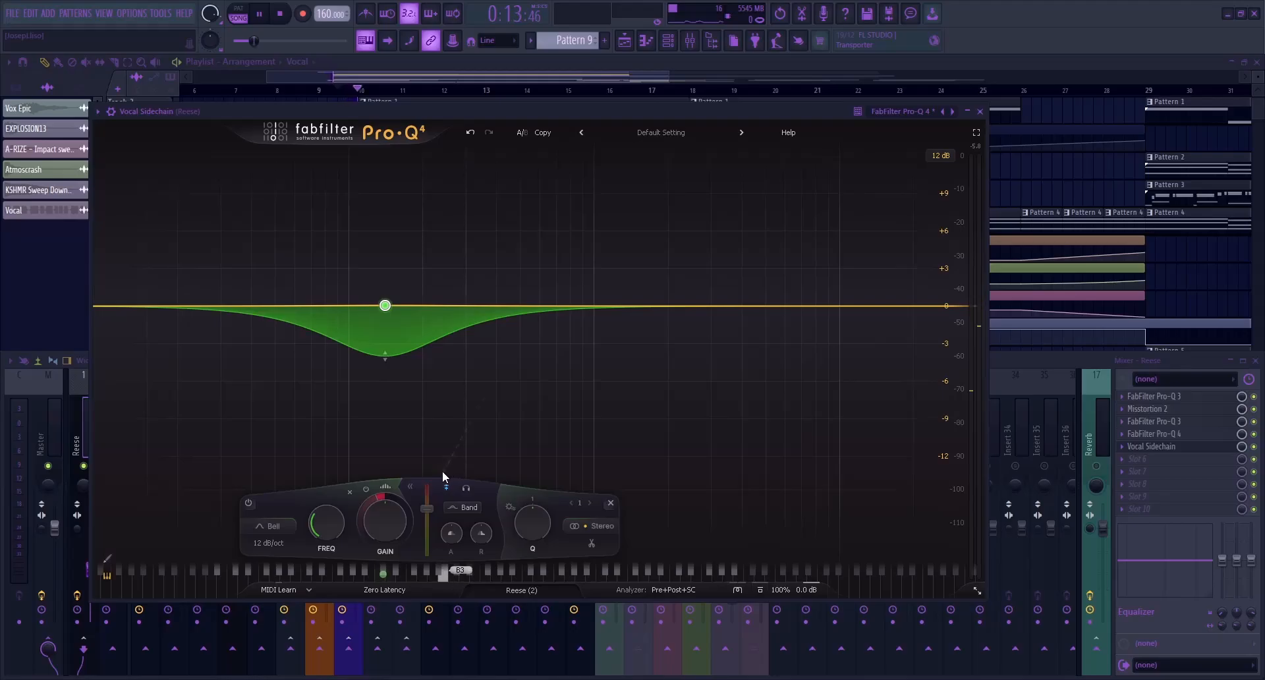
Deepen the band's dynamic range to just over 6 dB of reduction, set its threshold to about -26.3 dB, and close the plugin
key(space)
drag(382, 504, 431, 519)
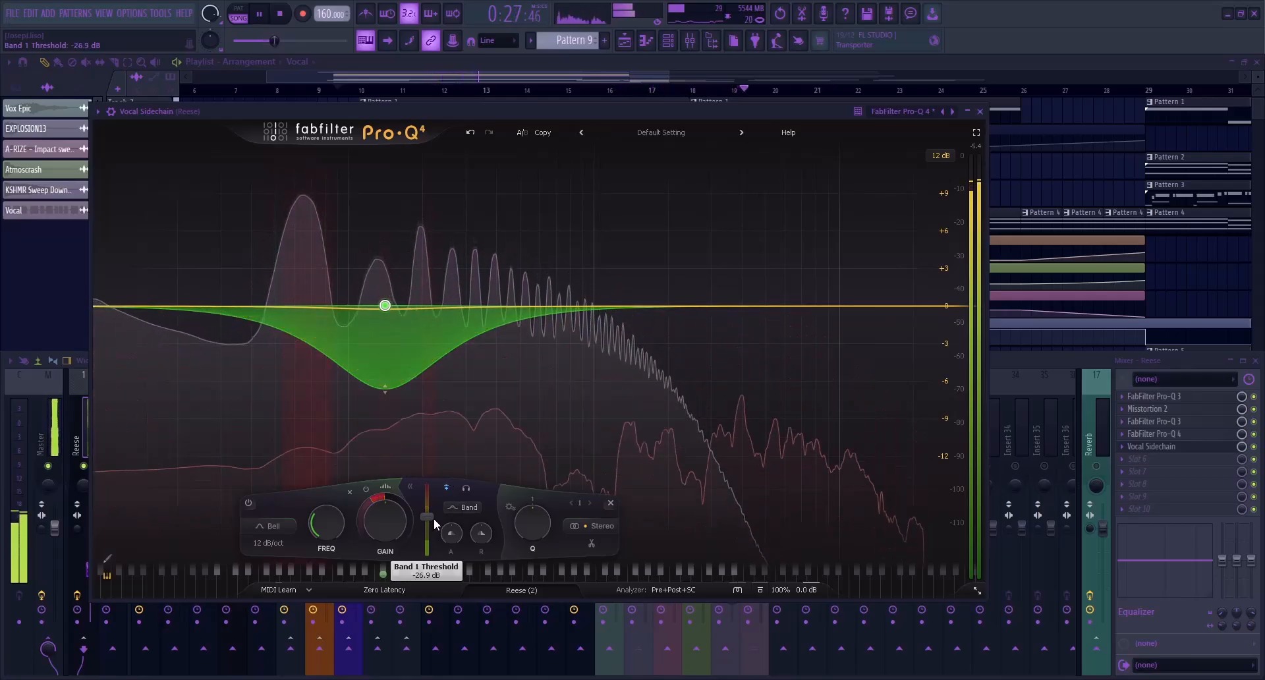
mouse_move(453, 529)
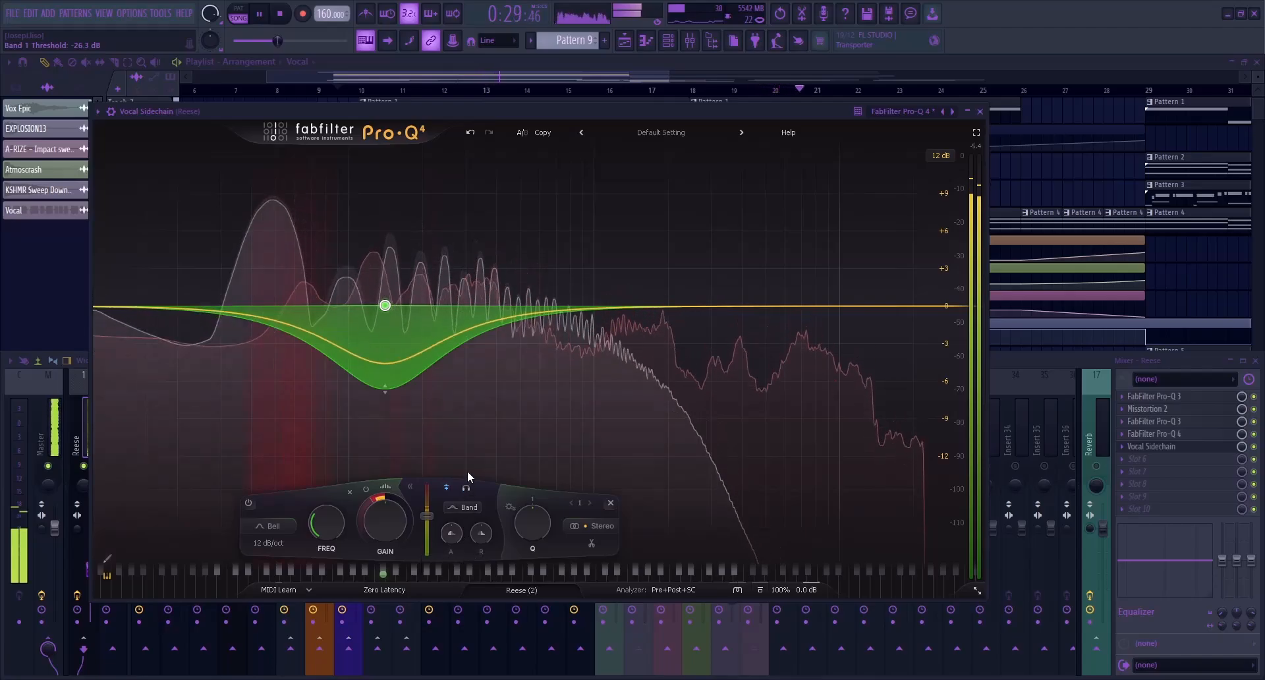
key(space)
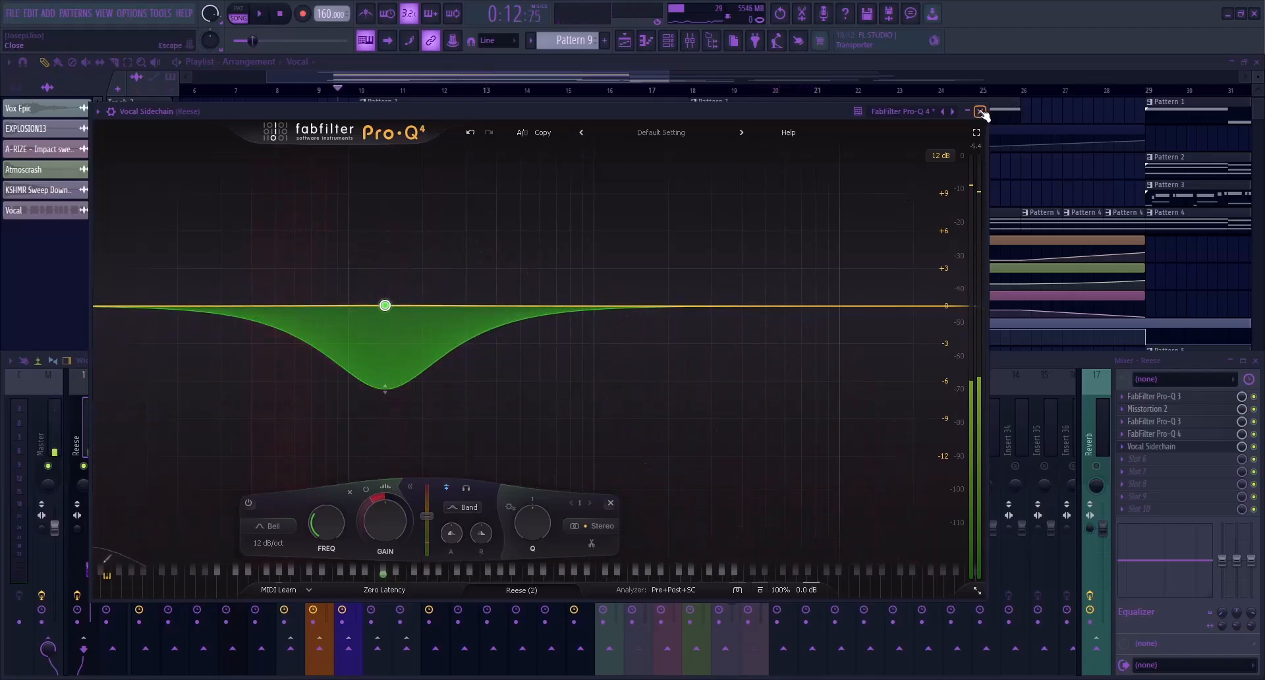
click(980, 111)
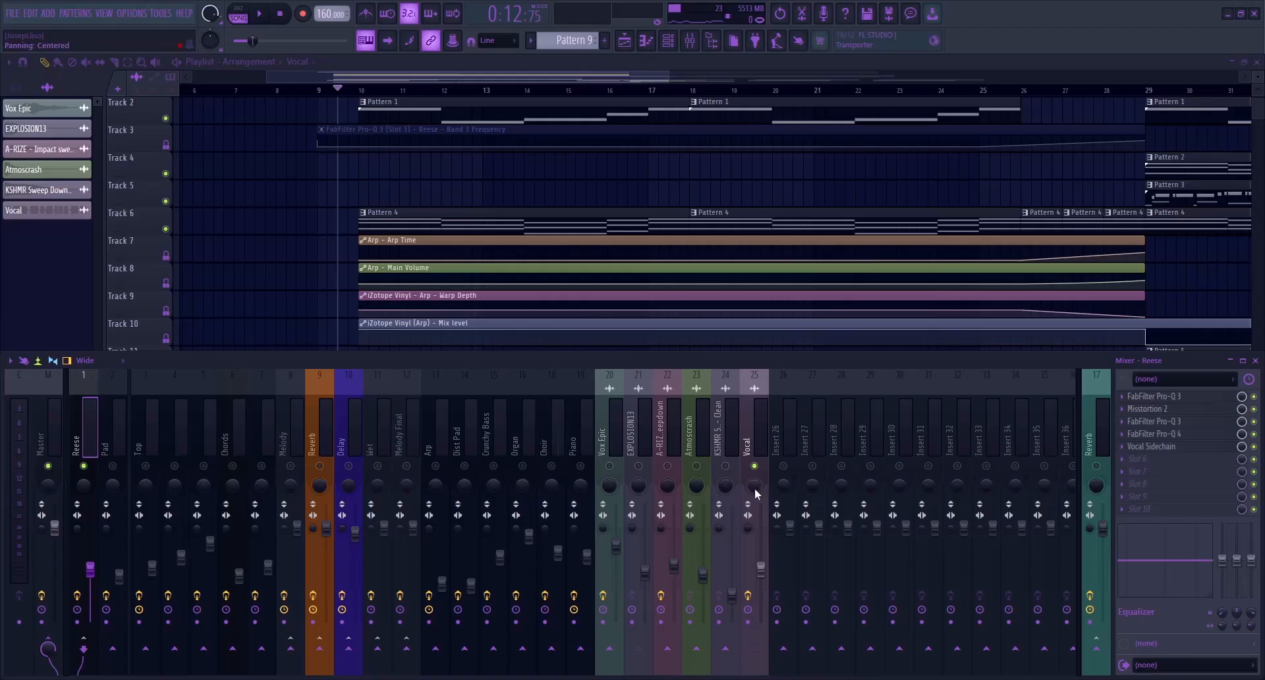
Unsolo the Vocal and set its mixer volume to 54% (-11.6 dB) against the full mix during playback
right_click(756, 469)
key(space)
click(762, 420)
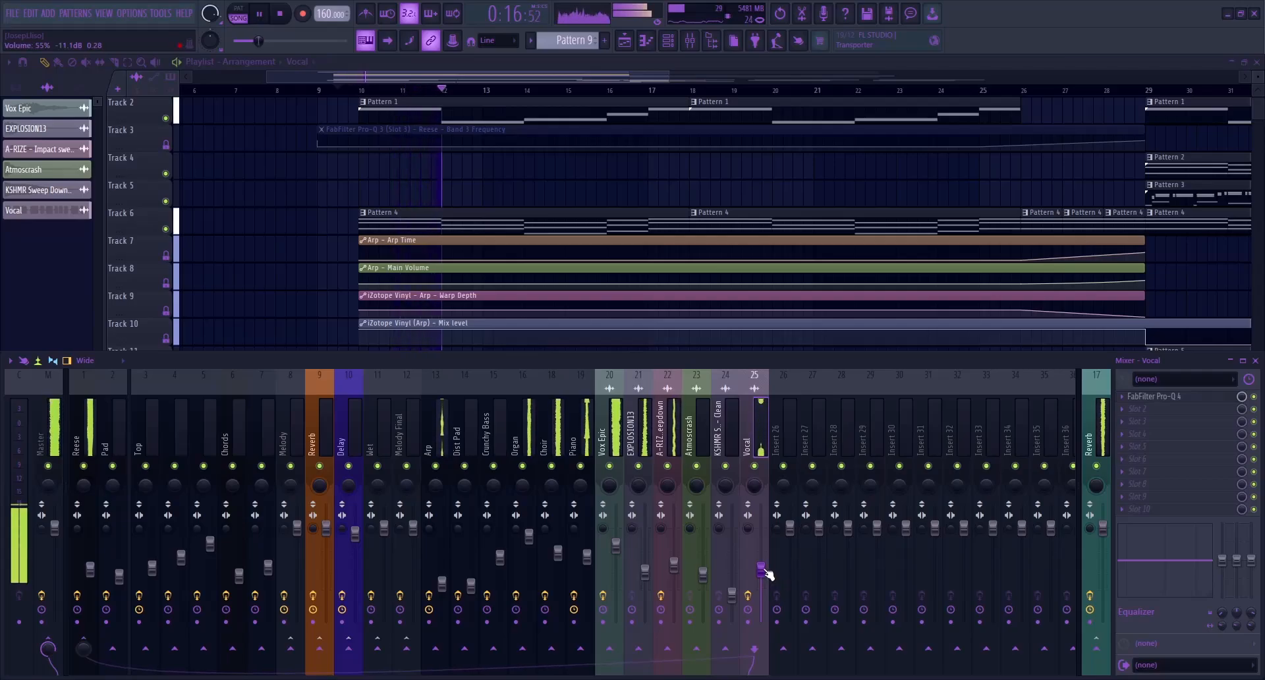
drag(765, 570, 764, 573)
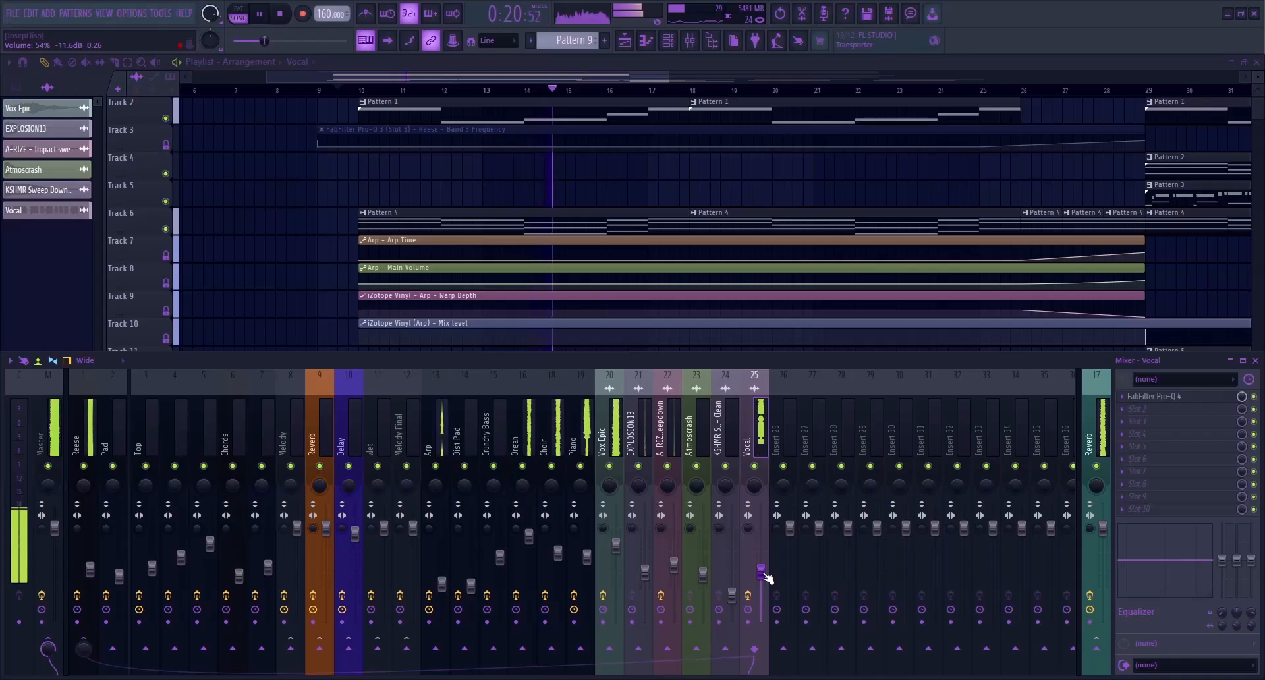
key(space)
Lower the channel volume of the Vox Epic audio clip slightly during playback, then close its settings and stop
click(616, 435)
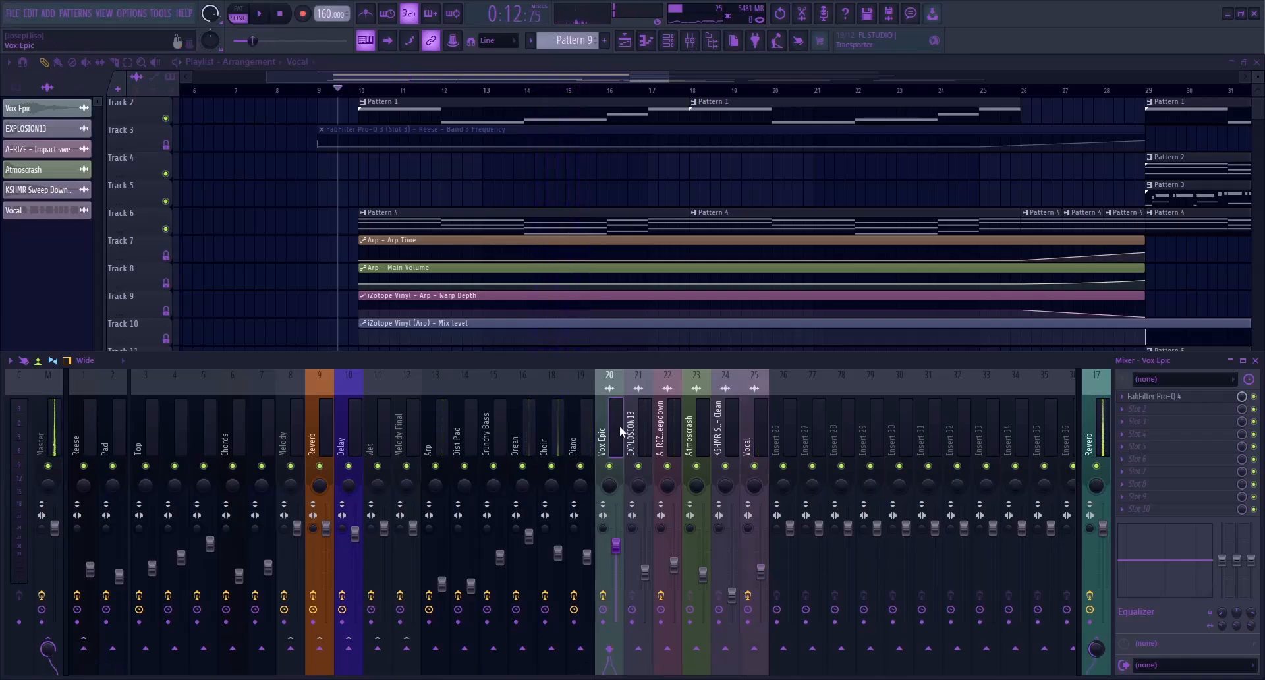
key(F9)
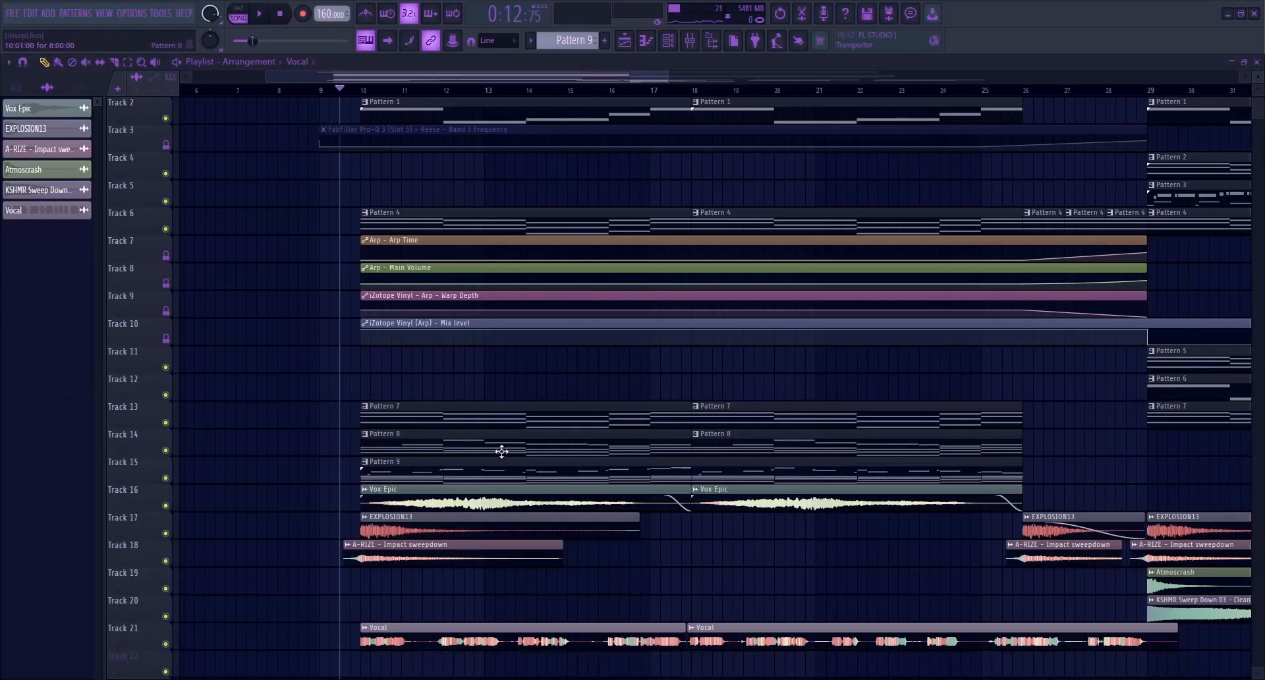
double_click(456, 490)
key(space)
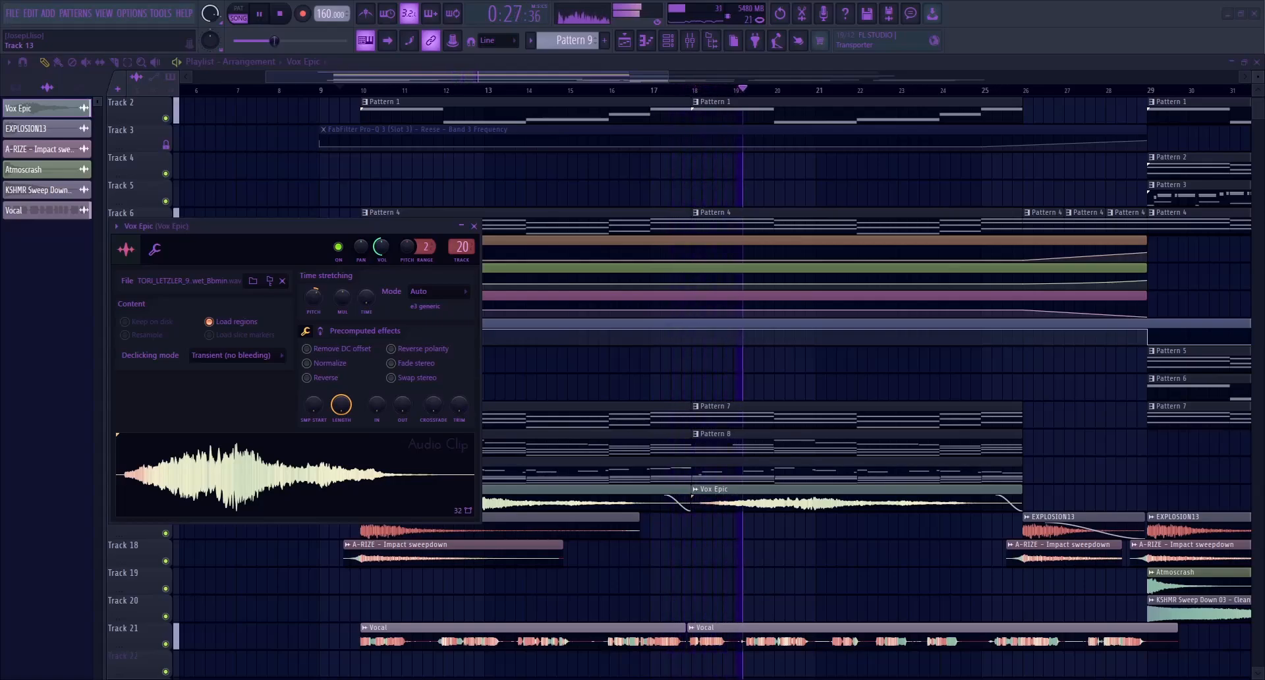
drag(381, 247, 381, 260)
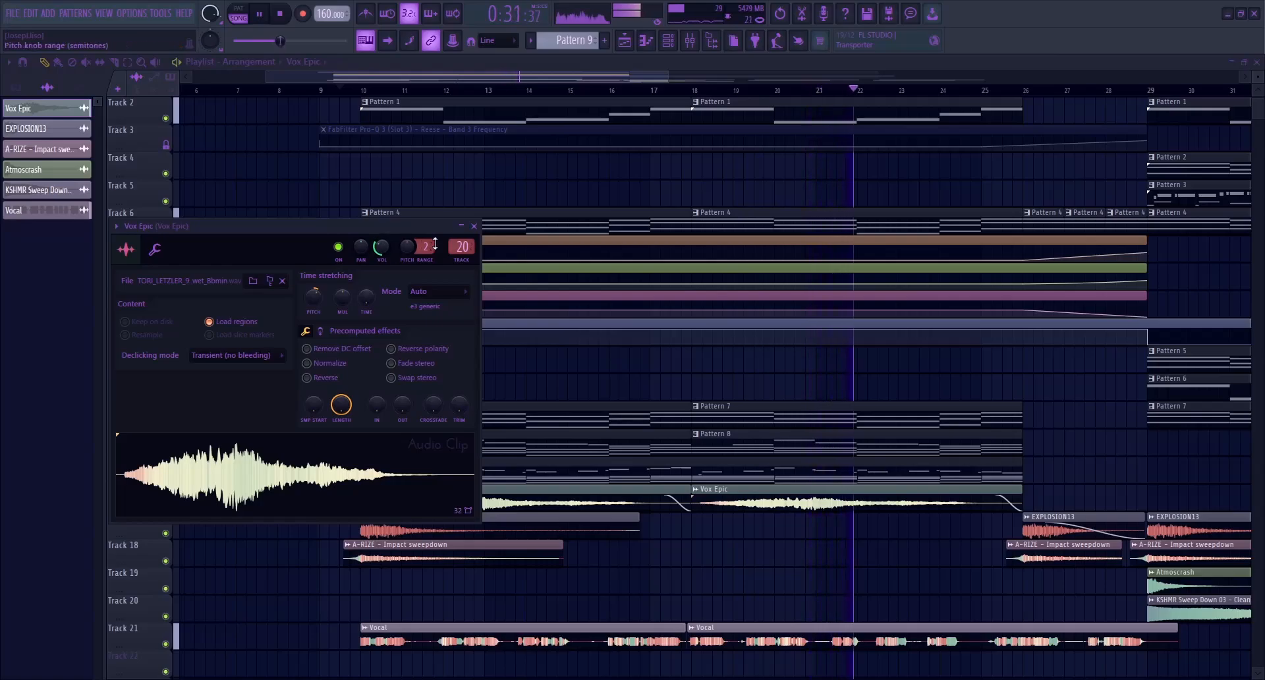
click(475, 227)
key(space)
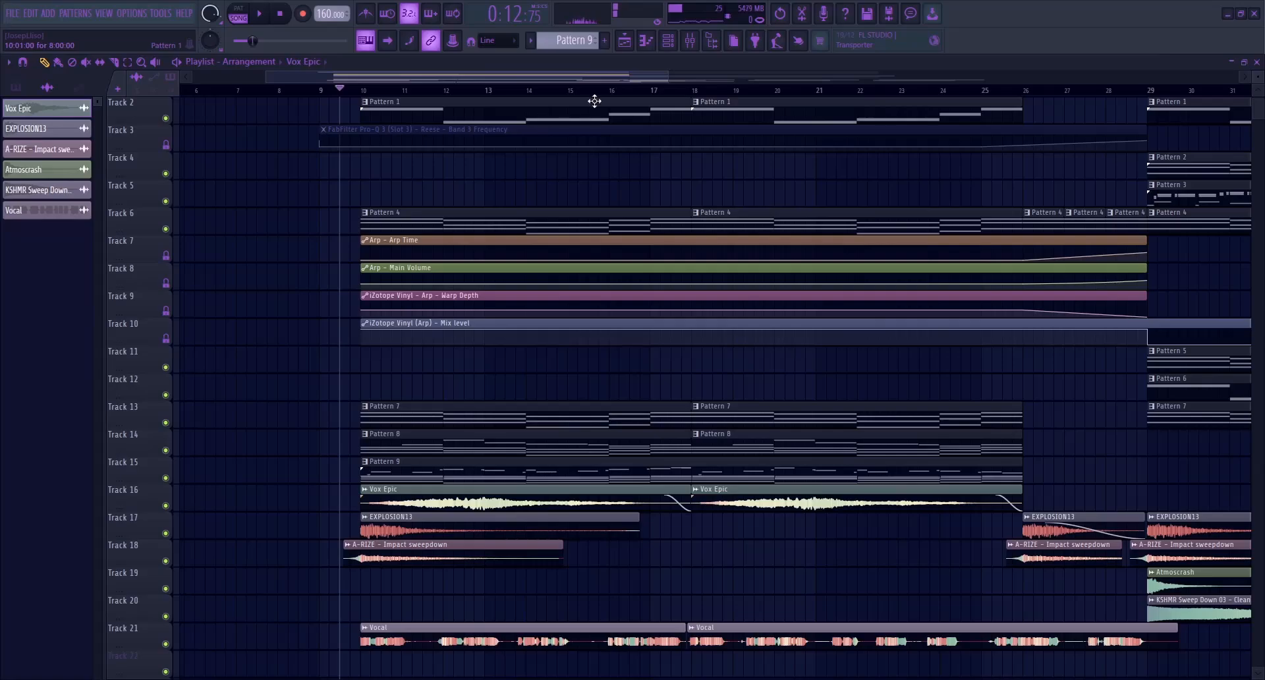
Check the master's frequency spectrum in SPAN Plus during playback, then stop and close the analyzer
click(692, 41)
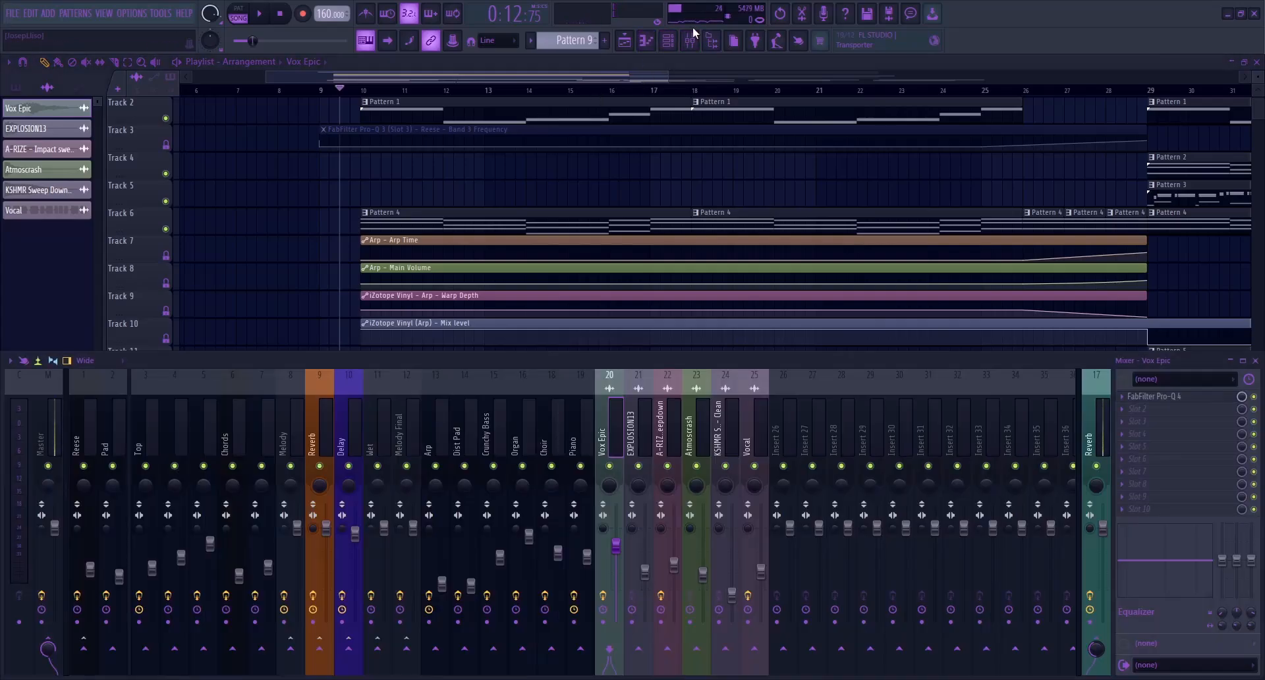
click(56, 416)
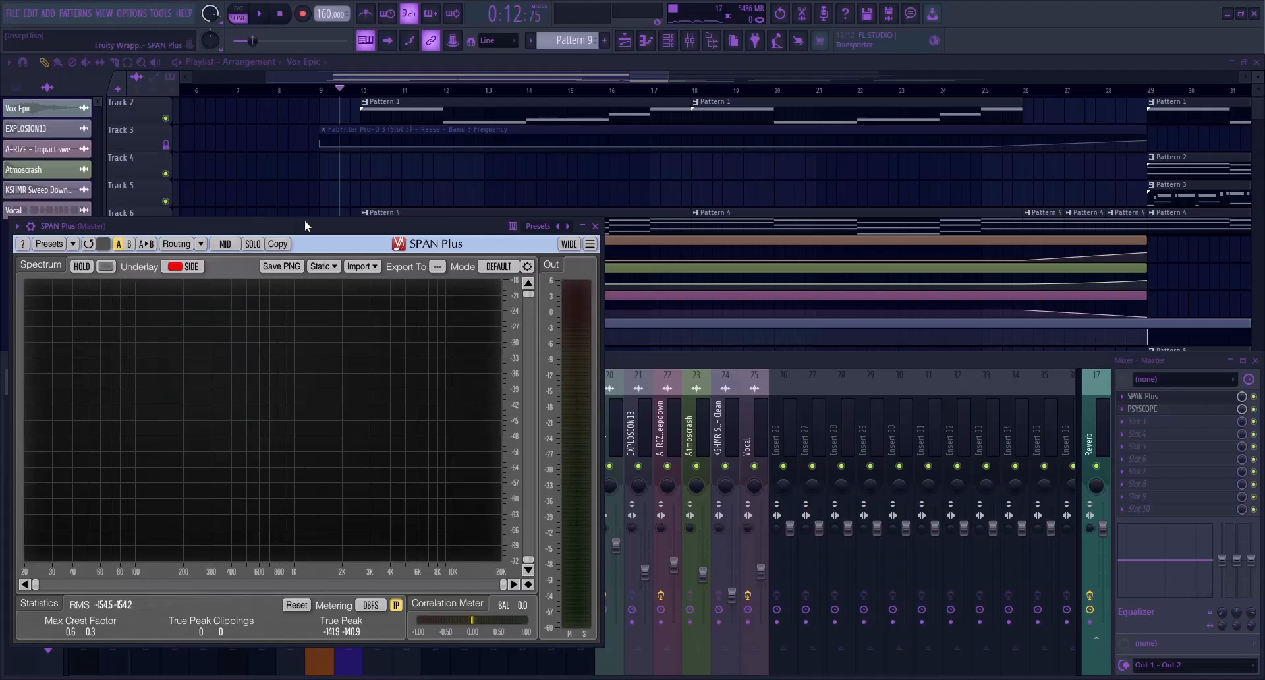
drag(295, 225, 701, 178)
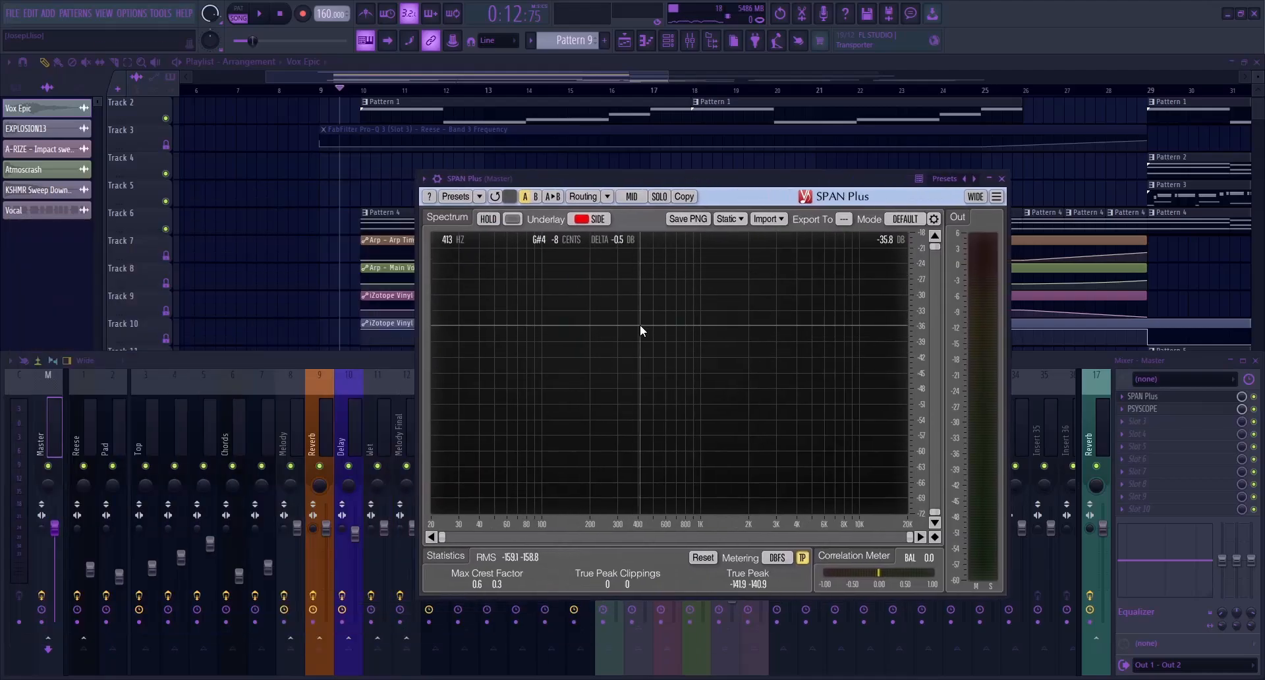
key(space)
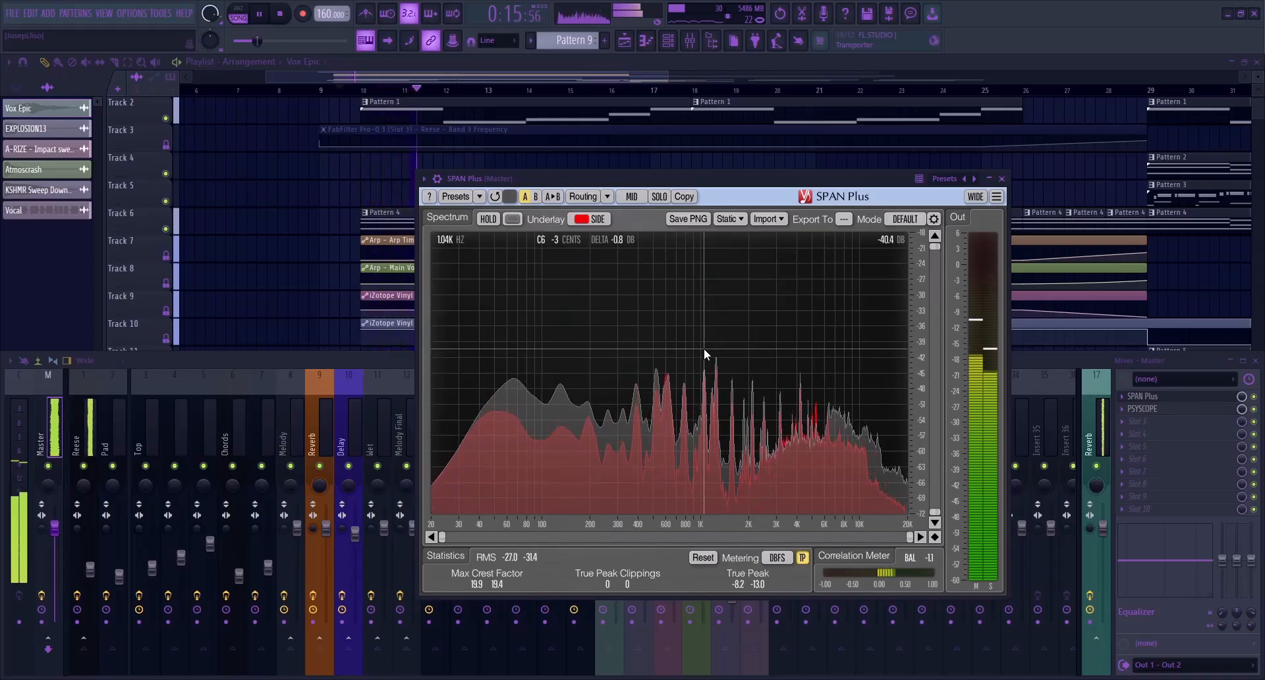
key(space)
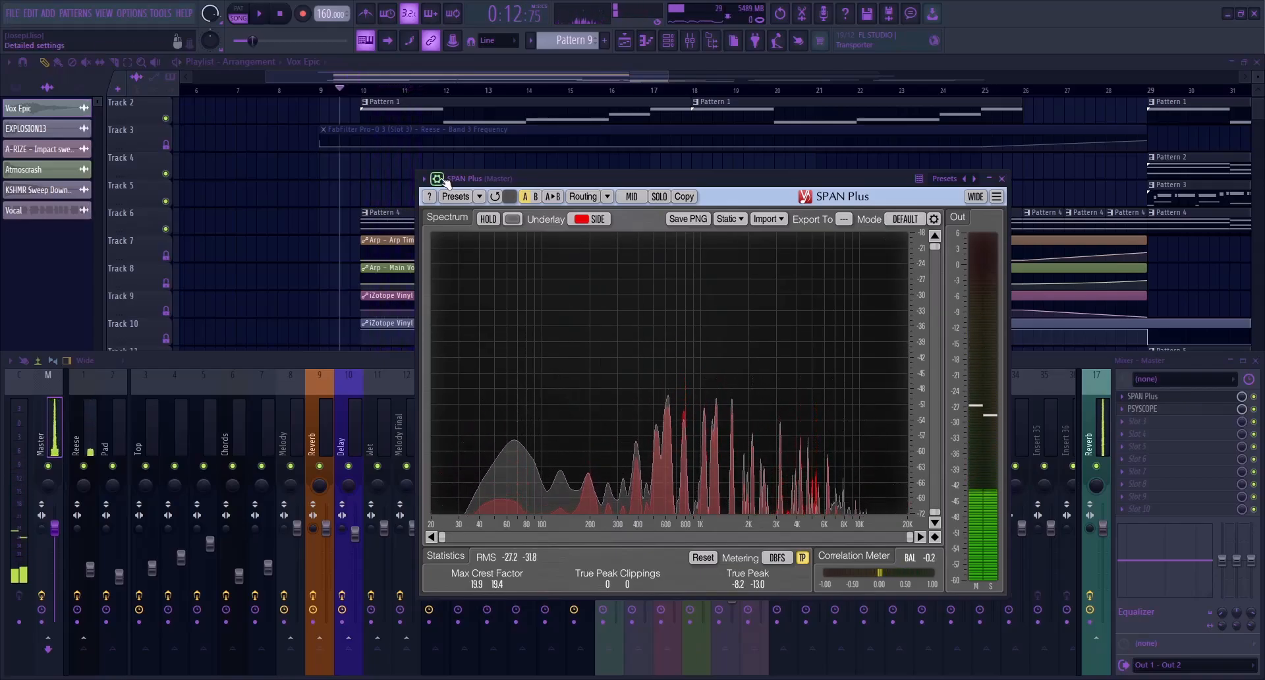
key(Escape)
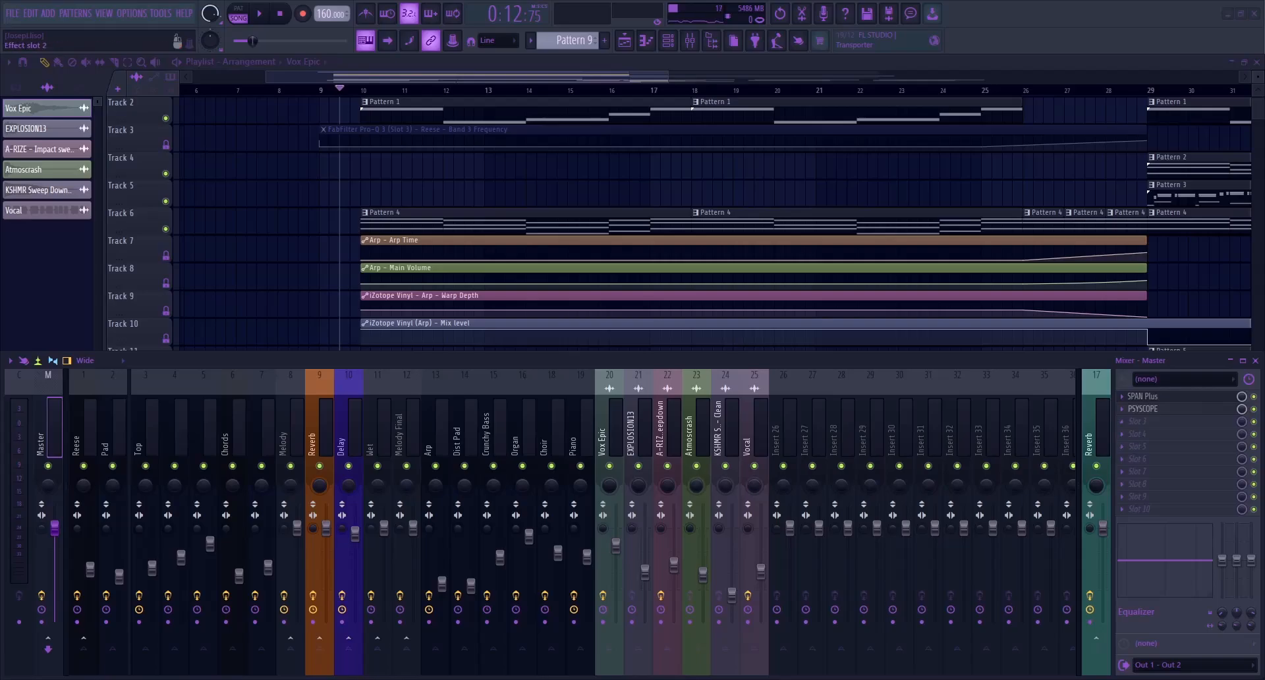
Open the settings of the Vocal clip on Track 21 and bring up its assigned mixer track
drag(585, 78, 597, 78)
scroll(673, 458, down, 4)
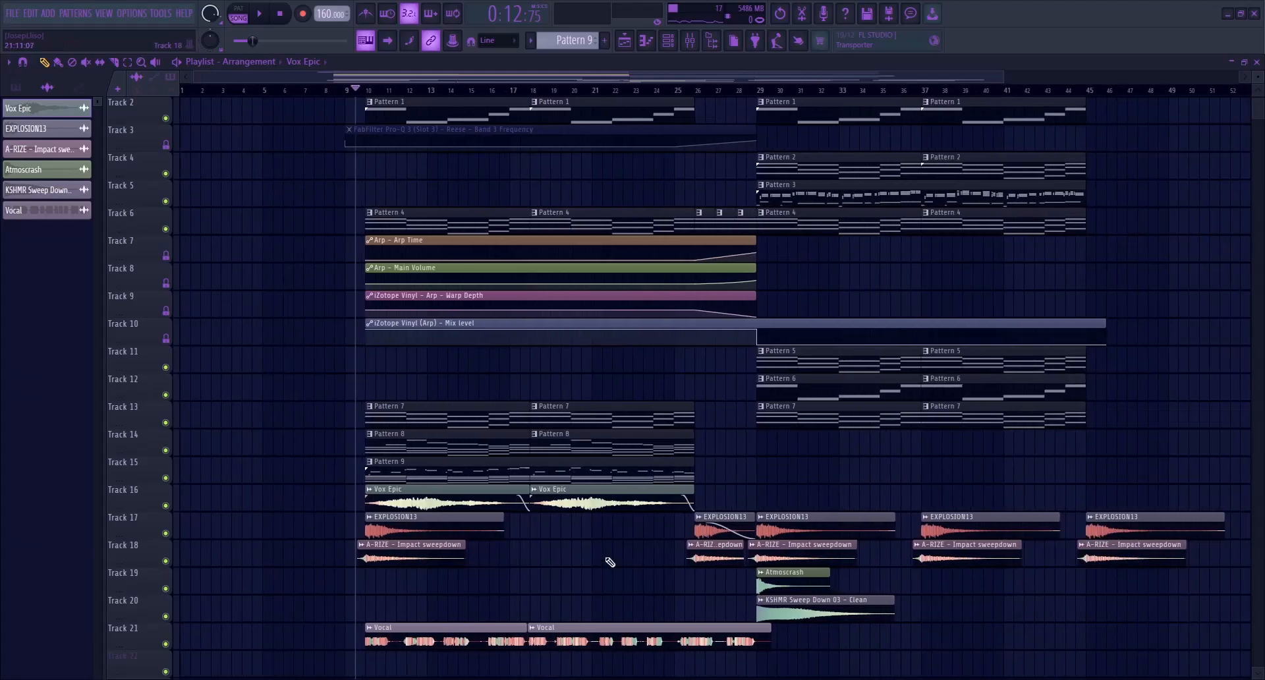
click(476, 626)
double_click(477, 628)
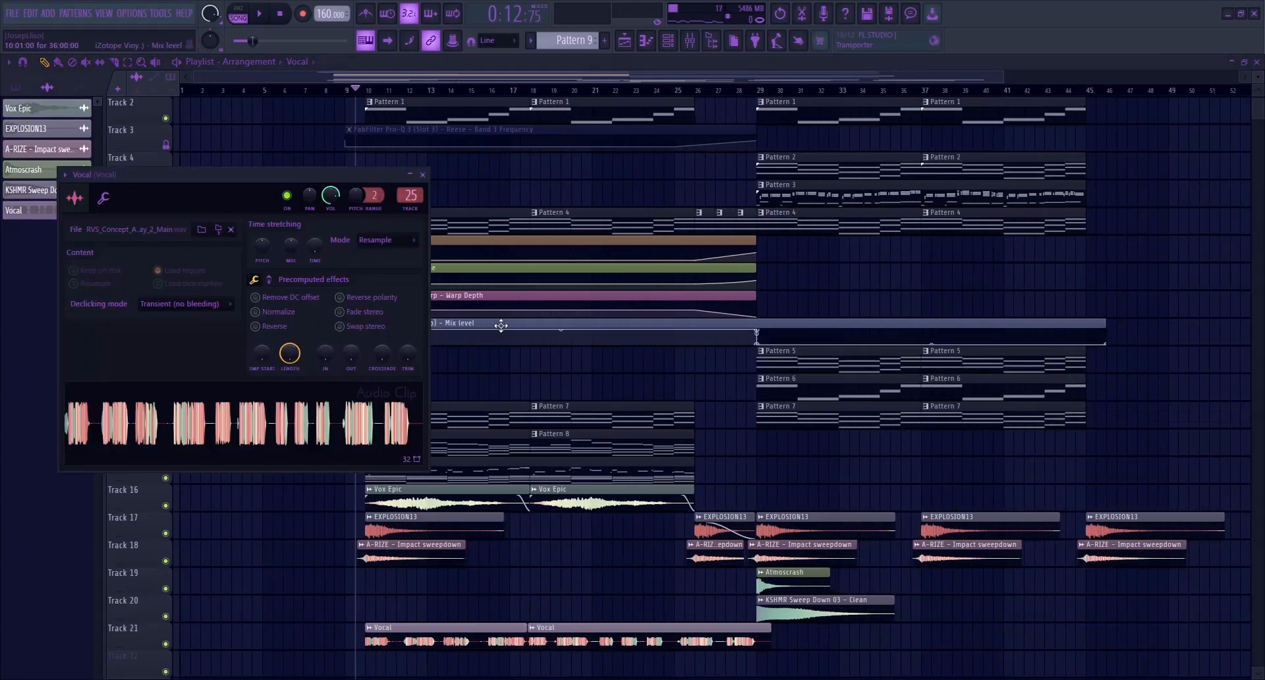
double_click(406, 195)
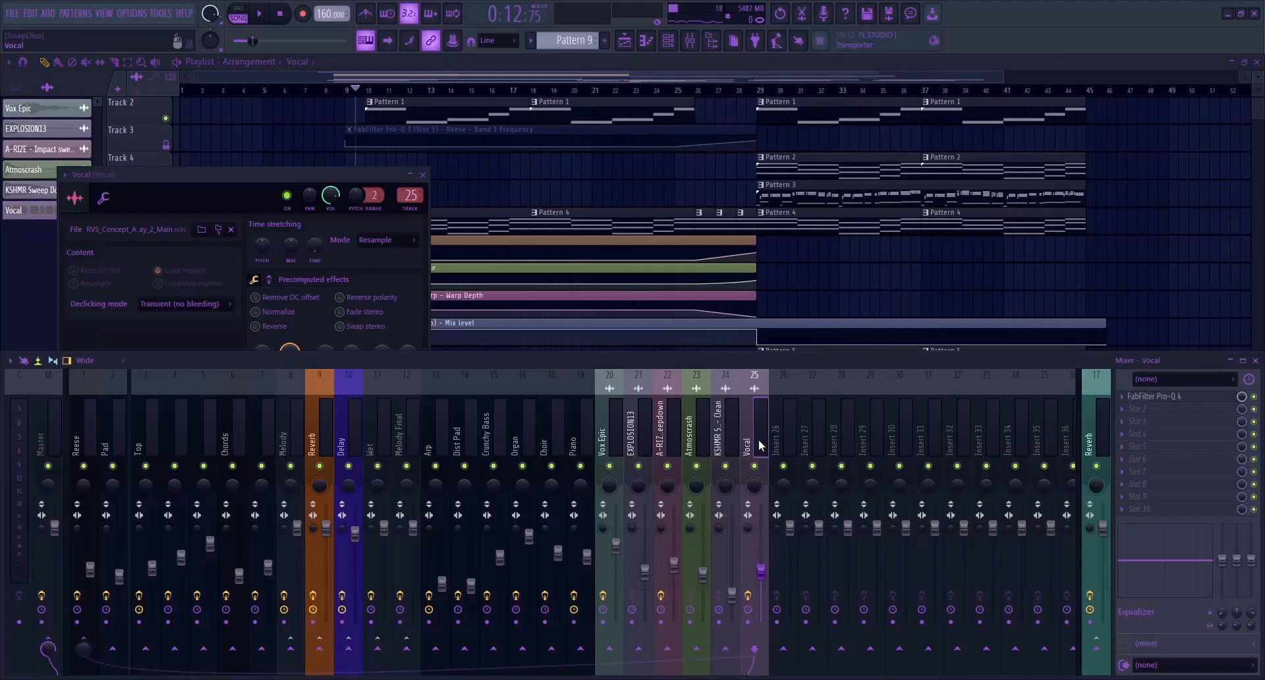
Copy the Reverb track's effects chain to Insert 26 and lower its volume to about 64% (-8.7 dB) during playback, closing the Vocal clip settings
click(295, 428)
click(319, 429)
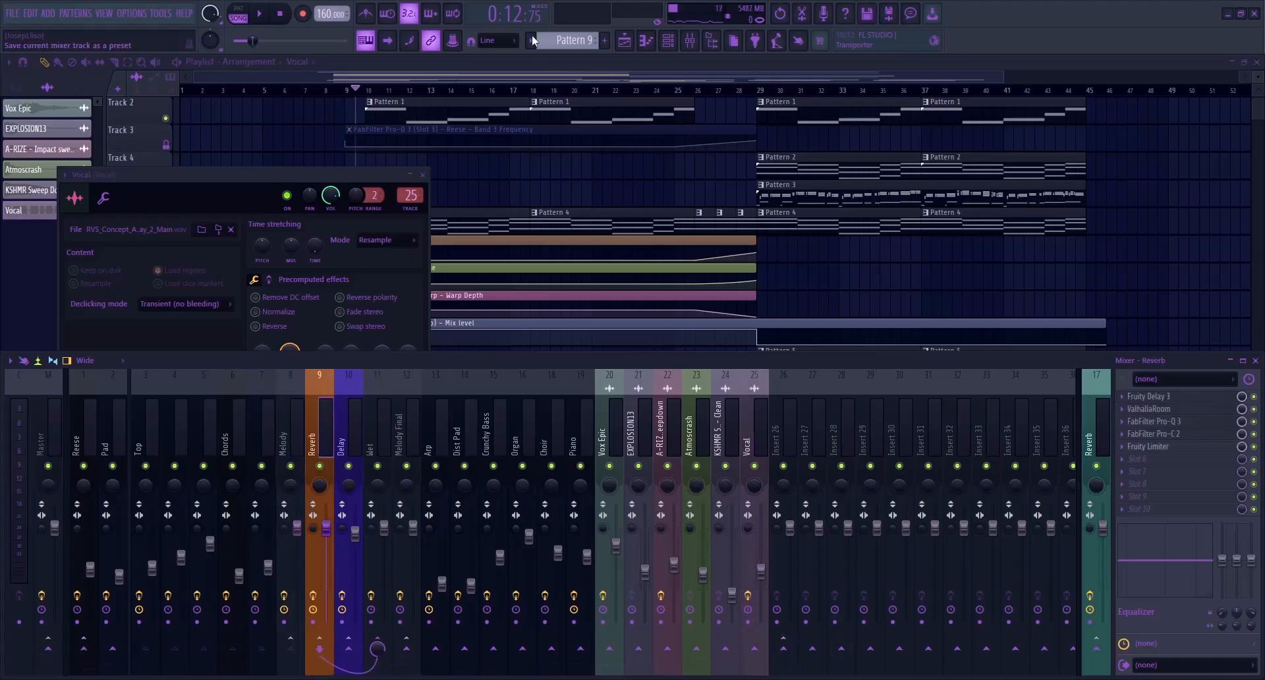
click(789, 455)
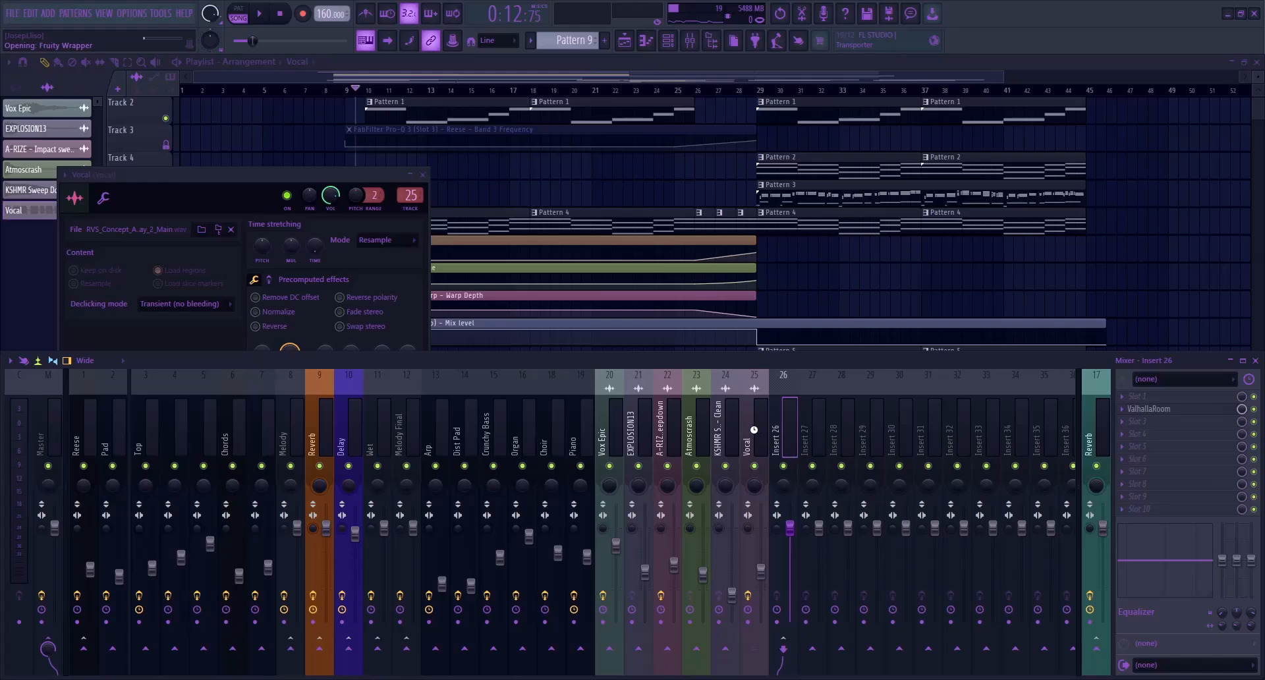
drag(790, 528, 791, 561)
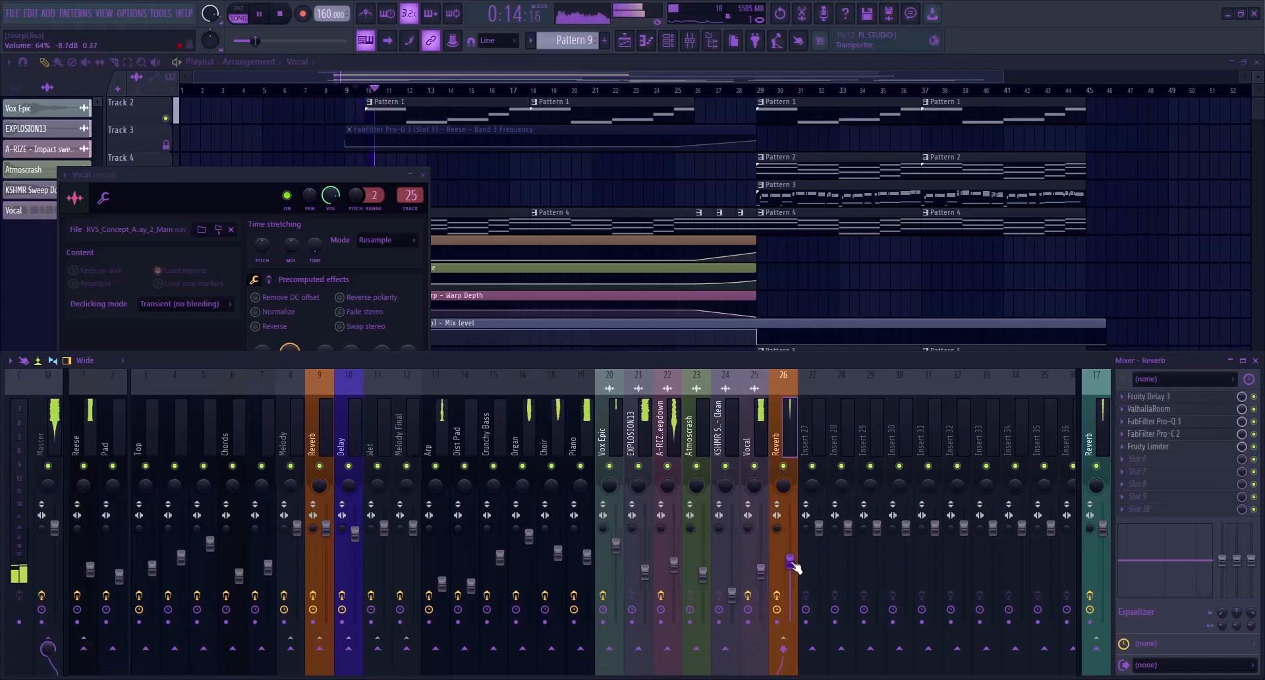
click(424, 175)
click(761, 433)
key(space)
Adjust the EQ in the new Reverb track's FabFilter Pro-Q 3, audition it, and close the plugin
click(812, 420)
key(Left)
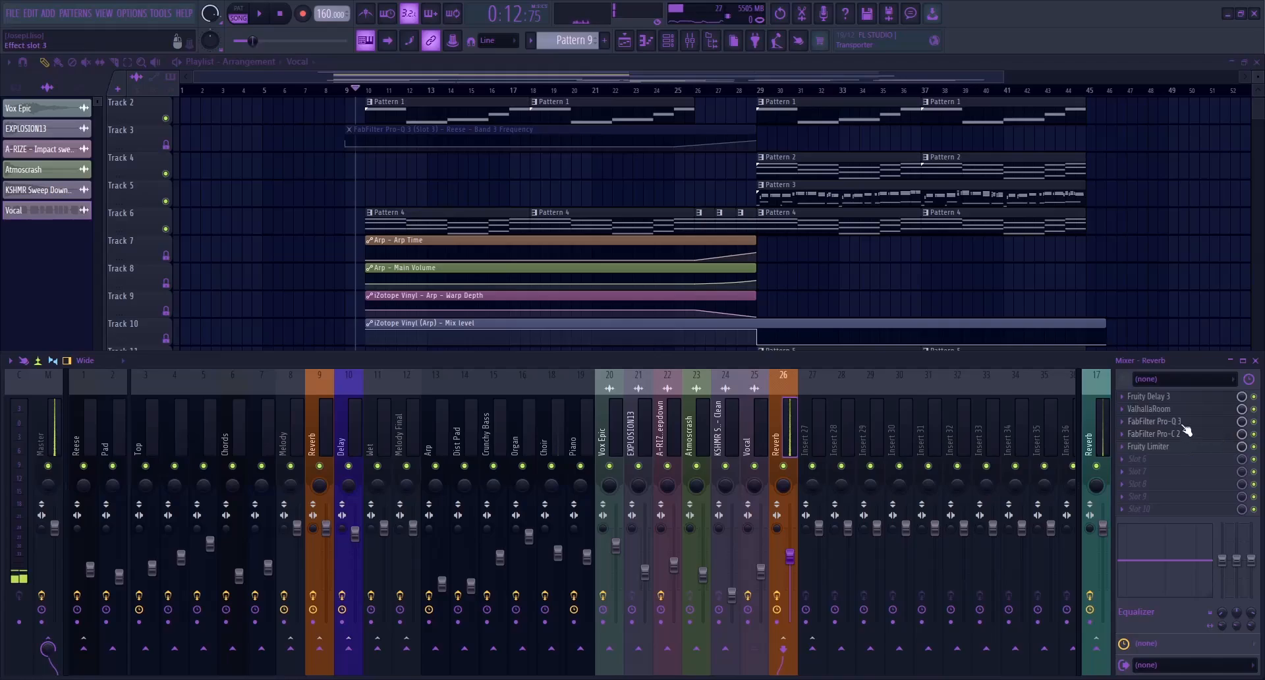
click(1181, 423)
drag(657, 361, 607, 359)
key(space)
key(Escape)
key(space)
Load the Delay Vox chain on Insert 27, set both ValhallaDelay sides to Triplet sync, adjust the right delay, and close the plugin
click(806, 420)
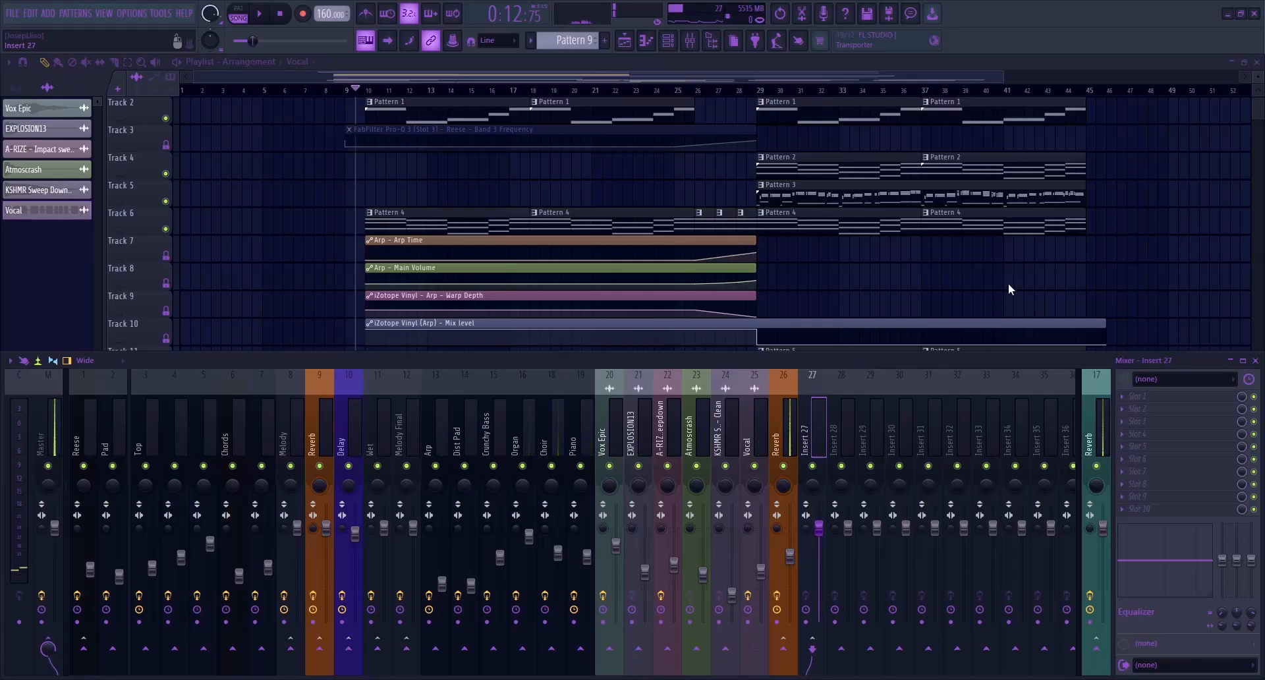
key(ctrl+s)
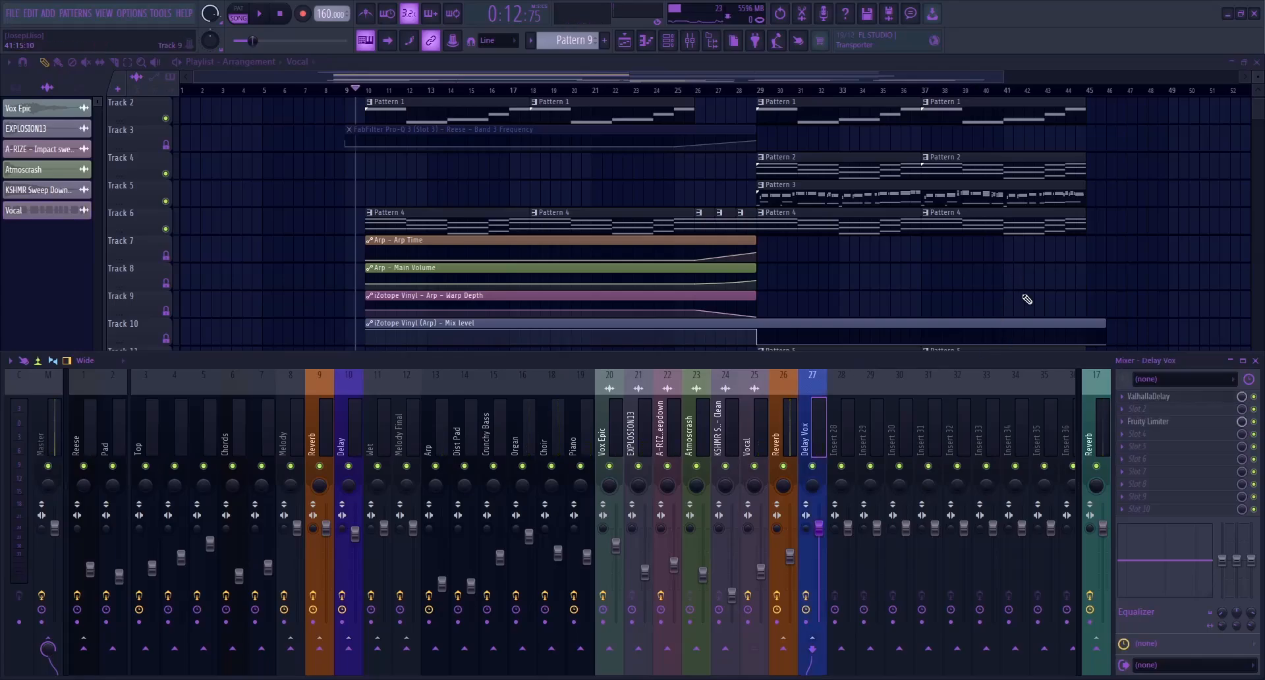
click(1178, 398)
click(481, 379)
click(537, 333)
click(549, 398)
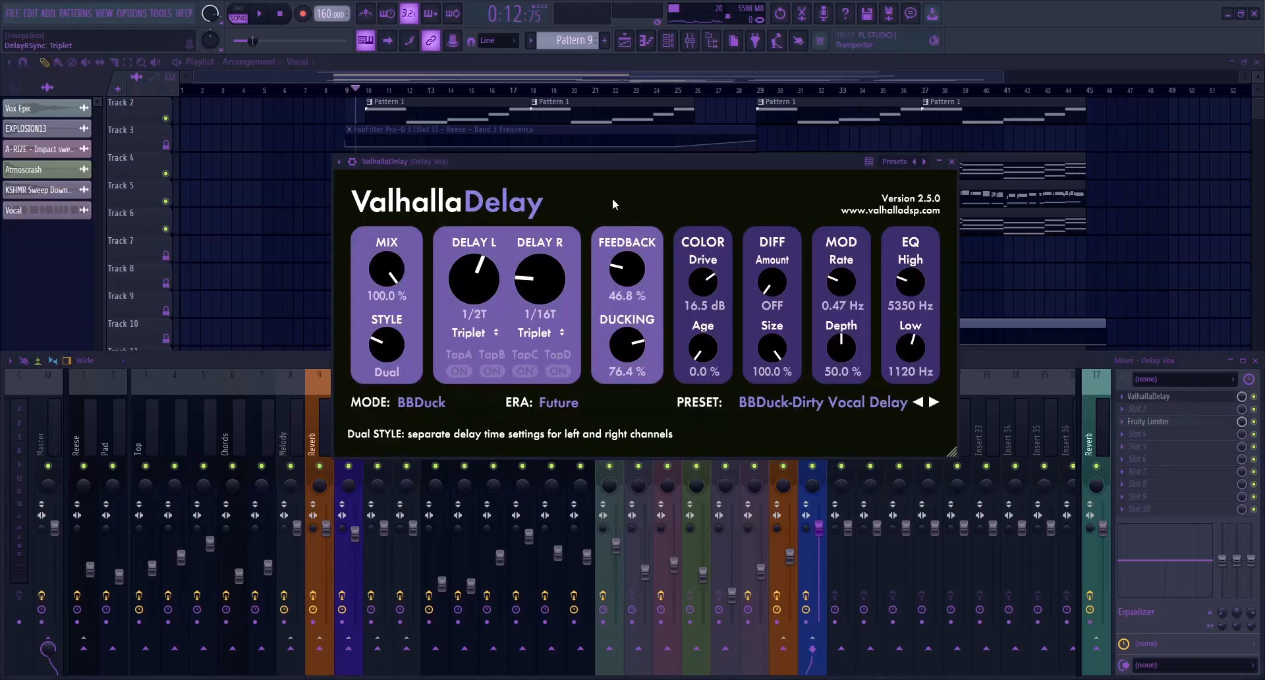
drag(539, 322, 554, 241)
drag(591, 164, 647, 155)
key(Escape)
Solo the Vocal with its new Reverb and Delay Vox tracks, mute Reese, and audition the result
right_click(765, 467)
key(space)
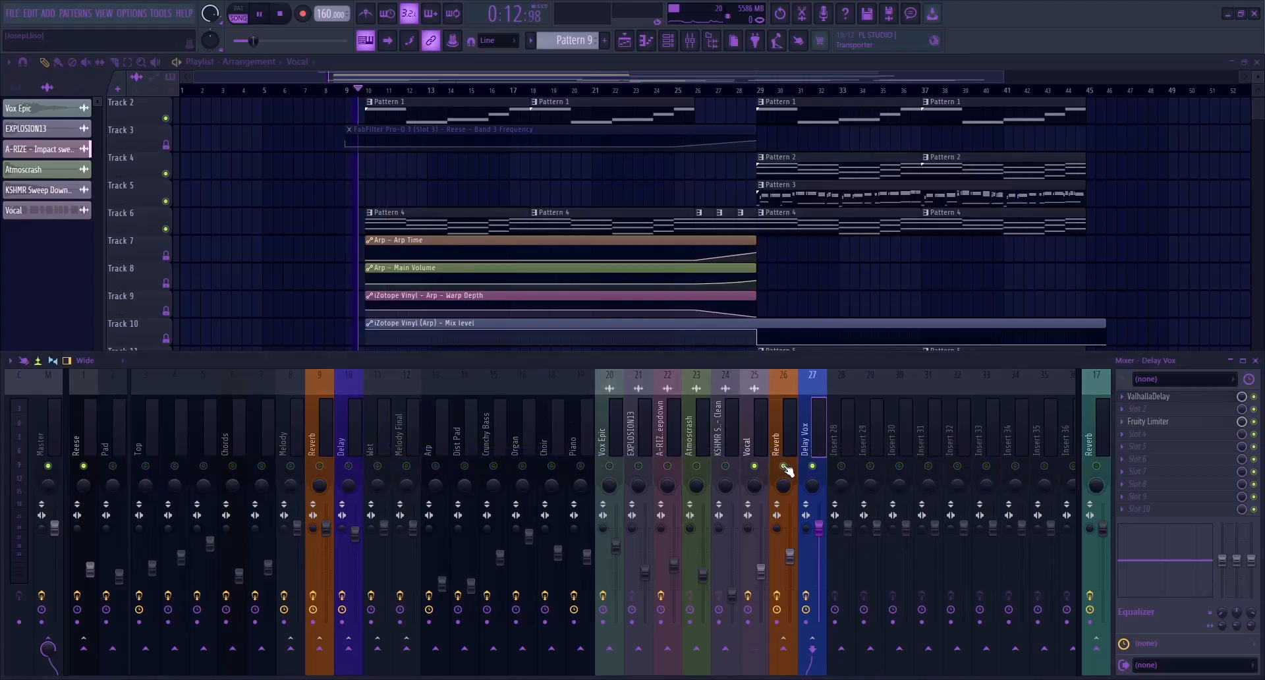
click(83, 466)
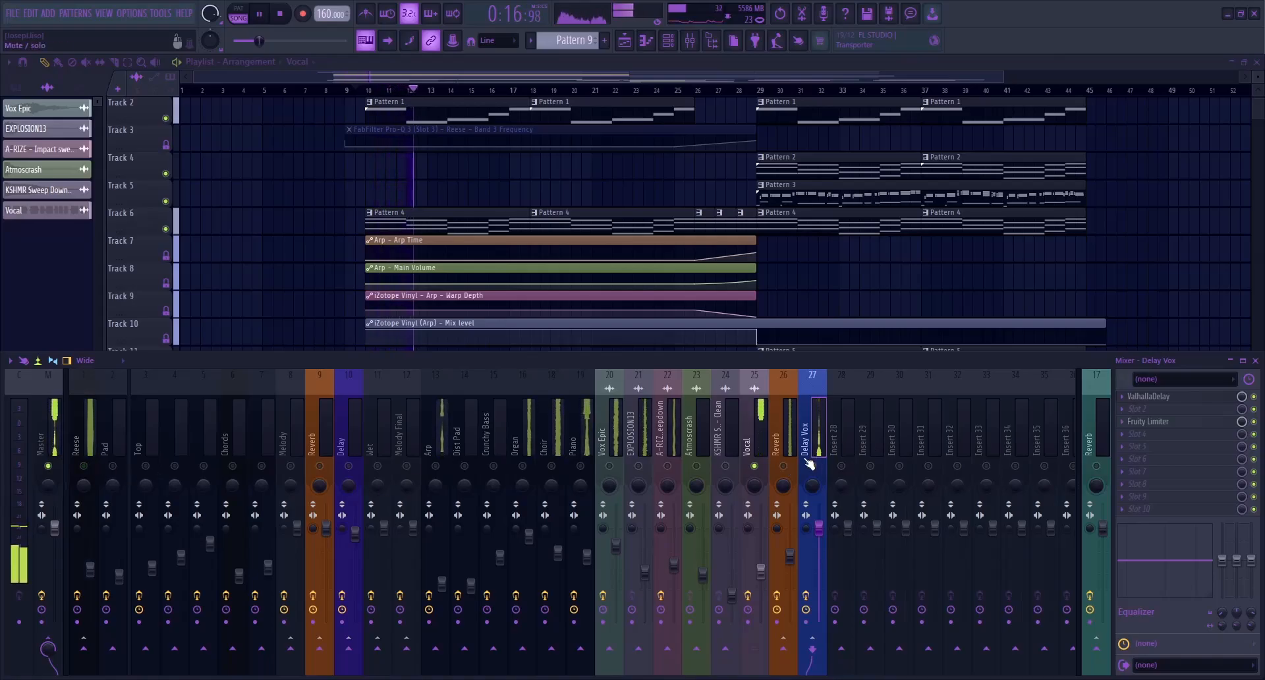
key(space)
key(space)
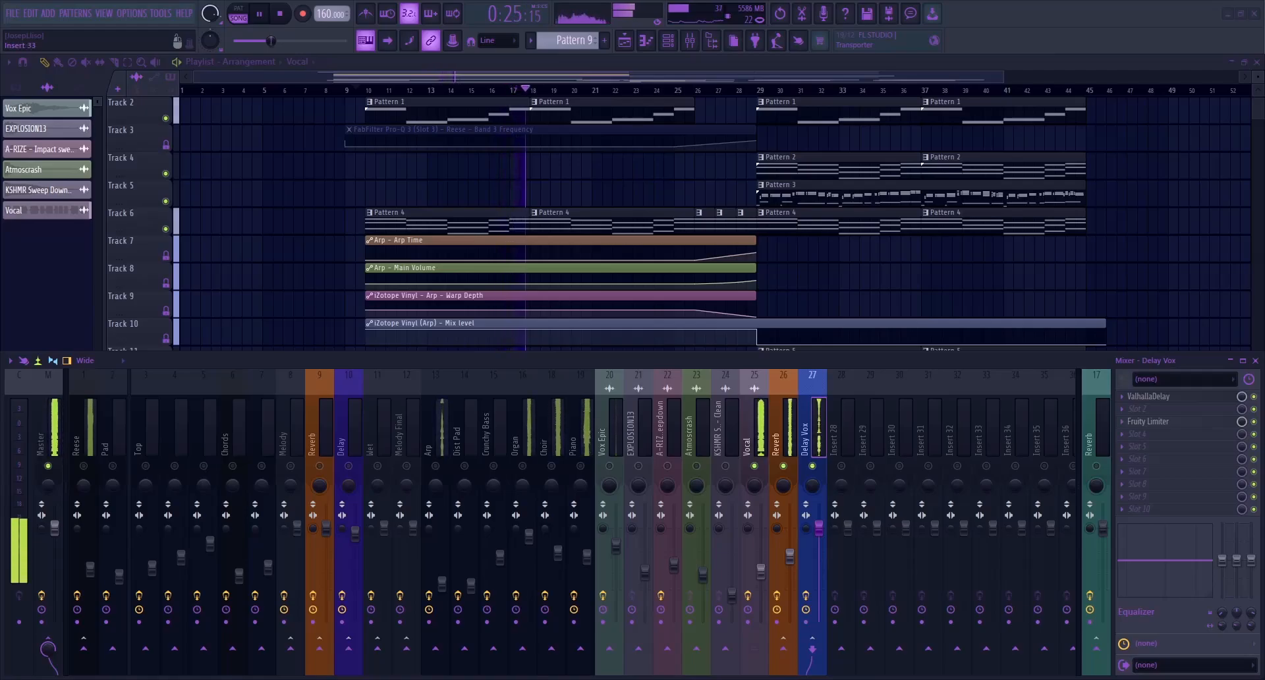
Route the vocal's Reverb and Delay Vox tracks together into Insert 28 and name that track Wet Vocal
drag(786, 436, 819, 443)
key(space)
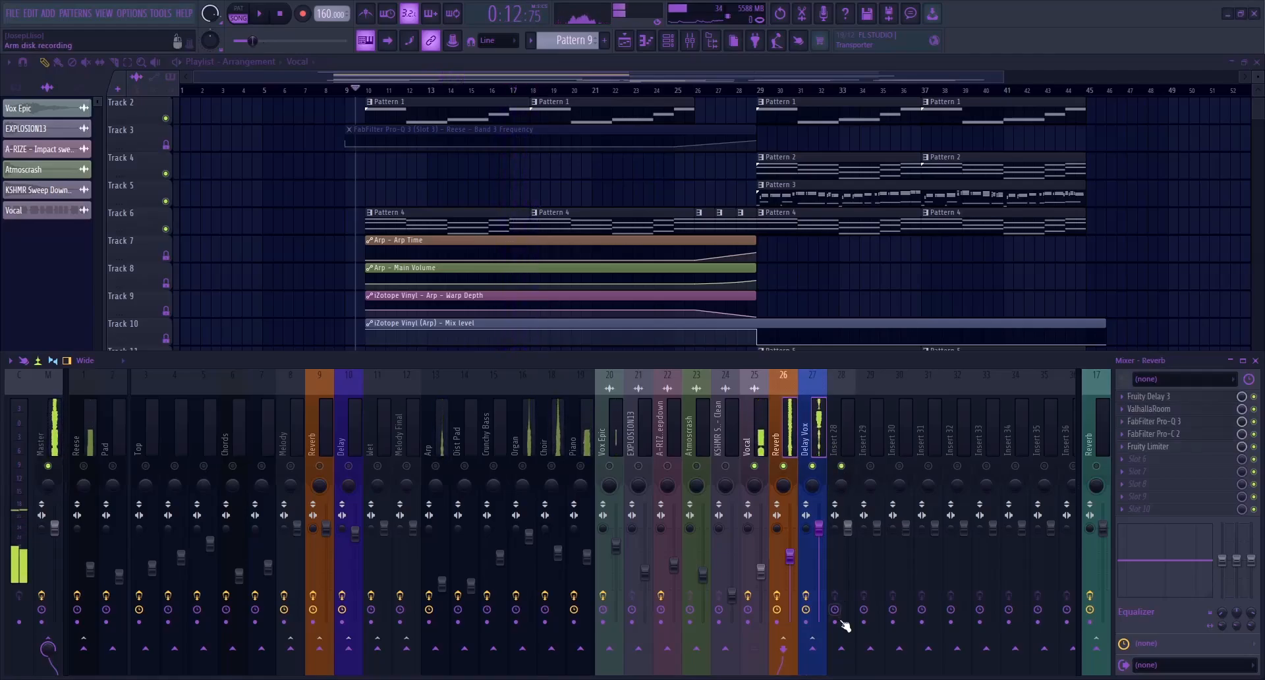
click(842, 649)
click(838, 419)
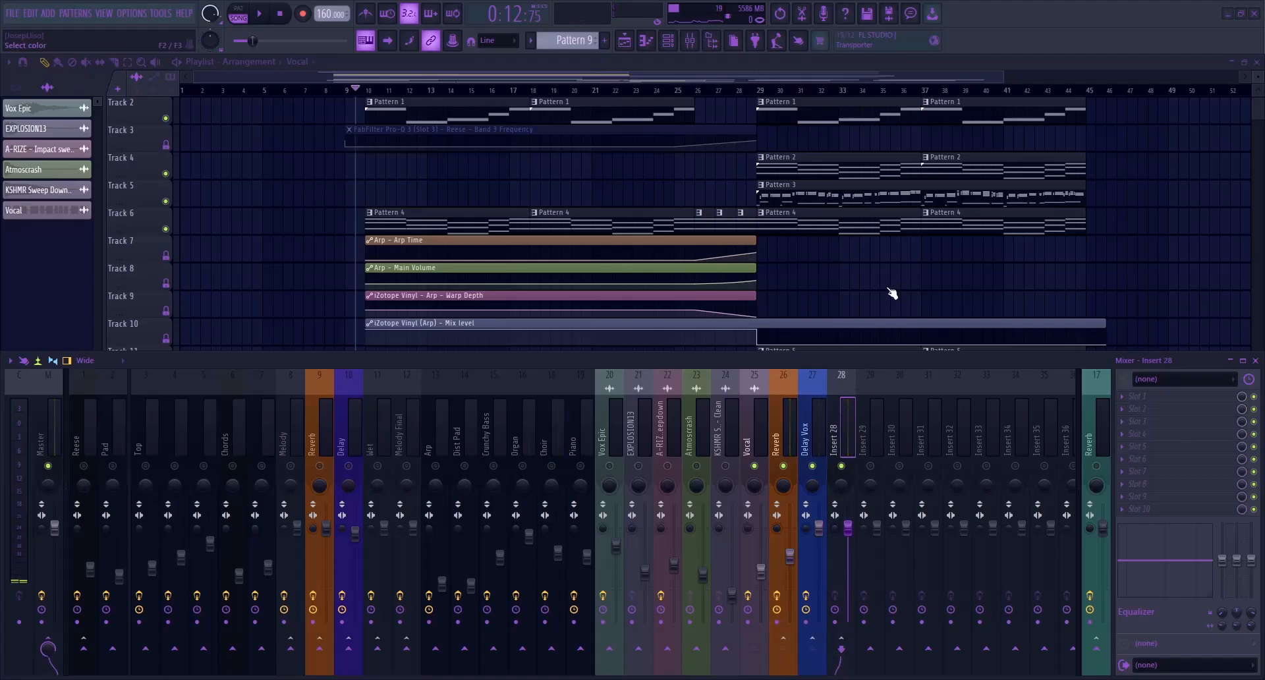
key(Return)
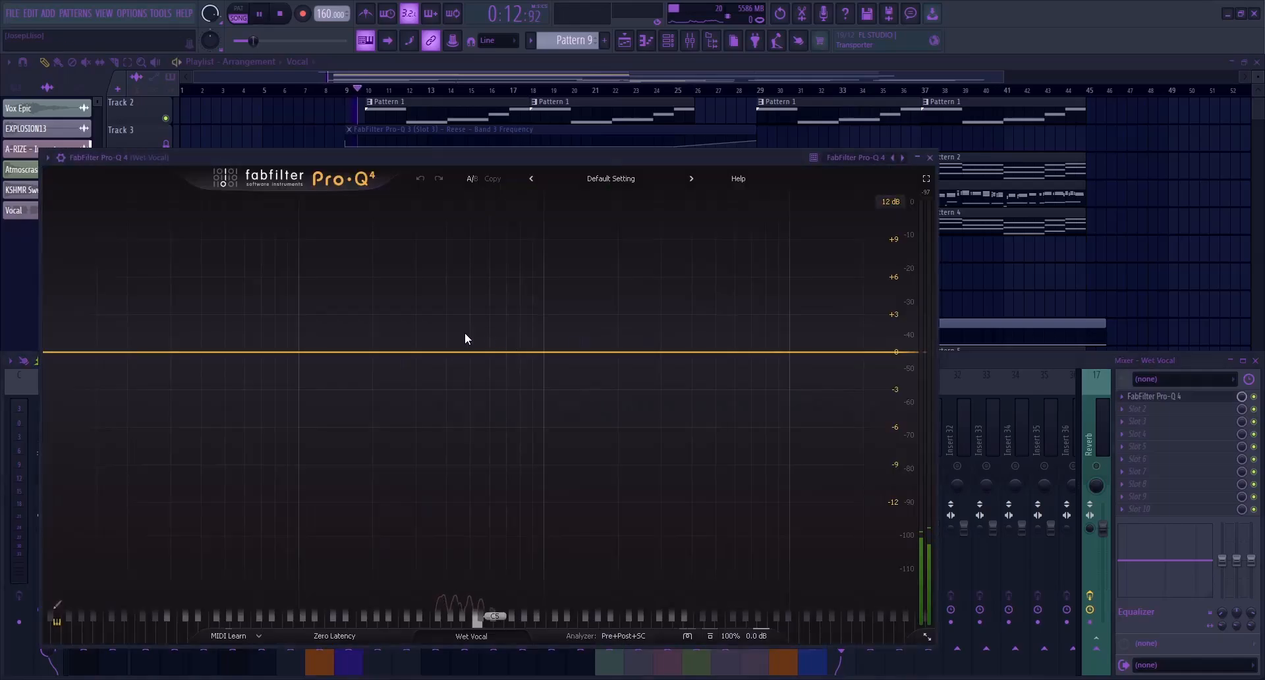
In Wet Vocal's FabFilter Pro-Q 4, cut about 2.26 dB at 392 Hz, add a 30 dB/oct Low Cut, then close it and stop playback
key(space)
drag(450, 352, 445, 380)
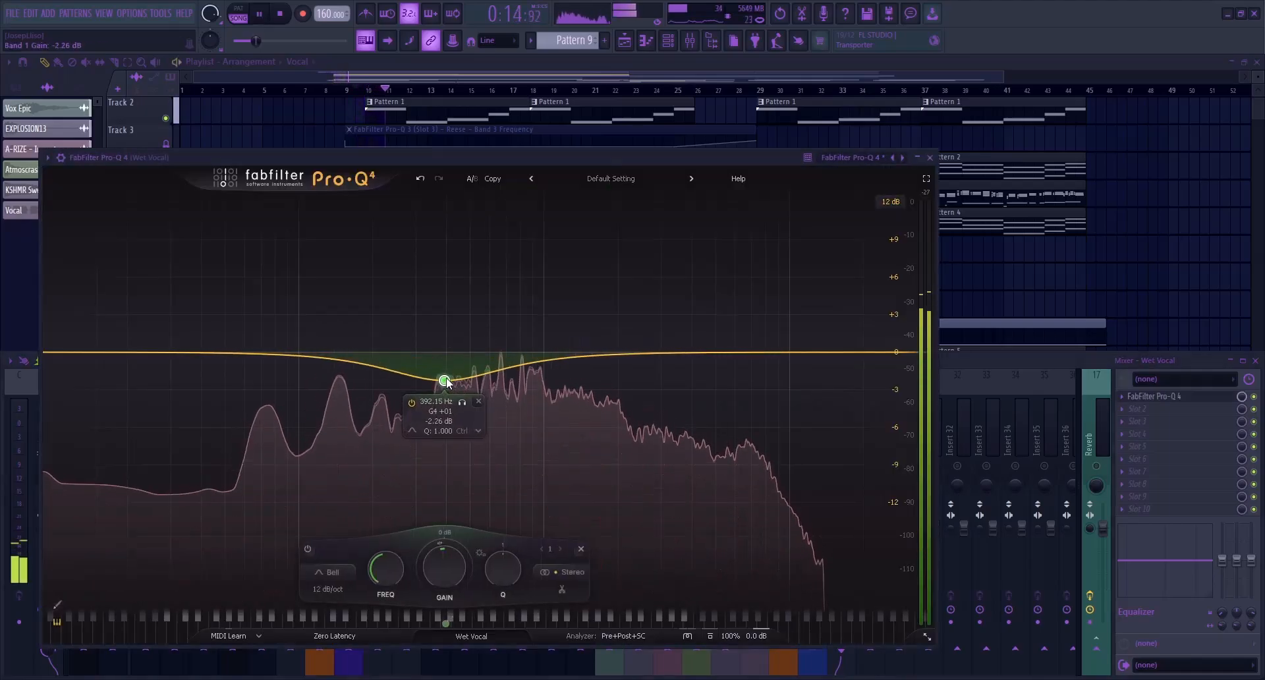
click(196, 354)
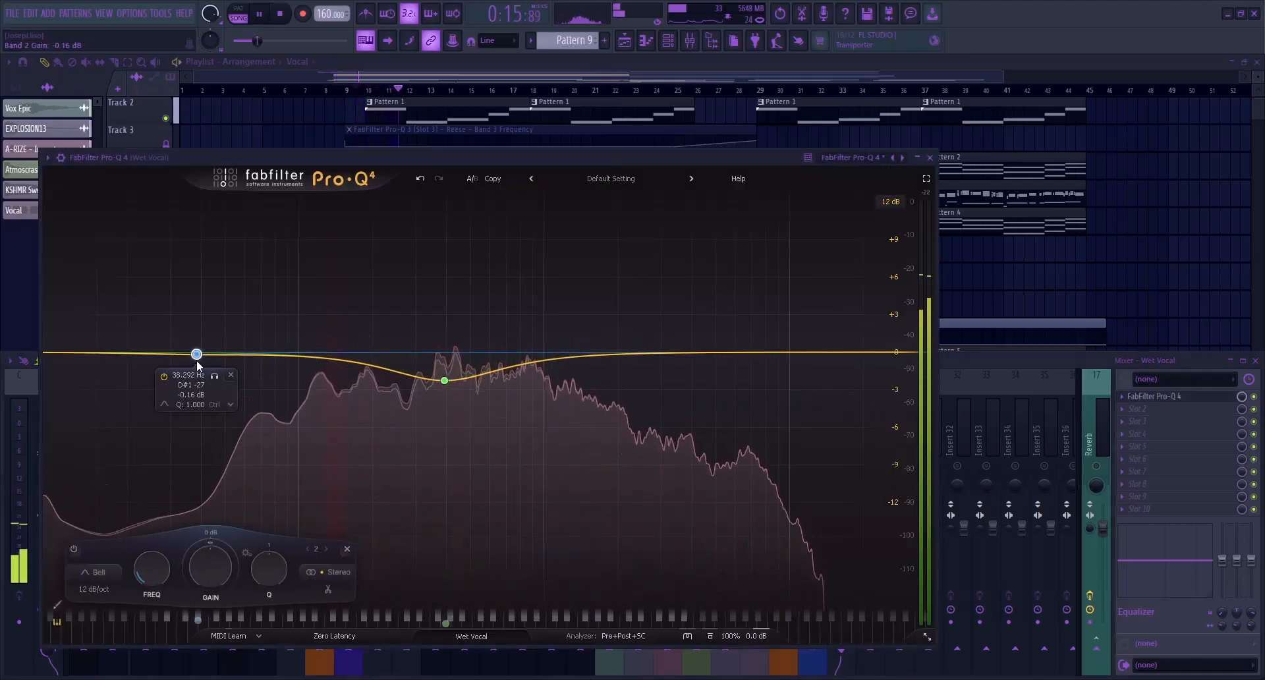
click(351, 460)
drag(197, 353, 225, 350)
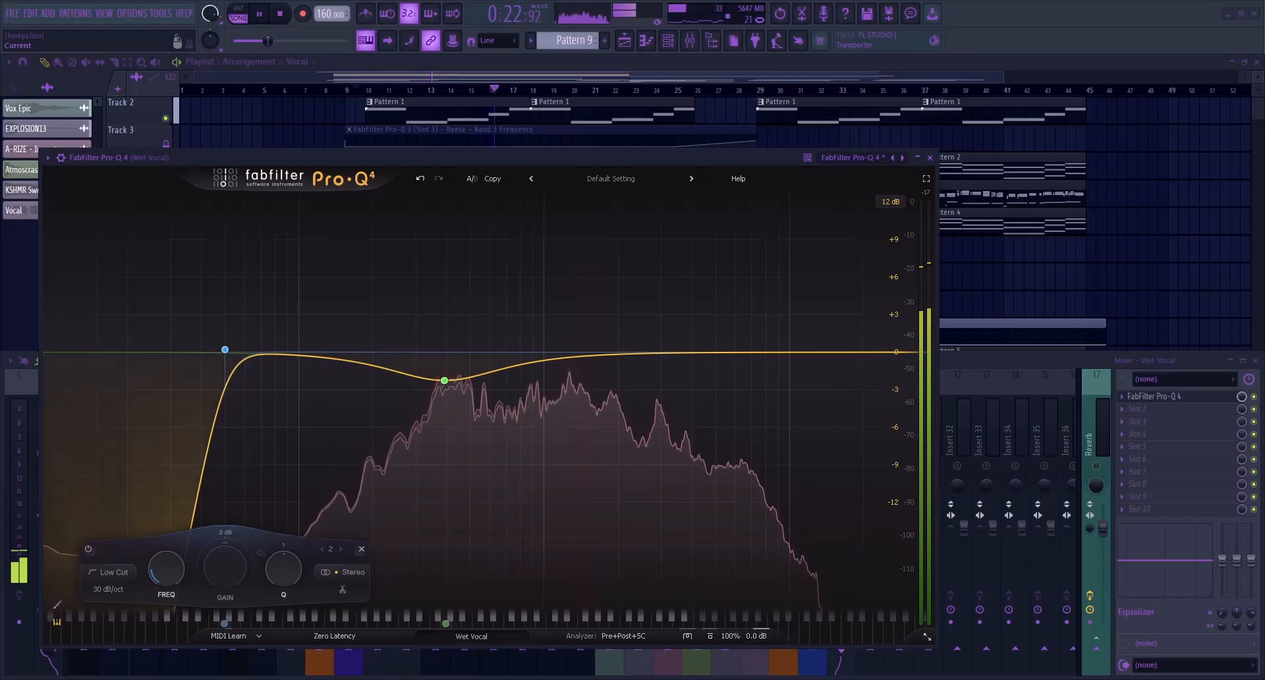
mouse_move(445, 381)
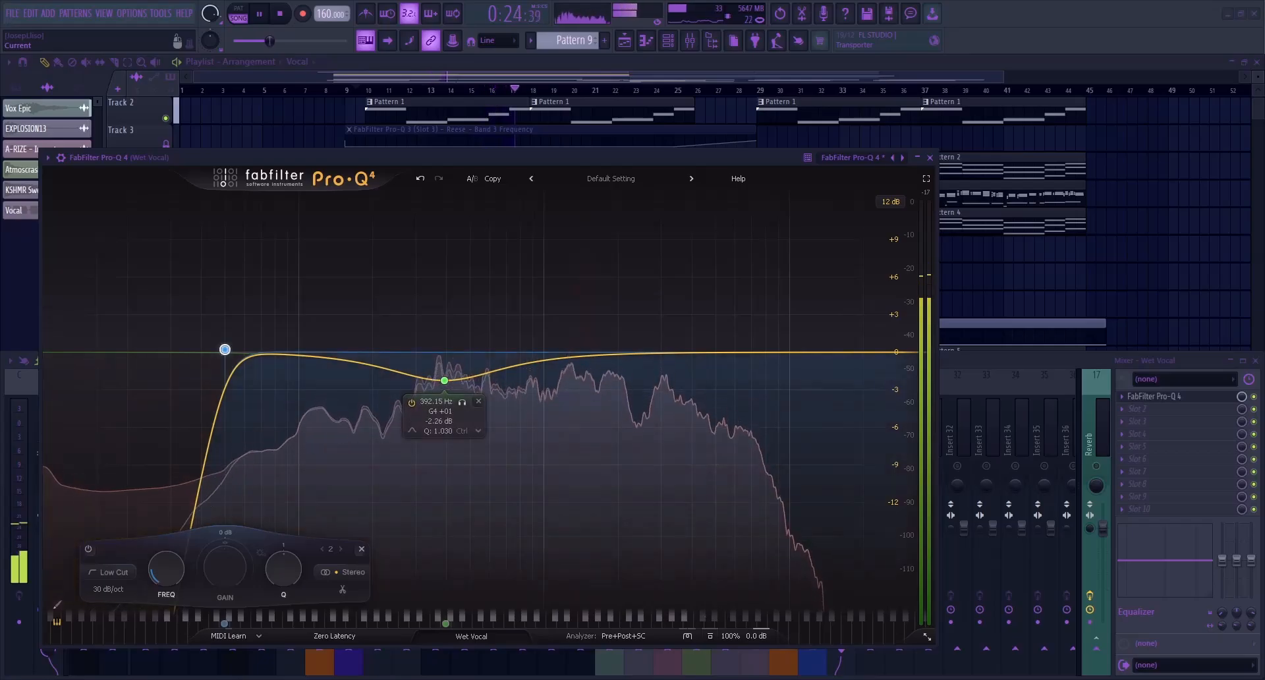
click(930, 158)
click(828, 66)
key(space)
Select the playlist time range from bar 10 to bar 45 without keeping the clips selected
scroll(528, 342, down, 3)
scroll(528, 343, down, 2)
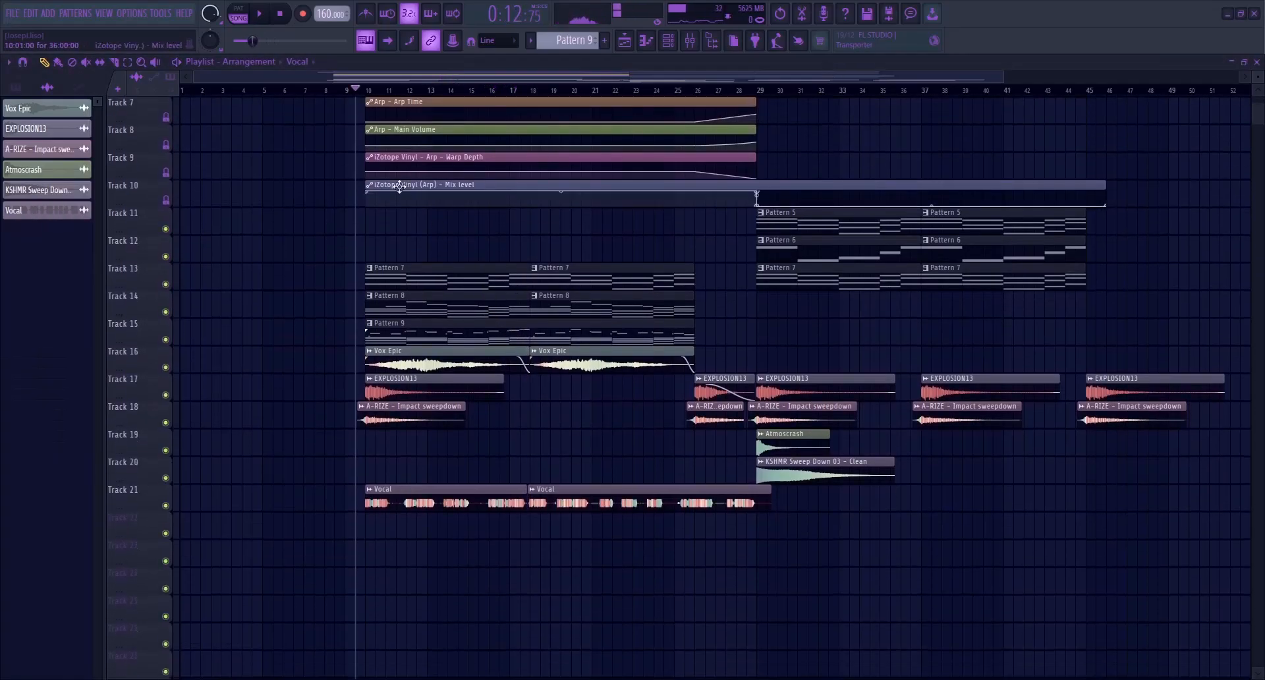
drag(366, 91, 1086, 98)
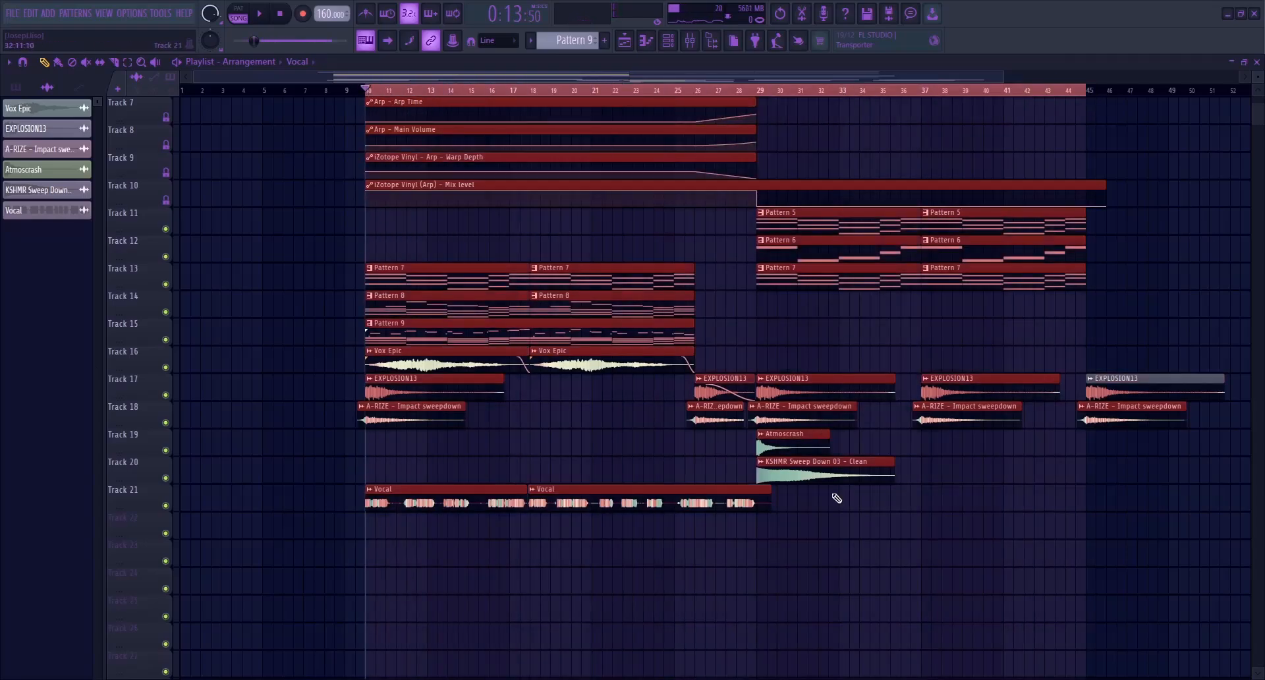
drag(756, 532, 821, 540)
Add Fruity Balance to Wet Vocal's second effect slot and create an automation clip for its volume
click(691, 41)
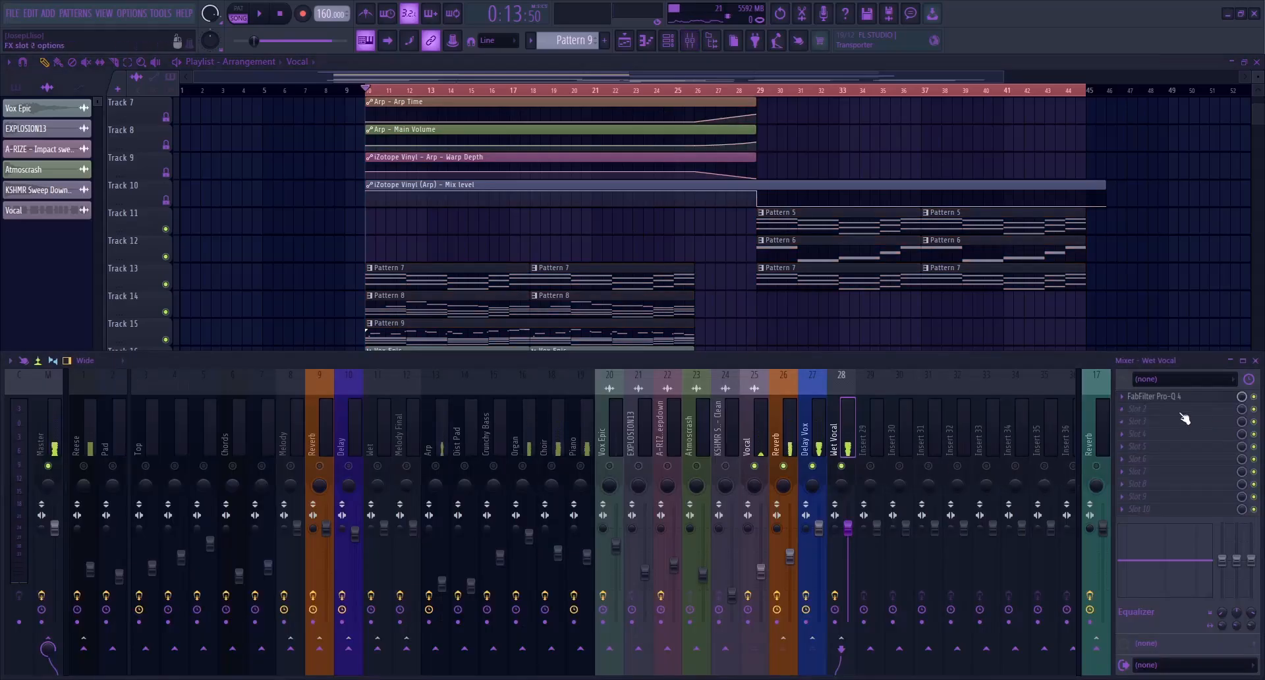
click(927, 393)
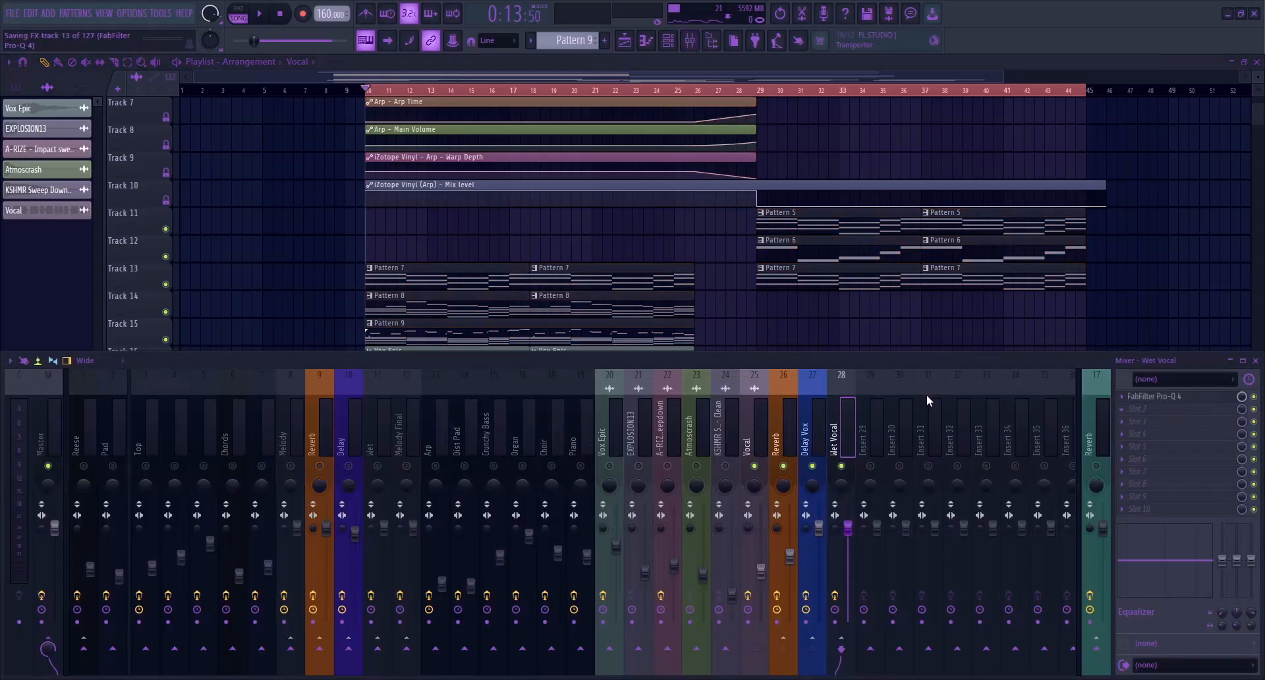
click(241, 332)
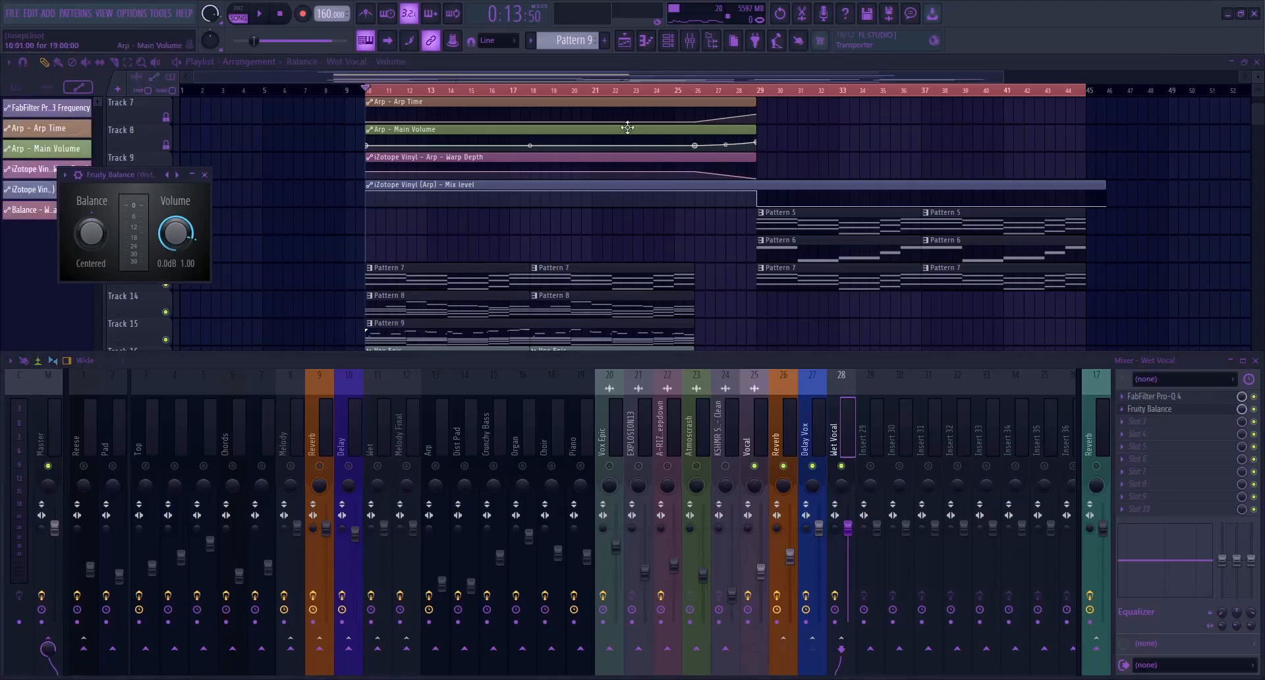
click(623, 75)
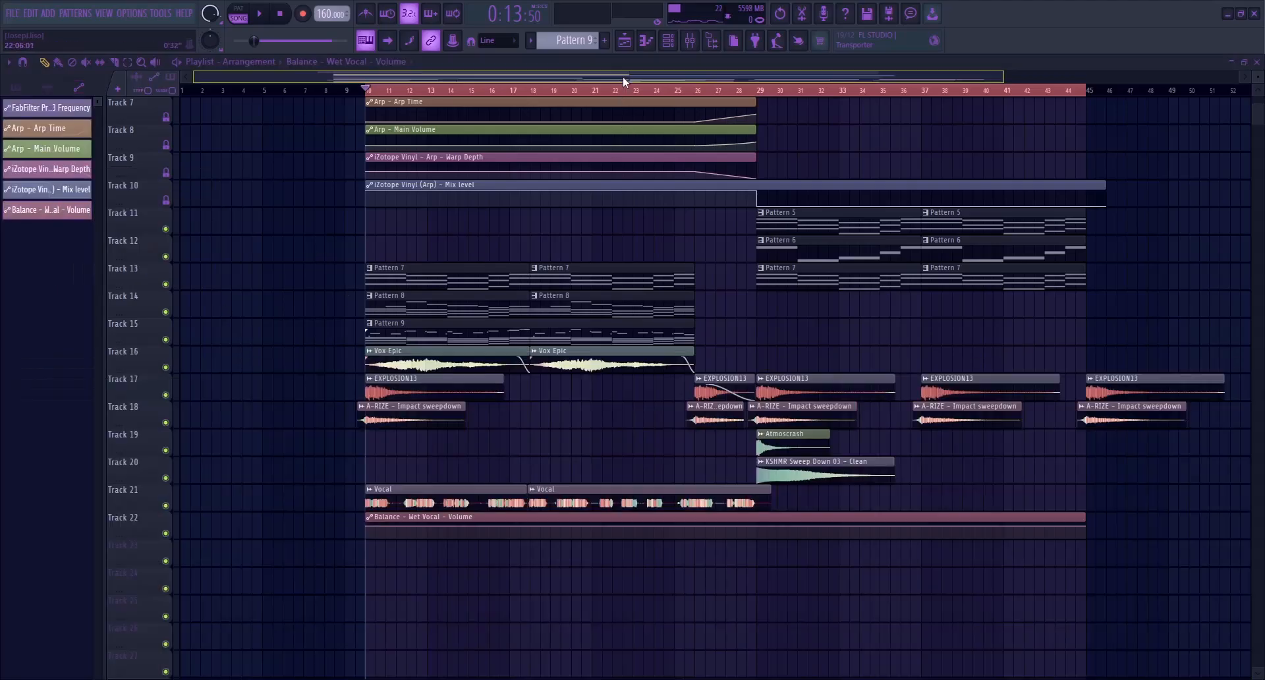
Shape the Wet Vocal volume automation: raise the opening level slightly, hold it until bar 29, then drop to zero through bar 45
double_click(391, 520)
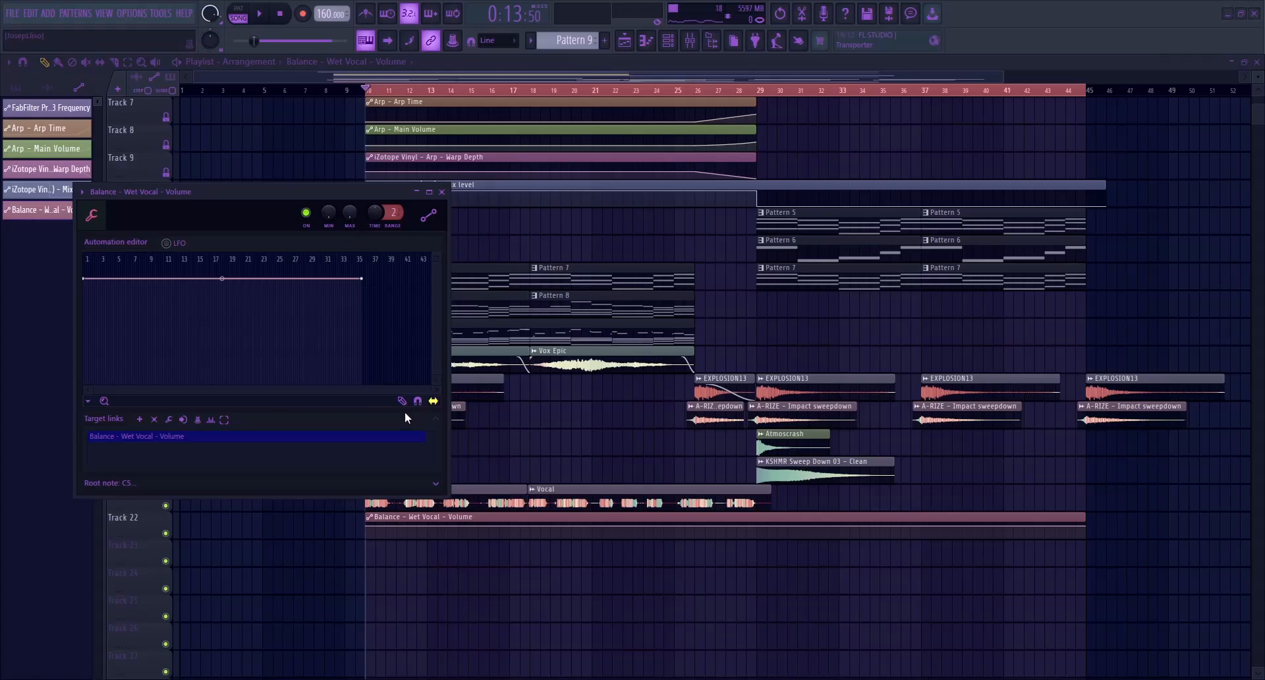
key(Escape)
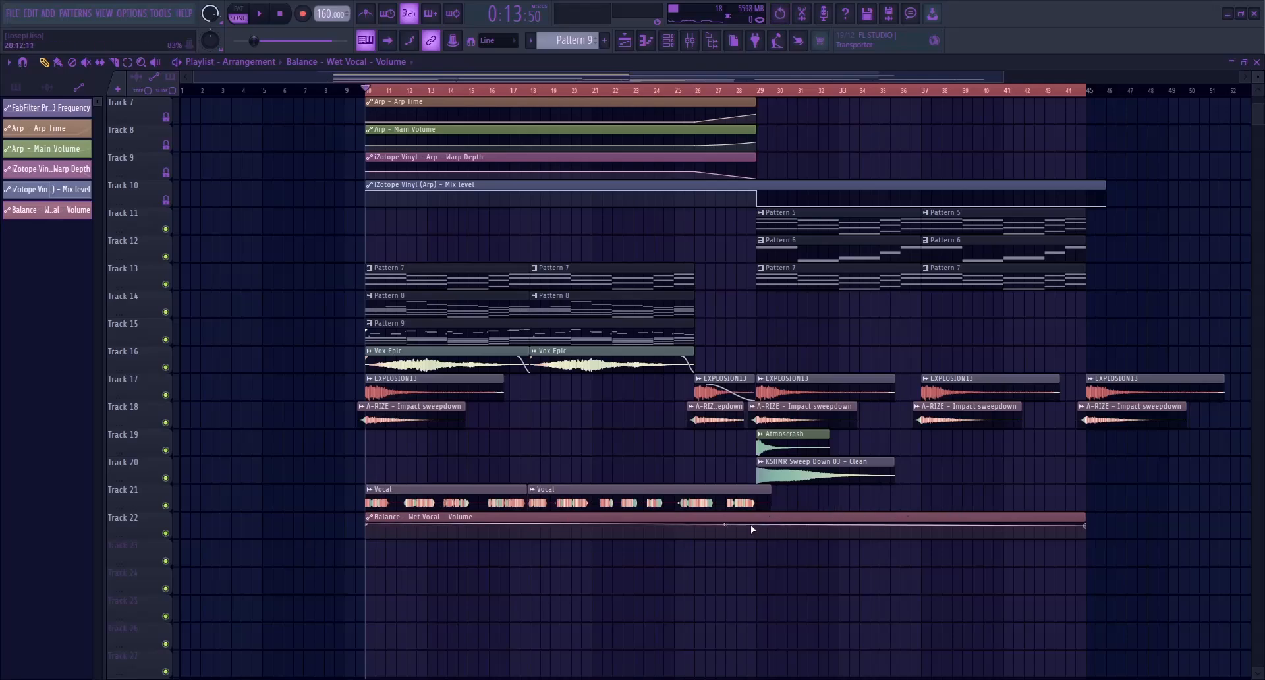
drag(758, 529, 751, 579)
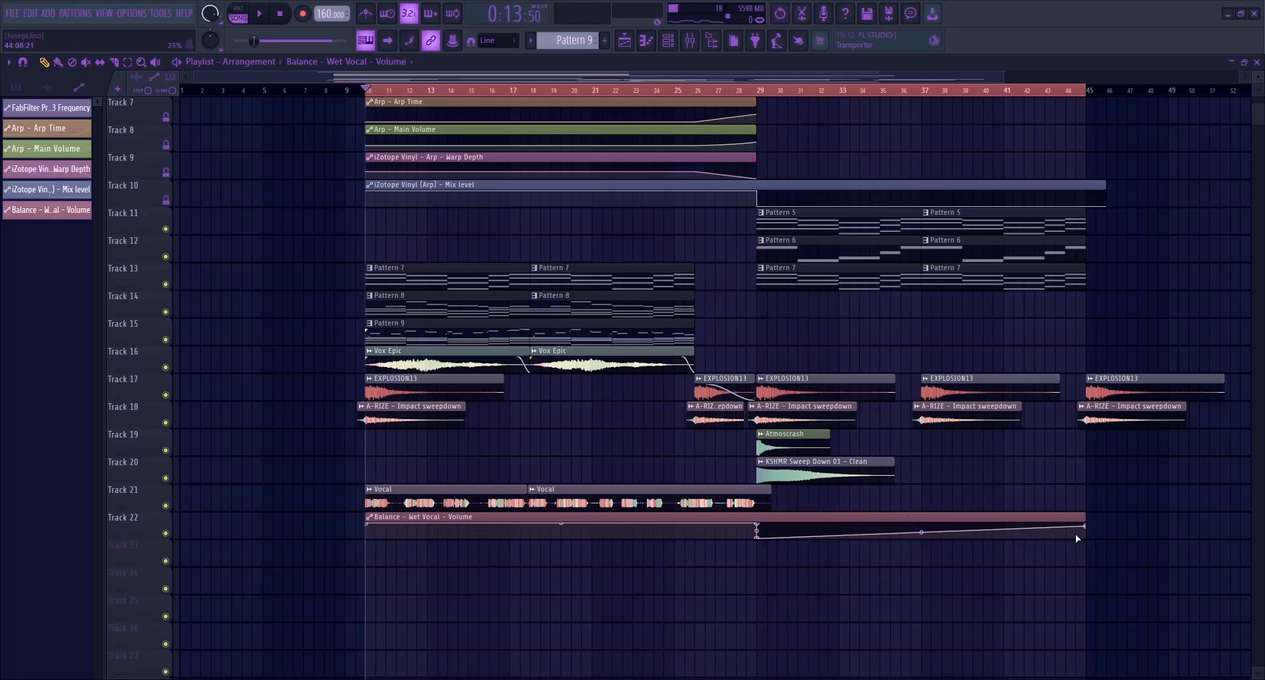
drag(1090, 527, 1091, 554)
ctrl+scroll(670, 520, up, 4)
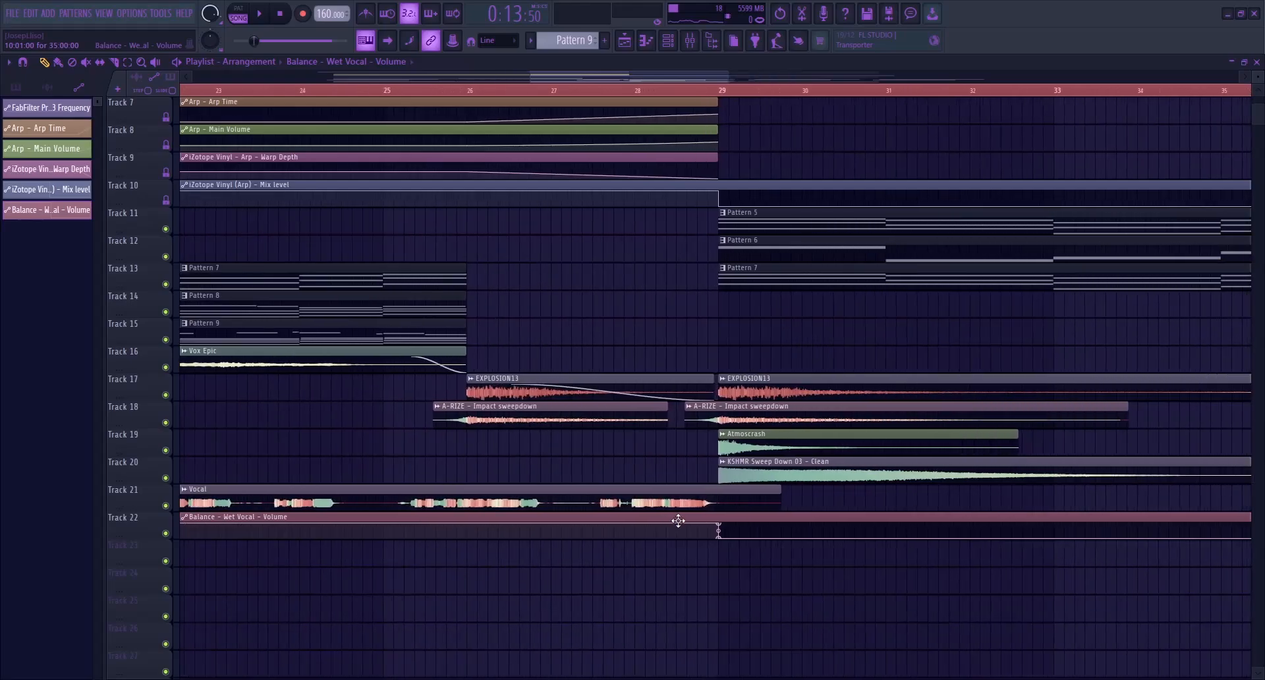
ctrl+scroll(709, 528, down, 3)
Play the arrangement from bar 10 and across bar 29 to check the wet vocal volume cut, then stop
key(space)
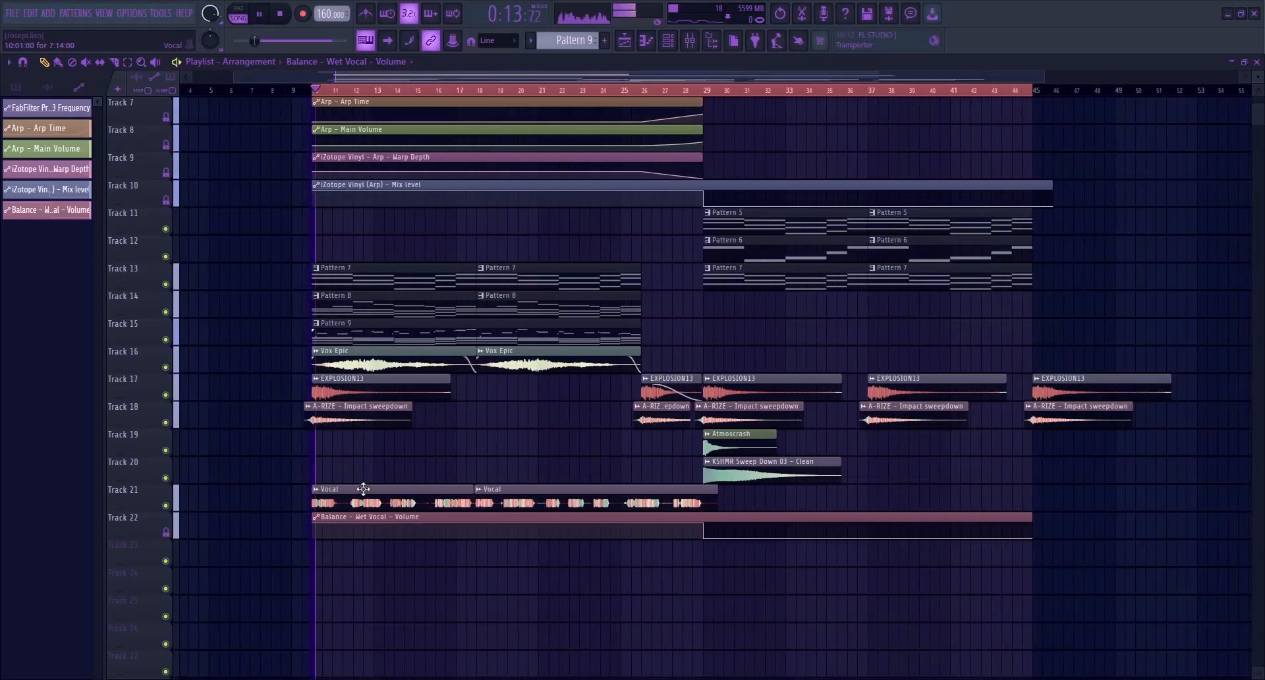
click(648, 90)
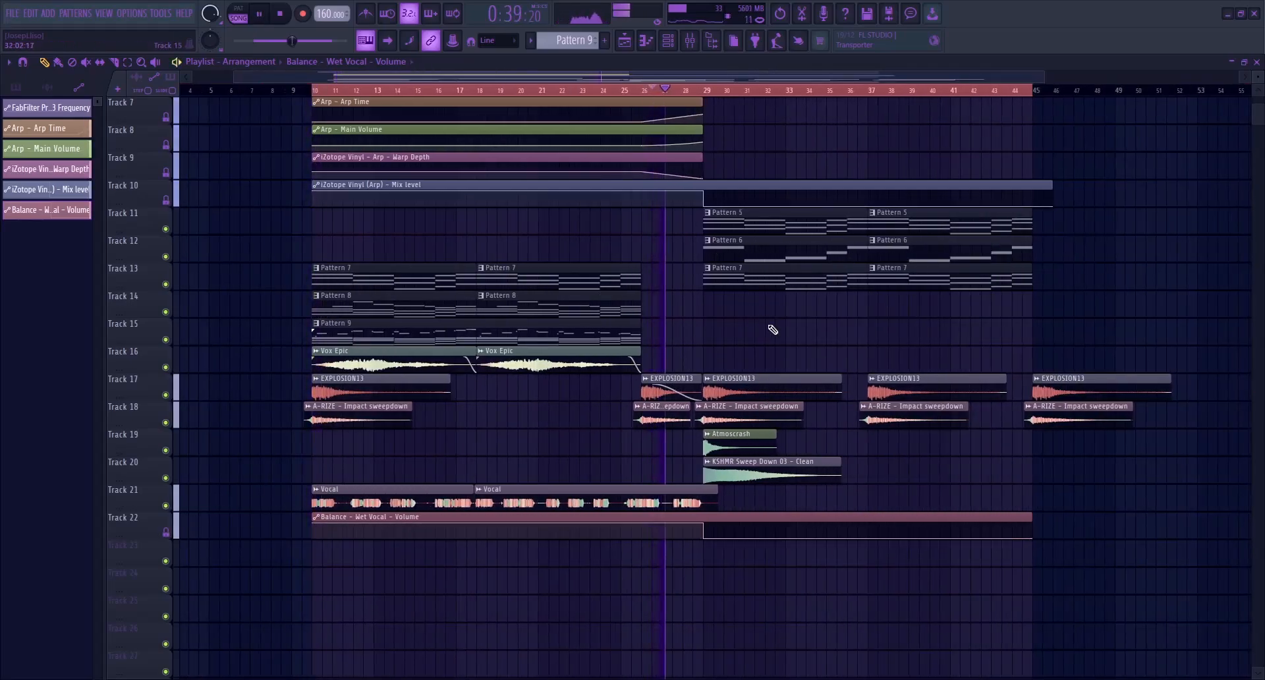
scroll(777, 369, up, 2)
scroll(772, 395, down, 3)
ctrl+scroll(741, 400, up, 3)
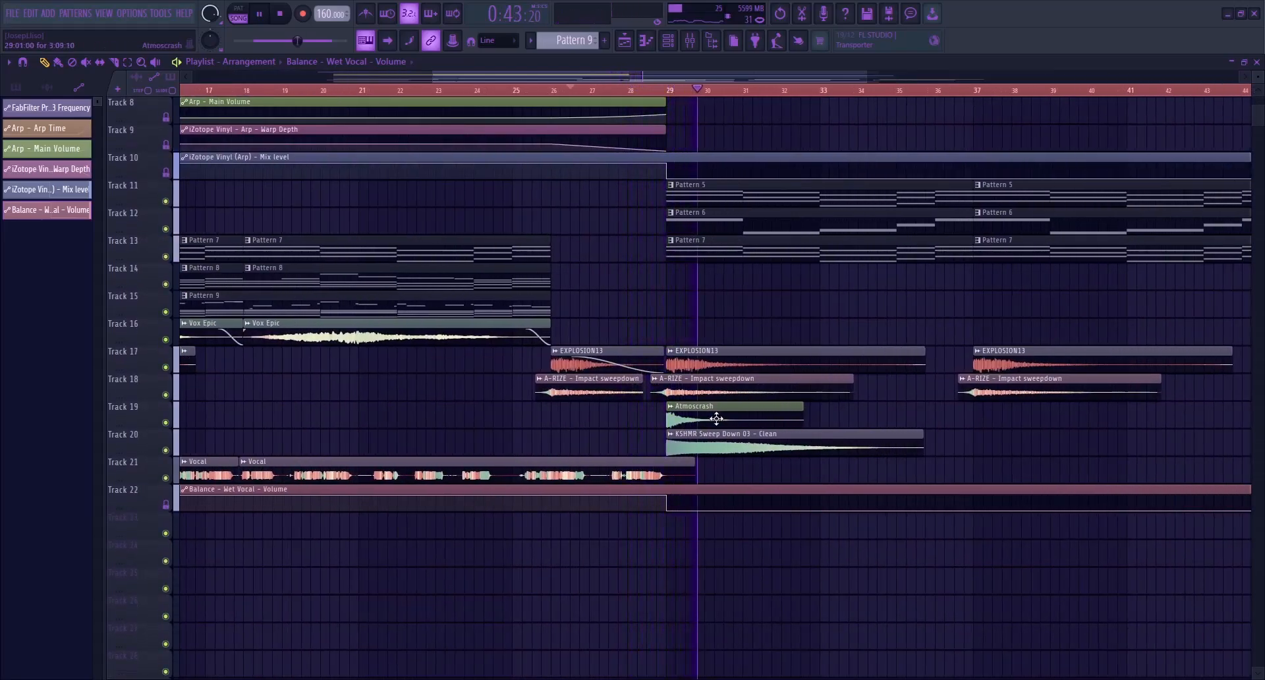
key(space)
ctrl+scroll(507, 434, down, 1)
ctrl+scroll(508, 434, down, 3)
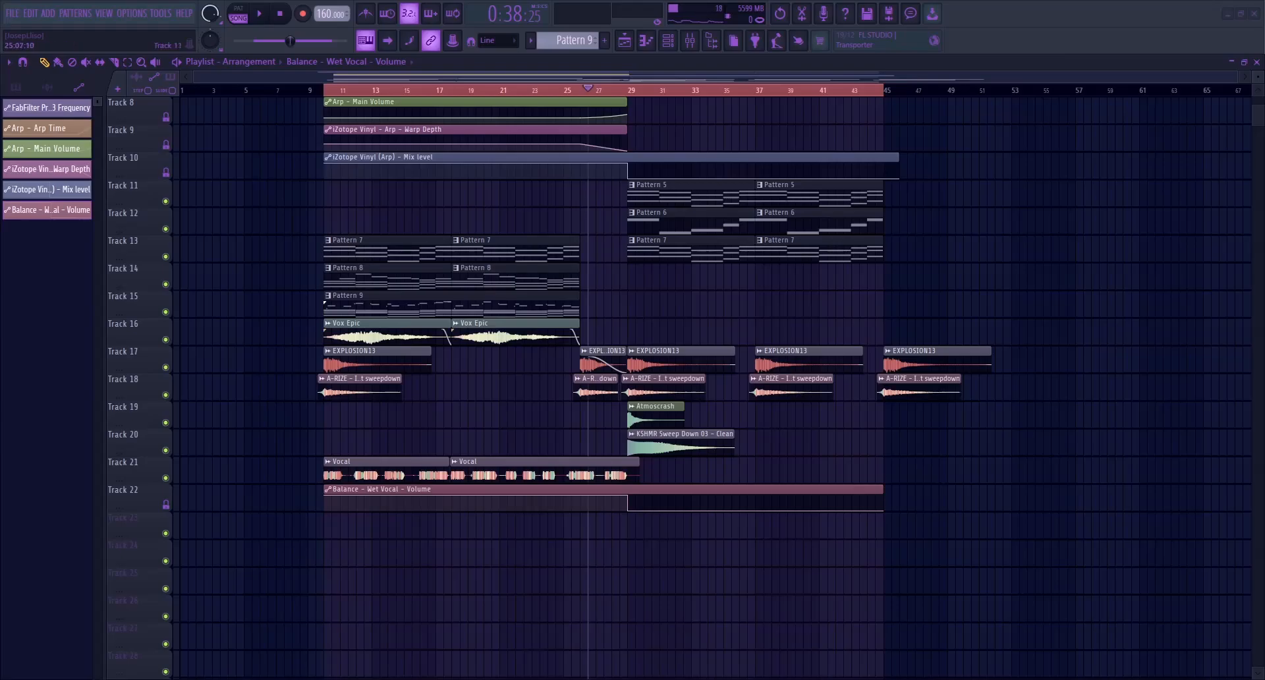
scroll(567, 277, up, 4)
scroll(580, 276, up, 5)
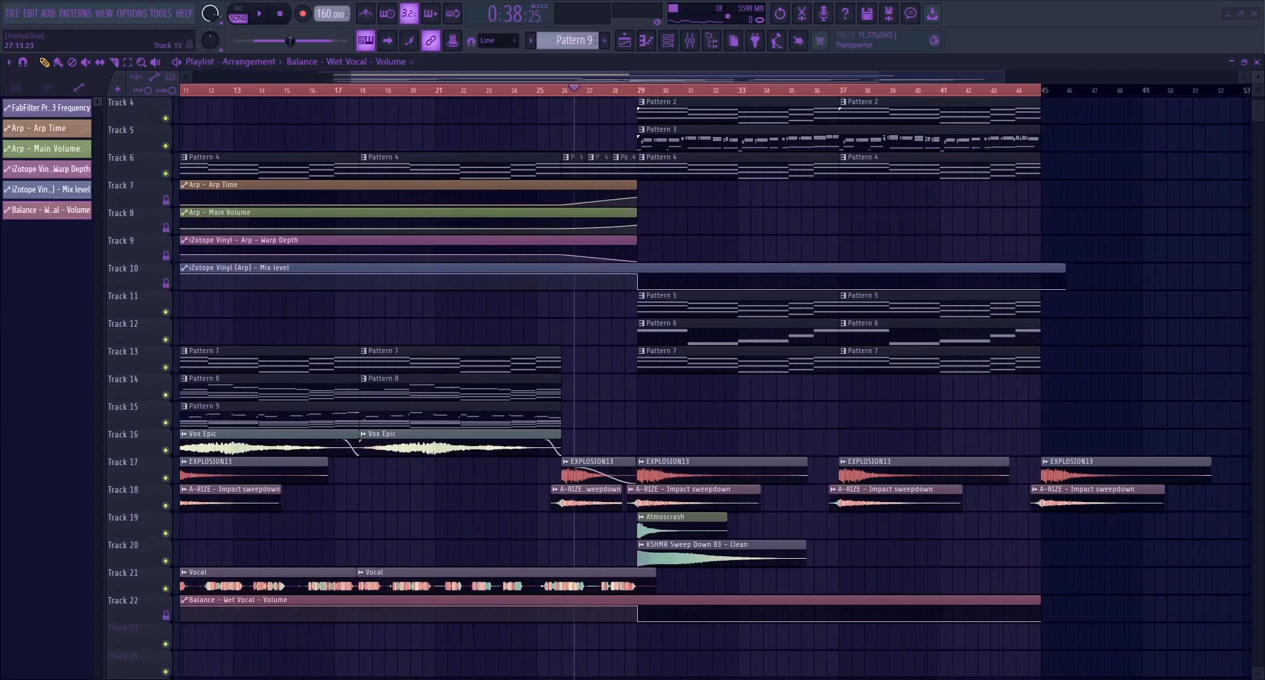
scroll(562, 275, down, 4)
scroll(563, 275, down, 5)
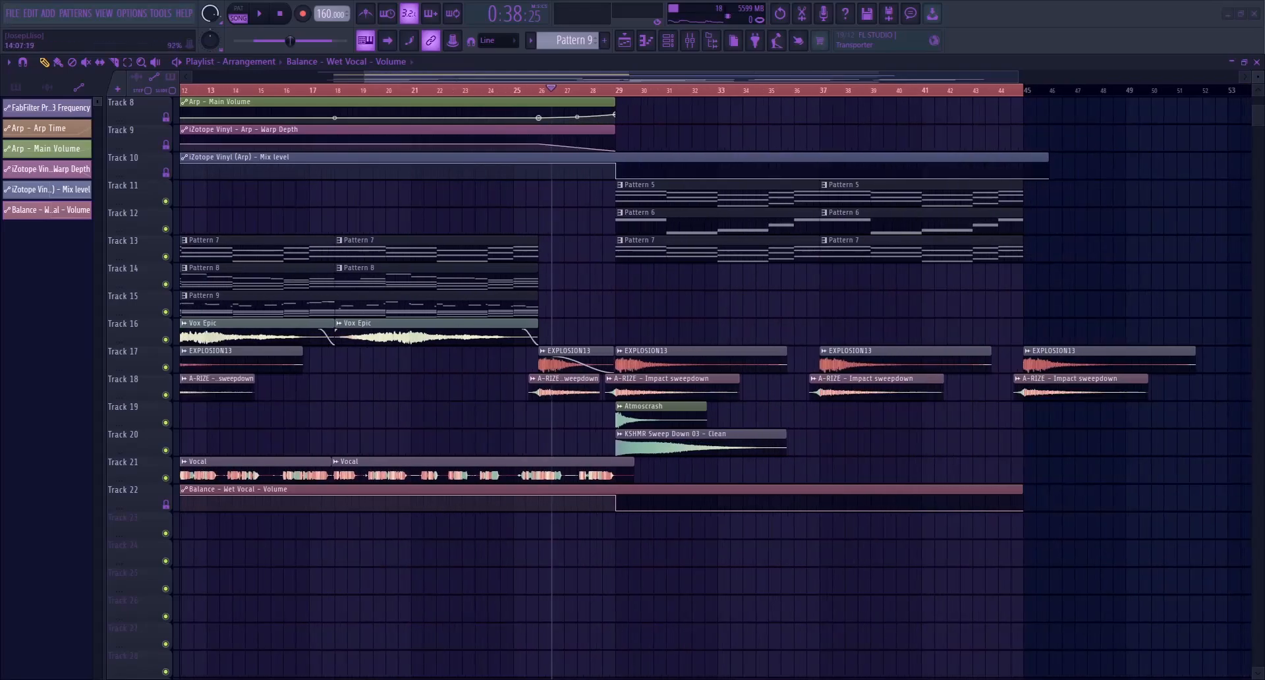
On the Vocal mixer track, move FabFilter Pro-Q 4 to the second effect slot and add Little AlterBoy in the first
drag(388, 77, 357, 79)
click(240, 90)
click(689, 43)
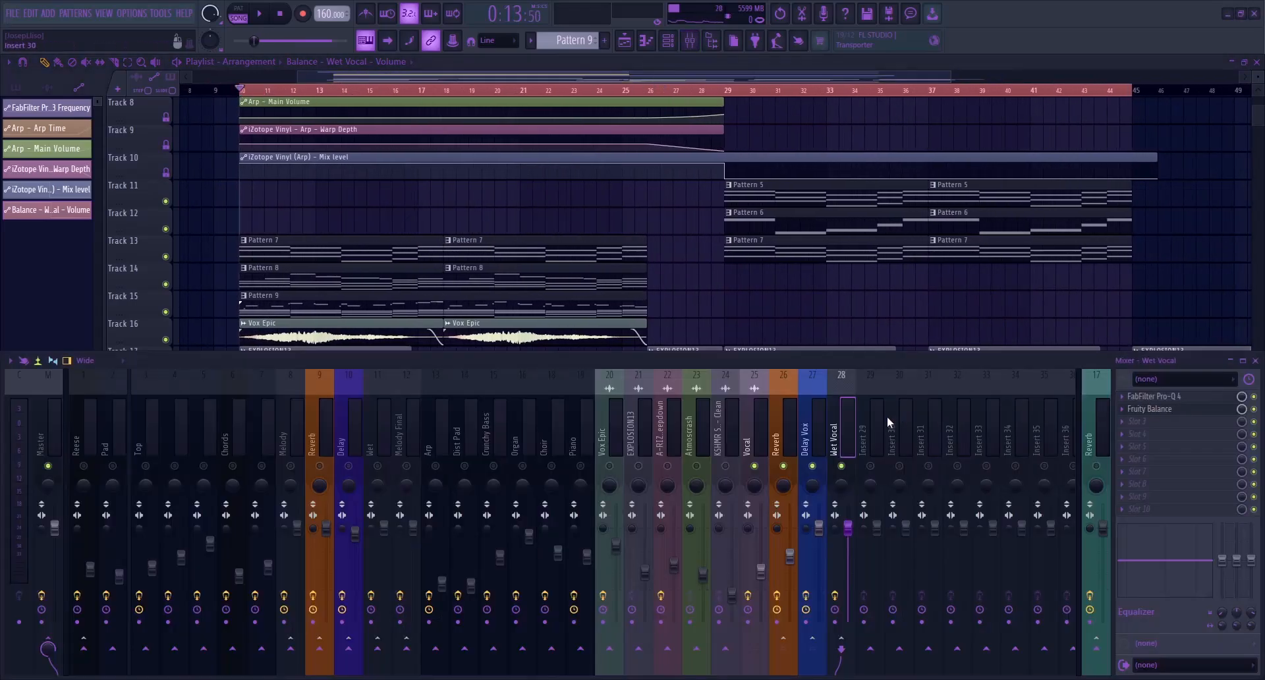
click(785, 422)
click(761, 419)
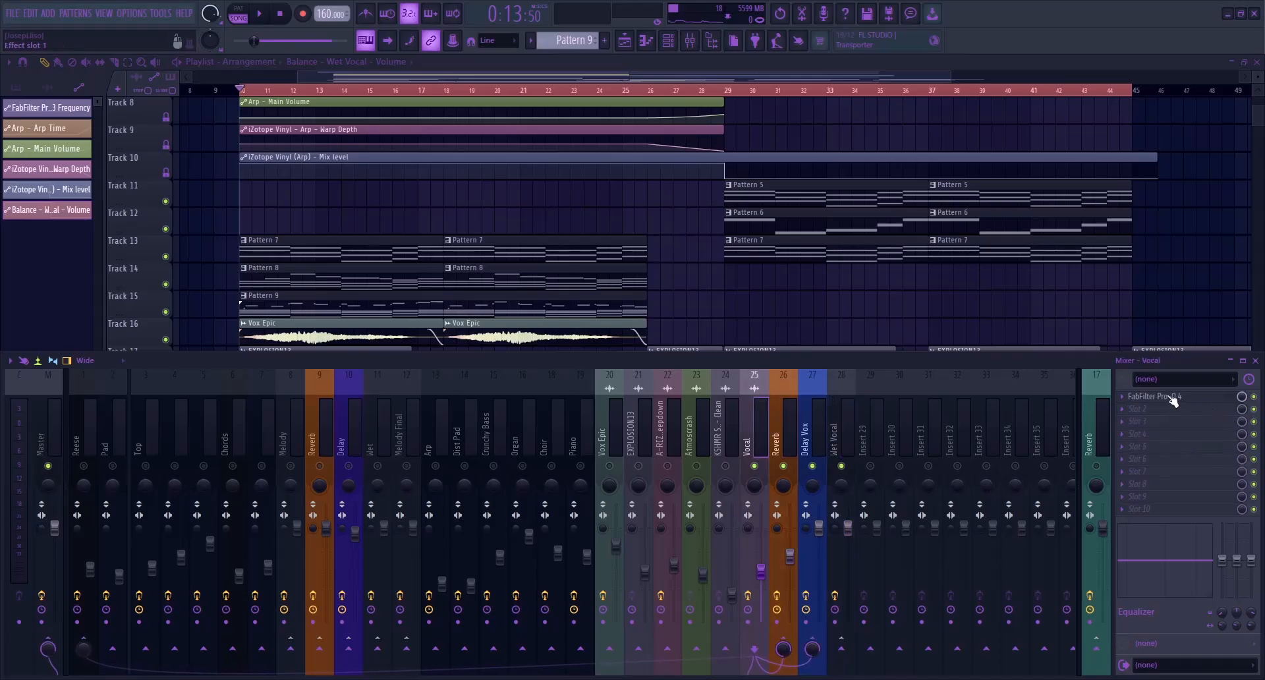
drag(1167, 402, 1153, 408)
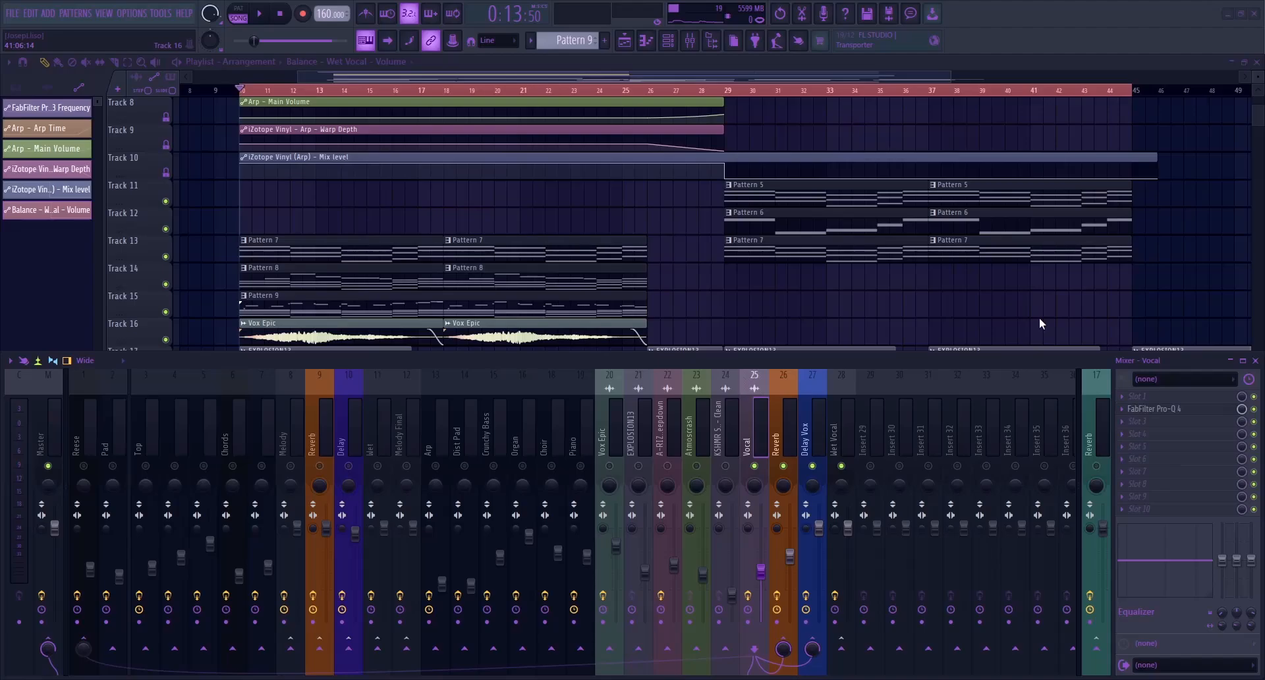
click(603, 51)
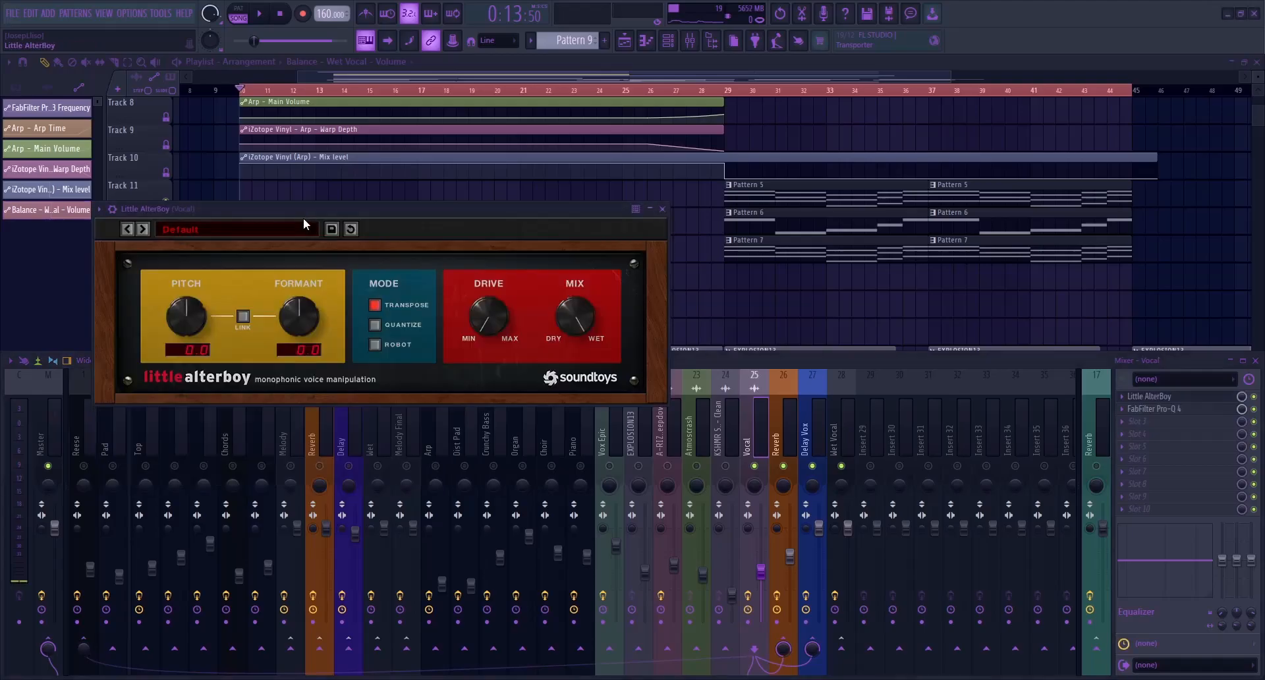
drag(252, 206, 332, 208)
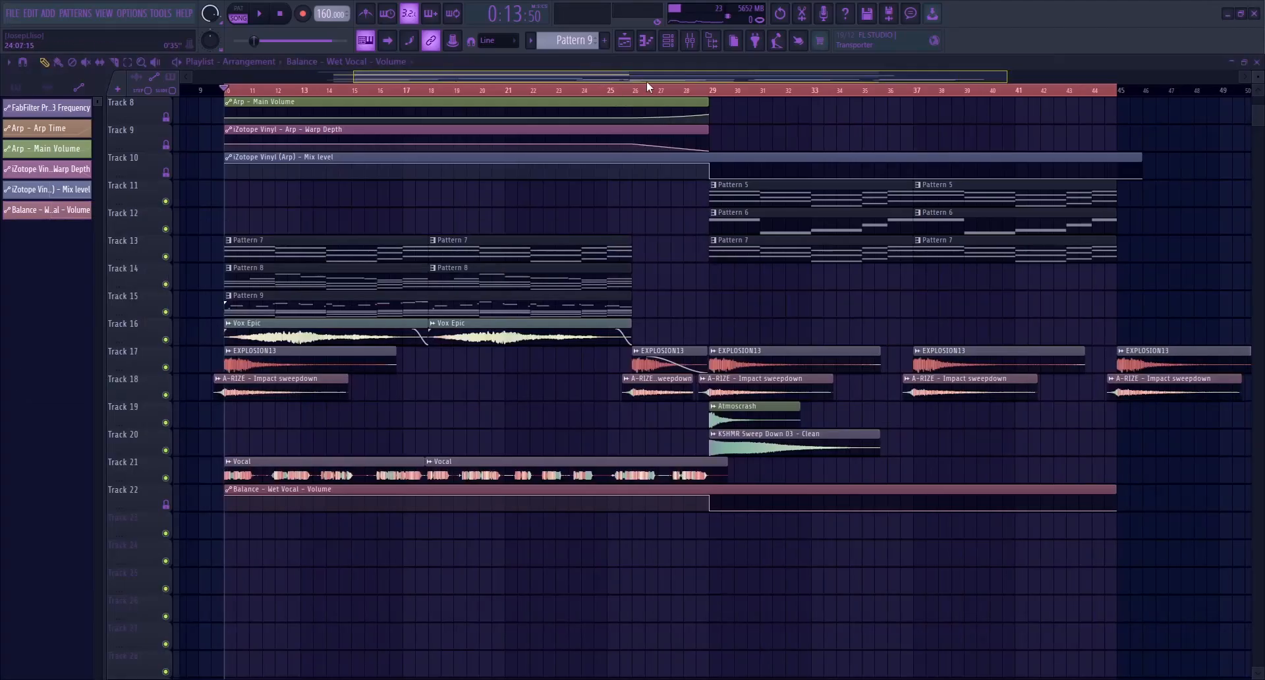
Switch Little AlterBoy to Quantize mode with pitch at -3.0 semitones and audition the vocal from midway through bar 27
scroll(539, 123, up, 8)
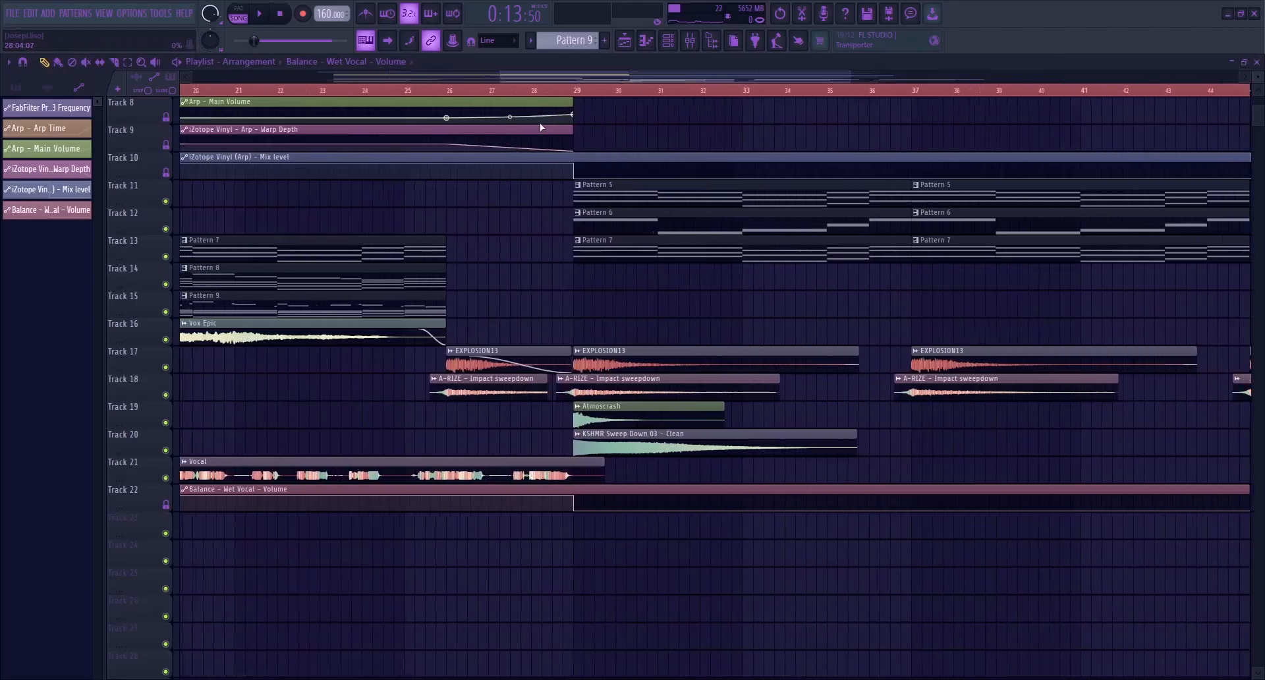
click(417, 91)
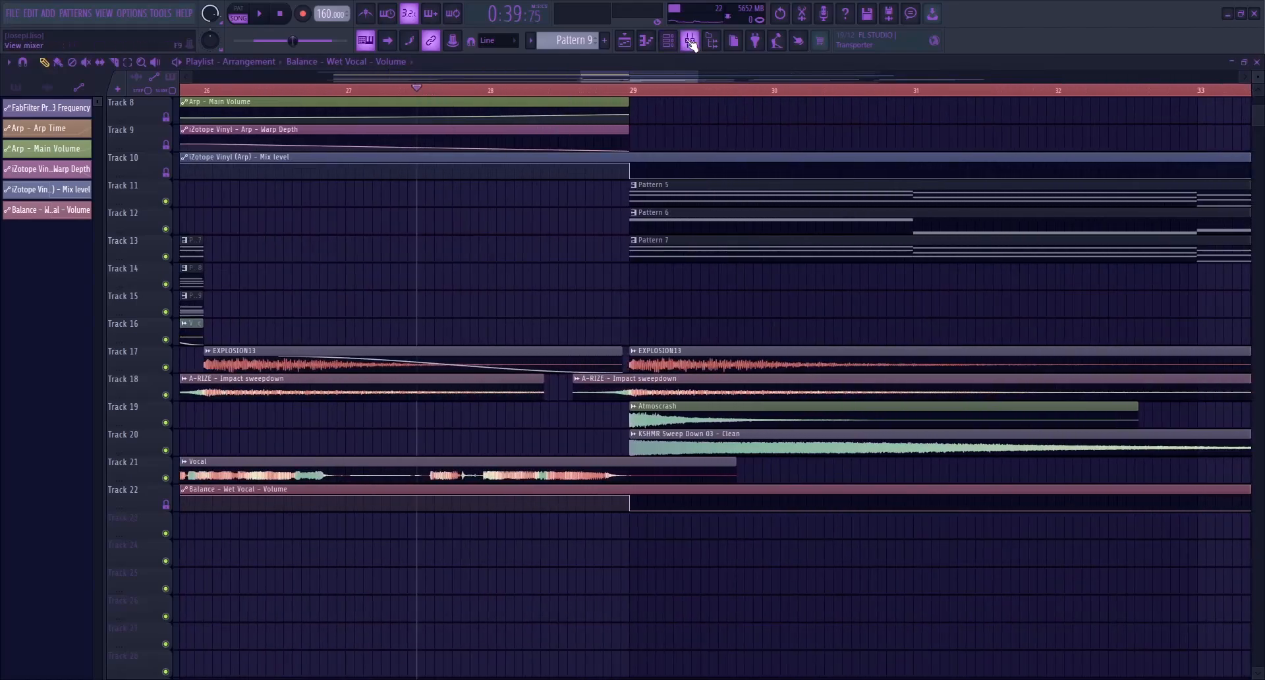
click(690, 40)
click(1153, 398)
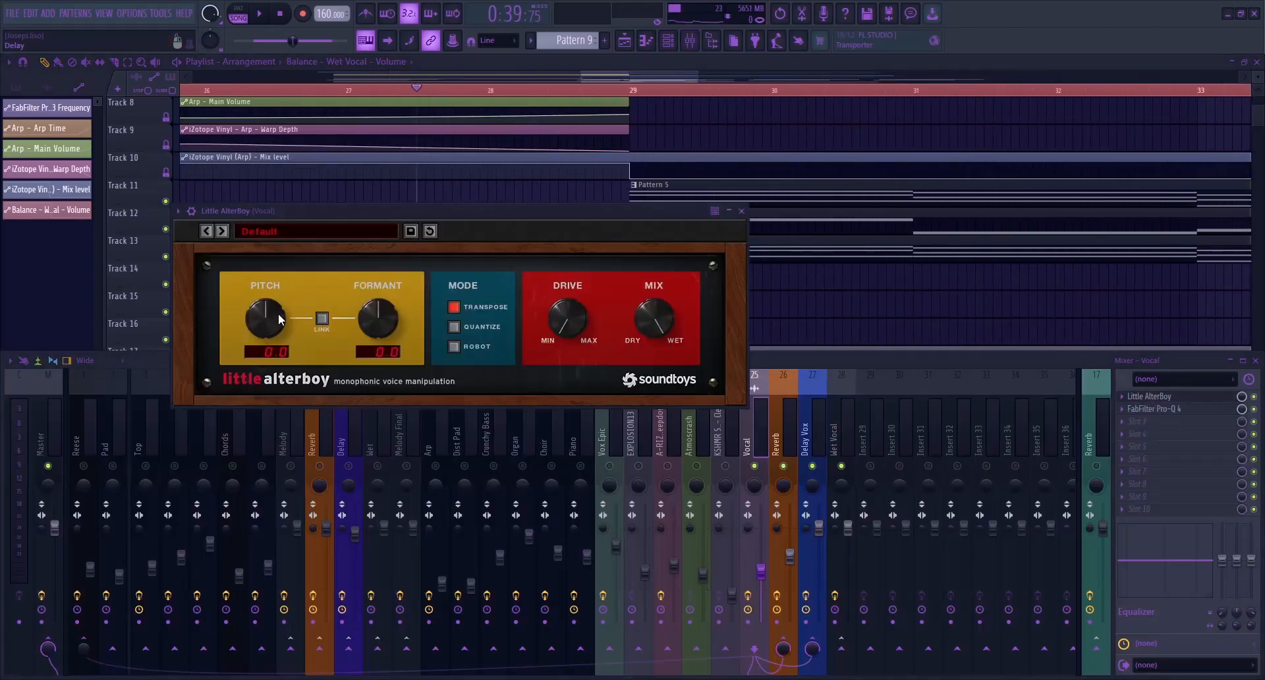
click(454, 326)
drag(342, 213, 459, 257)
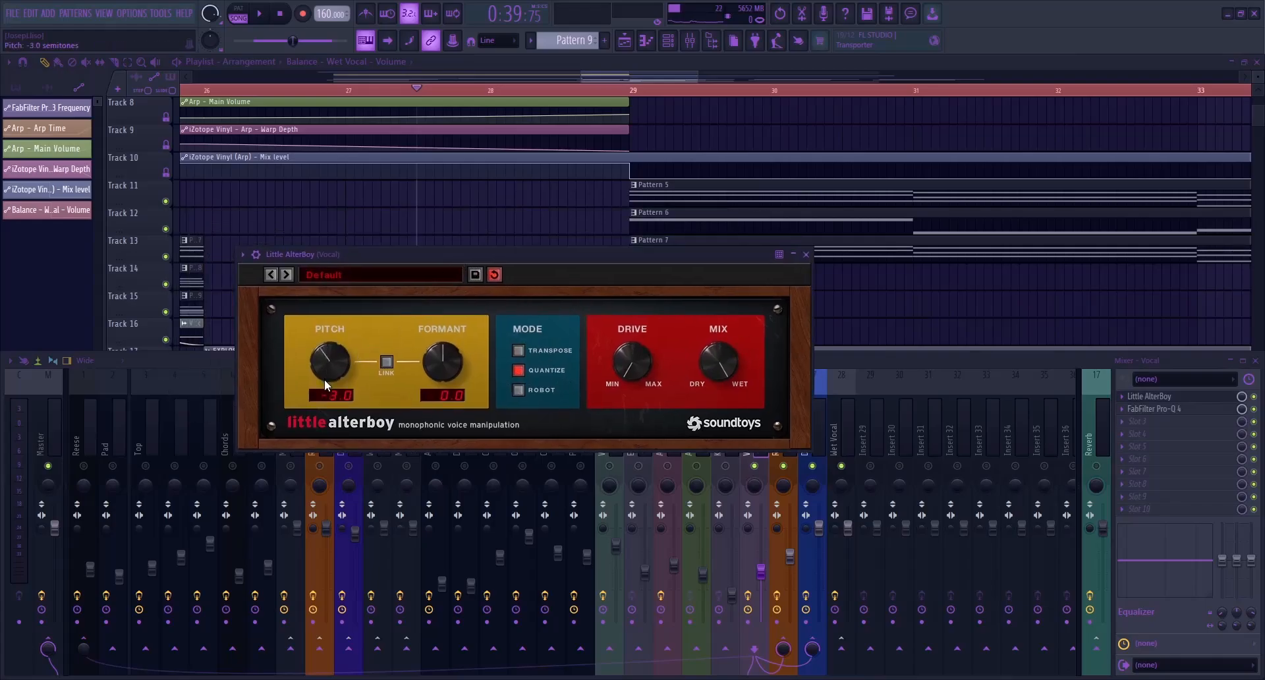
drag(360, 252, 396, 253)
key(space)
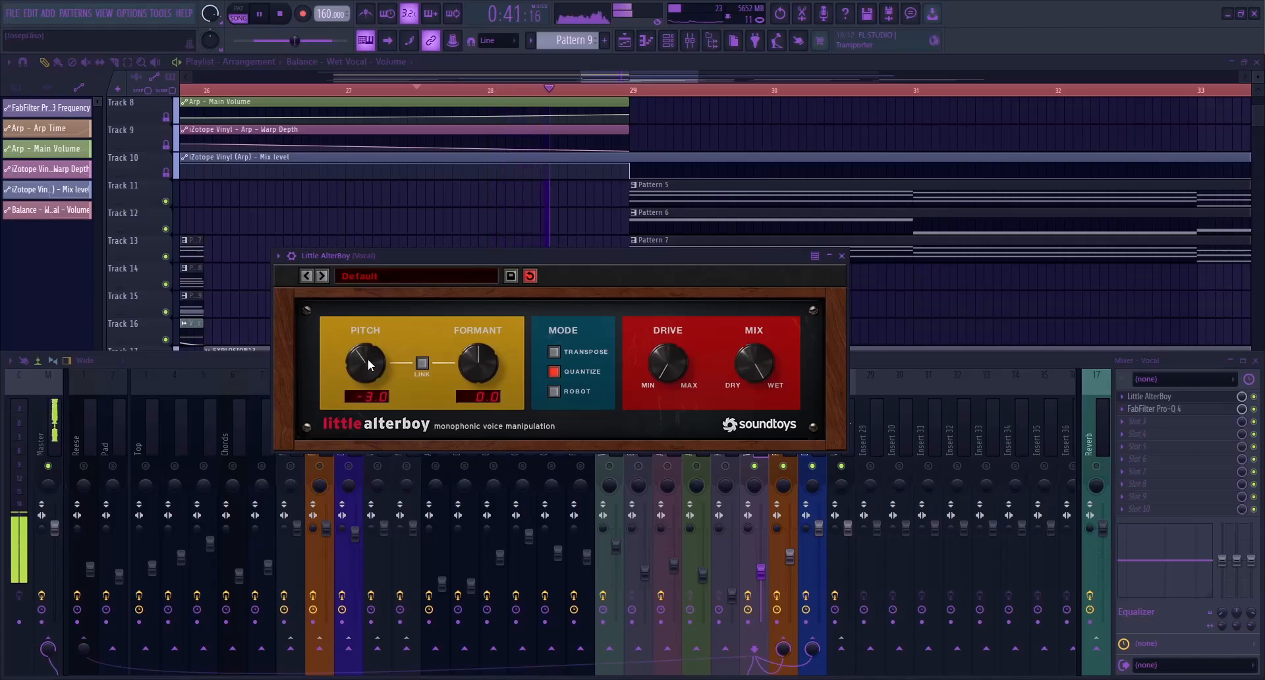
key(space)
Lower Little AlterBoy's pitch to -4.0 semitones and audition the vocal again
drag(368, 361, 368, 369)
drag(392, 253, 371, 256)
key(space)
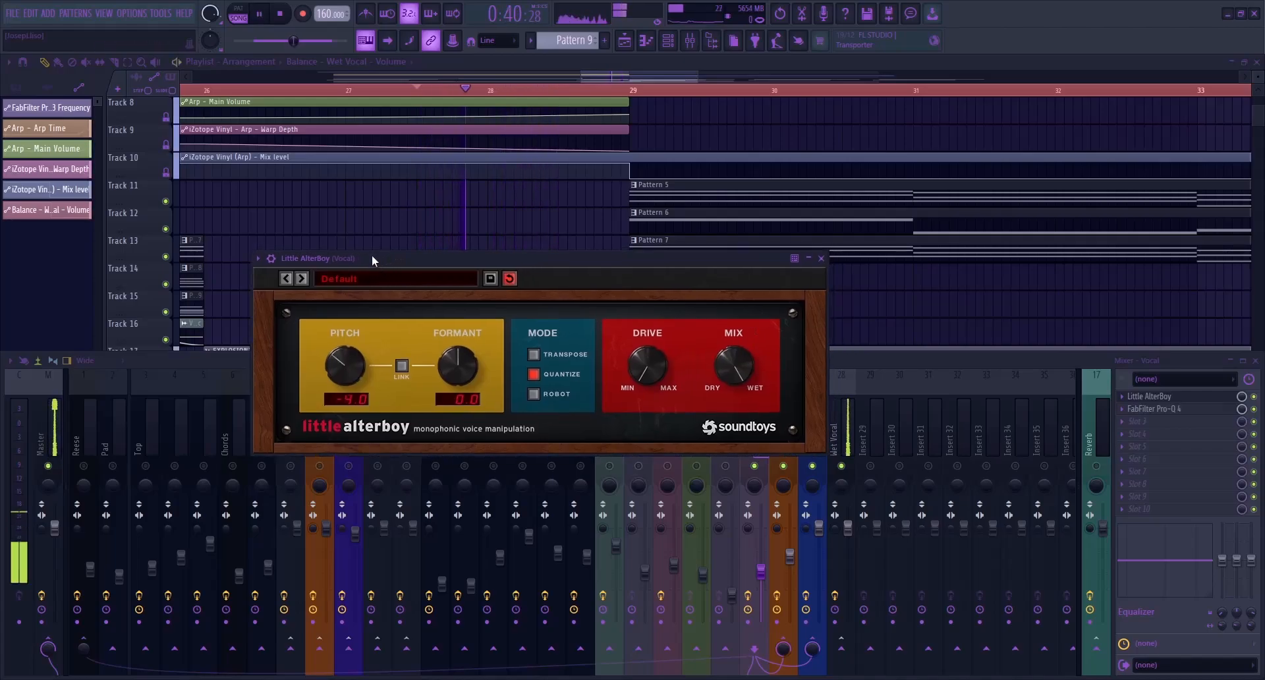
key(space)
Set Little AlterBoy's formant to -2.0 semitones, audition the vocal, close the plugin, and stop playback
drag(465, 363, 463, 377)
drag(472, 266, 494, 260)
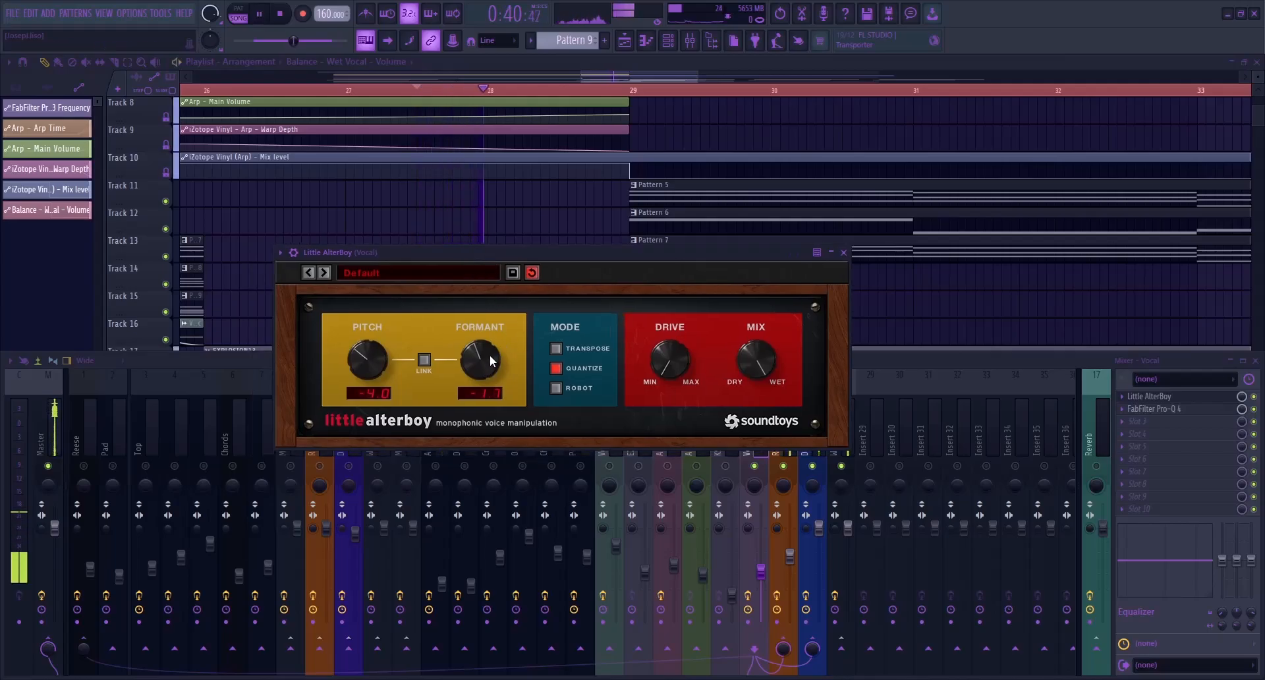
drag(489, 355, 485, 361)
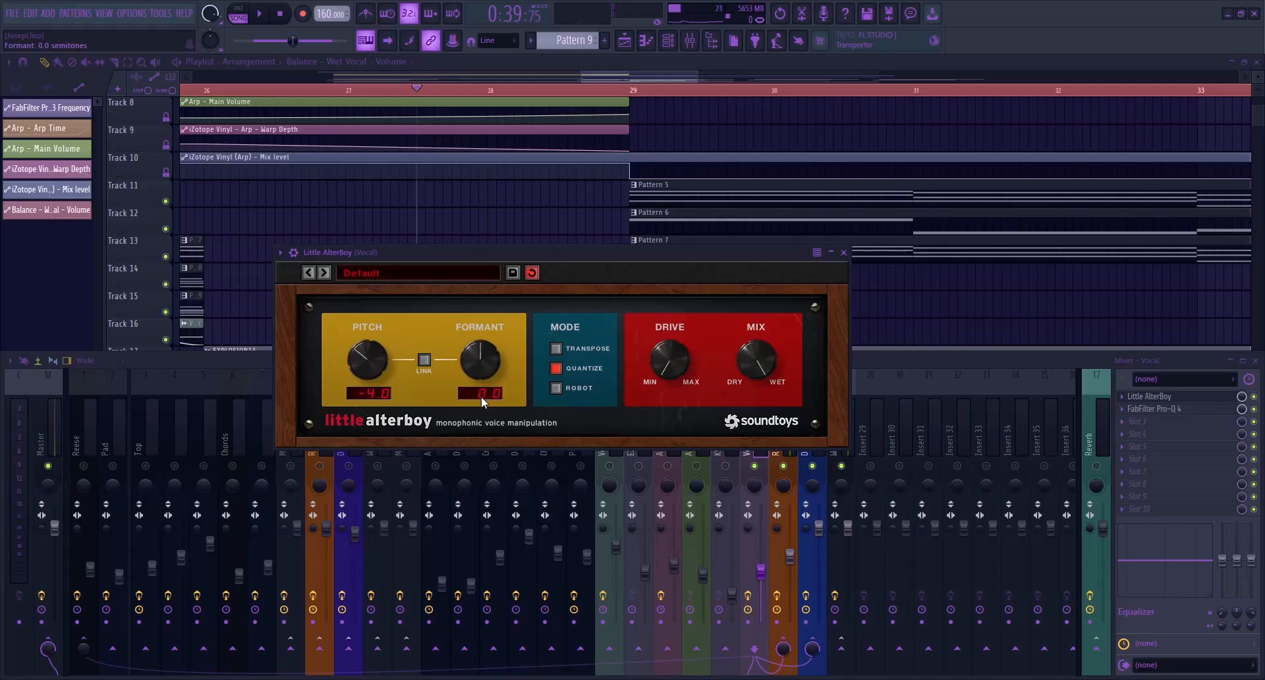
drag(467, 359, 467, 372)
drag(469, 264, 436, 255)
key(space)
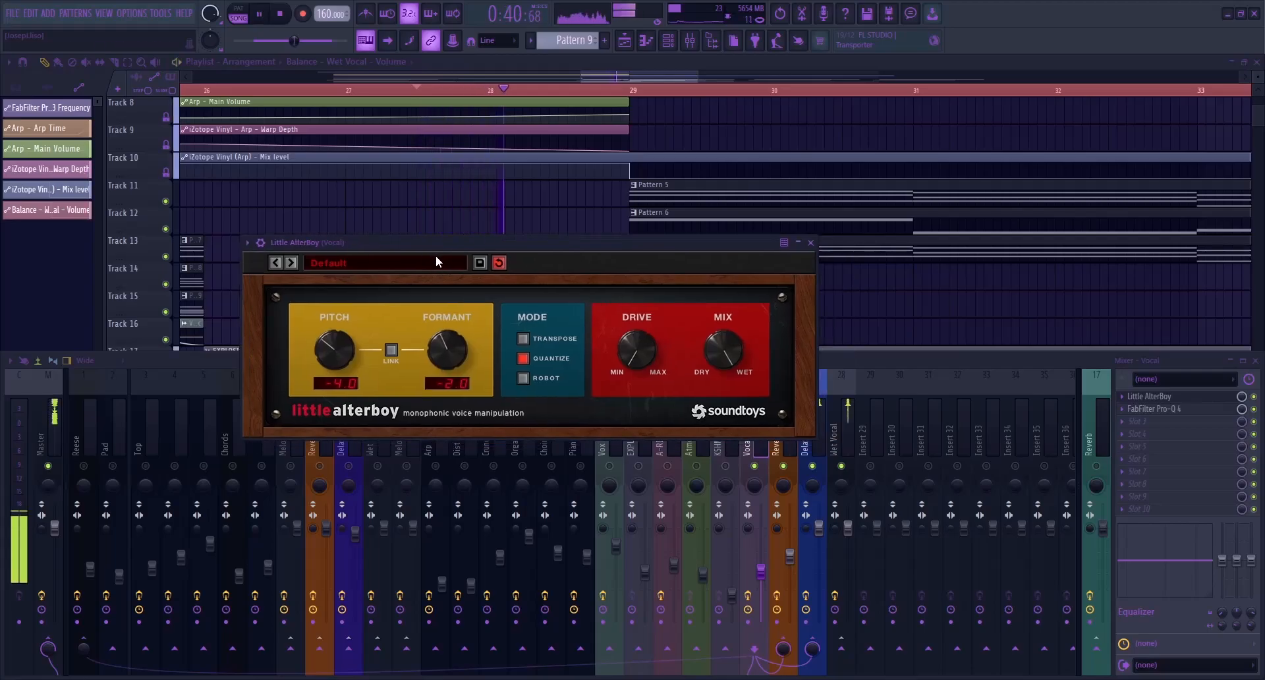
key(space)
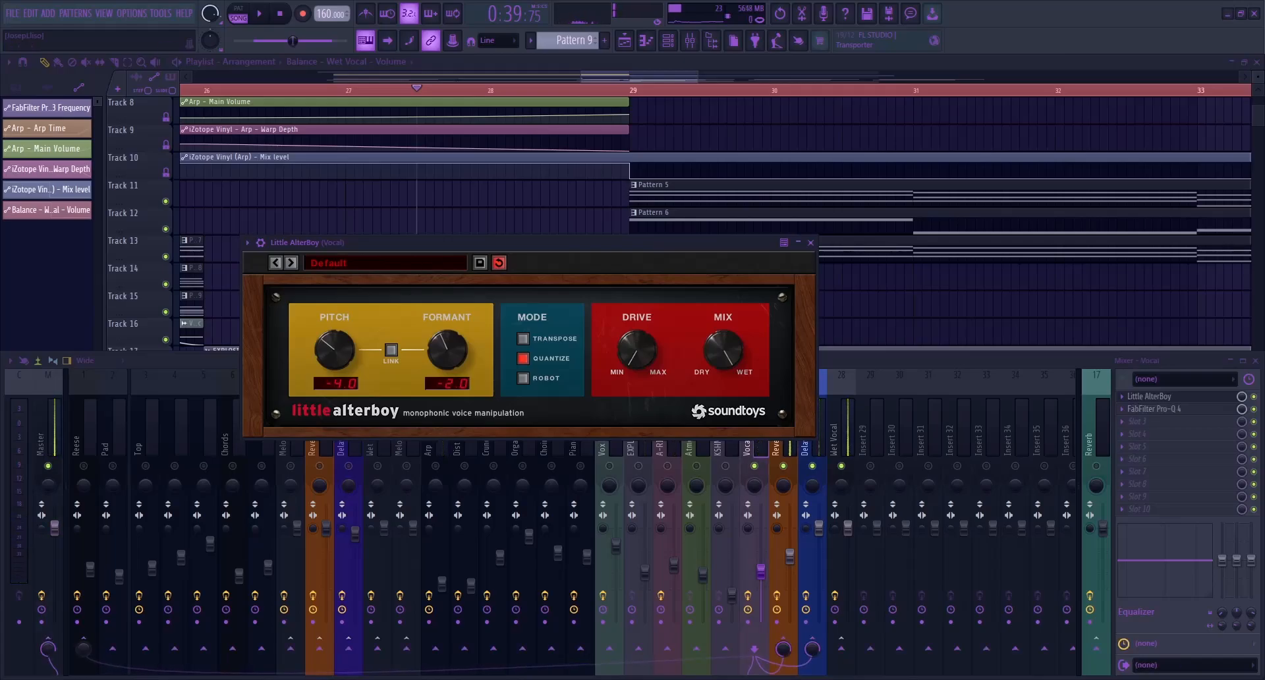
drag(609, 243, 646, 241)
key(space)
click(848, 241)
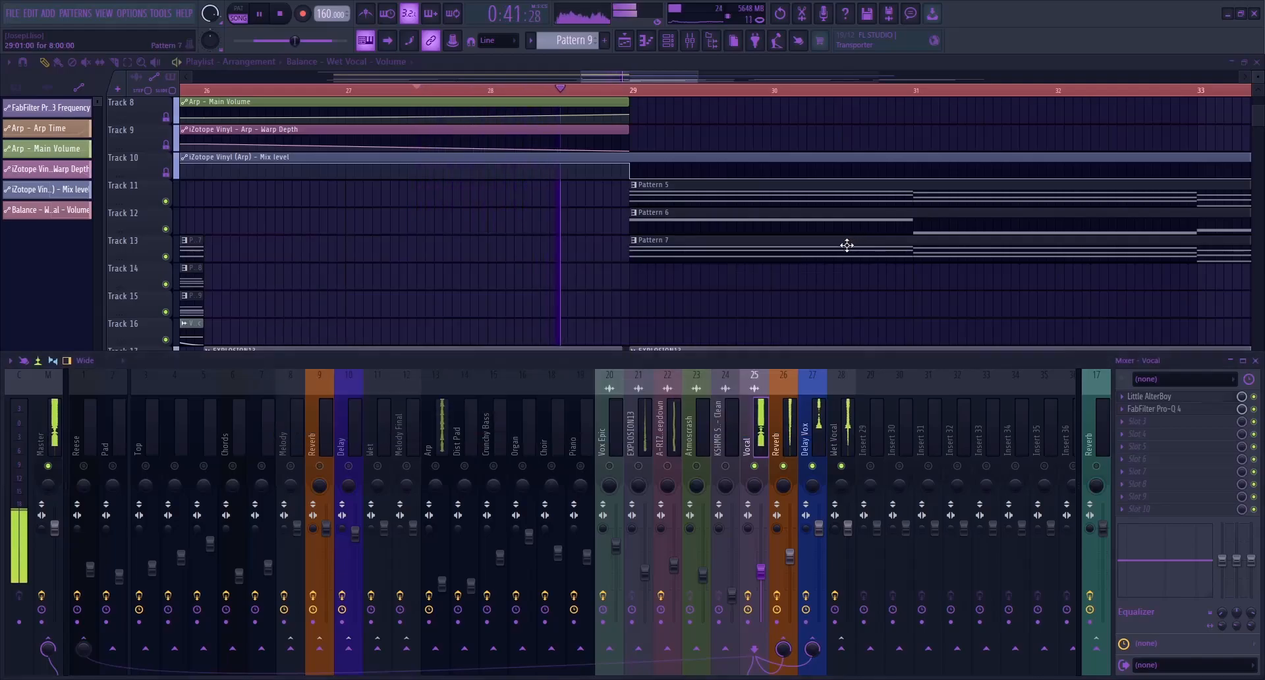
key(space)
Create an automation clip for the mix level of Little AlterBoy on the Vocal track and close the mixer
ctrl+scroll(534, 320, down, 2)
ctrl+scroll(533, 320, down, 3)
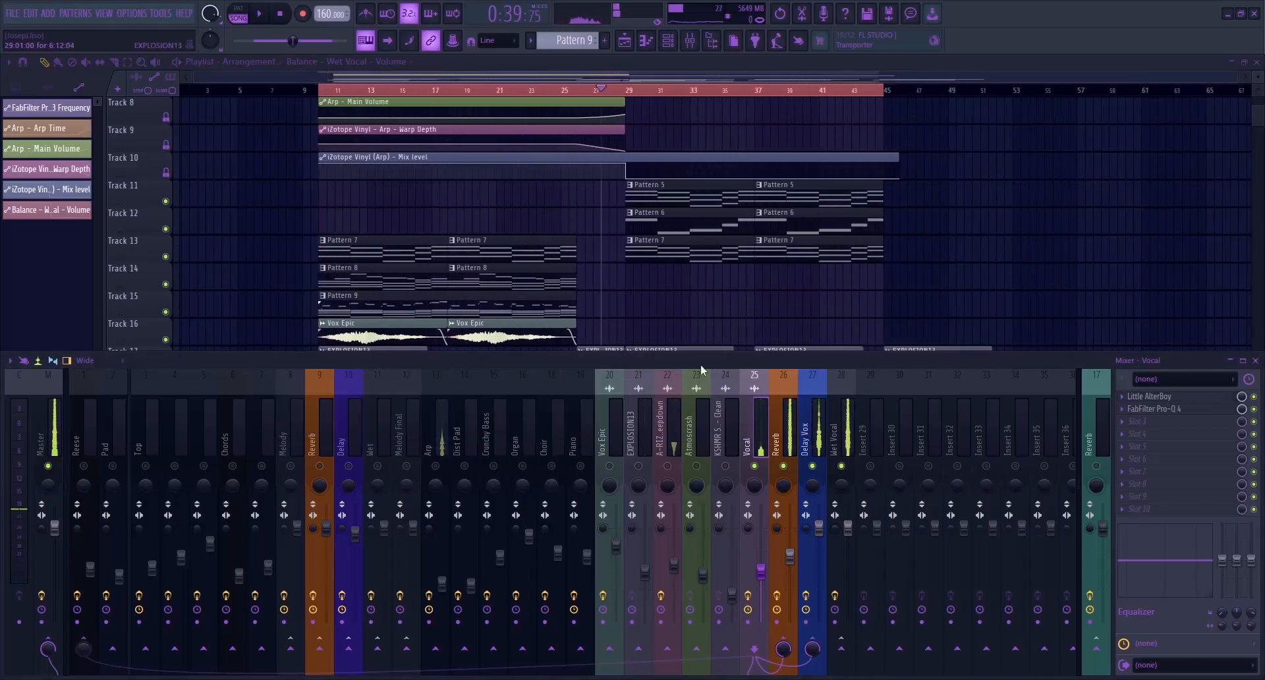
click(1203, 497)
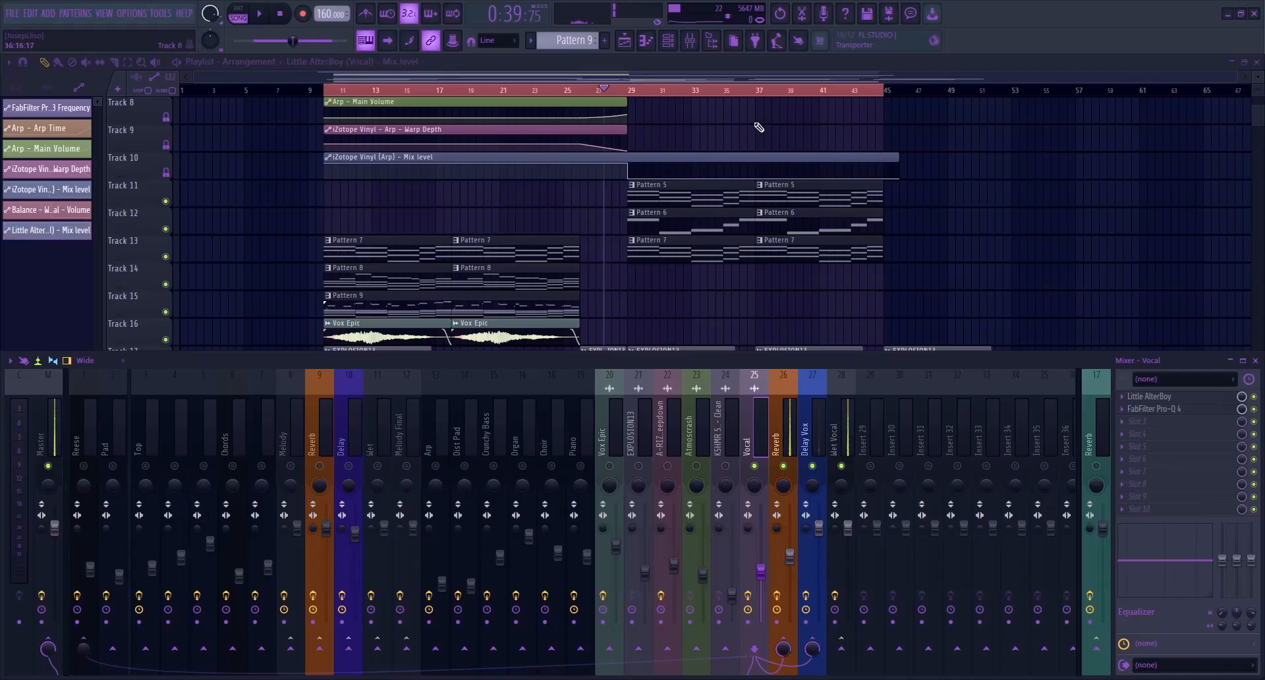
key(F9)
Shape Little AlterBoy's mix automation: zero at first, rise to full midway through bar 27, and return to zero from bar 29 onward
ctrl+scroll(594, 534, up, 3)
ctrl+scroll(224, 527, down, 3)
ctrl+scroll(600, 544, up, 5)
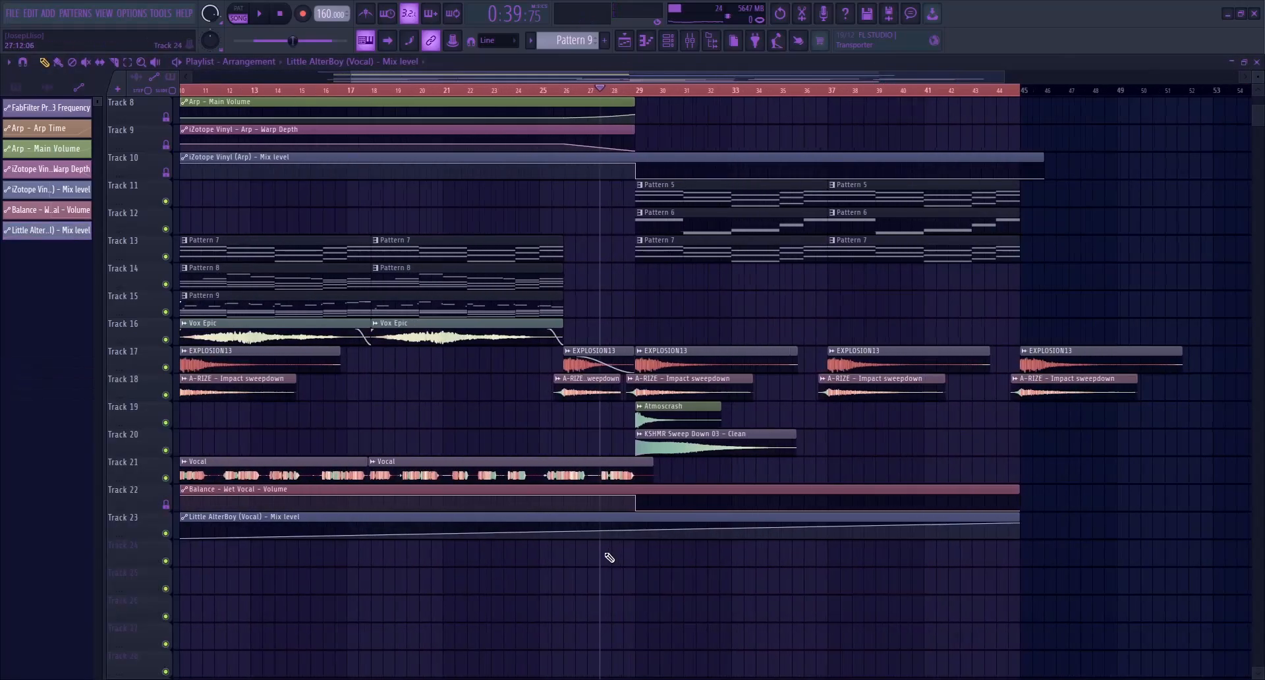
right_click(595, 537)
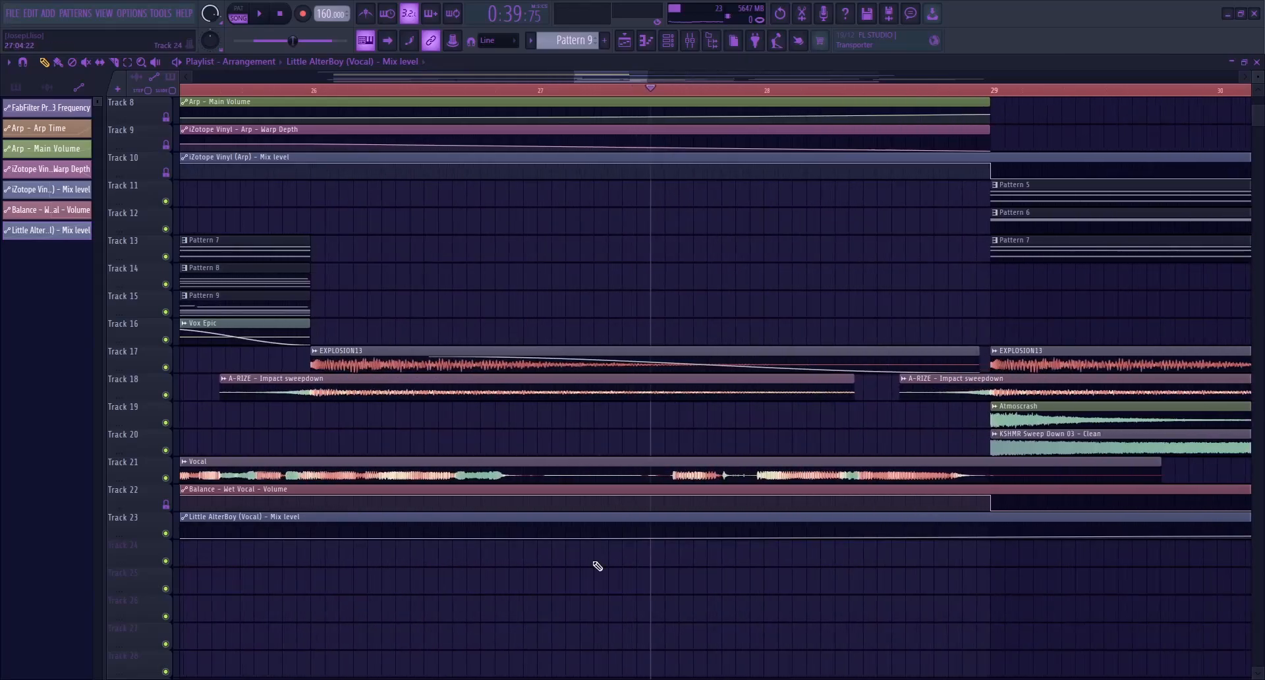
right_click(666, 524)
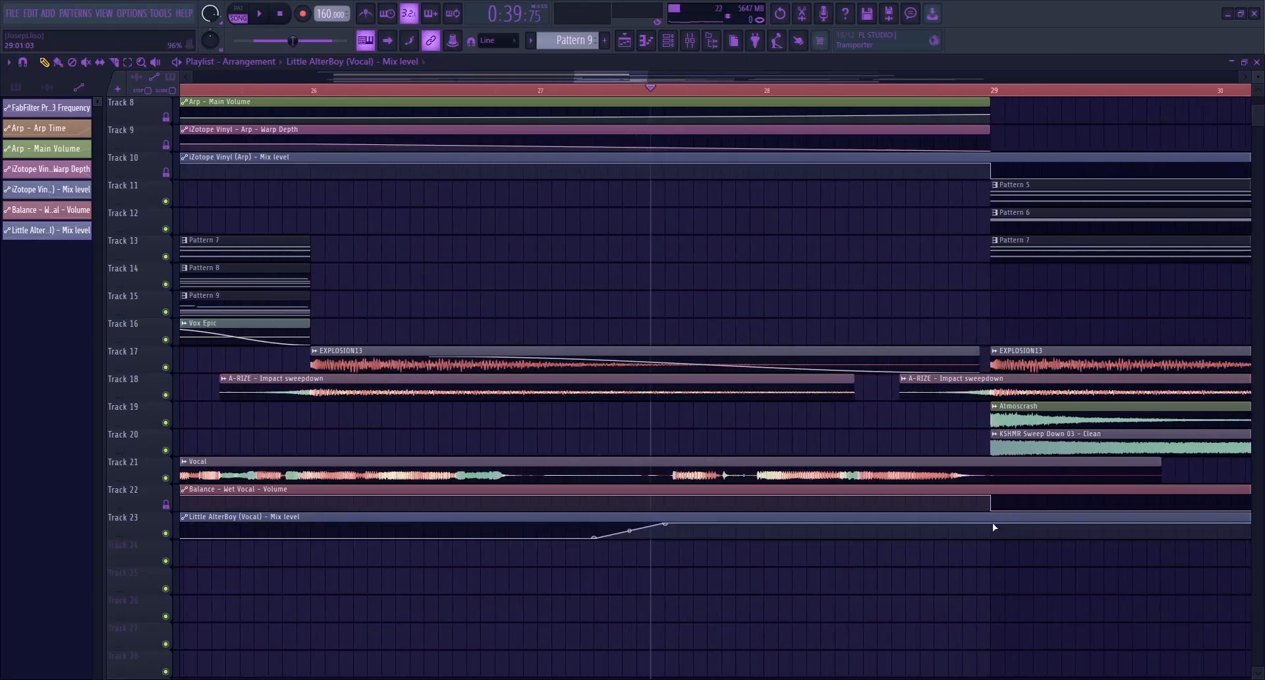
ctrl+scroll(998, 528, down, 4)
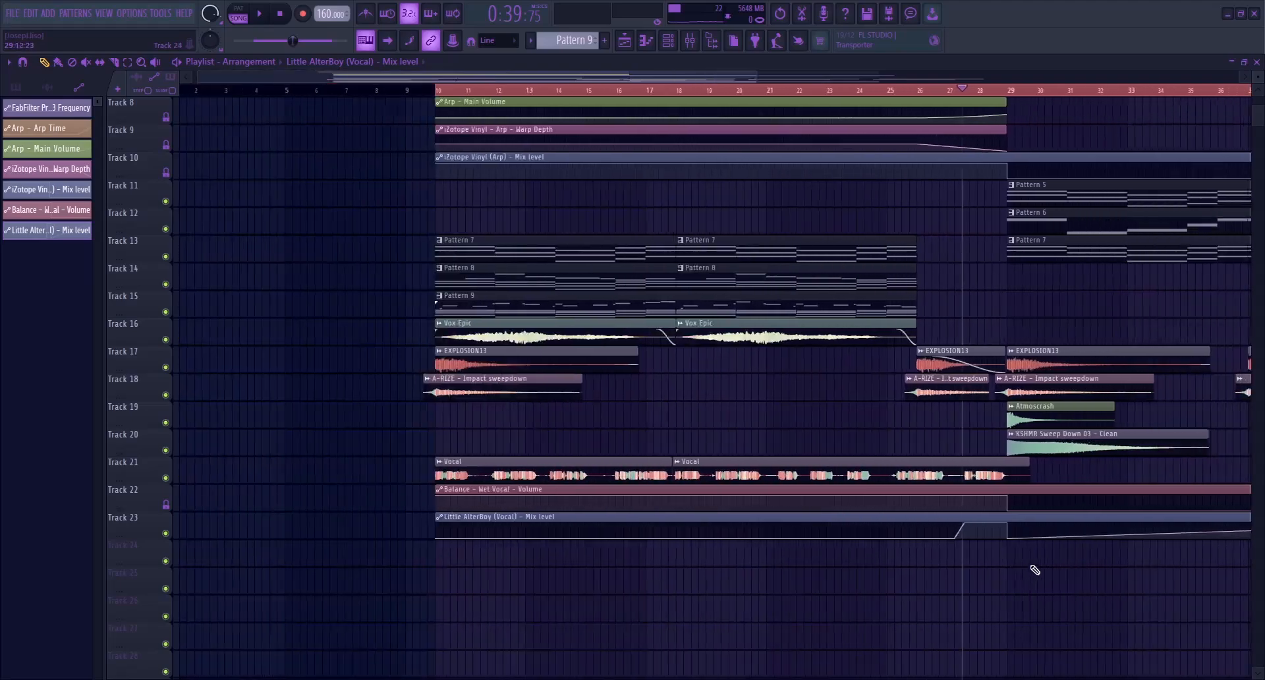
ctrl+scroll(1133, 573, down, 3)
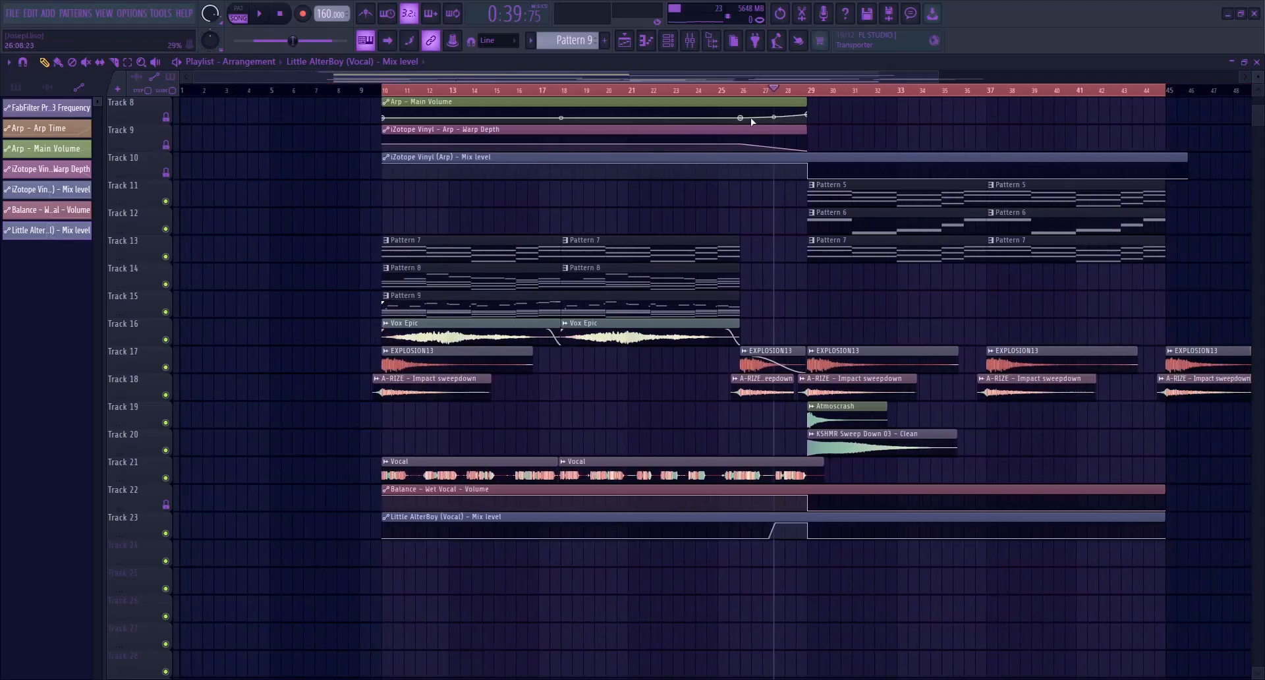
Clear the playlist time selection, release the mixer track solo, and play the arrangement from bar 9
click(362, 89)
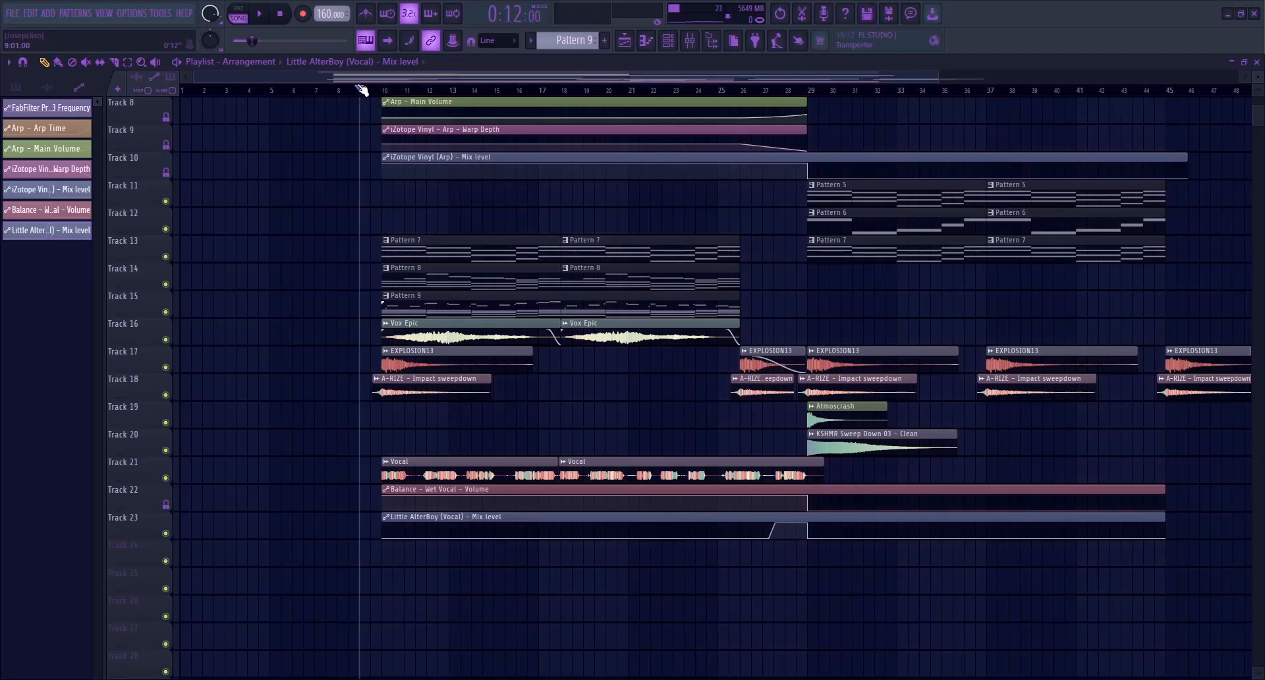
click(672, 44)
click(374, 456)
right_click(378, 466)
right_click(378, 466)
key(F9)
key(space)
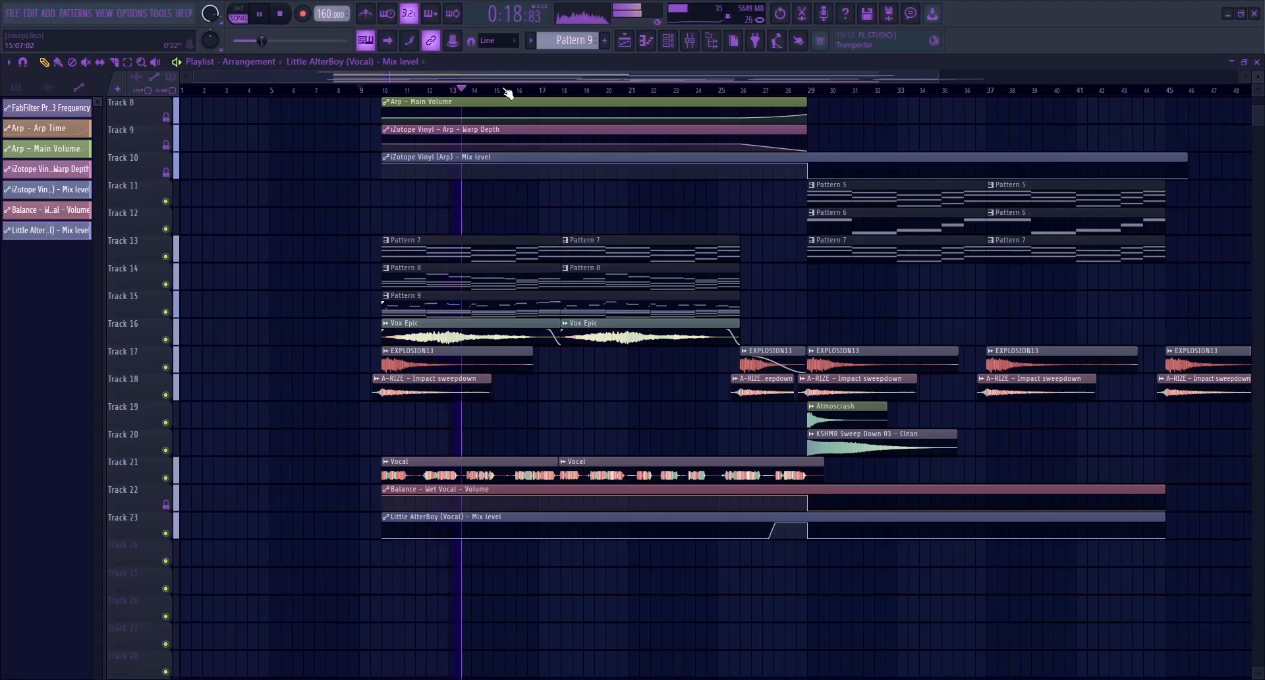
Fine-tune the Vocal track's mixer volume during playback, check the Piano track, and close the mixer
click(690, 41)
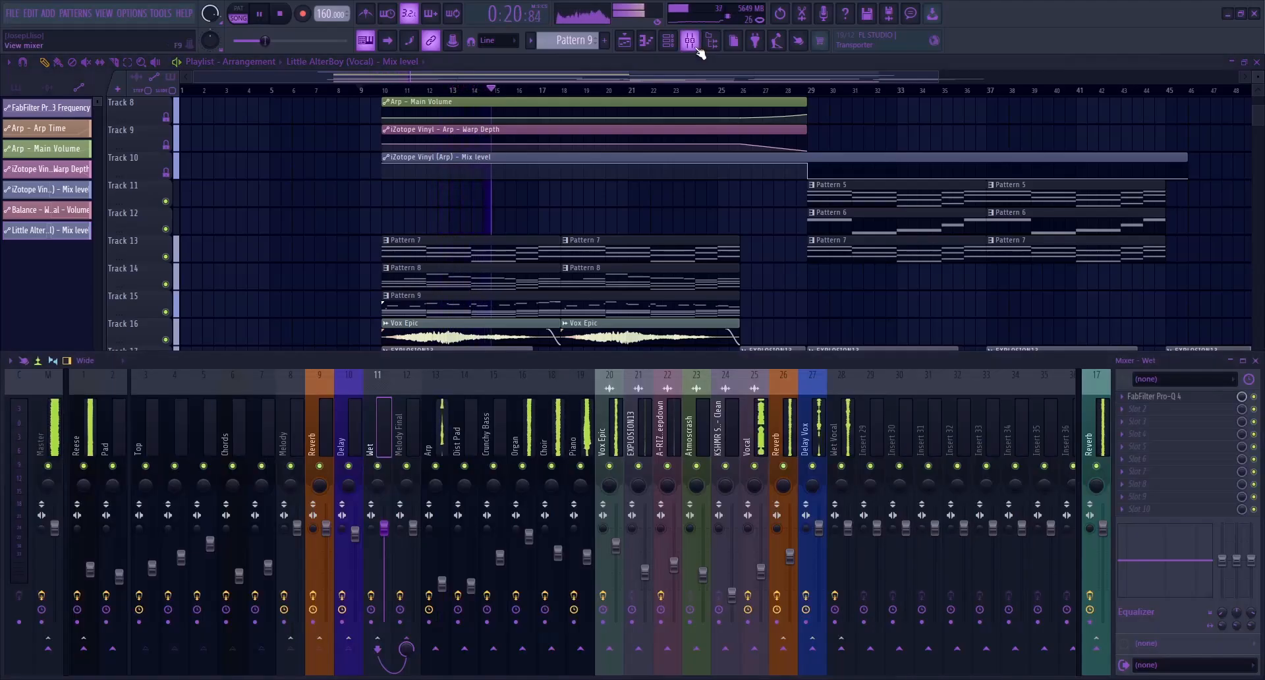
click(757, 434)
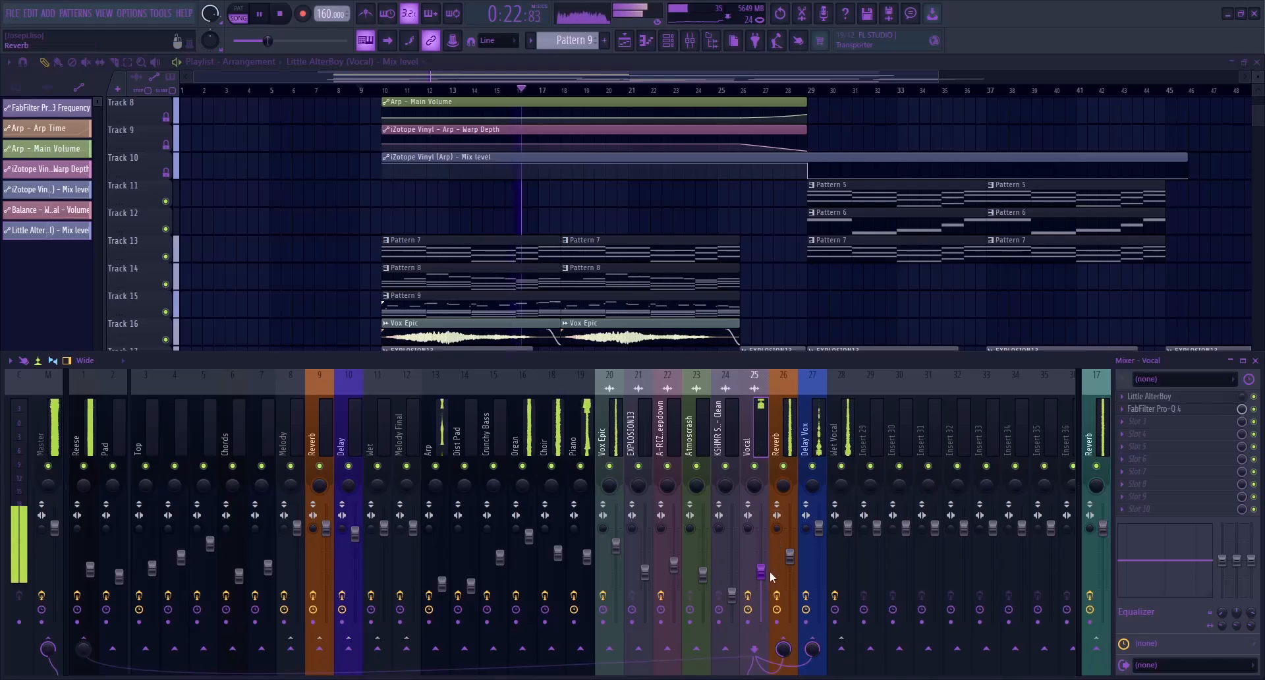
drag(763, 573, 763, 571)
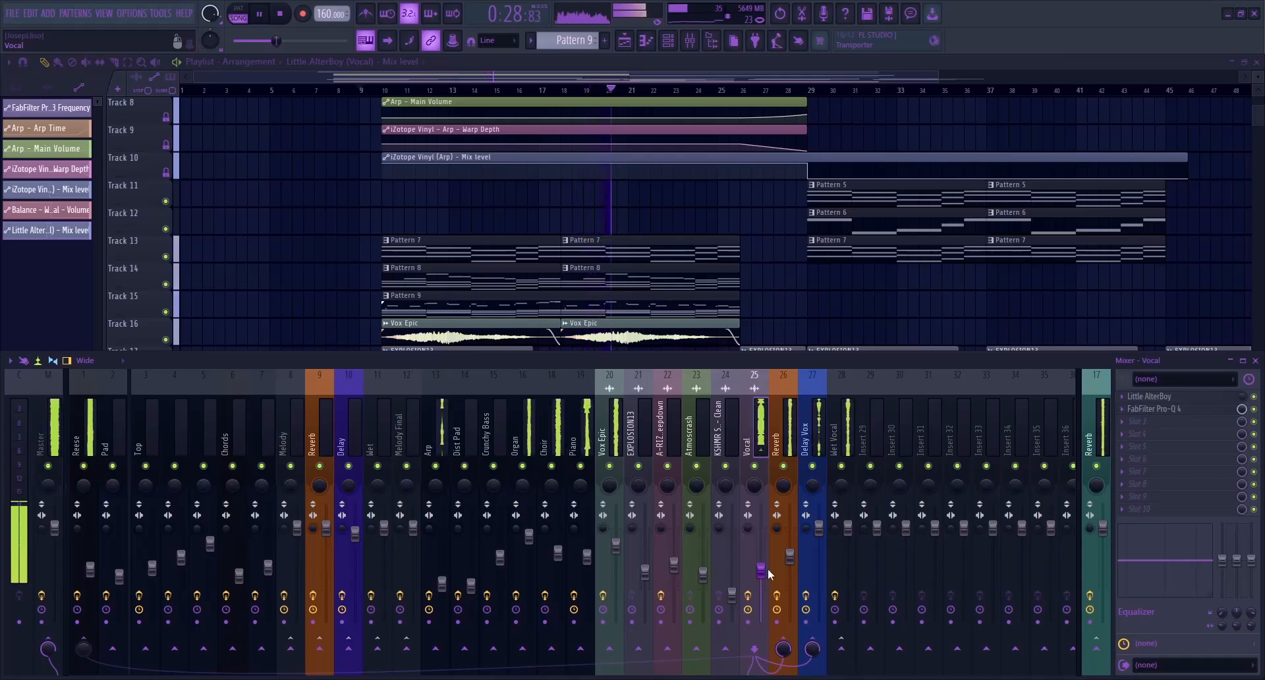
click(578, 432)
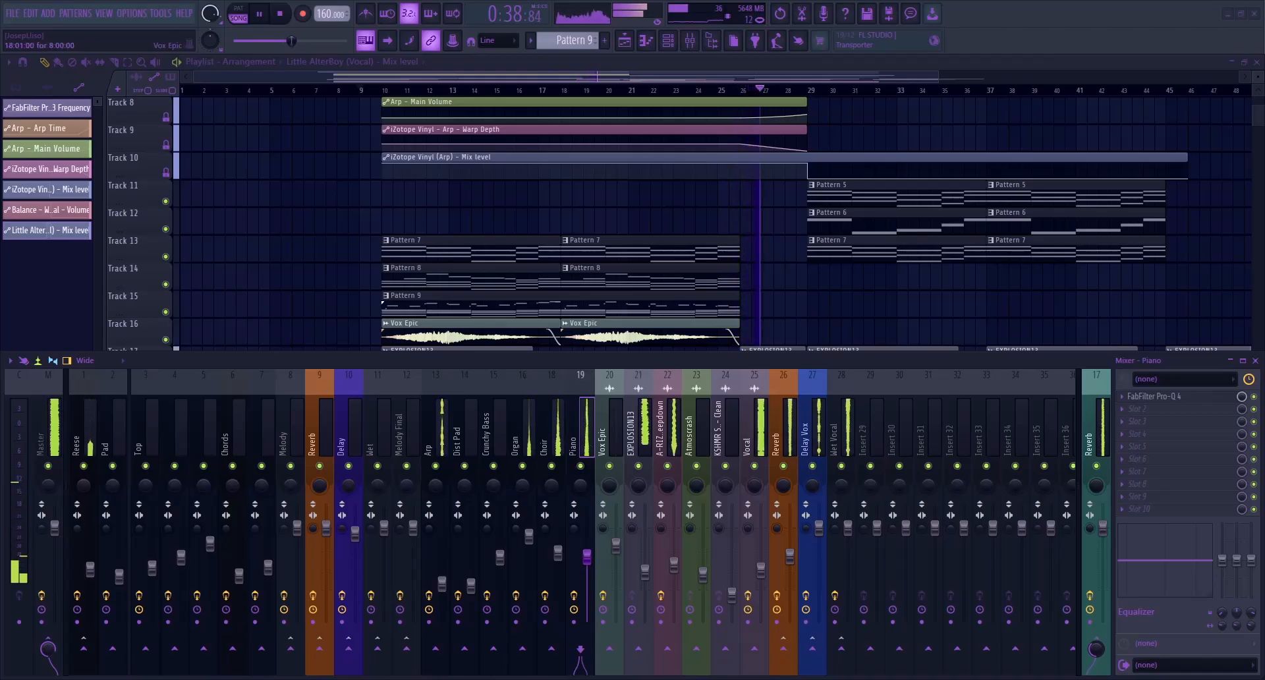
key(F9)
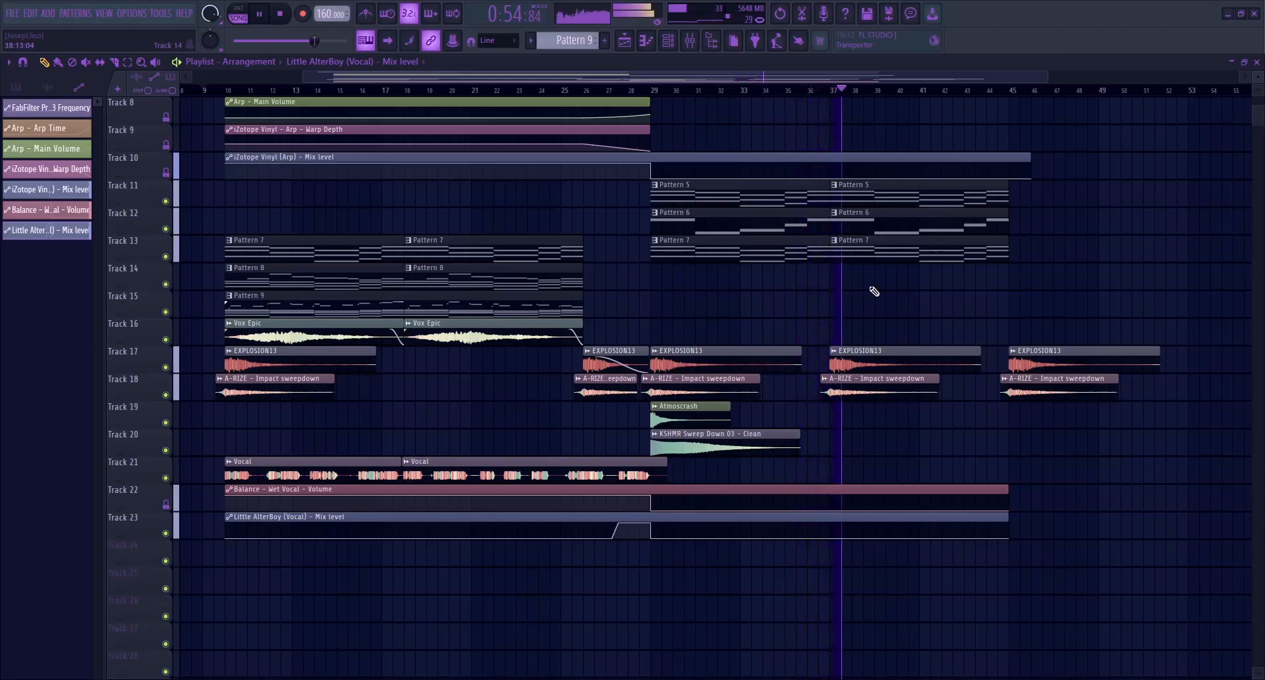
Listen to the rest of the arrangement past bar 45 while reviewing the playlist tracks, and stop playback
scroll(805, 370, up, 7)
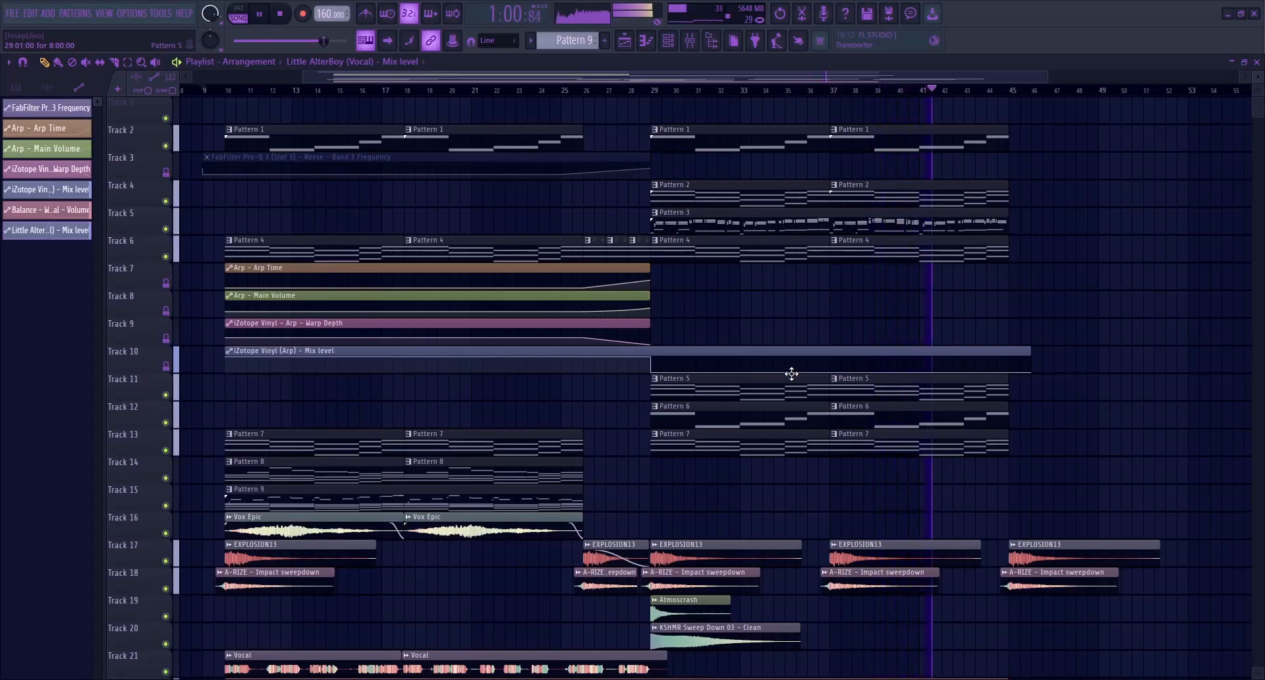
drag(693, 75, 616, 78)
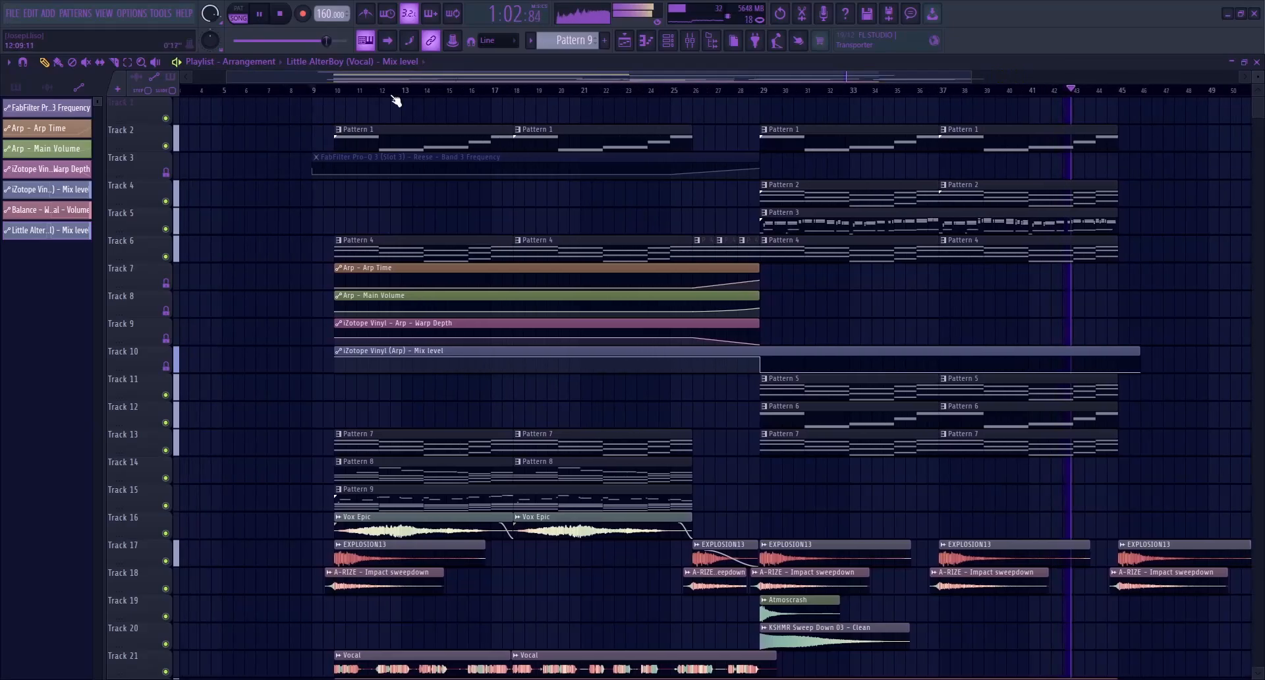
scroll(330, 183, down, 6)
scroll(321, 294, up, 2)
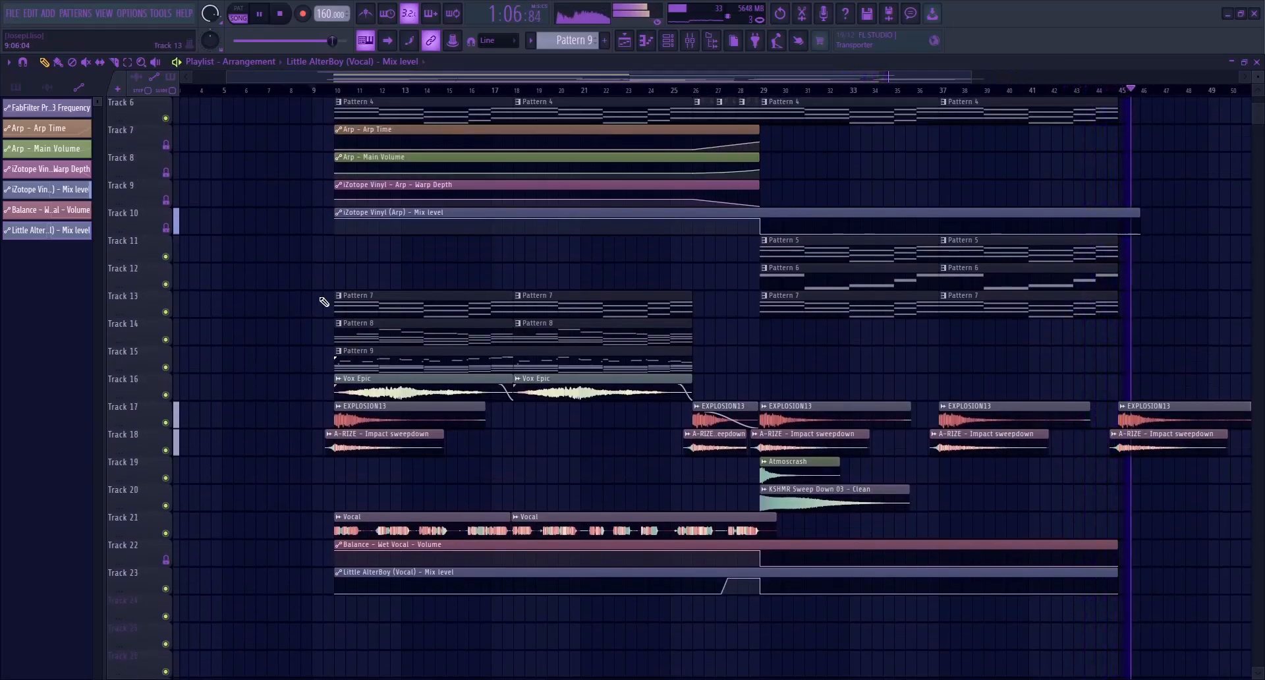
click(286, 18)
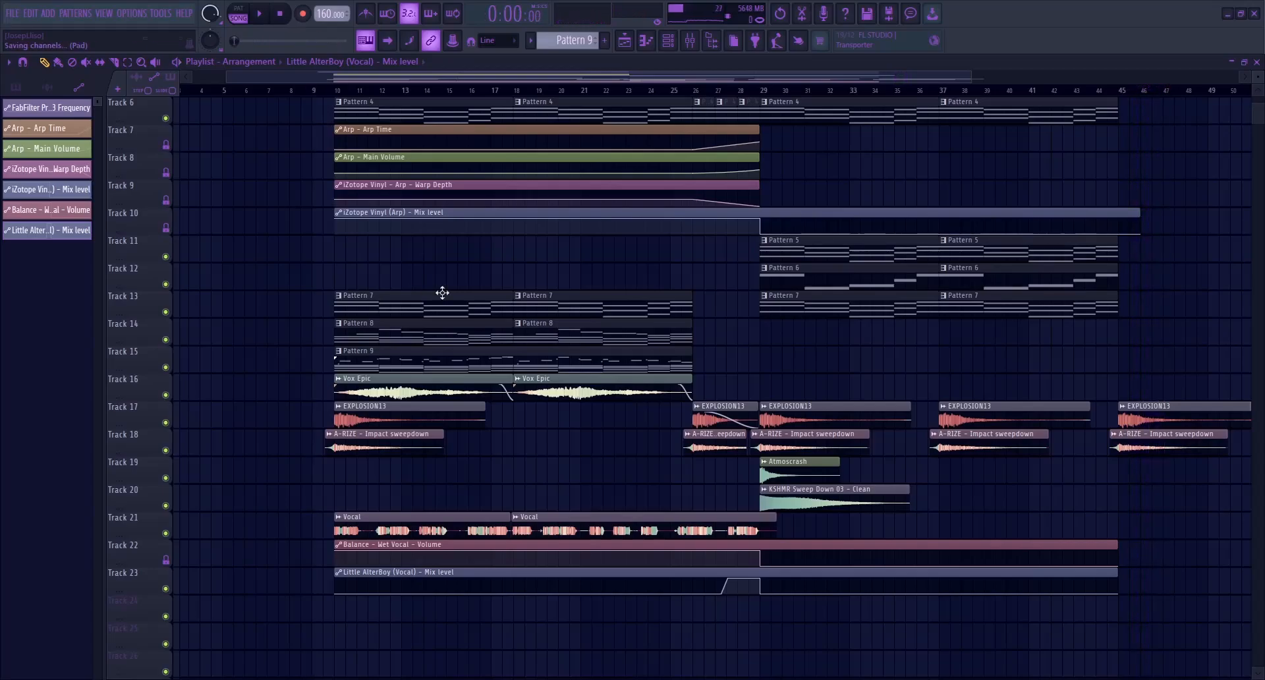
Solo the vocal on playlist Track 21, re-enable the Little AlterBoy automation on Track 23, and set the playhead to bar 10
right_click(170, 533)
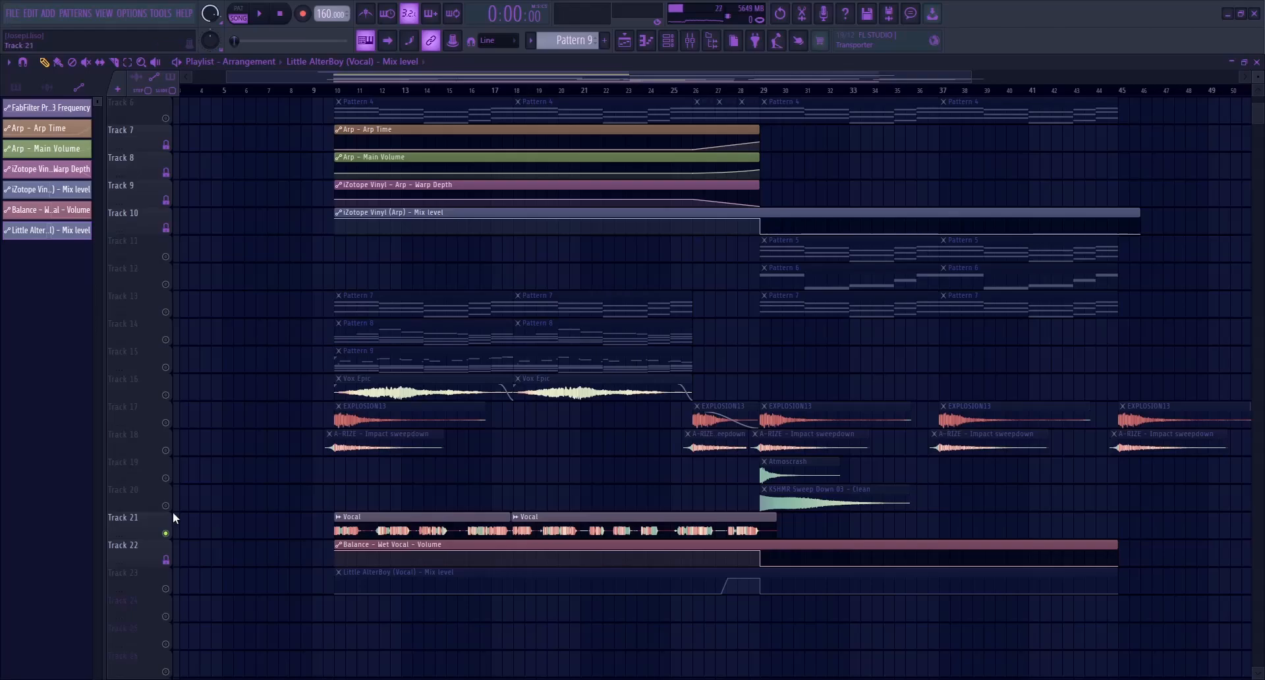
click(166, 588)
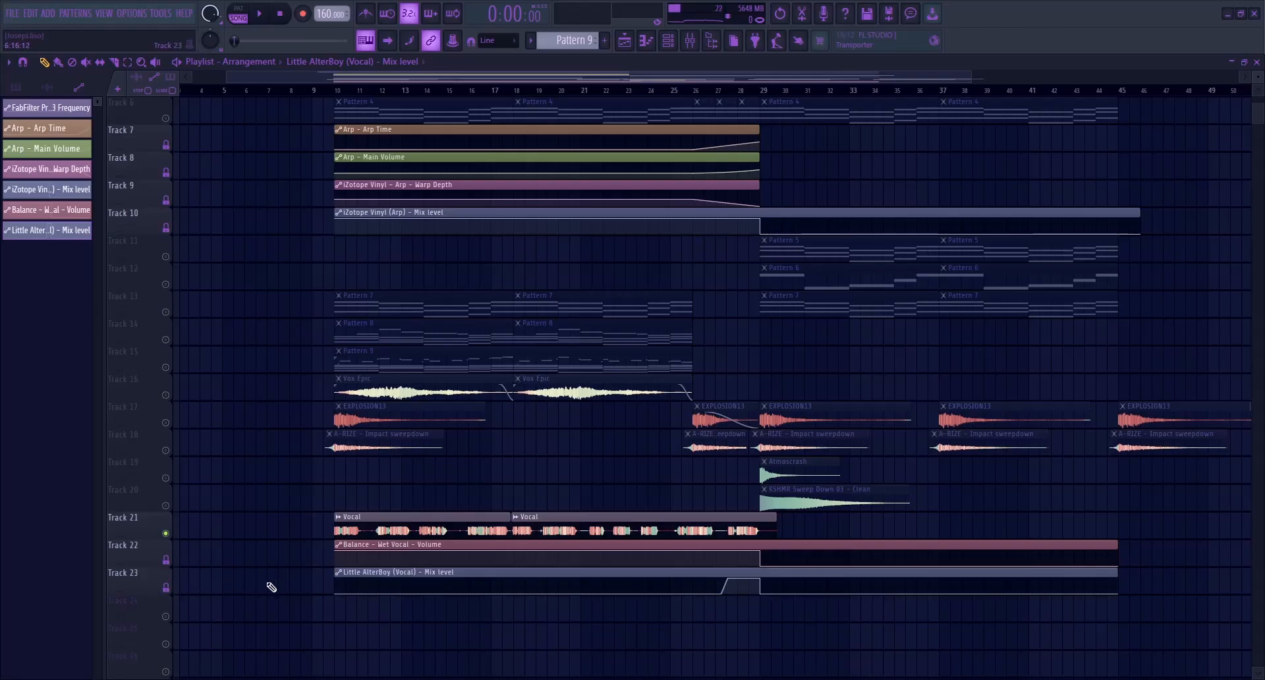
scroll(350, 518, up, 3)
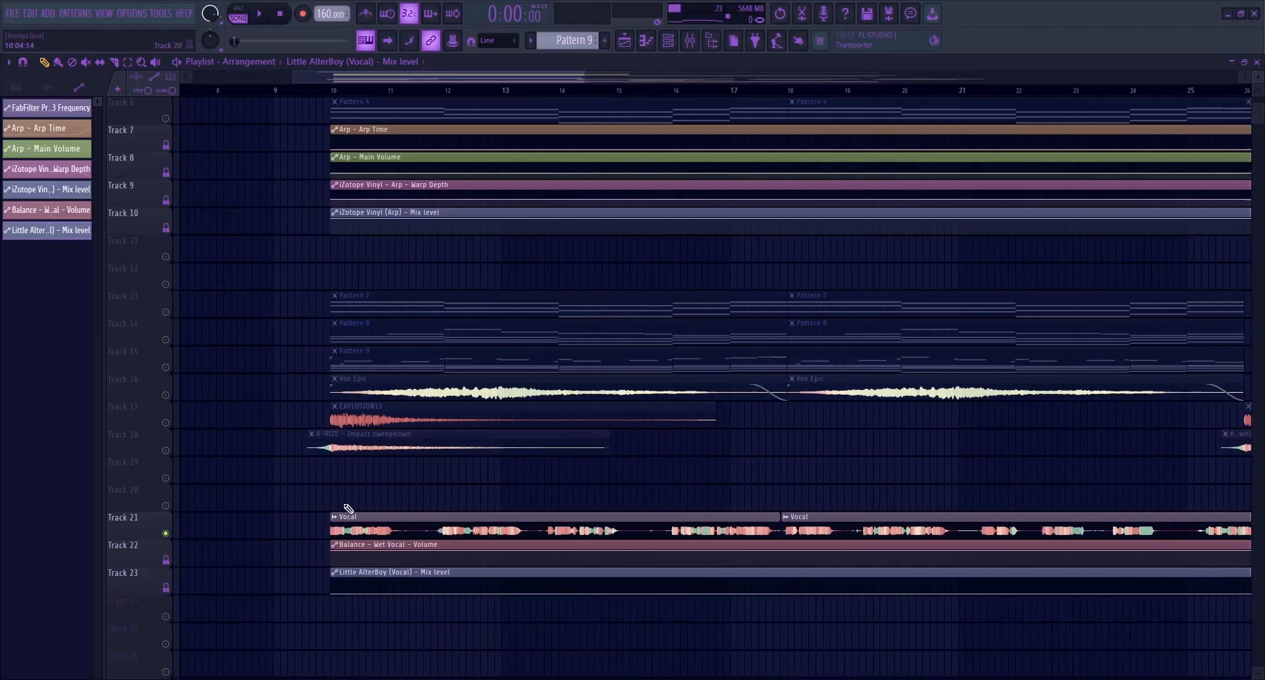
scroll(576, 498, up, 5)
scroll(347, 418, down, 7)
scroll(339, 368, up, 2)
scroll(338, 368, up, 2)
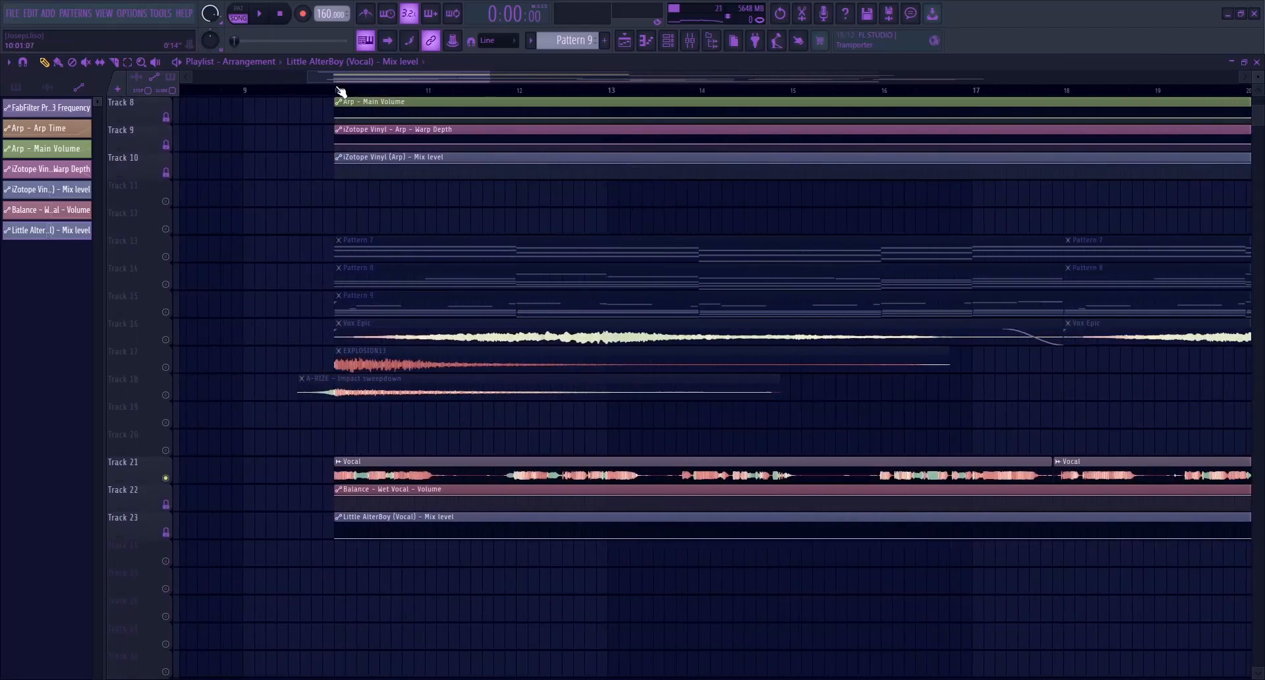
Mute the Wet Vocal mixer track and load Edison on the Master track
click(690, 40)
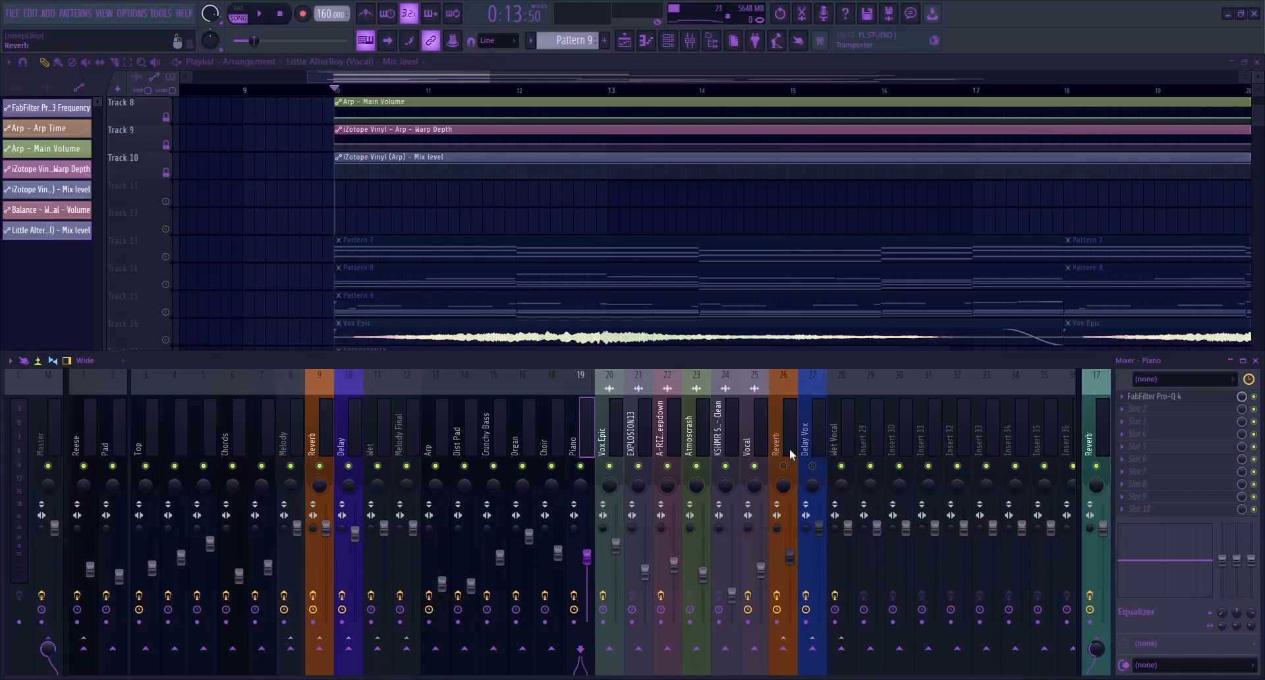
click(841, 467)
click(753, 438)
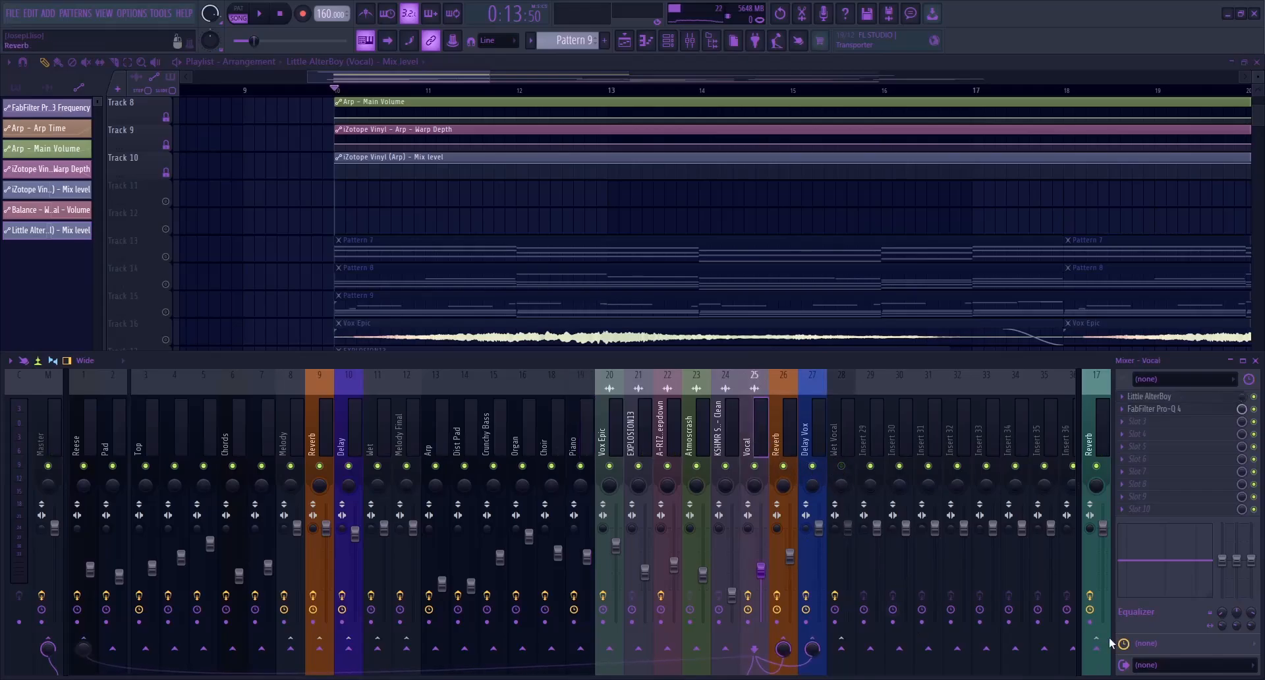
click(1097, 425)
click(55, 429)
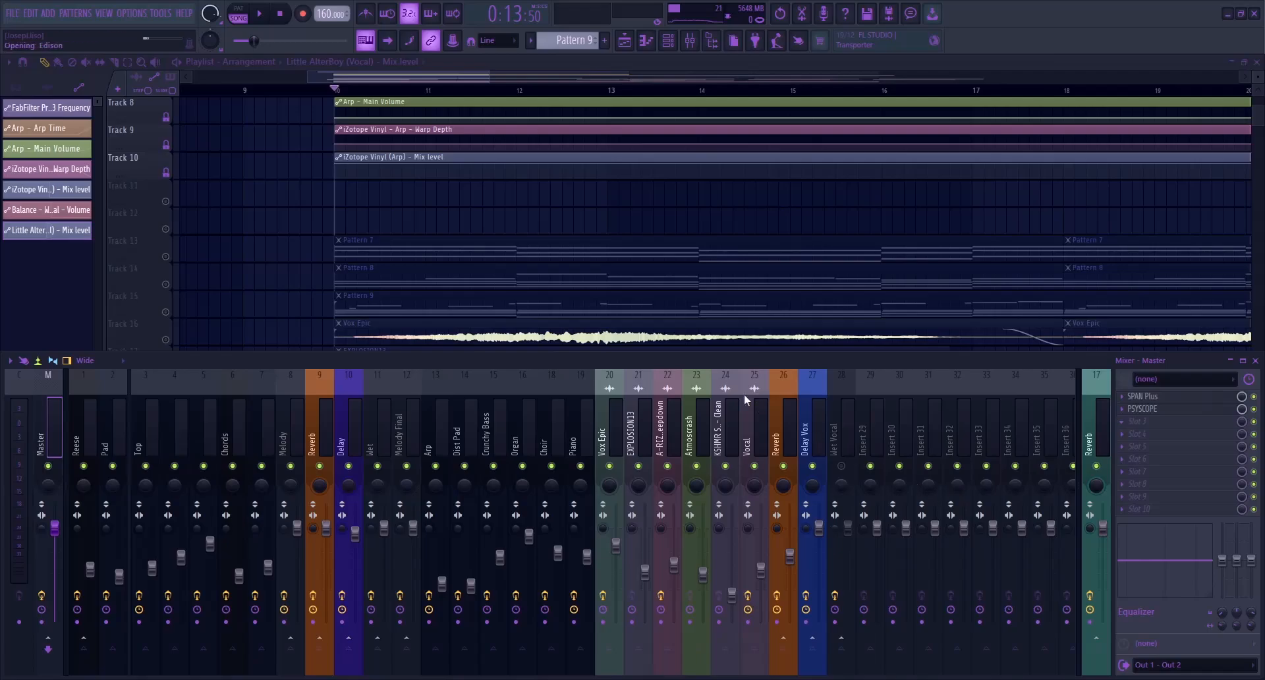
key(ctrl+e)
Record the opening of the vocal into Edison and delete everything before its reverb tail
click(268, 17)
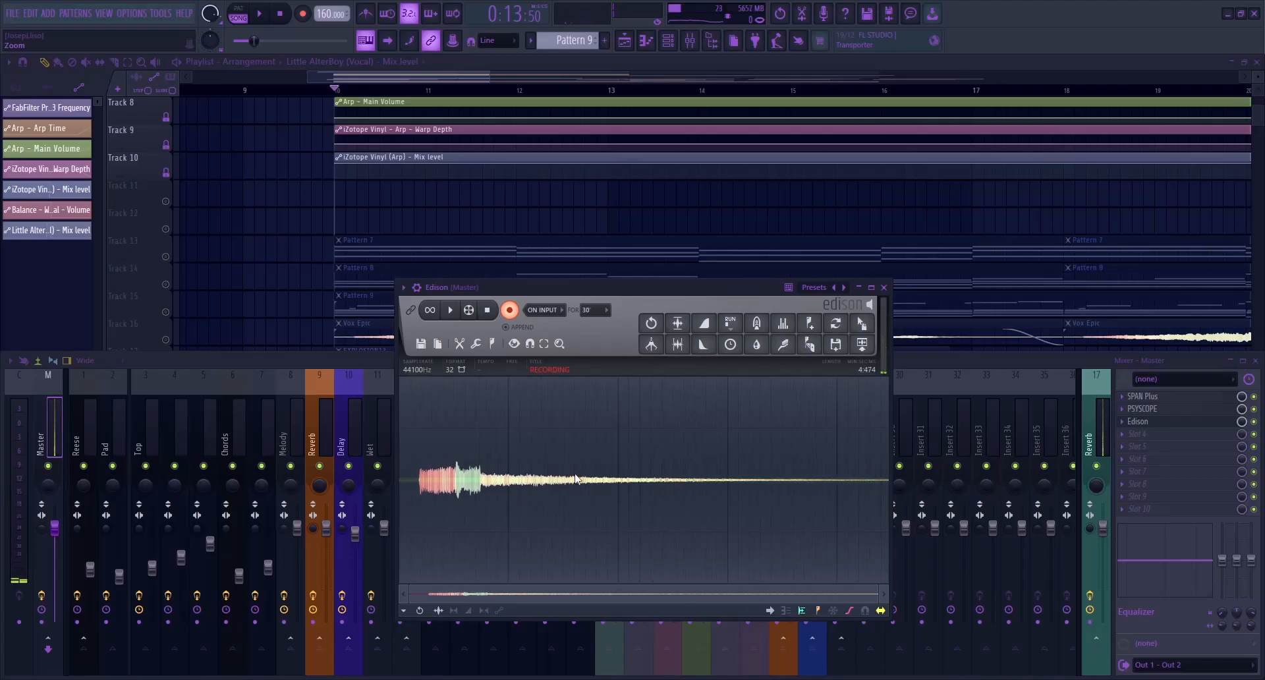
click(487, 311)
key(Delete)
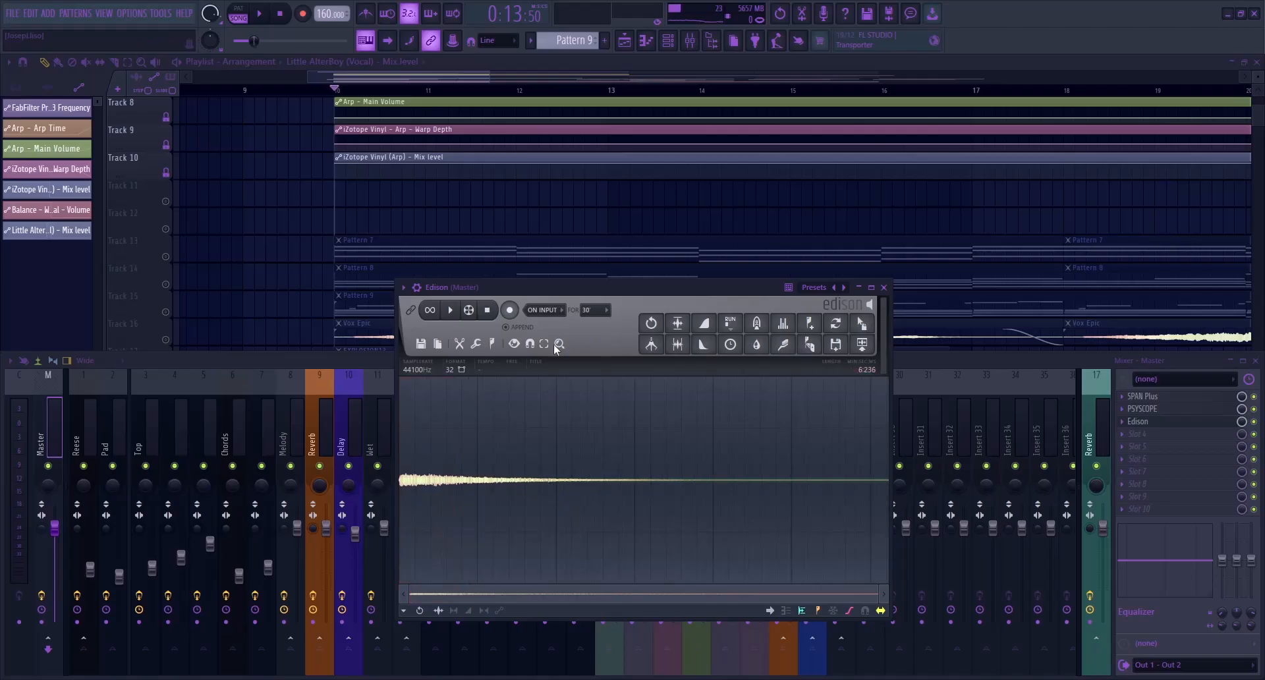
Normalize and reverse the reverb tail in Edison, and place it on playlist Track 24 leading into bar 10
click(683, 350)
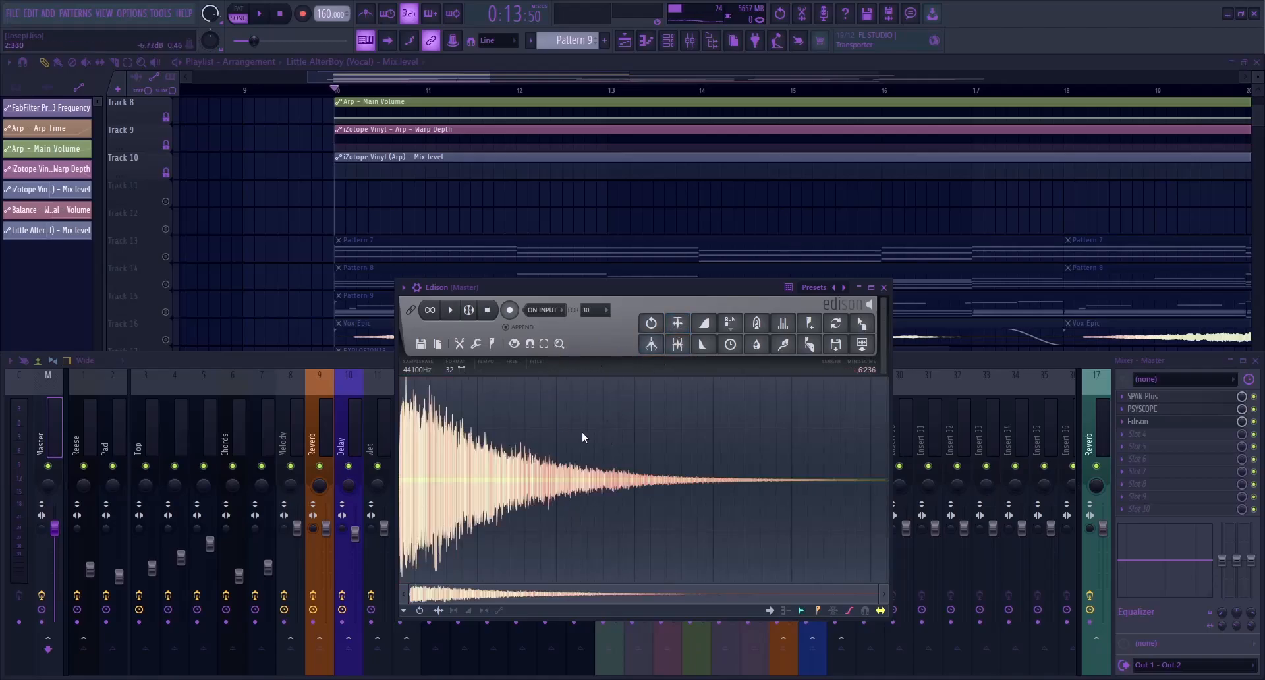
key(ctrl+r)
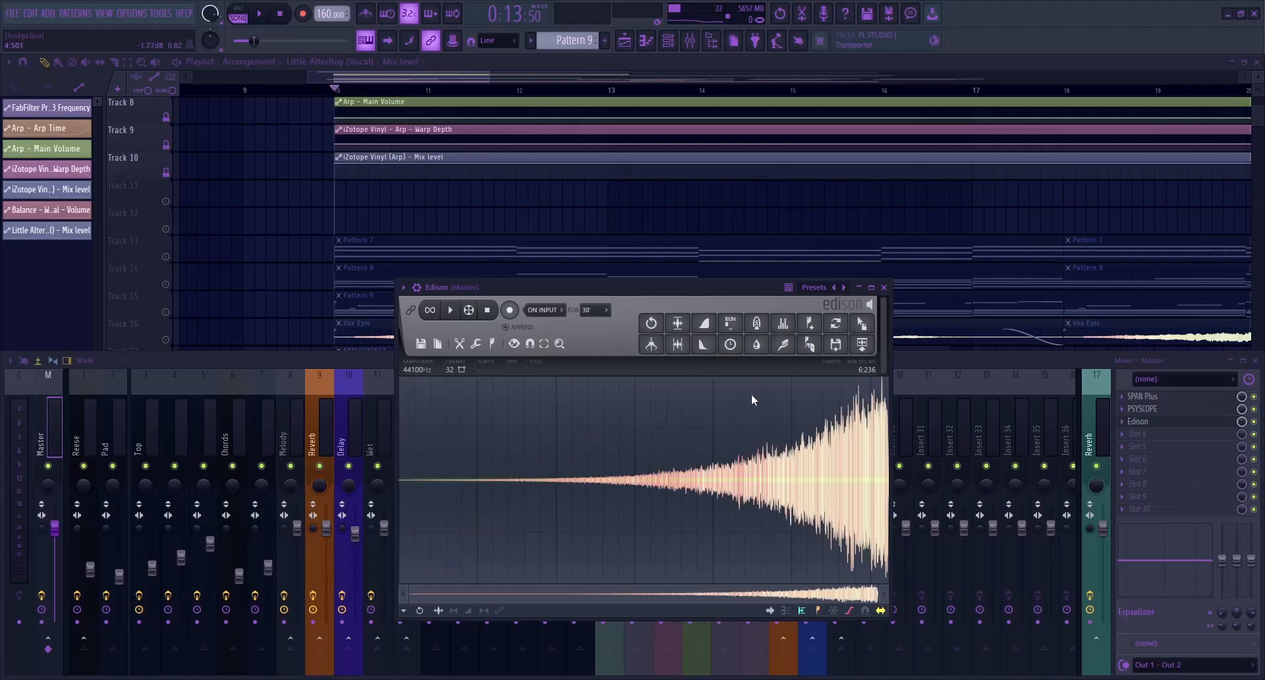
drag(862, 323, 398, 415)
drag(389, 77, 261, 72)
scroll(850, 450, down, 2)
drag(908, 416, 714, 547)
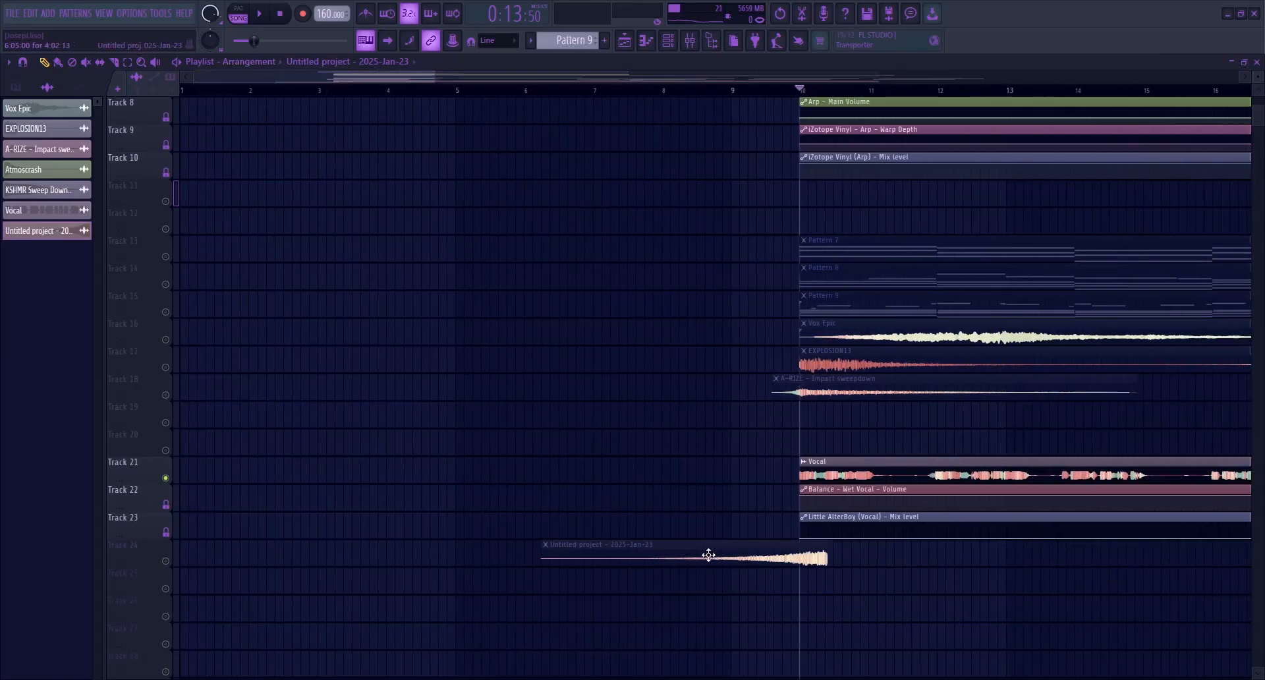
Slice off the part of the reversed clip before bar 9 and rename the sample Reverse Vox
scroll(853, 562, up, 4)
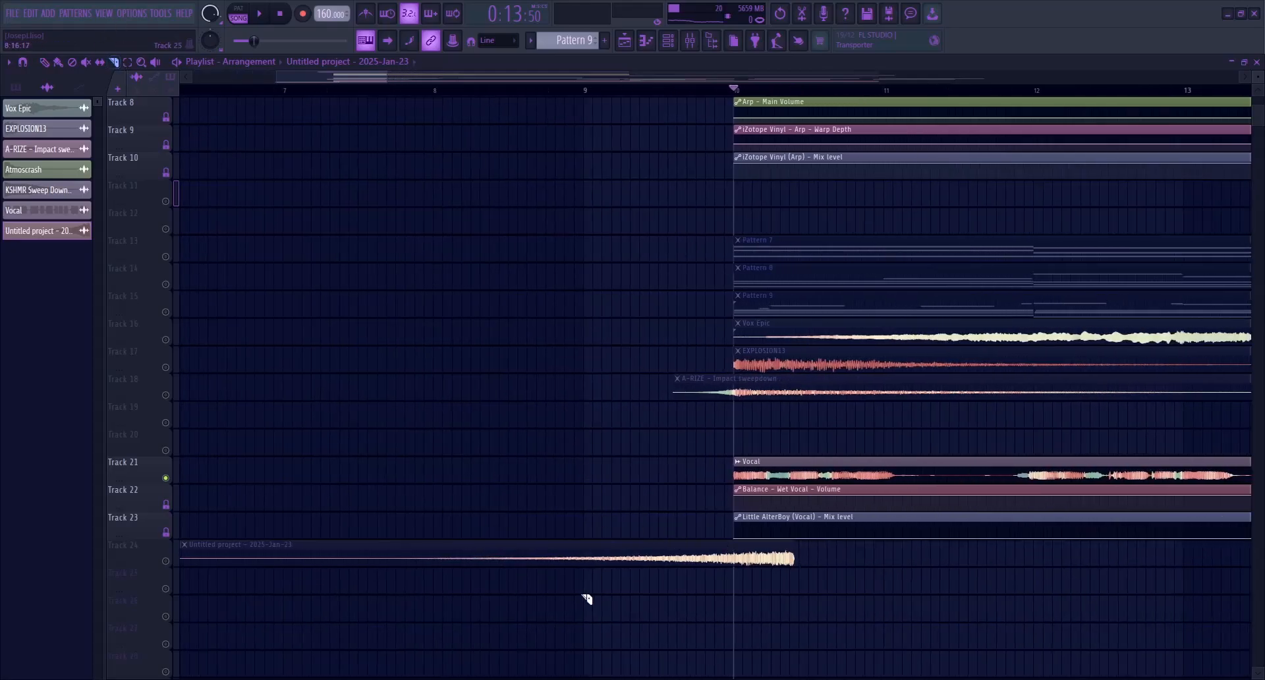
right_click(585, 560)
drag(585, 92, 349, 77)
right_click(612, 80)
scroll(440, 259, down, 10)
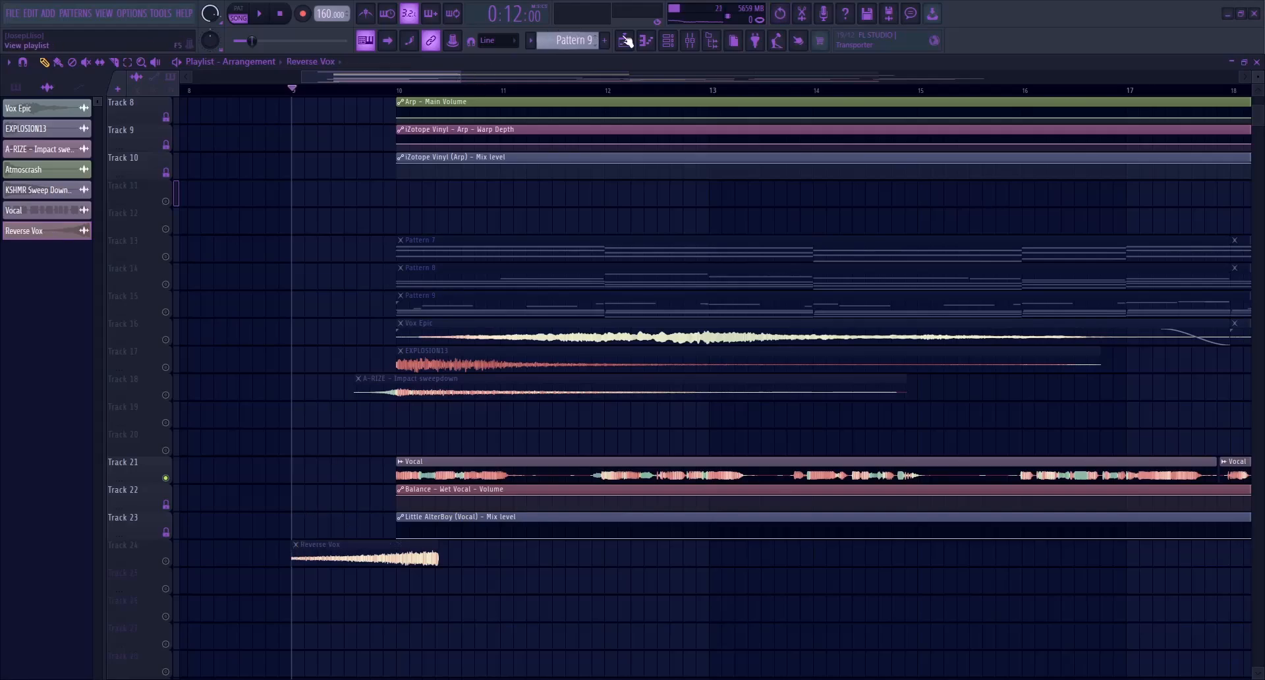
Route the Reverse Vox sample to mixer insert 29 and close the mixer
click(690, 40)
click(872, 435)
key(ctrl+l)
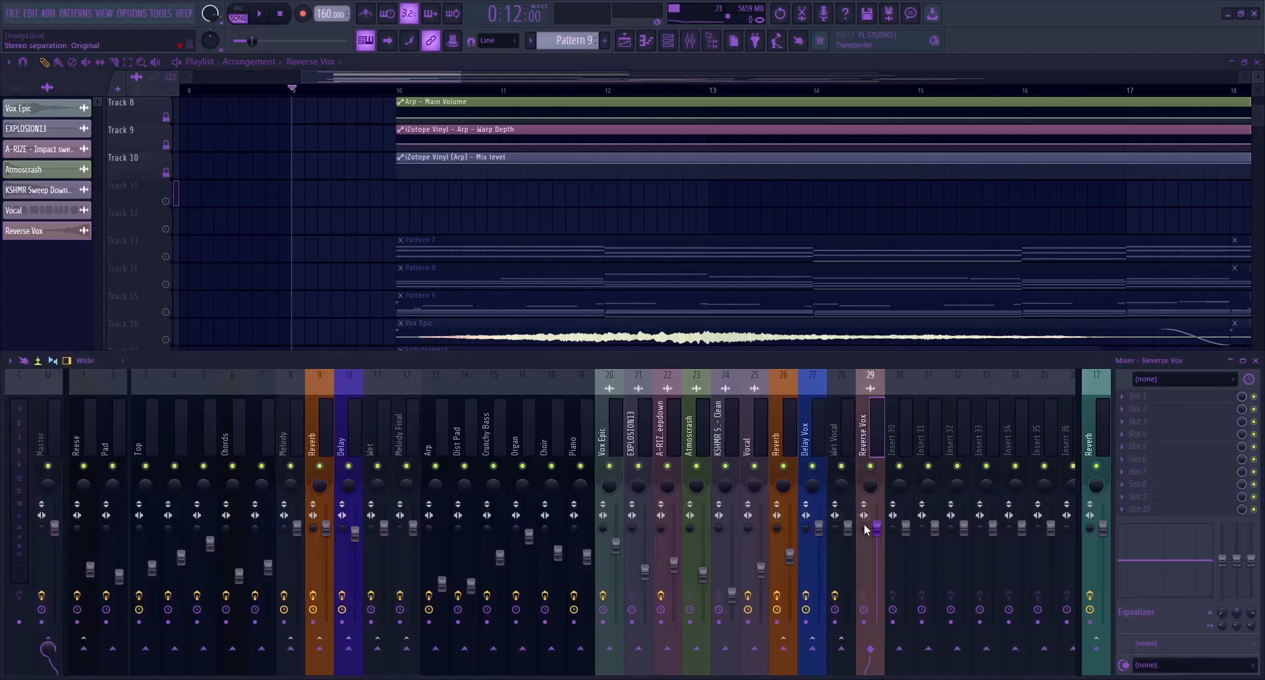
key(F9)
Trim the end of the Reverse Vox clip to just past bar 10 and give it a short fade-out
scroll(396, 613, up, 5)
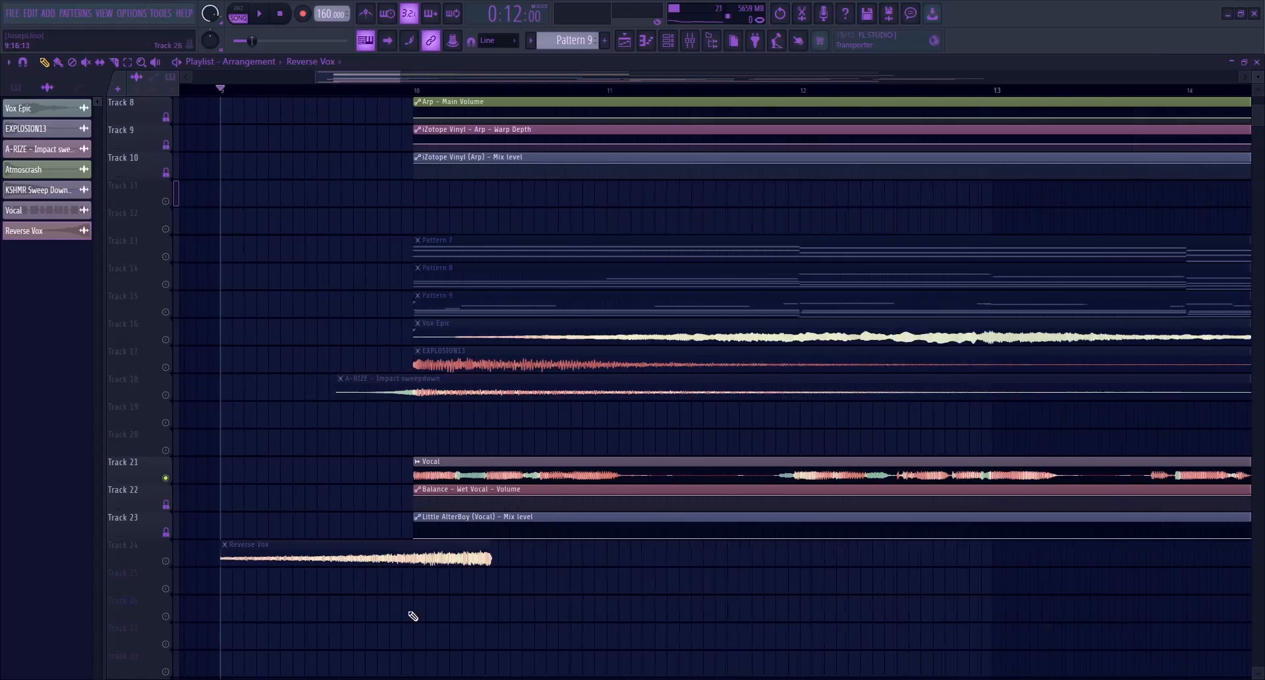
drag(533, 550, 458, 545)
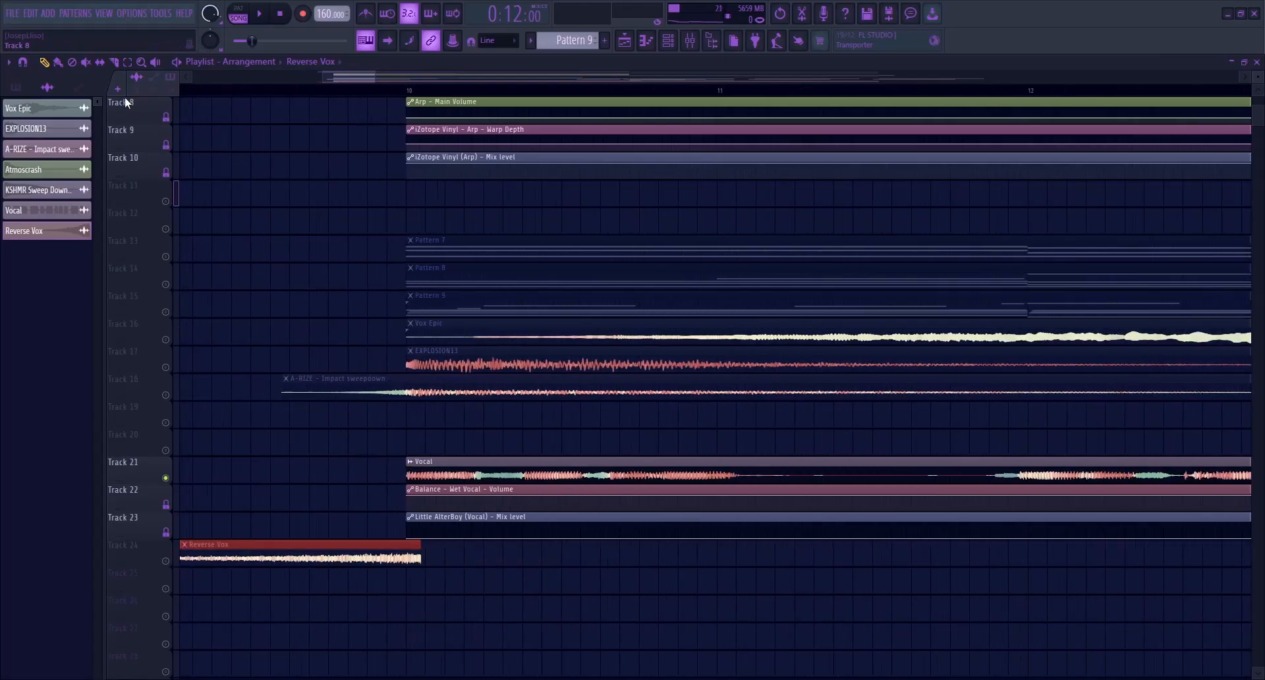
scroll(436, 557, up, 4)
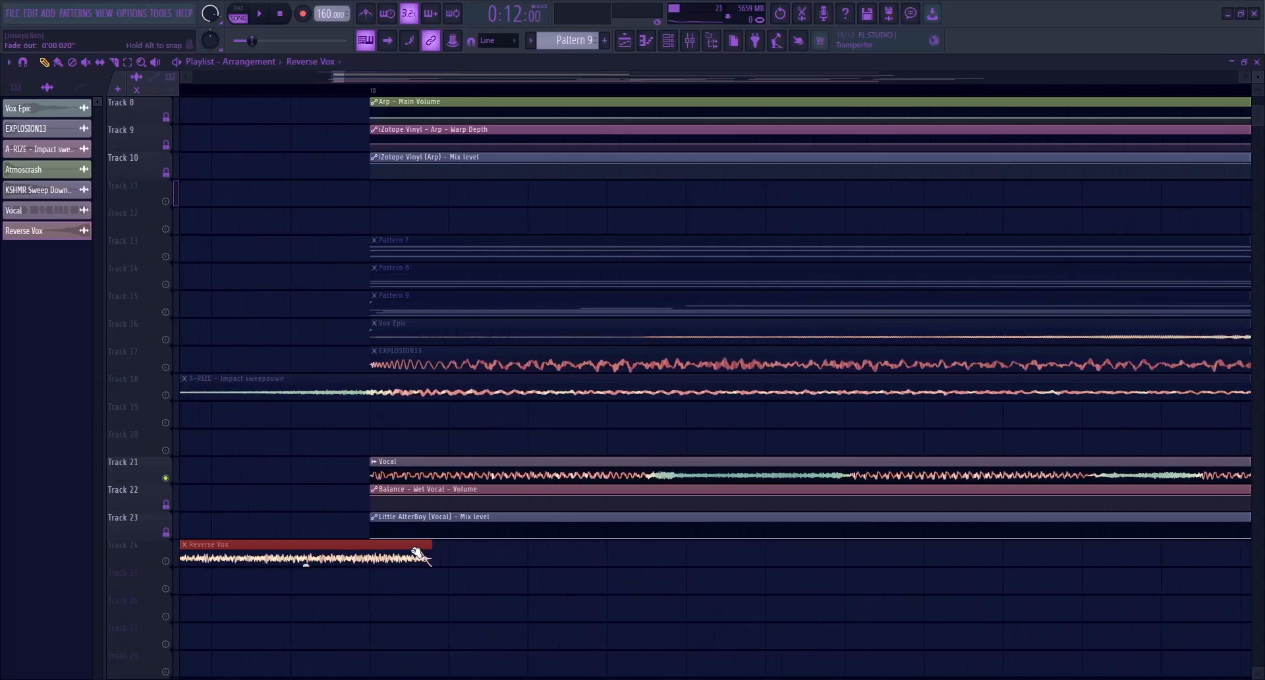
scroll(401, 553, down, 3)
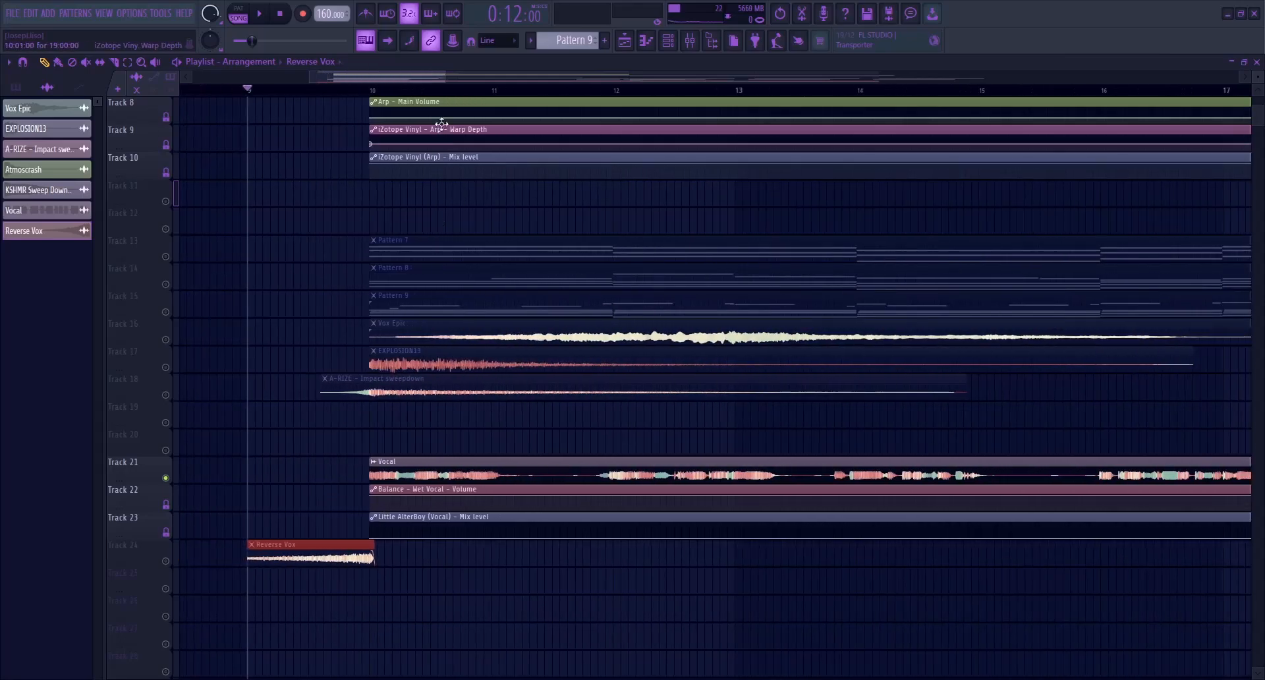
Extend the start of the Reverse Vox clip slightly before bar 9 with a fade-in, enable Track 24, and audition the transition
scroll(398, 93, left, 1)
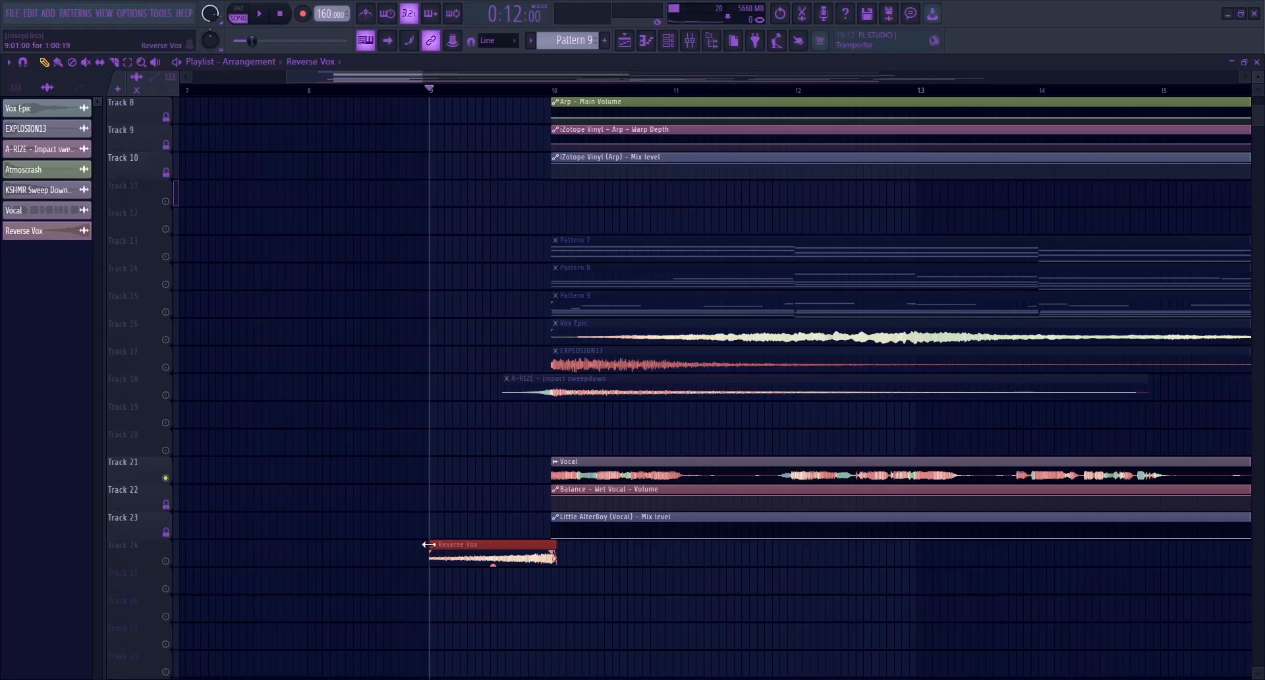
drag(428, 545, 396, 544)
scroll(493, 448, down, 3)
key(space)
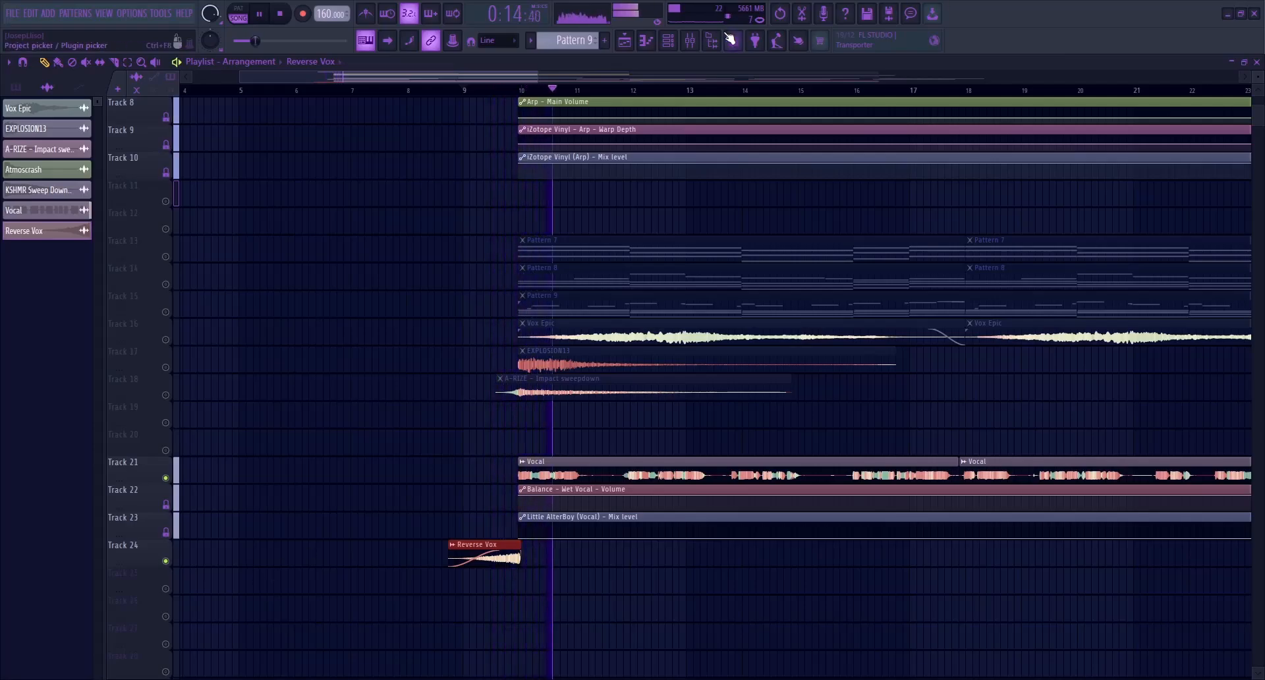
key(space)
Lower the Reverse Vox mixer volume, send it to the Reverb track at about 48%, and audition the result
click(691, 41)
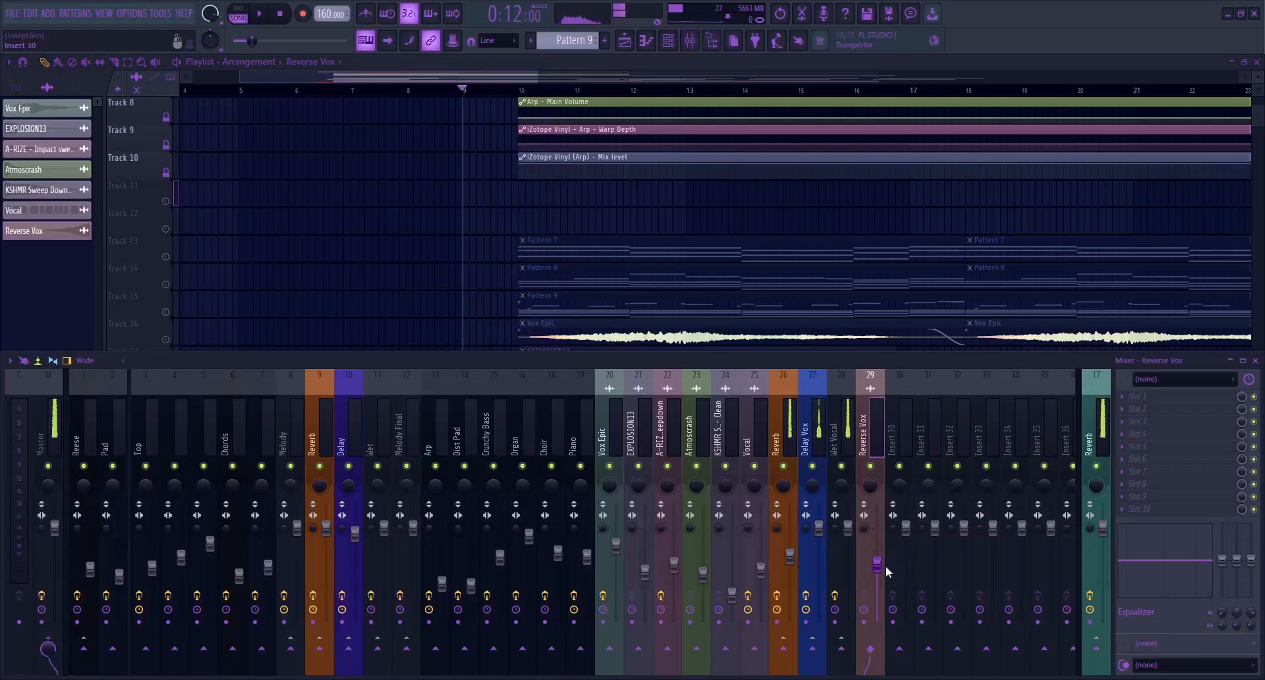
scroll(894, 517, up, 3)
scroll(833, 427, down, 3)
key(space)
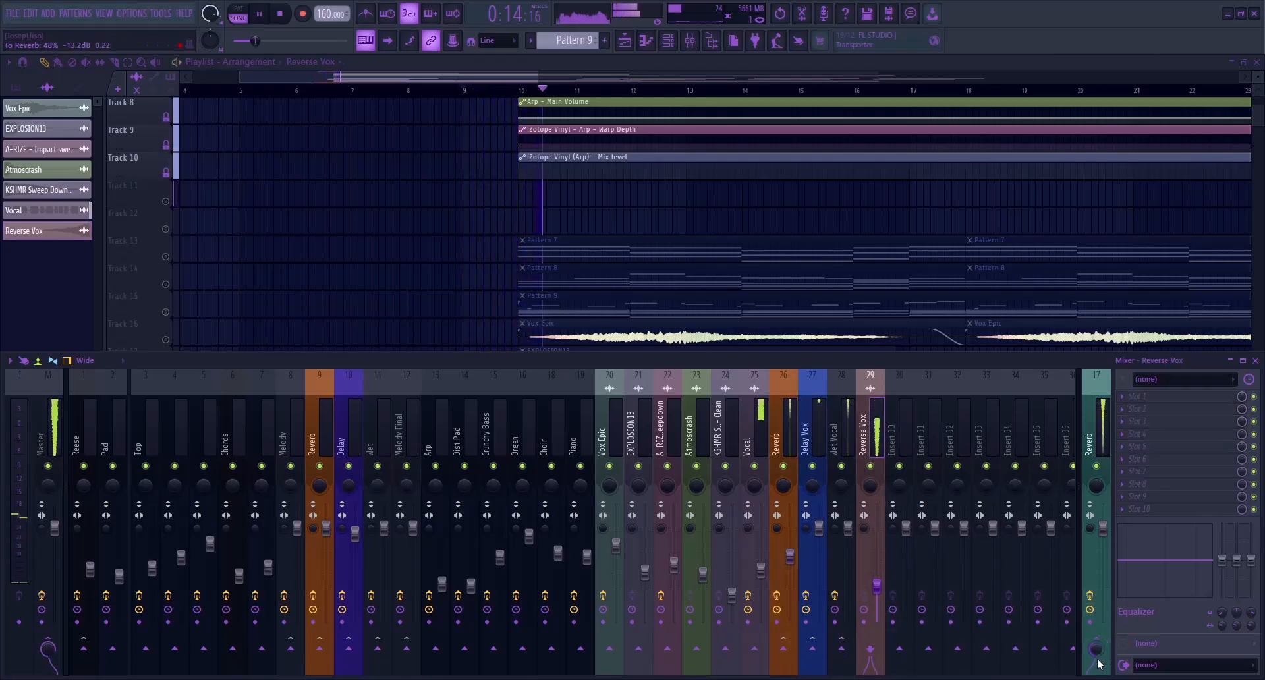
key(F9)
key(space)
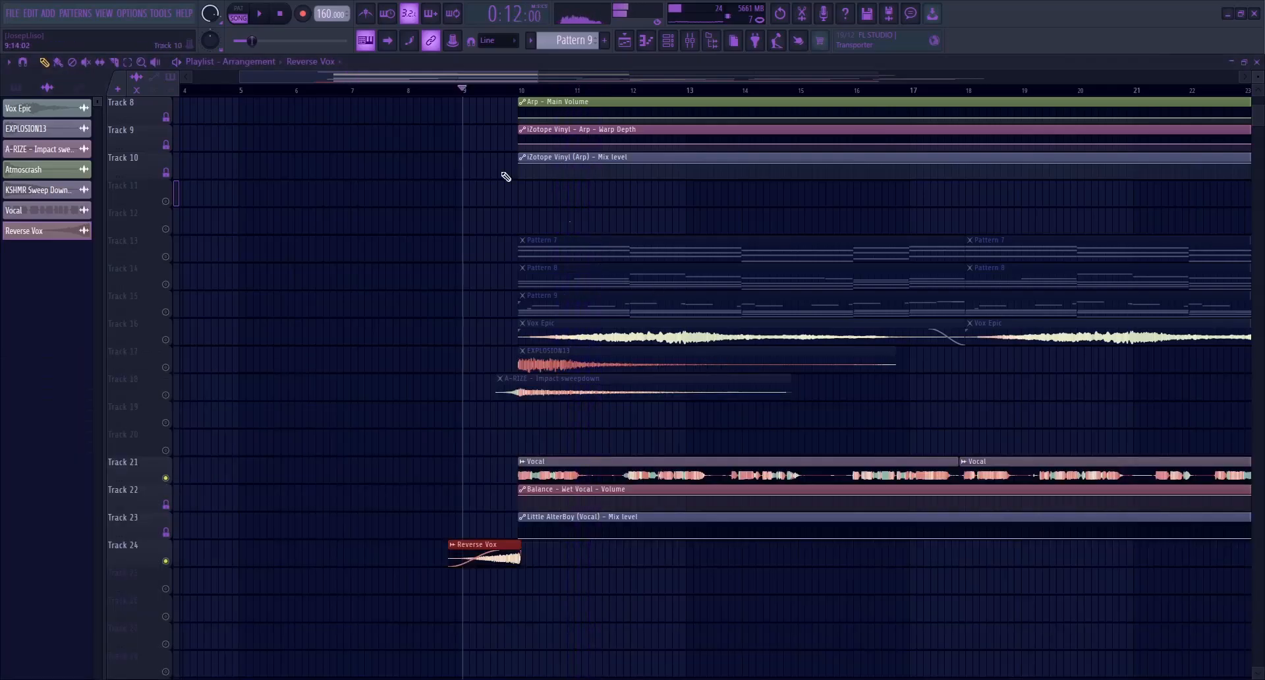
Select the Vocal mixer track and audition the transition from Reverse Vox into the vocal
click(694, 42)
click(761, 418)
drag(797, 421, 762, 422)
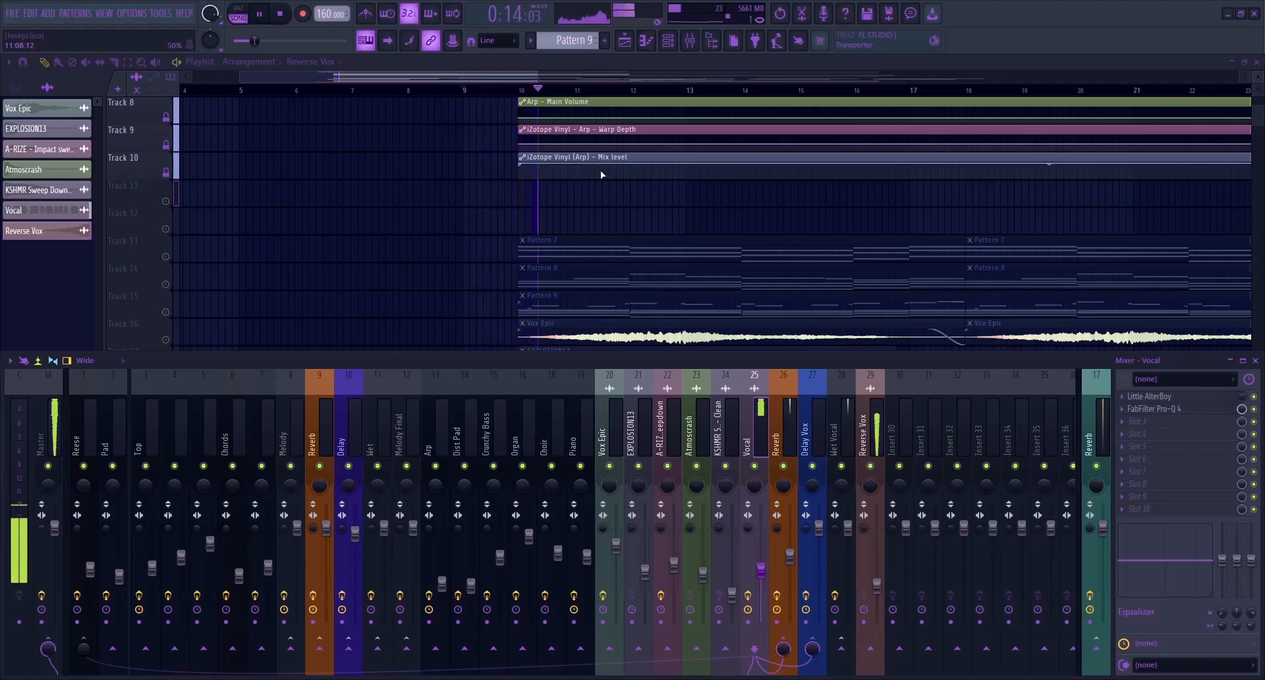
key(space)
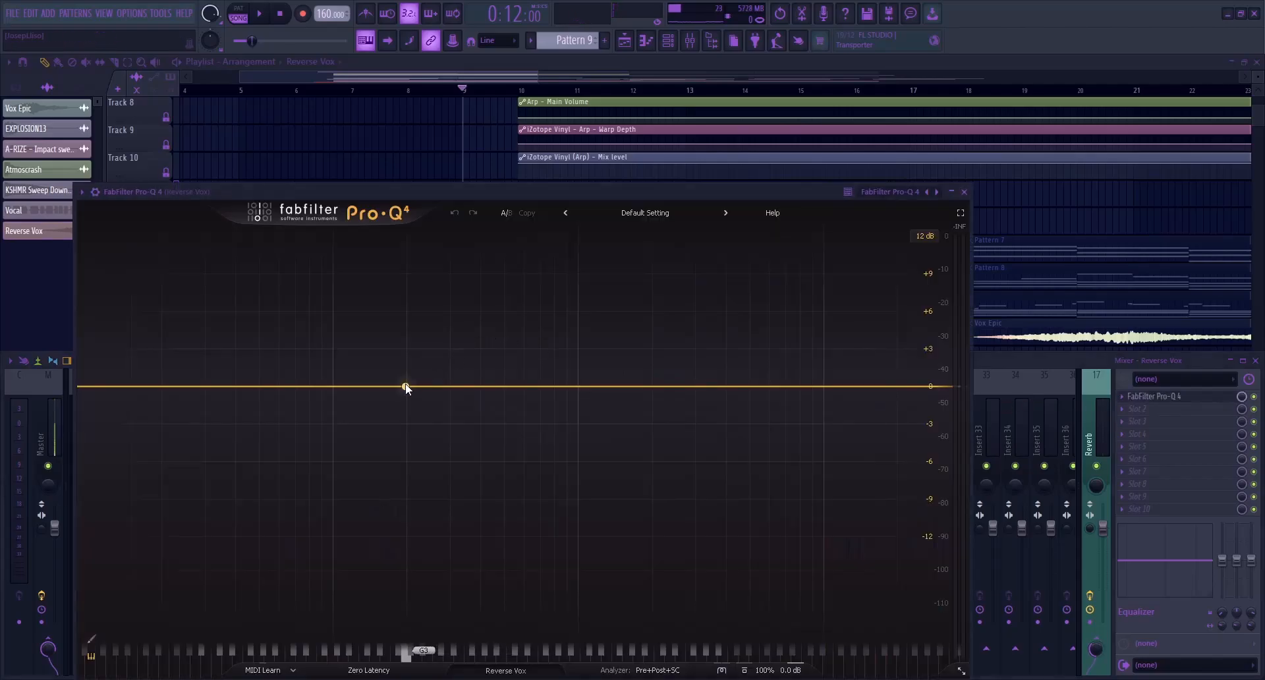
Add a FabFilter Pro-Q 4 low cut at about 157 Hz, 18 dB/oct, to the Reverse Vox mixer track and audition the transition
click(382, 386)
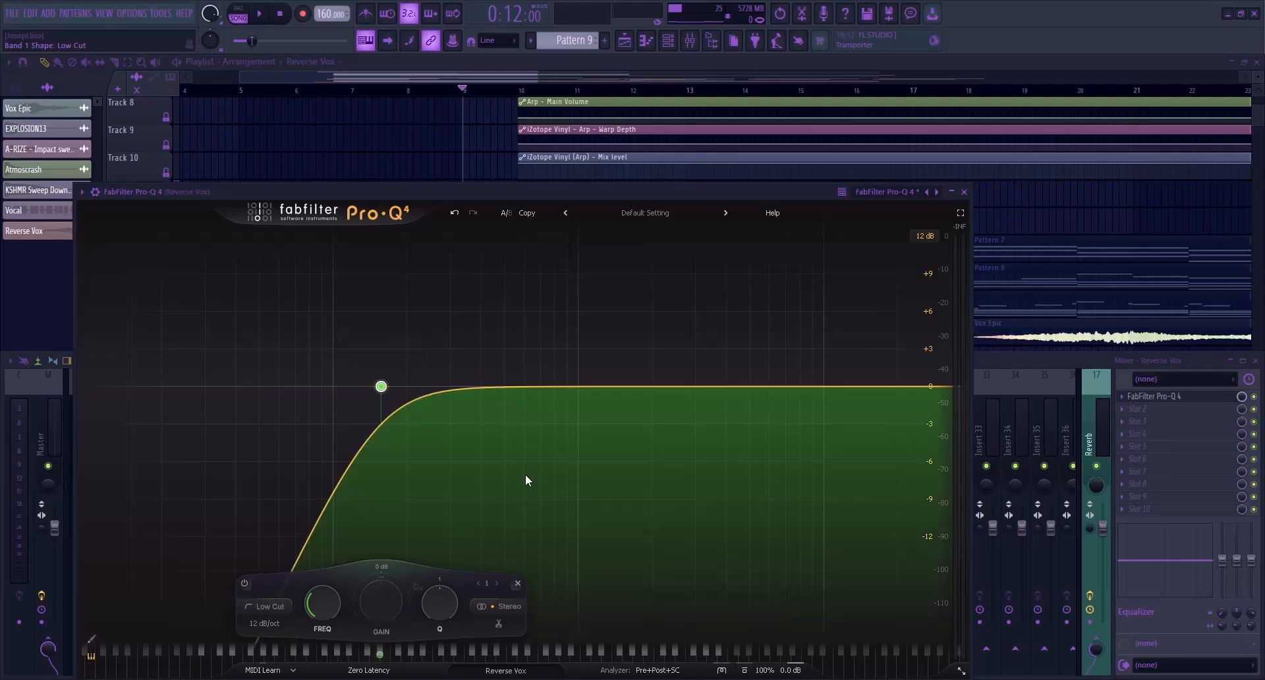
key(space)
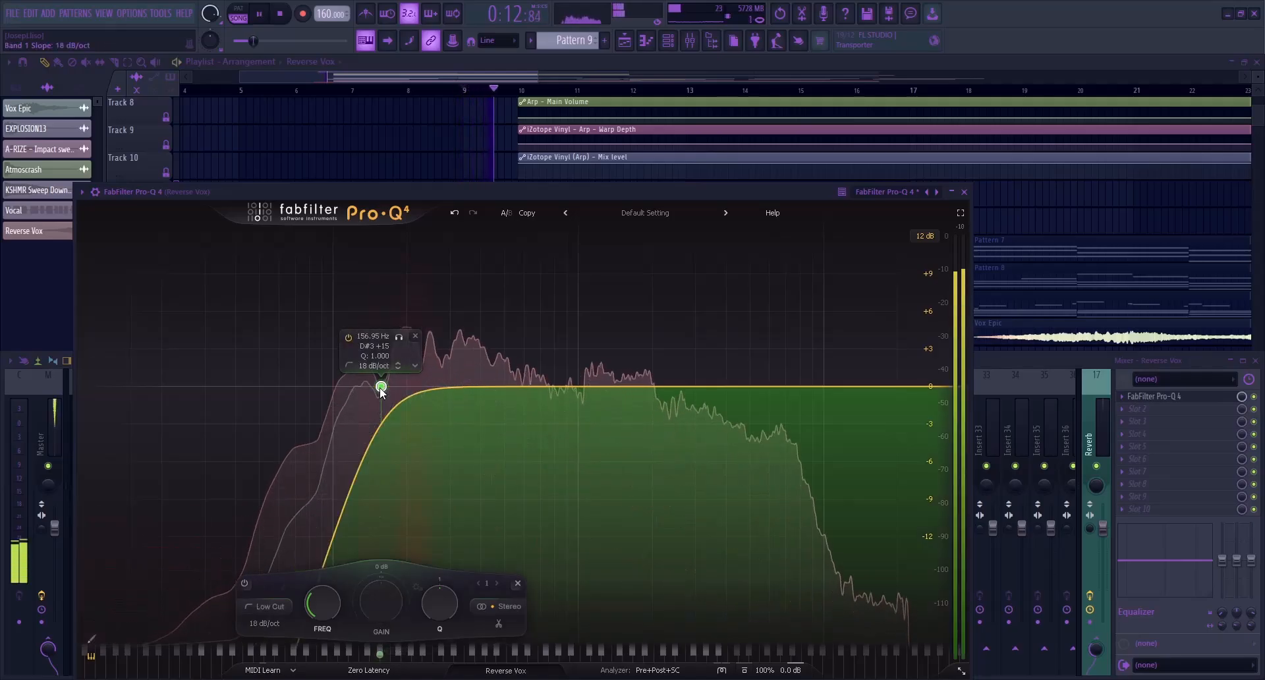
drag(380, 387, 380, 397)
click(965, 192)
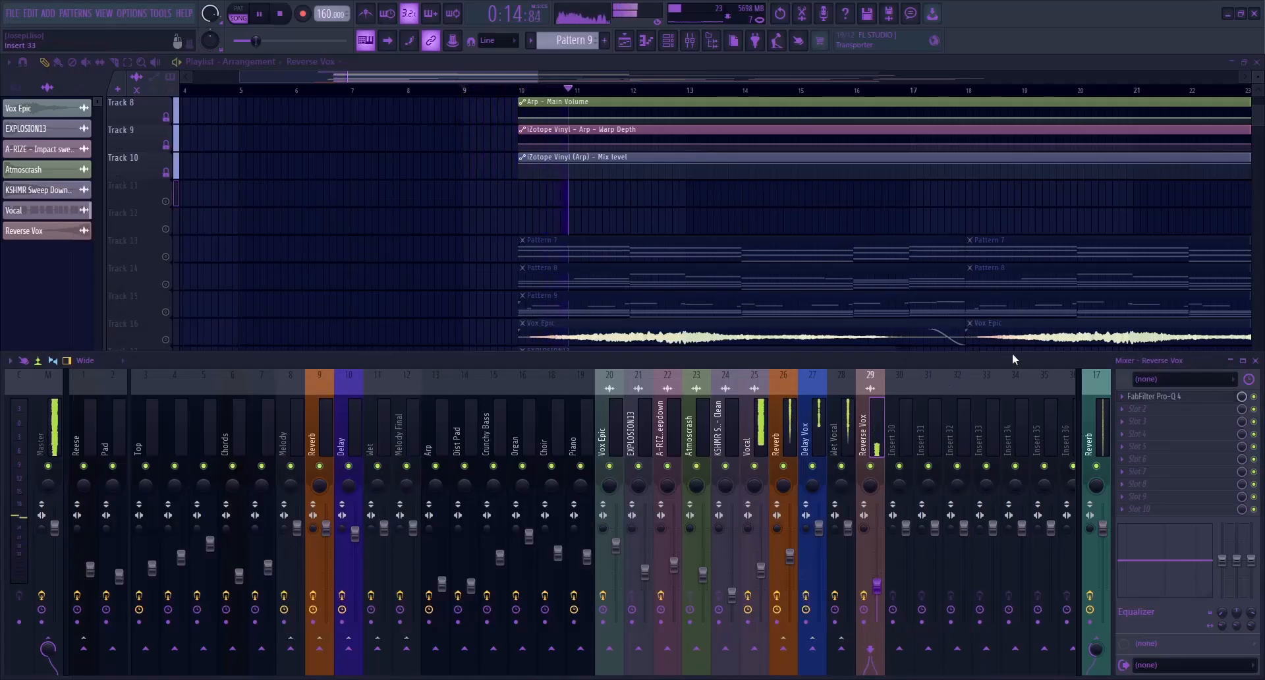
key(space)
Play a lead note of Pattern 3 just after bar 29 and mute the Delay mixer track
drag(512, 77, 662, 114)
scroll(895, 316, up, 4)
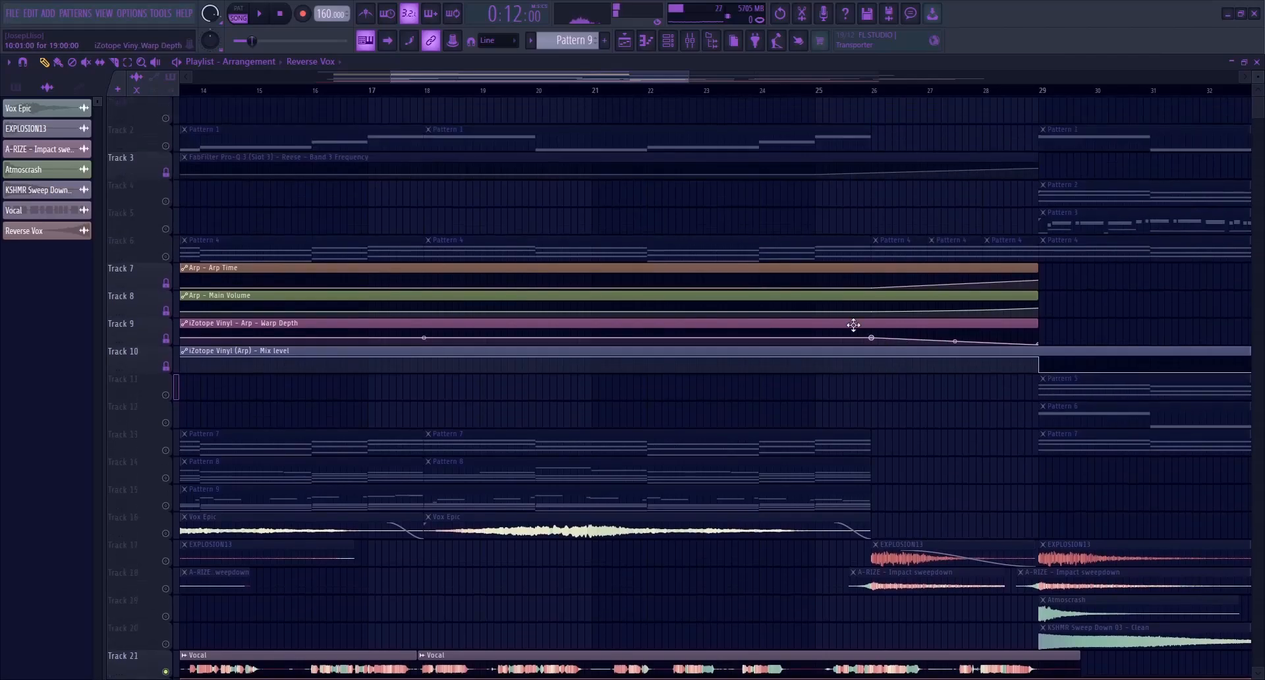
drag(501, 78, 600, 85)
scroll(692, 231, up, 6)
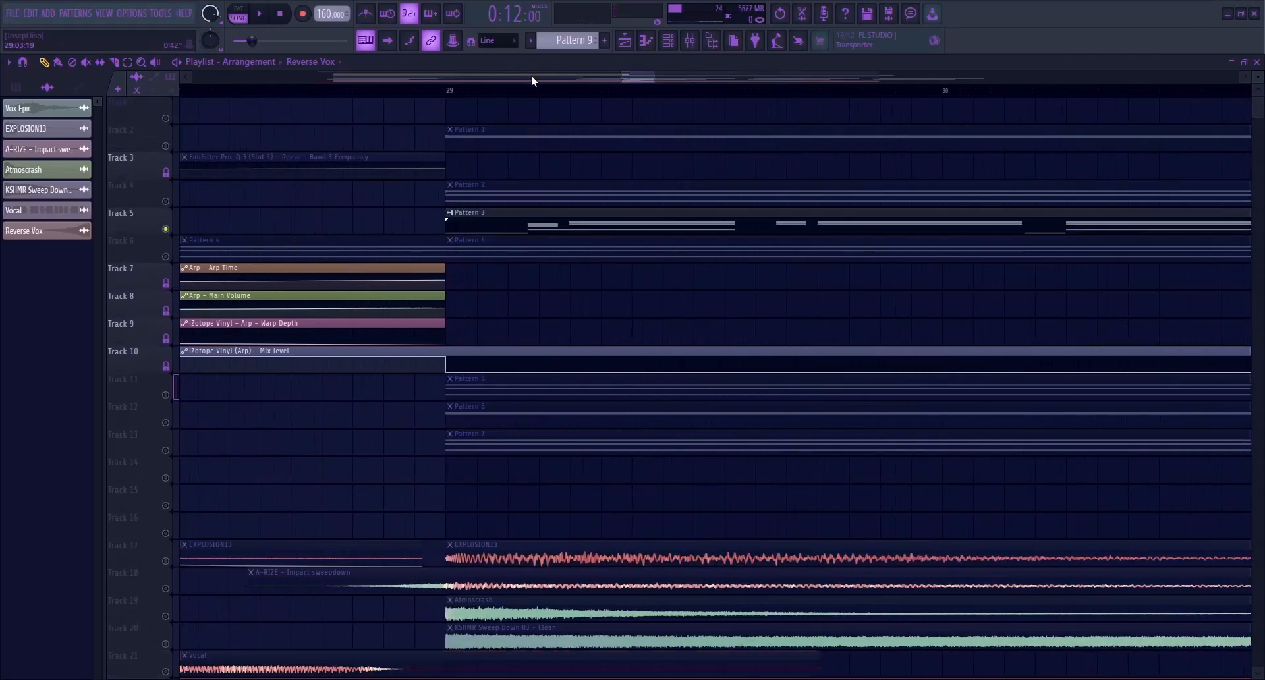
click(572, 90)
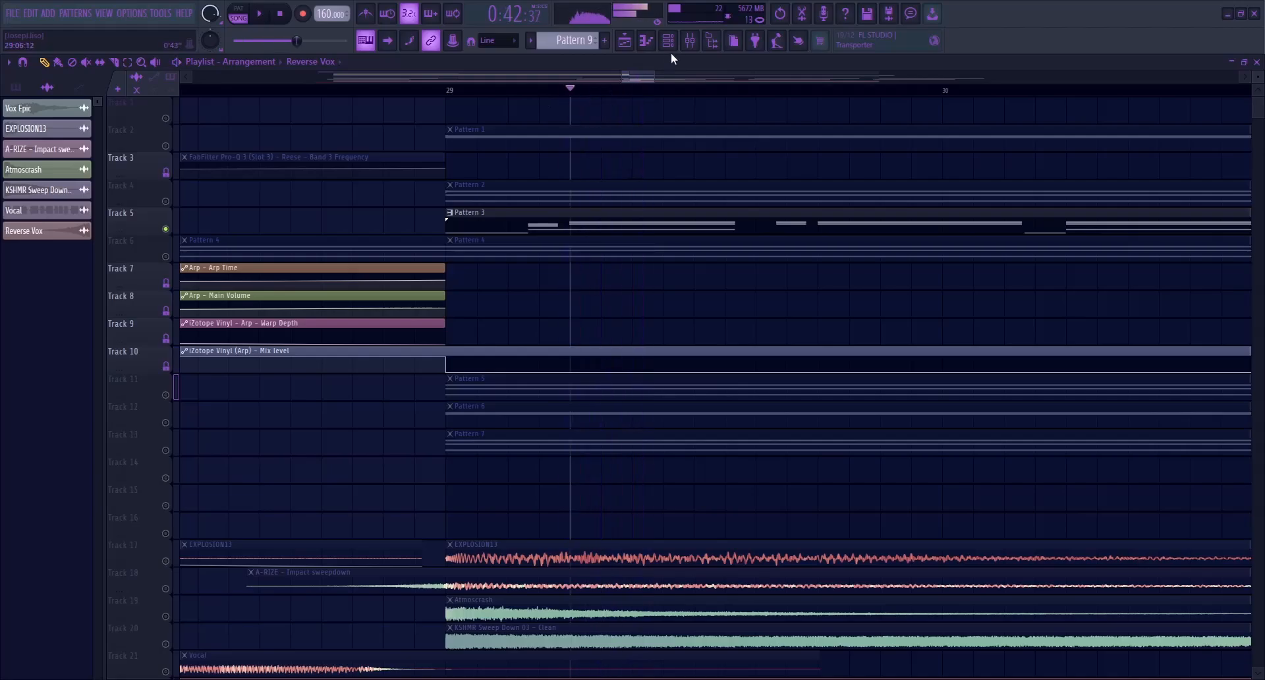
click(690, 40)
click(348, 466)
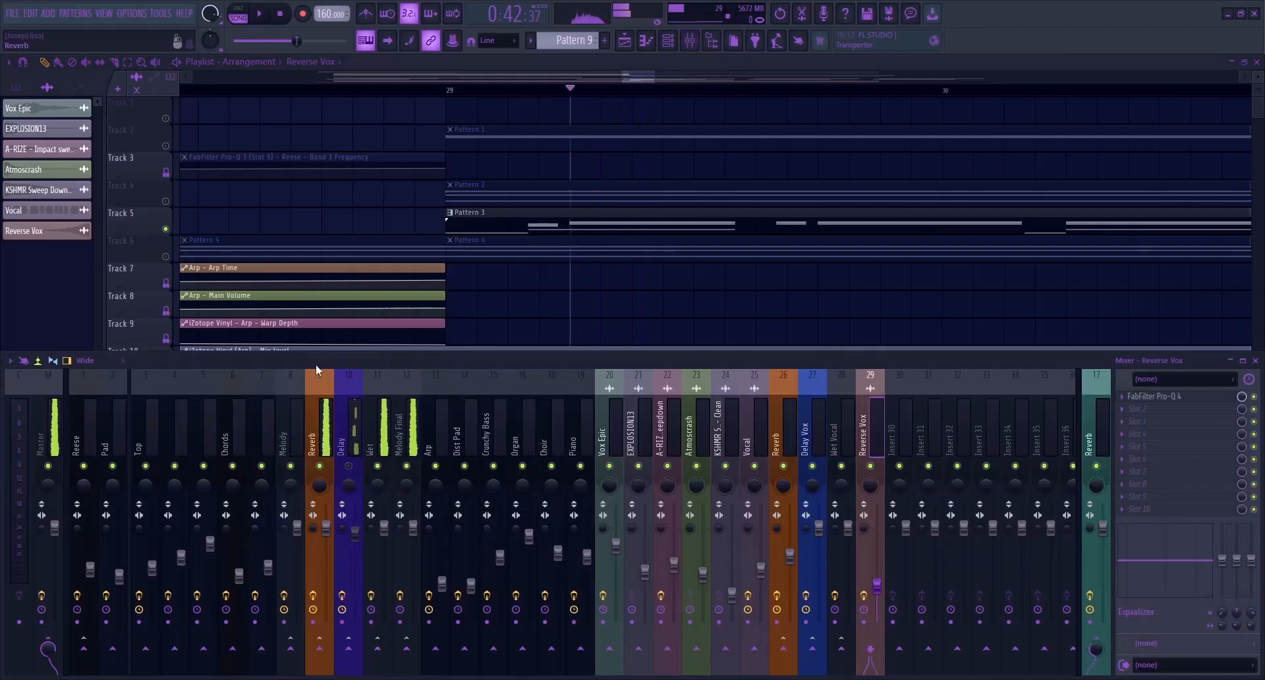
click(278, 17)
Check the ValhallaRoom settings on the lead's Reverb mixer track
click(327, 437)
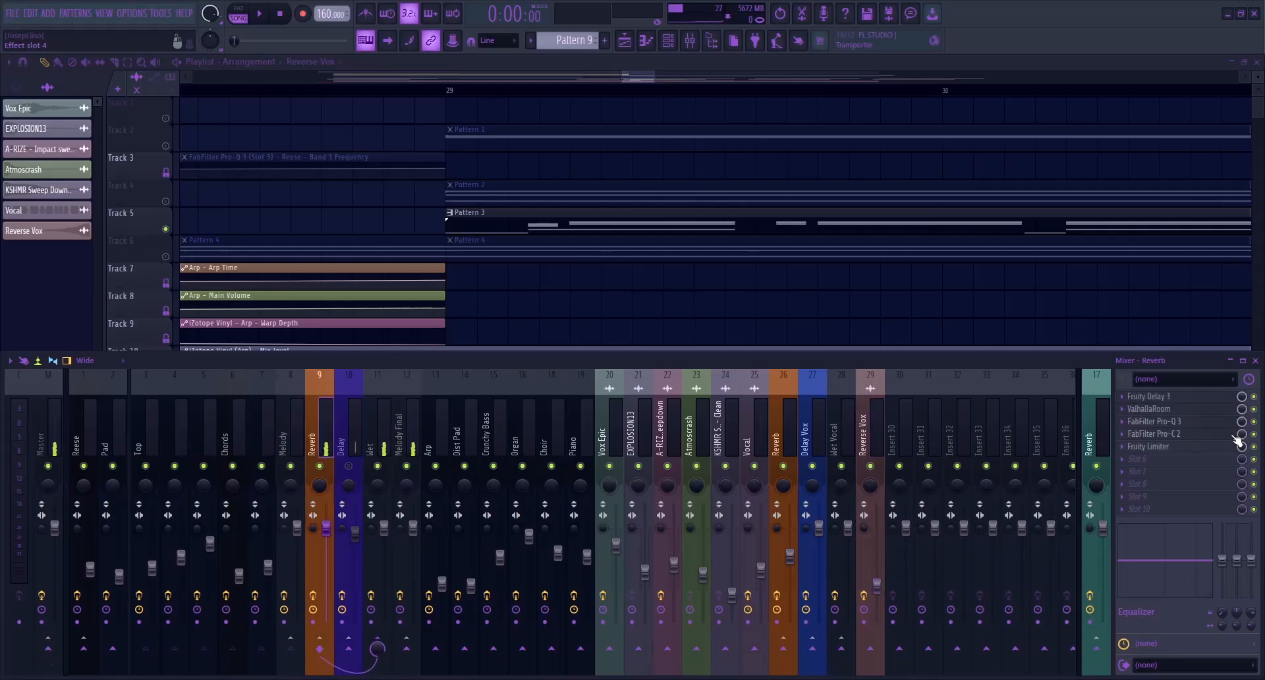
click(1158, 415)
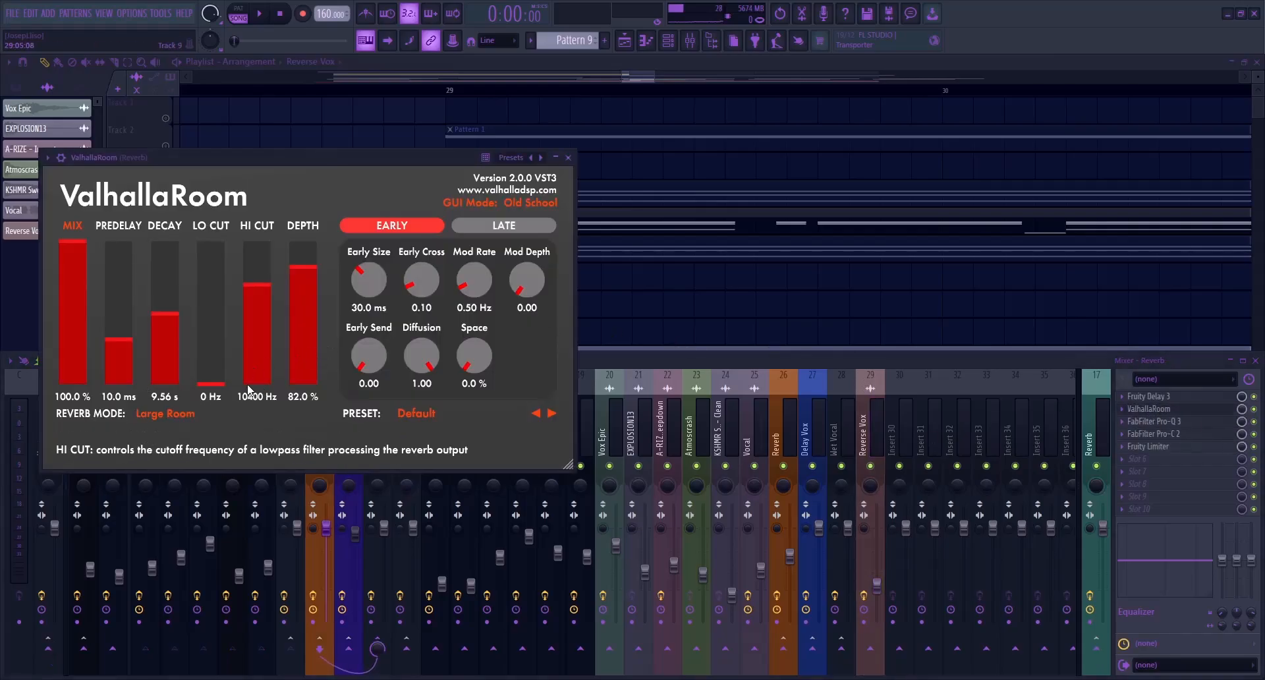
key(Escape)
Record the lead note after bar 29 with its full reverb tail into Edison on the Master track
click(47, 438)
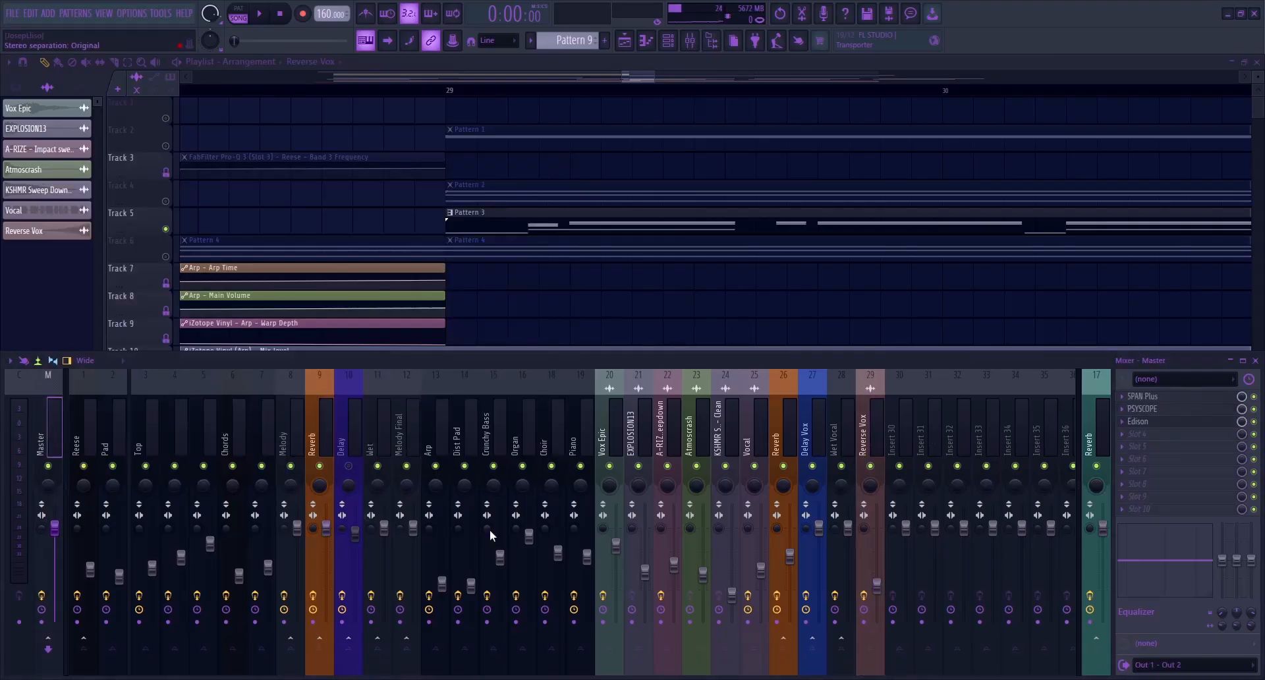
click(1139, 423)
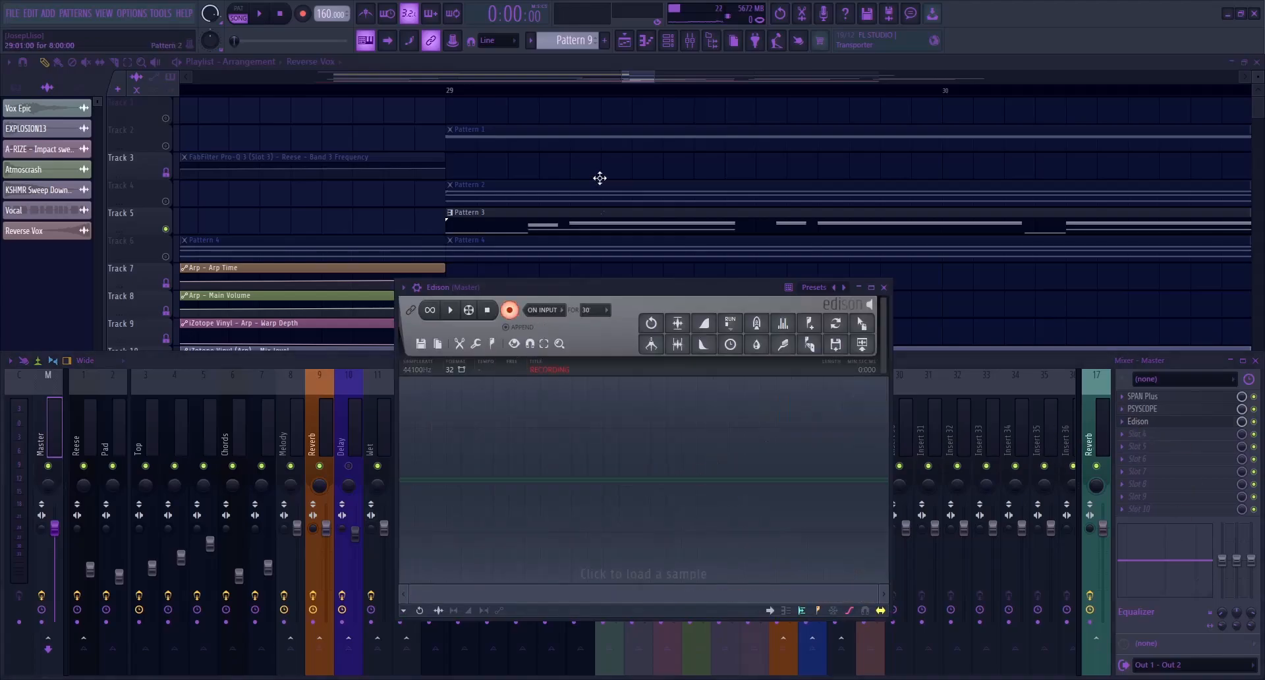
click(570, 90)
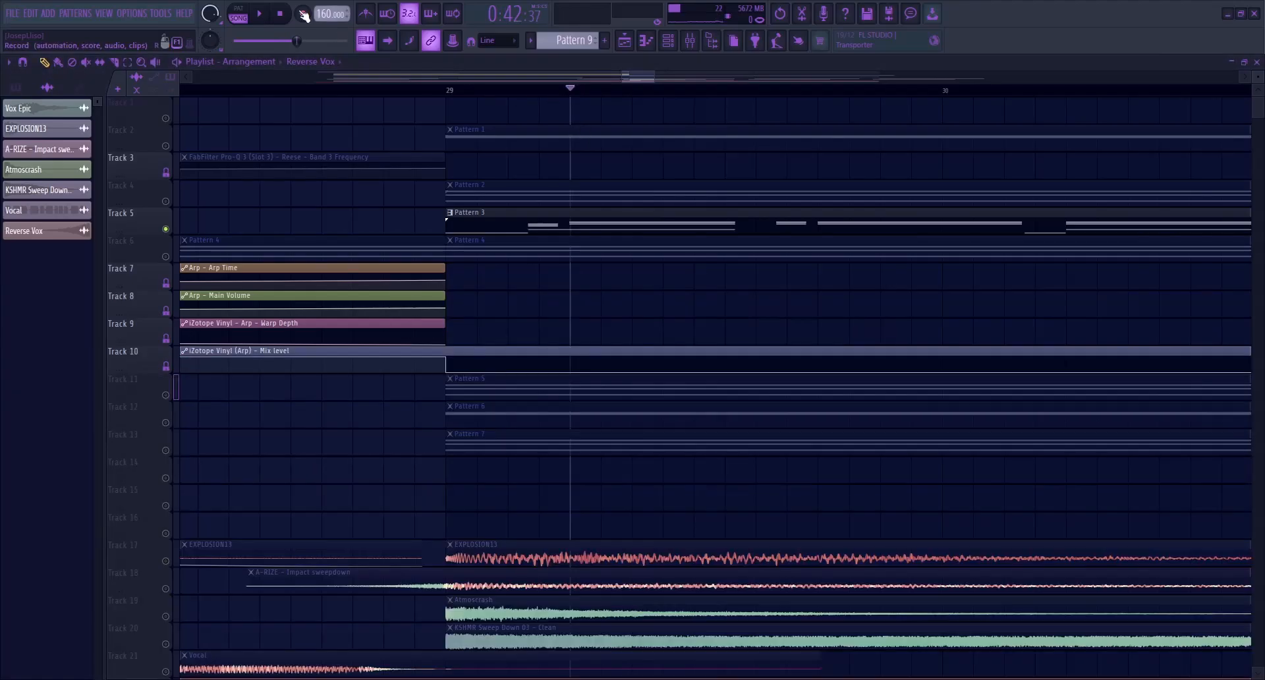
click(267, 19)
click(692, 40)
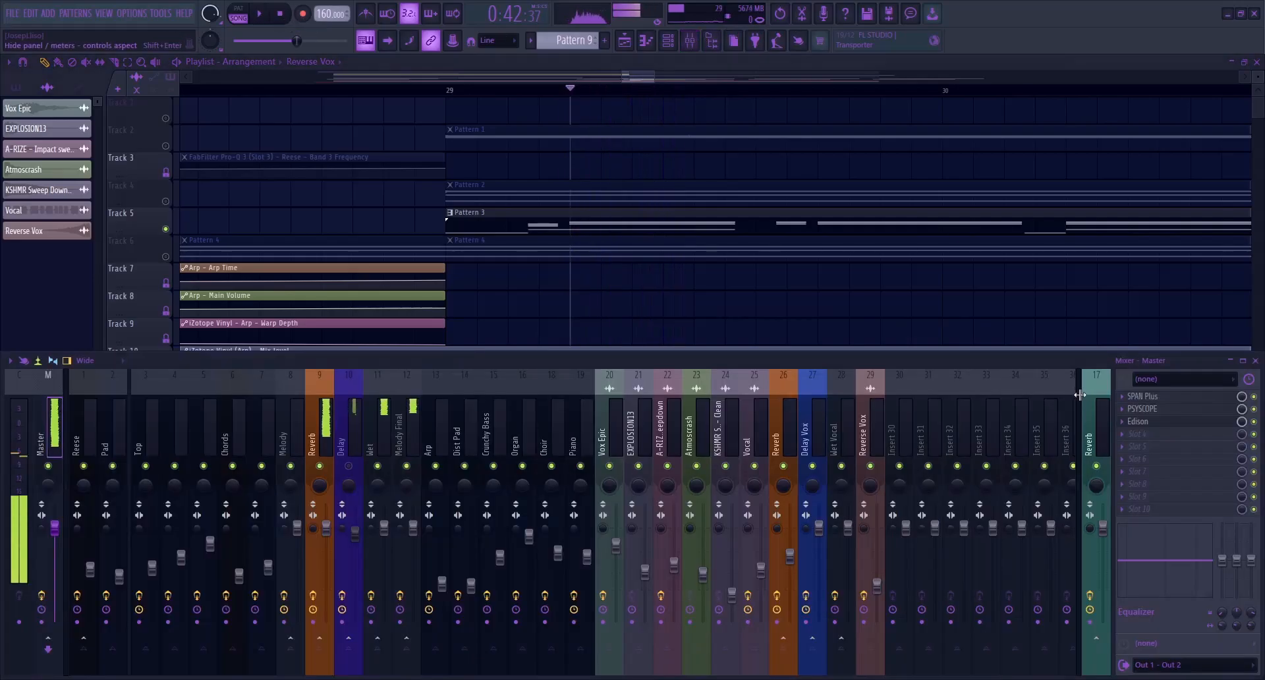
click(1173, 421)
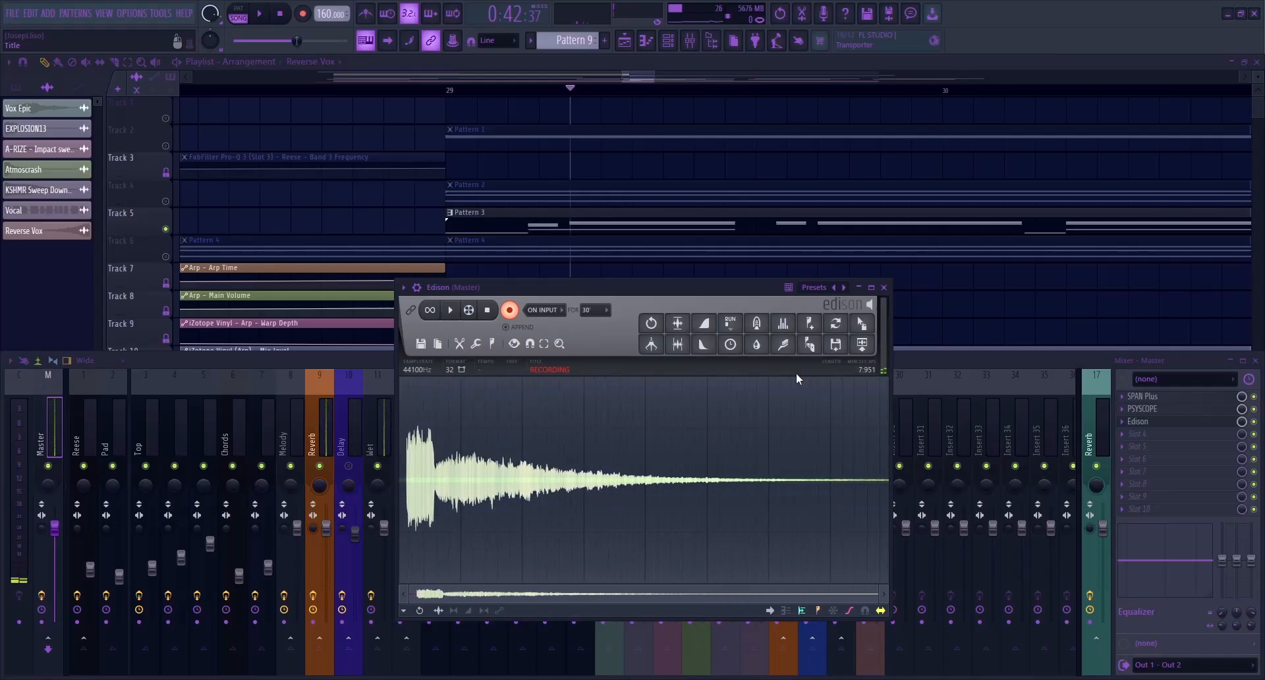
click(509, 310)
Delete the dry opening of the Edison recording, then normalize and reverse the remaining reverb tail
drag(429, 480, 400, 484)
key(Delete)
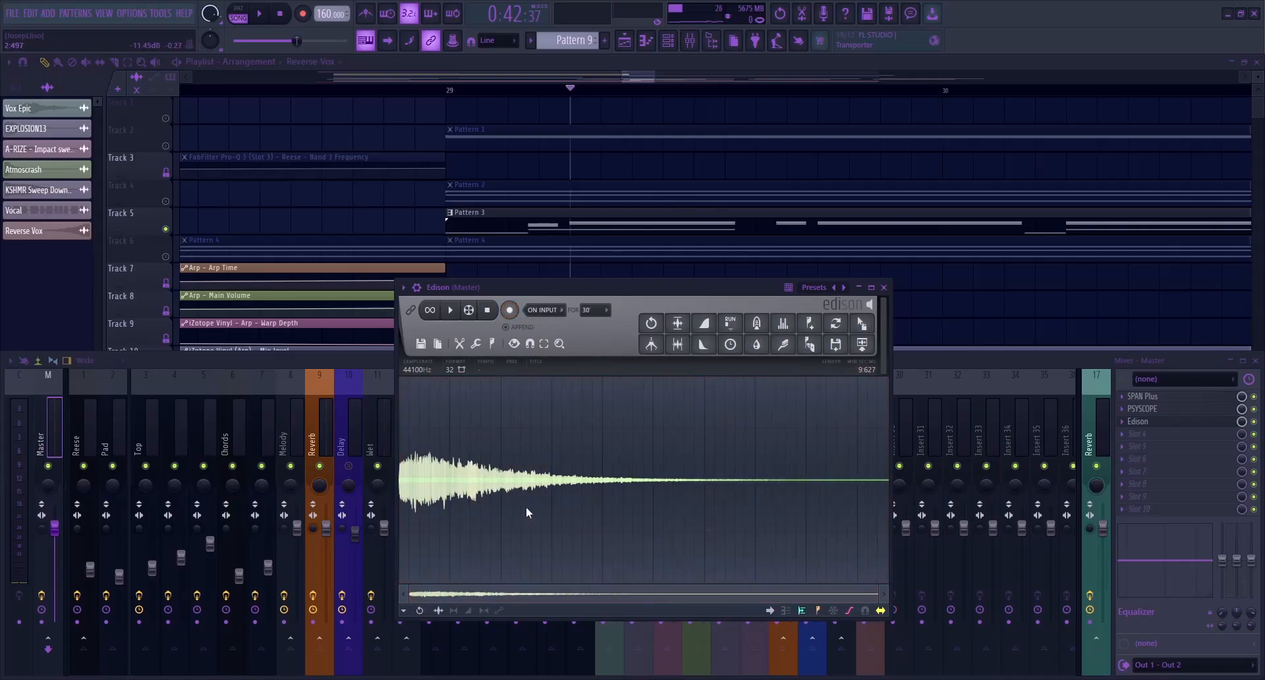
click(677, 324)
click(652, 343)
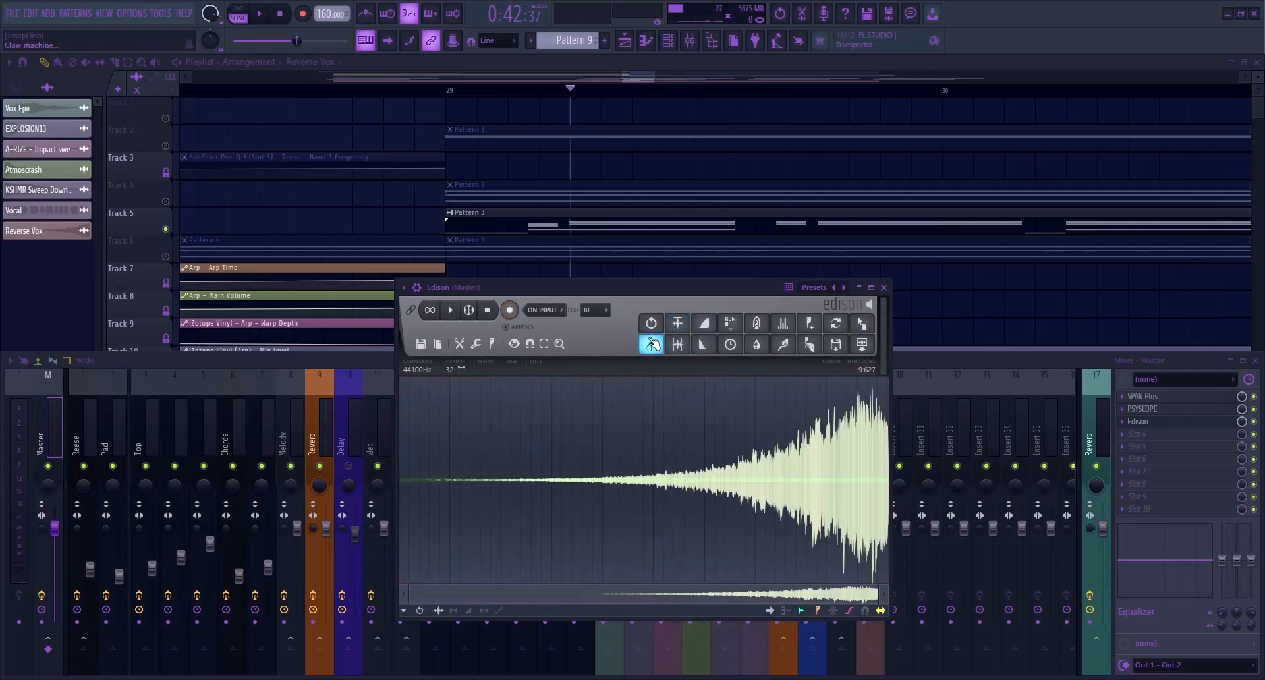
Place the reversed recording in the playlist as a clip named Reverse Leads and re-enable the Delay mixer track
drag(650, 343, 888, 305)
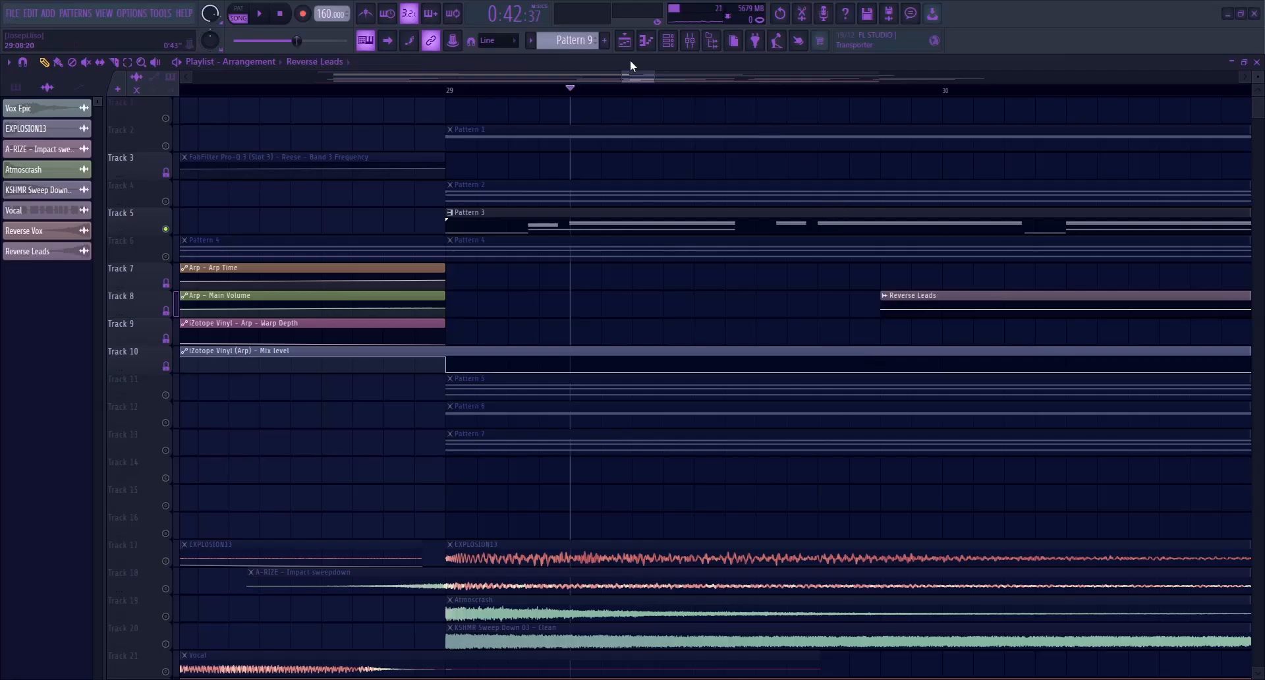
click(687, 45)
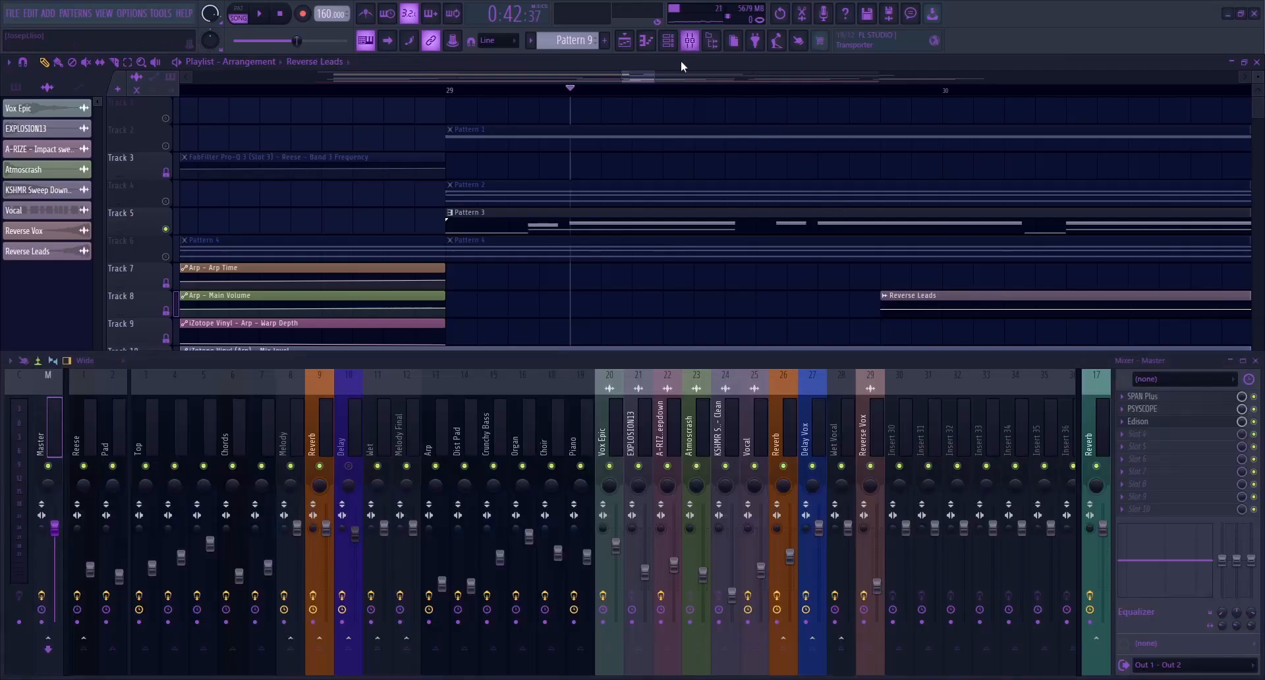
key(F9)
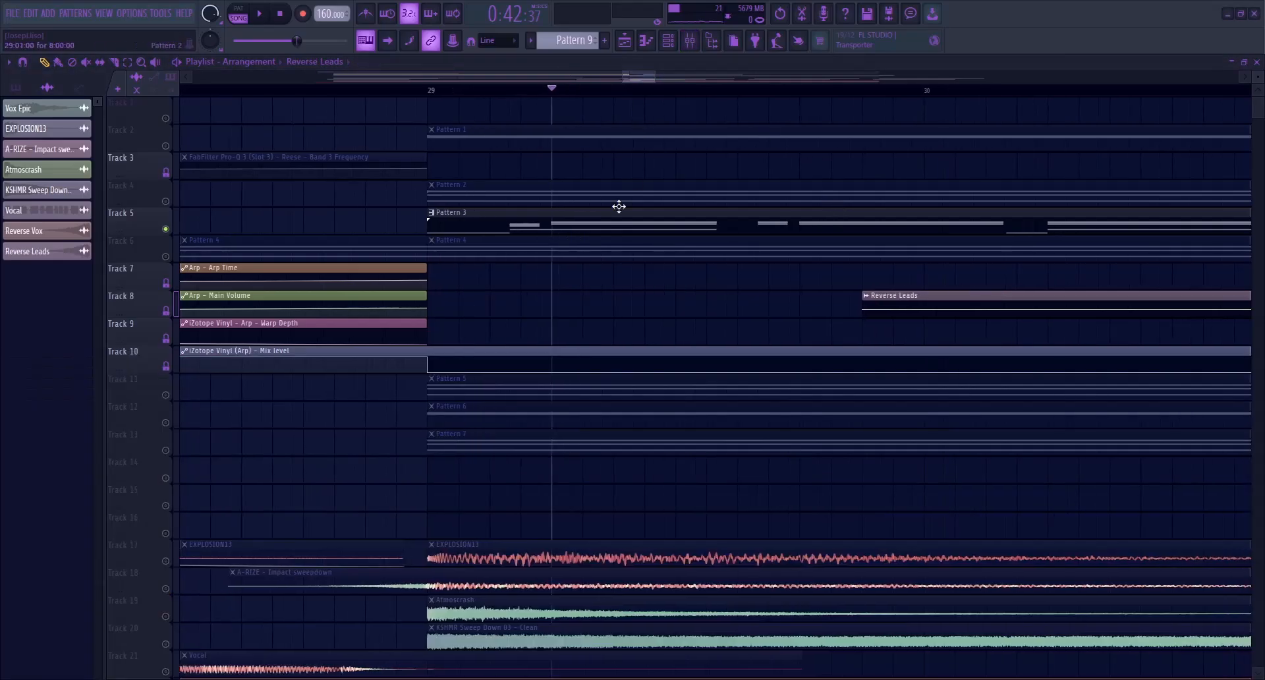
Move the Reverse Leads clip to its own Track 6 before the drop and trim its end to just past bar 29
scroll(632, 191, down, 9)
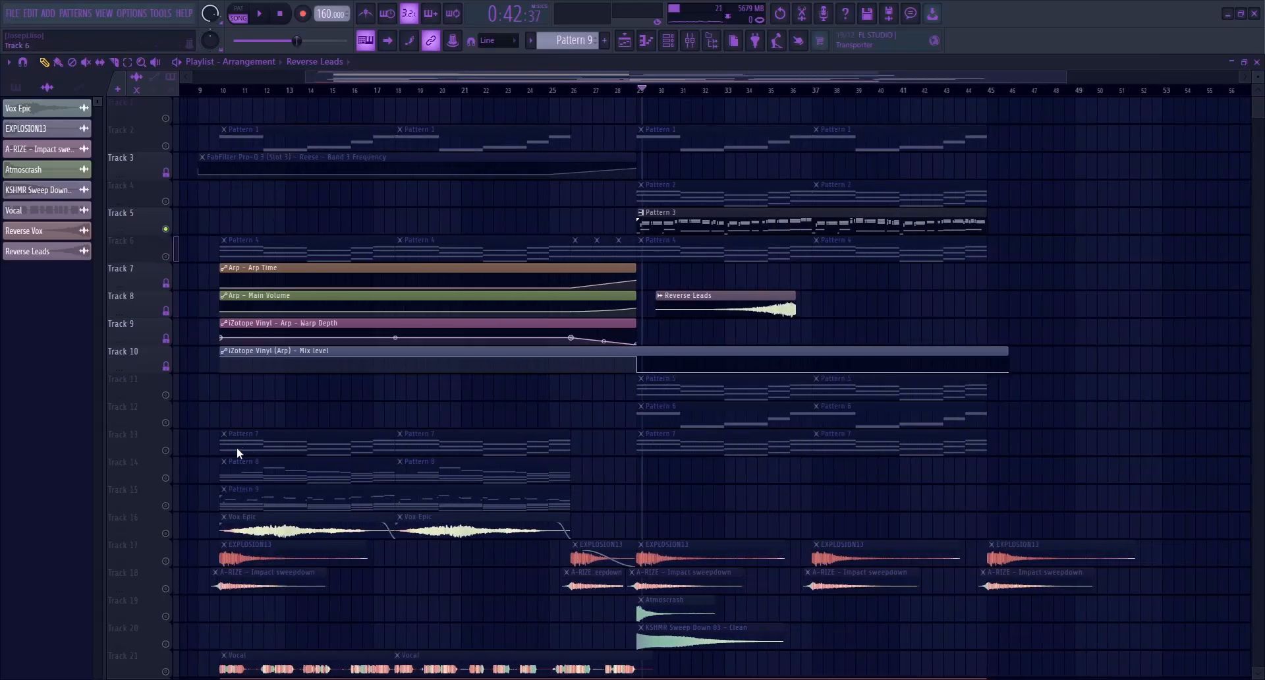
drag(748, 333, 587, 235)
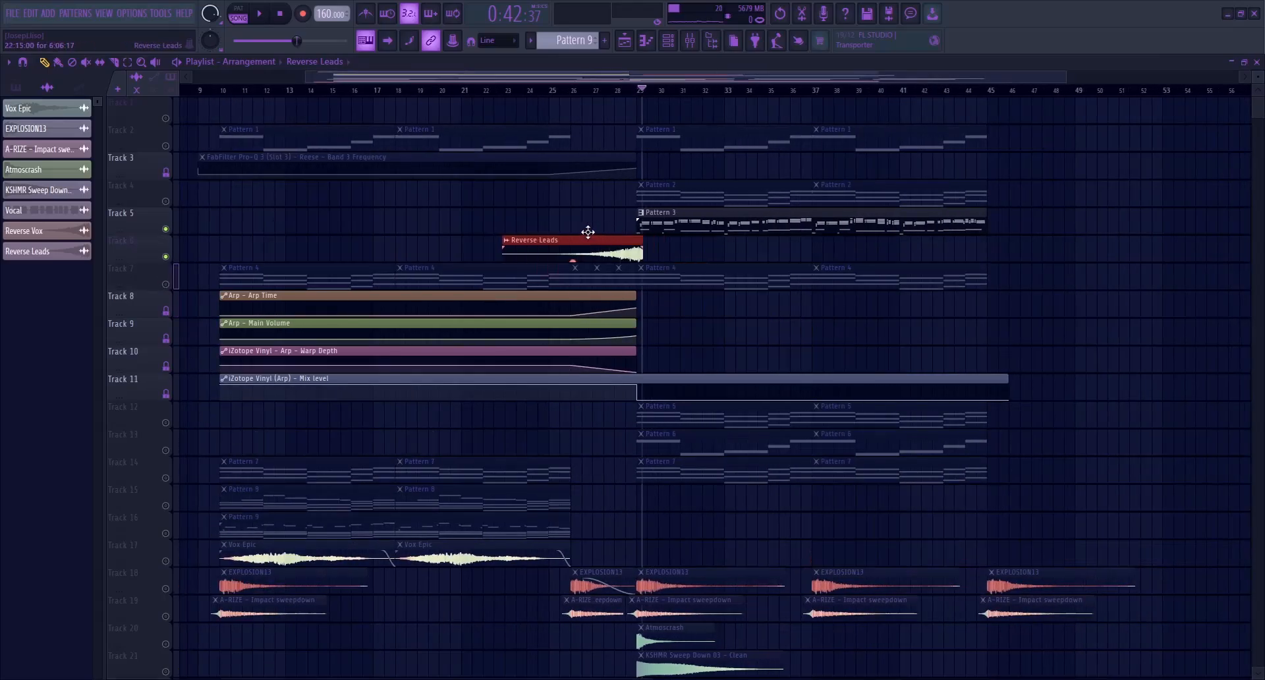
scroll(662, 223, up, 1)
scroll(662, 222, up, 10)
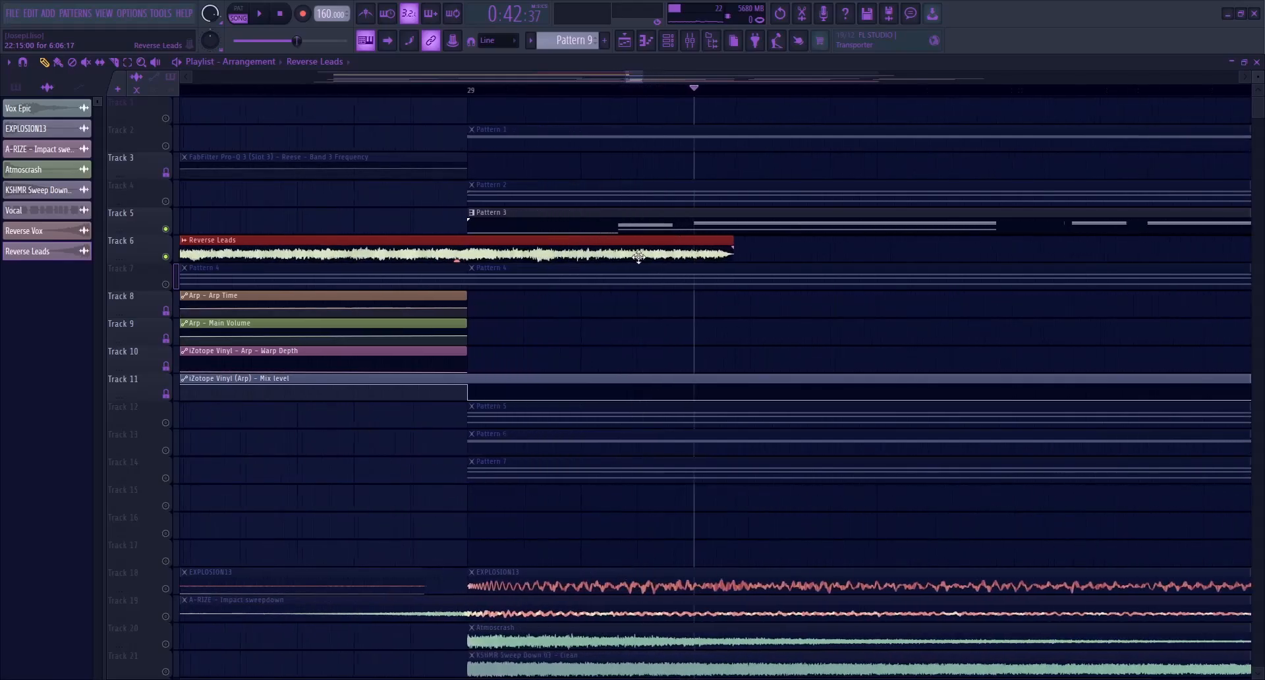
drag(725, 239, 433, 238)
scroll(461, 237, down, 6)
scroll(418, 245, up, 2)
scroll(423, 251, up, 2)
scroll(383, 243, down, 6)
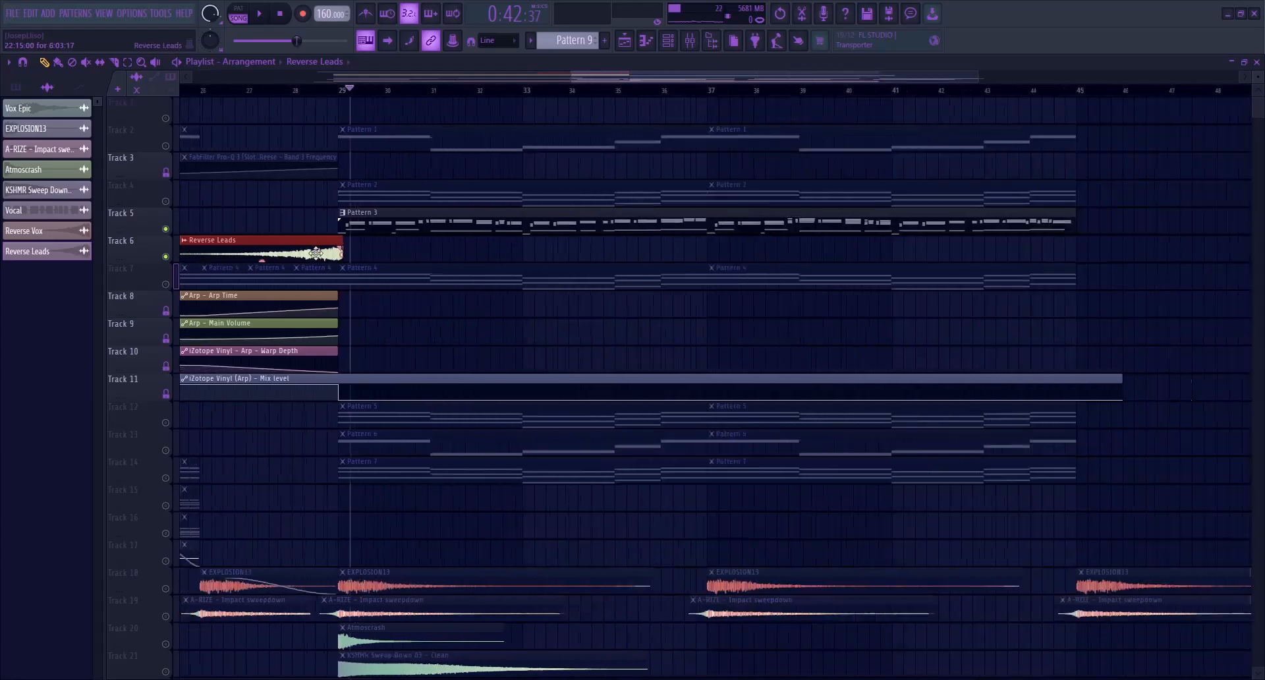
Trim the start of Reverse Leads to just before bar 25 and fade it in across the whole clip
drag(655, 78, 596, 78)
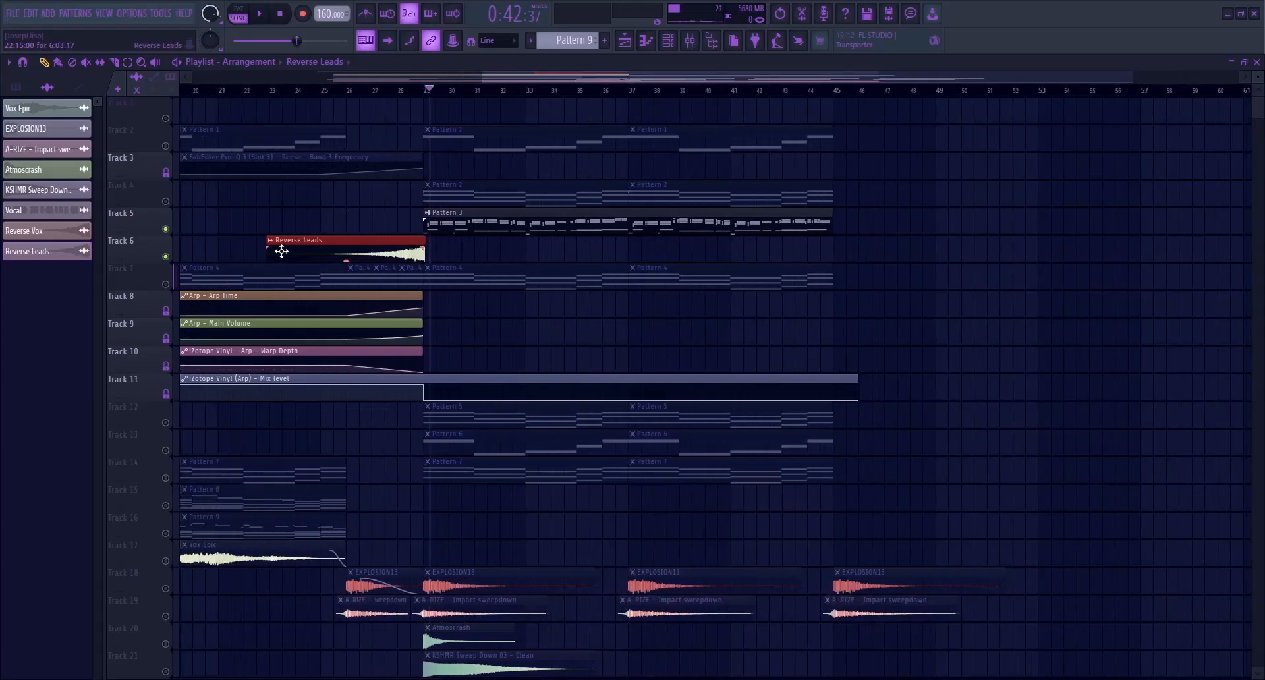
scroll(316, 241, up, 3)
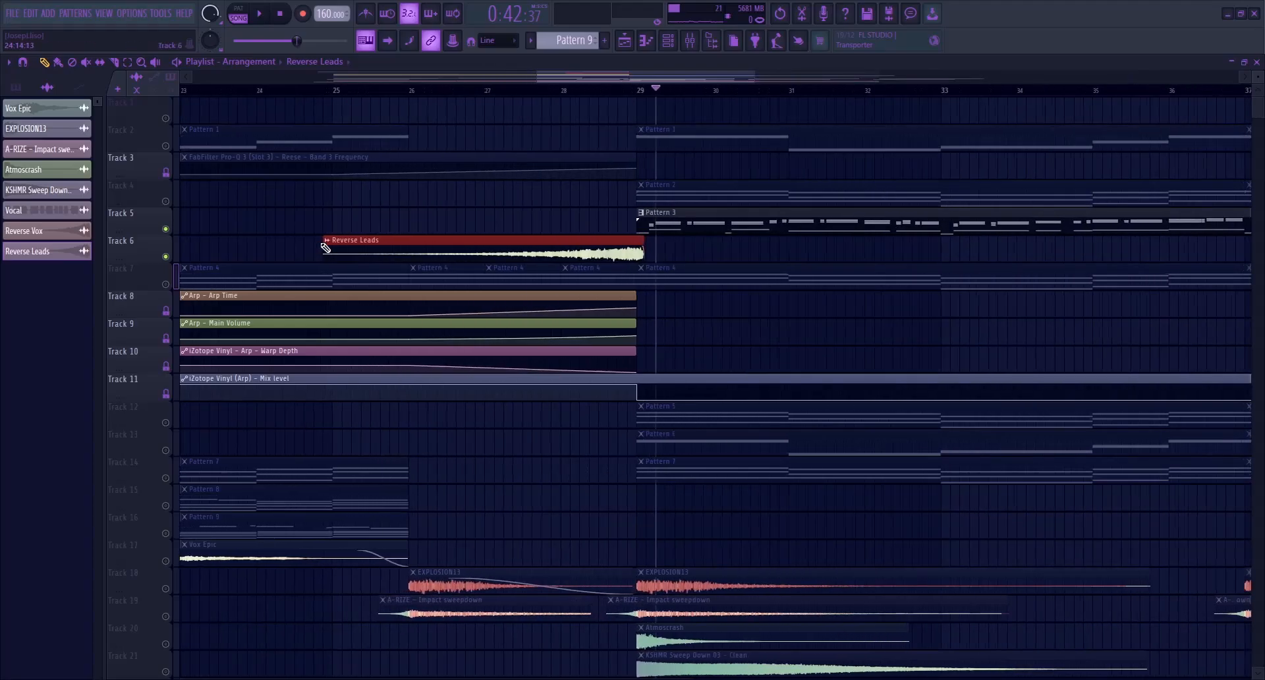
drag(324, 243, 661, 242)
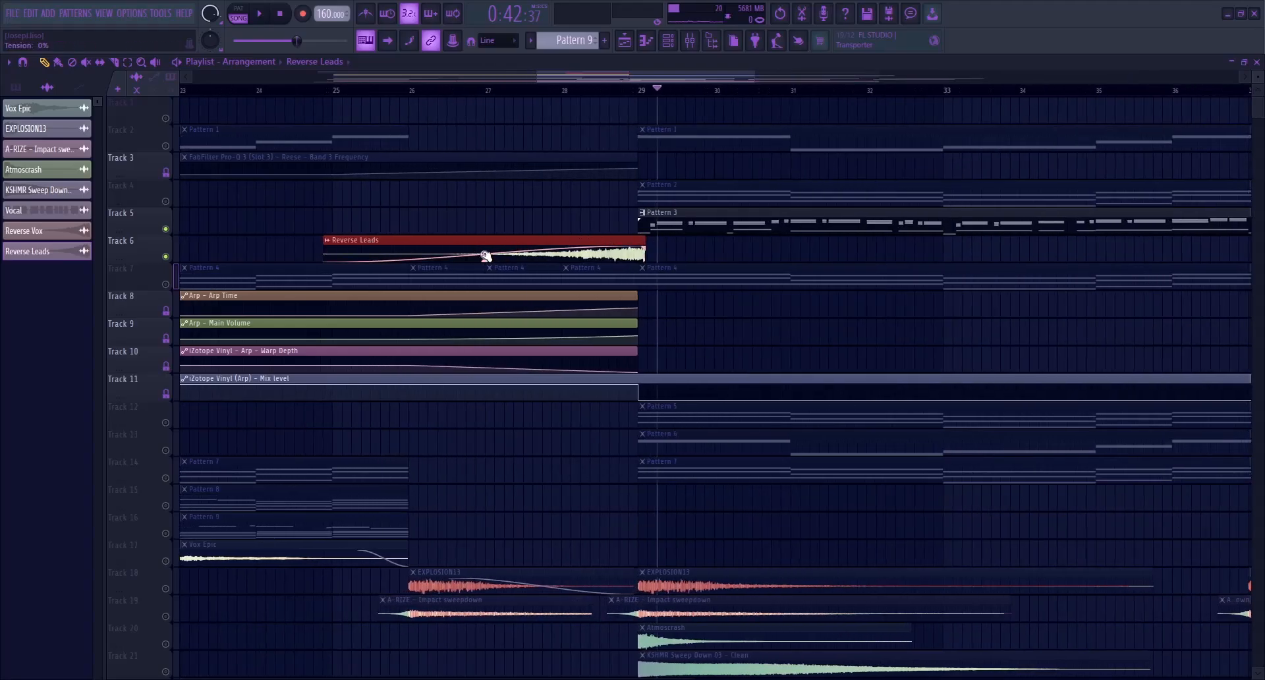
scroll(659, 249, up, 5)
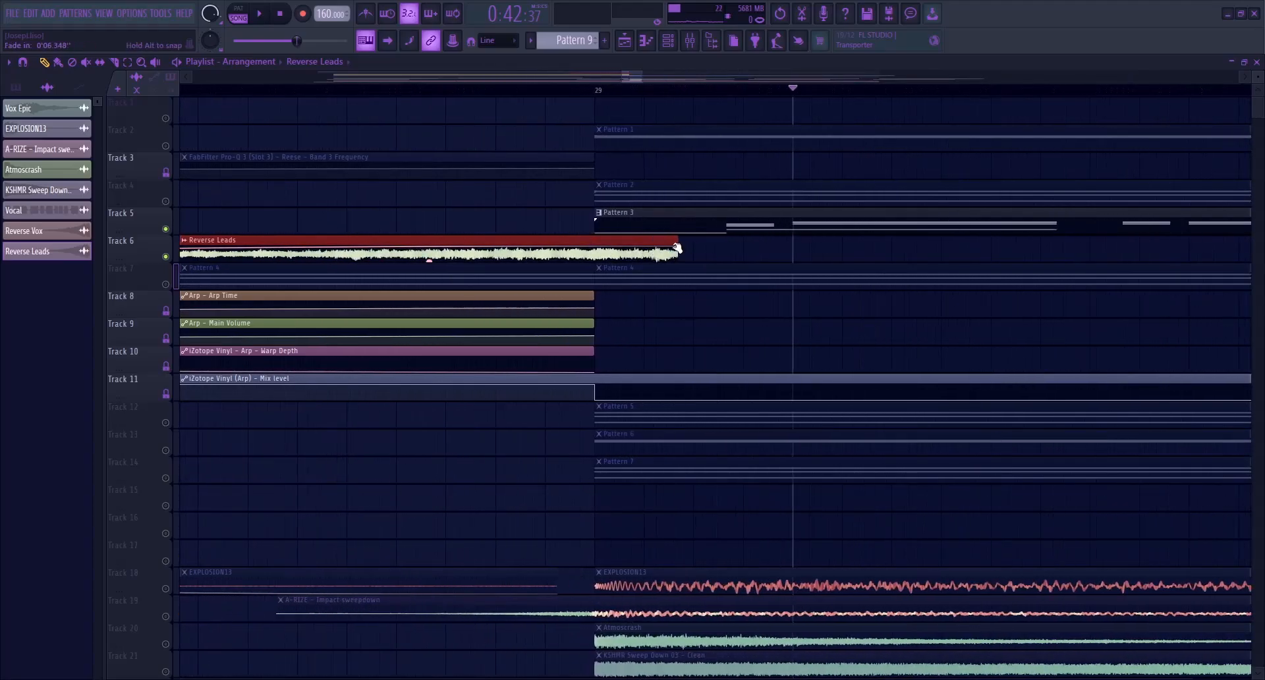
scroll(567, 221, down, 6)
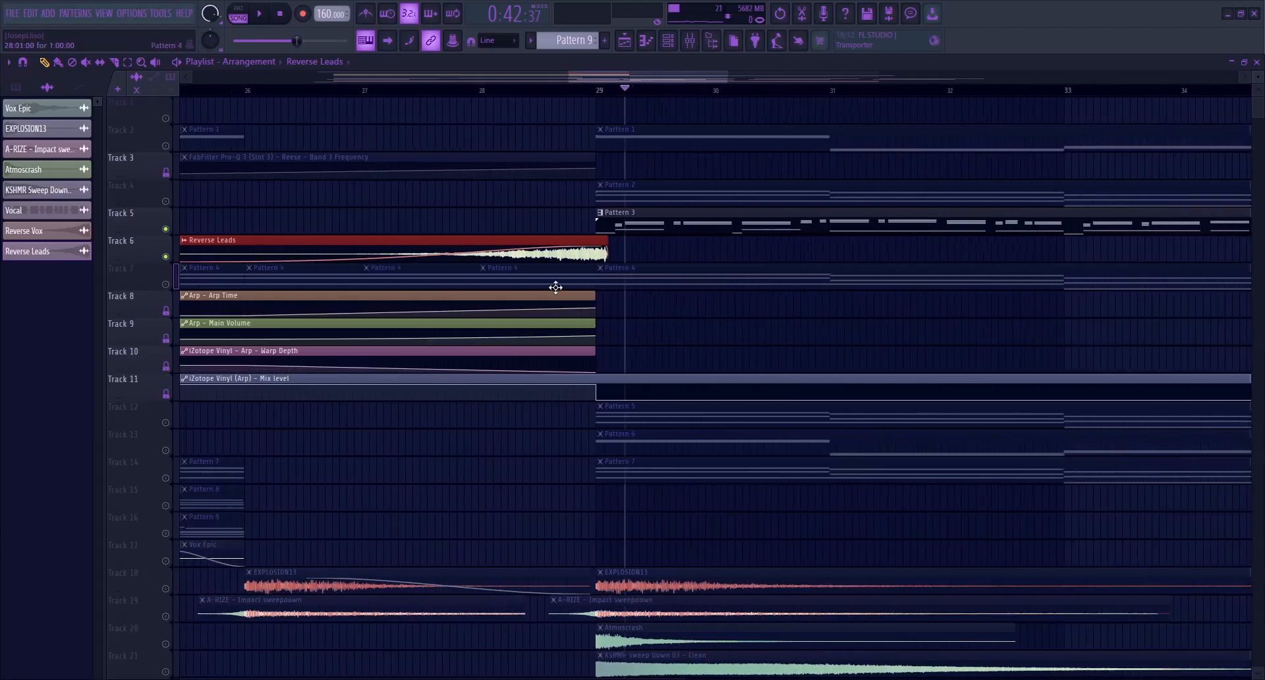
Route Reverse Leads to mixer Insert 30 and add FabFilter Pro-Q 4 with one adjusted low-frequency band
click(703, 47)
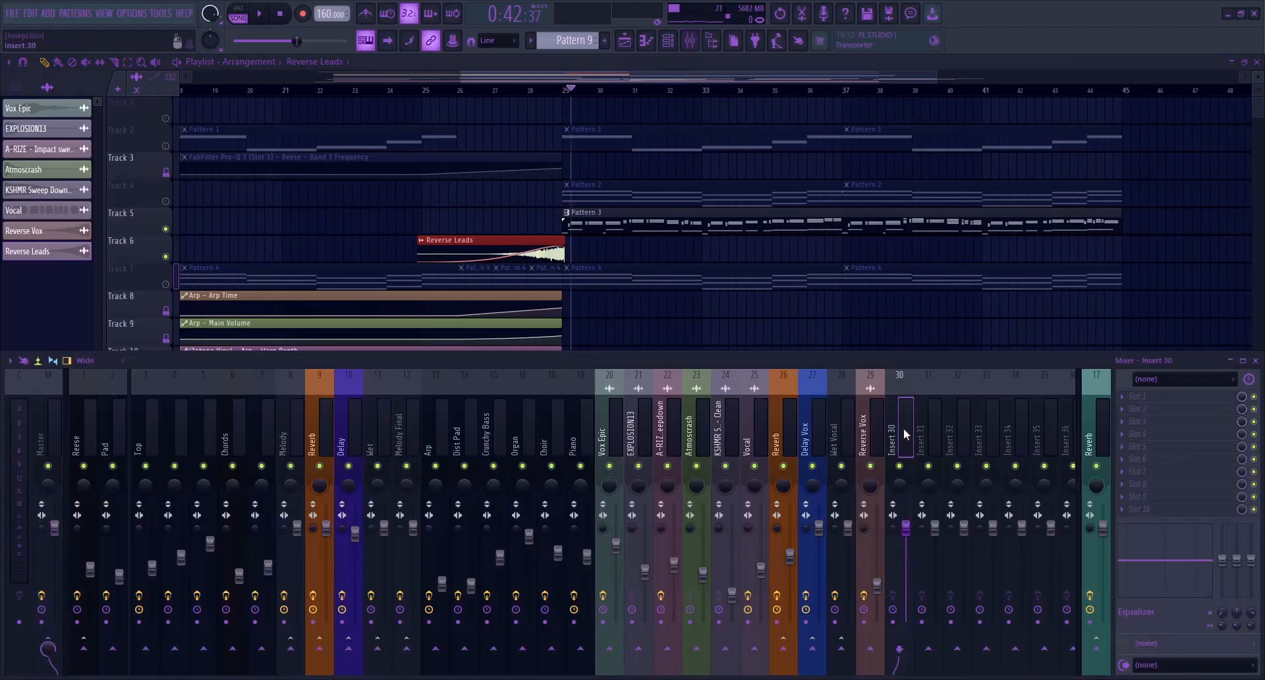
key(ctrl+l)
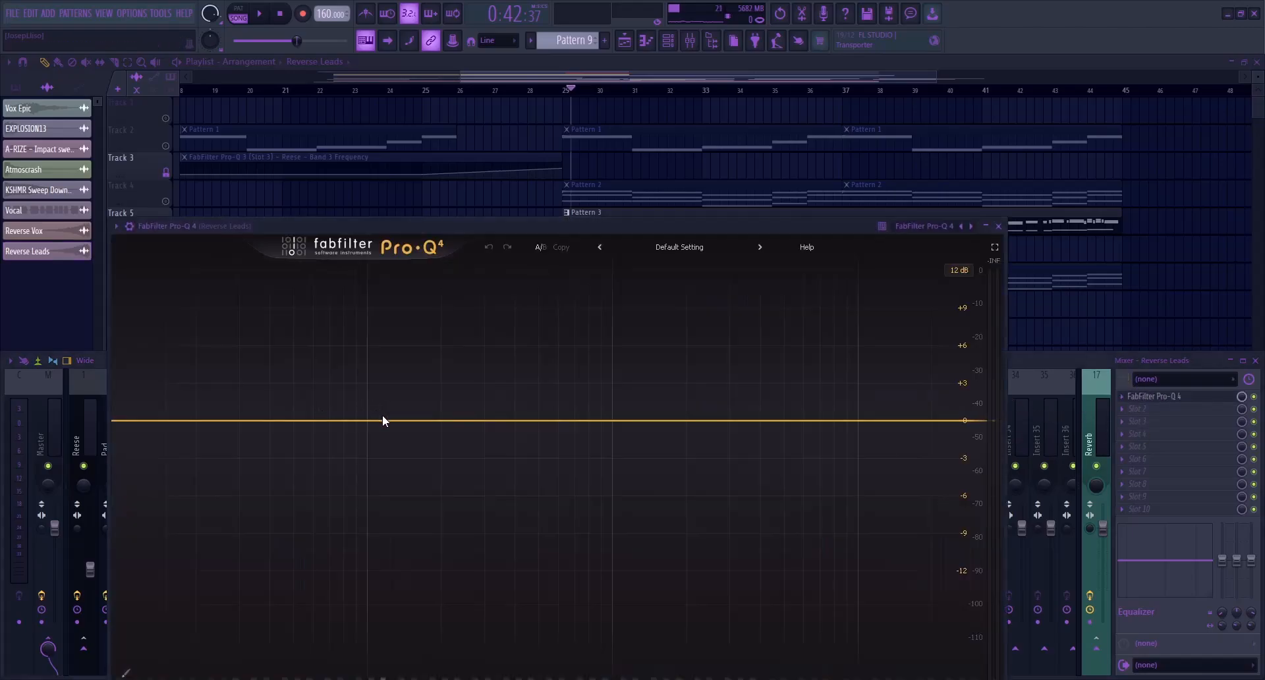
click(381, 420)
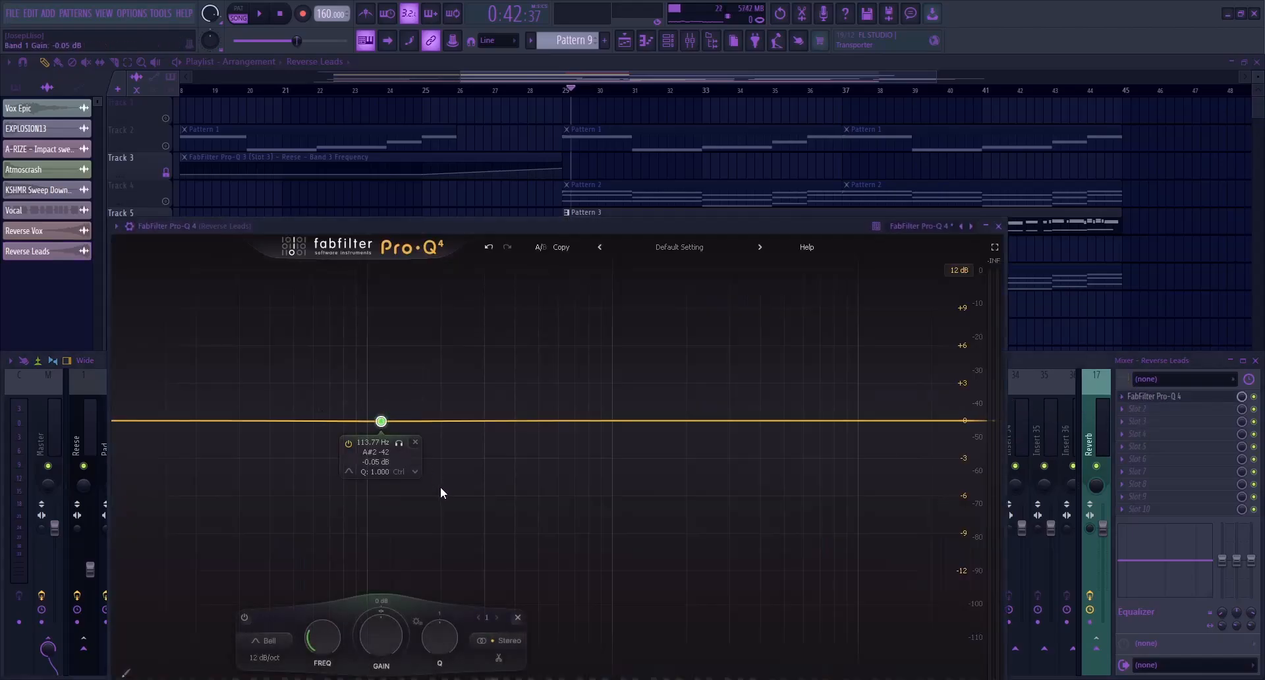
click(552, 516)
drag(381, 421, 432, 427)
click(998, 226)
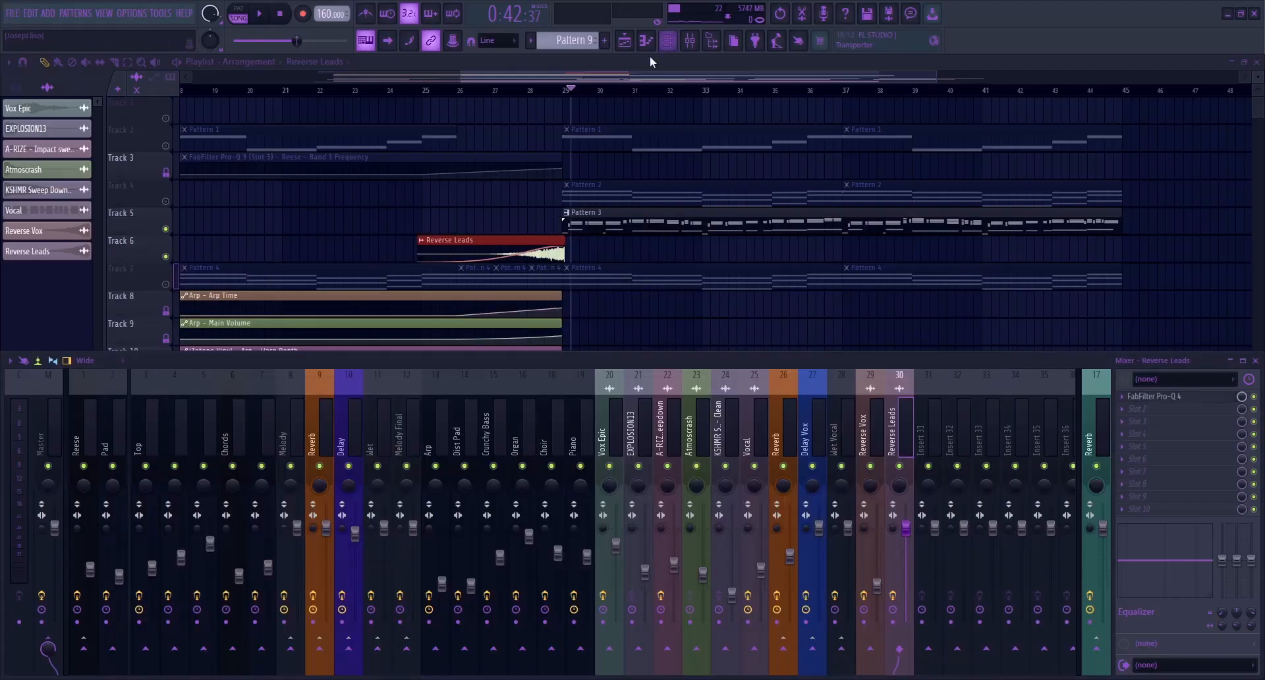
Audition the transition from just before bar 28 and lower the Reverse Leads mixer volume to about 69%
click(626, 75)
click(527, 92)
key(space)
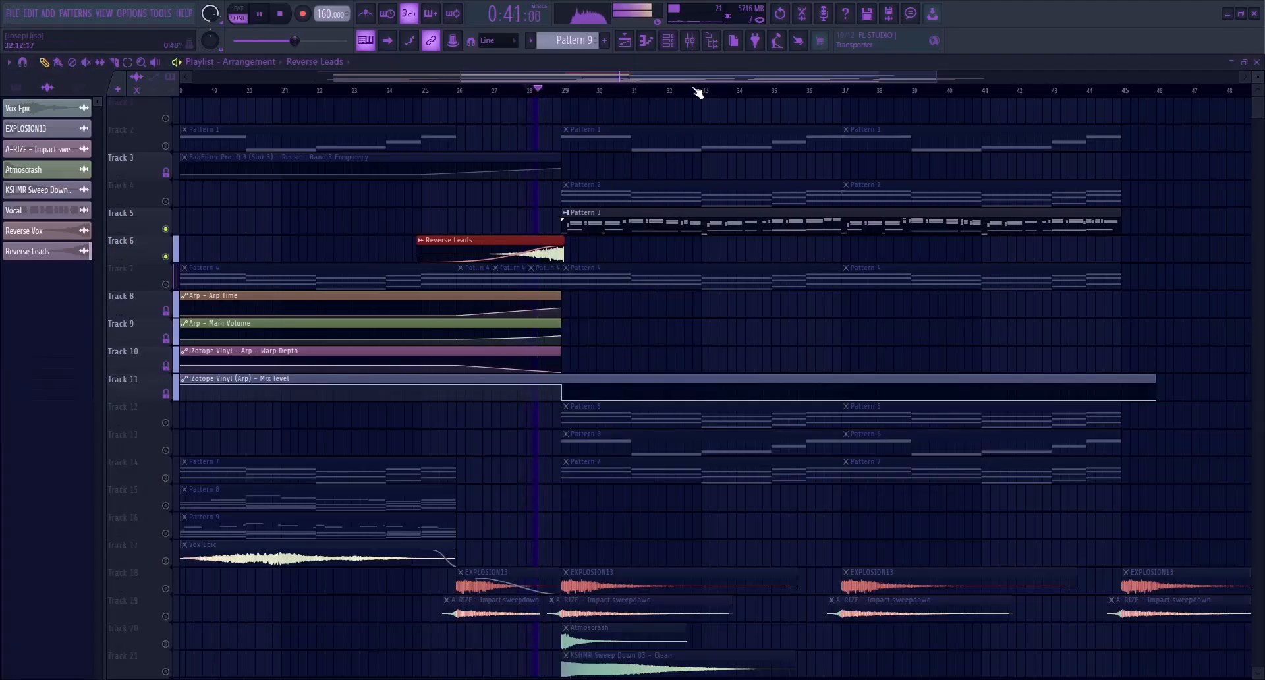
click(690, 41)
key(space)
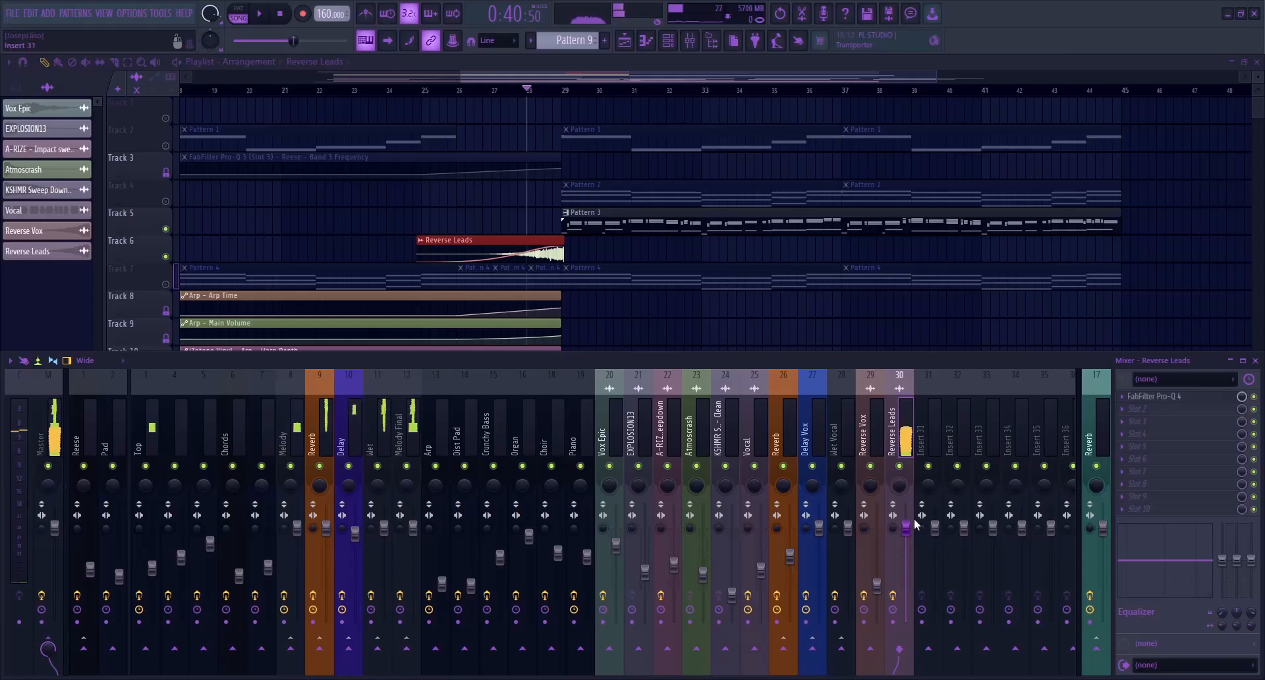
key(space)
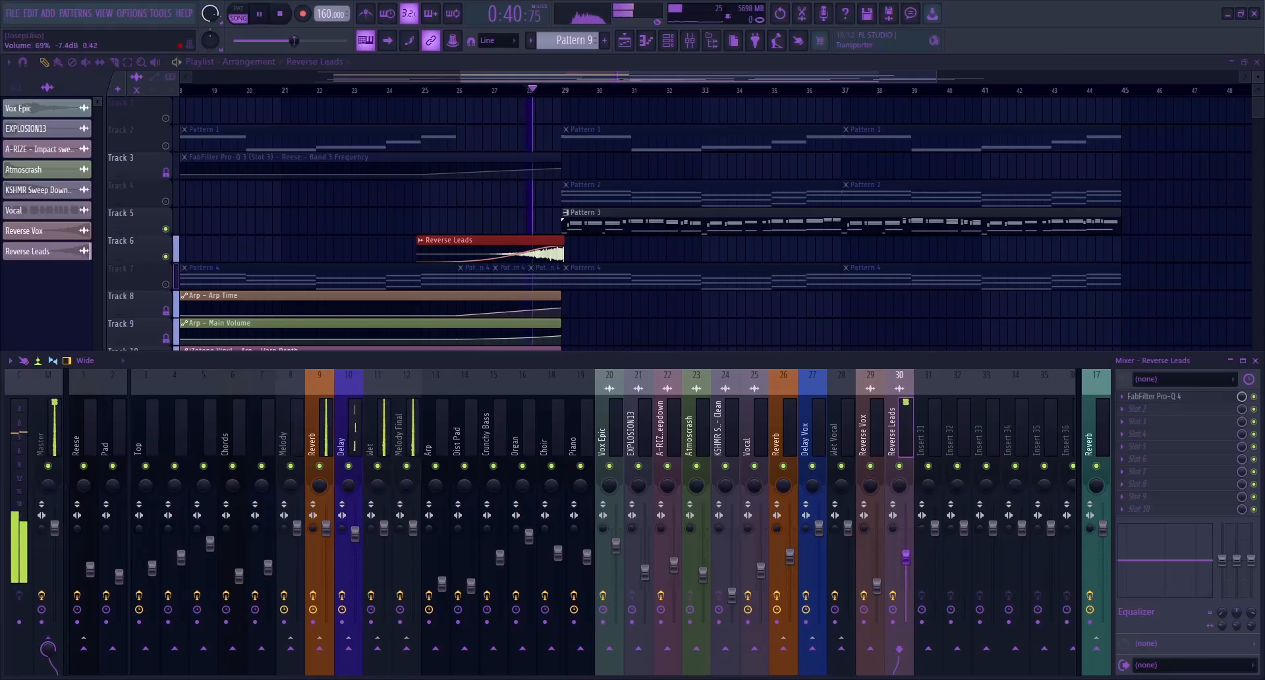
Lower the Reverse Leads mixer volume to about 60% while the transition plays, and return to the full playlist
drag(910, 559, 911, 574)
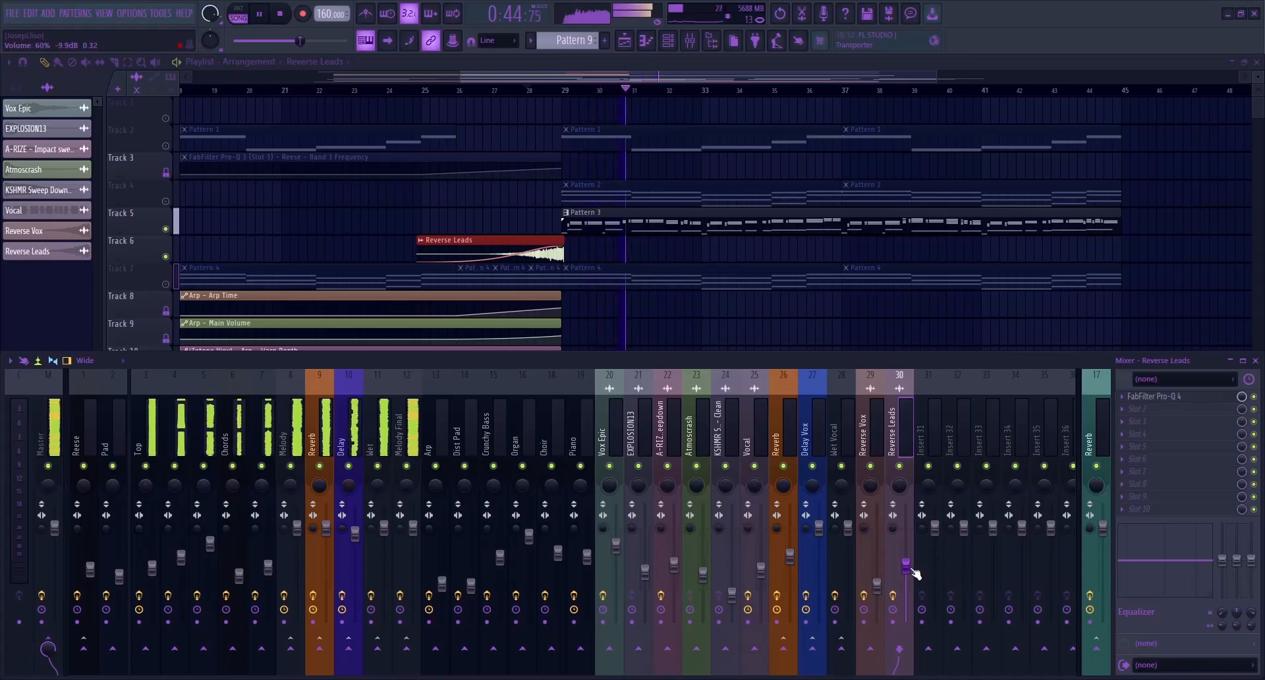
key(space)
key(F9)
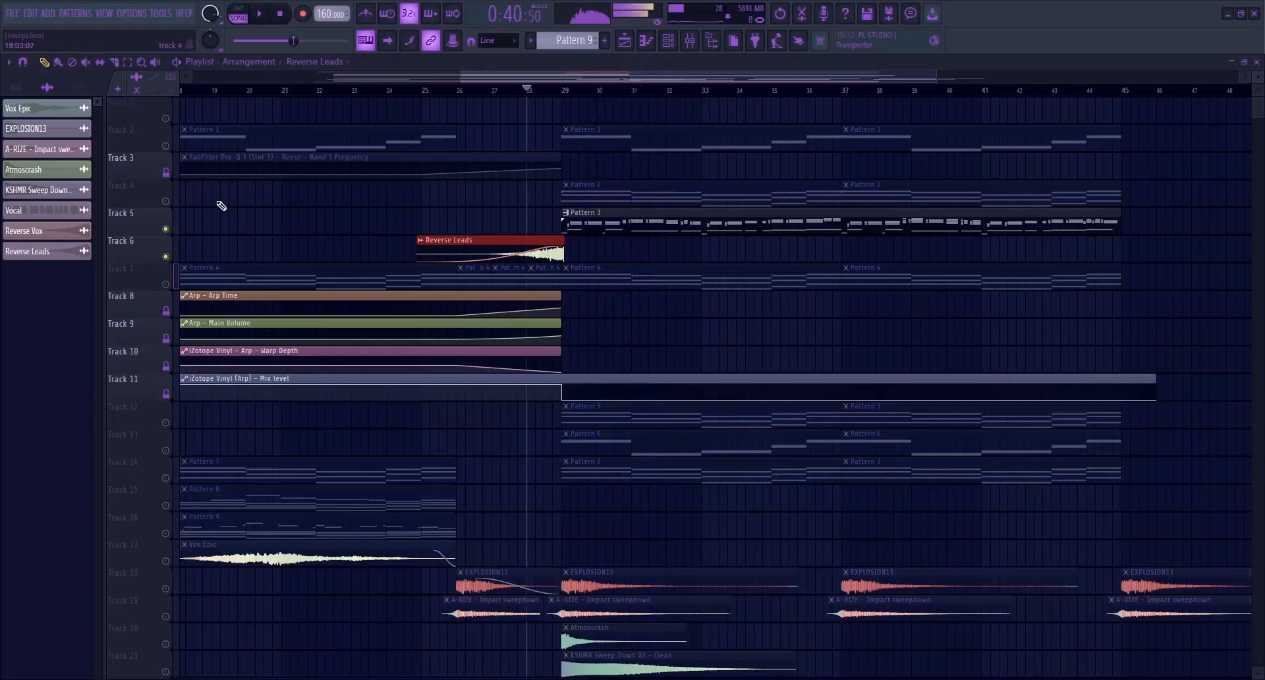
click(284, 13)
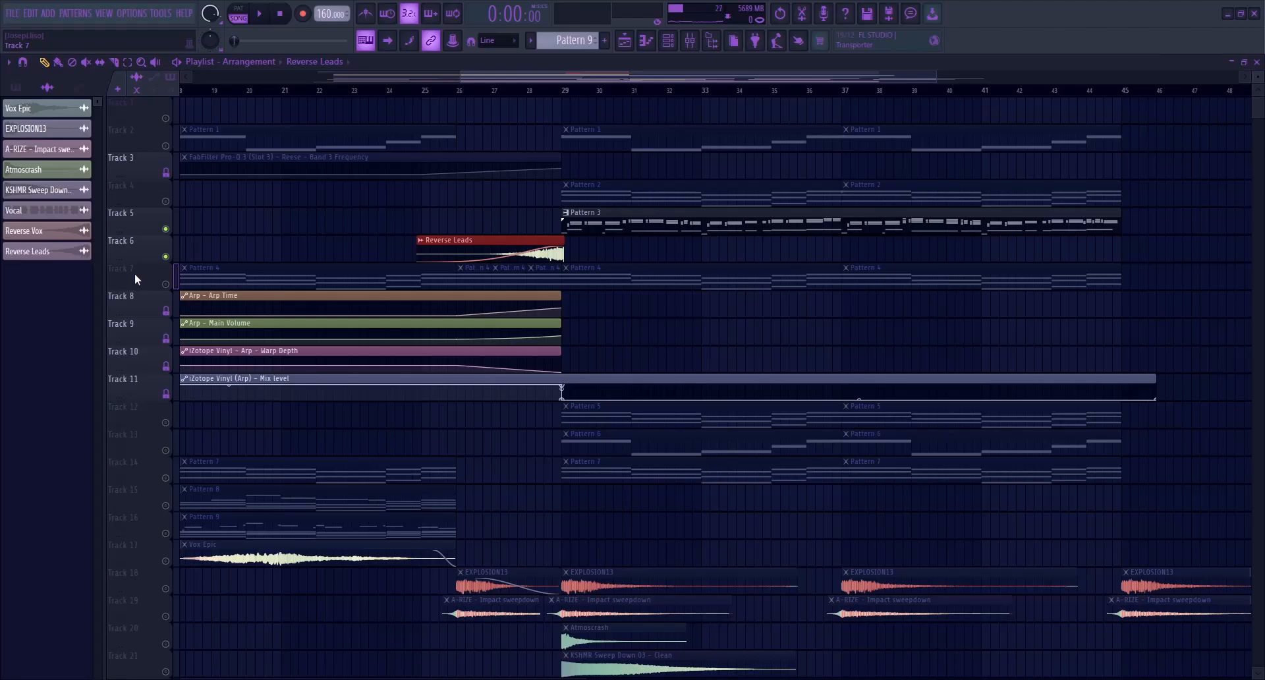
Insert an empty track below Reverse Leads and create its channel panning automation clip there, spanning bars 25 to 29
click(195, 536)
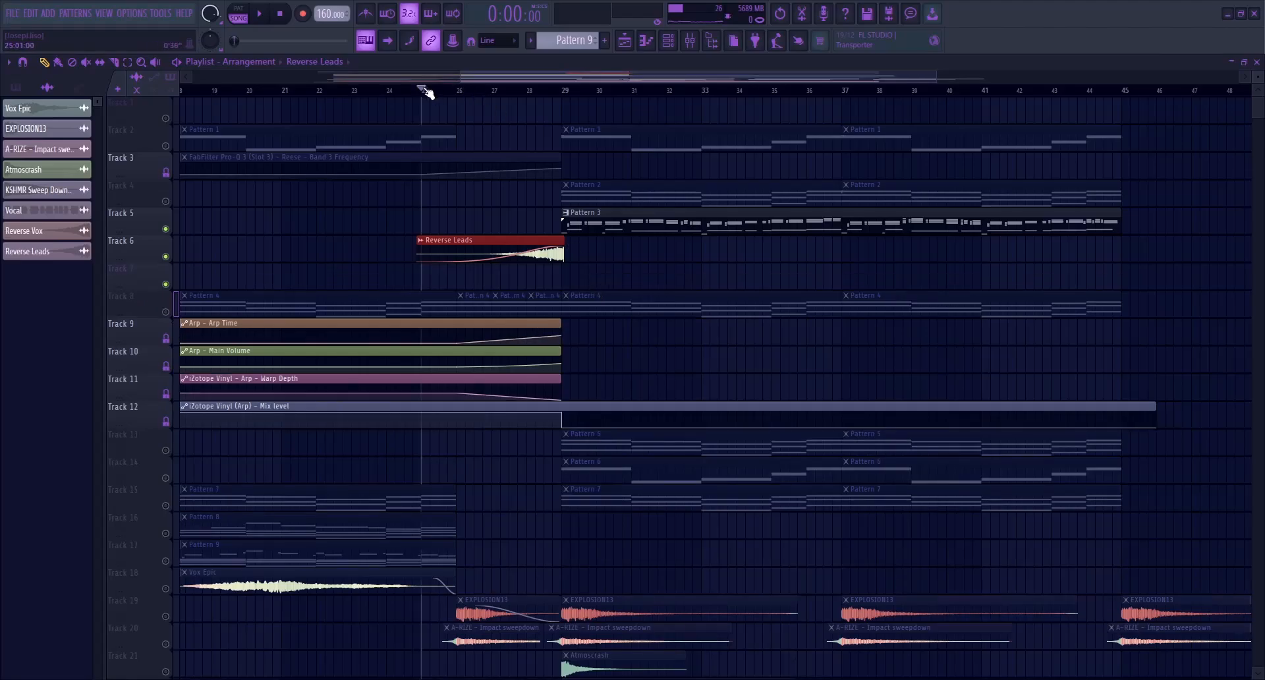
drag(425, 90, 565, 93)
double_click(509, 239)
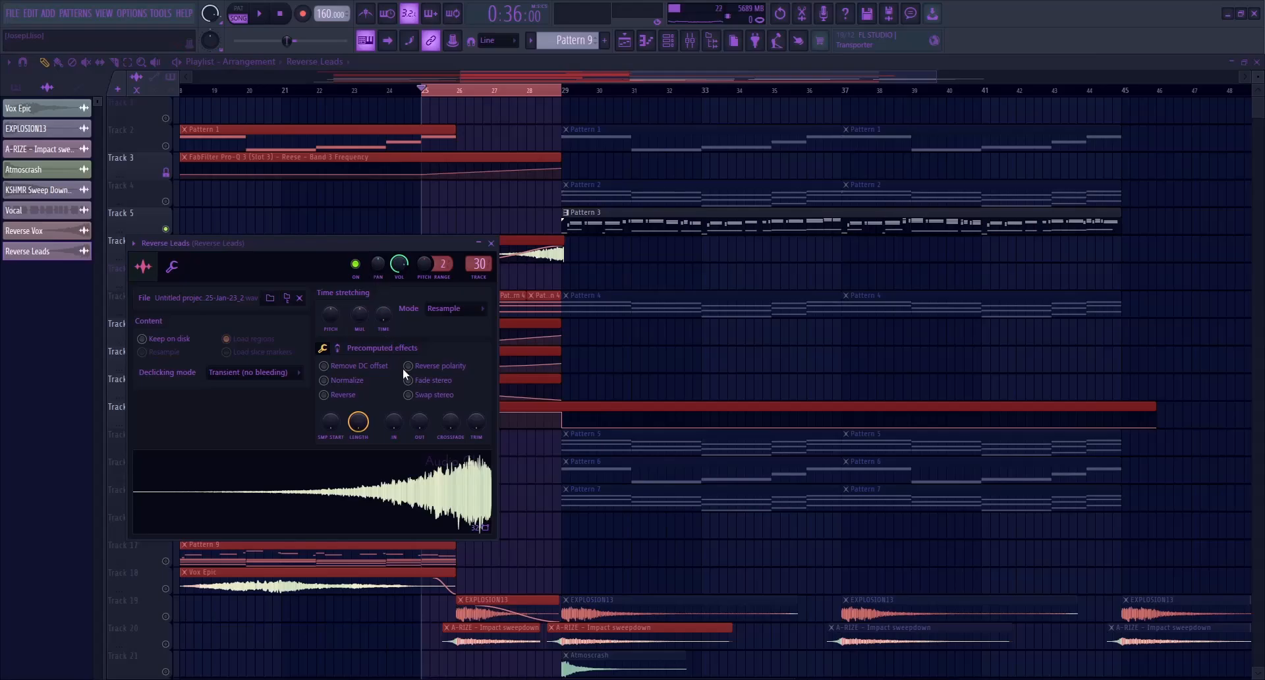
click(516, 102)
drag(511, 102, 499, 276)
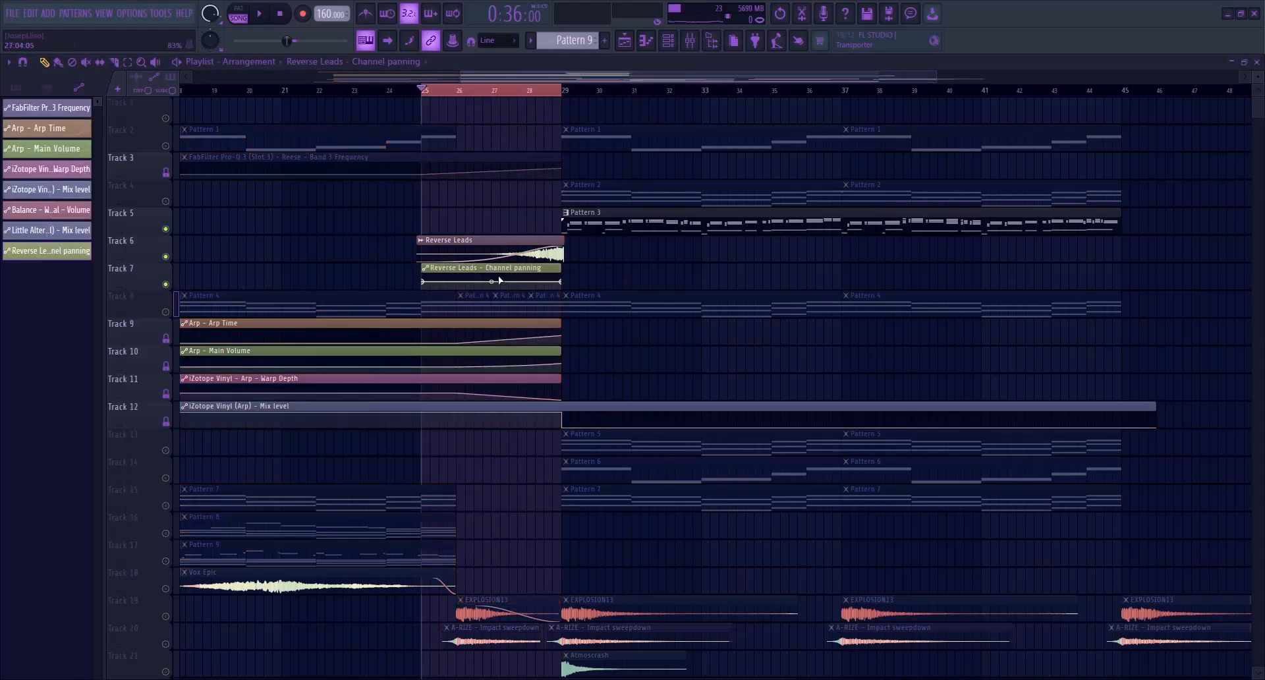
Enable the LFO on the panning automation and automate its LFO speed on a new Track 8, sloping downward from bar 25 to 29
click(192, 583)
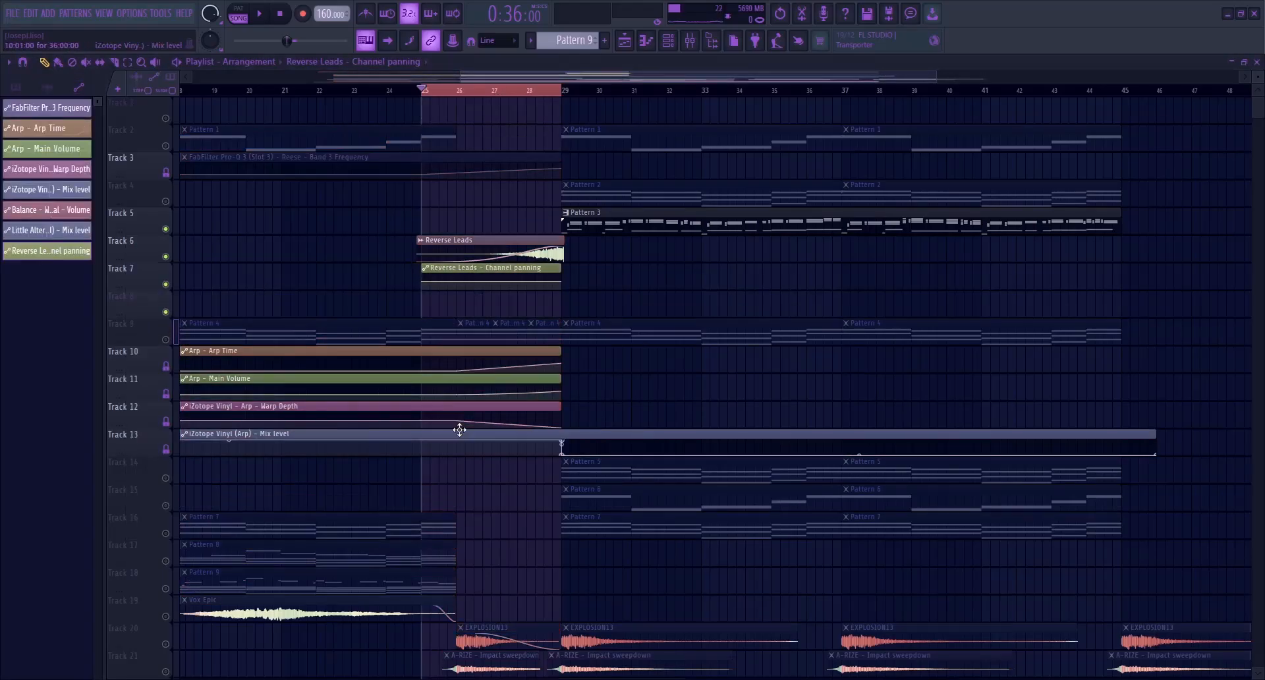
double_click(464, 271)
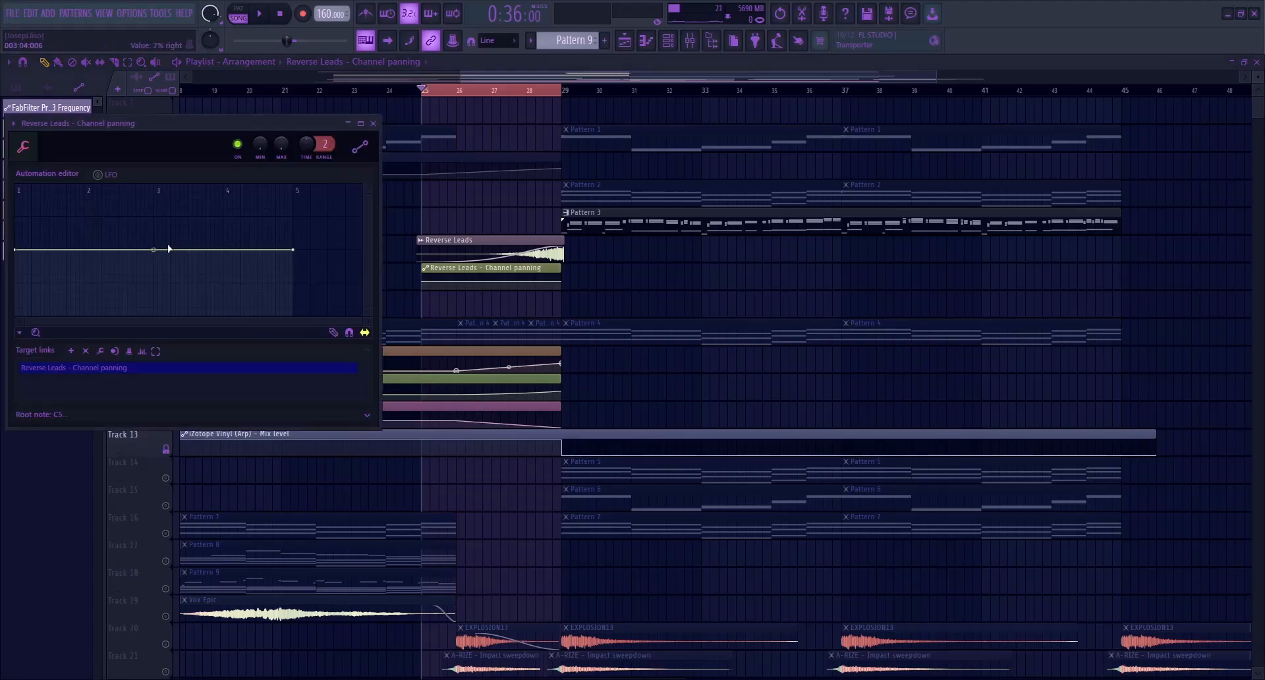
click(98, 174)
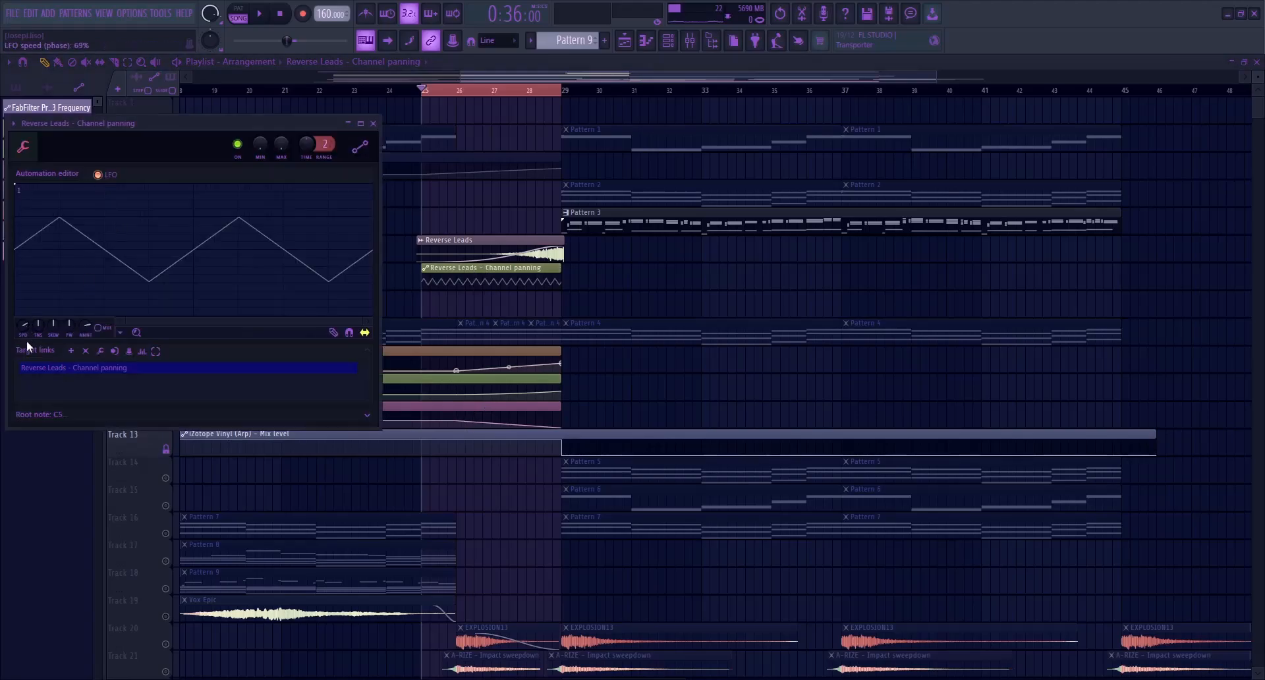
click(72, 419)
drag(495, 100, 489, 307)
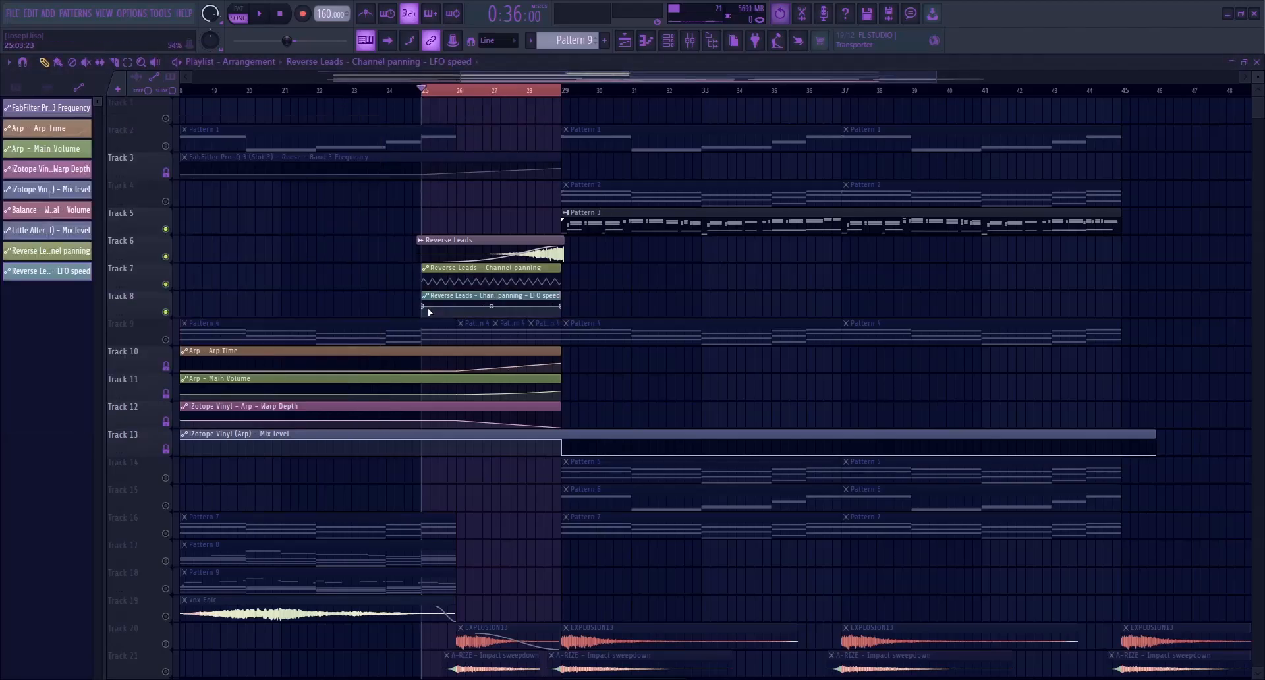
key(space)
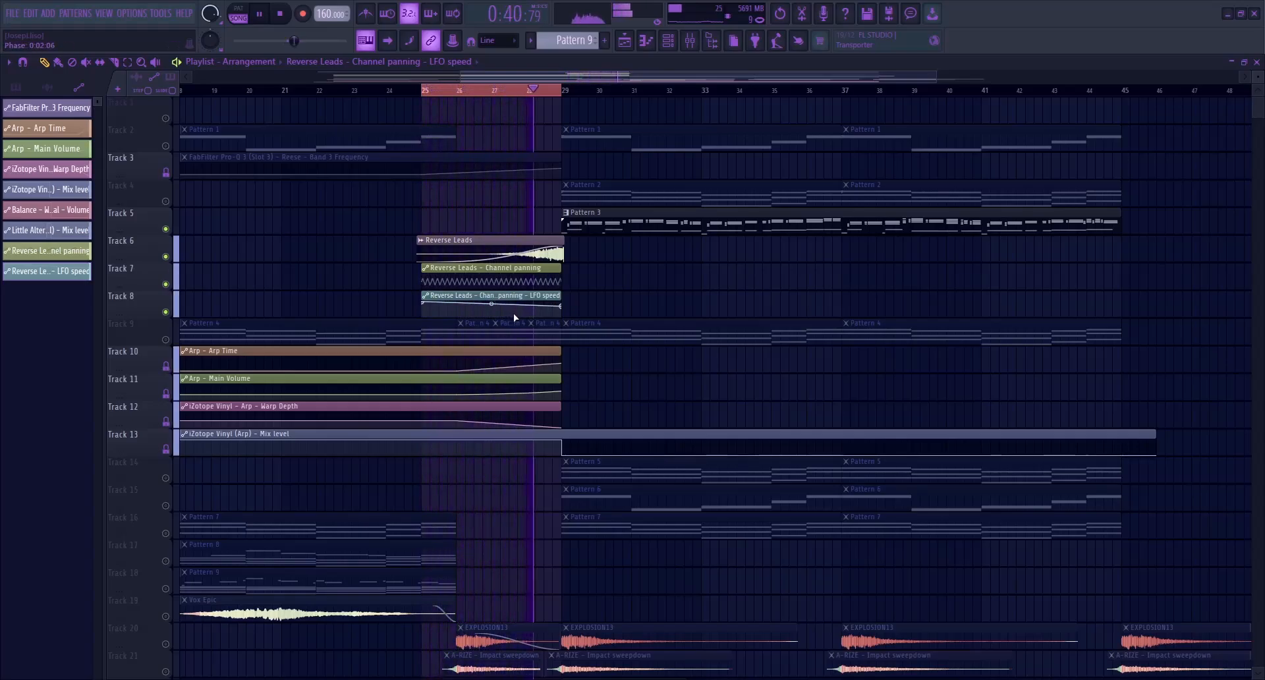
key(space)
Clear the time selection, lock the two Reverse Leads automation tracks and unsolo the playlist tracks
ctrl+click(355, 241)
middle_click(166, 284)
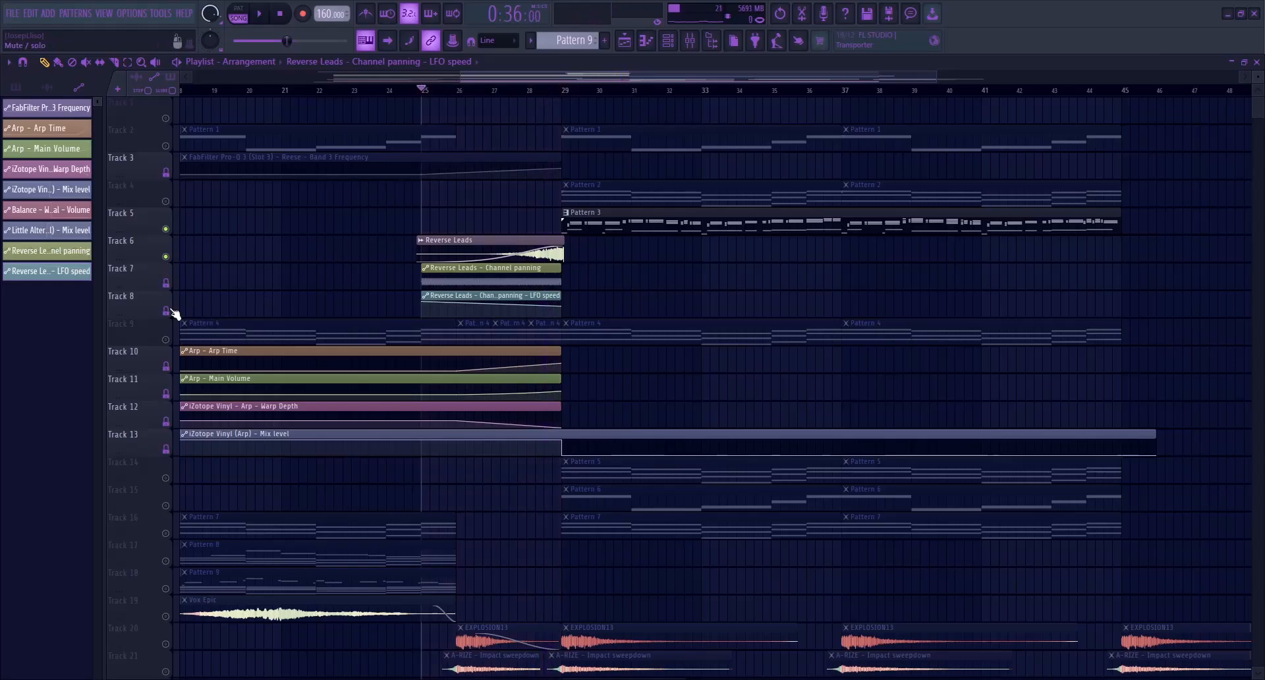
right_click(166, 260)
Play the full arrangement from just before bar 9 to past bar 45, lowering the Reverse Leads mixer volume to about 55%
scroll(266, 217, down, 5)
click(299, 89)
scroll(323, 302, down, 4)
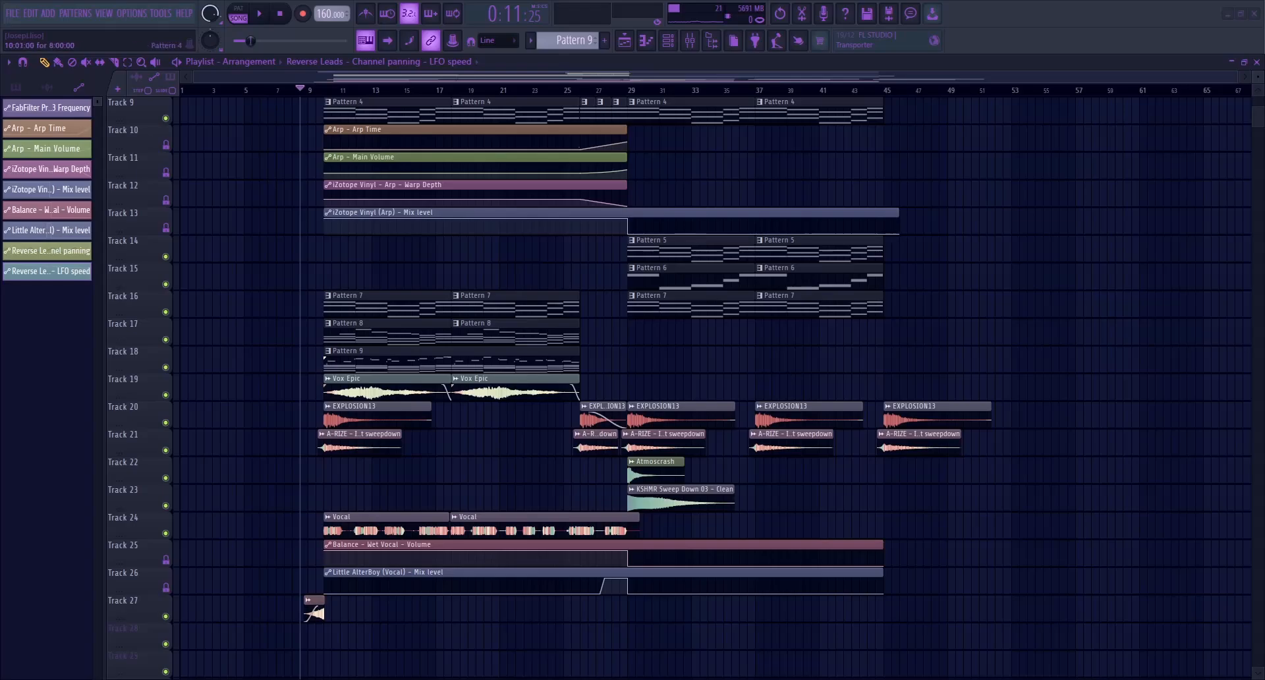
key(space)
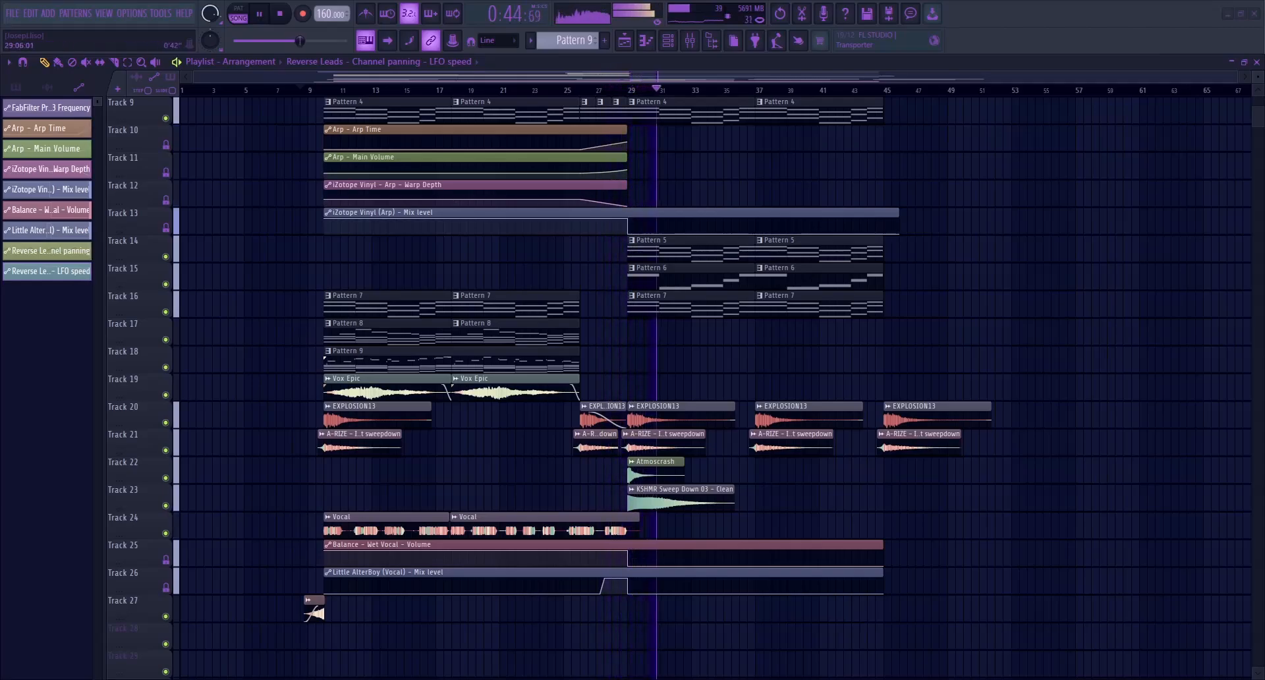
click(691, 41)
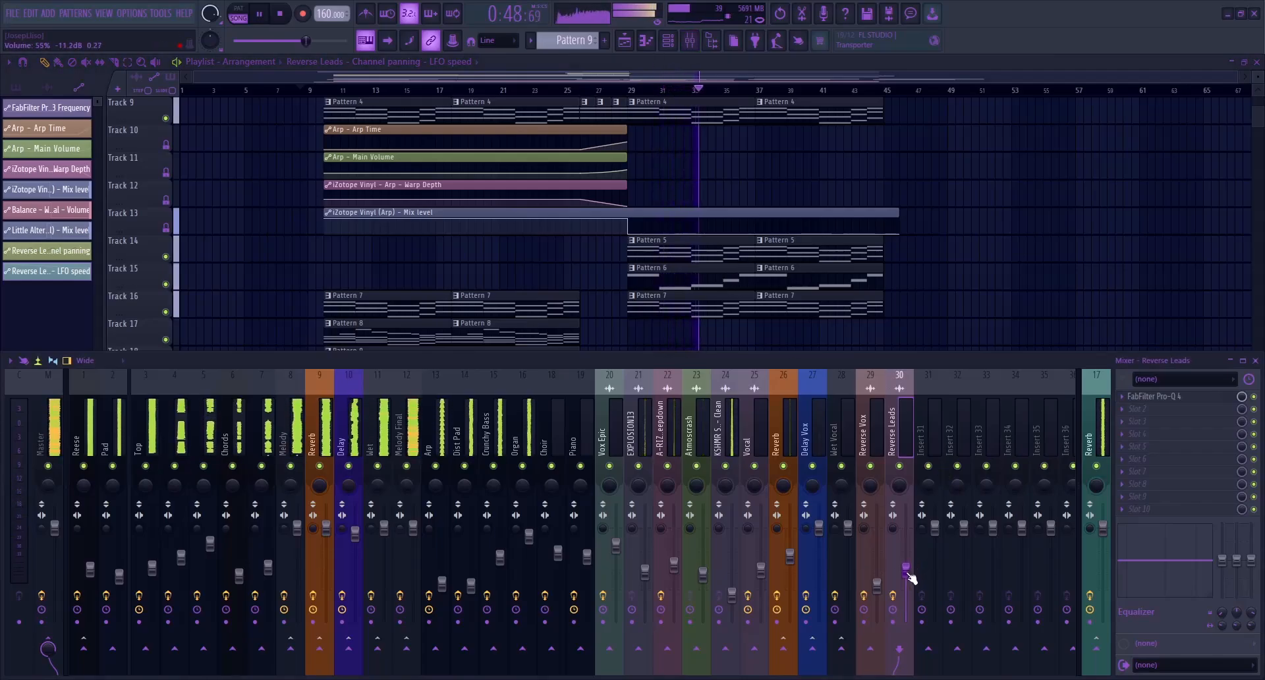
click(50, 429)
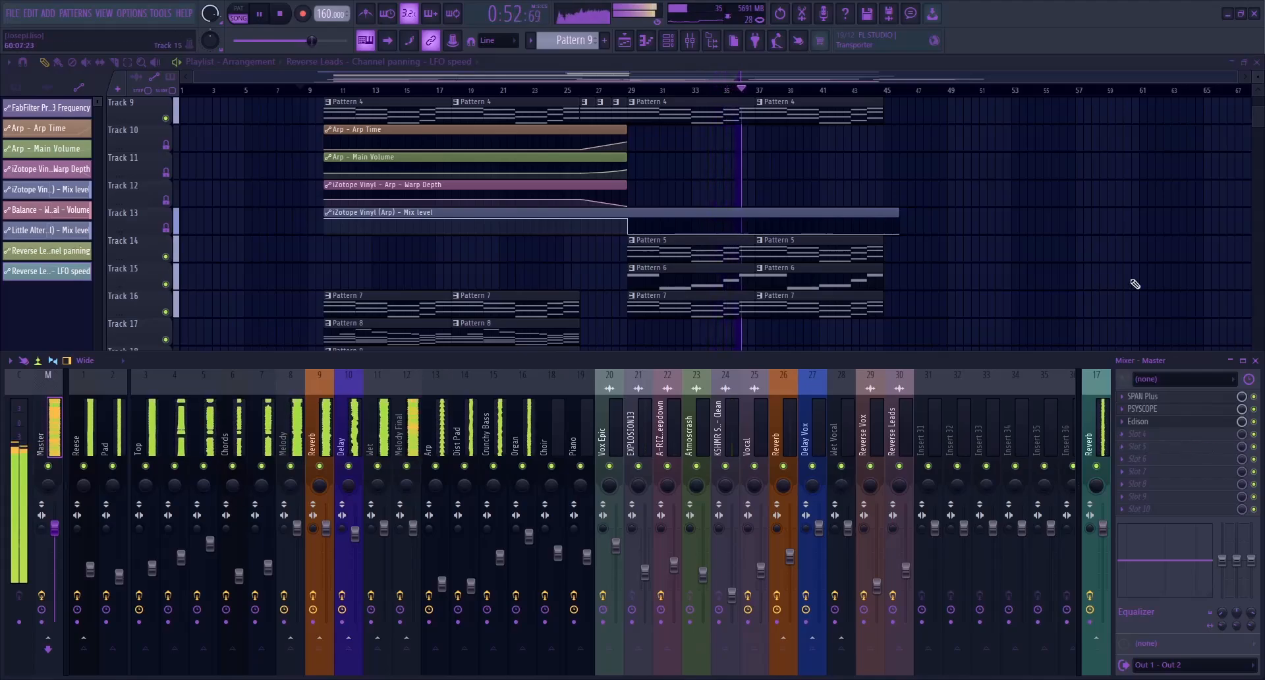
click(1256, 361)
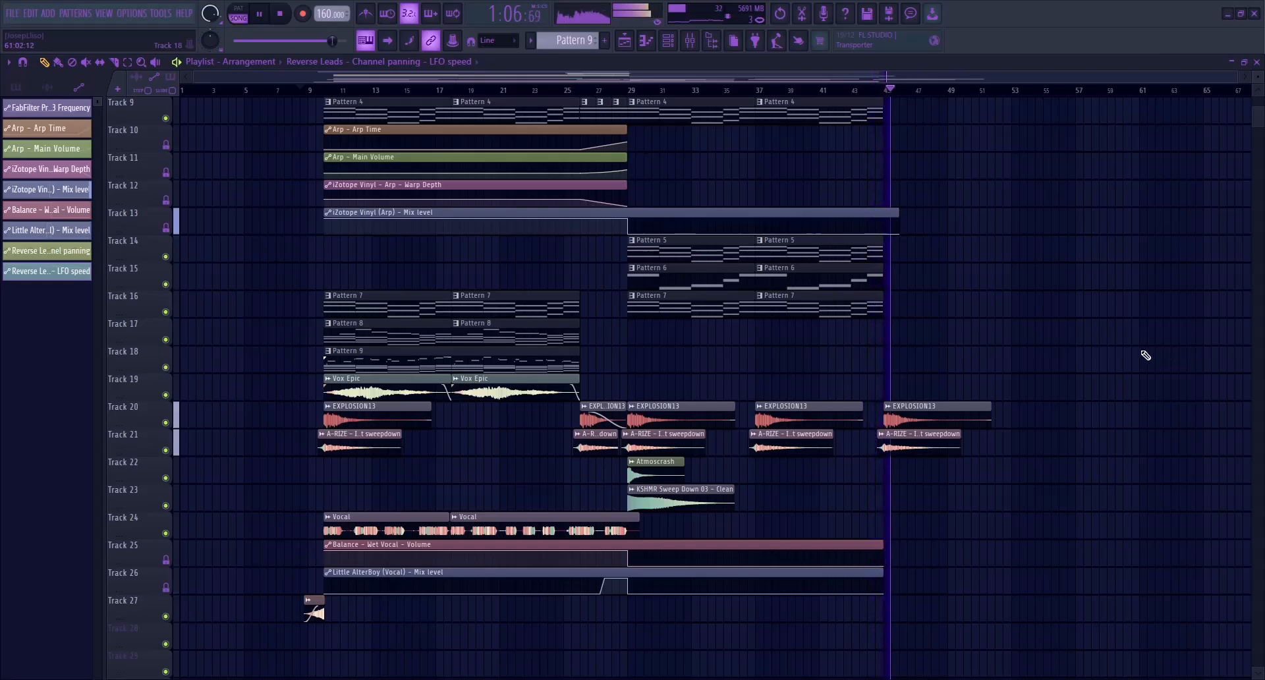
drag(864, 76, 876, 73)
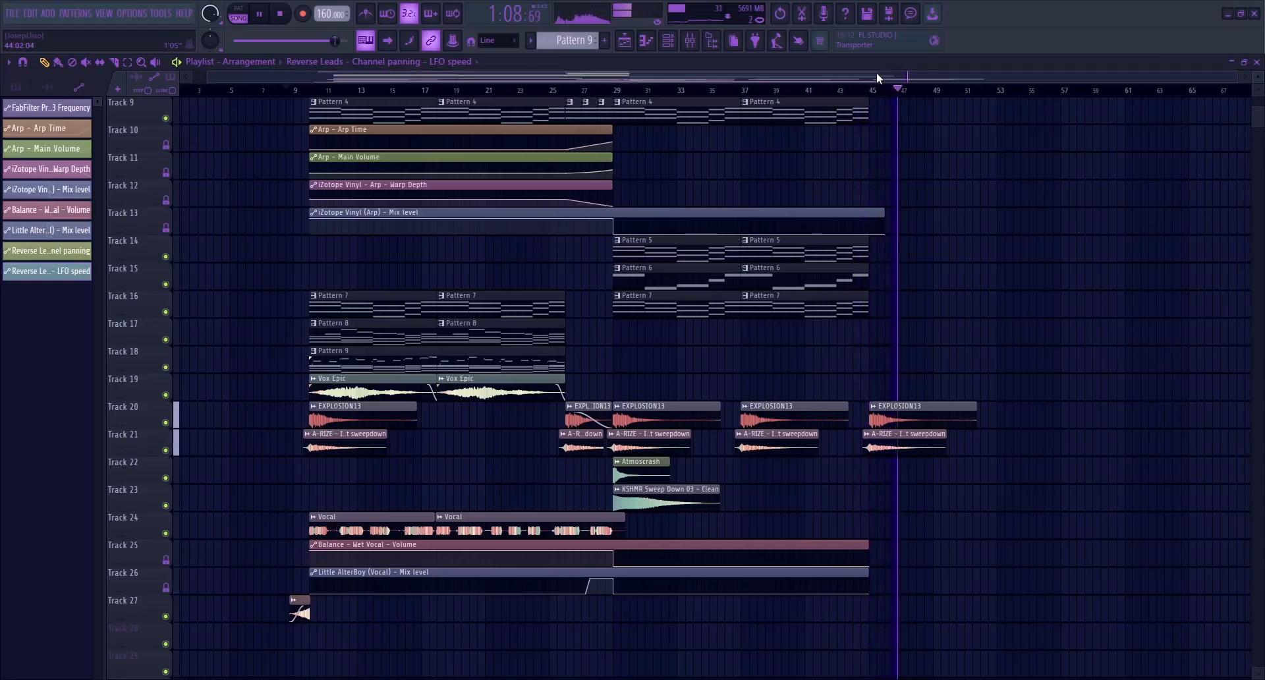
key(space)
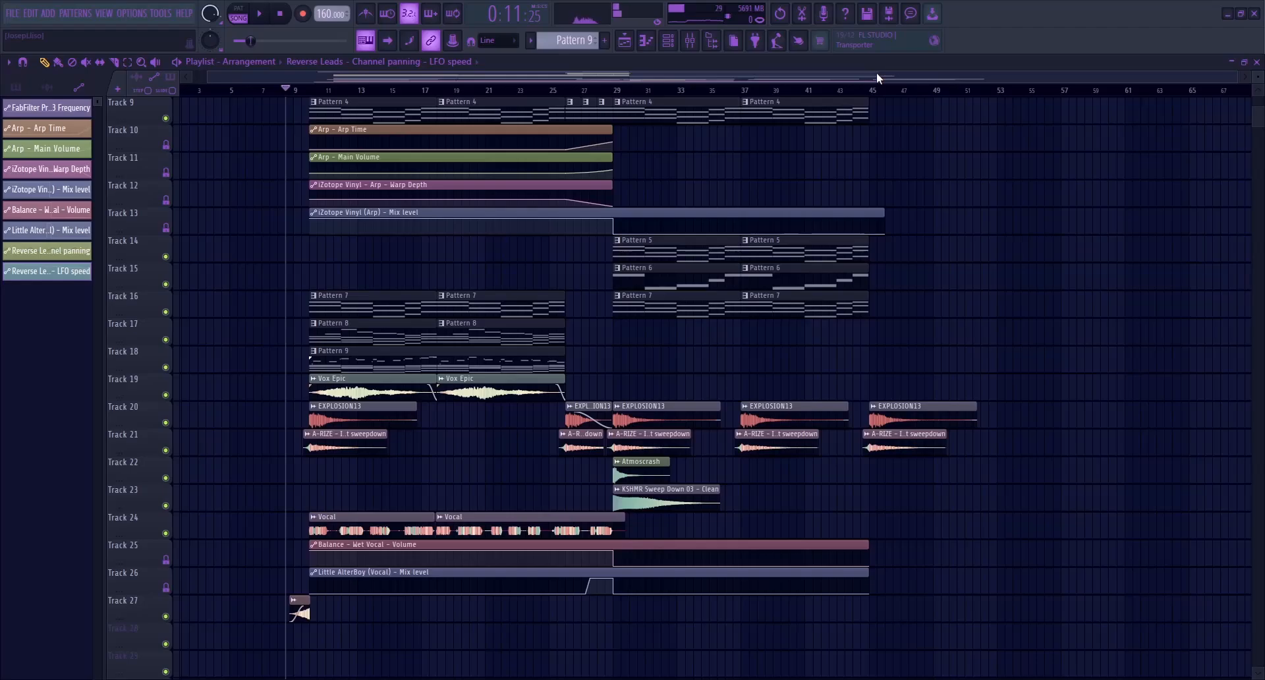
Solo the Ambiance track and audition it from bar 10
drag(315, 499, 609, 484)
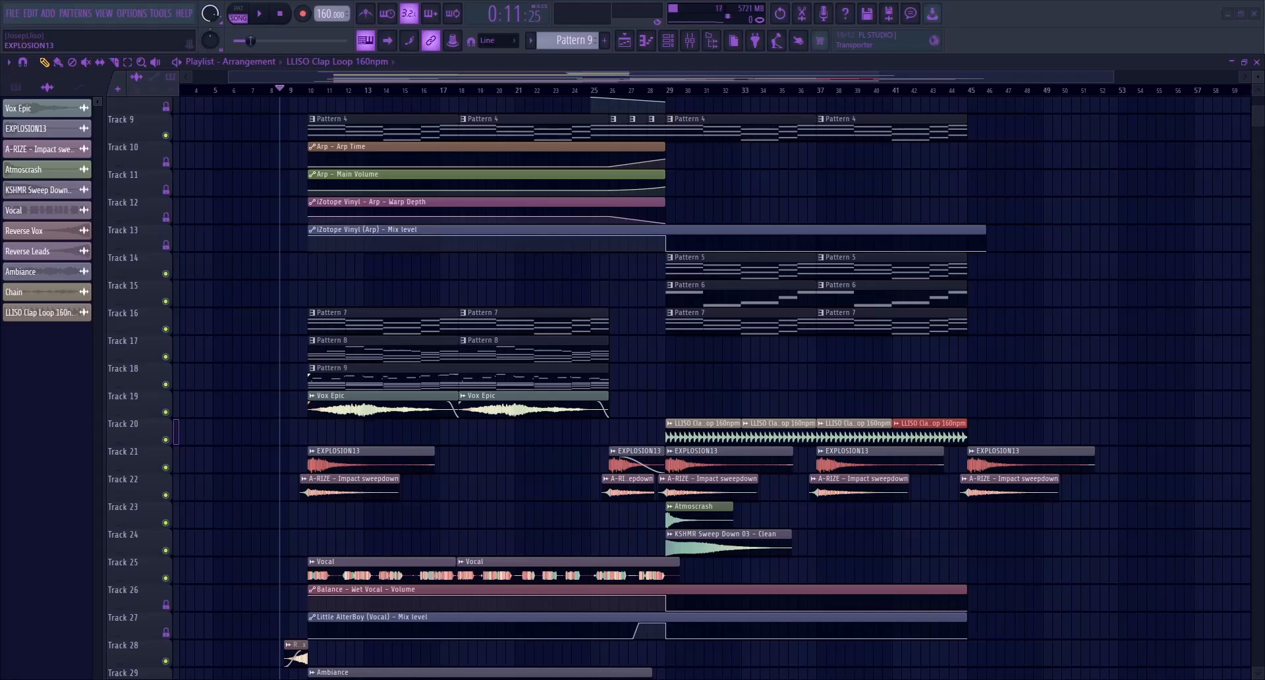
scroll(633, 461, down, 4)
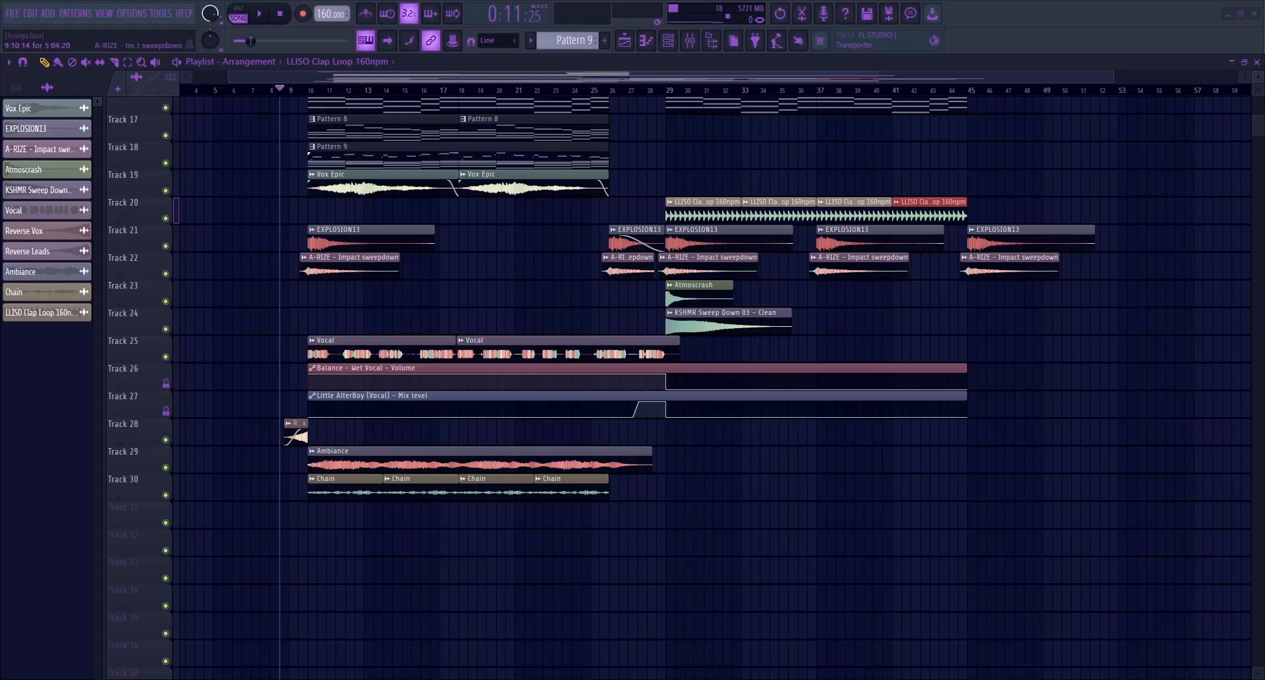
right_click(166, 467)
scroll(296, 462, up, 4)
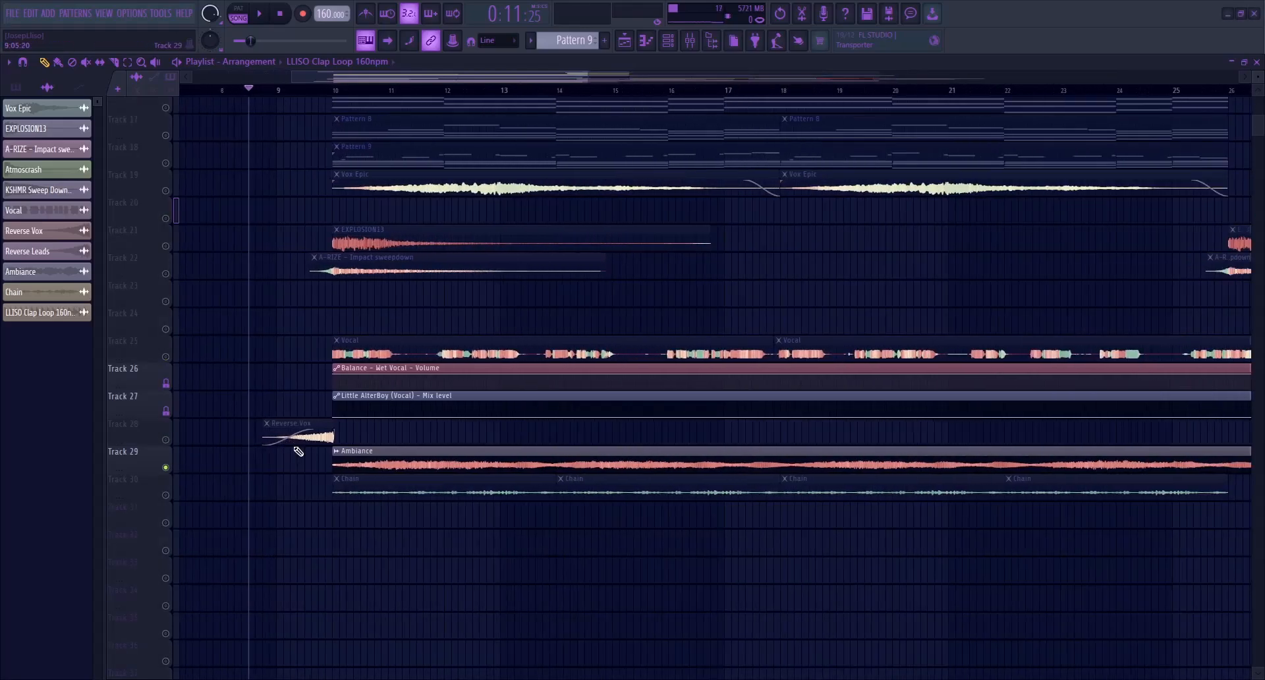
click(335, 92)
key(space)
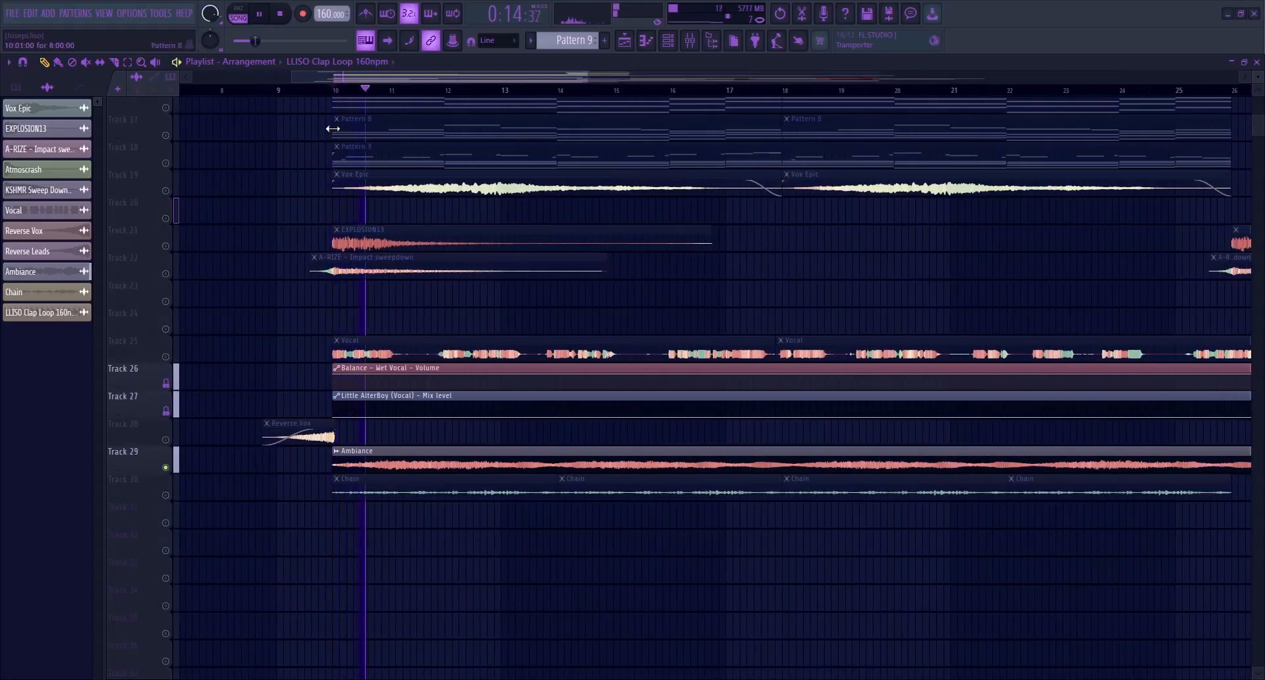
drag(592, 79, 730, 77)
key(space)
Examine the Ambiance insert's FabFilter Pro-Q 4 low cut in the mixer while the clip plays
click(690, 41)
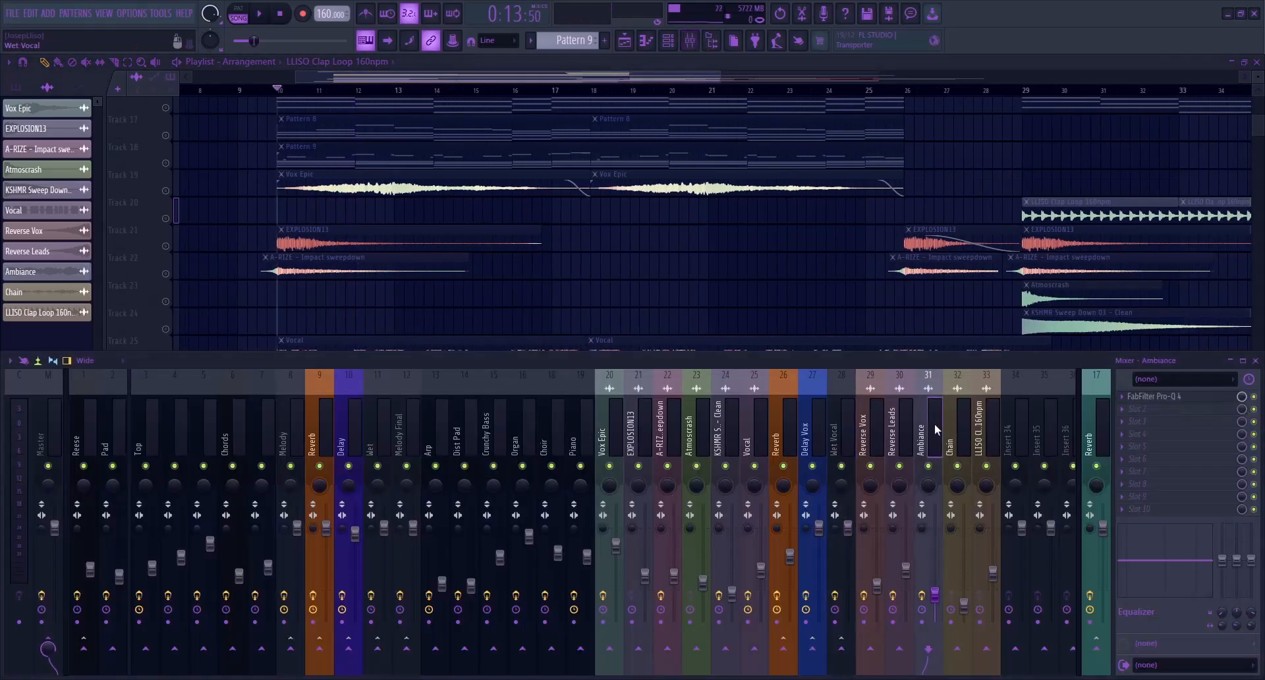
click(1156, 397)
key(space)
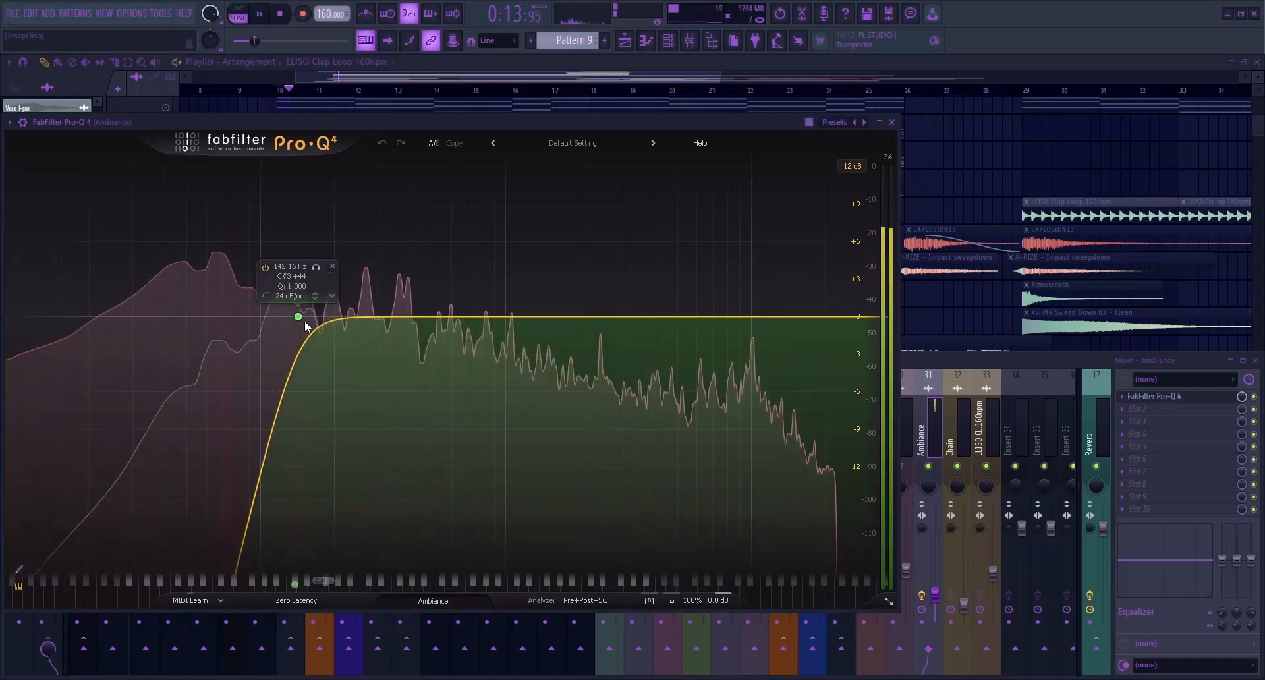
key(Escape)
key(space)
key(Escape)
Check the source sample and channel settings of the Ambiance audio clip
scroll(316, 359, down, 5)
double_click(339, 319)
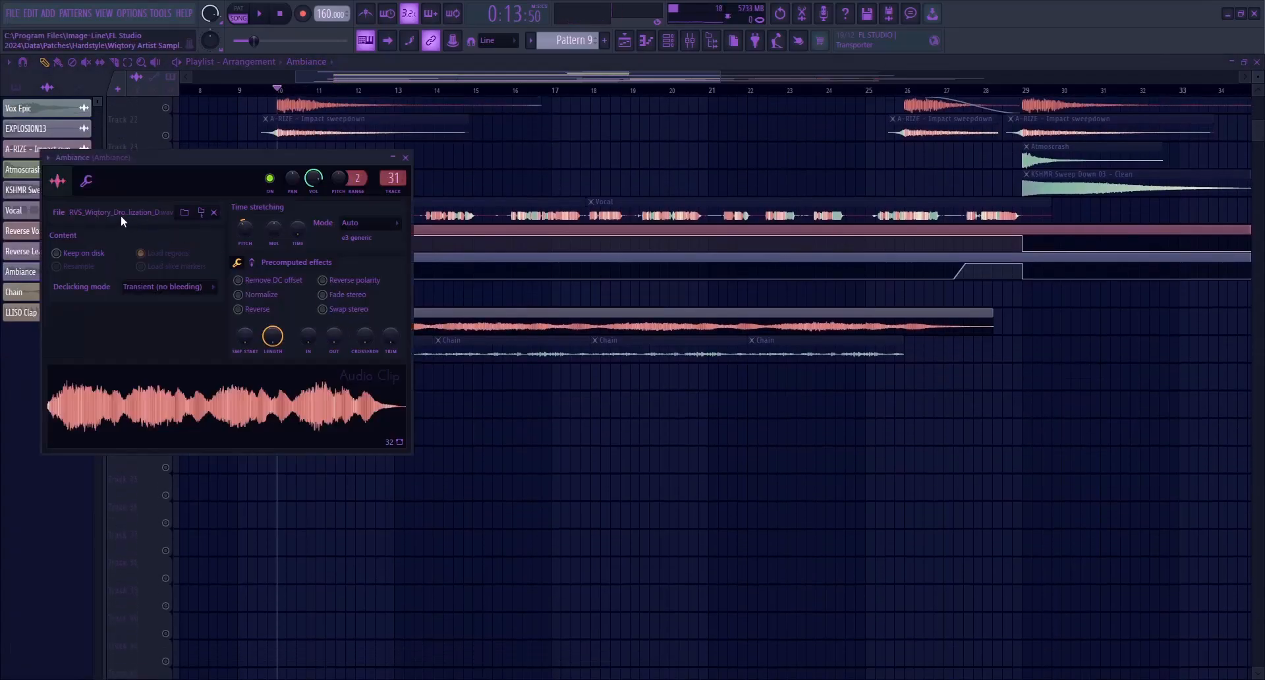
key(Escape)
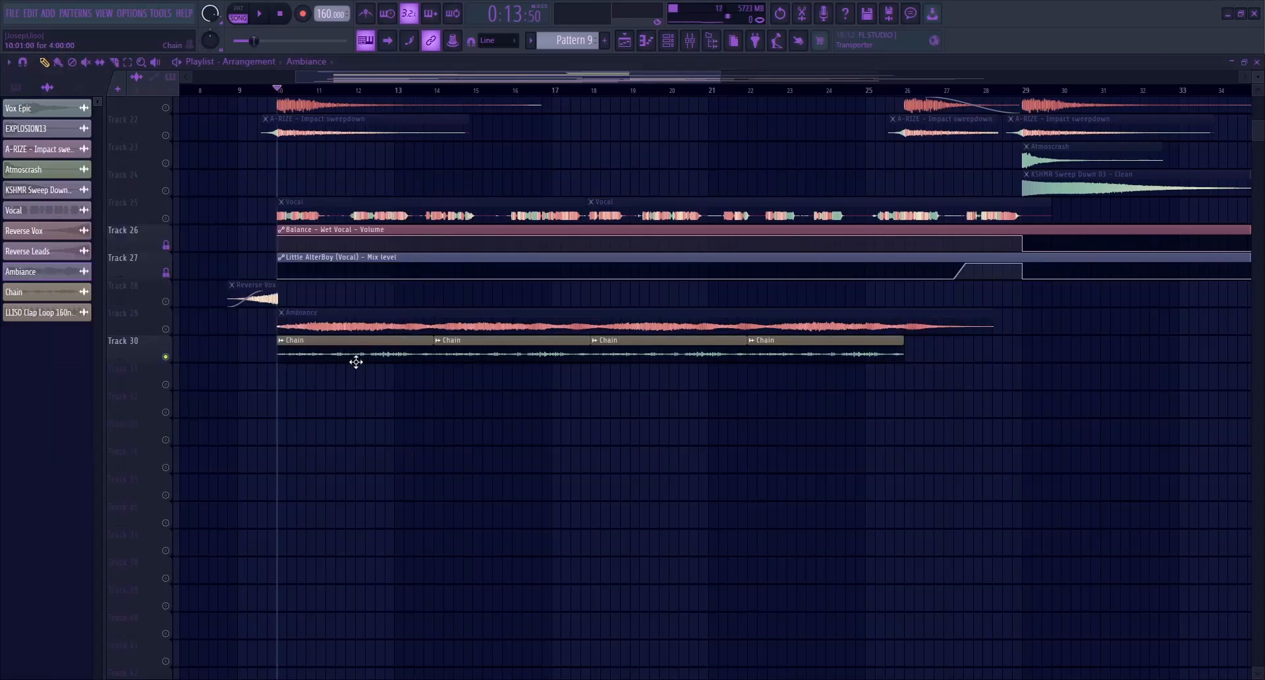
Audition the soloed Chain clips on Track 30 and check their mixer insert
key(space)
click(690, 40)
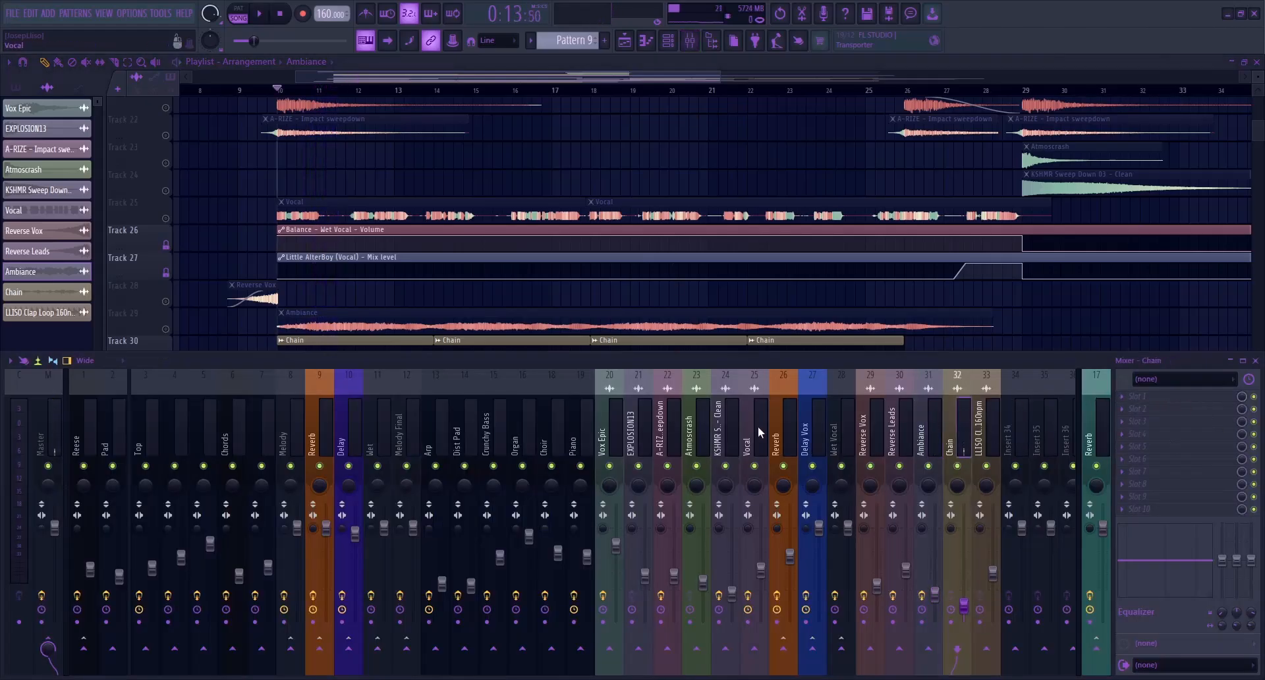
key(F9)
Solo the LLISO Clap Loop on Track 20, audition it from bar 29 and check its mixer insert
scroll(354, 400, up, 5)
scroll(342, 411, down, 4)
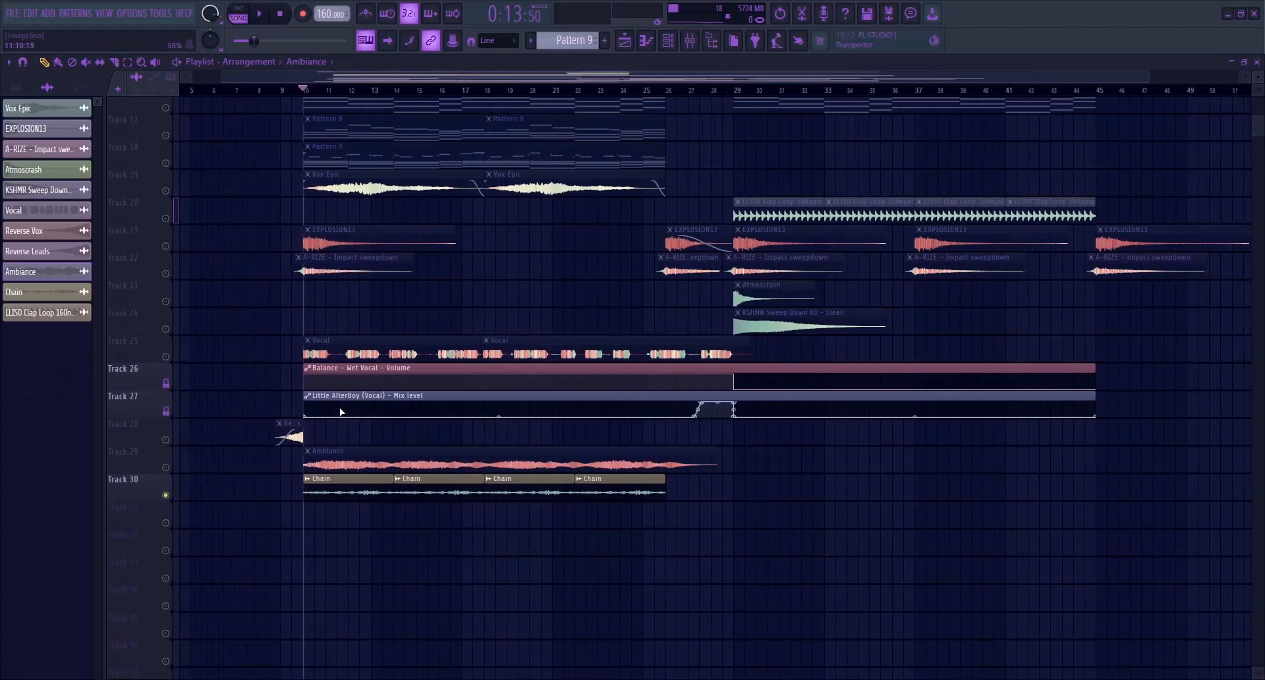
scroll(422, 423, up, 3)
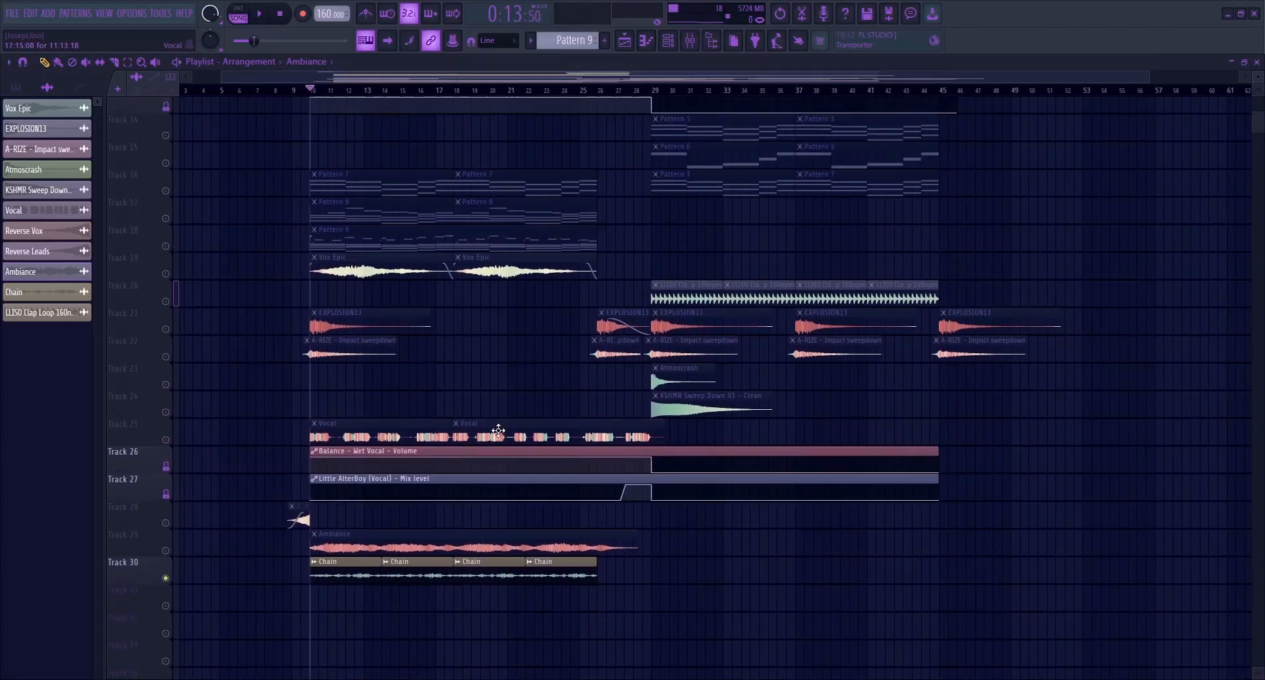
right_click(168, 303)
scroll(619, 313, up, 2)
click(670, 89)
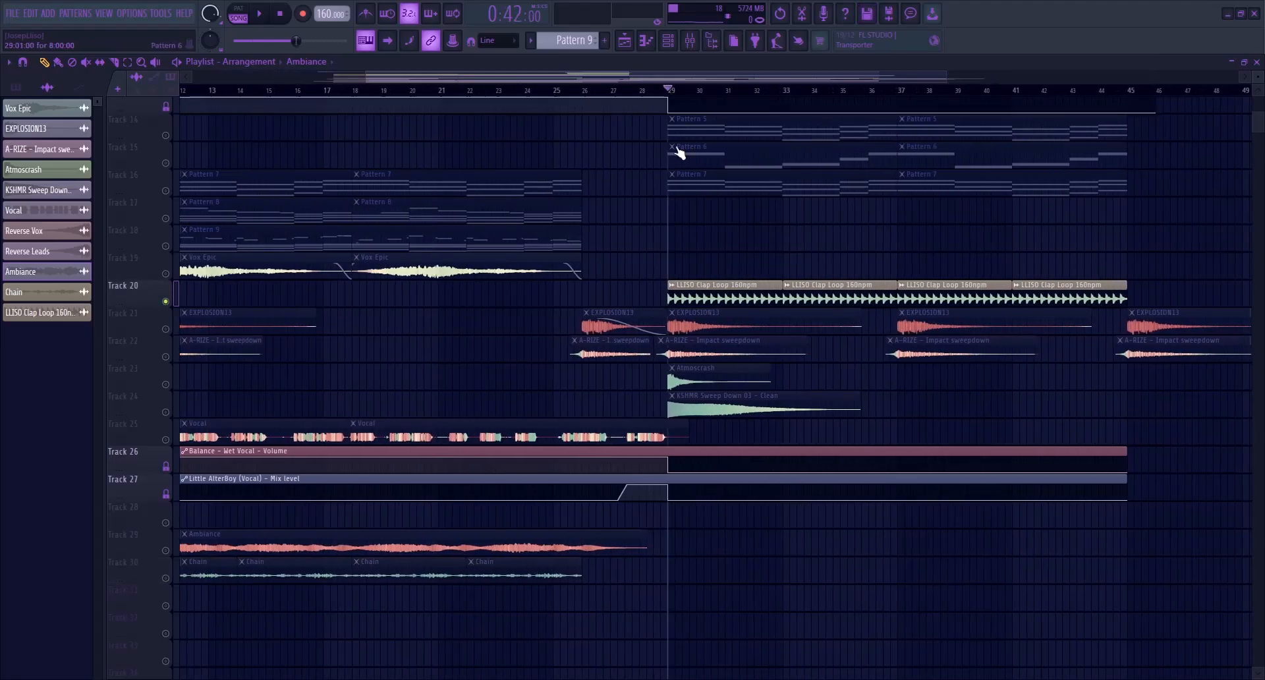
click(670, 39)
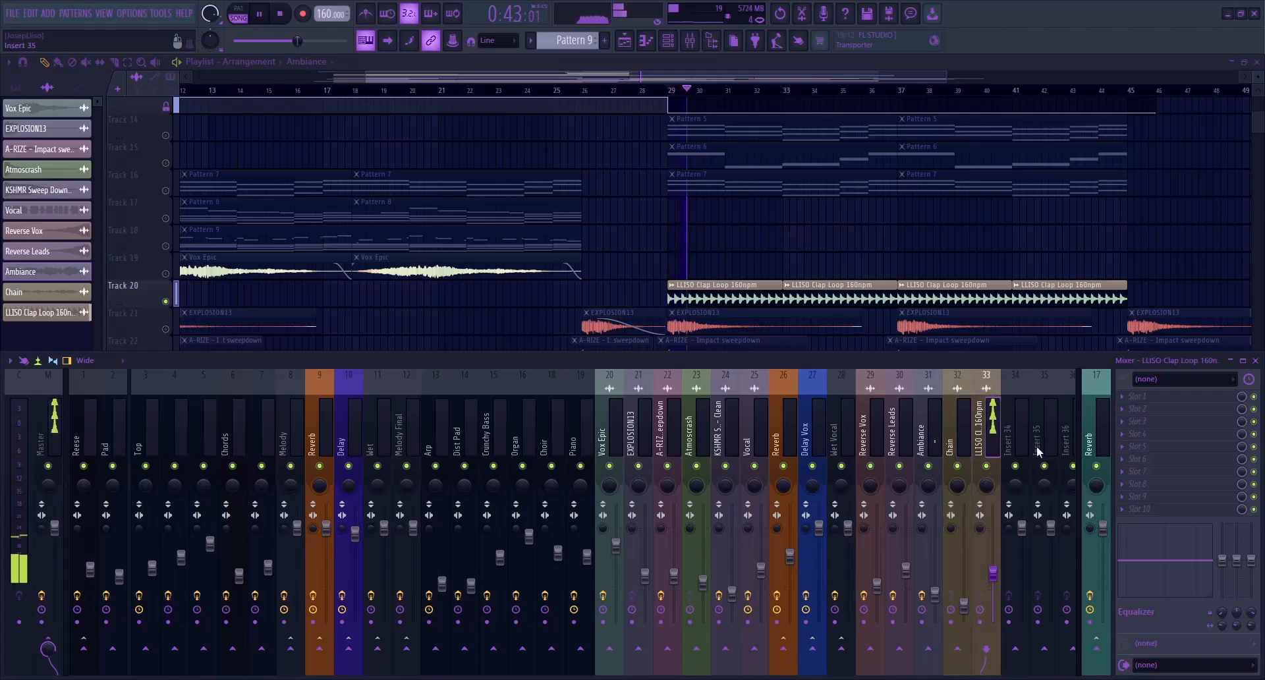
key(F9)
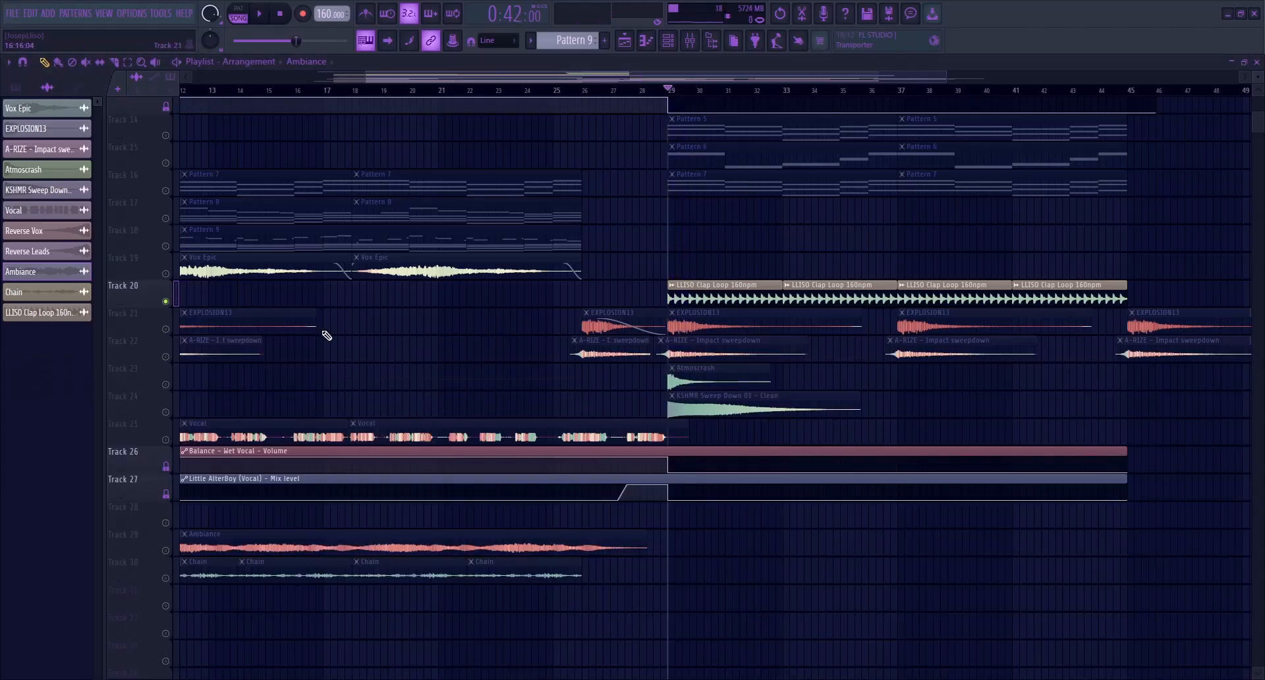
Unsolo all playlist tracks and select the Reese insert in the mixer to show its effect chain
scroll(324, 339, down, 2)
right_click(166, 385)
right_click(167, 385)
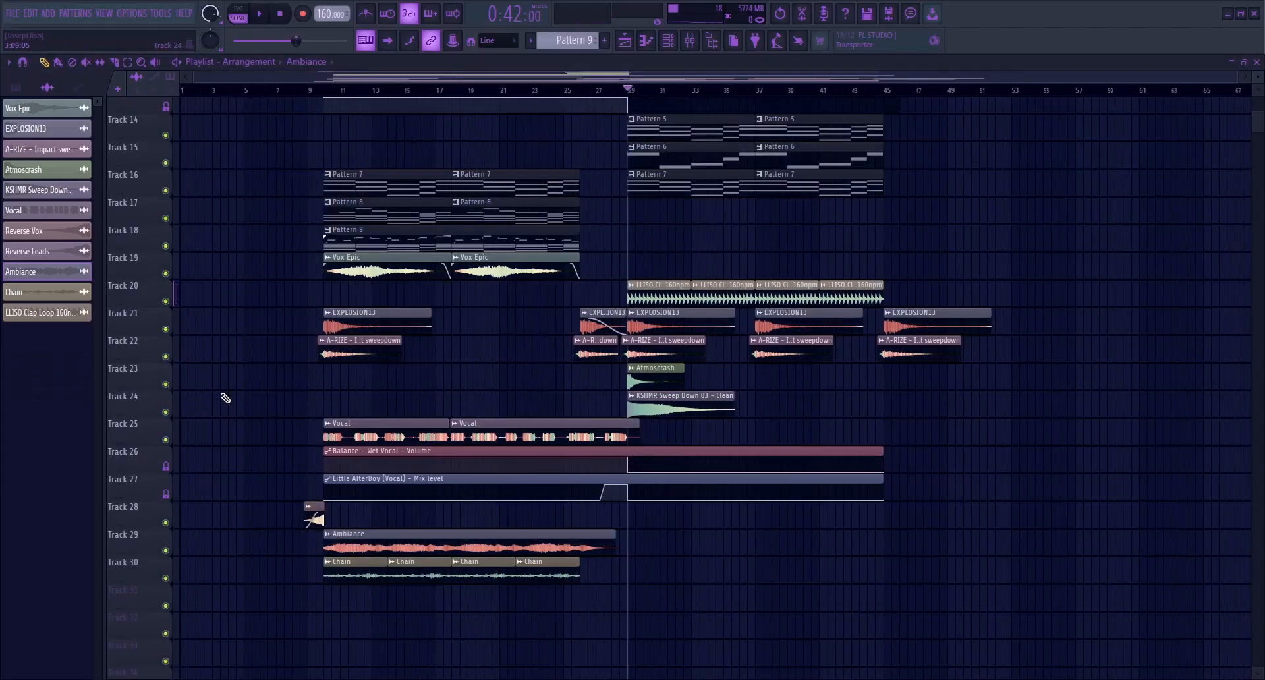
click(690, 41)
click(91, 432)
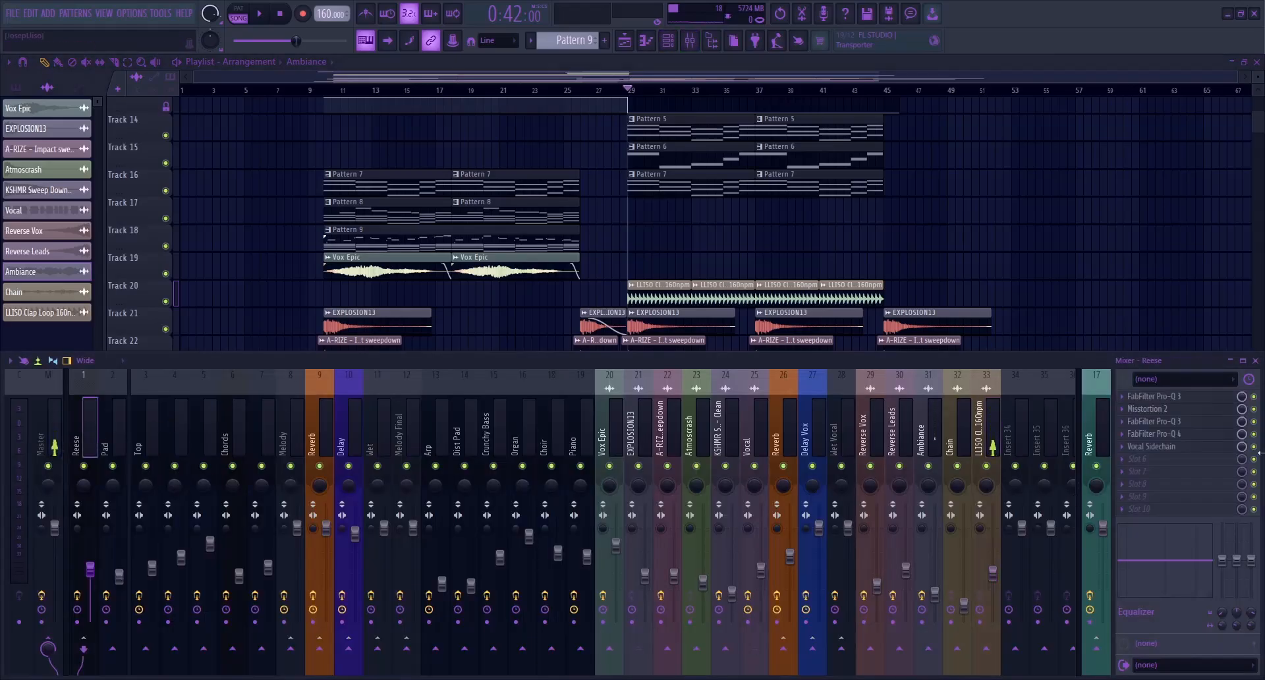
Inspect the Vocal Sidechain Pro-Q 4 bands on the Reese insert, then close the plugin and hide the mixer
click(1194, 449)
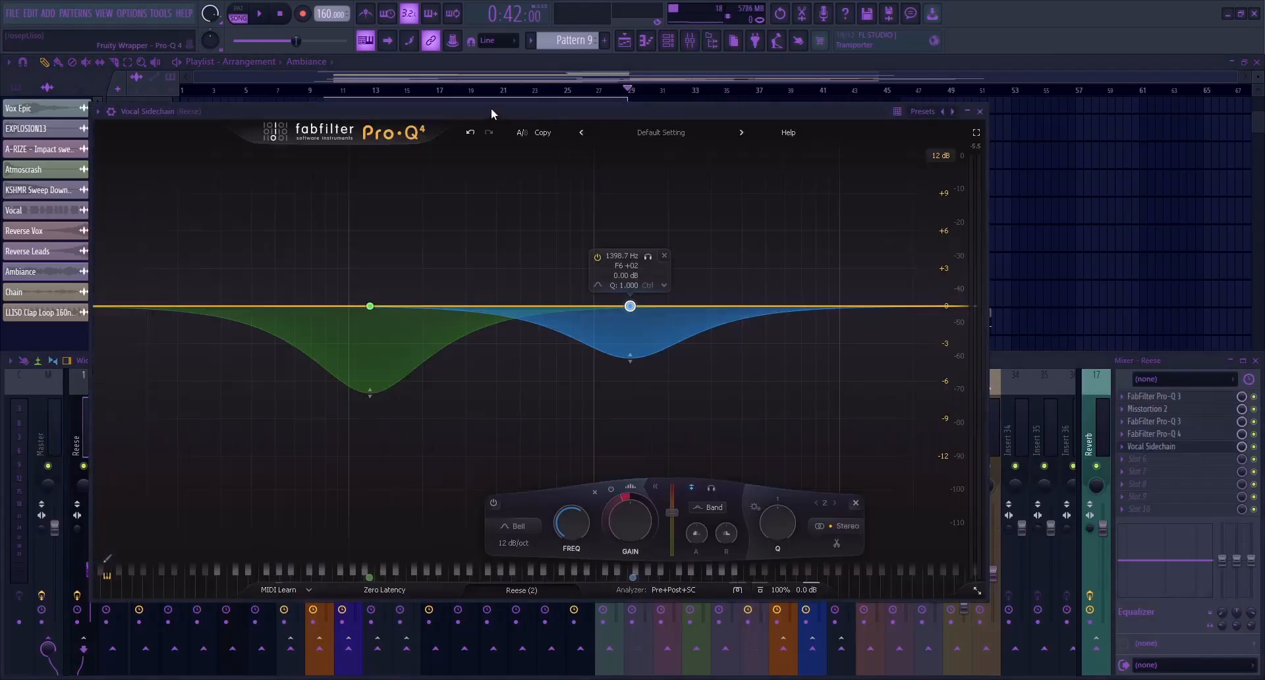
drag(491, 109, 568, 118)
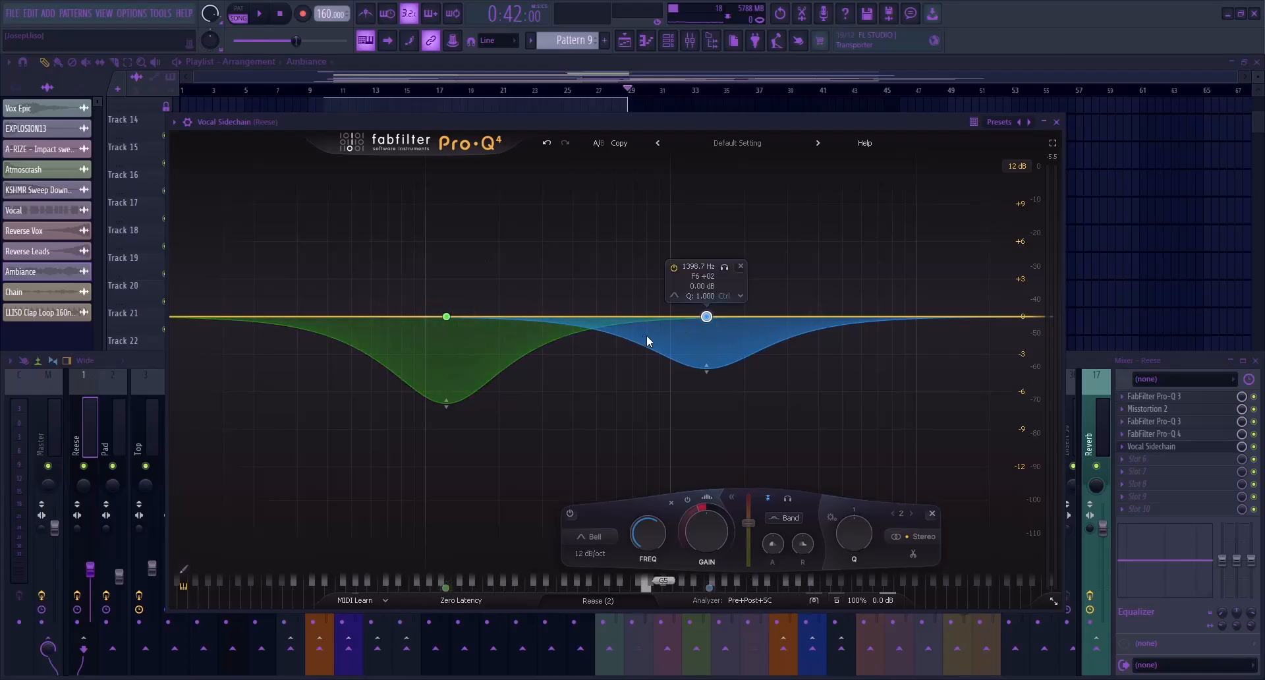
key(Escape)
key(F9)
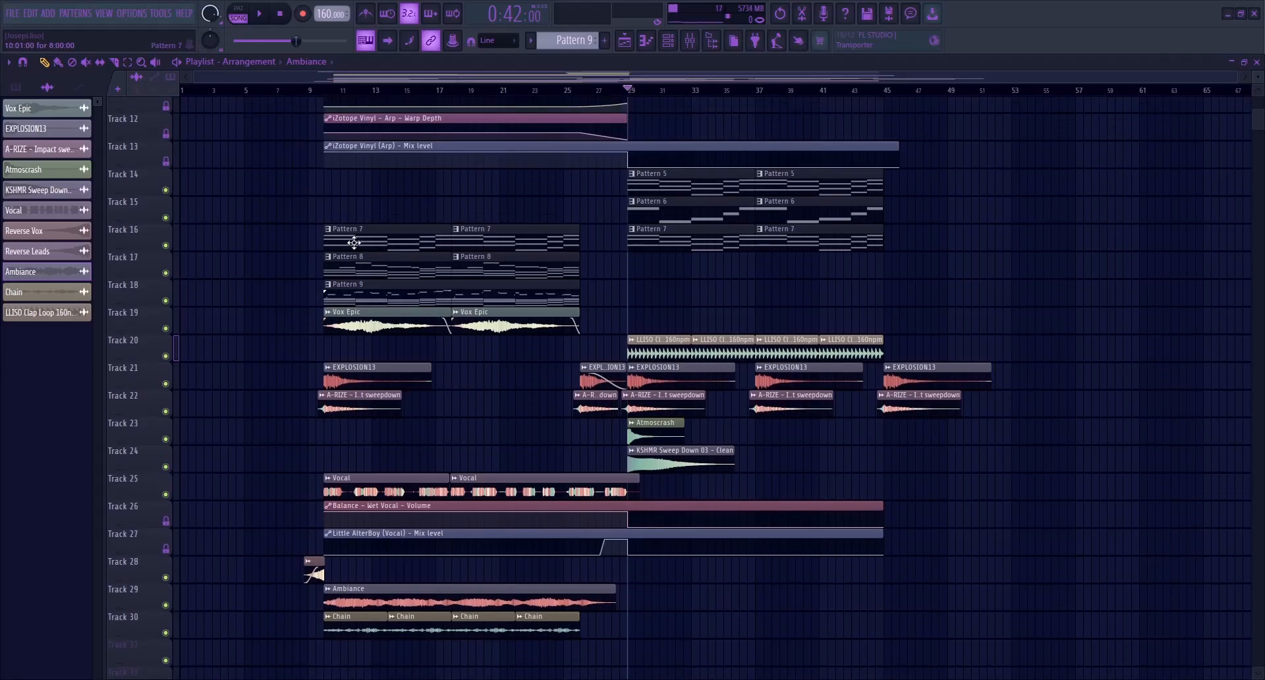
Play the full arrangement from just before the intro, around bar 8, and review all playlist tracks
scroll(323, 238, up, 10)
click(308, 90)
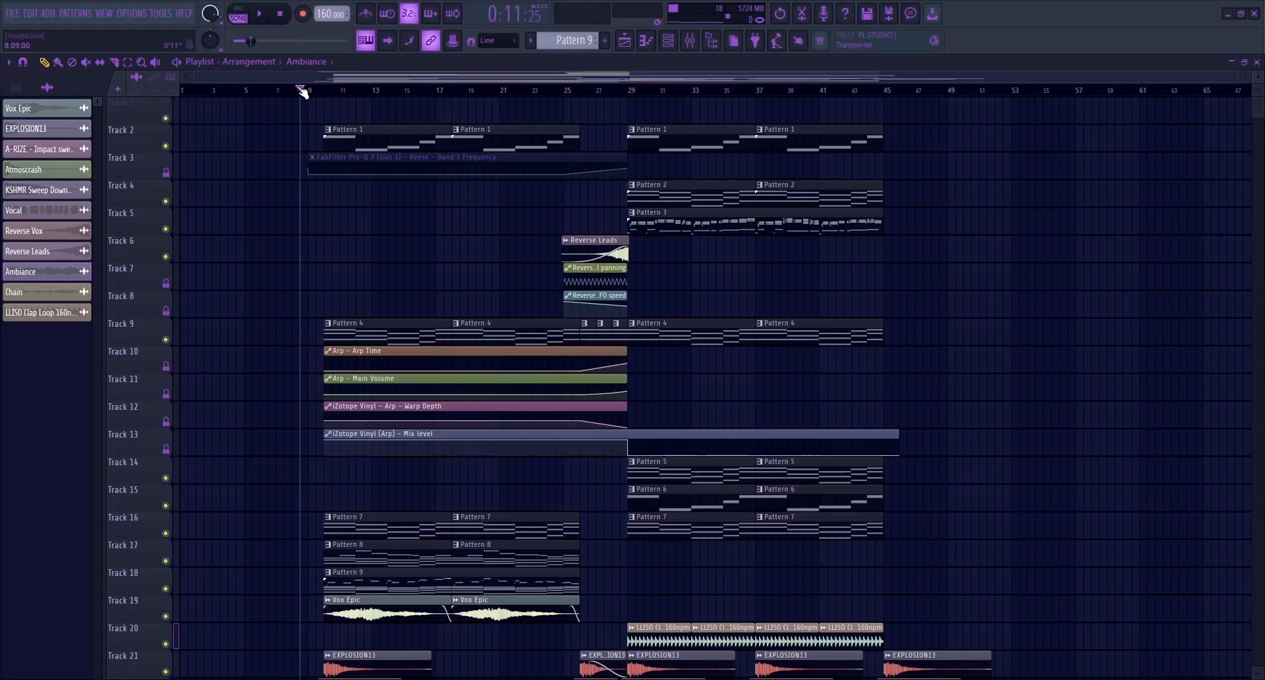
scroll(300, 275, down, 8)
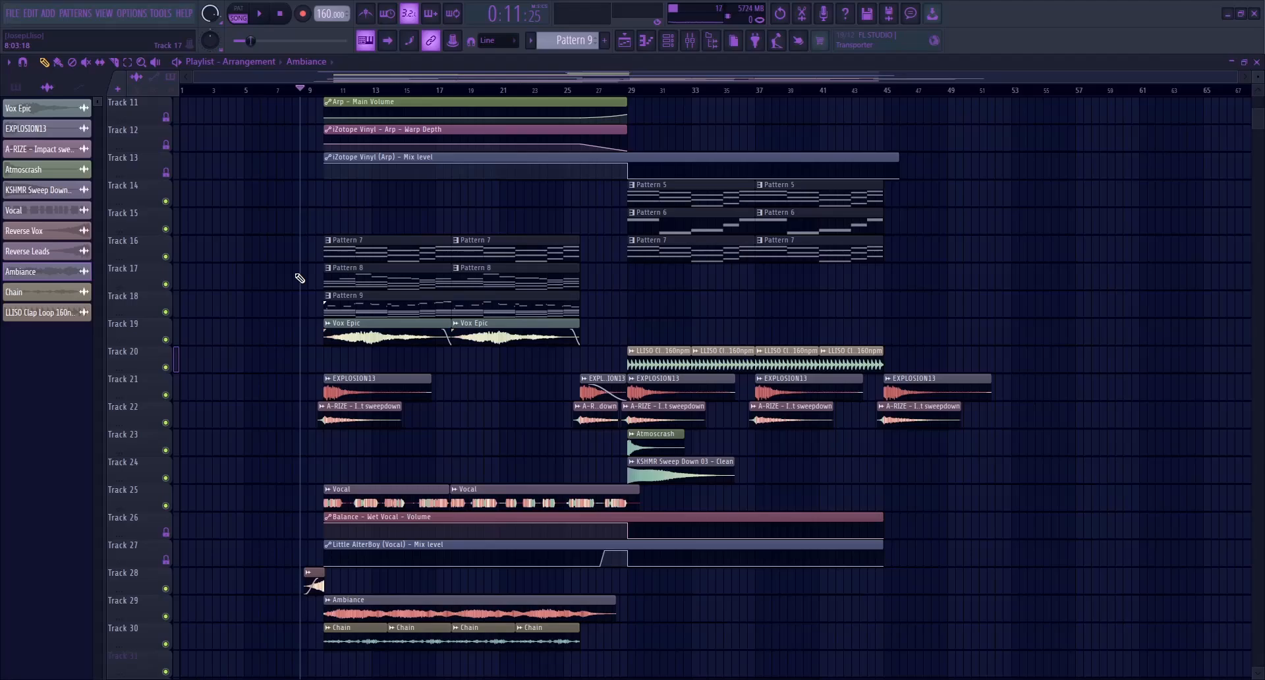
key(space)
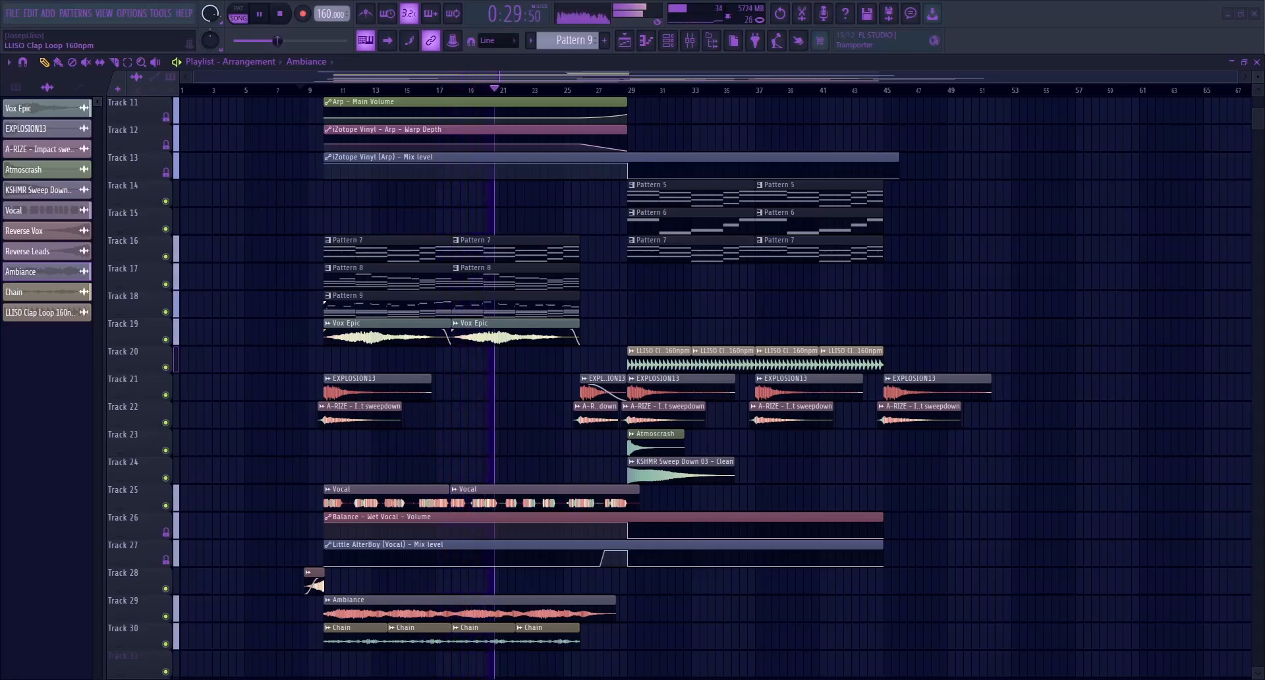
scroll(712, 389, up, 10)
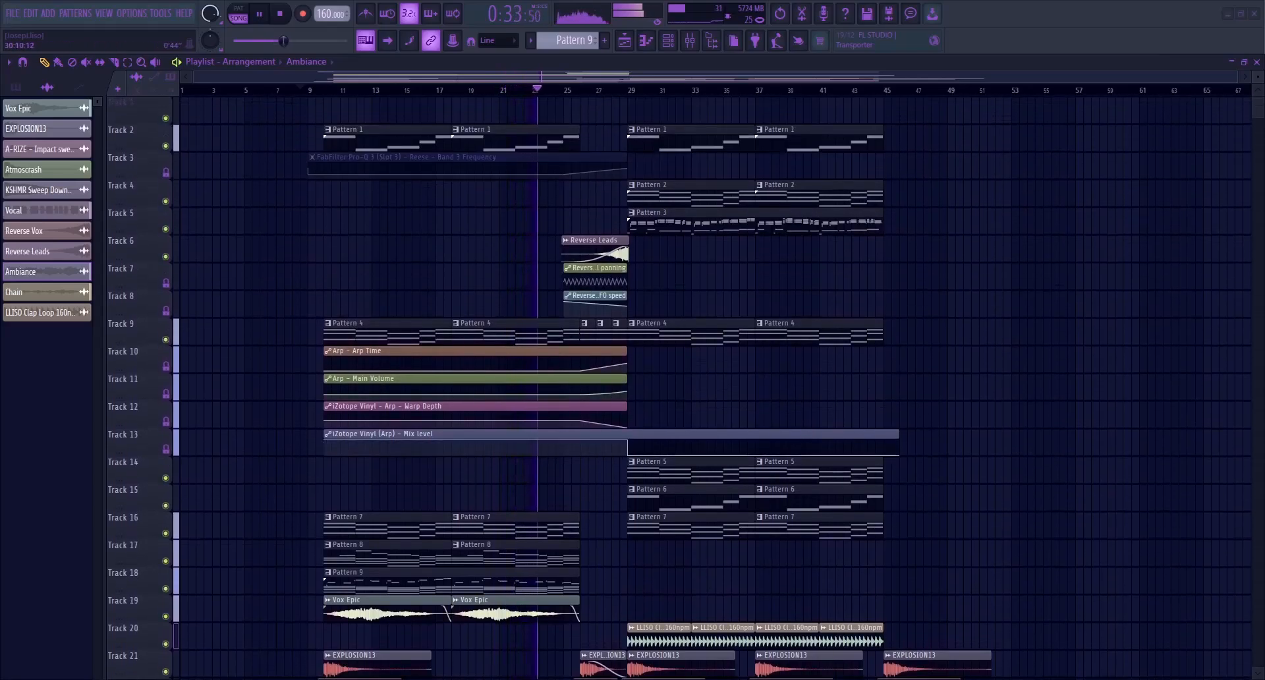
Check the Melody, Top and insert 7 channels in the mixer during playback, then return to the full playlist
click(690, 40)
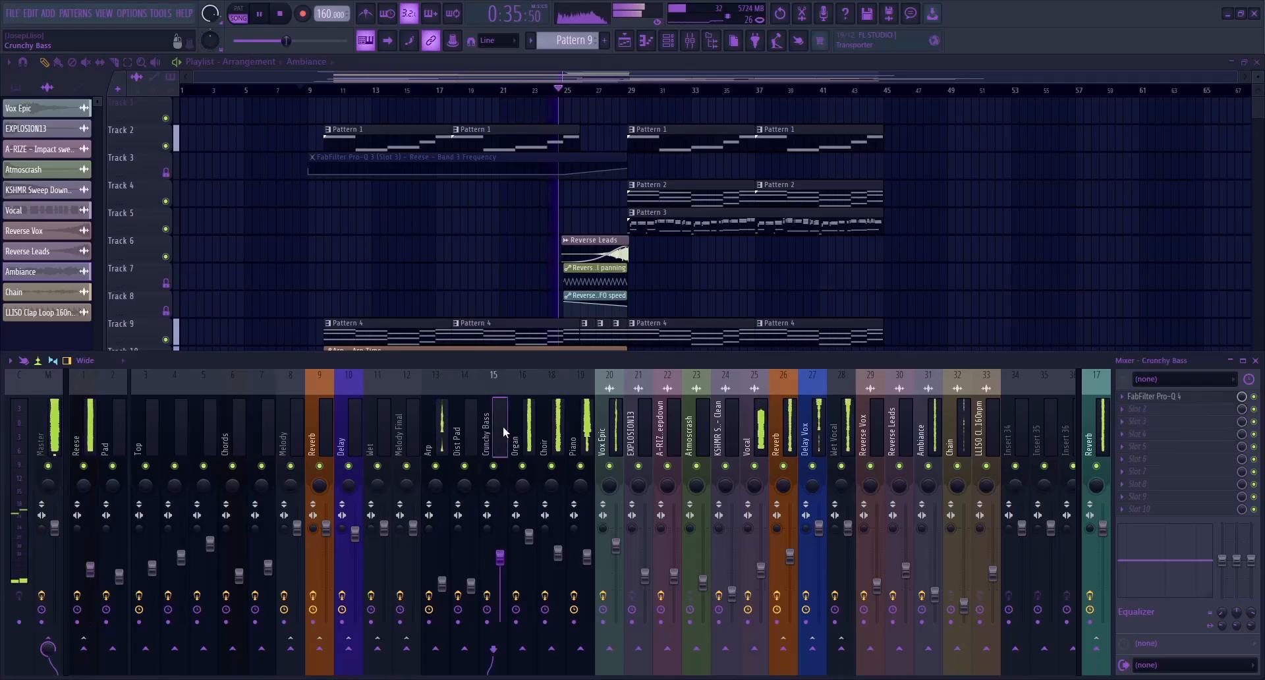
click(292, 435)
click(151, 443)
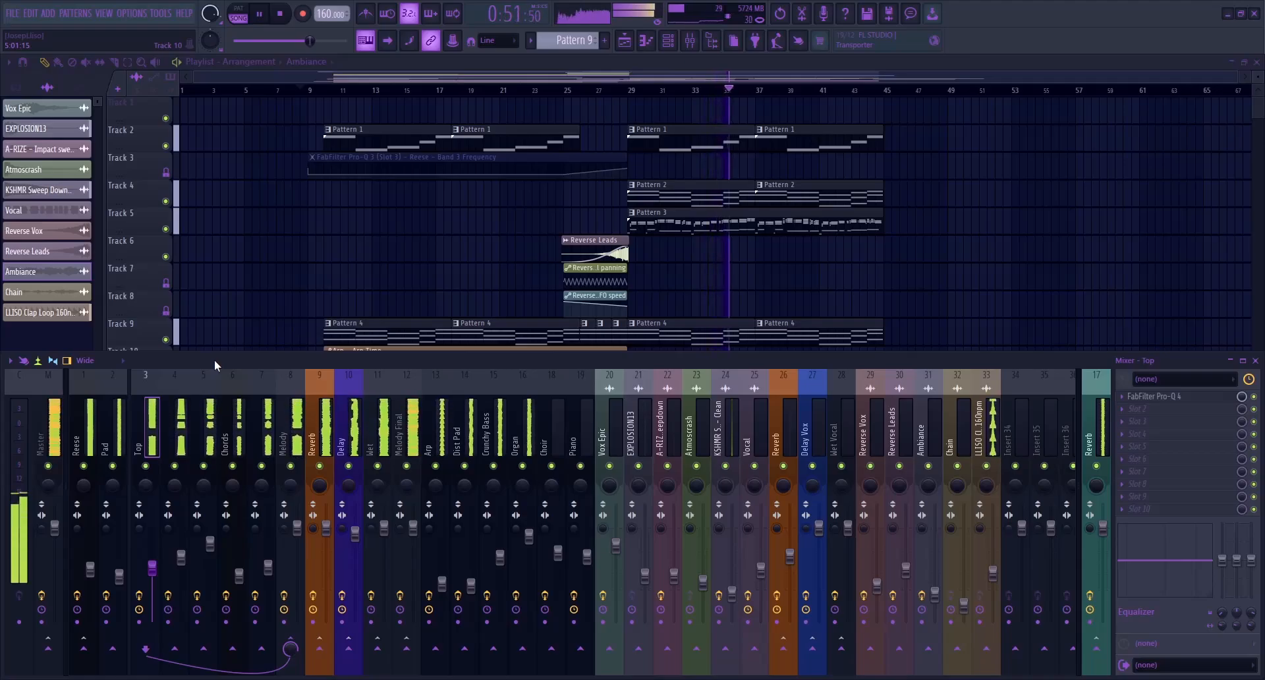
click(268, 566)
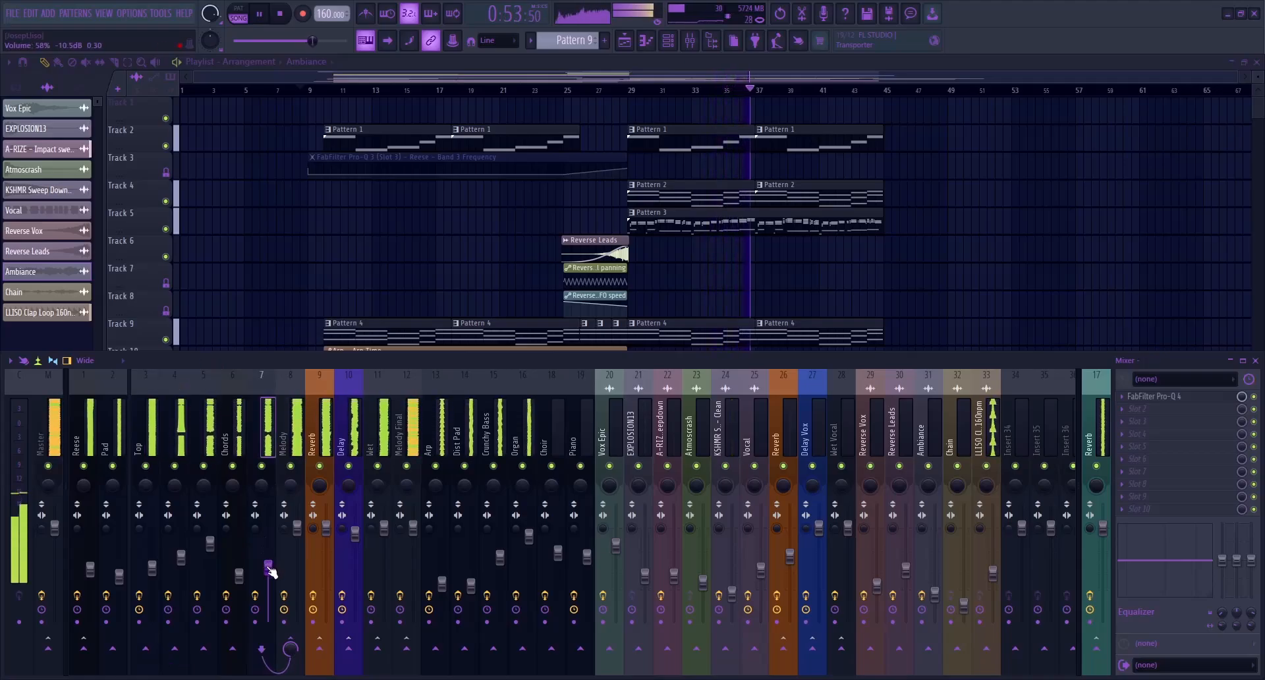
key(F9)
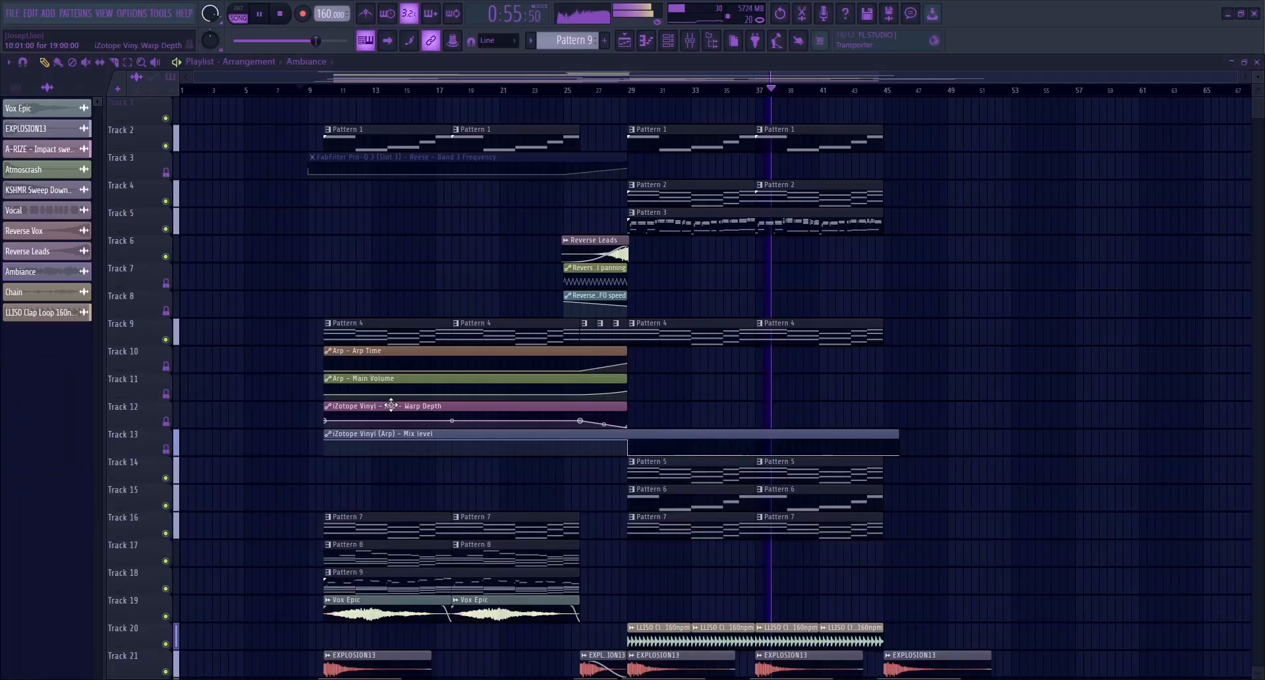